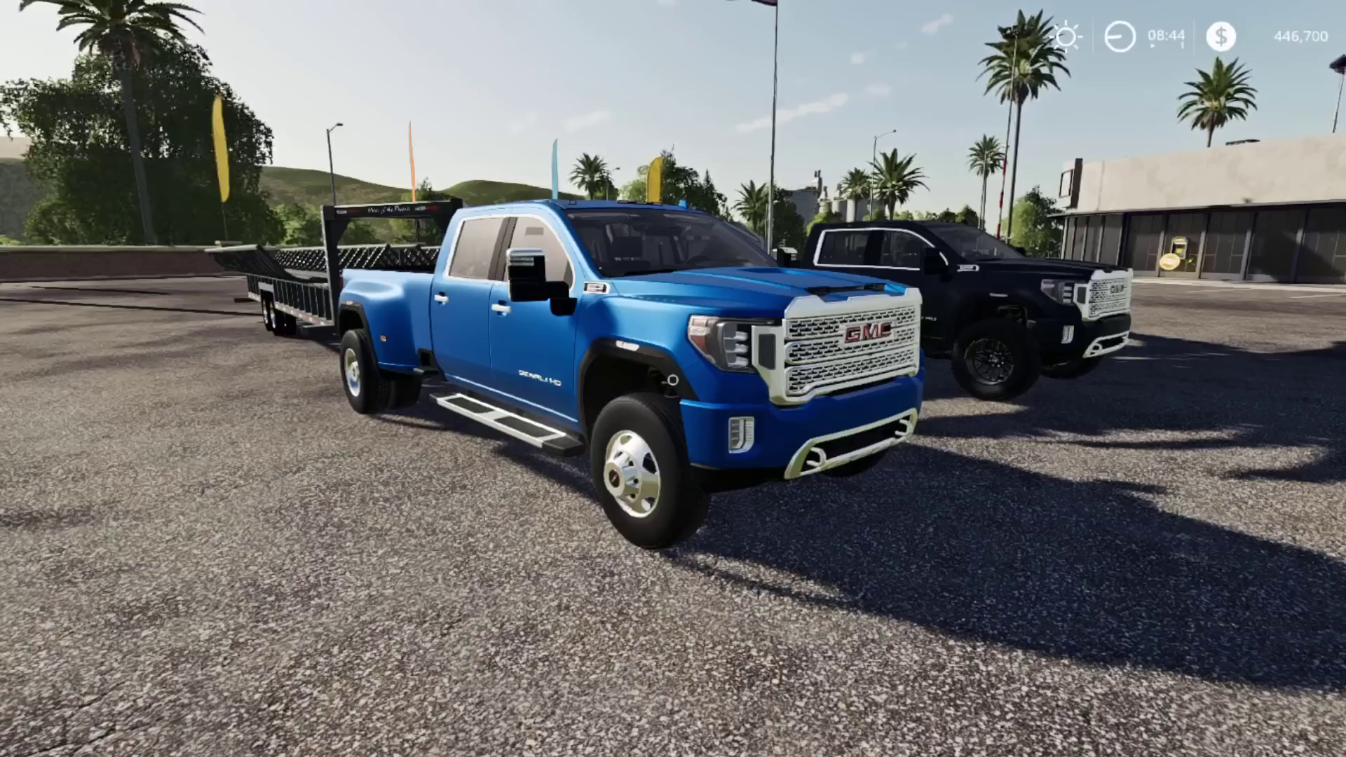
# Step: Walk around the black truck's gooseneck flatbed trailer and examine its rear, wheels, neck and deck
pyautogui.press('w')
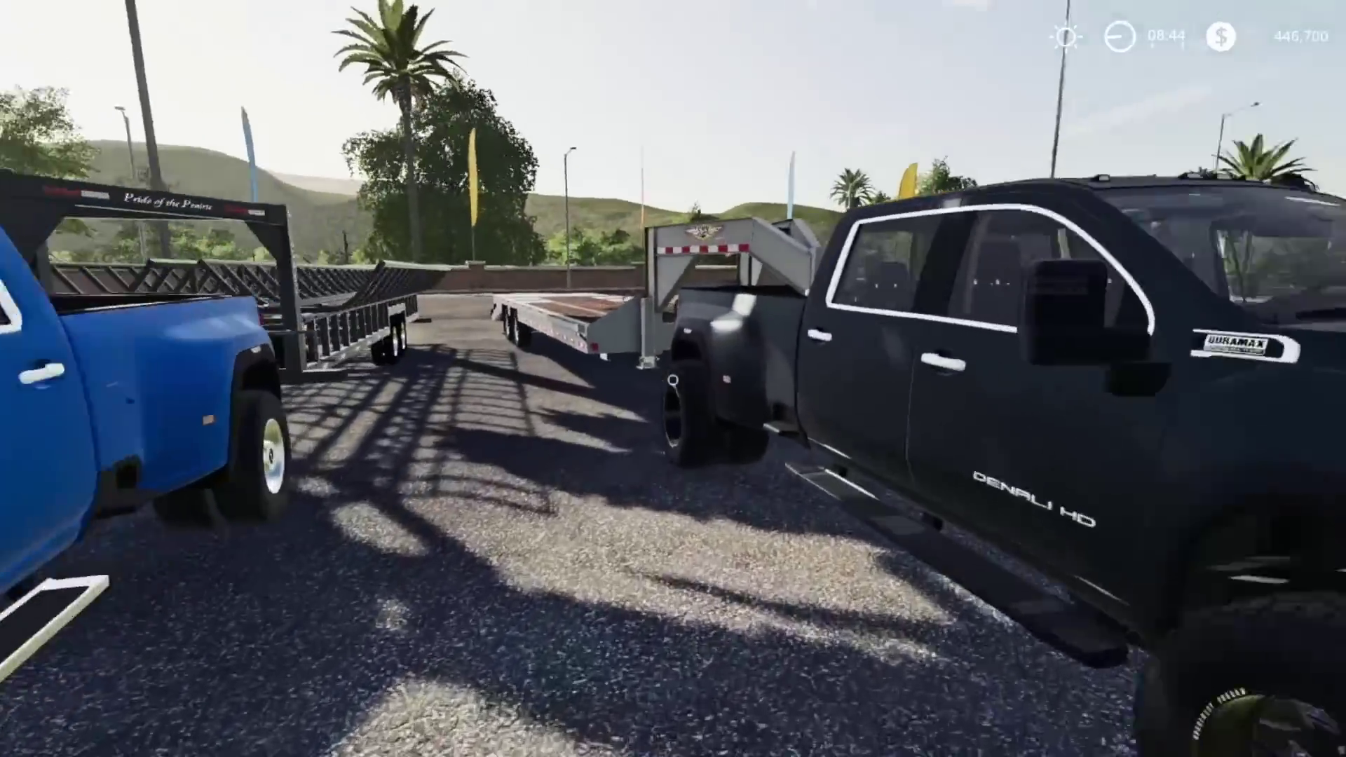
pyautogui.press('w')
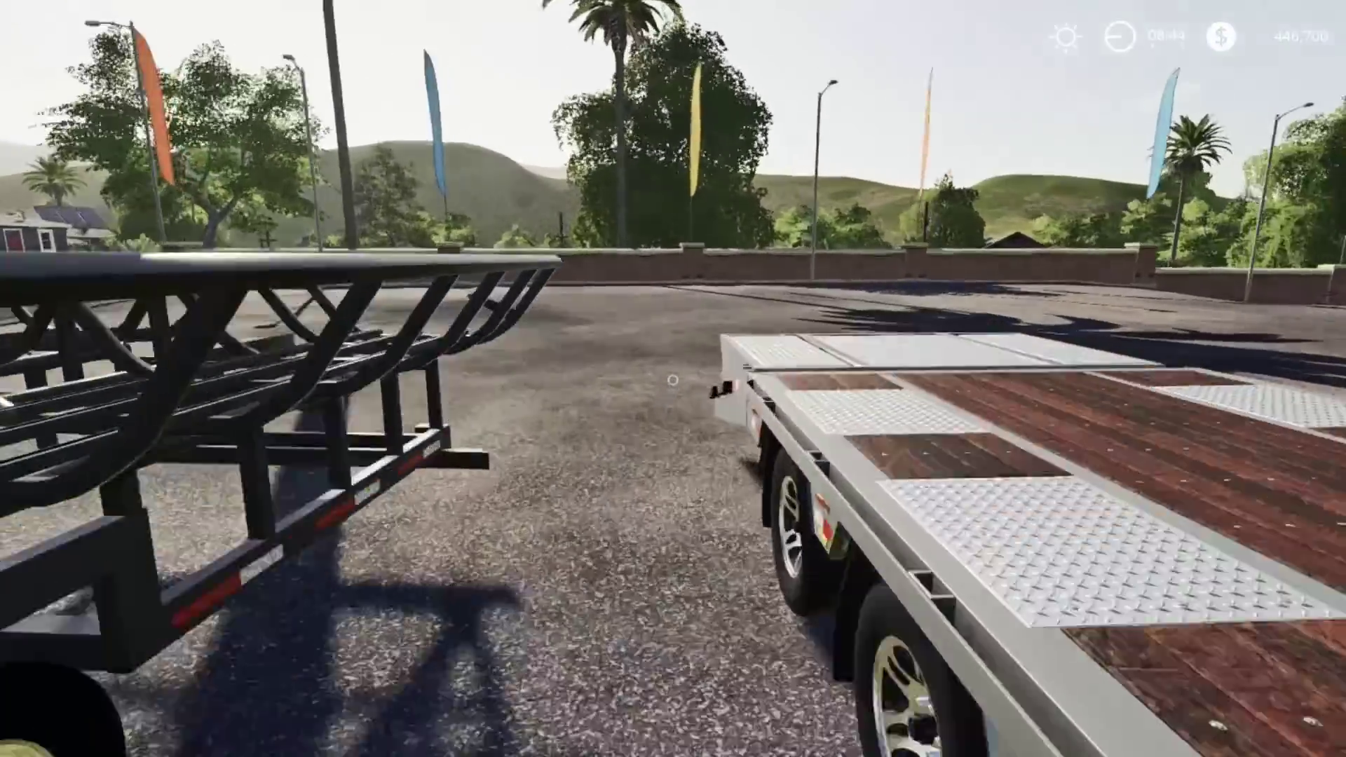
pyautogui.press('w')
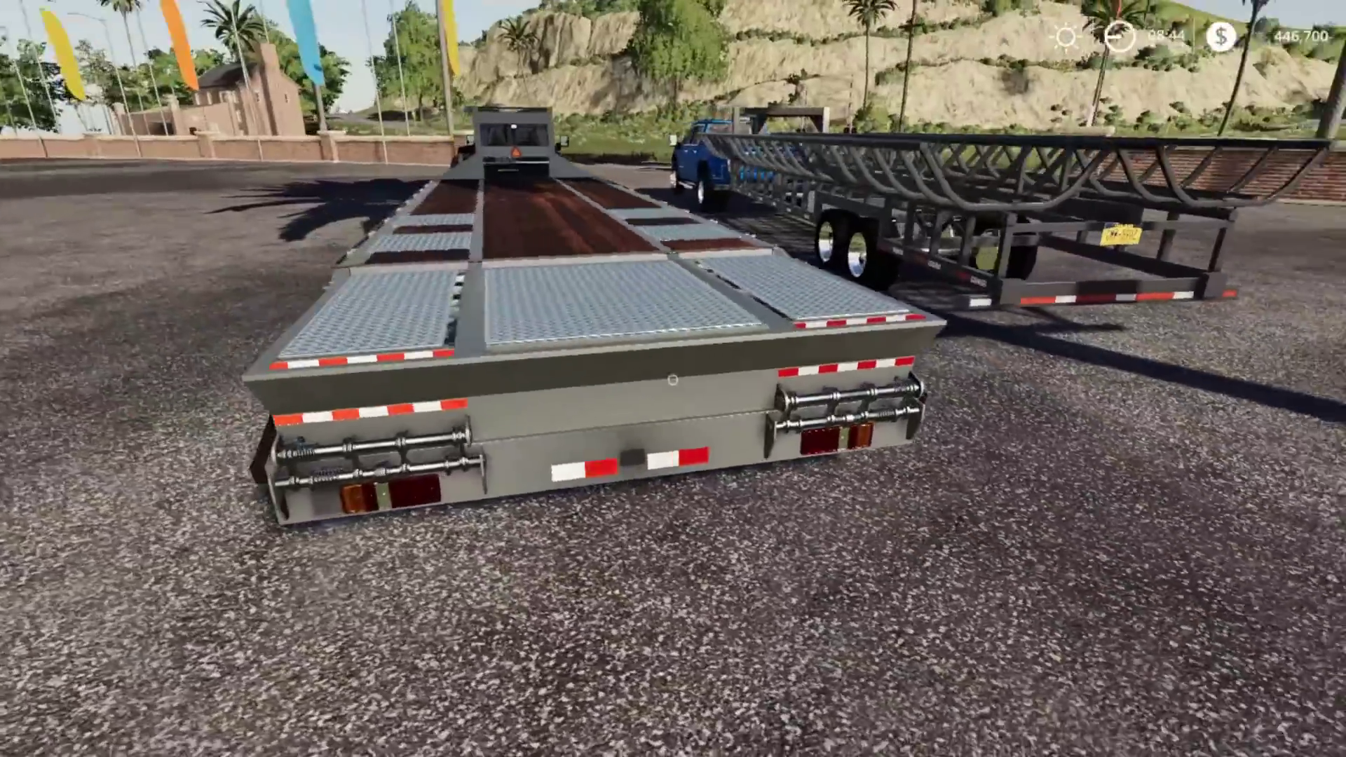
pyautogui.press('d')
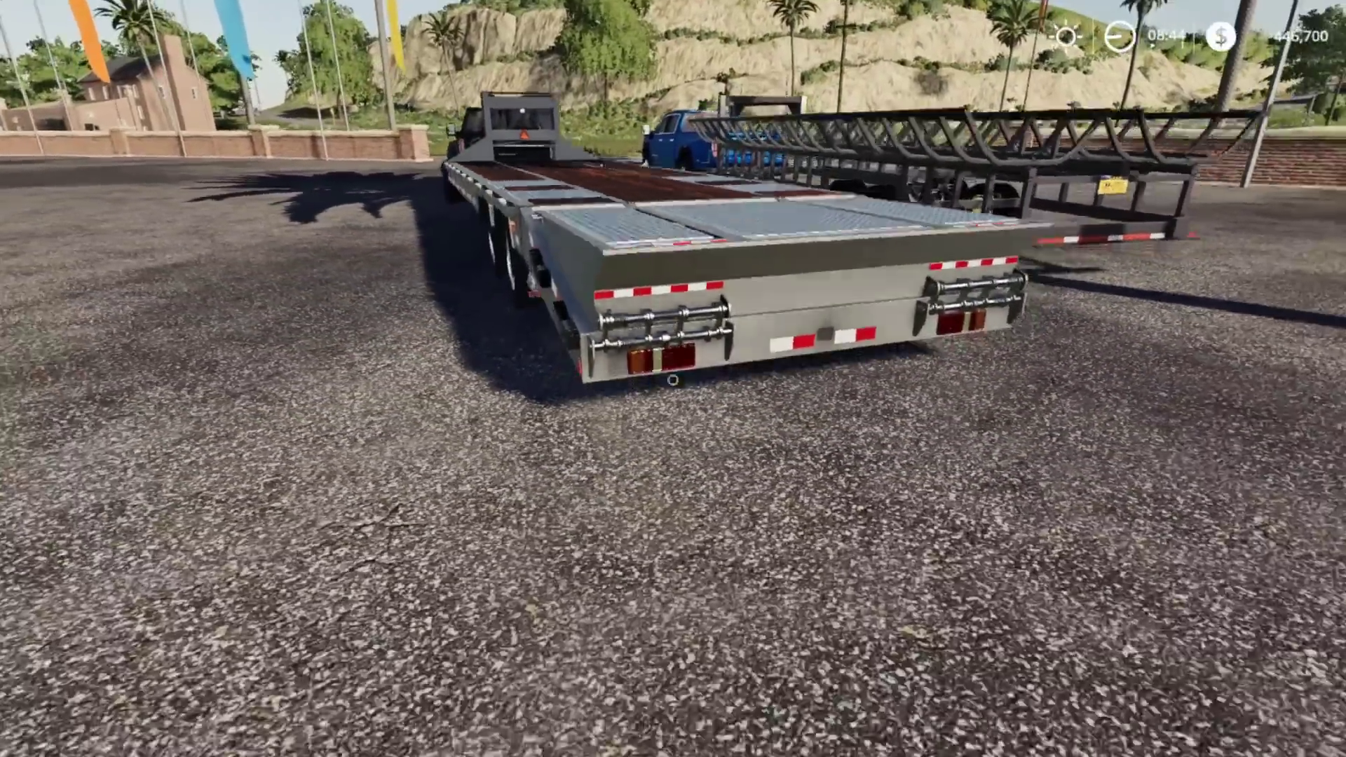
pyautogui.press('w')
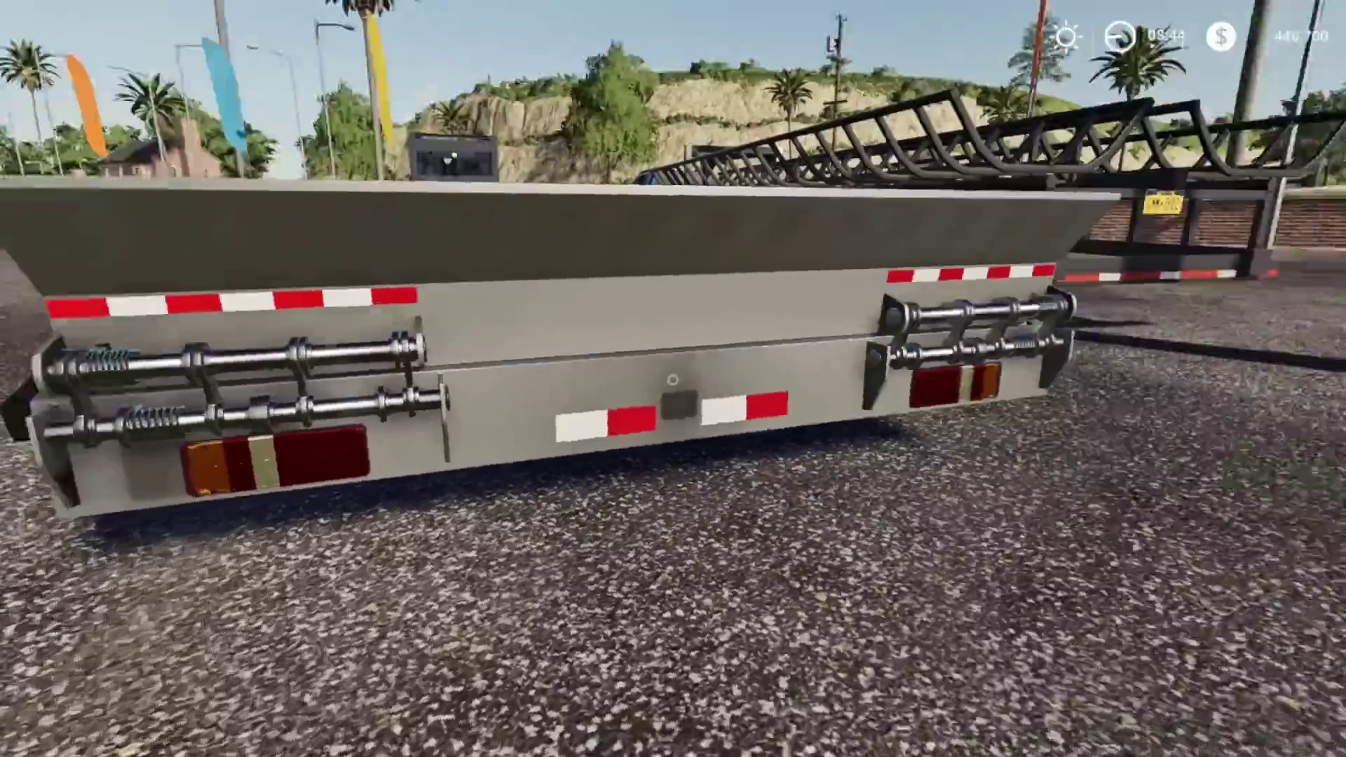
pyautogui.press('s')
pyautogui.press('a')
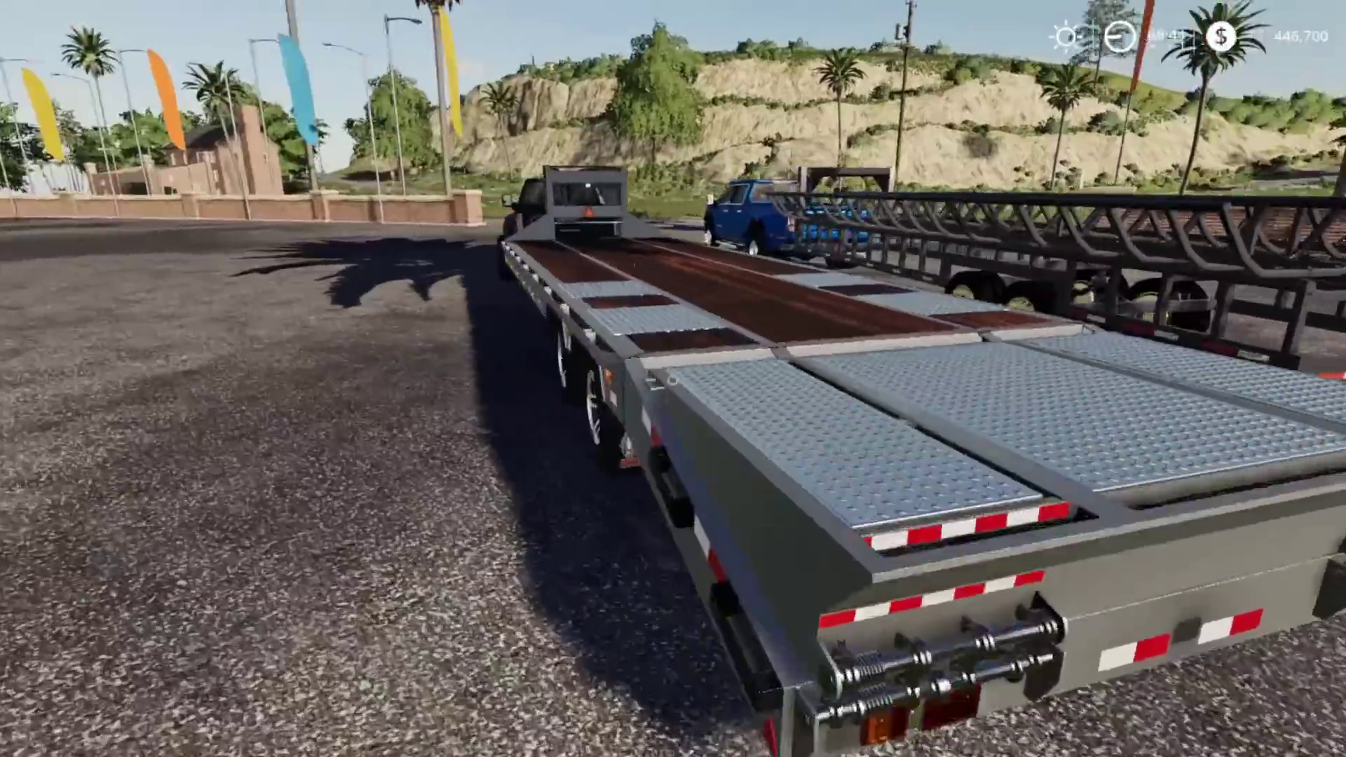
pyautogui.press('a')
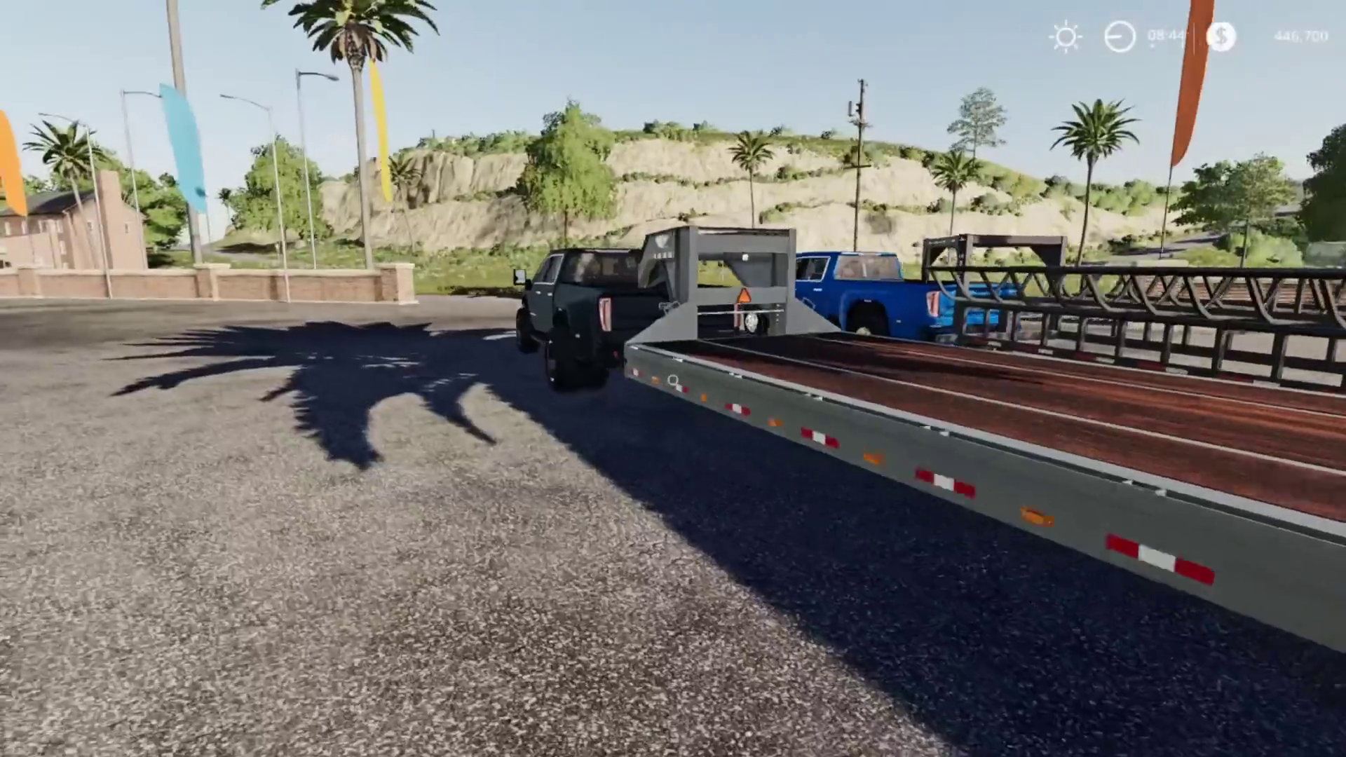
pyautogui.press('w')
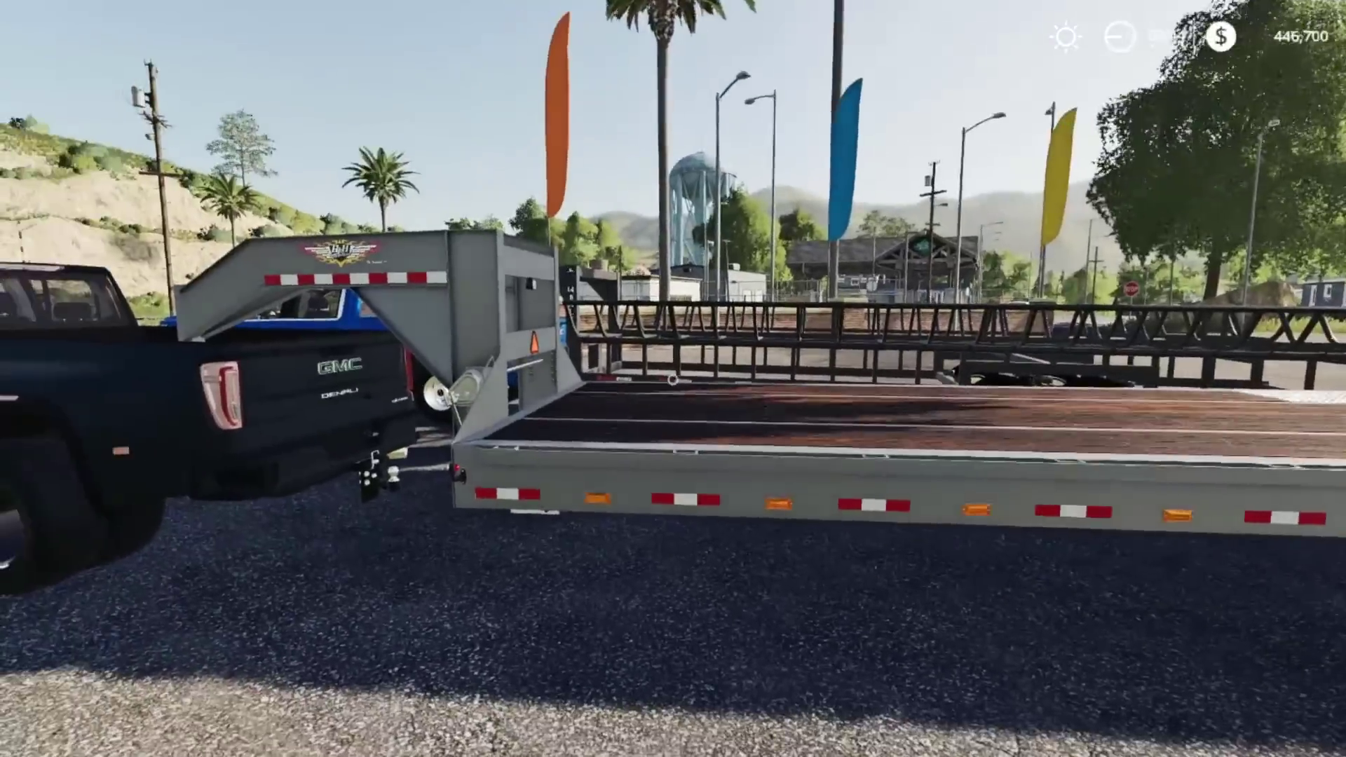
pyautogui.press('s')
pyautogui.press('d')
pyautogui.press('w')
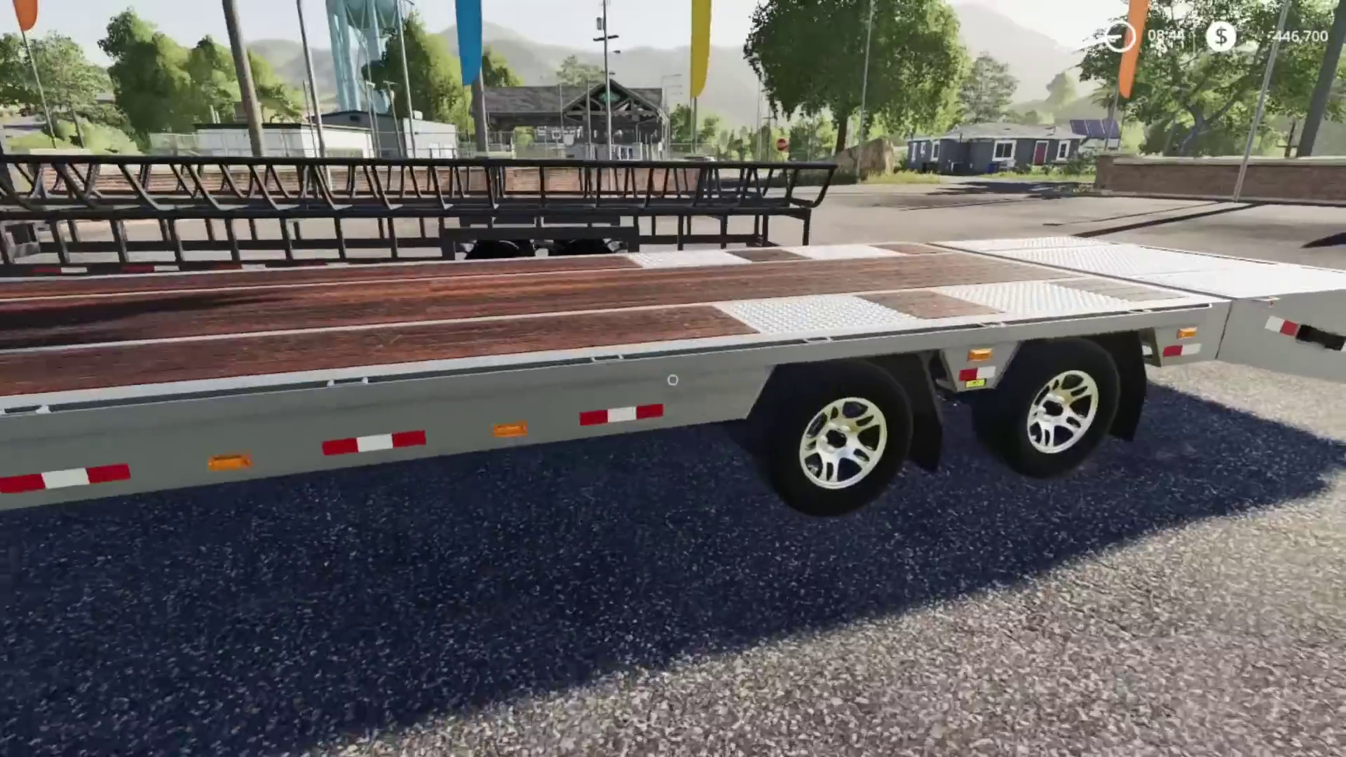
pyautogui.press('d')
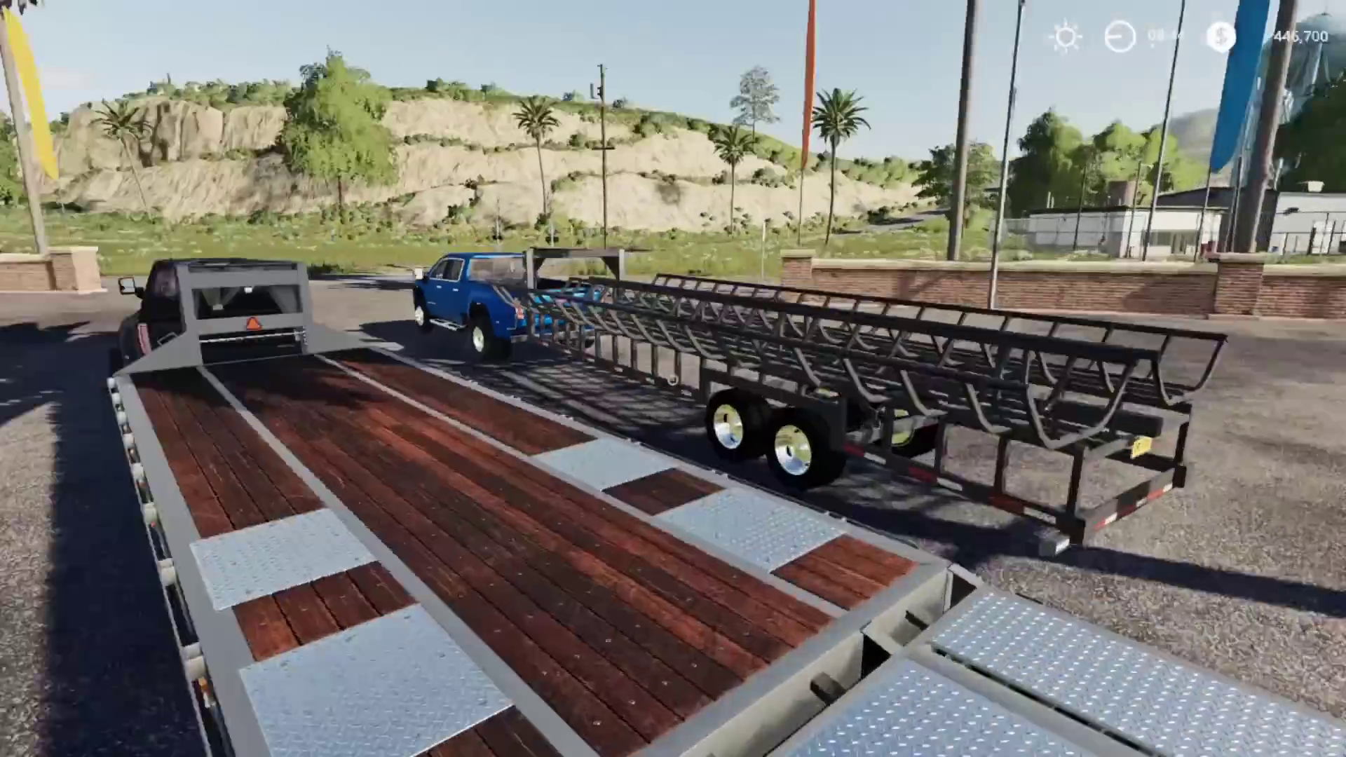
pyautogui.press('w')
# Step: Get into the GMC Denali, lower the flatbed trailer's rear deck section, and get back out
pyautogui.press('e')
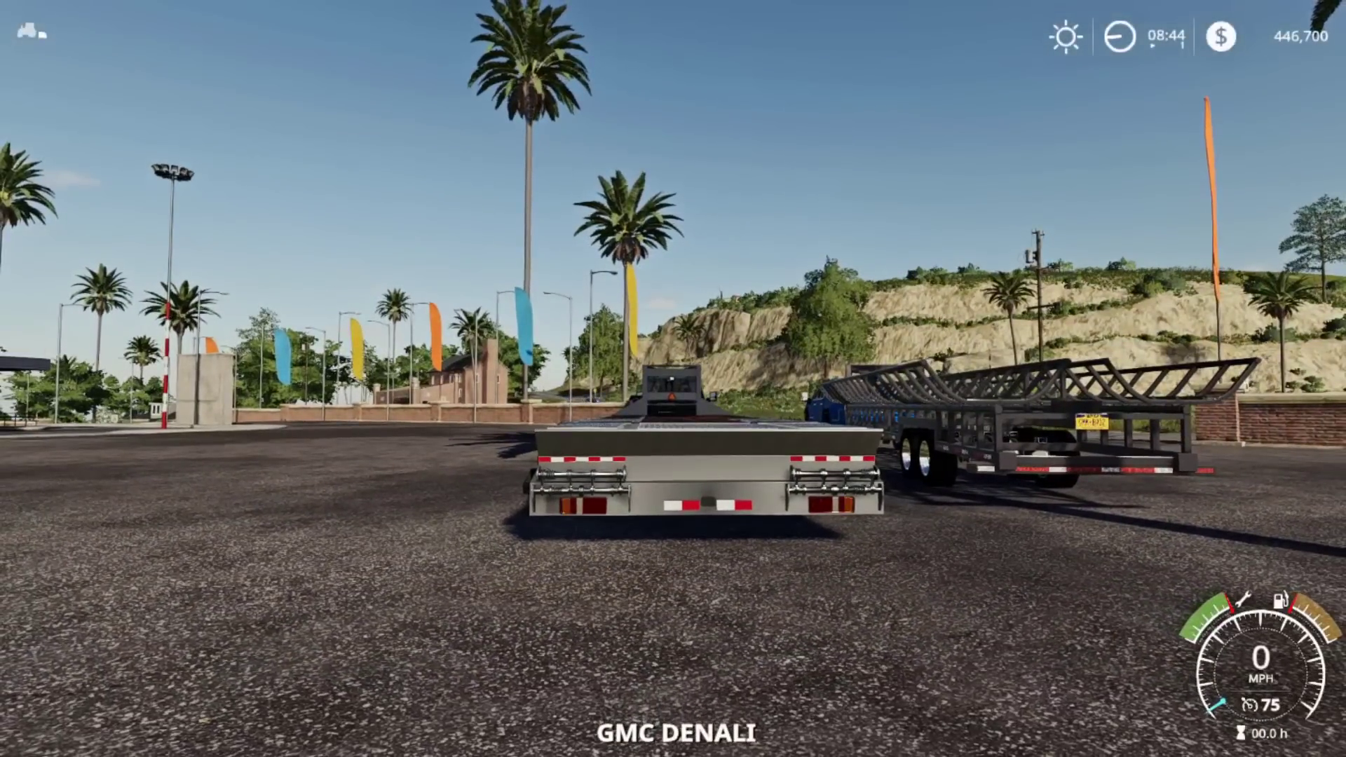
pyautogui.press('e')
pyautogui.press('e')
pyautogui.press('KP_3')
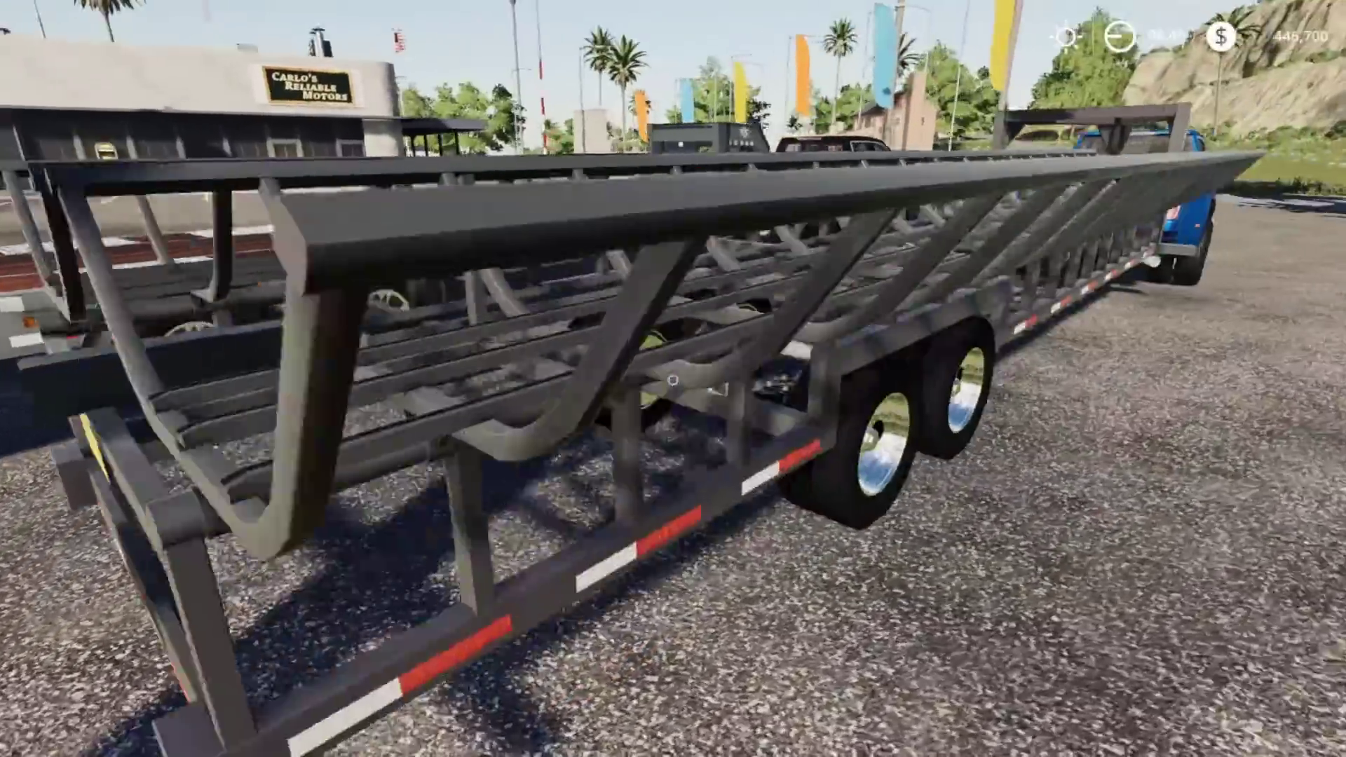
# Step: Walk around the bale trailer behind the blue truck and examine its rear bar, side rails and neck
pyautogui.press('d')
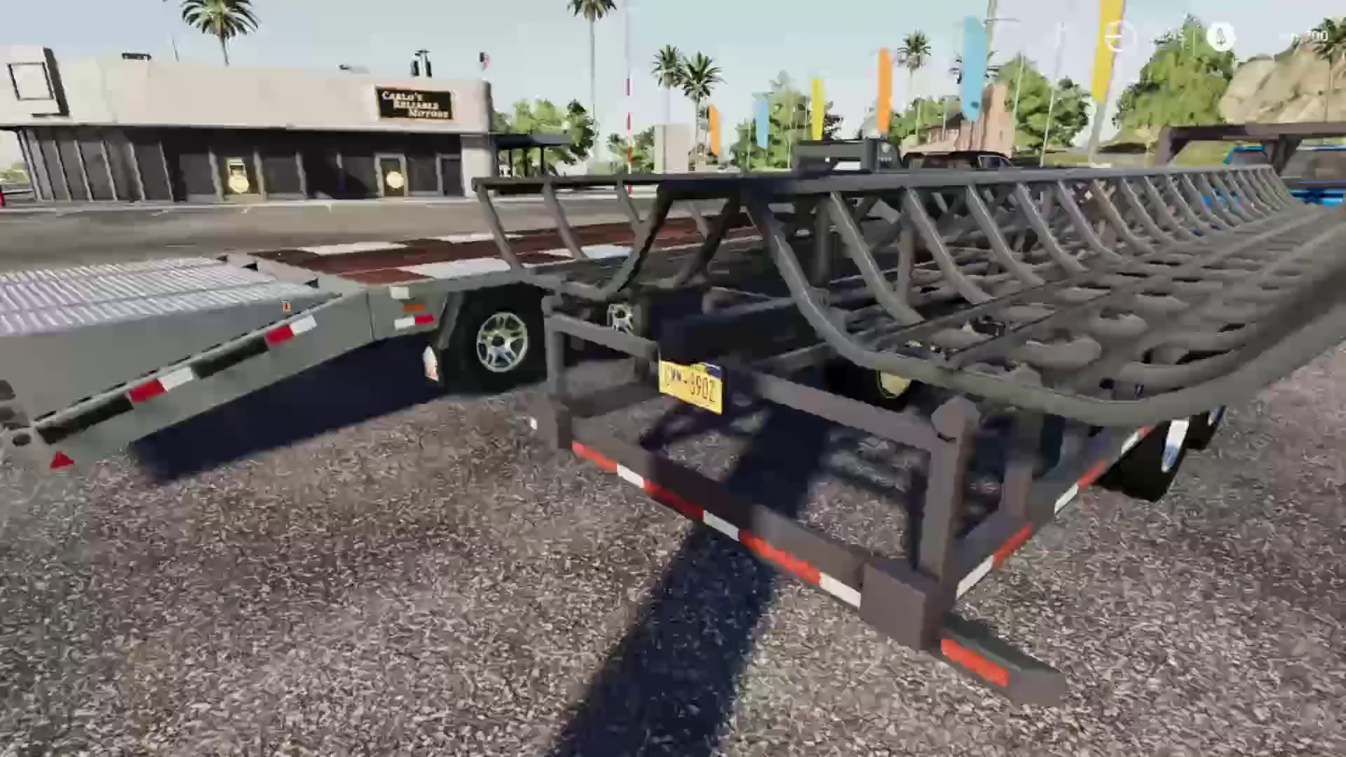
pyautogui.press('w')
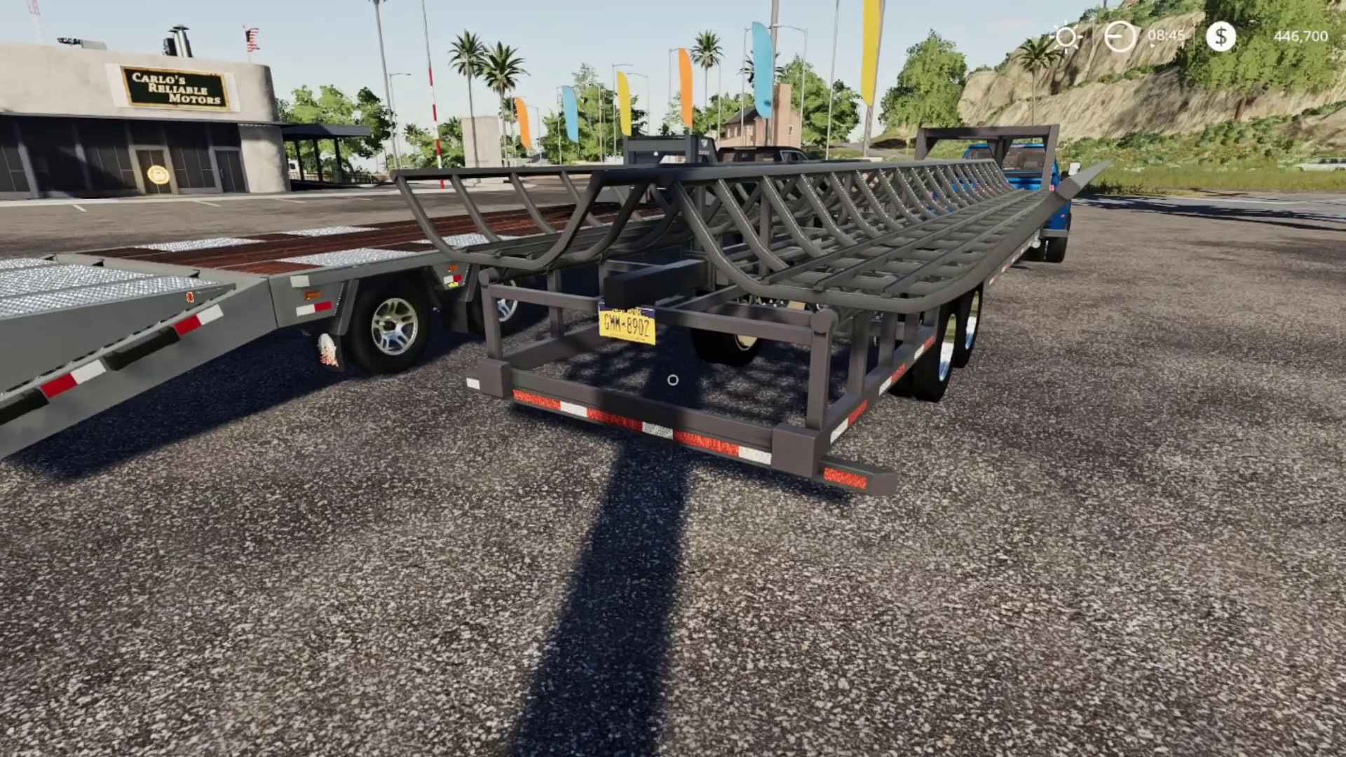
pyautogui.press('d')
pyautogui.press('w')
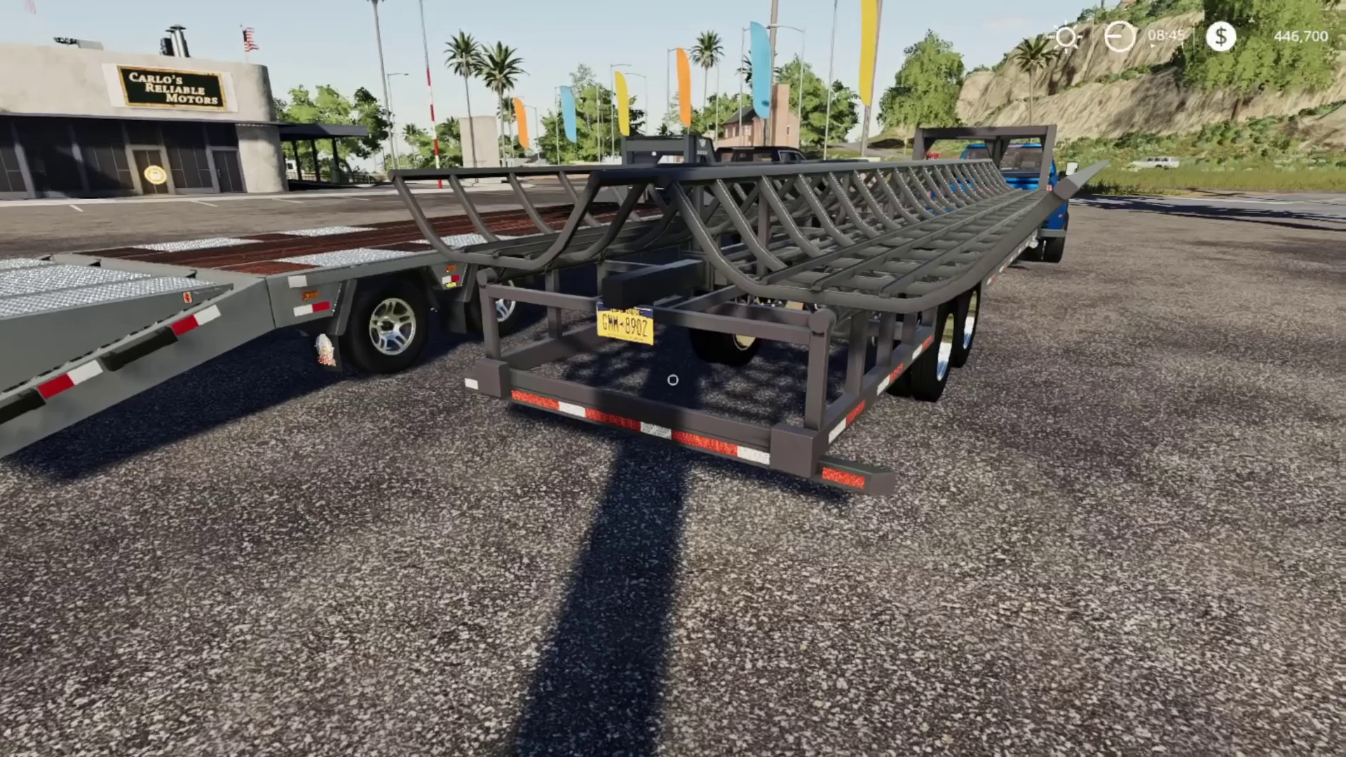
pyautogui.press('s')
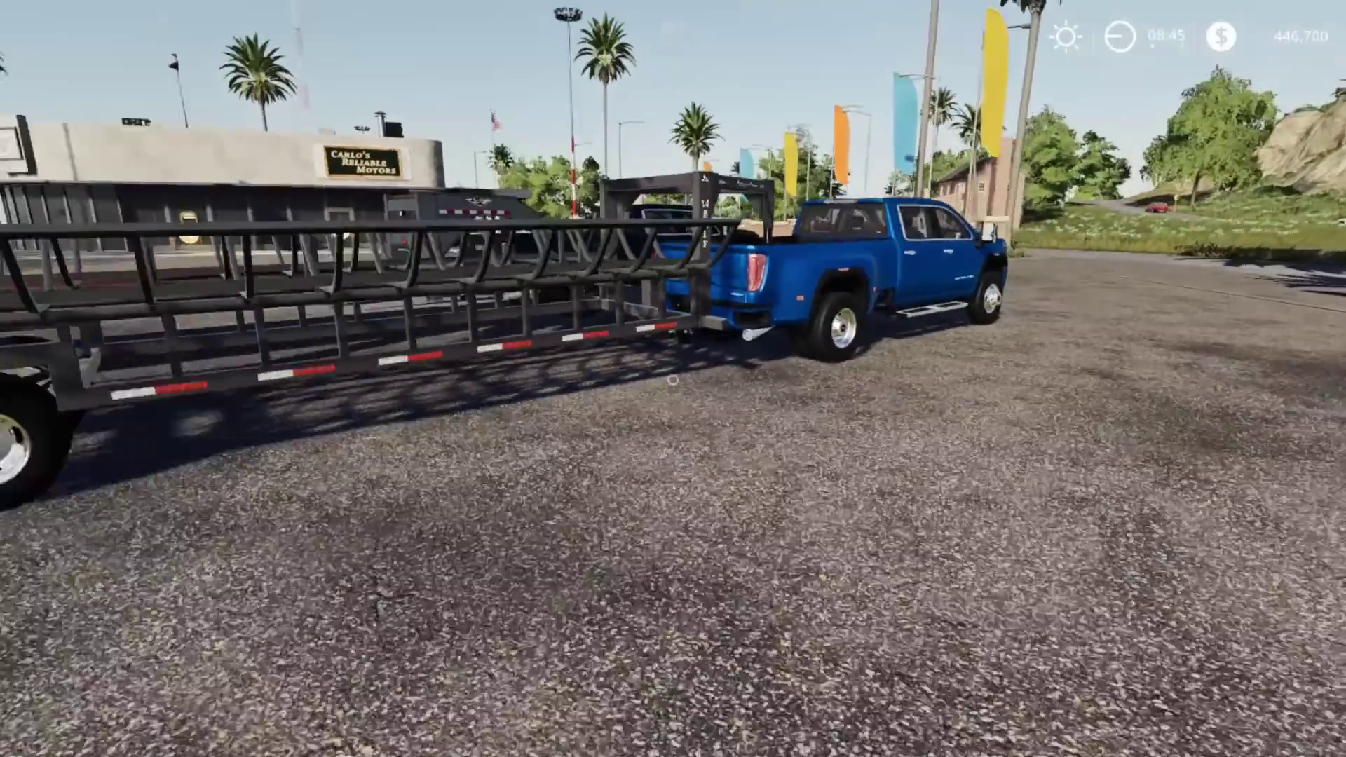
pyautogui.press('w')
pyautogui.press('w')
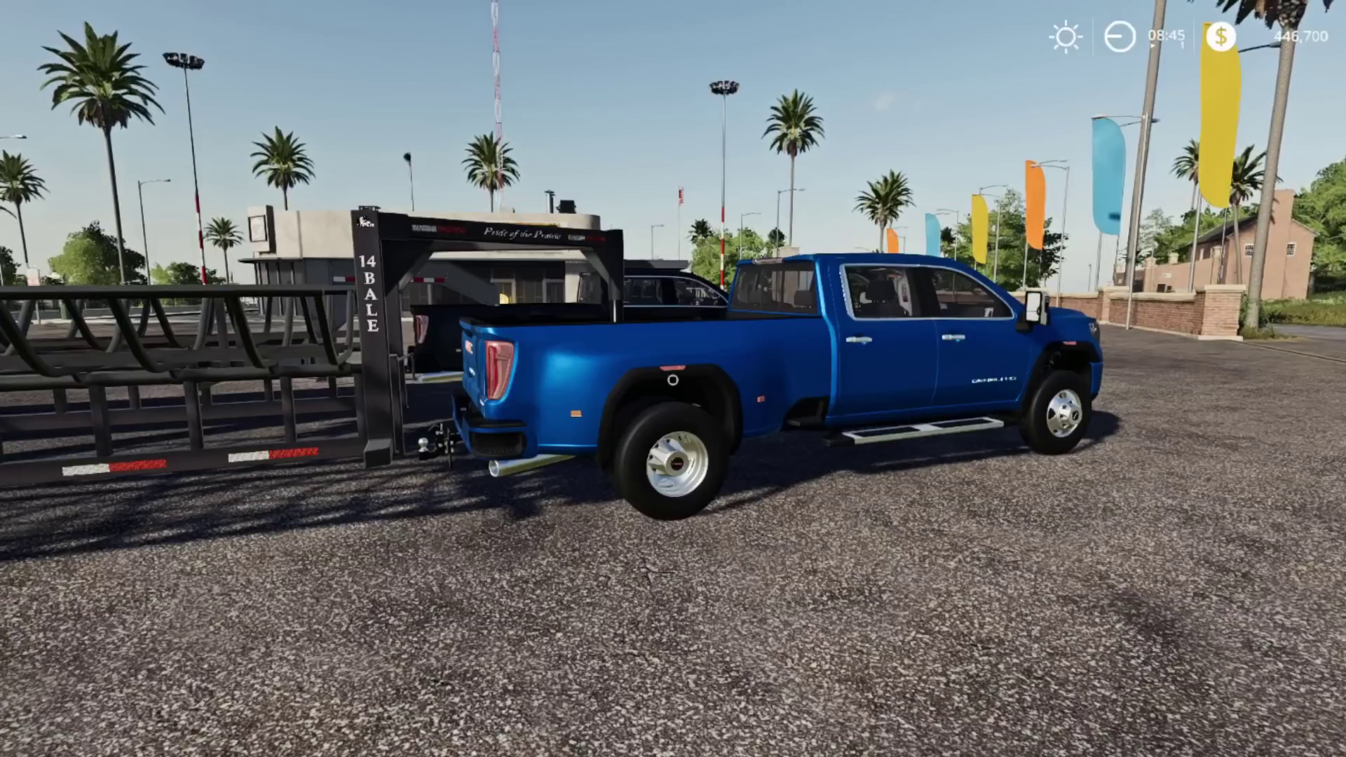
pyautogui.press('a')
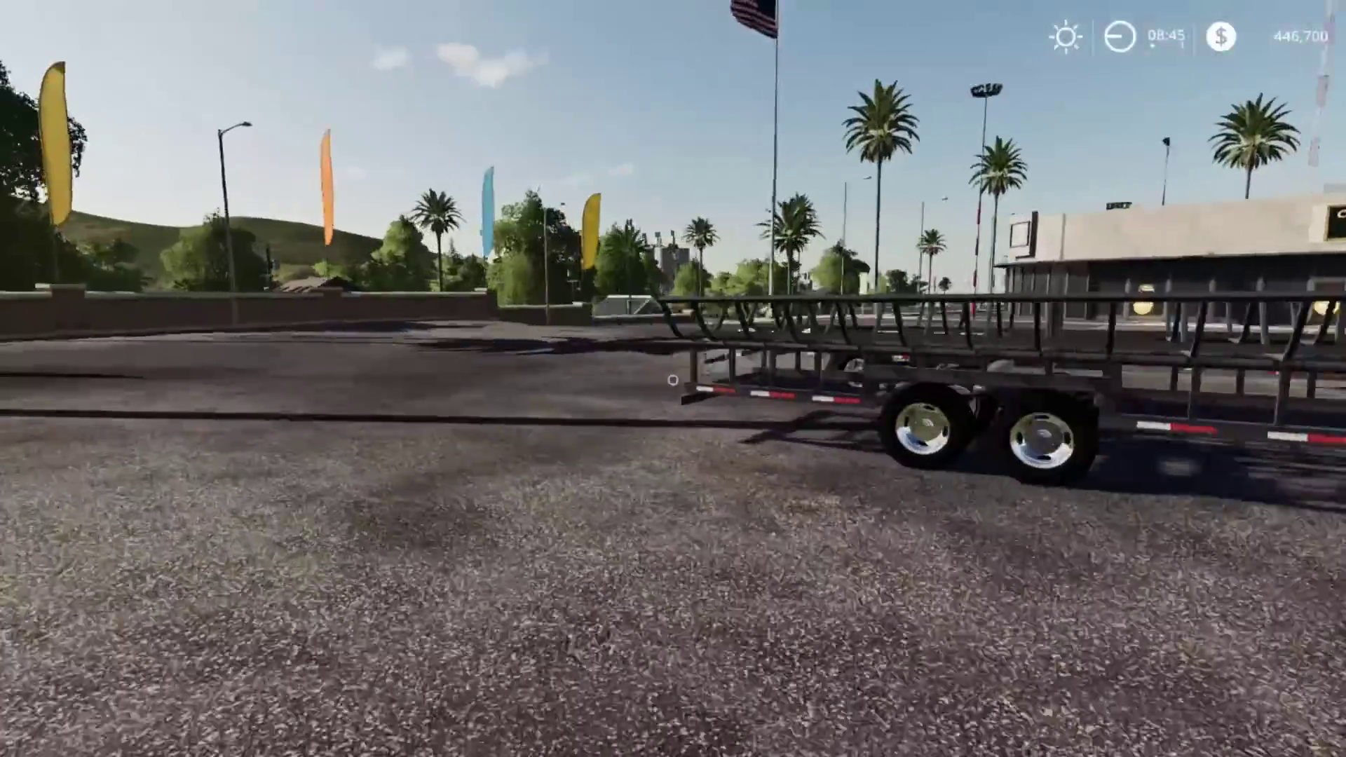
pyautogui.press('a')
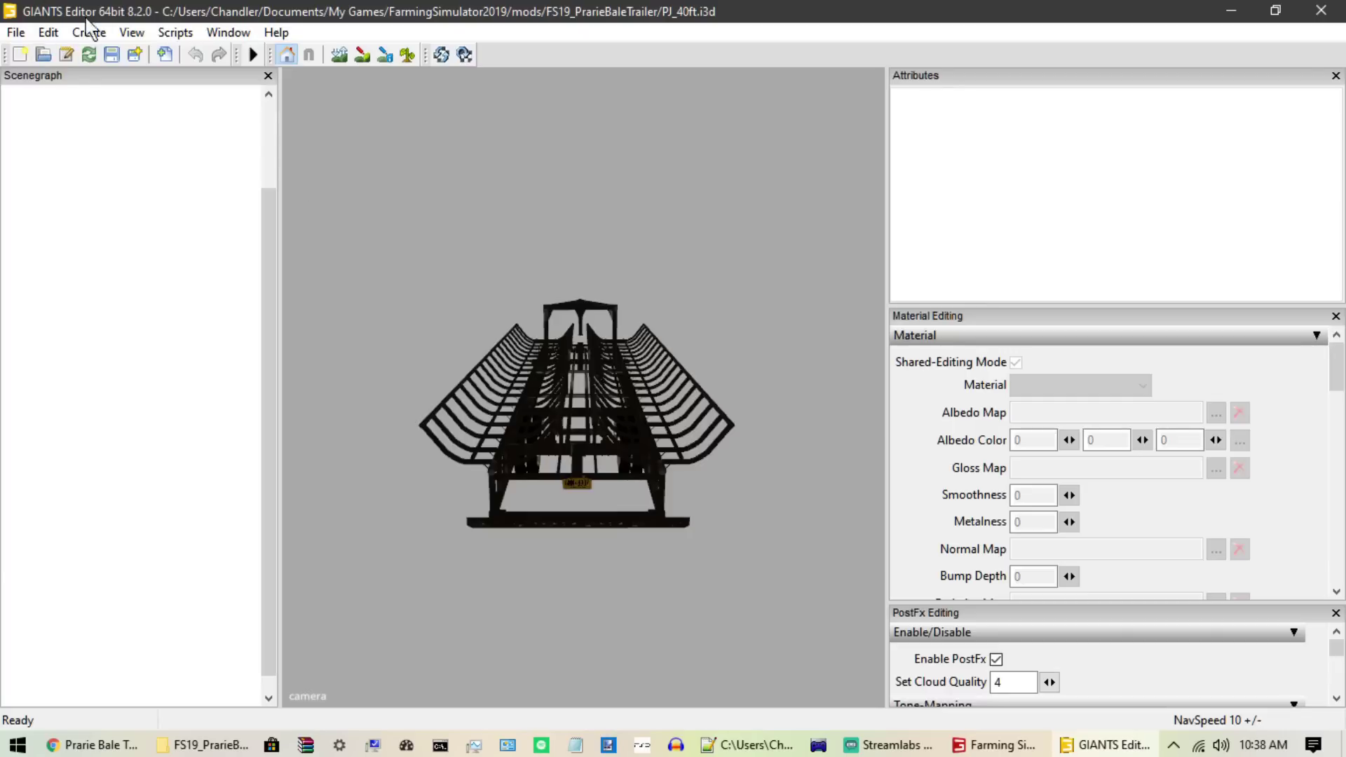
# Step: Switch to GIANTS Editor and add a light to the PJ_40ft.i3d scene to illuminate the bale trailer model
pyautogui.click(98, 33)
pyautogui.click(114, 80)
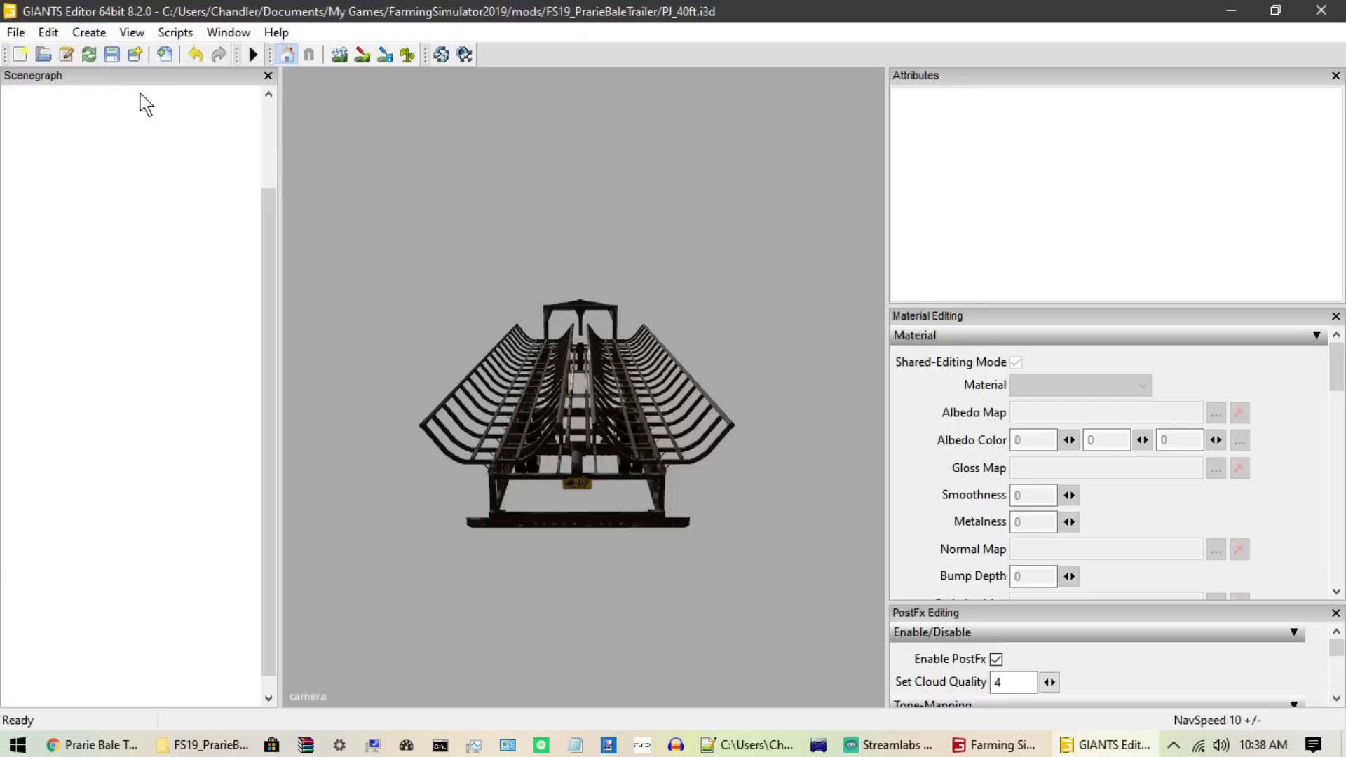
pyautogui.moveTo(410, 405); pyautogui.dragTo(550, 481, button='right')
pyautogui.scroll(-5, 685, 465)
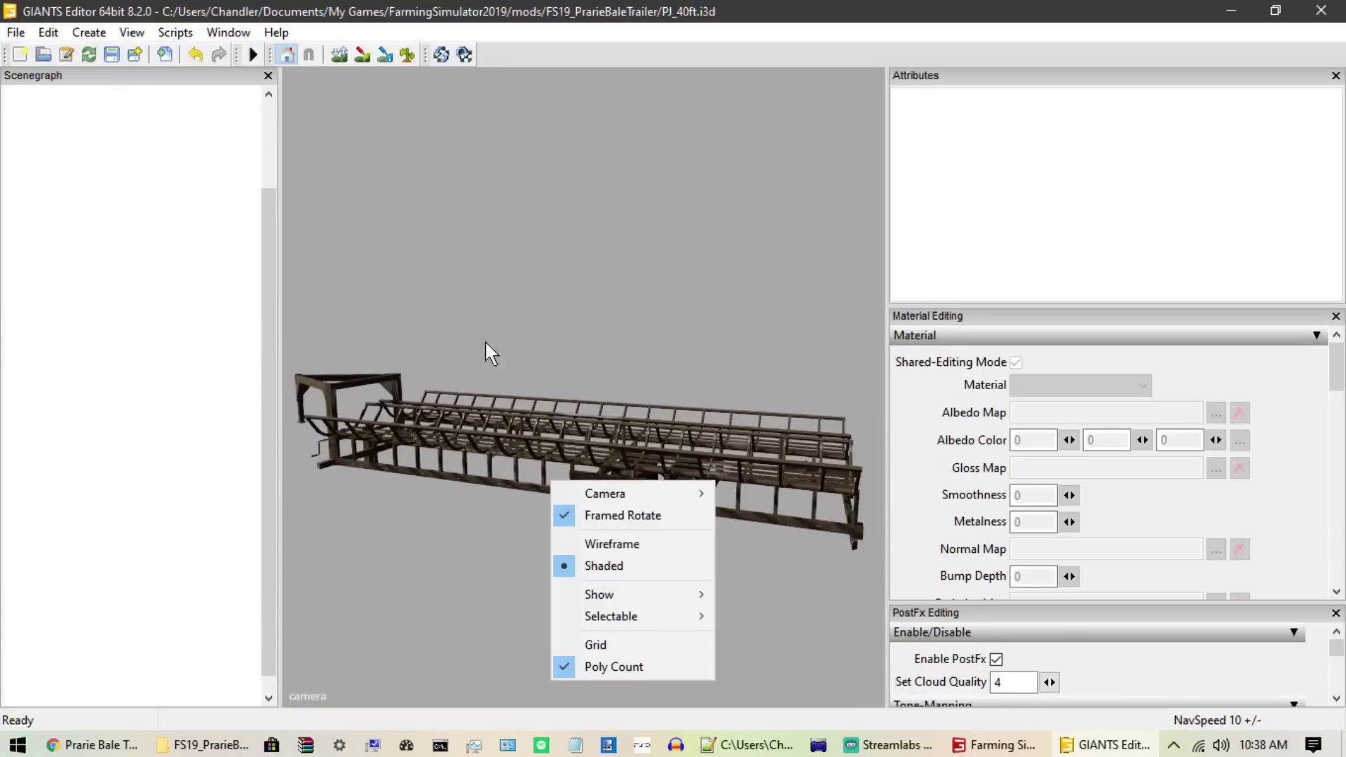
pyautogui.moveTo(486, 348); pyautogui.dragTo(971, 433, button='right')
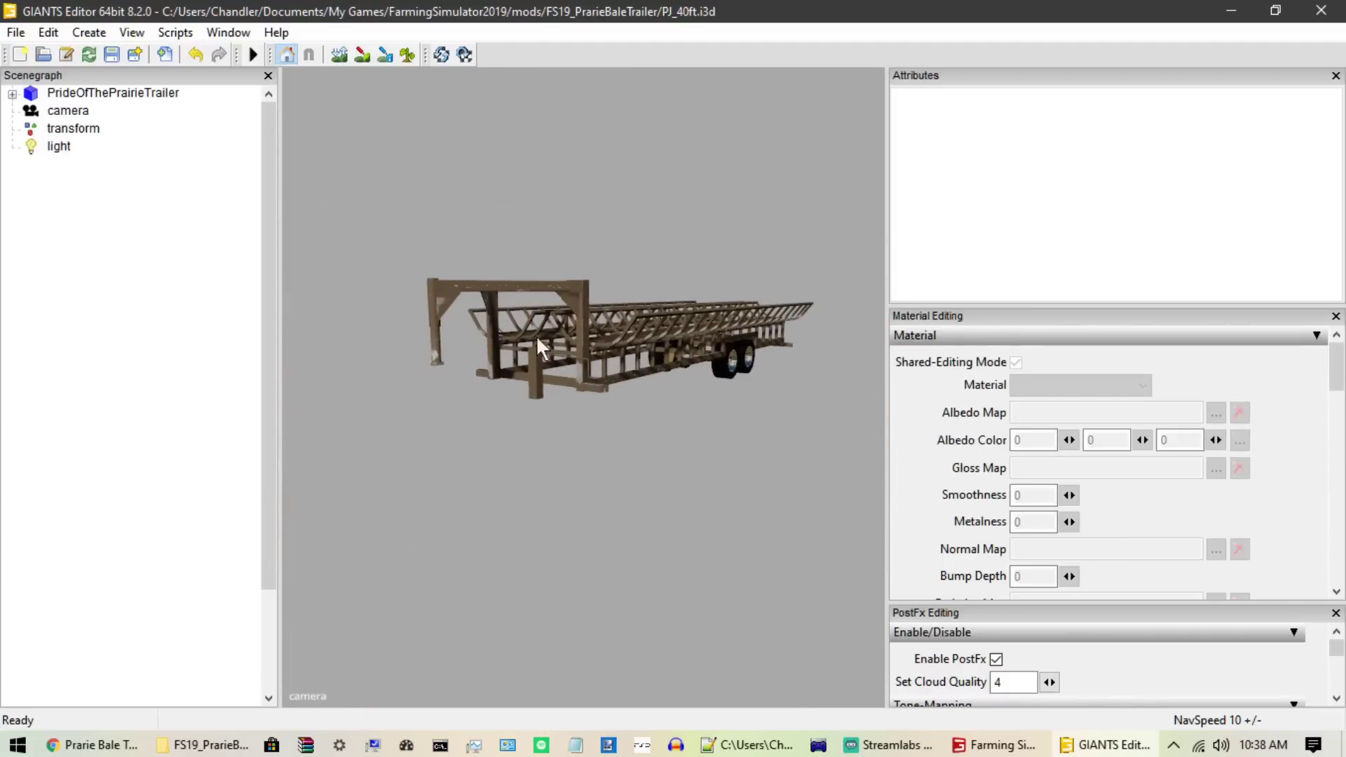
pyautogui.click(56, 148)
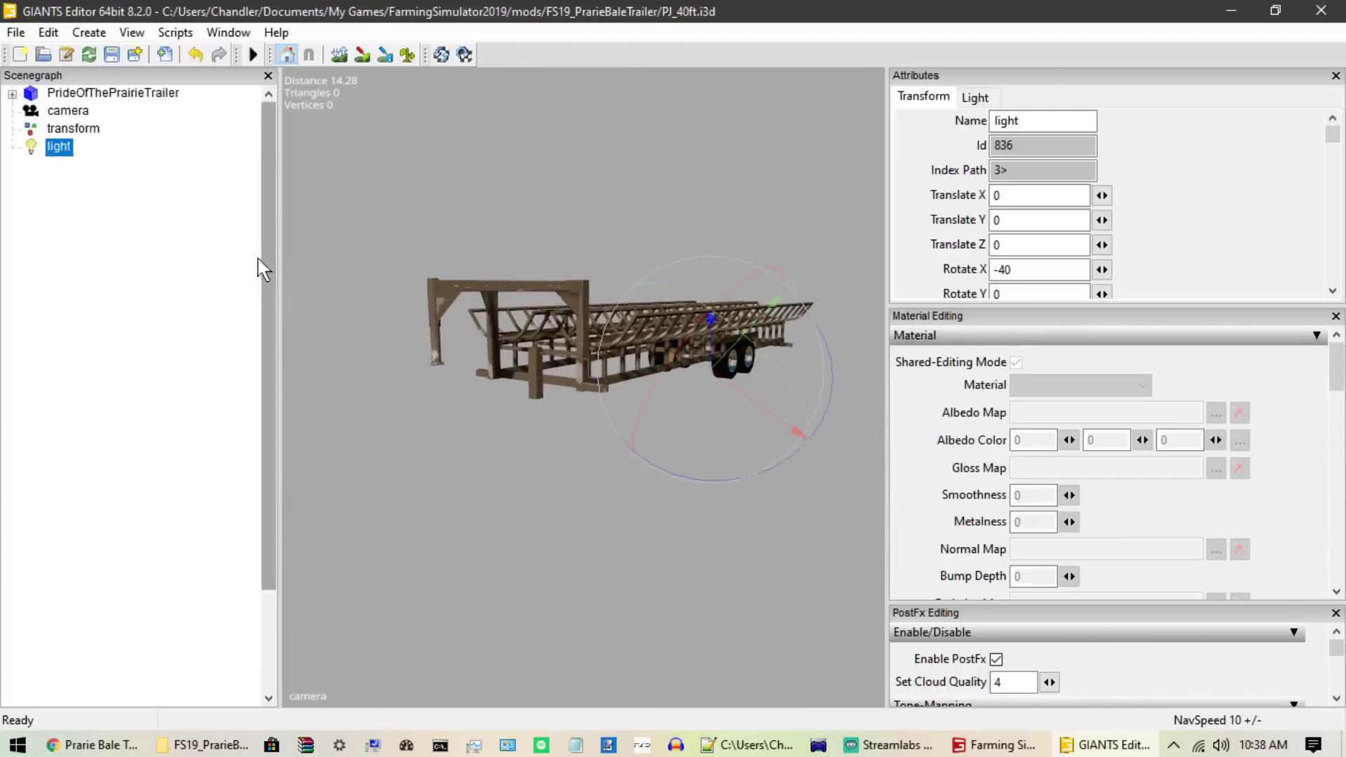
pyautogui.click(123, 291)
# Step: Examine the bale trailer model up close, from the neck coupler to the frame rails and rear end
pyautogui.scroll(6, 550, 348)
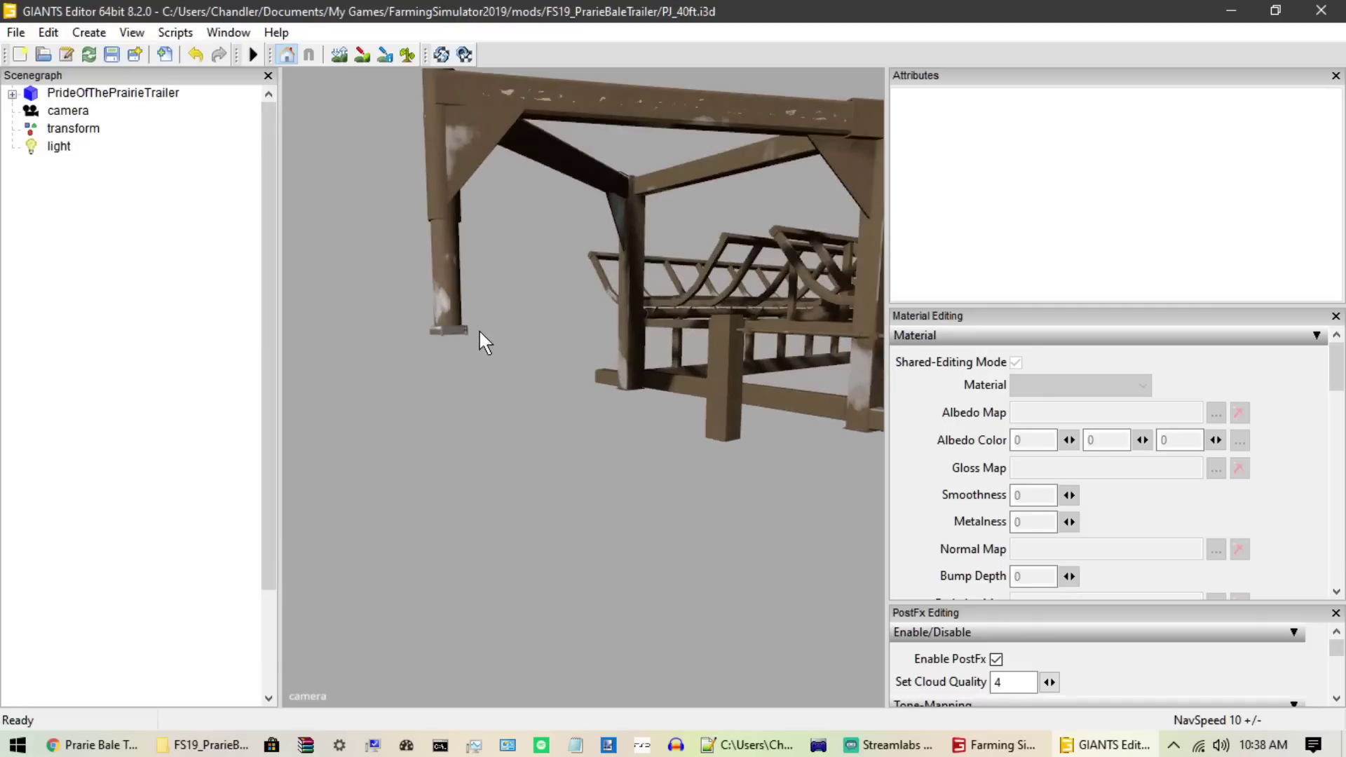
pyautogui.scroll(-5, 481, 337)
pyautogui.scroll(3, 499, 343)
pyautogui.scroll(4, 466, 334)
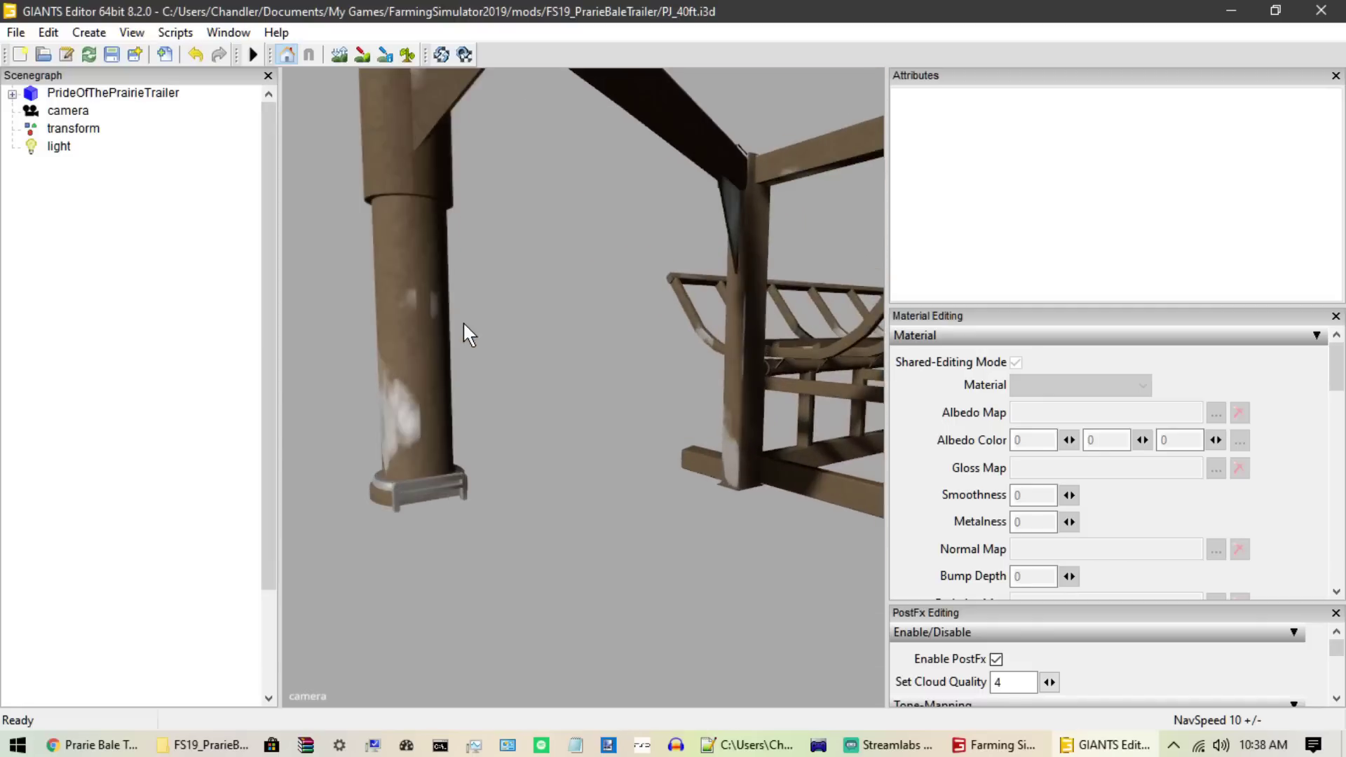
pyautogui.scroll(-5, 562, 334)
pyautogui.scroll(4, 635, 319)
pyautogui.scroll(8, 635, 319)
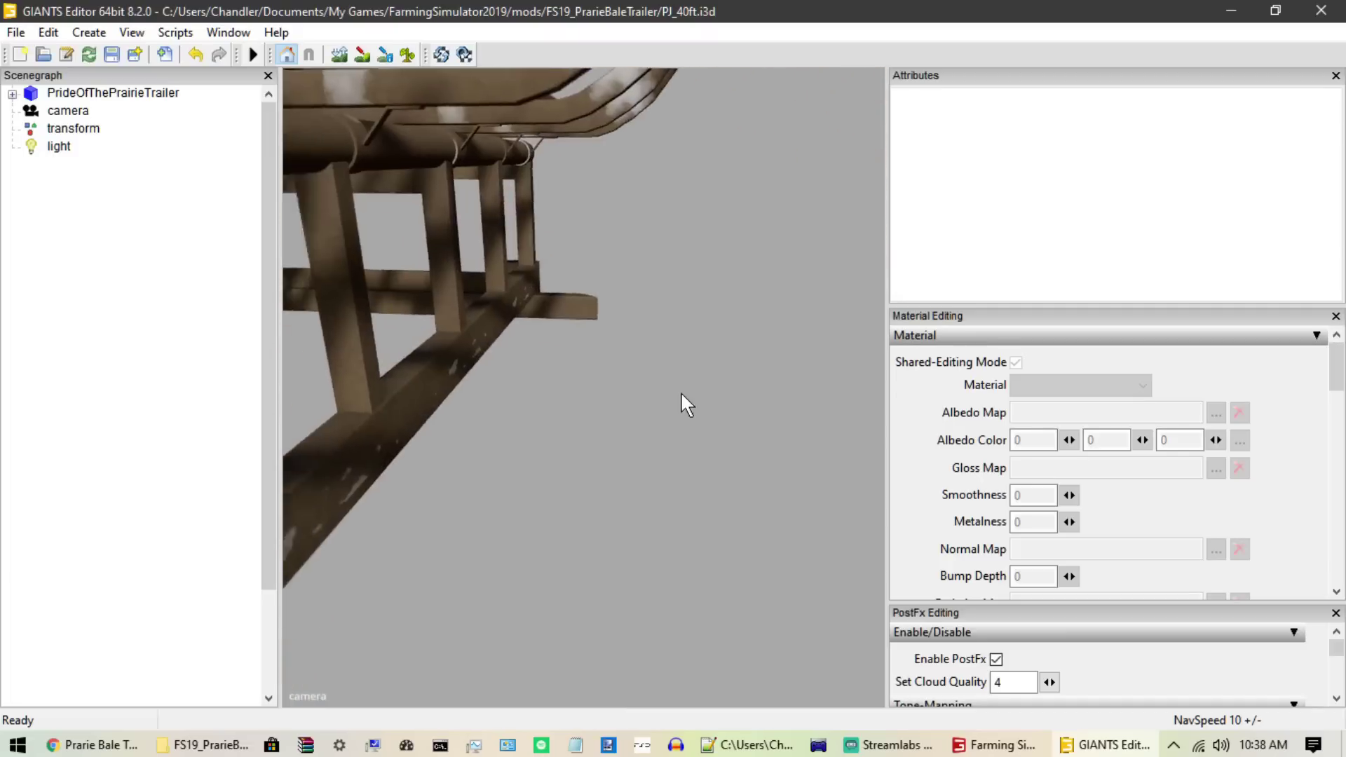
pyautogui.scroll(-8, 490, 442)
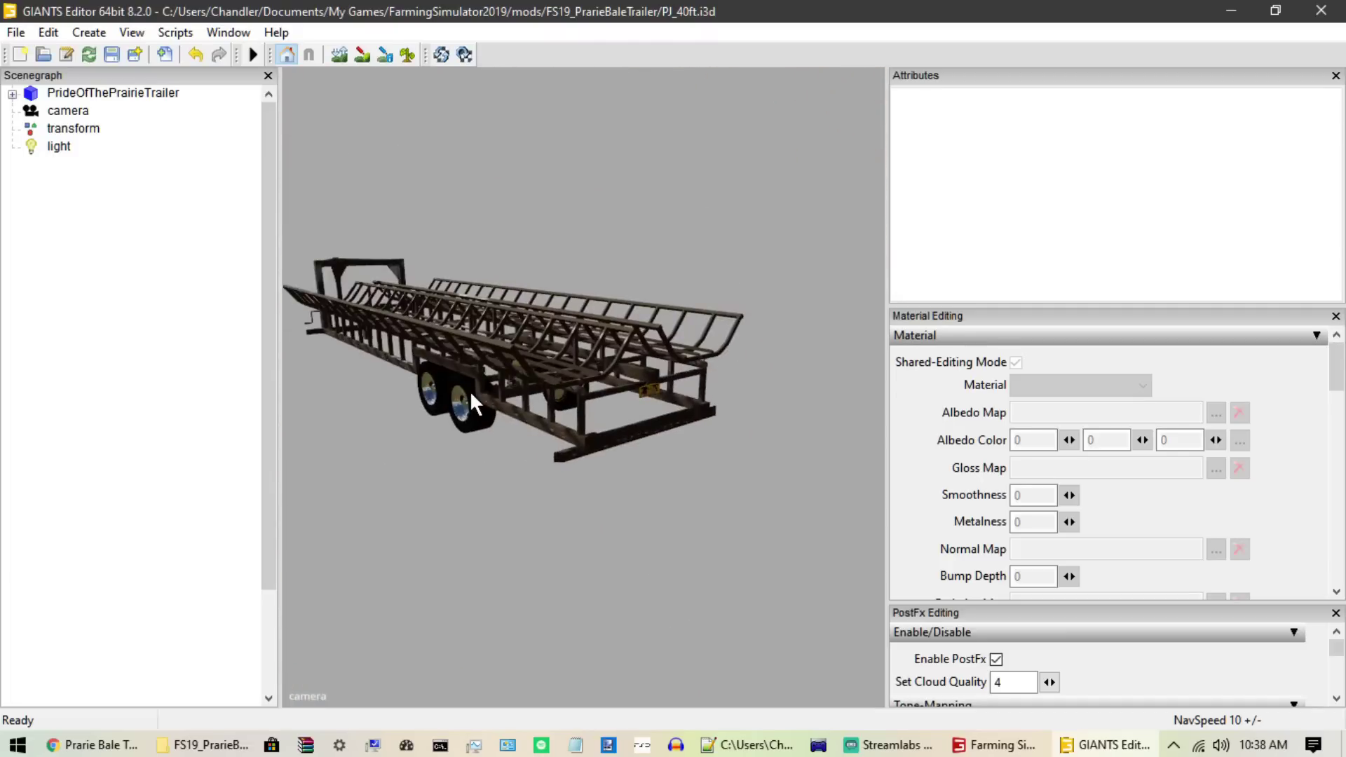
# Step: Make the Lights group inside PrideOfThePrairieTrailer visible and inspect the lights on the trailer's rear bar
pyautogui.click(12, 94)
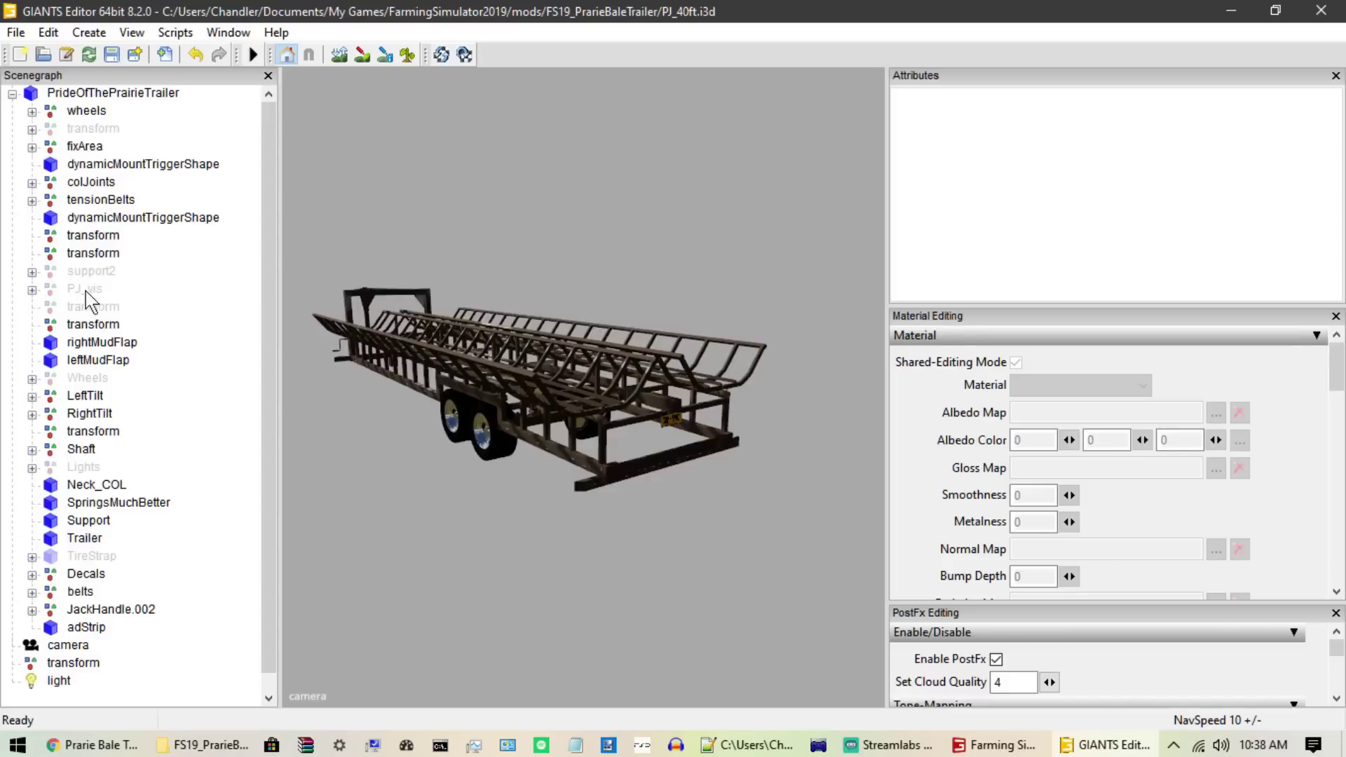
pyautogui.click(83, 467)
pyautogui.scroll(5, 547, 451)
pyautogui.moveTo(547, 451); pyautogui.dragTo(564, 412, button='middle')
pyautogui.click(241, 430)
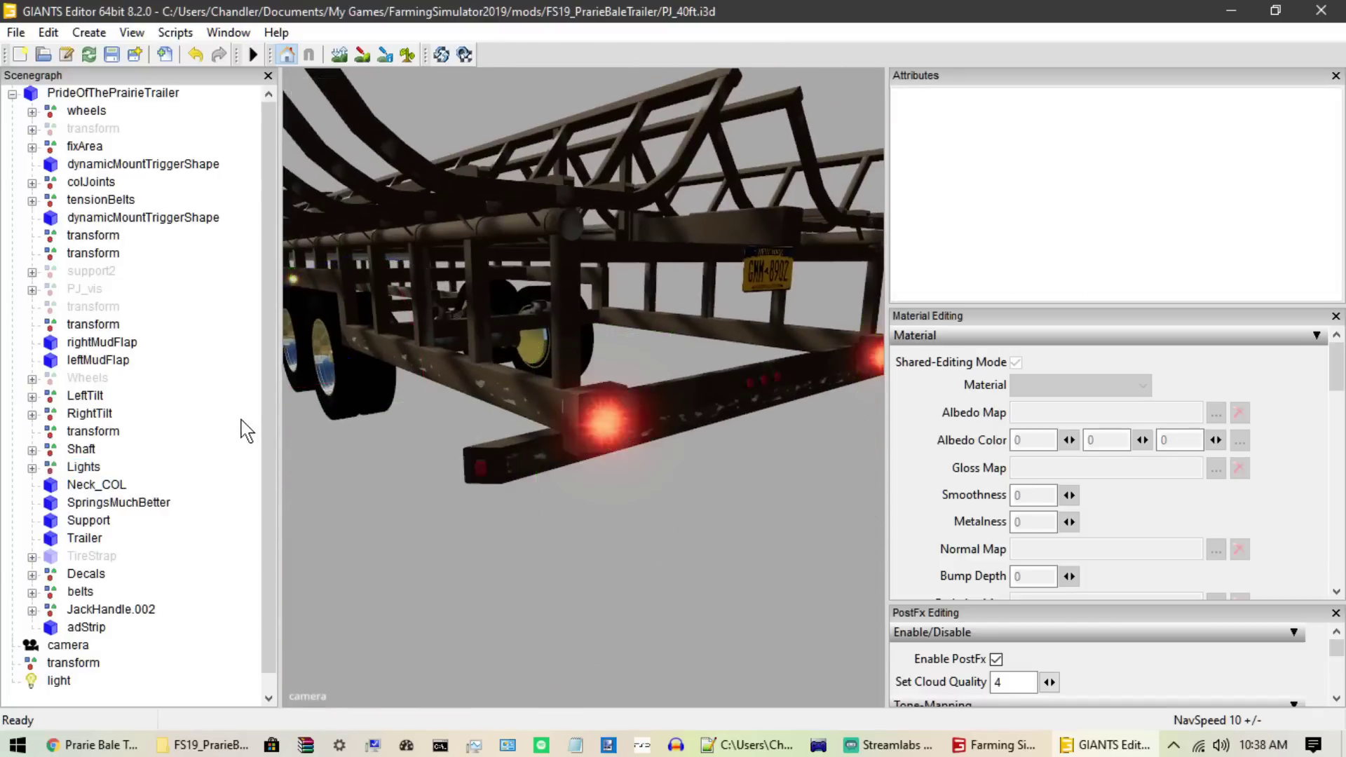
pyautogui.scroll(5, 565, 460)
pyautogui.moveTo(571, 471); pyautogui.dragTo(493, 449, button='middle')
pyautogui.scroll(-5, 492, 452)
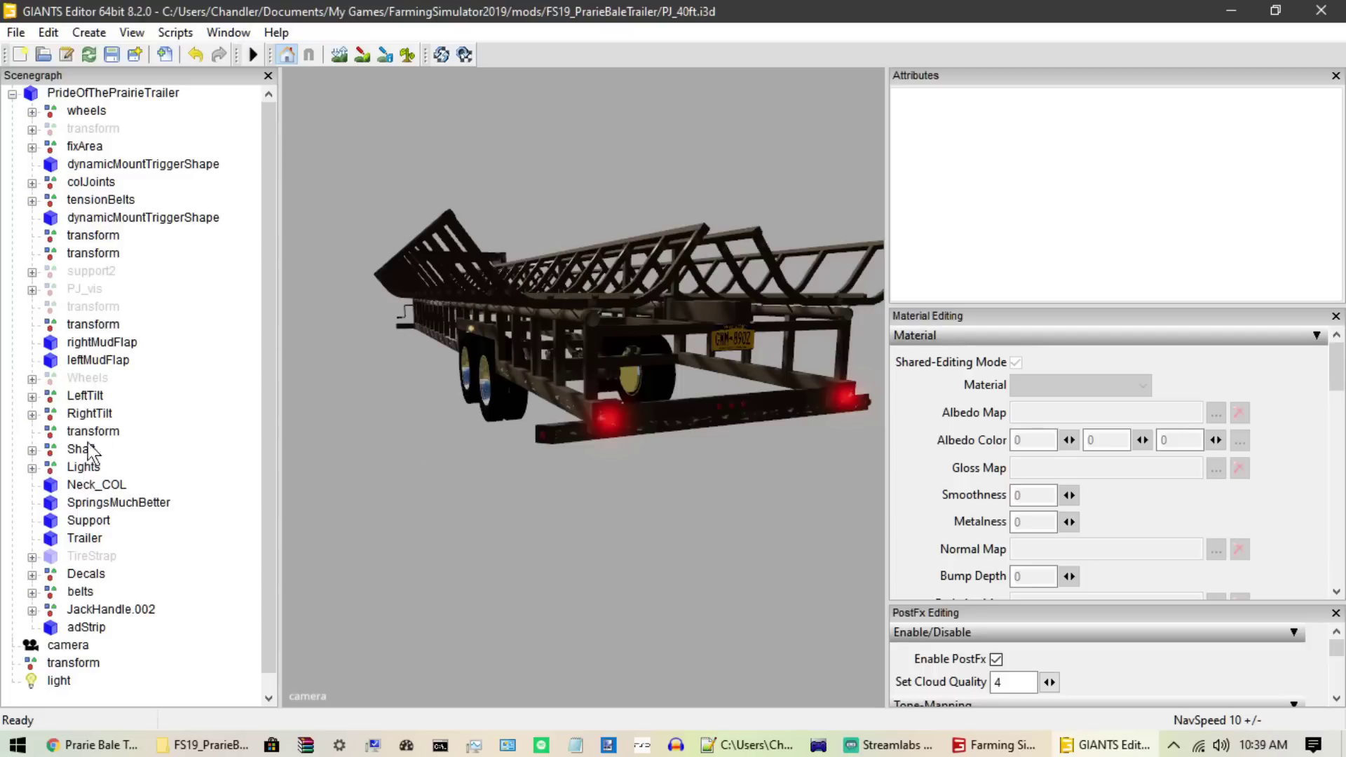
# Step: Delete everything inside the Lights group, including coronas, empty, TailLights and all the Red and Orange lights
pyautogui.scroll(-1, 84, 421)
pyautogui.click(80, 449)
pyautogui.click(32, 459)
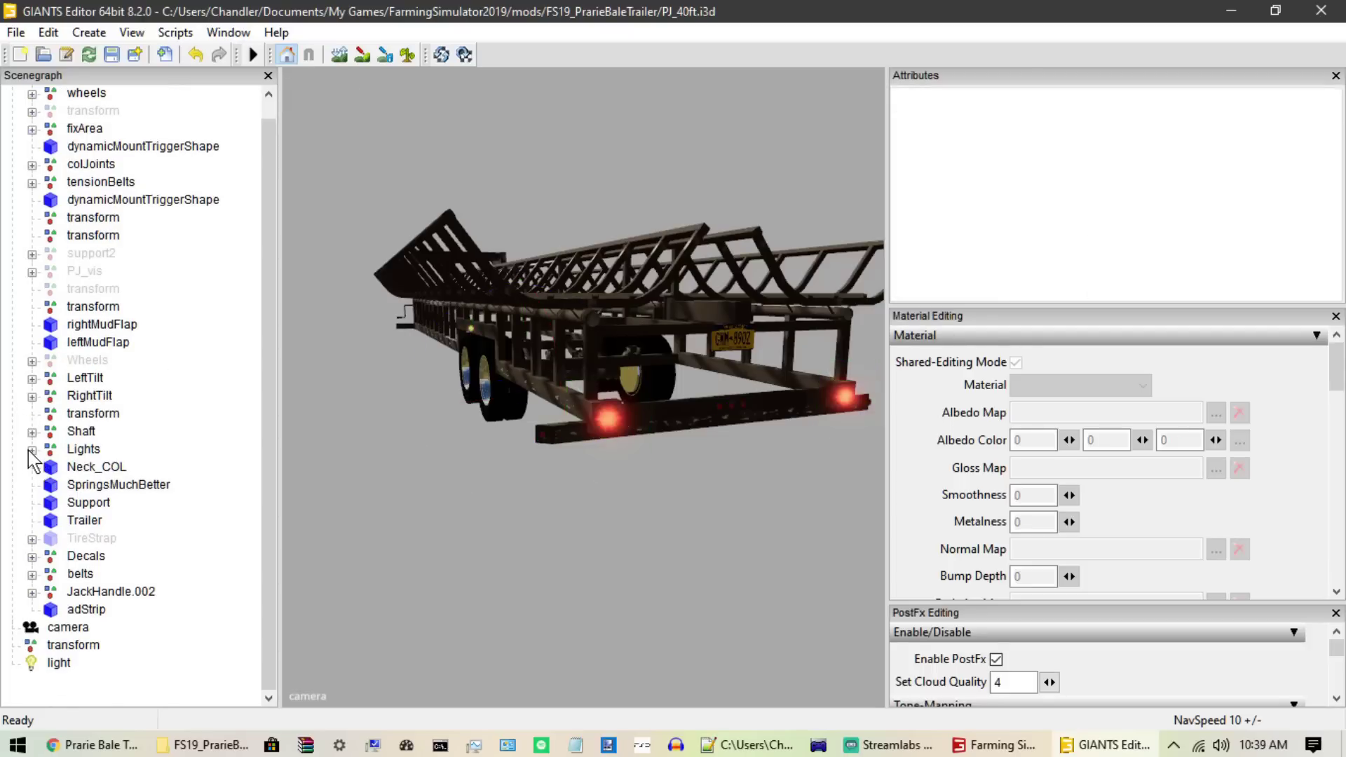
pyautogui.click(31, 451)
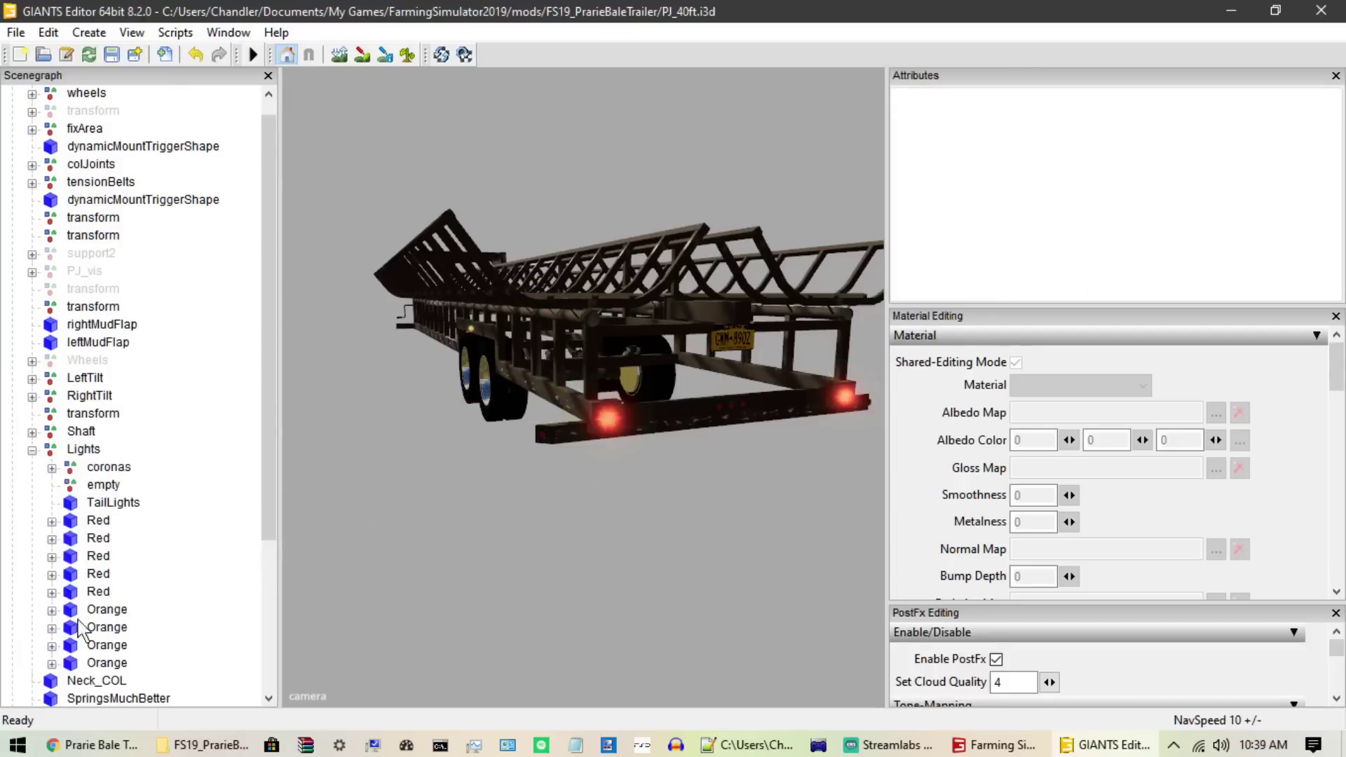
pyautogui.click(116, 472)
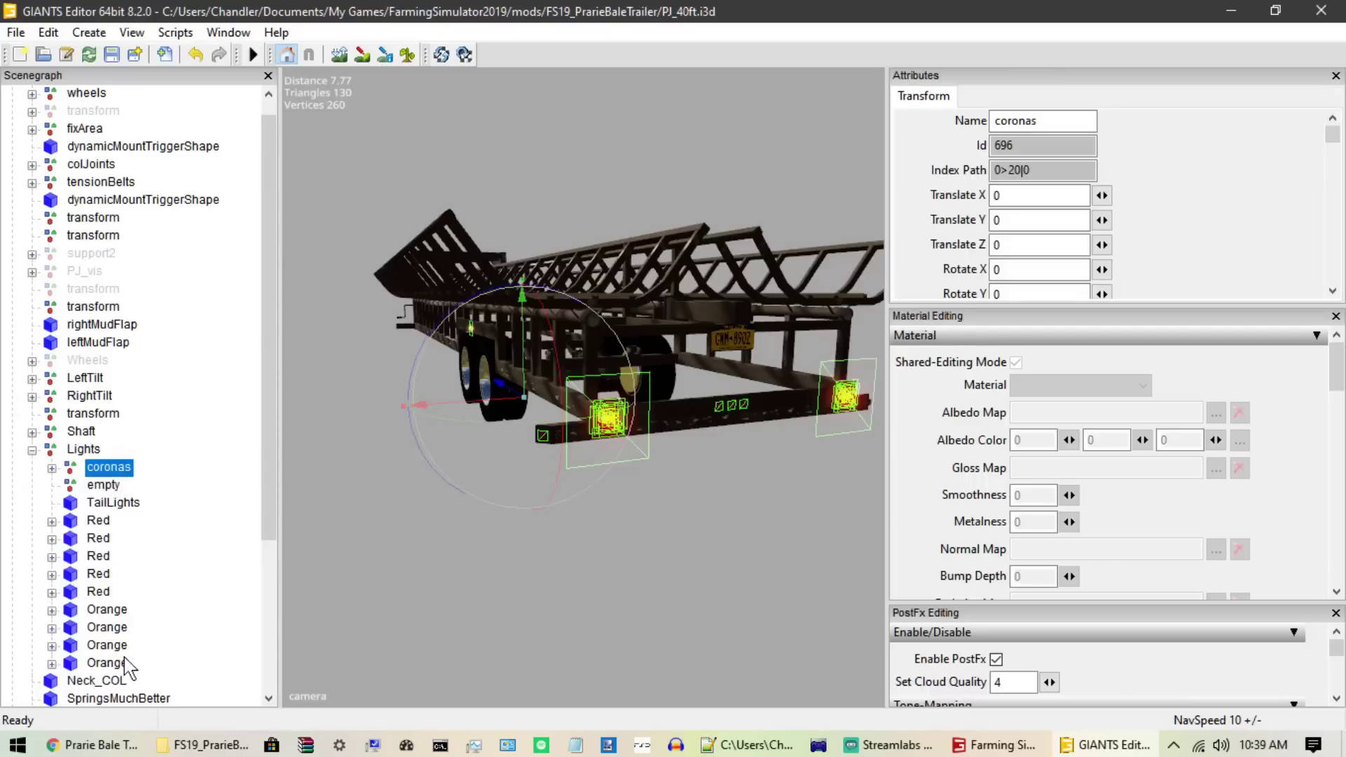
pyautogui.keyDown('shift'); pyautogui.click(123, 663); pyautogui.keyUp('shift')
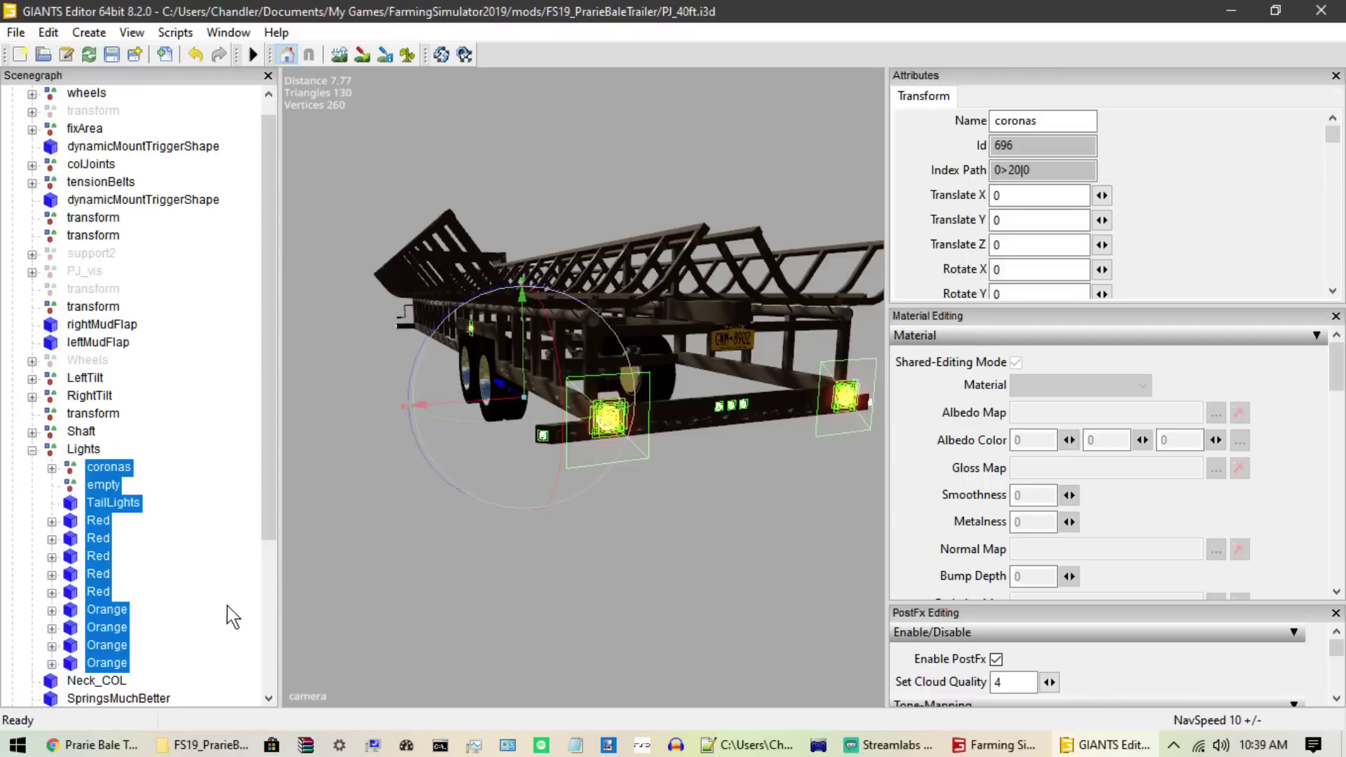
pyautogui.press('Delete')
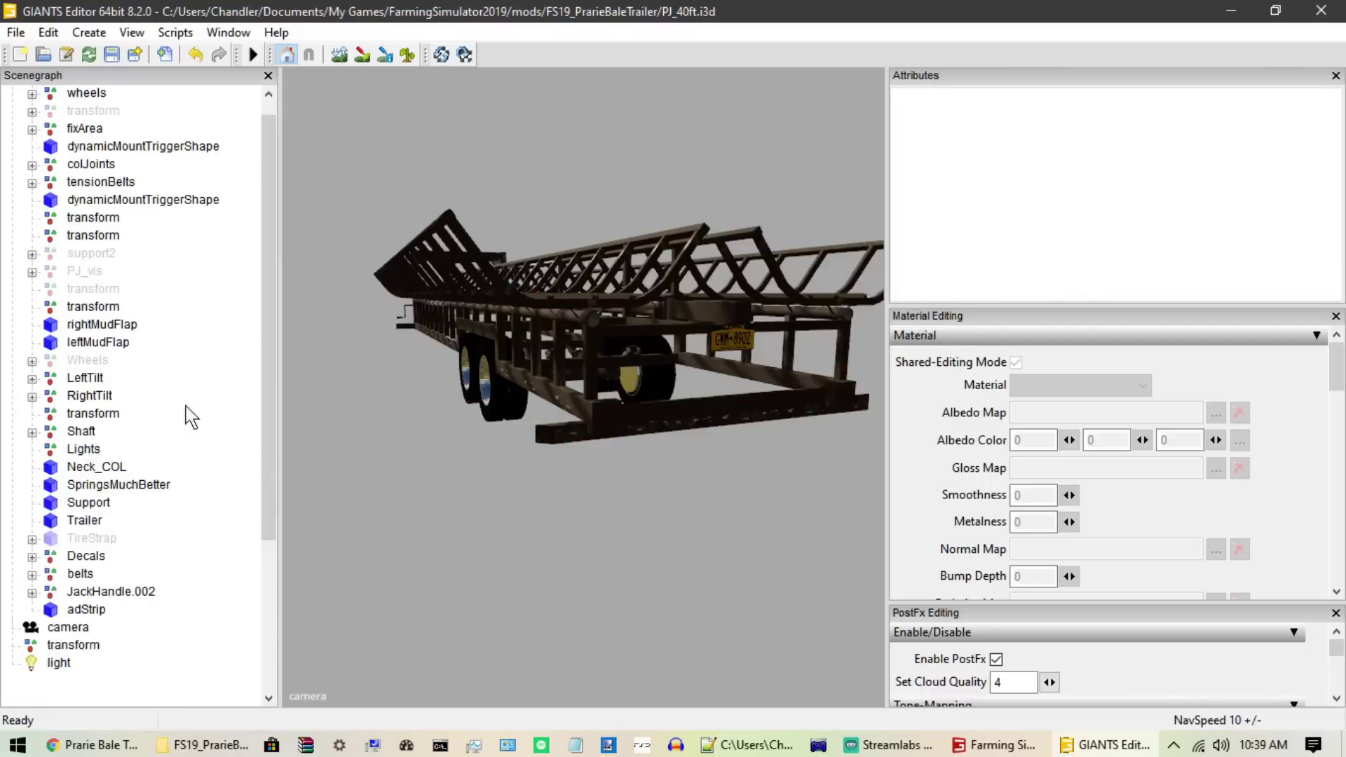
# Step: Create a new transform group at the scene root and duplicate it five times to get six groups
pyautogui.click(93, 452)
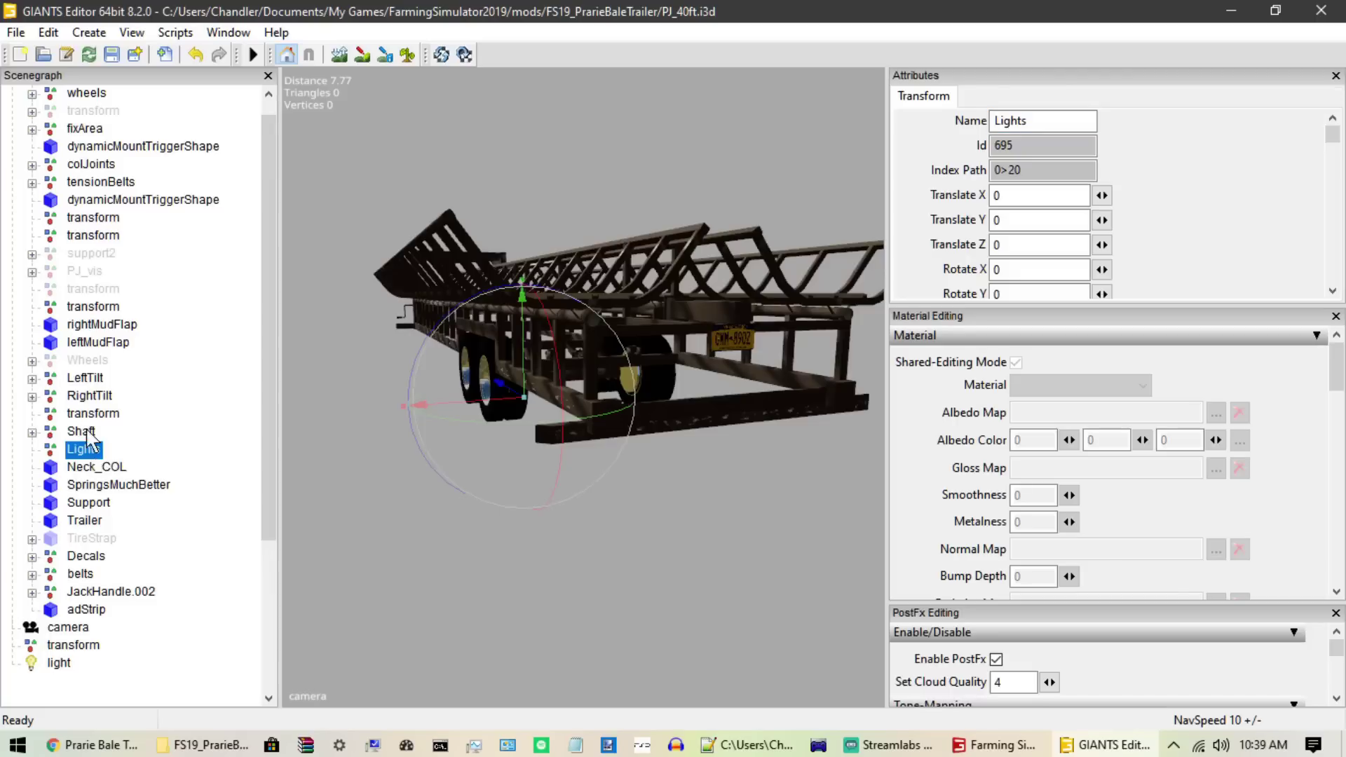
pyautogui.click(95, 33)
pyautogui.click(111, 52)
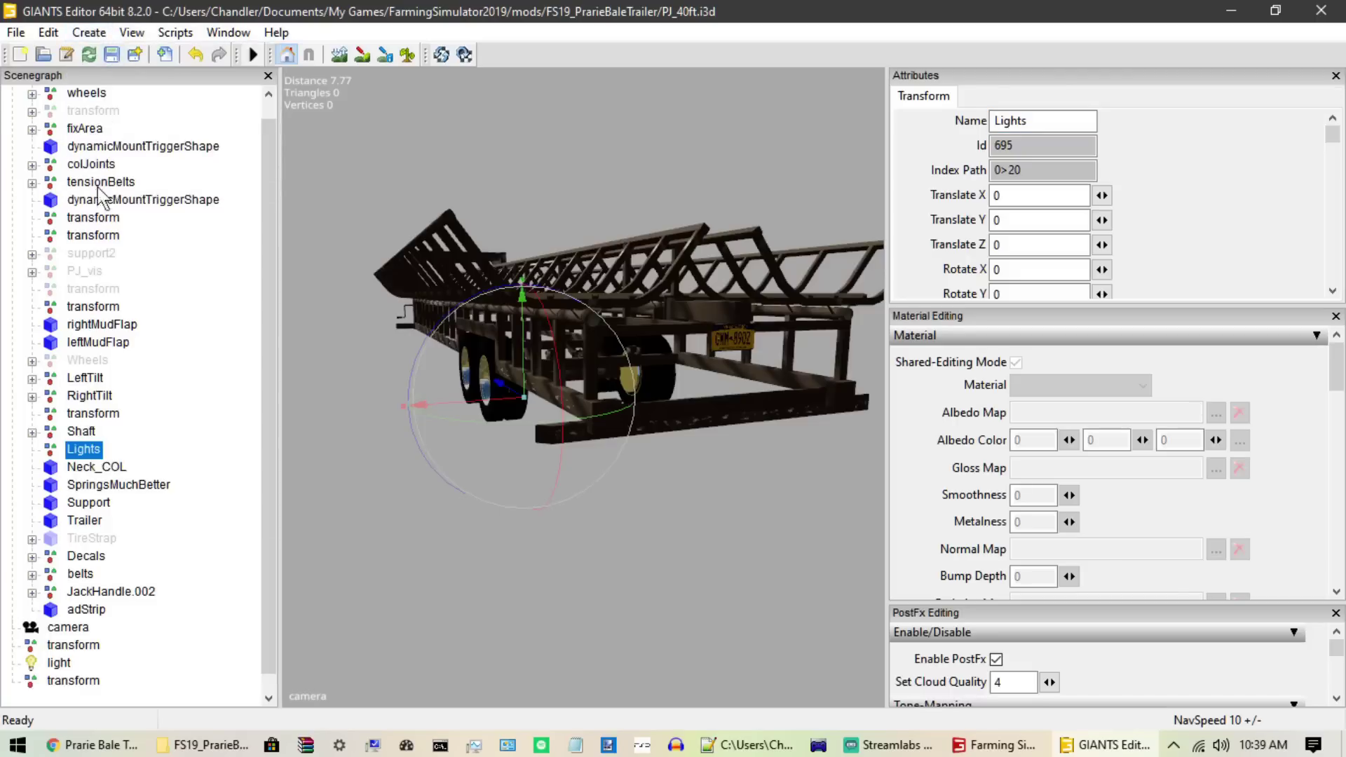
pyautogui.click(89, 33)
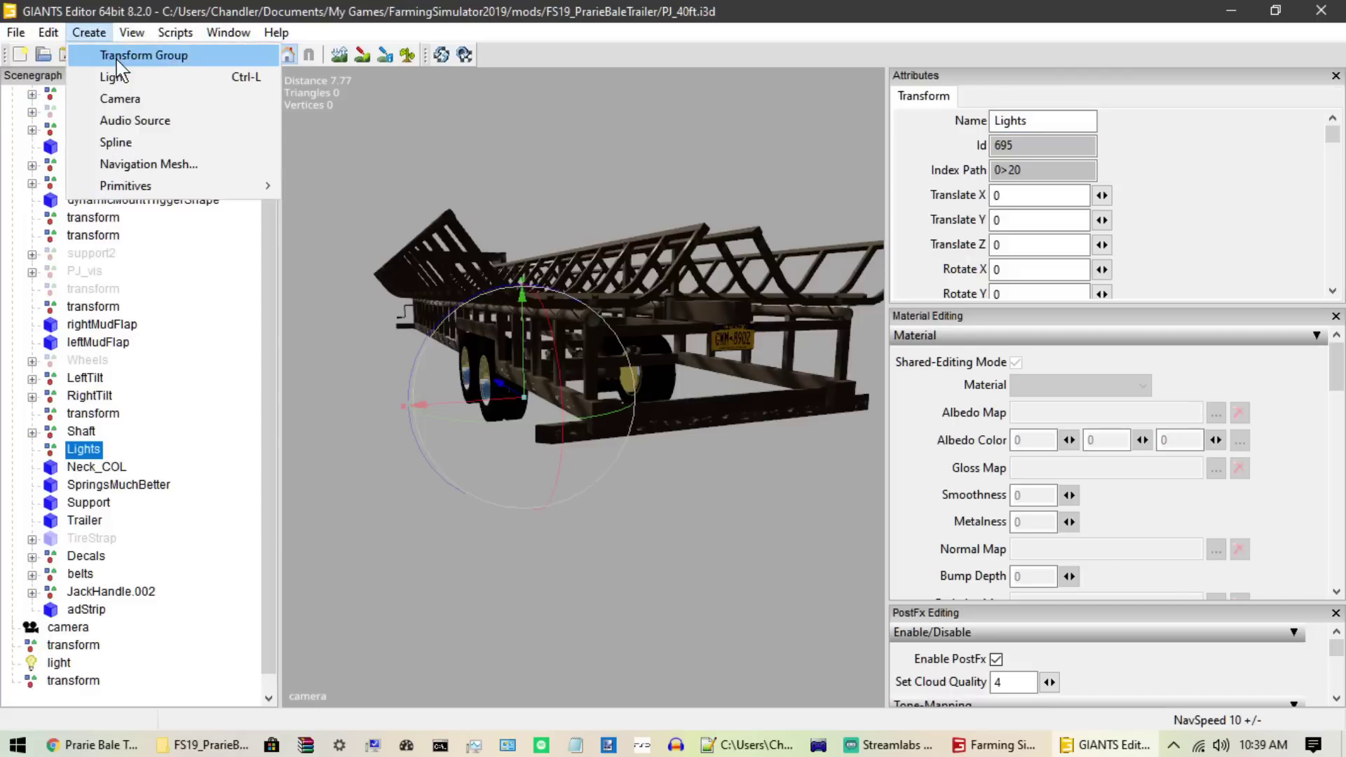
pyautogui.click(59, 172)
pyautogui.click(67, 681)
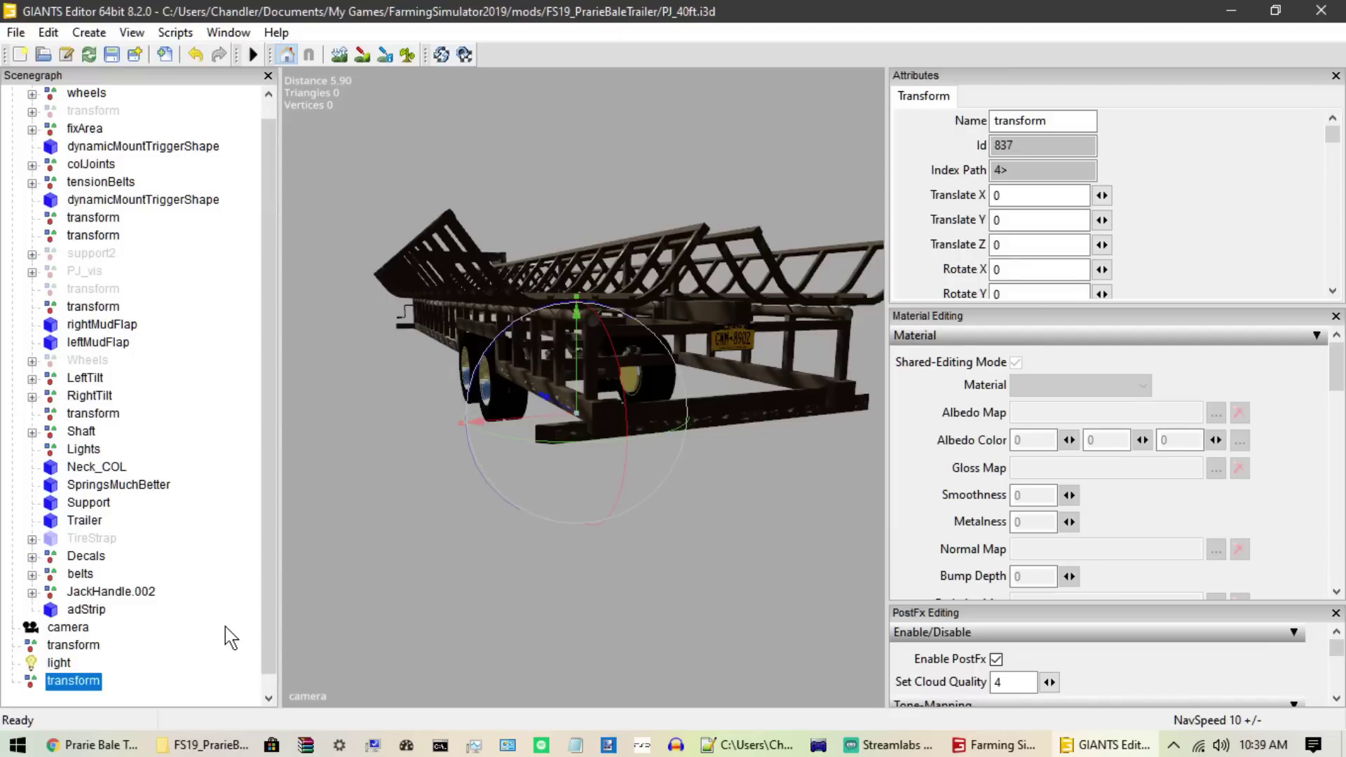
pyautogui.hotkey('ctrl', 'd')
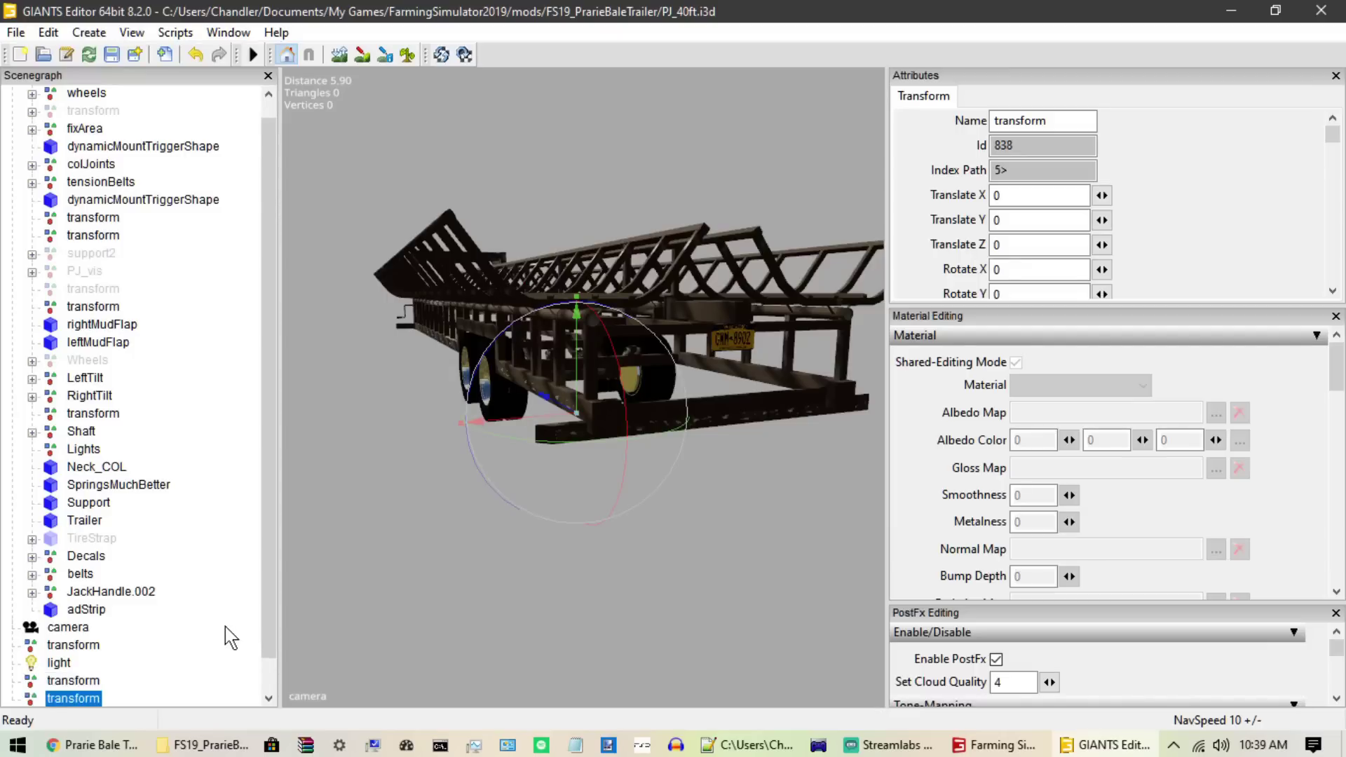
pyautogui.hotkey('ctrl', 'd')
pyautogui.hotkey('ctrl', 'd')
pyautogui.hotkey('ctrl', 'd')
pyautogui.hotkey('ctrl', 'd')
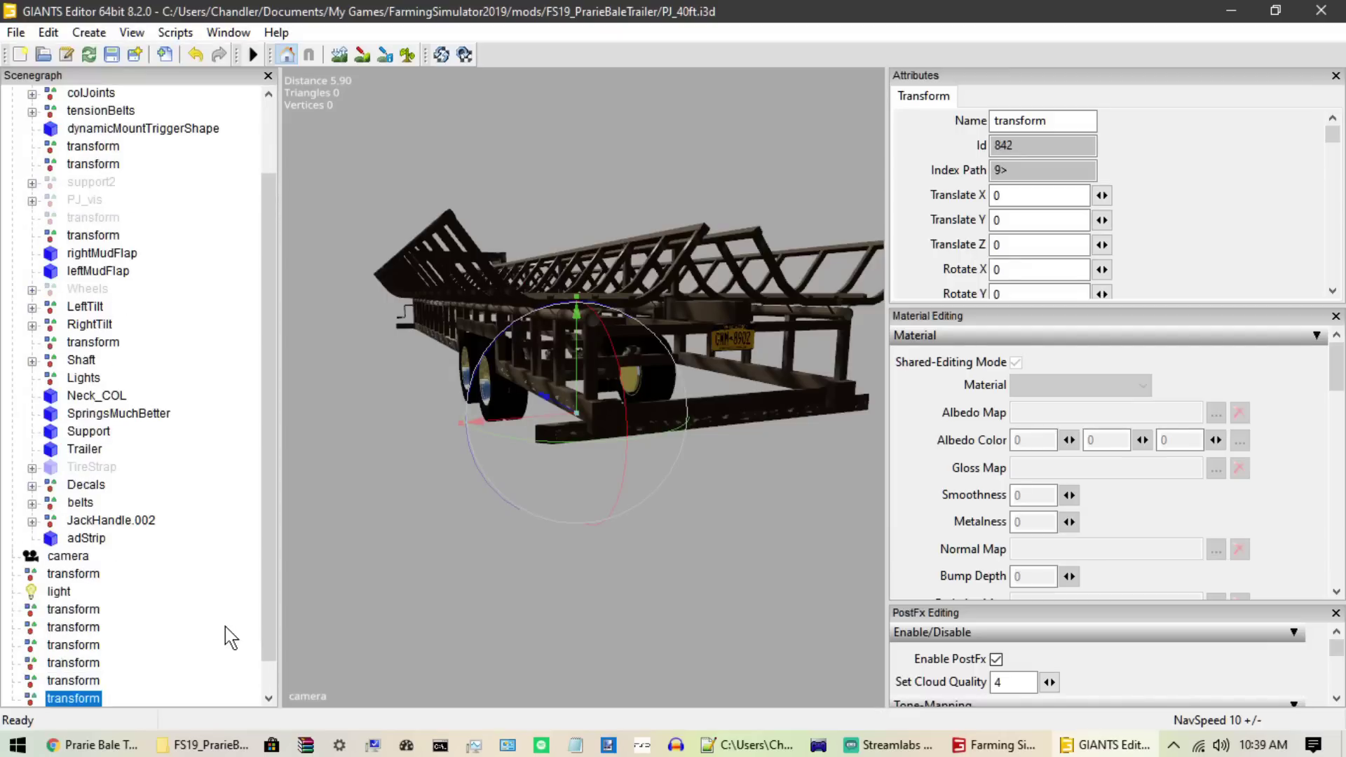
# Step: Rename the first three new transform groups as Run, Turn and TurnL
pyautogui.click(91, 610)
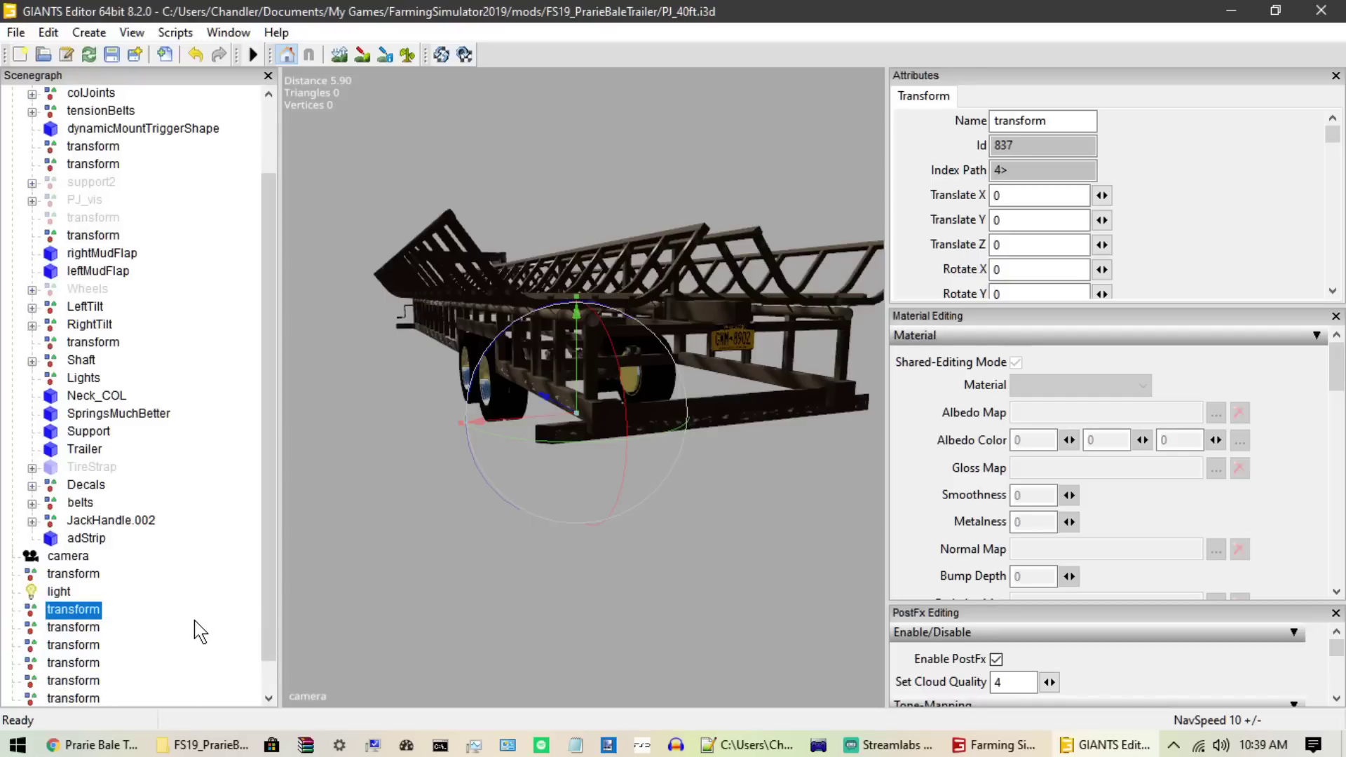
pyautogui.doubleClick(1093, 120)
pyautogui.write('Run')
pyautogui.press('Return')
pyautogui.doubleClick(70, 628)
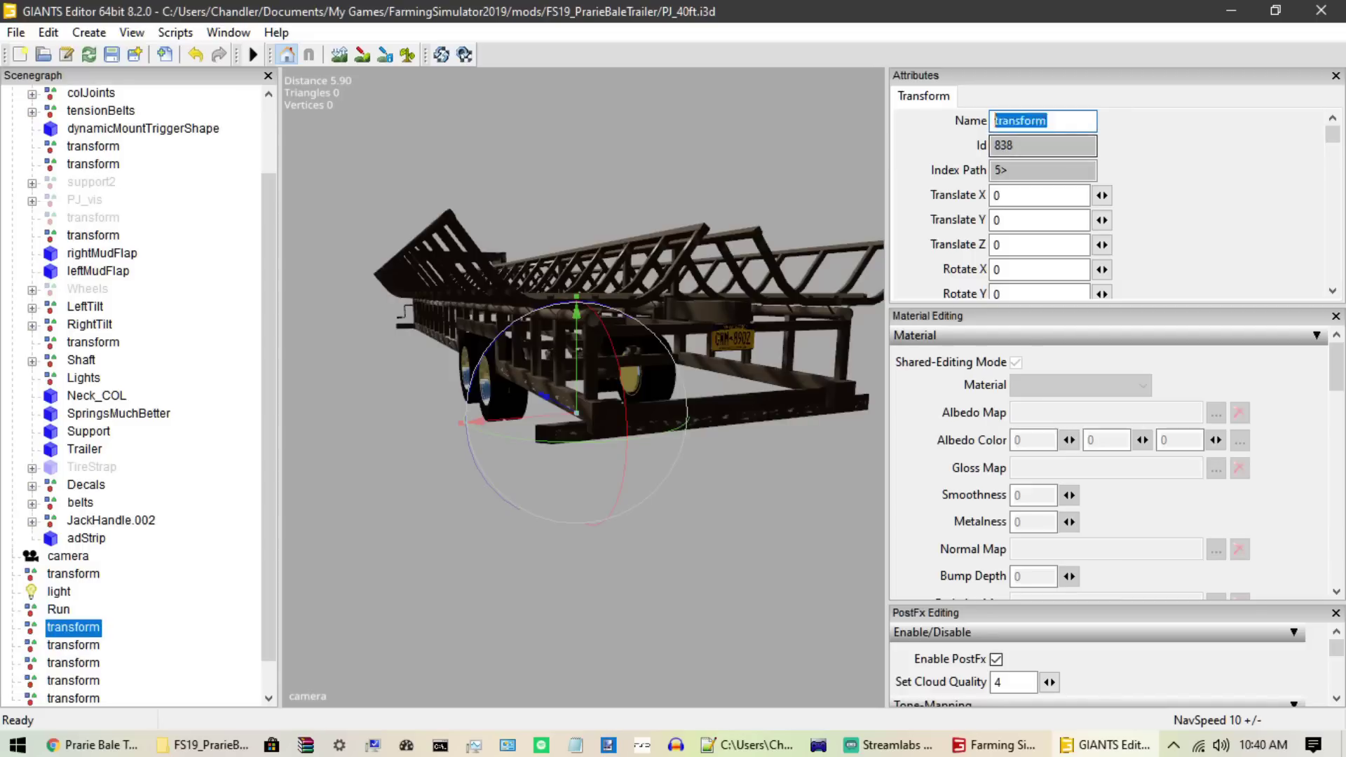
pyautogui.write('Turn')
pyautogui.press('Return')
pyautogui.doubleClick(70, 645)
pyautogui.write('TurnL')
pyautogui.press('Return')
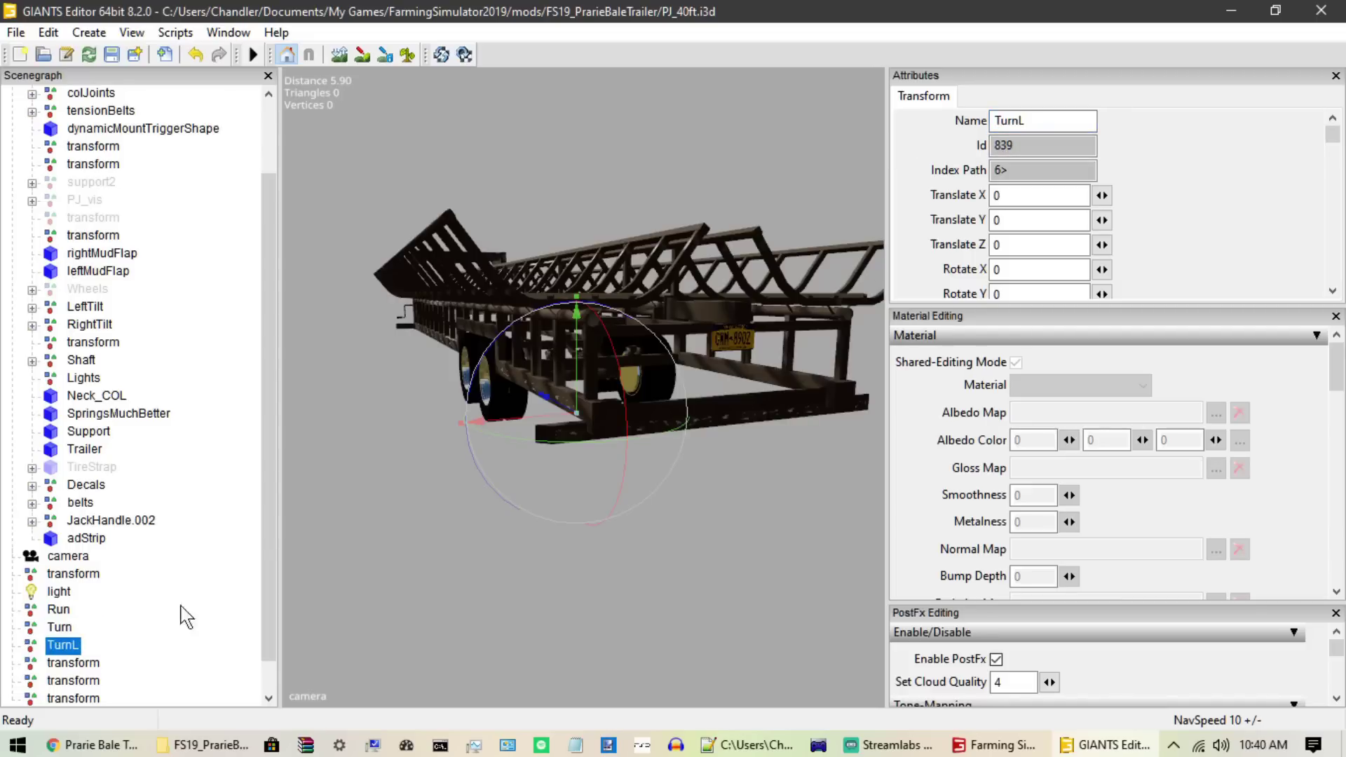
# Step: Rename the remaining three new transform groups as TurnR, Brake and Reverse
pyautogui.doubleClick(70, 662)
pyautogui.write('Turn R')
pyautogui.press('BackSpace')
pyautogui.press('BackSpace')
pyautogui.write('R')
pyautogui.press('Return')
pyautogui.doubleClick(70, 680)
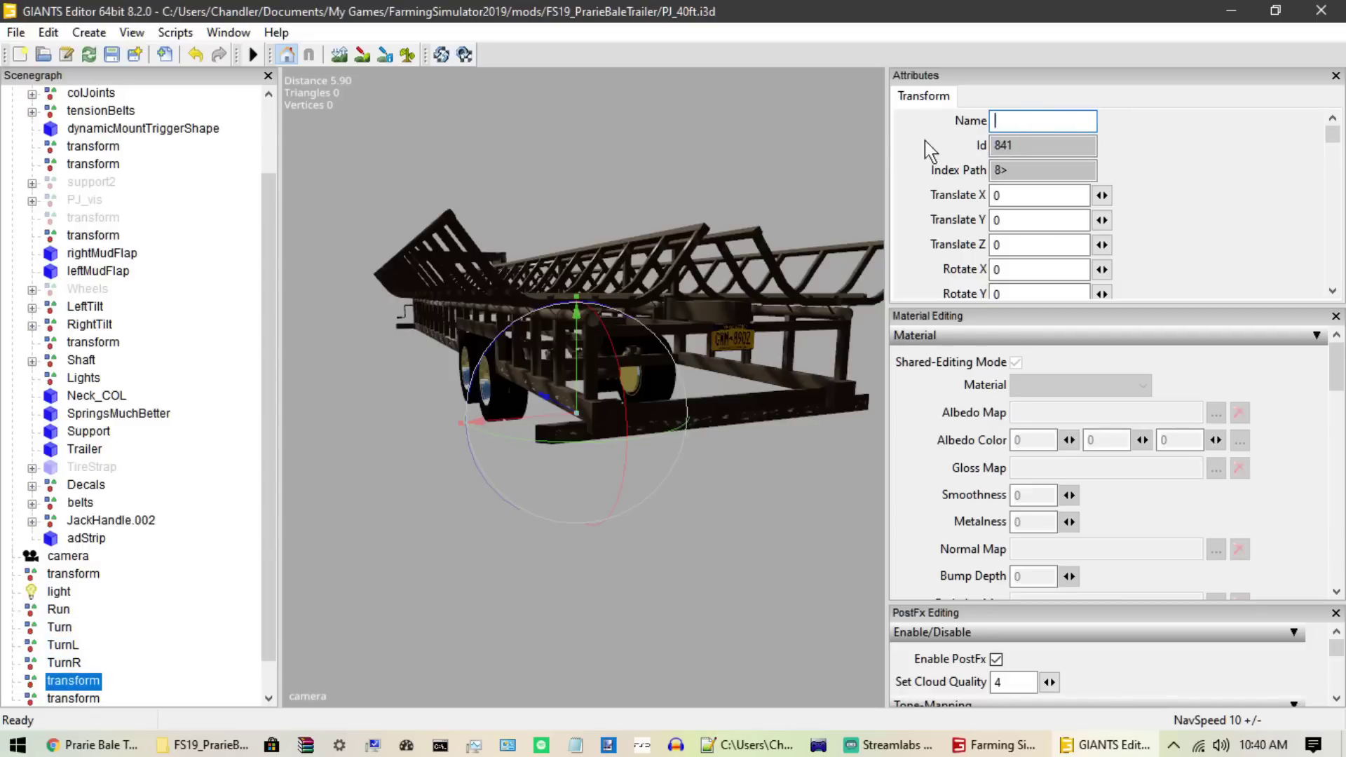
pyautogui.write('Brake')
pyautogui.press('Return')
pyautogui.click(70, 697)
pyautogui.write('Reverse')
pyautogui.press('Return')
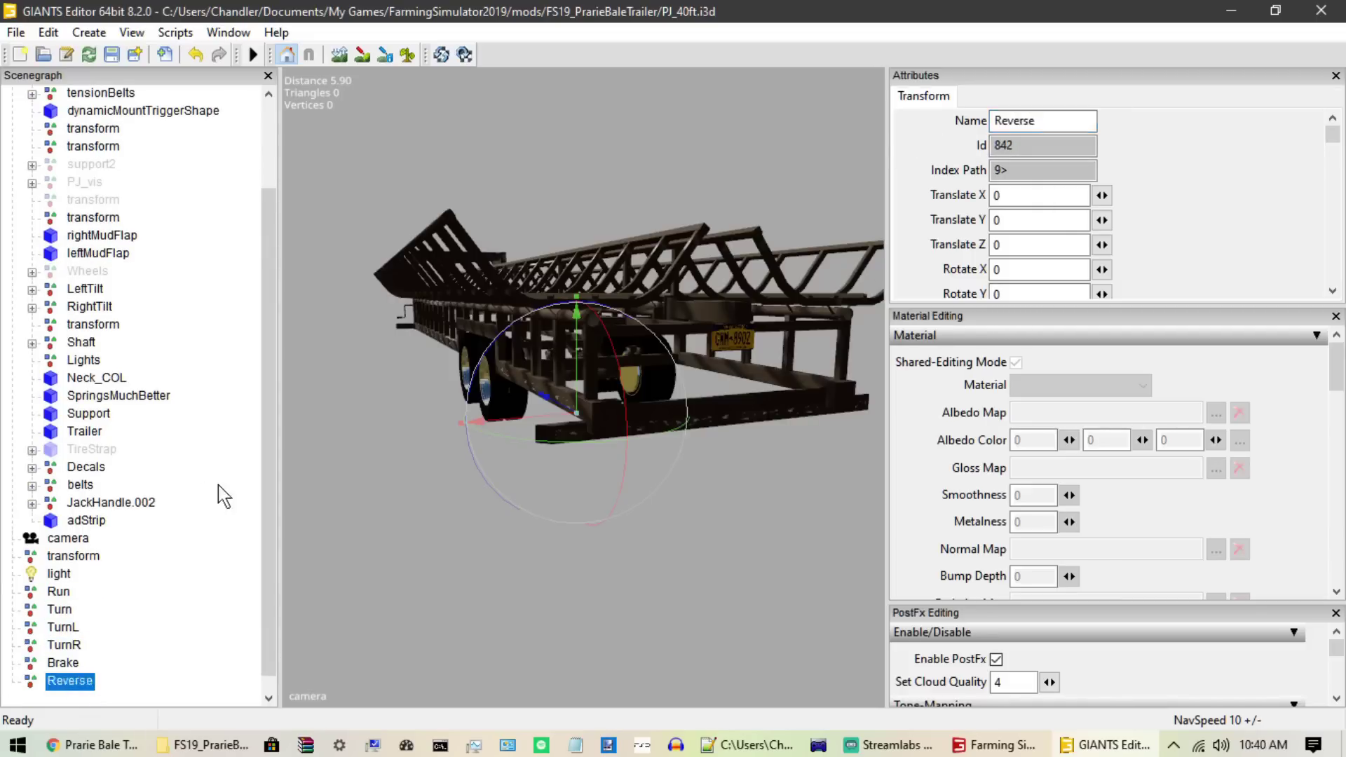
# Step: Move the Run, Turn, TurnL, TurnR, Brake and Reverse groups together into the trailer's Lights group
pyautogui.click(96, 692)
pyautogui.click(70, 681)
pyautogui.press('Escape')
pyautogui.click(67, 597)
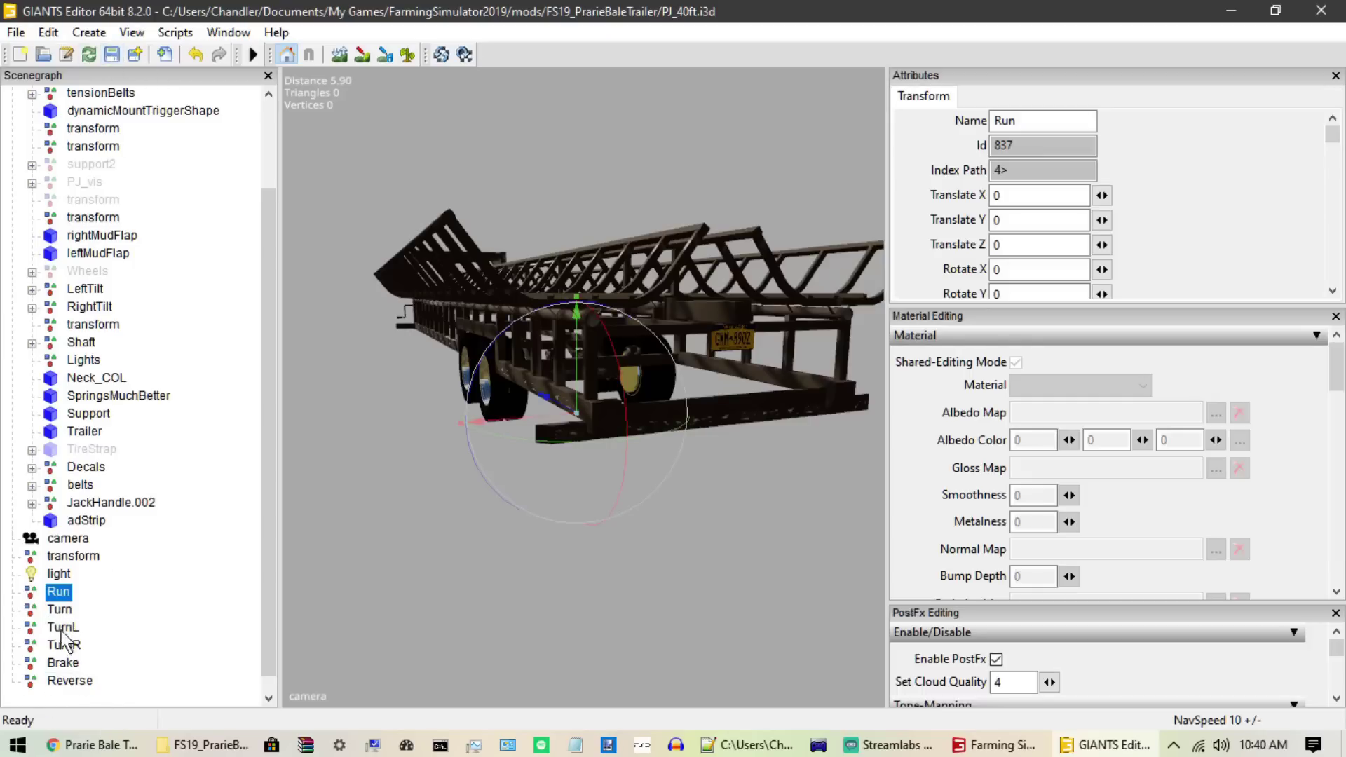
pyautogui.click(68, 681)
pyautogui.keyDown('shift'); pyautogui.click(64, 594); pyautogui.keyUp('shift')
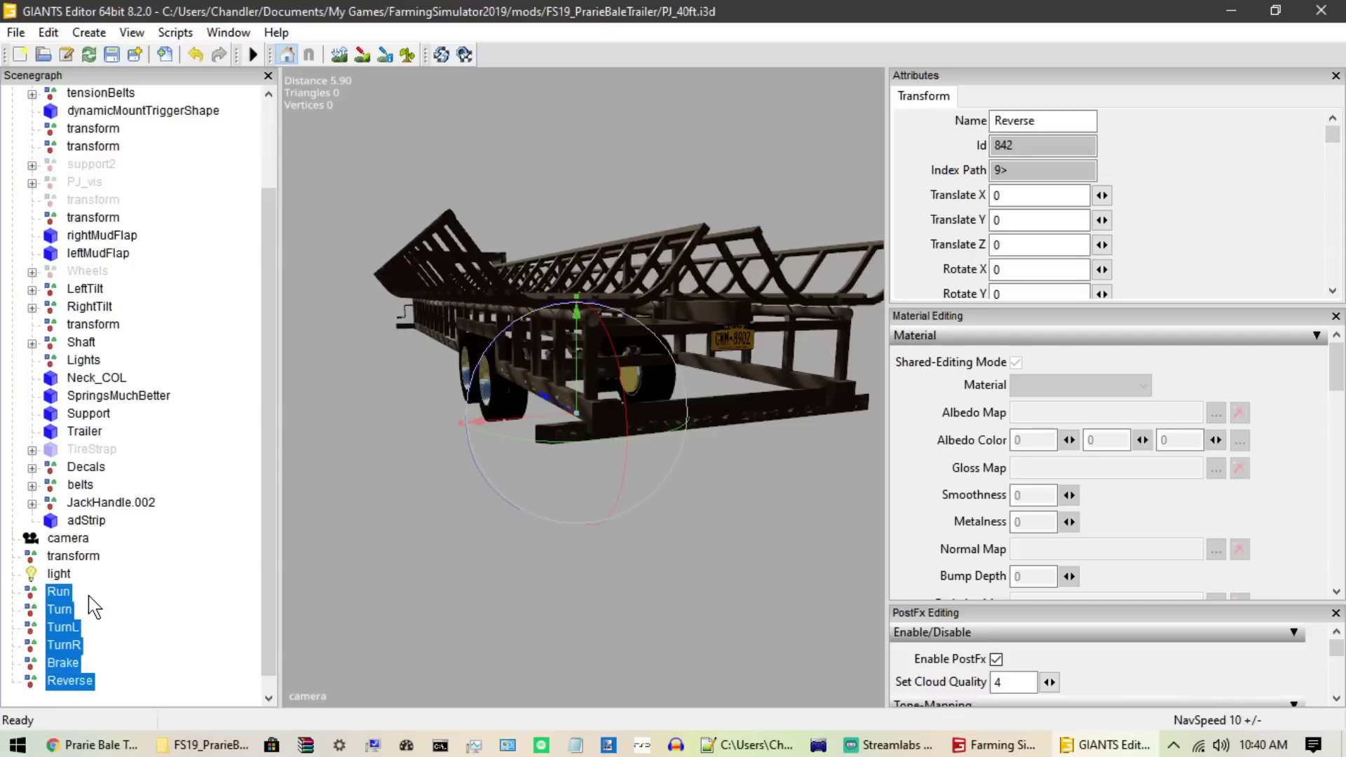
pyautogui.click(104, 626)
pyautogui.click(62, 596)
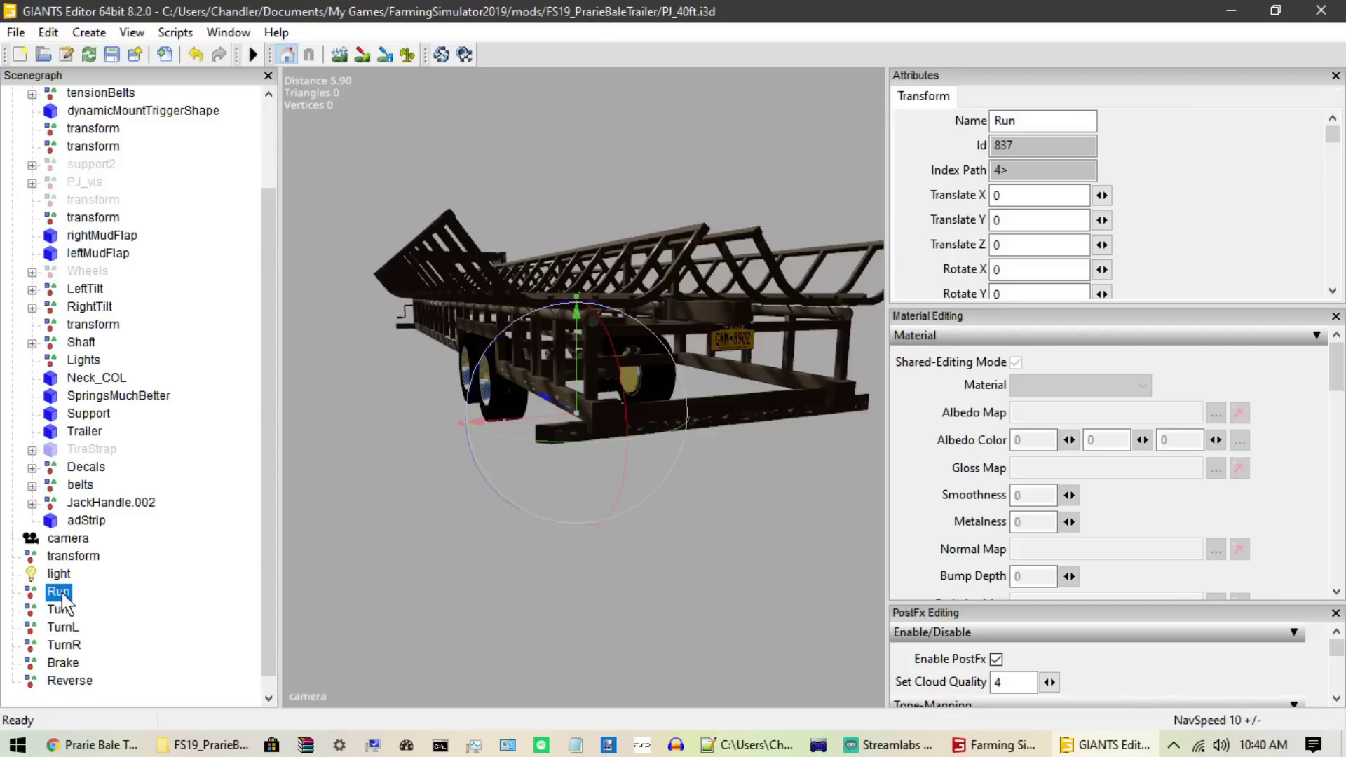
pyautogui.keyDown('shift'); pyautogui.click(78, 681); pyautogui.keyUp('shift')
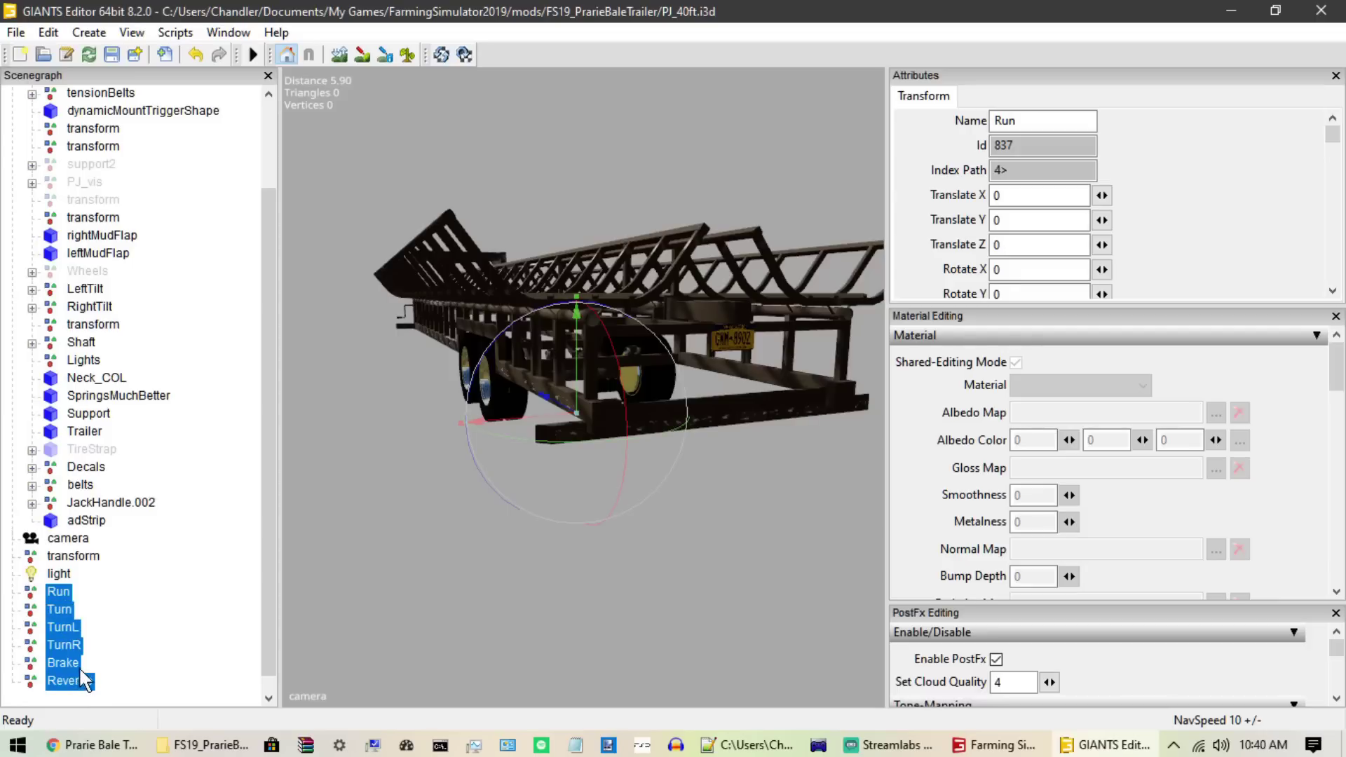
pyautogui.press('Delete')
pyautogui.scroll(2, 90, 646)
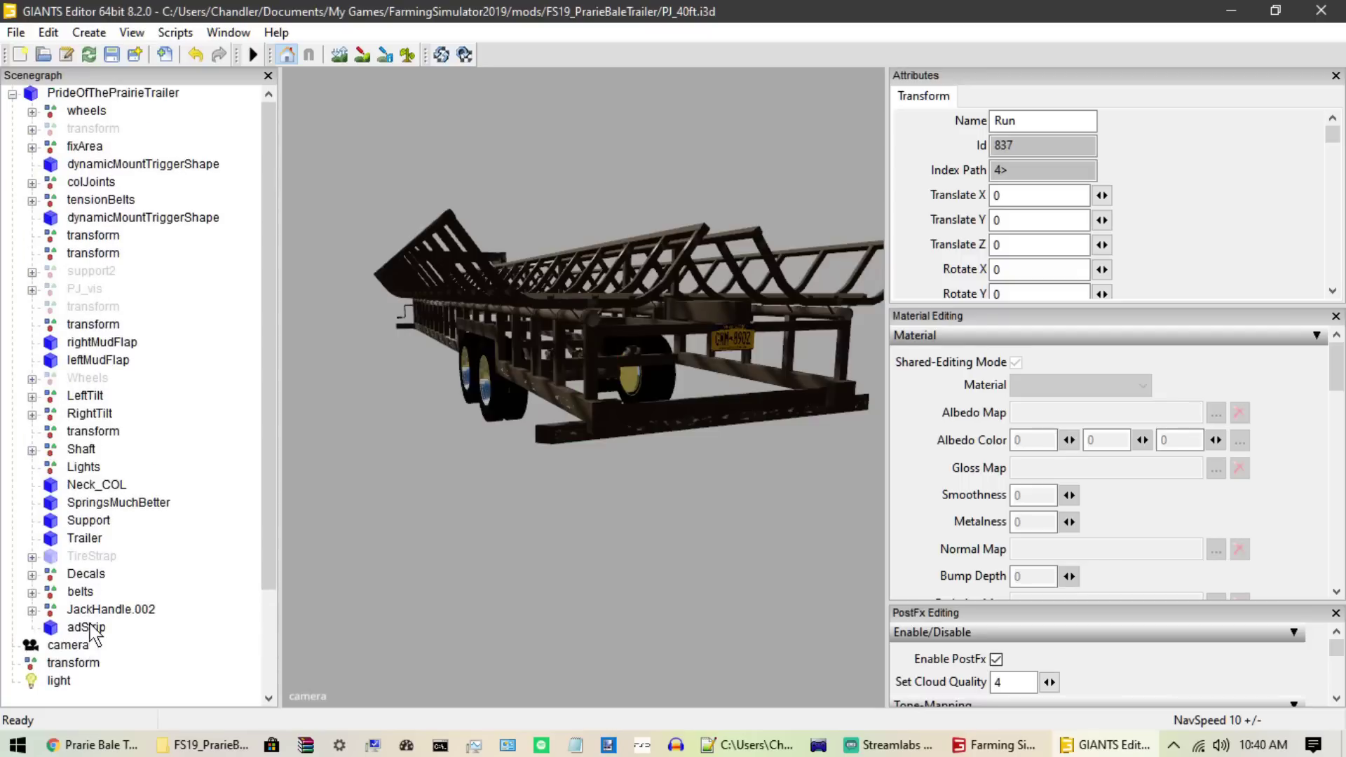
pyautogui.click(100, 468)
pyautogui.hotkey('ctrl', 'v')
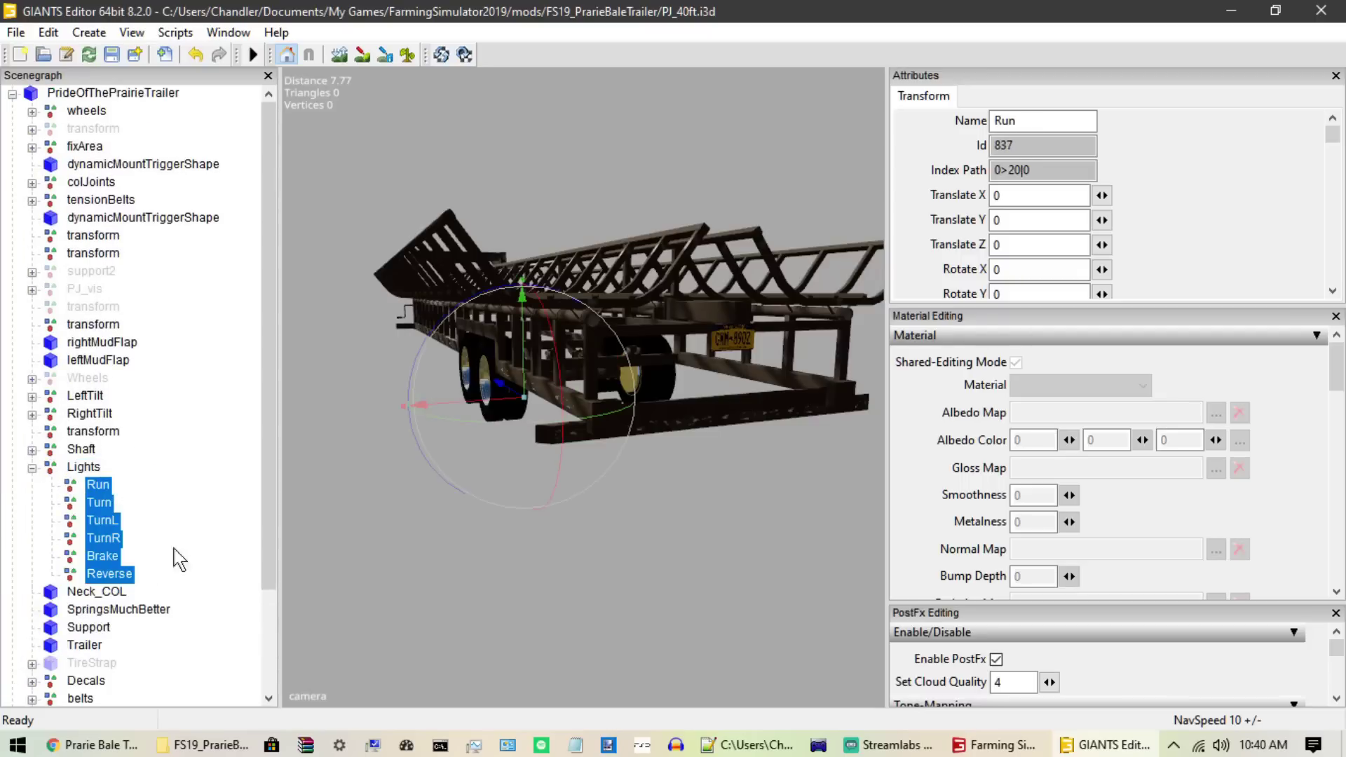
pyautogui.click(162, 502)
pyautogui.click(97, 487)
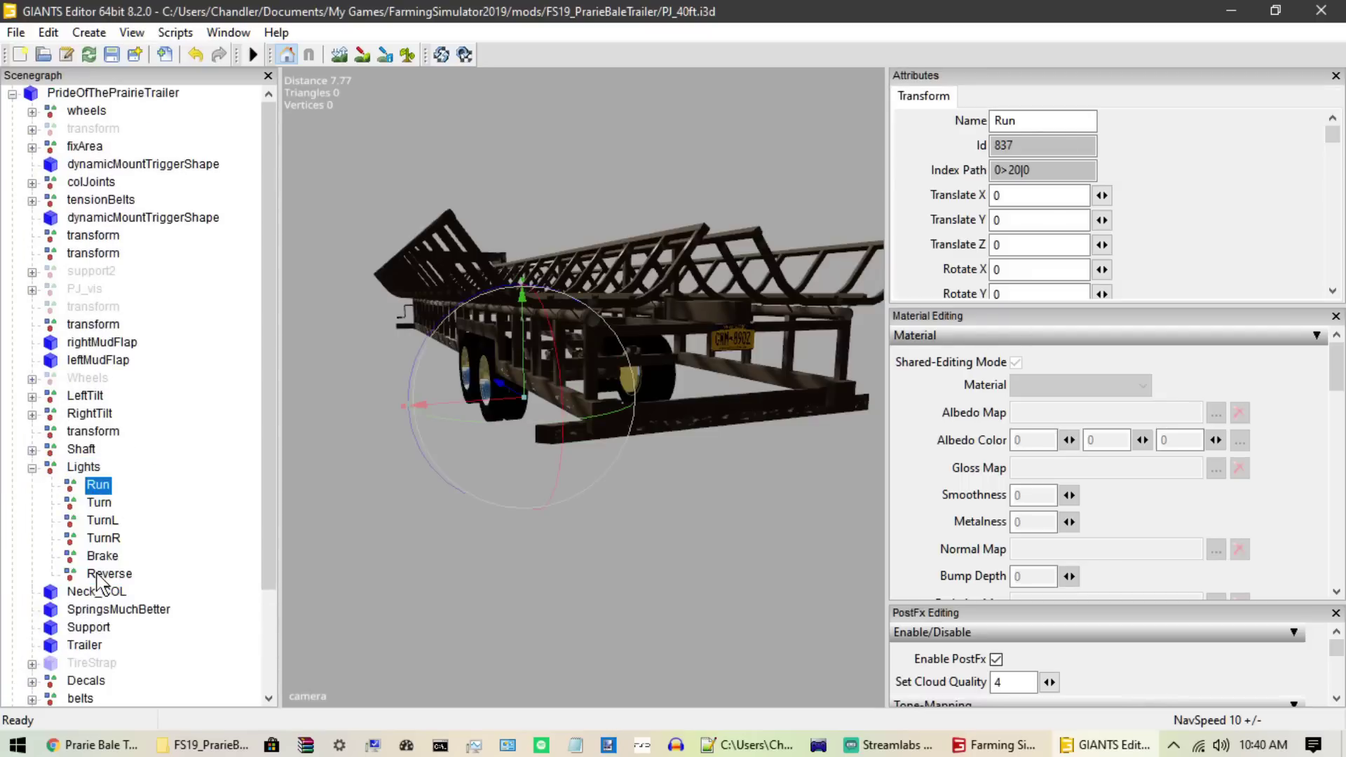
pyautogui.click(107, 573)
pyautogui.click(102, 485)
pyautogui.click(173, 503)
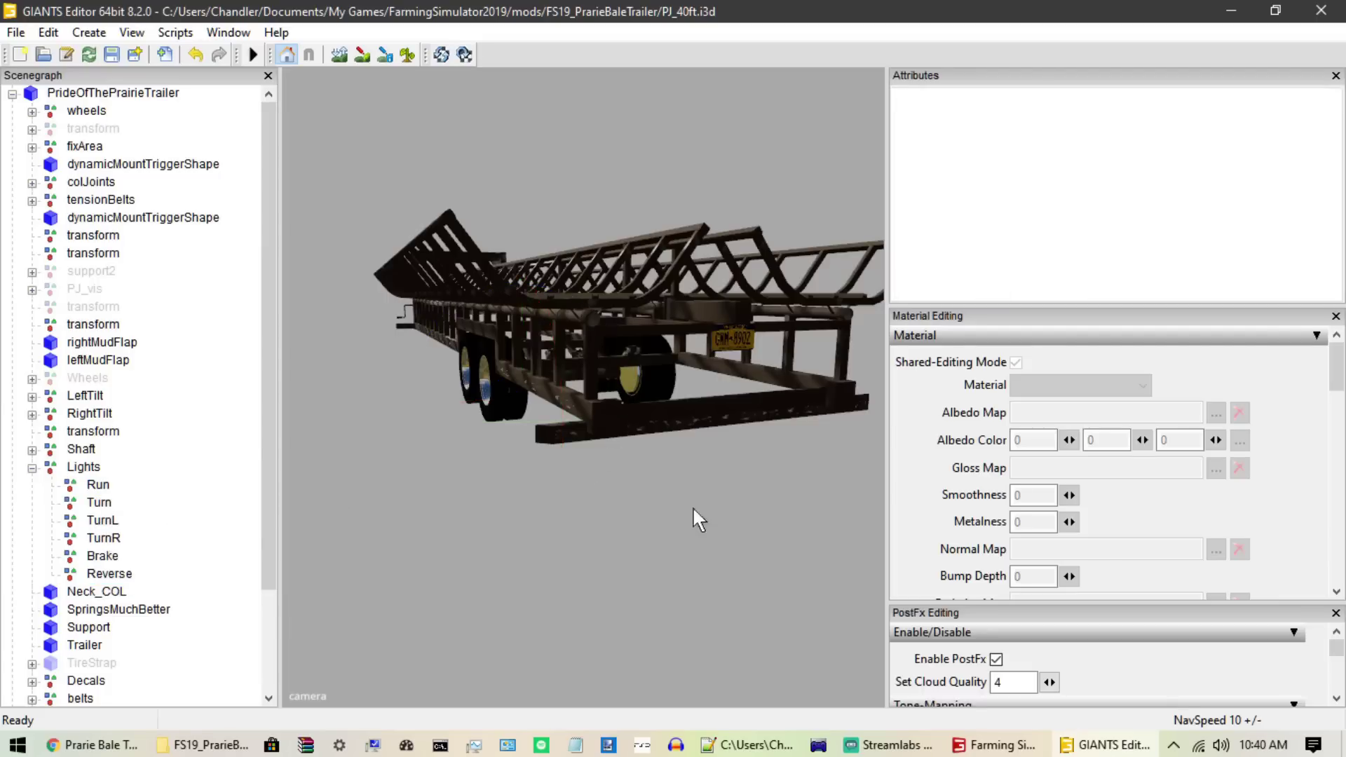
# Step: Switch to Notepad++ and examine the lights section of PJ_40ft.xml, including its default, turn and brake light entries
pyautogui.click(749, 744)
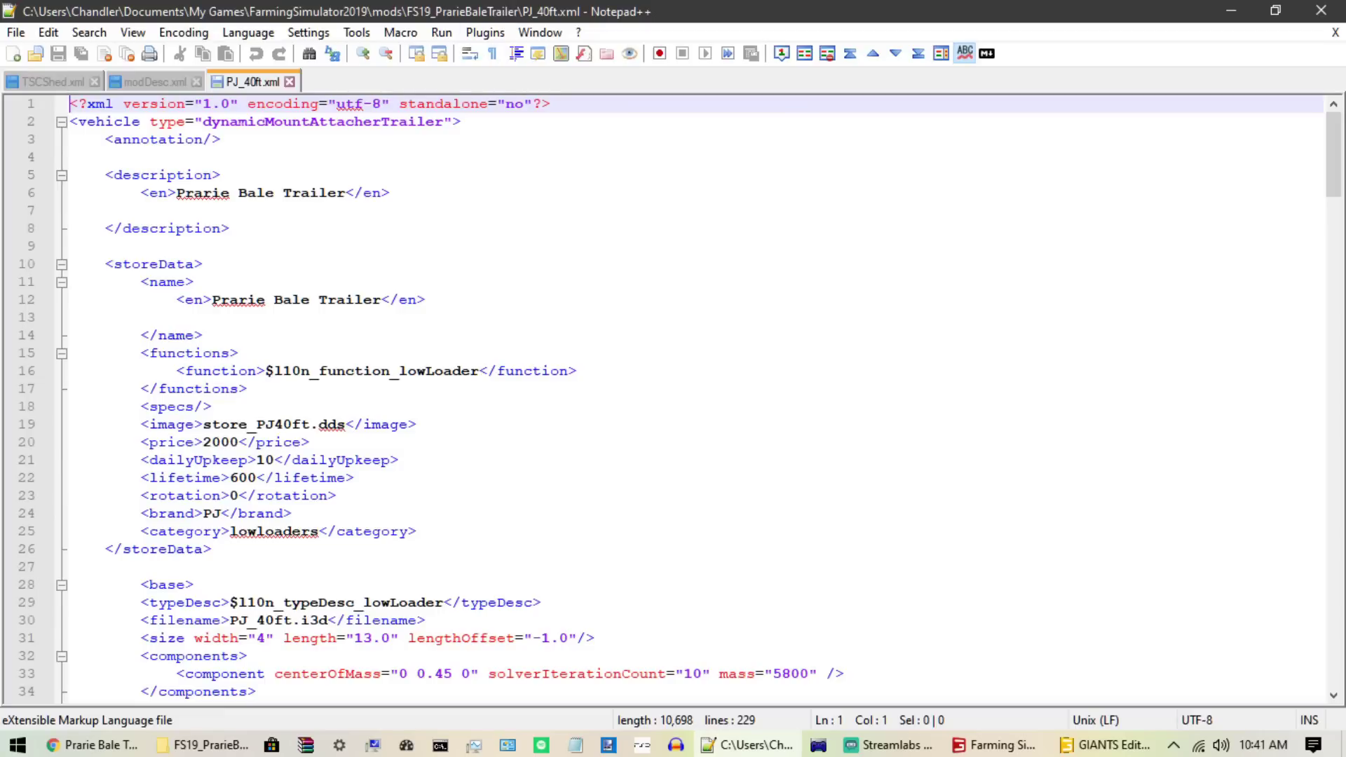
pyautogui.scroll(-20, 673, 392)
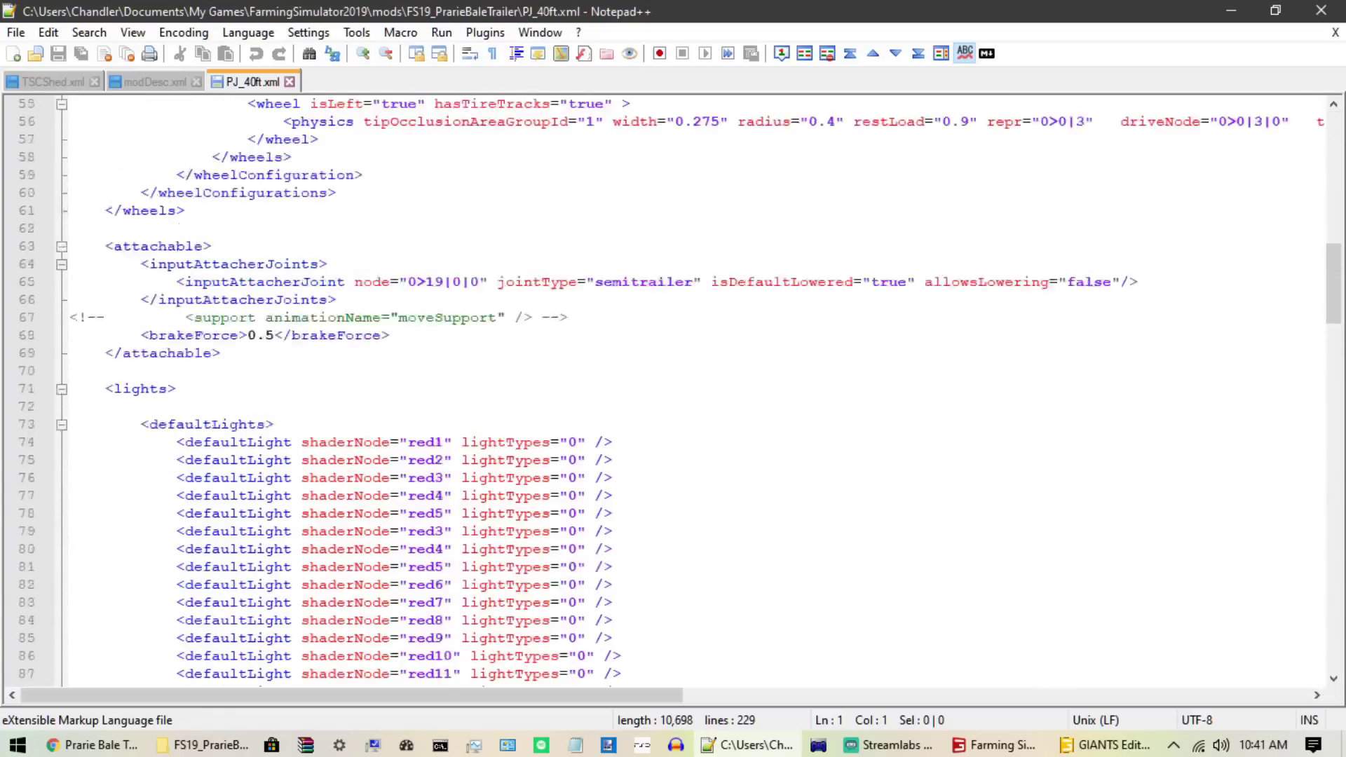
pyautogui.scroll(-4, 673, 392)
pyautogui.scroll(5, 673, 393)
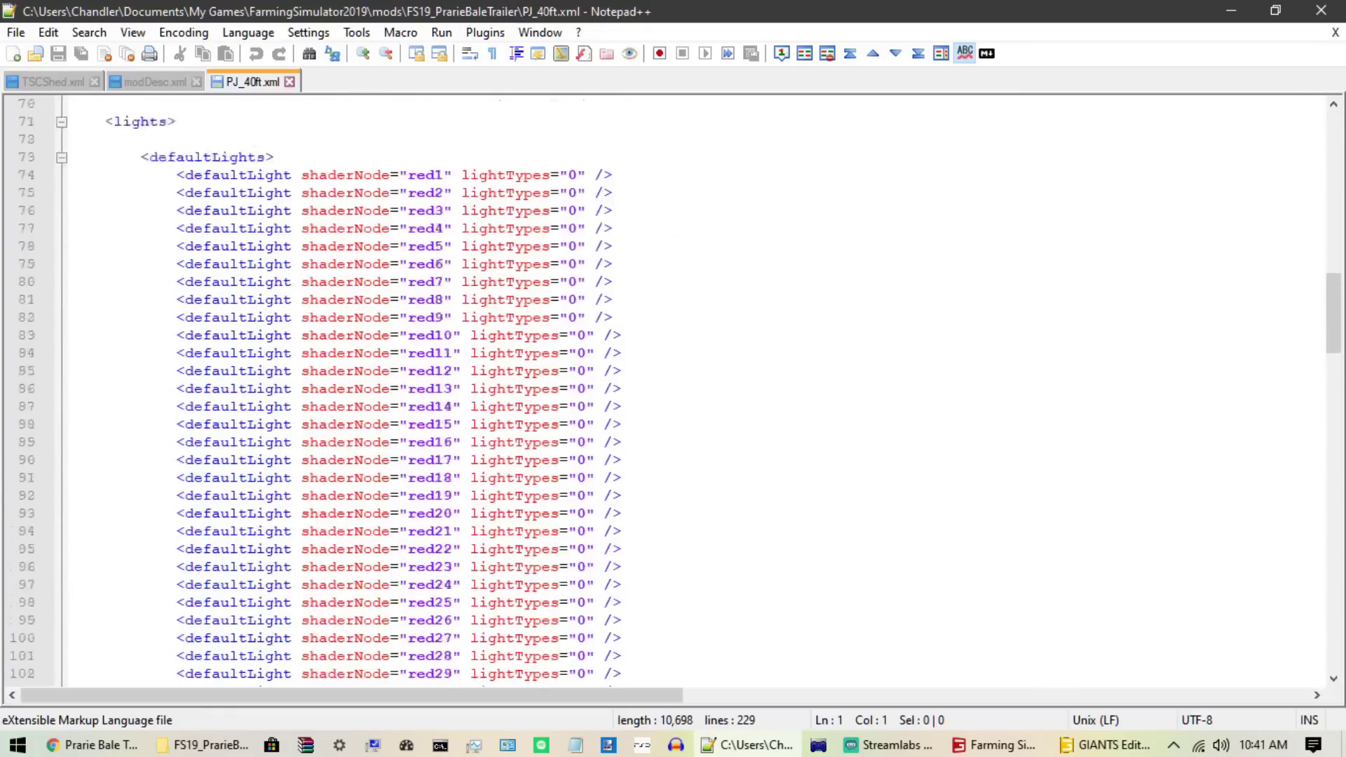
pyautogui.scroll(-15, 673, 393)
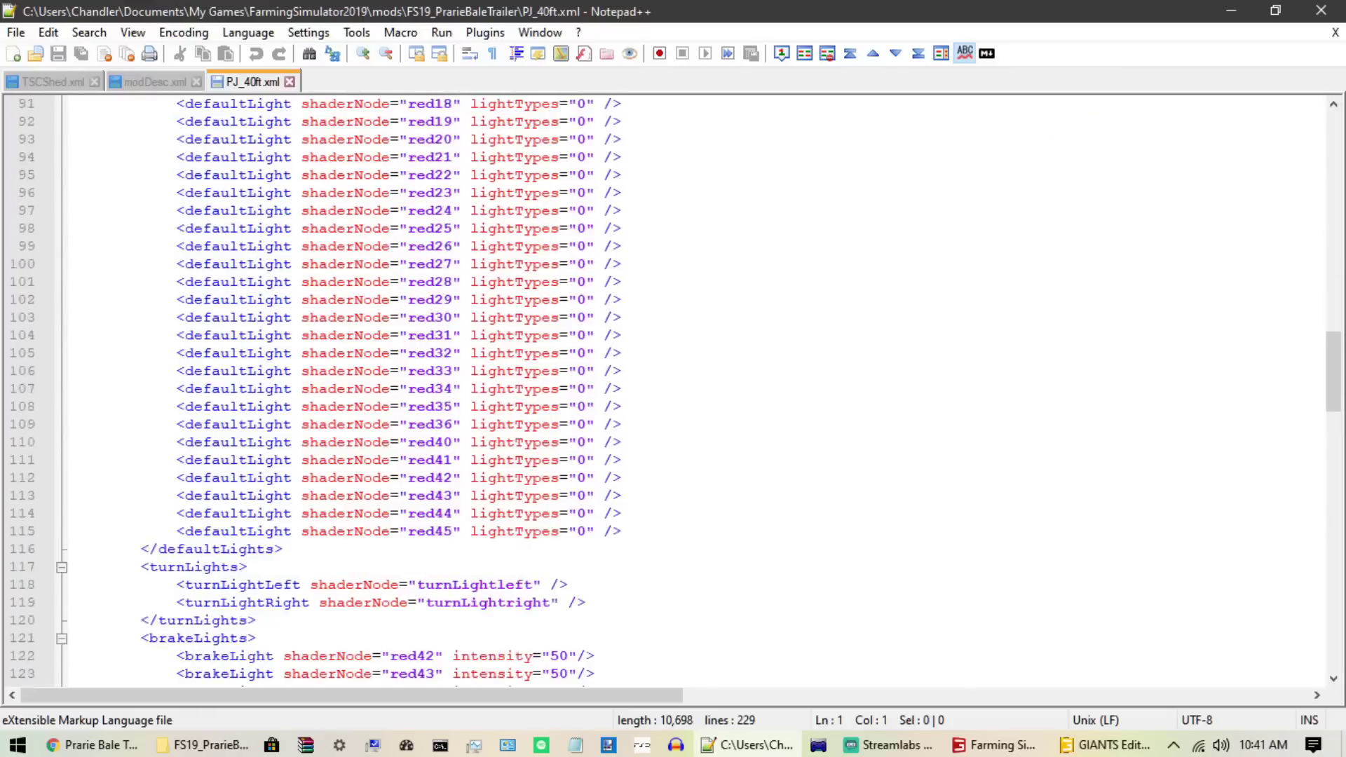
pyautogui.scroll(-4, 673, 393)
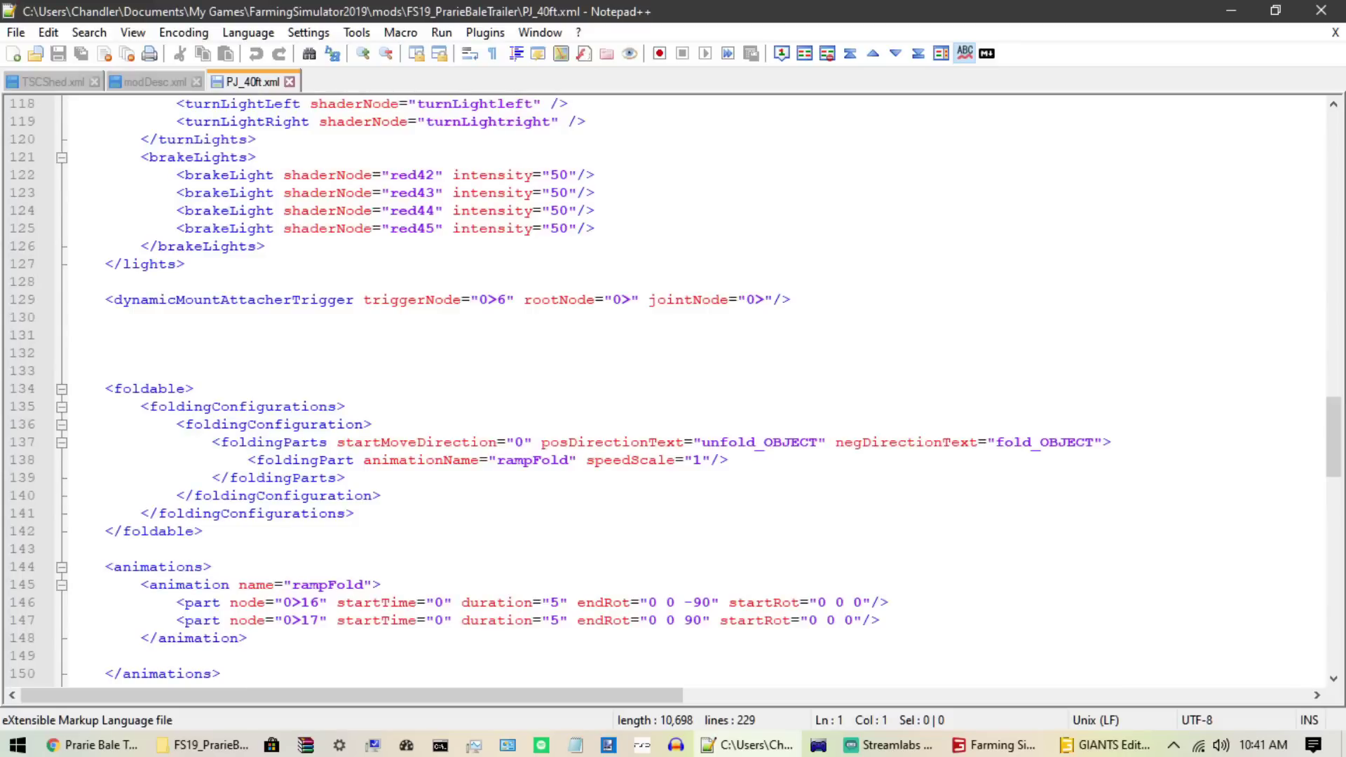
pyautogui.scroll(-2, 673, 393)
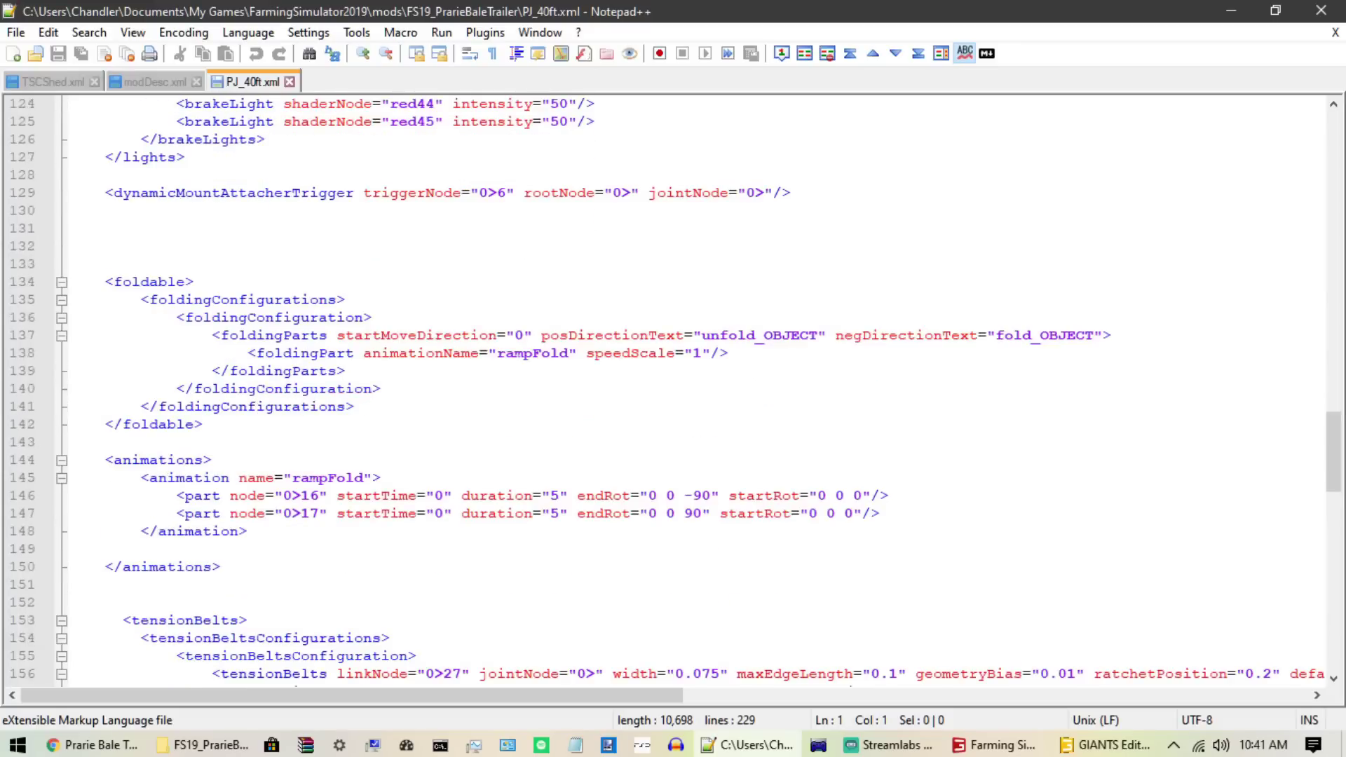
pyautogui.scroll(7, 673, 393)
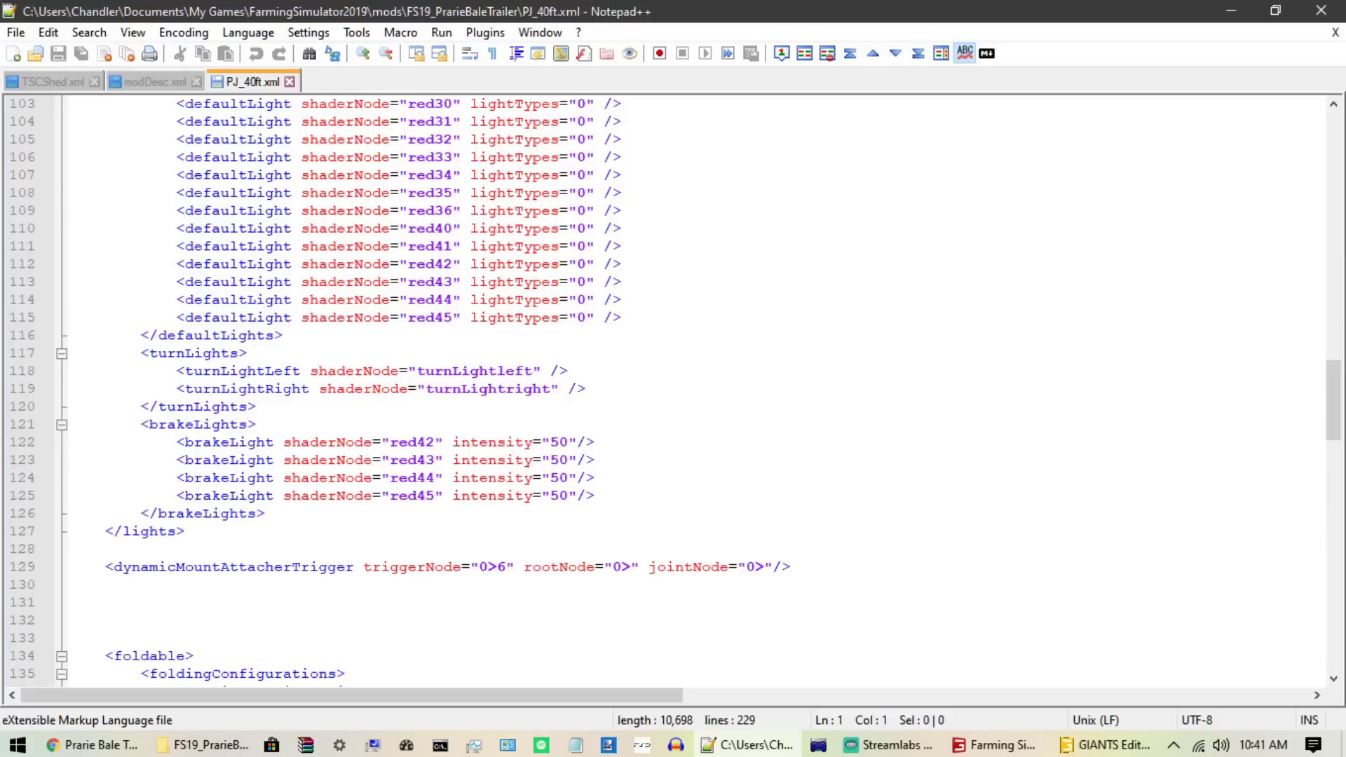
pyautogui.scroll(15, 673, 392)
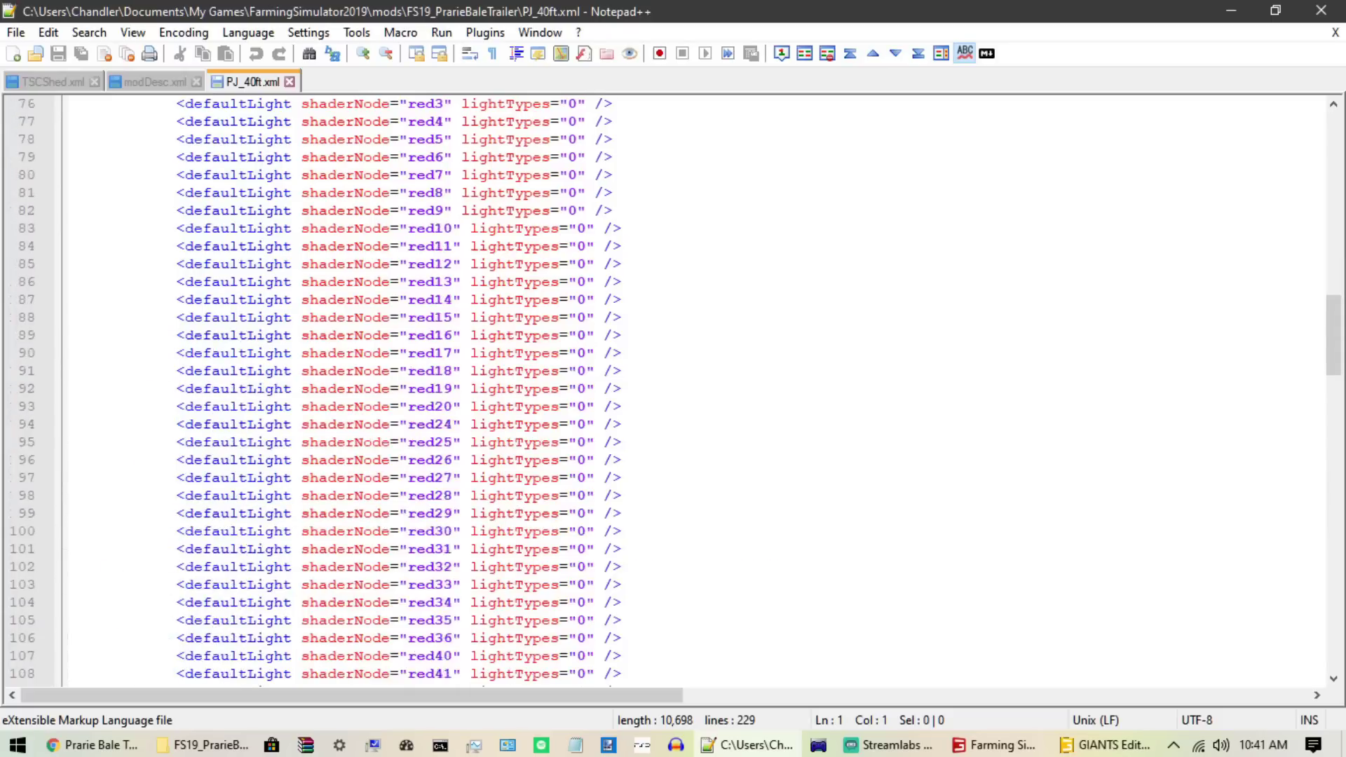
pyautogui.scroll(-6, 673, 393)
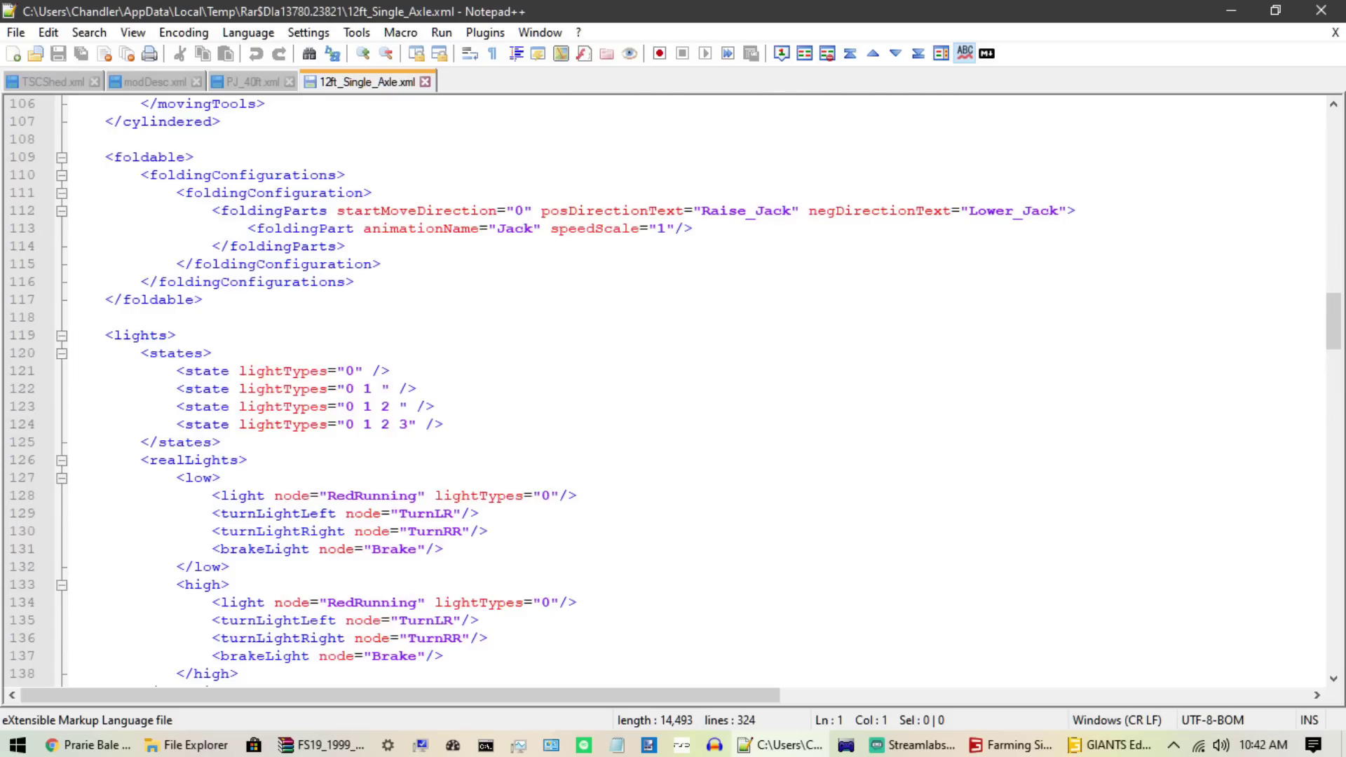
# Step: Copy the complete lights block, from its opening to its closing tag, in 12ft_Single_Axle.xml
pyautogui.scroll(-3, 673, 389)
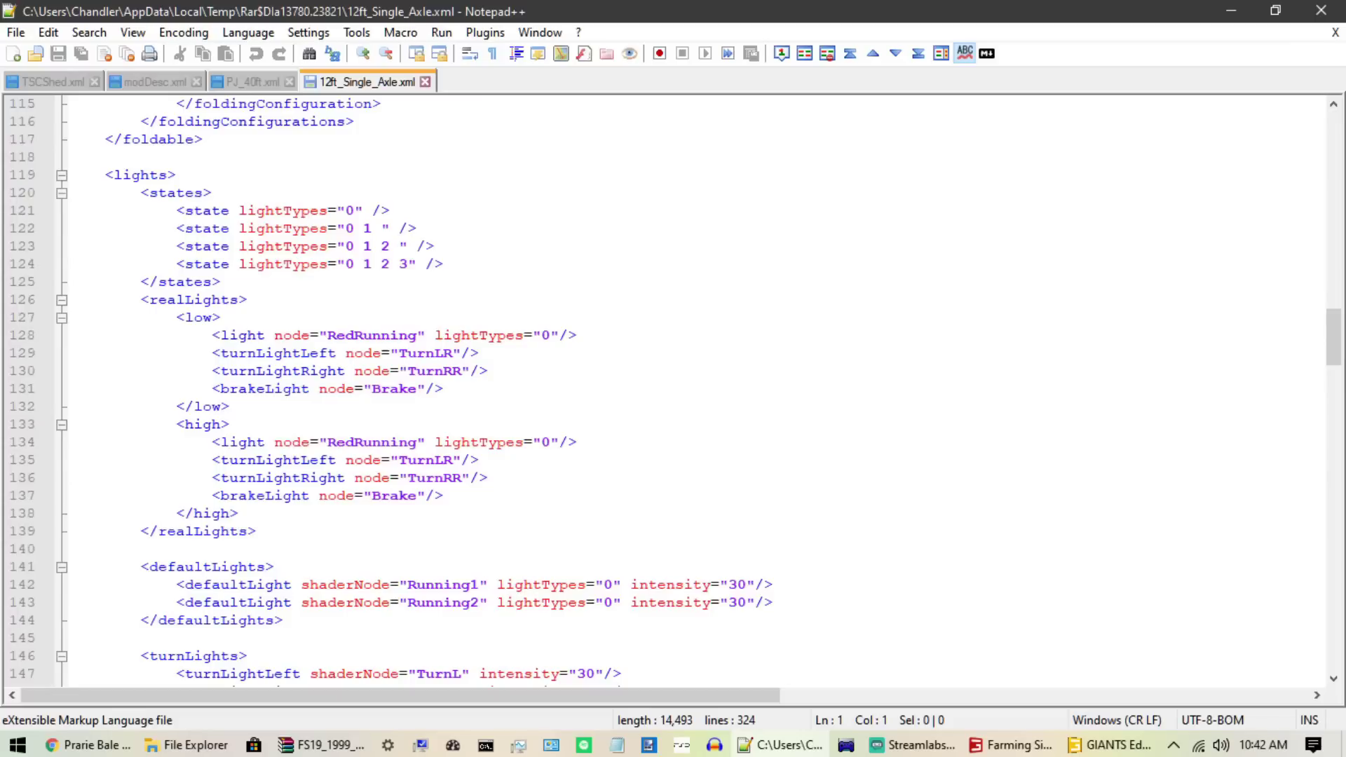
pyautogui.scroll(-10, 673, 389)
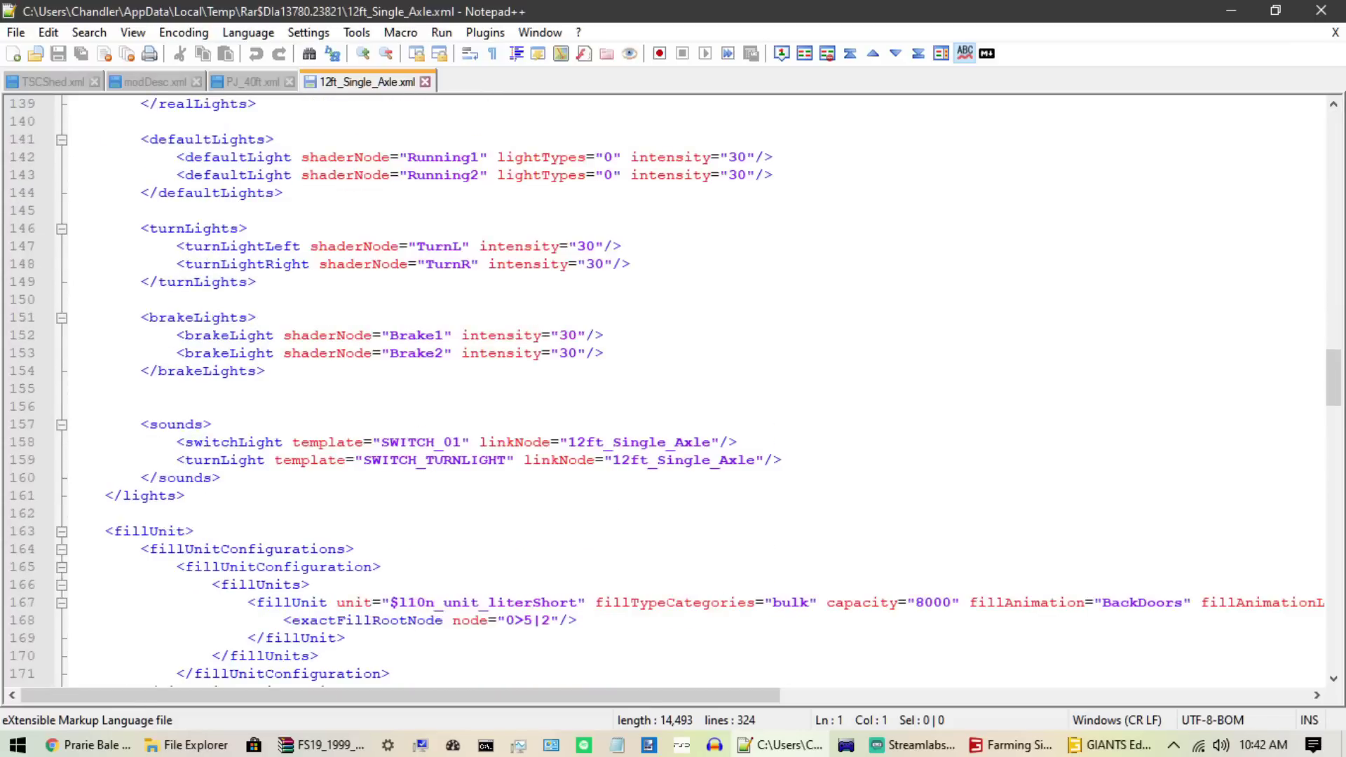
pyautogui.scroll(2, 673, 389)
pyautogui.moveTo(186, 496); pyautogui.dragTo(105, 281)
pyautogui.scroll(10, 175, 493)
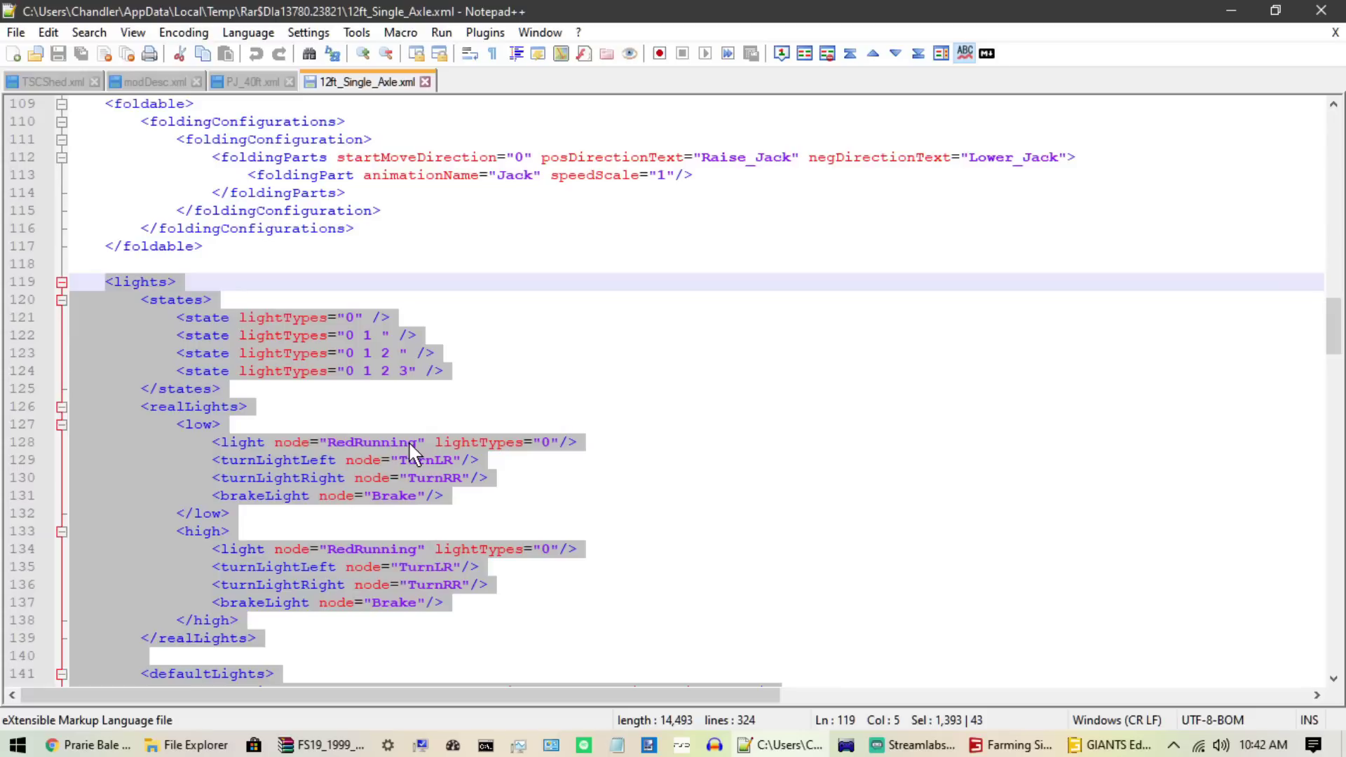
# Step: Replace the entire lights section of PJ_40ft.xml with the lights block copied from 12ft_Single_Axle.xml
pyautogui.click(251, 82)
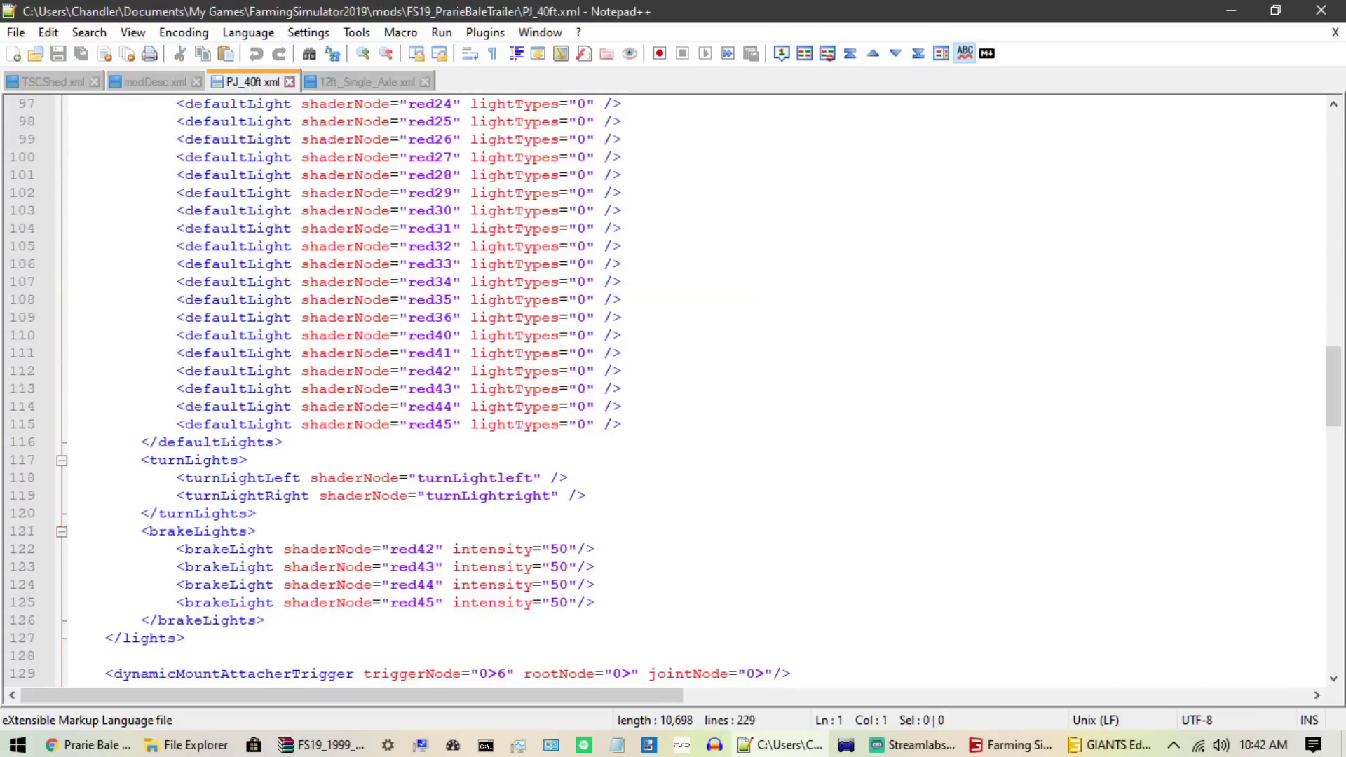
pyautogui.moveTo(186, 638); pyautogui.dragTo(95, 335)
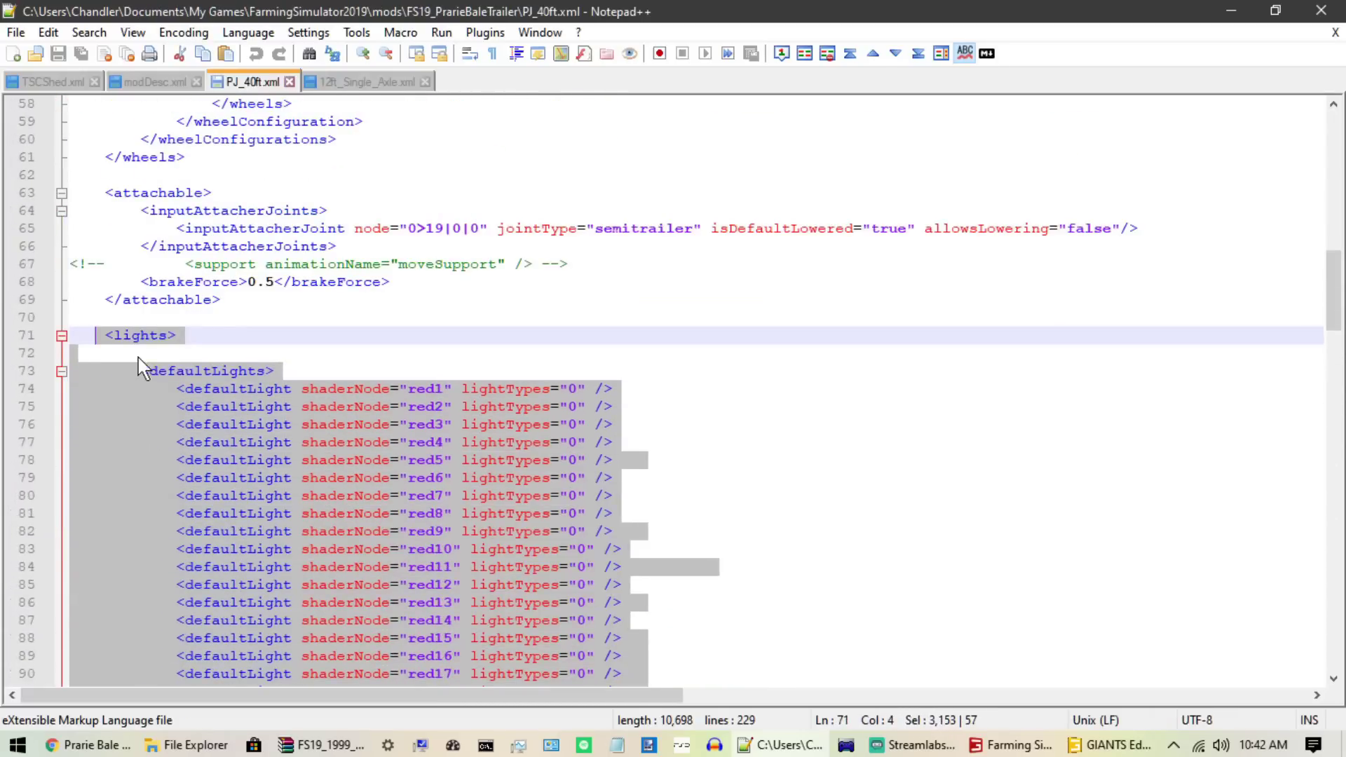
pyautogui.hotkey('ctrl', 'v')
pyautogui.scroll(-7, 673, 389)
pyautogui.scroll(15, 673, 389)
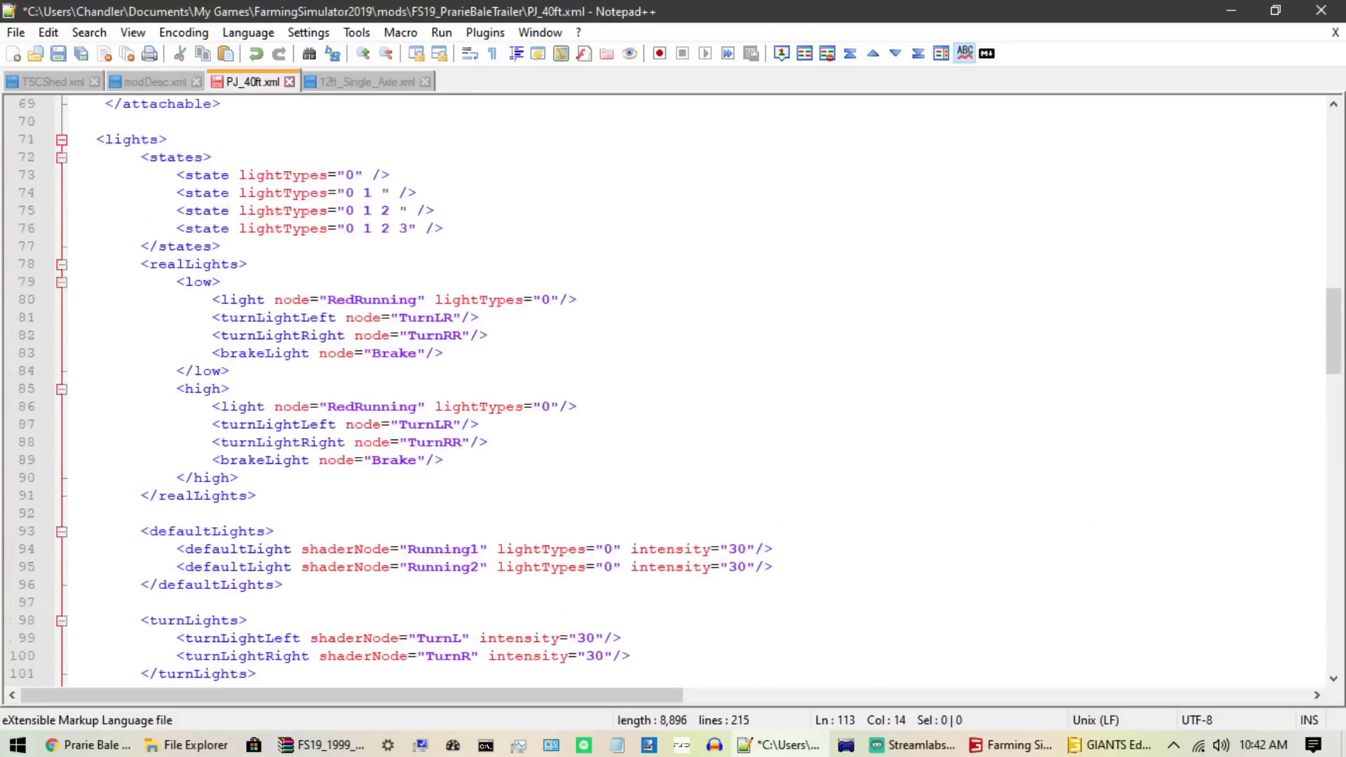
pyautogui.scroll(-1, 46, 343)
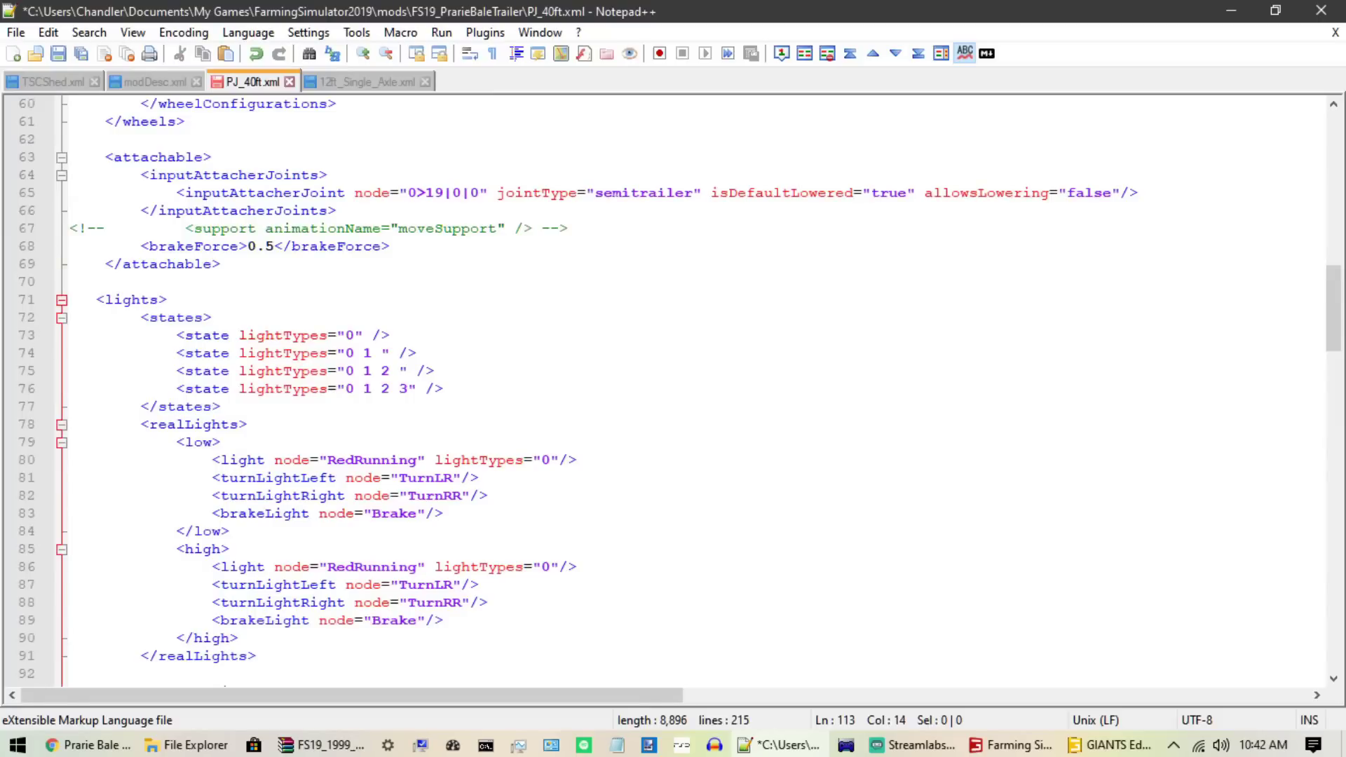
# Step: Check the trailer's light groups in GIANTS Editor and delete the realLights block from the lights section of PJ_40ft.xml in Notepad++
pyautogui.scroll(-2, 673, 389)
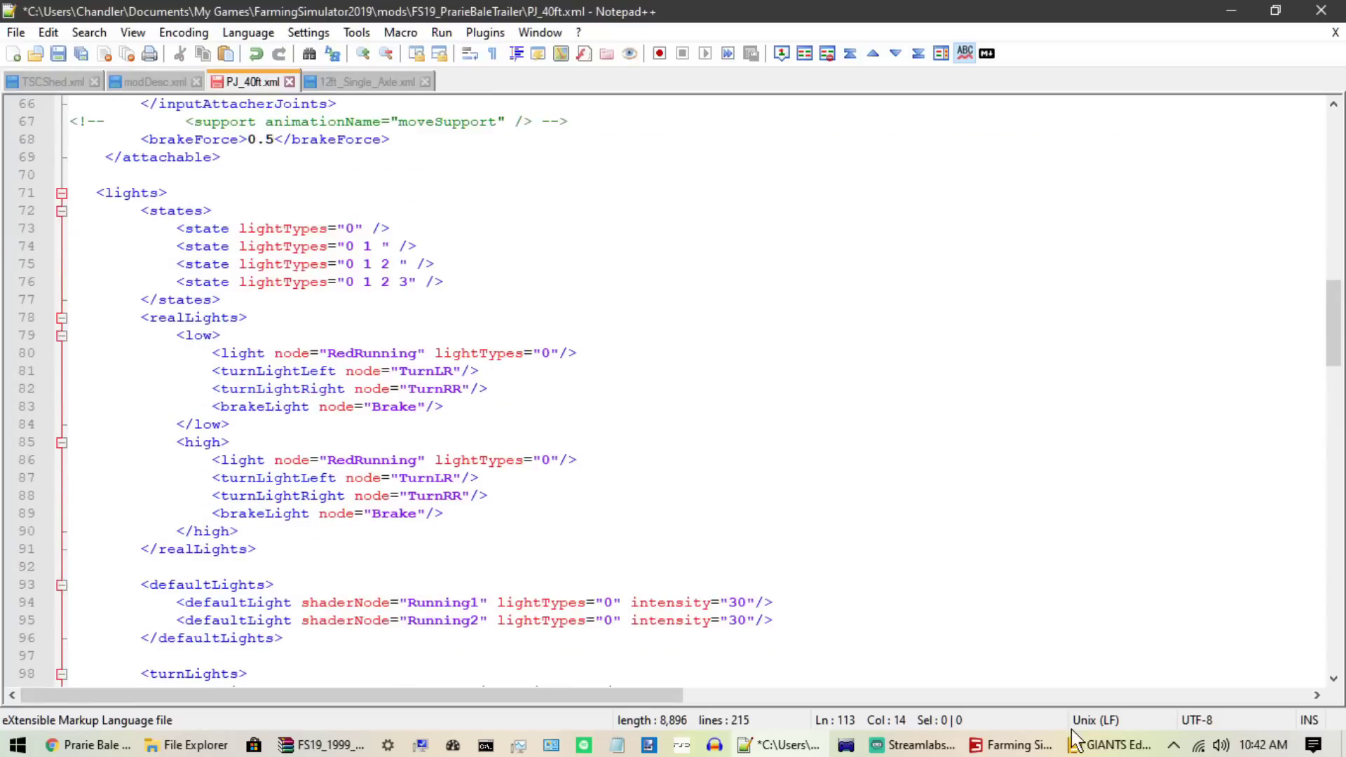
pyautogui.click(1083, 744)
pyautogui.scroll(-2, 151, 515)
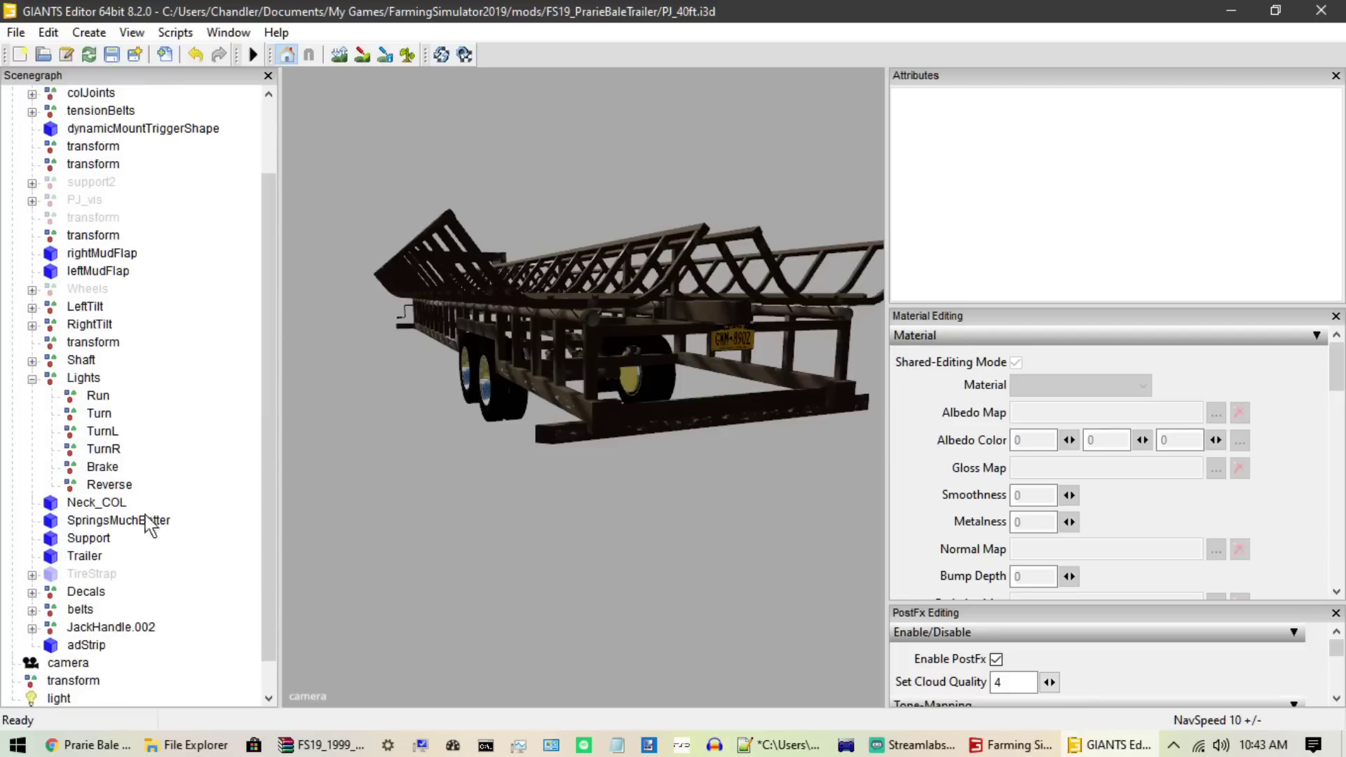
pyautogui.scroll(2, 105, 631)
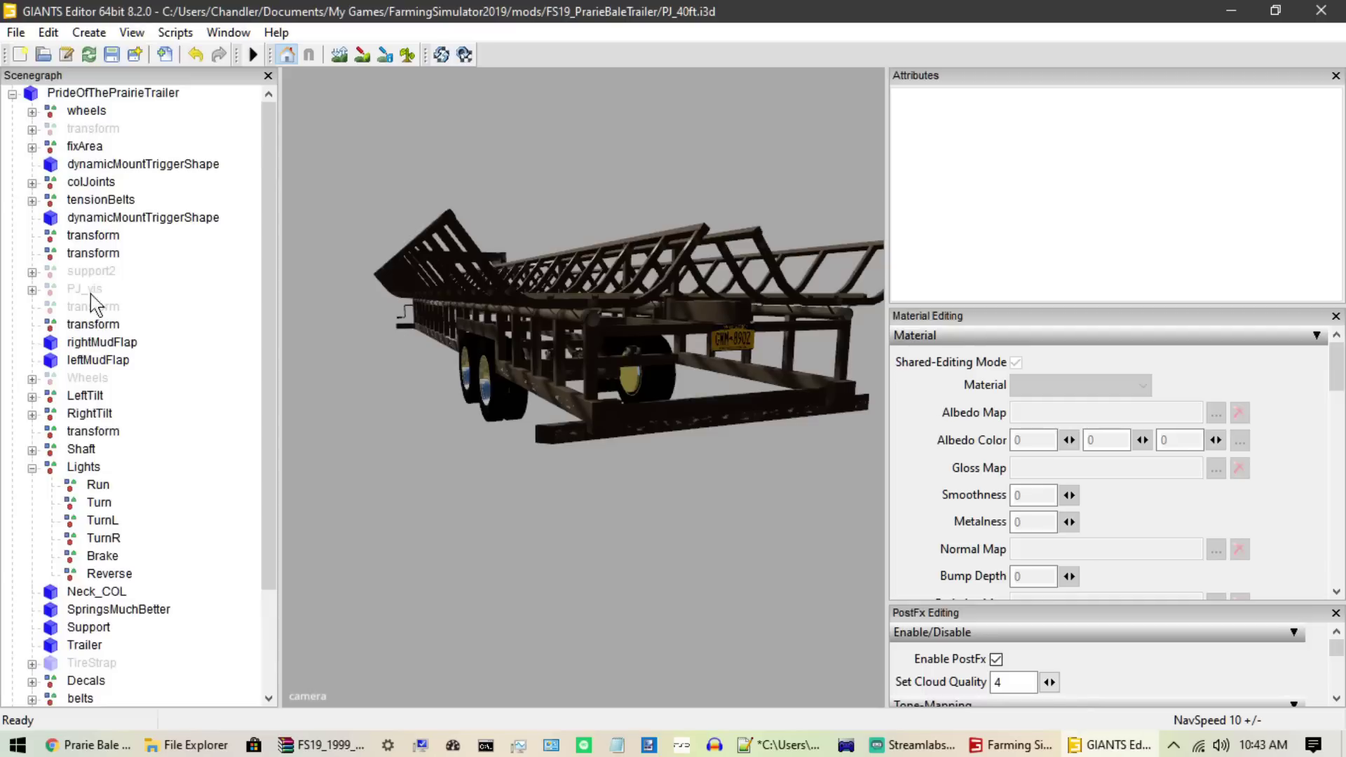
pyautogui.click(771, 747)
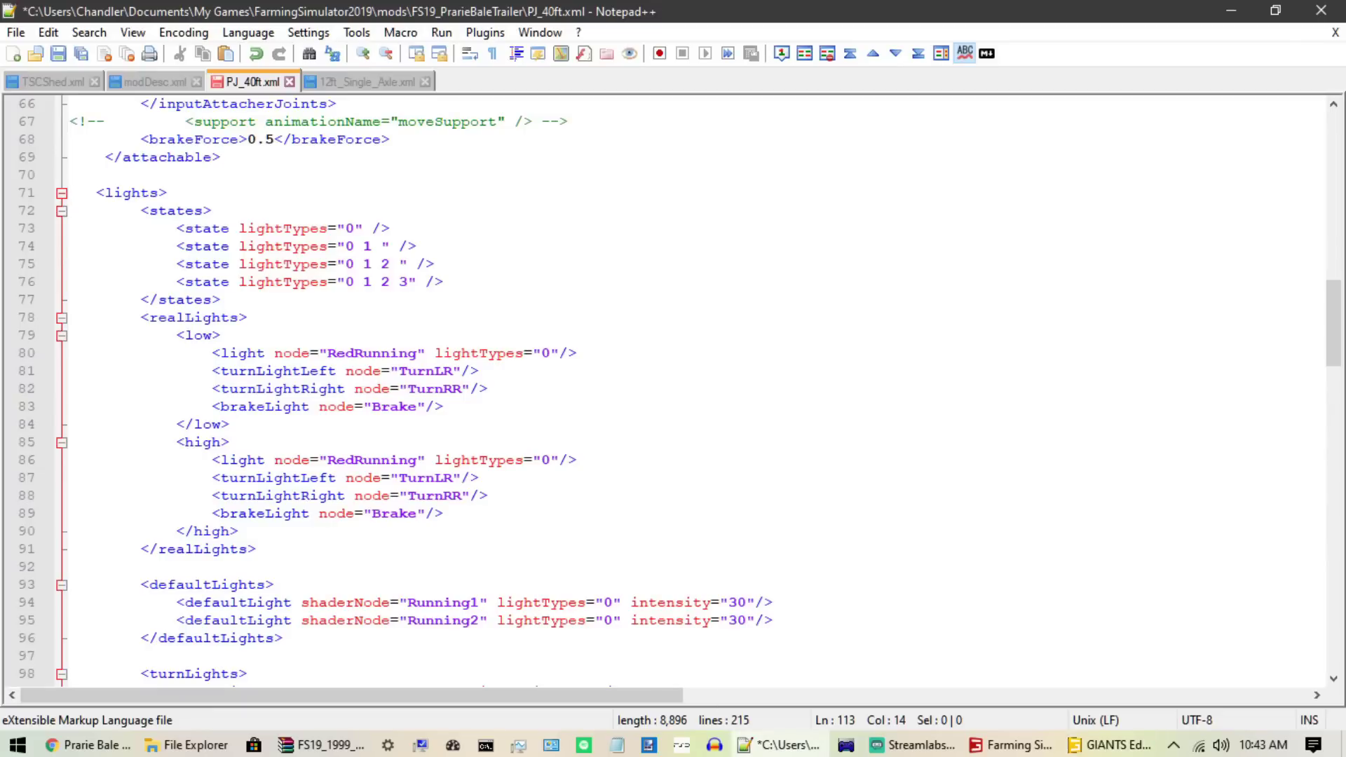
pyautogui.moveTo(257, 549); pyautogui.dragTo(361, 300)
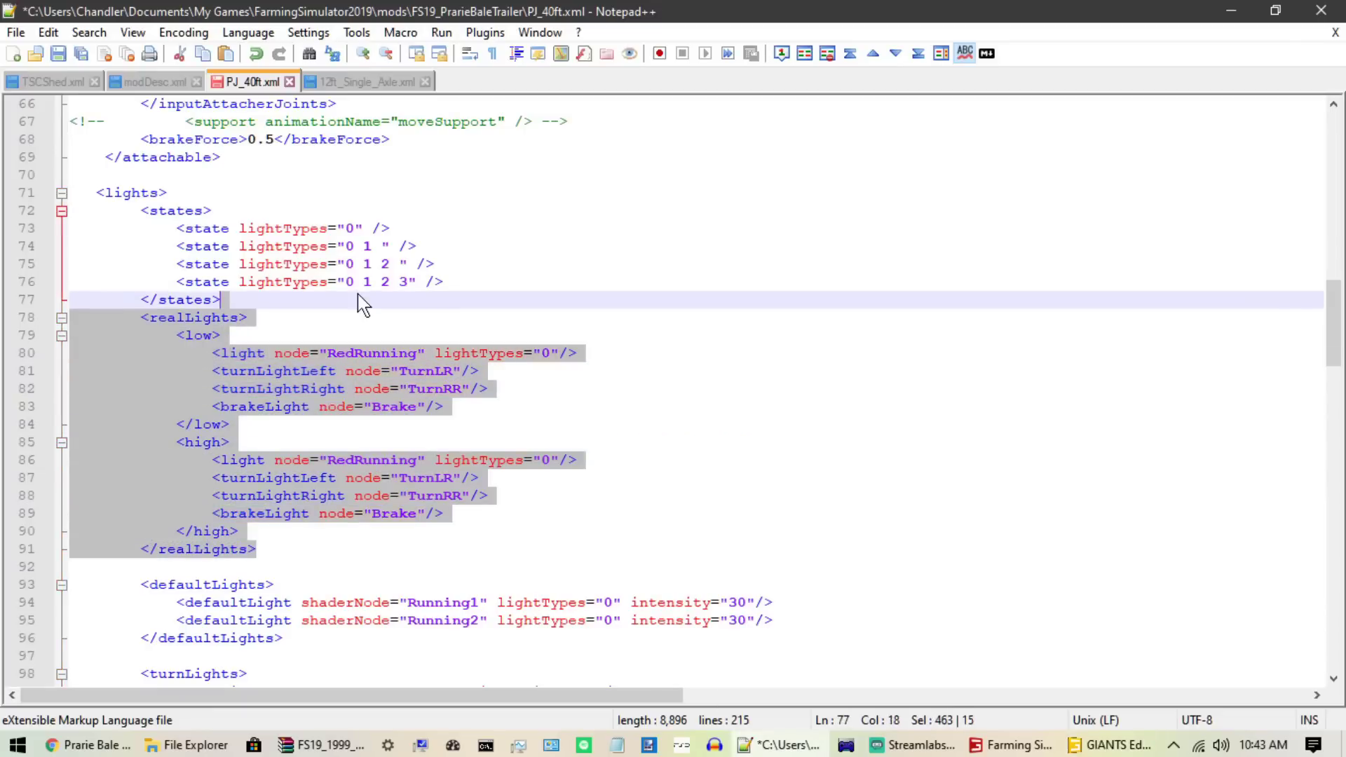
pyautogui.press('Delete')
pyautogui.press('Down')
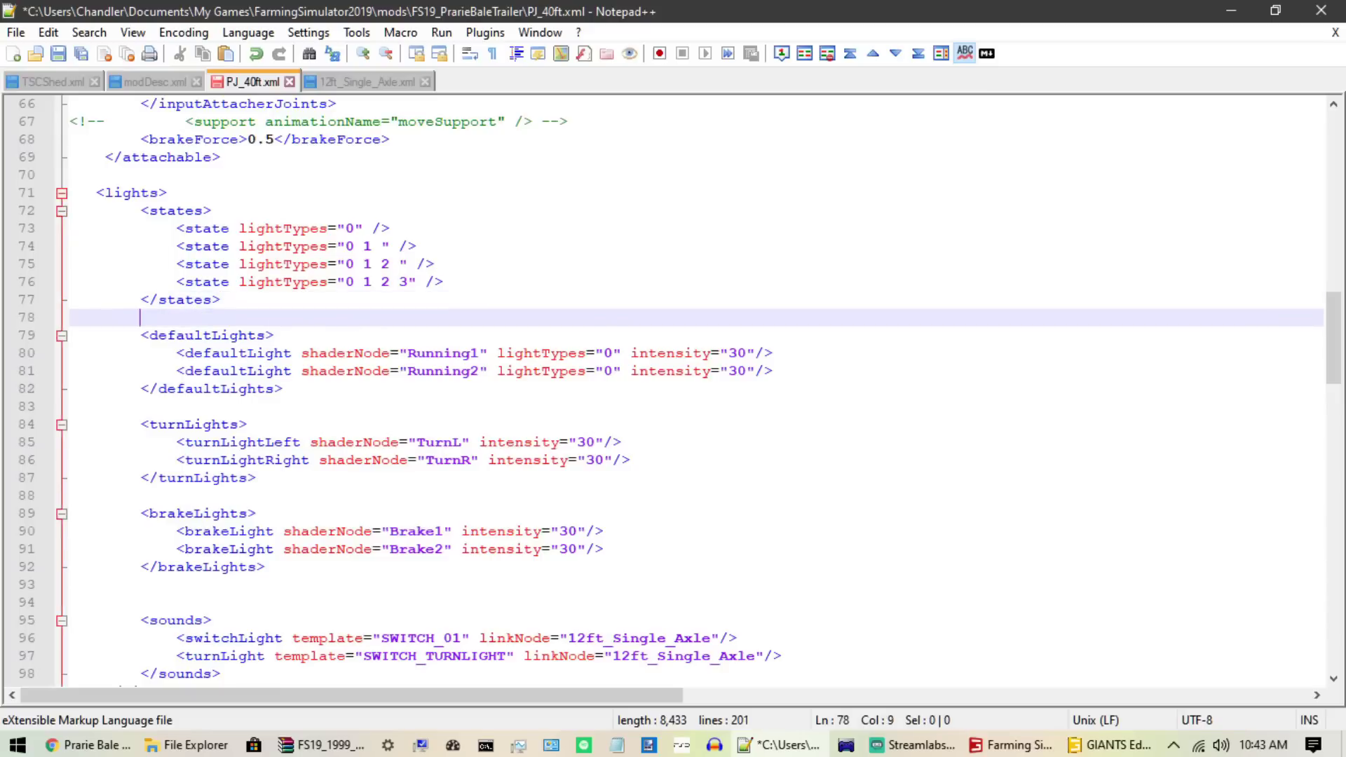
# Step: Switch to GIANTS Editor, look up the index path of the Lights group, and return to the default light entries in Notepad++
pyautogui.click(425, 353)
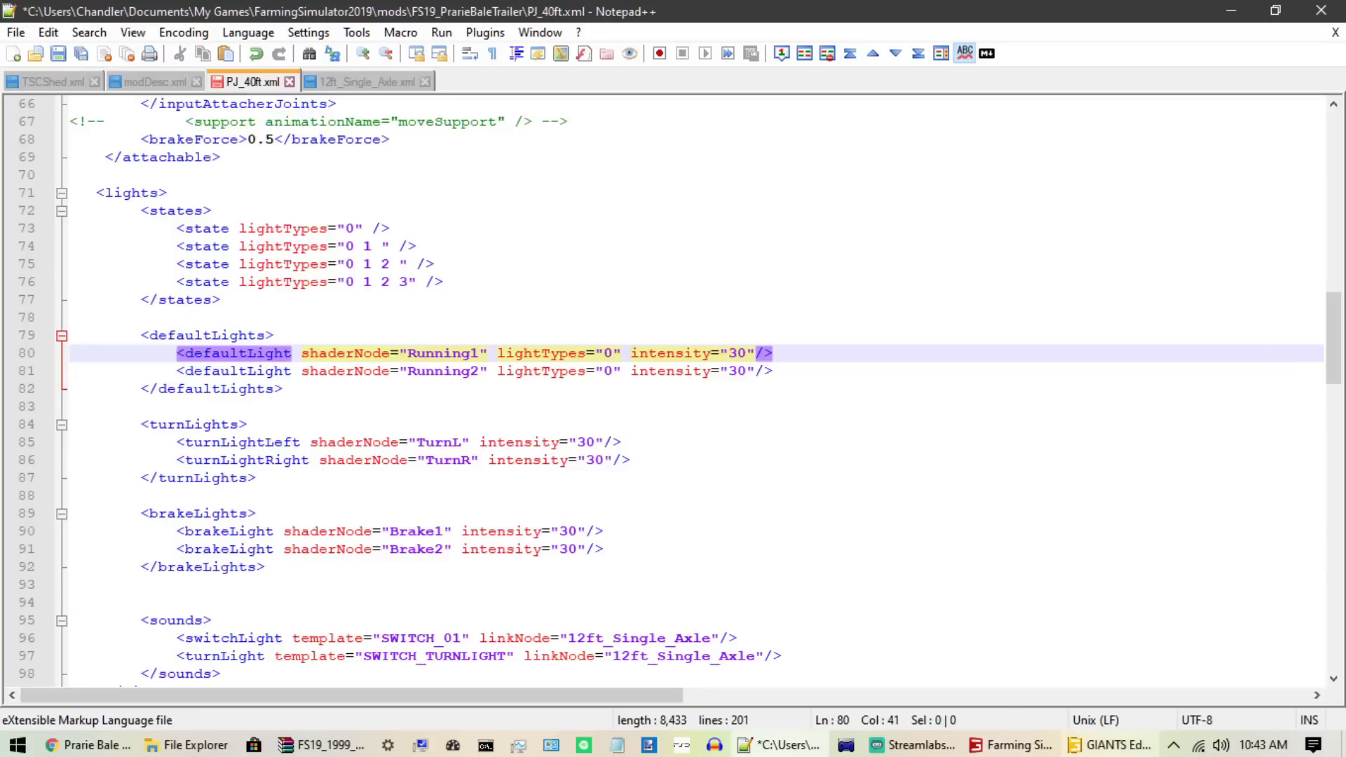
pyautogui.click(1111, 744)
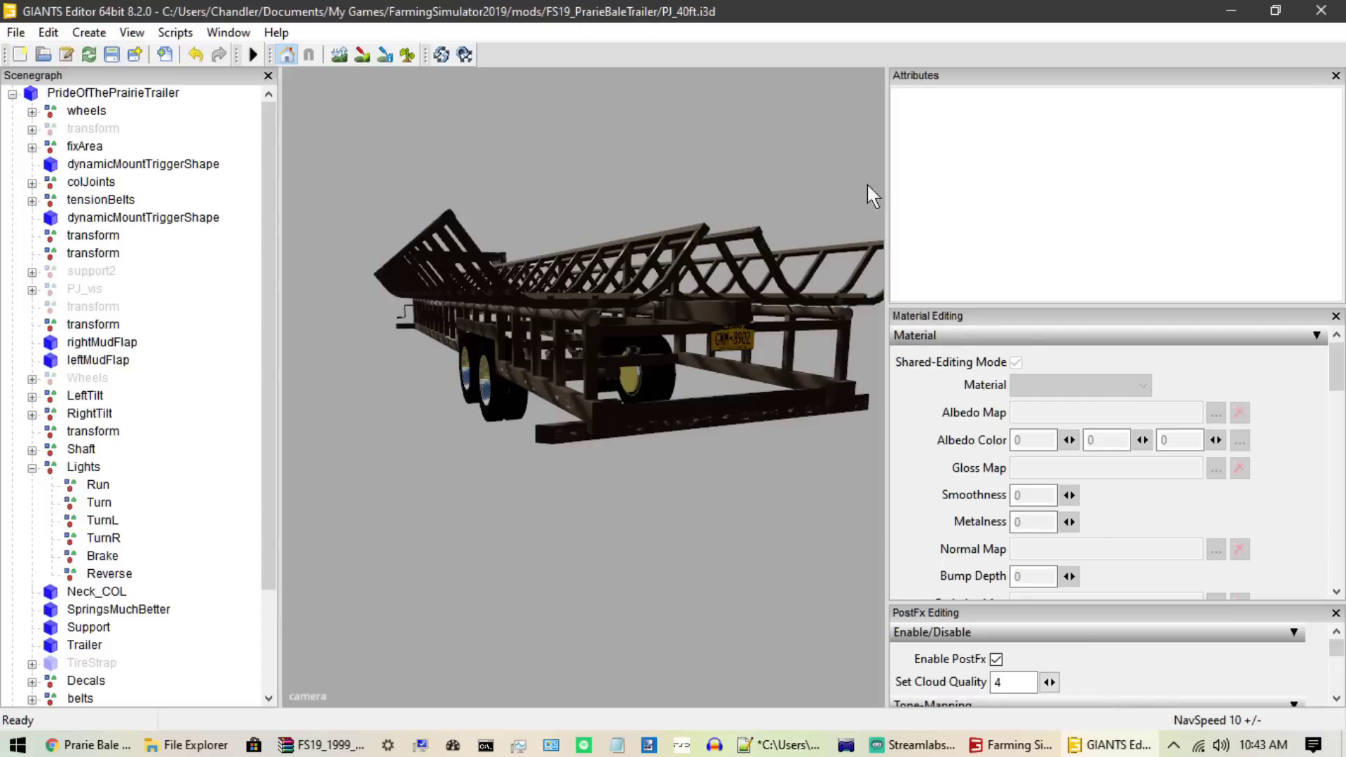
pyautogui.click(84, 467)
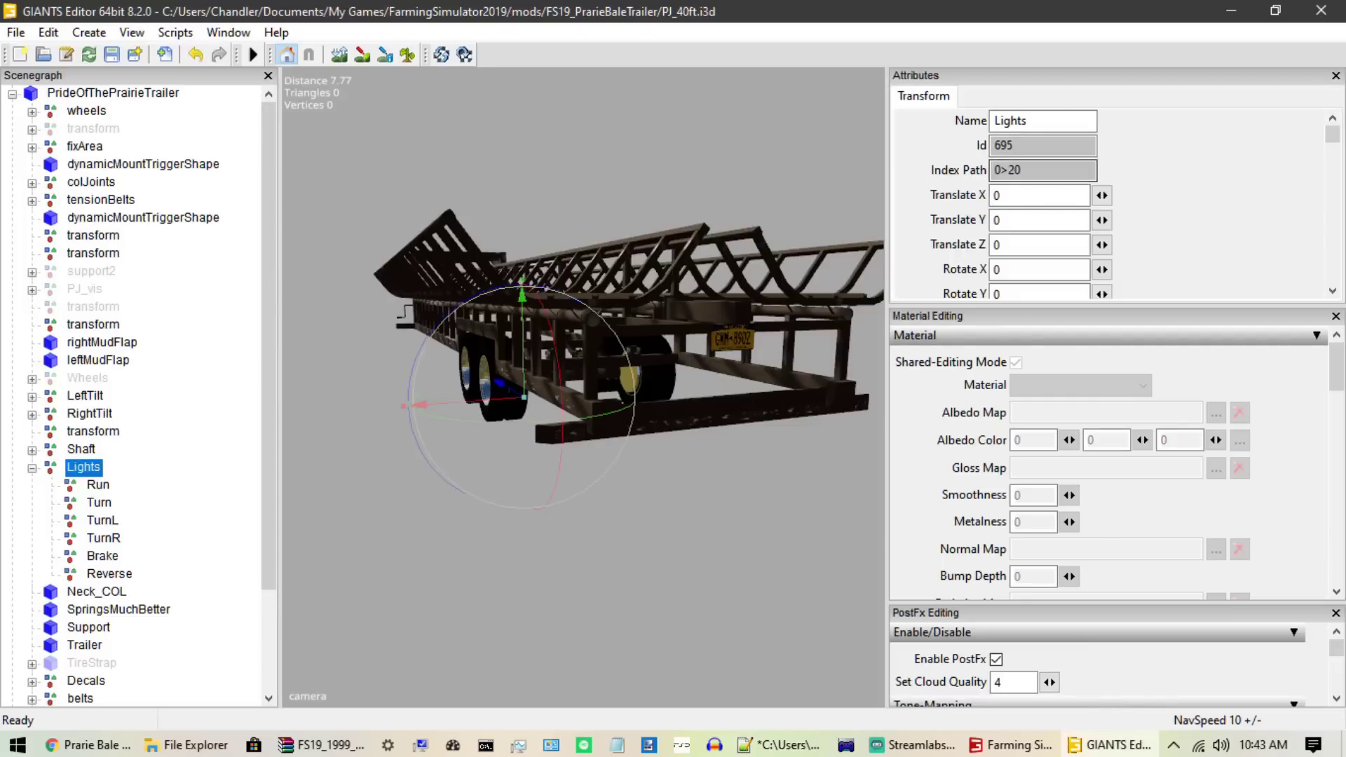
pyautogui.click(779, 745)
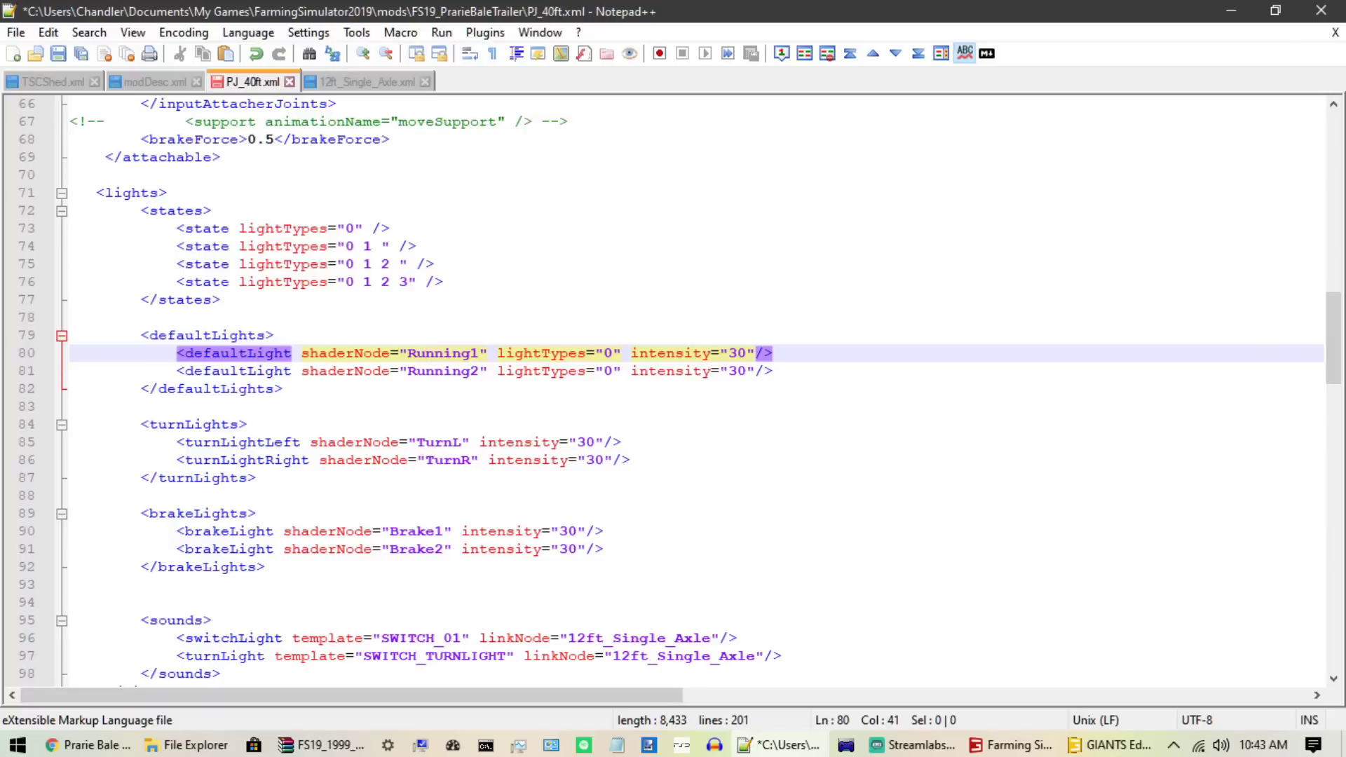
# Step: Examine the i3dMappings section of 12ft_Single_Axle.xml, including its running, turn and brake light nodes, and return to PJ_40ft.xml
pyautogui.click(359, 82)
pyautogui.scroll(-20, 631, 392)
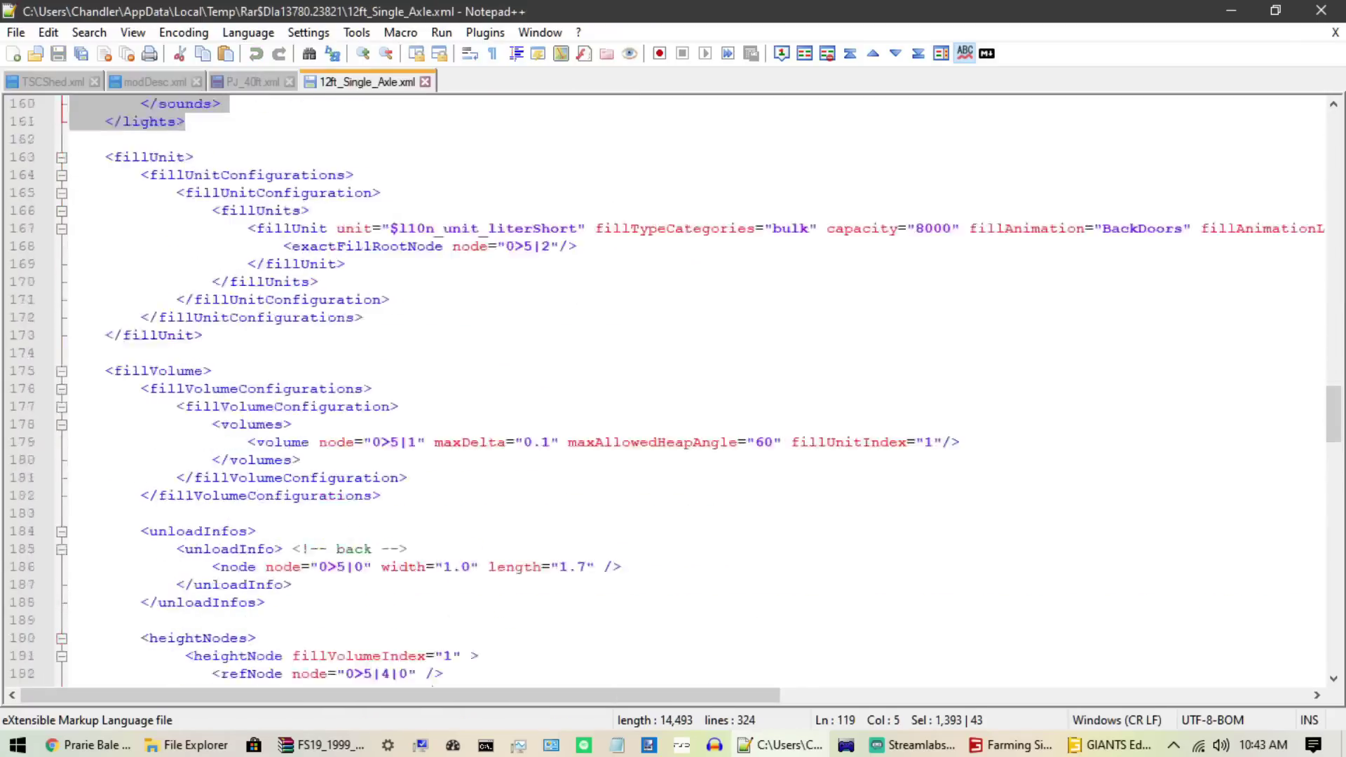
pyautogui.scroll(-3, 673, 392)
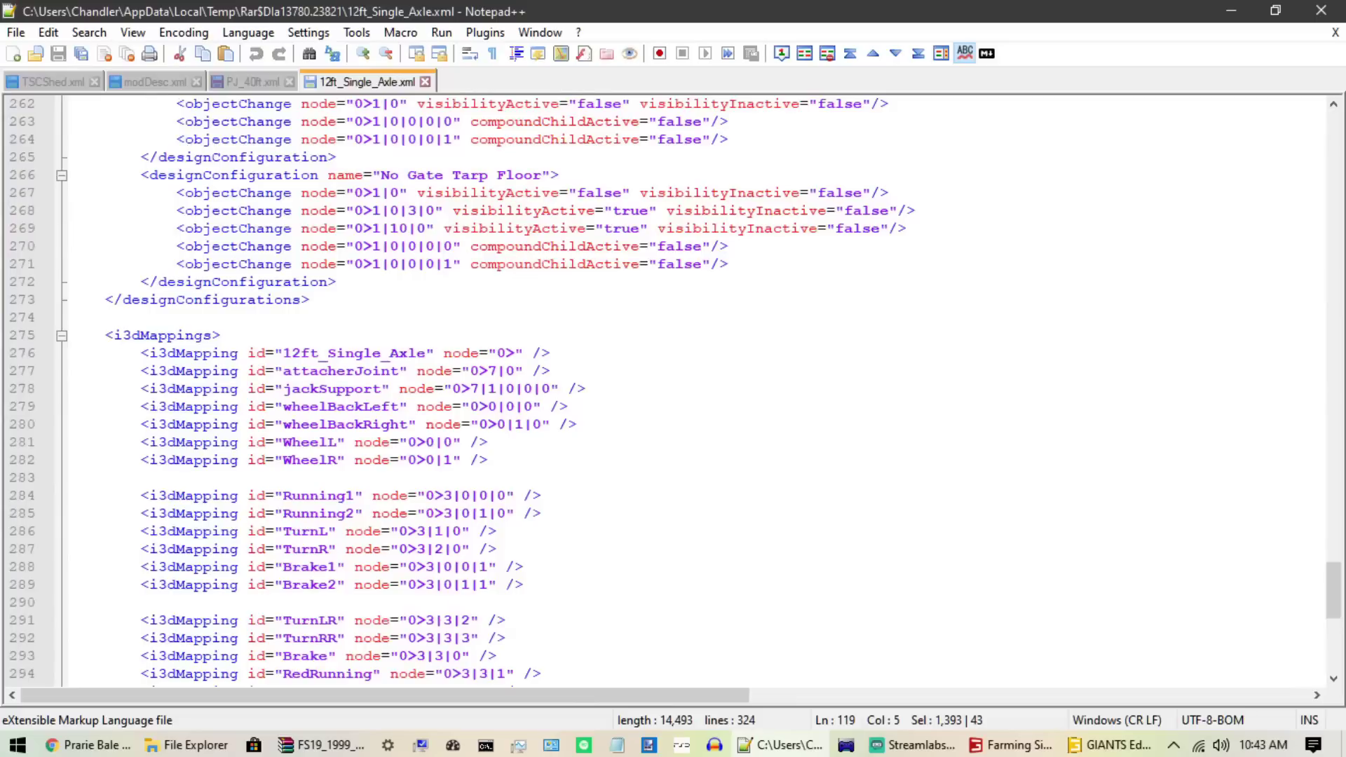
pyautogui.scroll(-10, 673, 393)
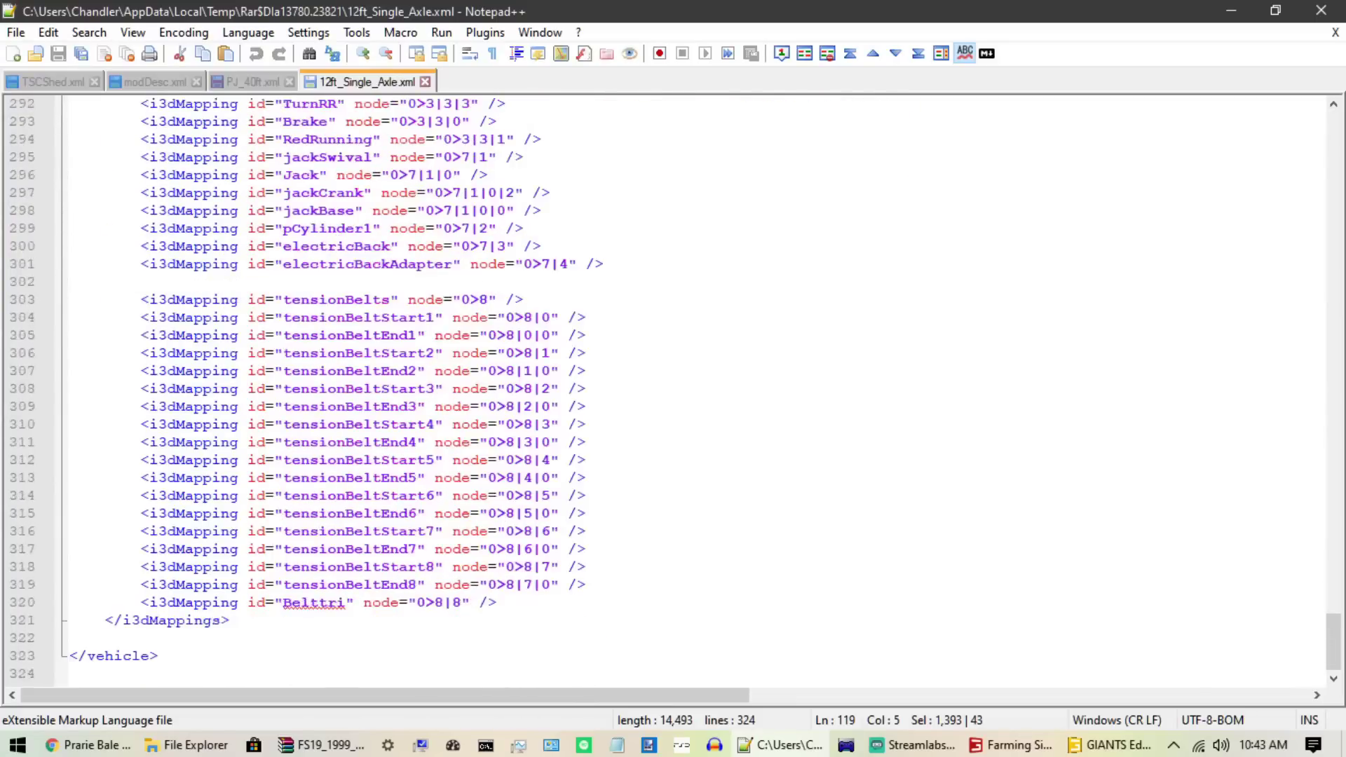
pyautogui.scroll(14, 673, 393)
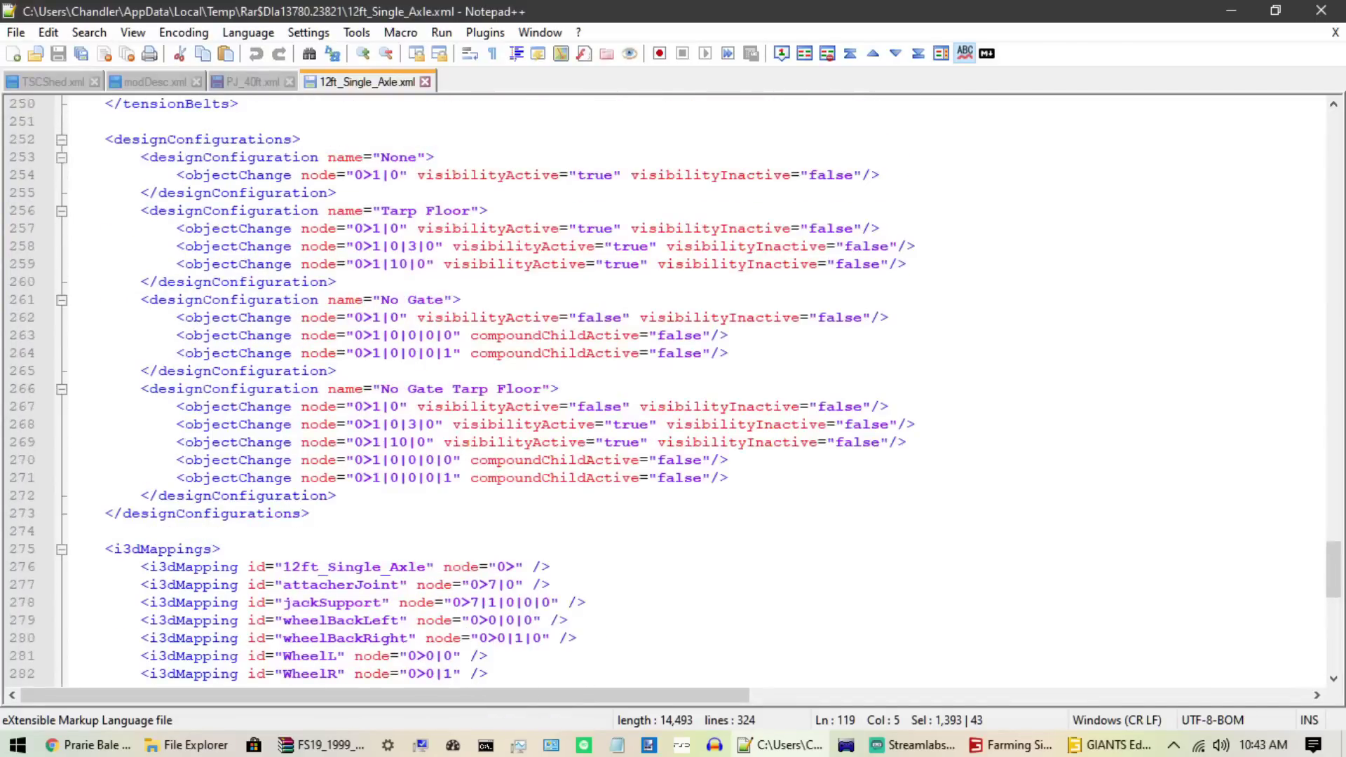
pyautogui.scroll(5, 674, 393)
pyautogui.scroll(-3, 673, 393)
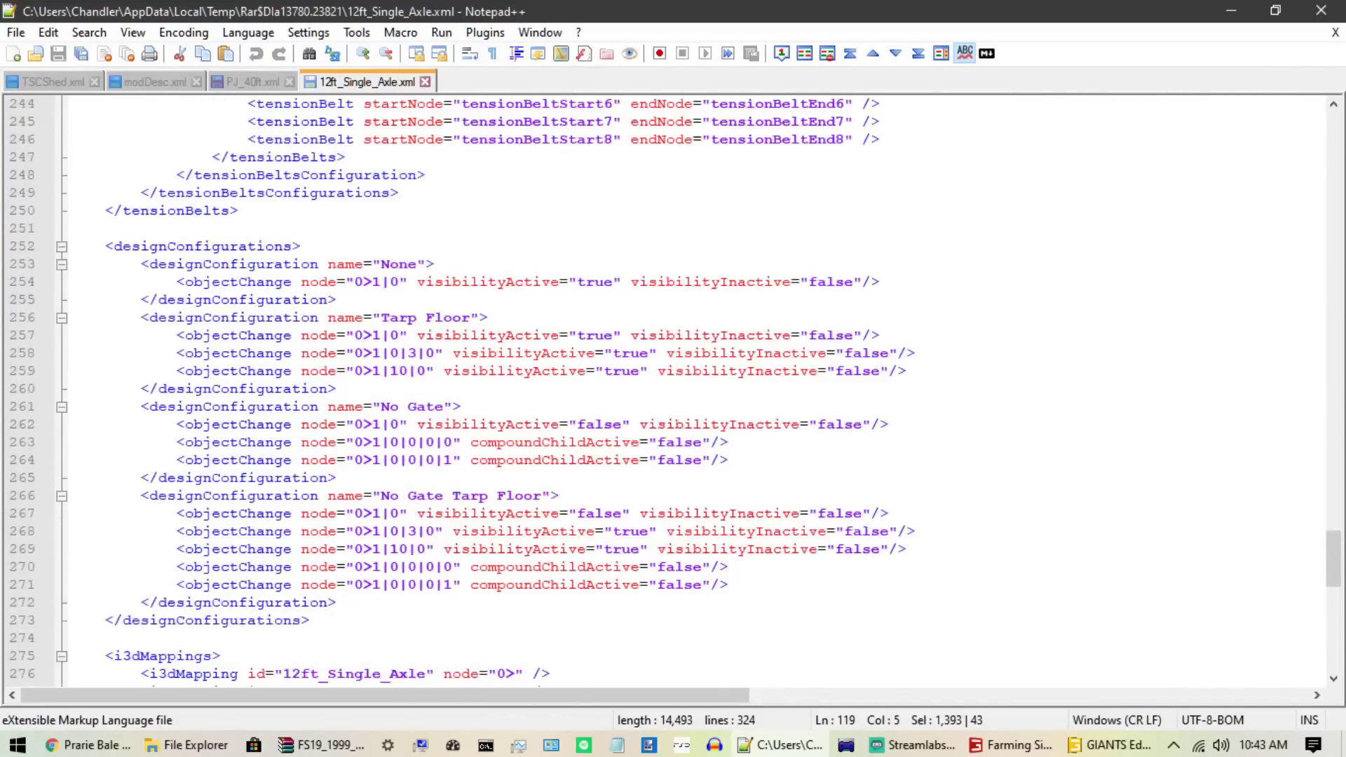
pyautogui.scroll(-7, 673, 392)
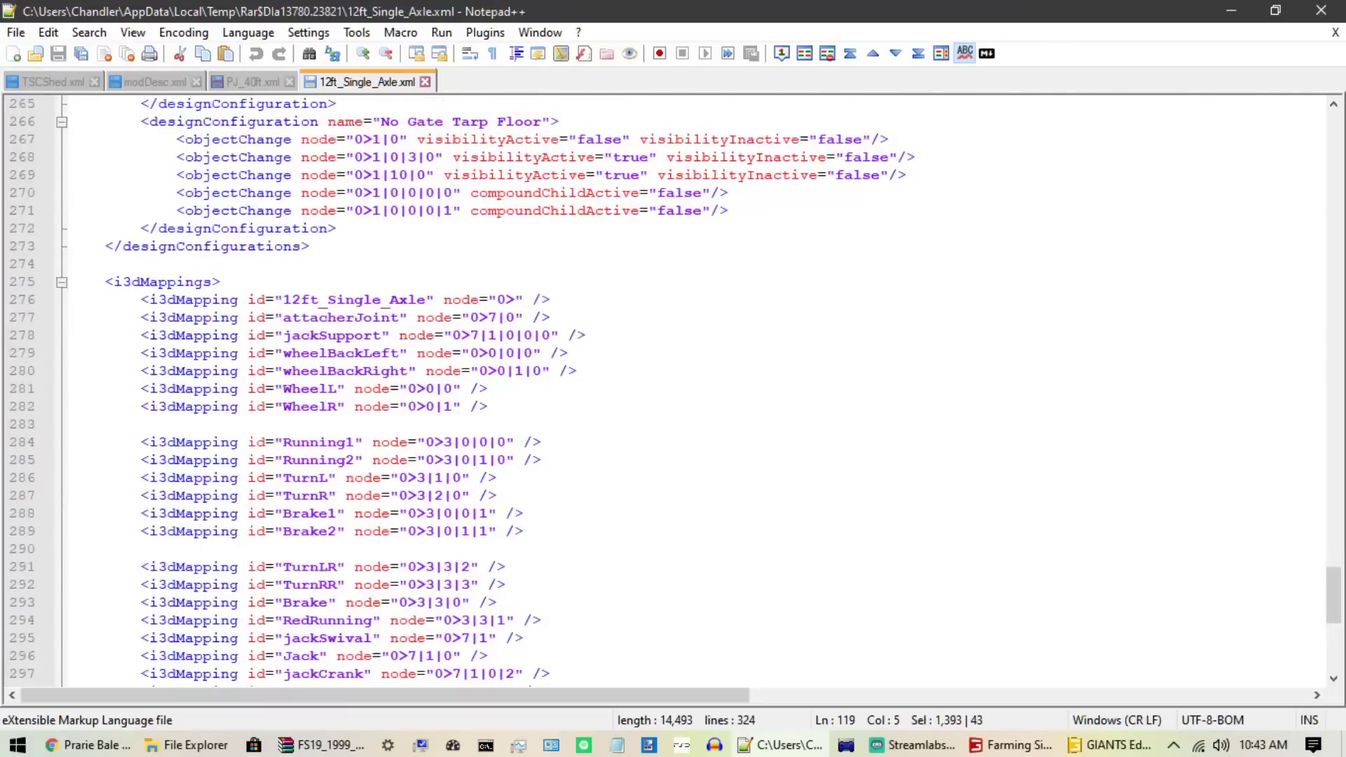
pyautogui.scroll(20, 673, 392)
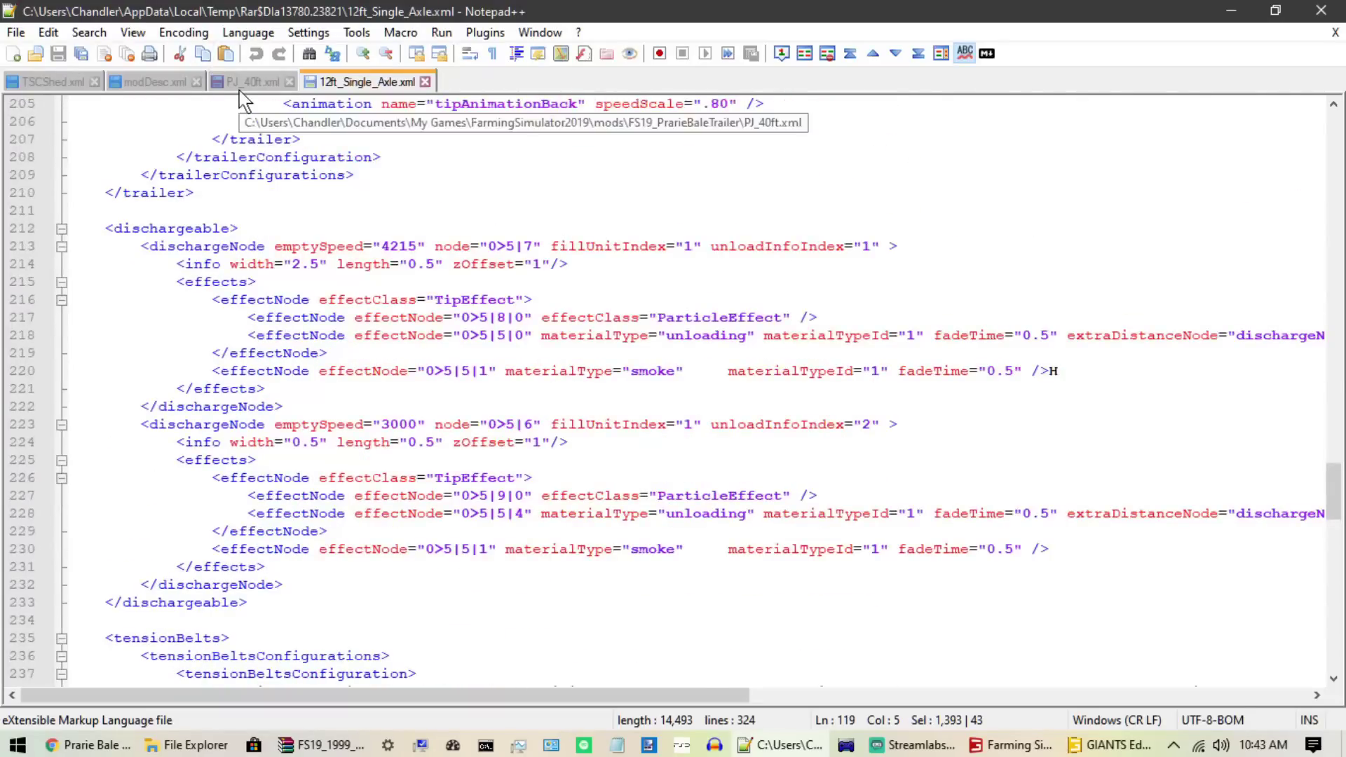
pyautogui.click(249, 82)
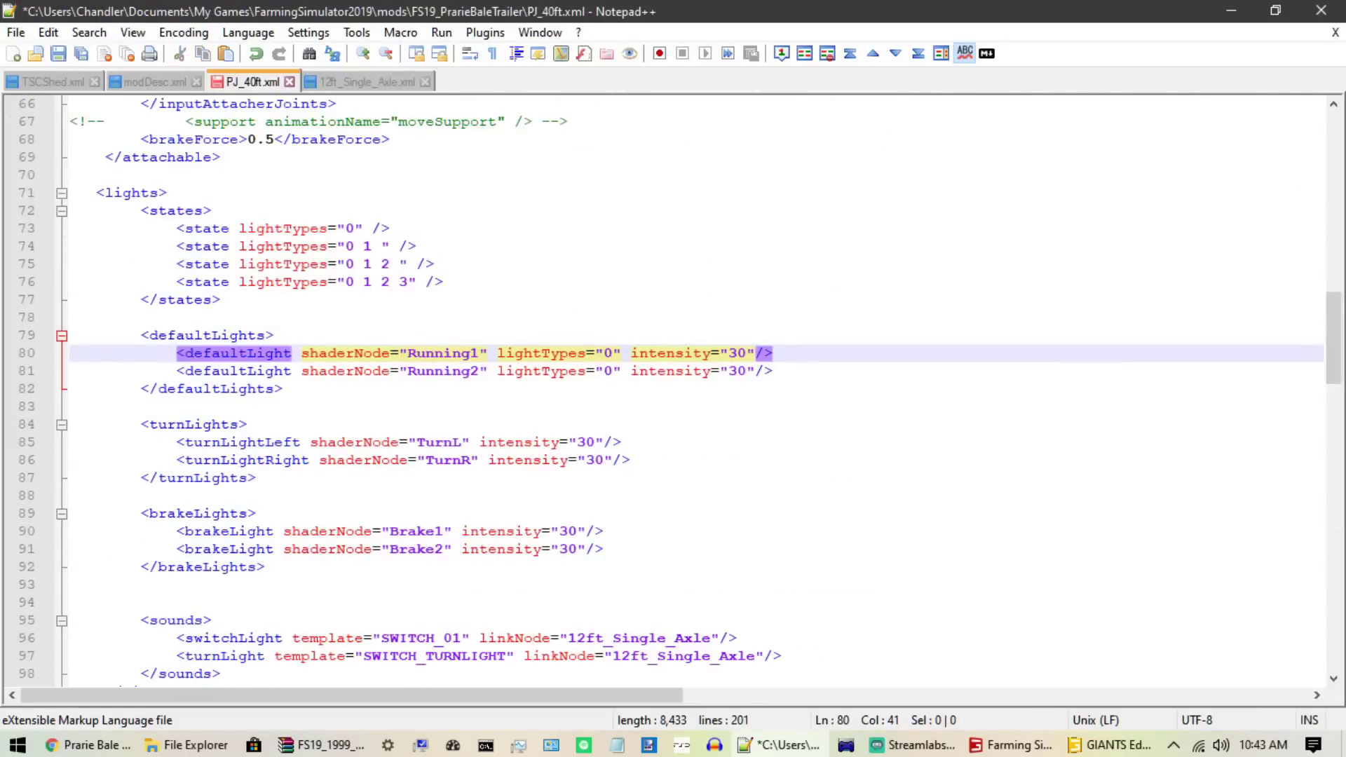
# Step: Switch to GIANTS Editor, clear the scene selection and view the whole trailer from its rear side
pyautogui.hotkey('alt', 'Tab')
pyautogui.click(227, 448)
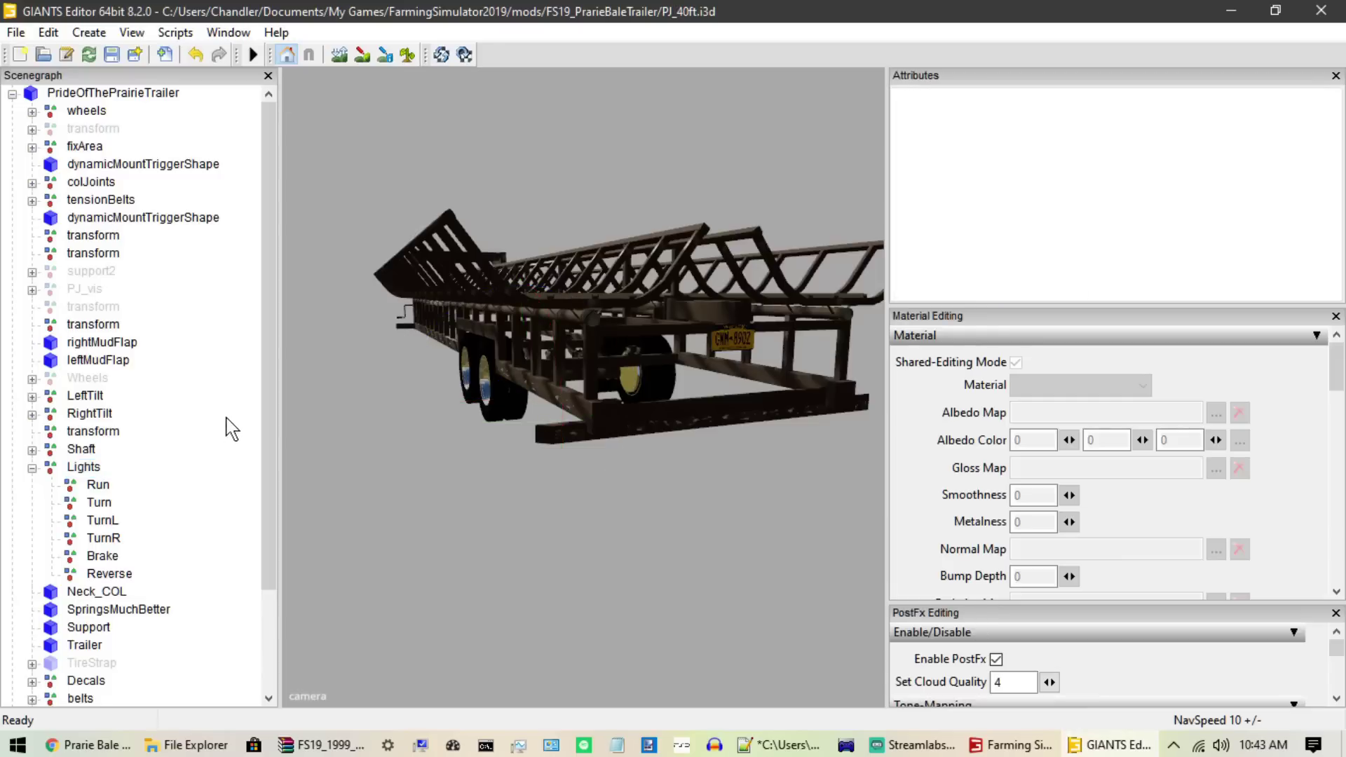
pyautogui.scroll(-3, 481, 413)
pyautogui.moveTo(494, 414); pyautogui.dragTo(598, 431, button='right')
pyautogui.scroll(-5, 597, 414)
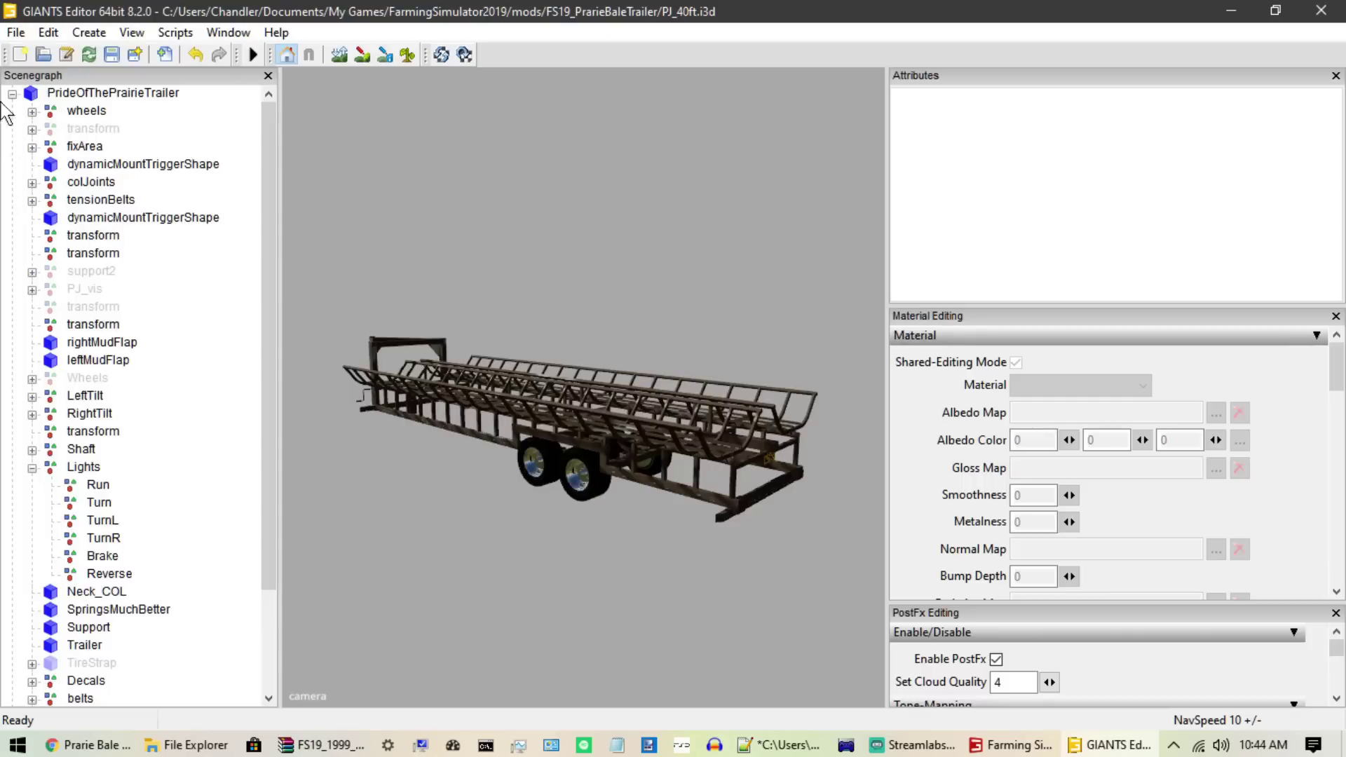
pyautogui.click(15, 32)
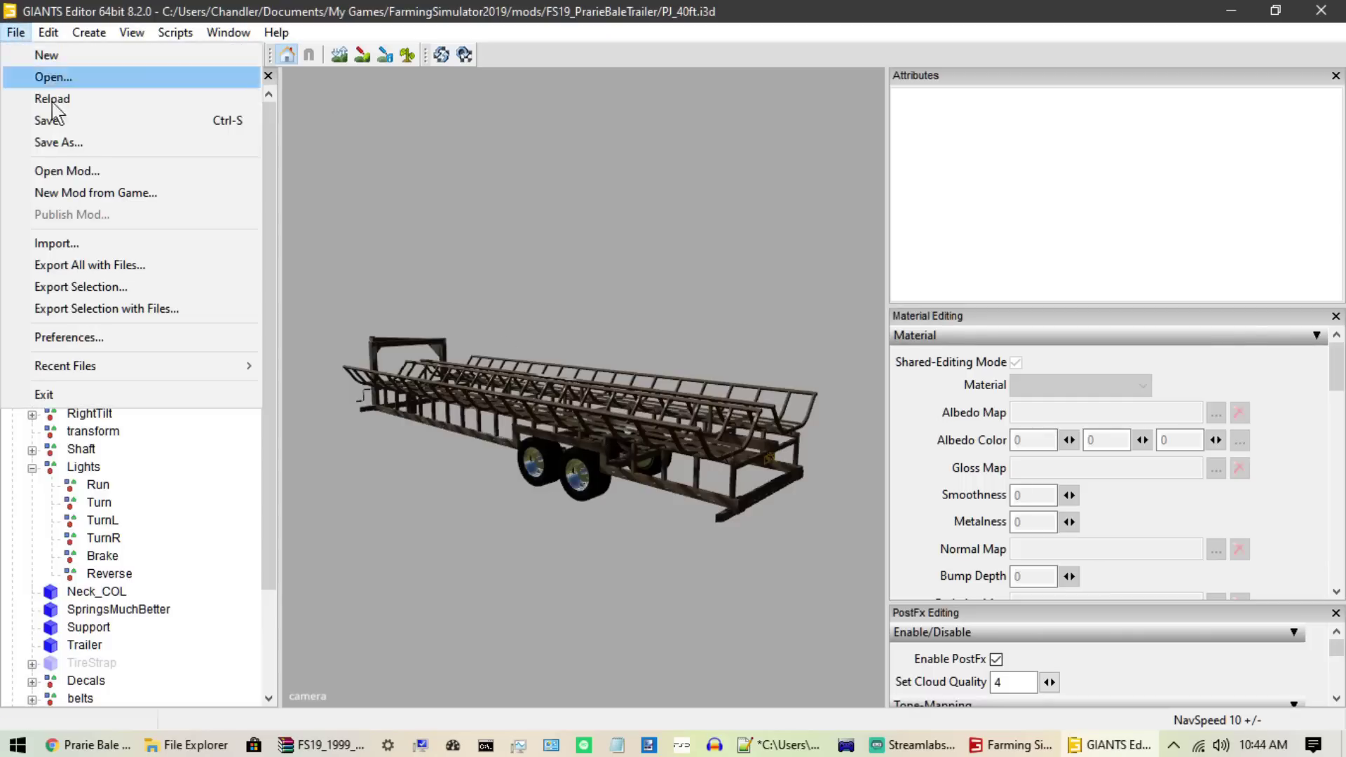
pyautogui.click(51, 244)
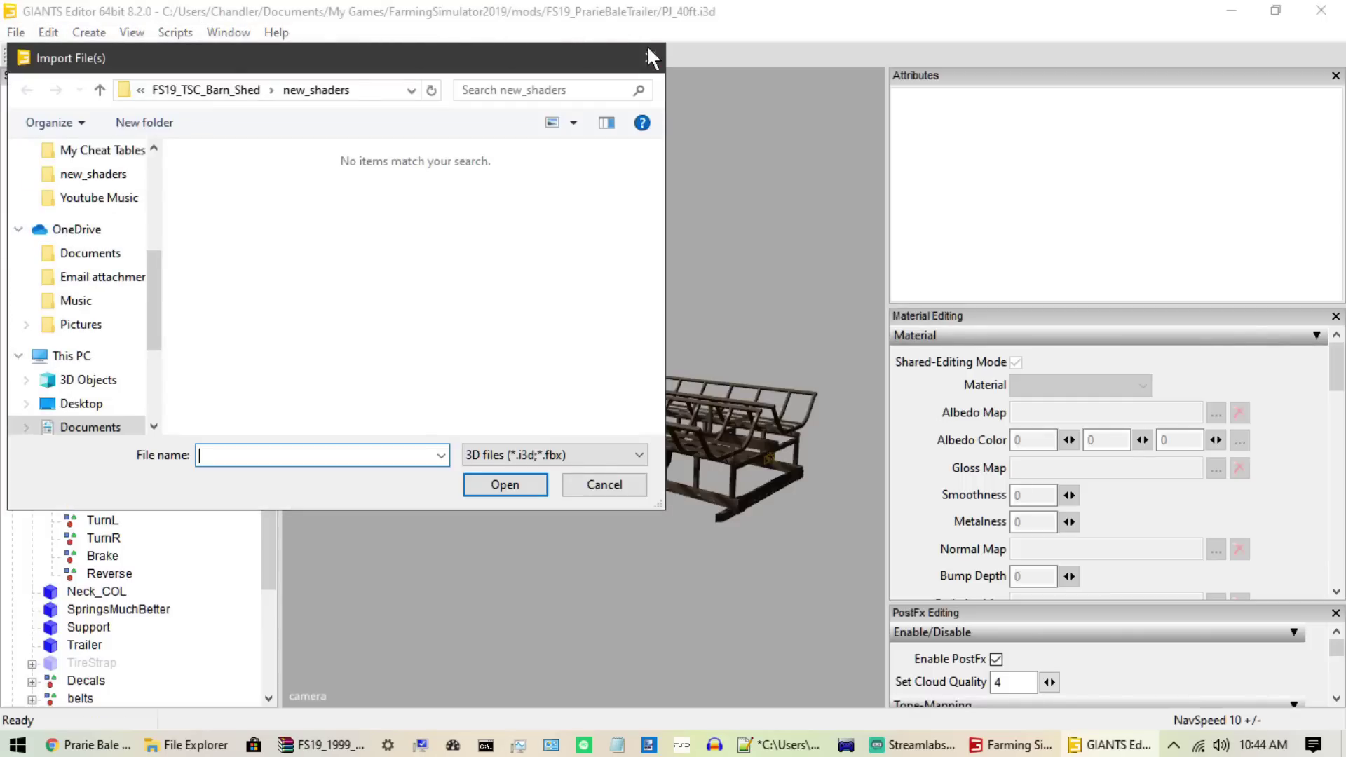
pyautogui.click(645, 45)
# Step: Start importing a 3D file and browse to the steamapps\common folder of the Steam installation in Program Files (x86)
pyautogui.click(16, 32)
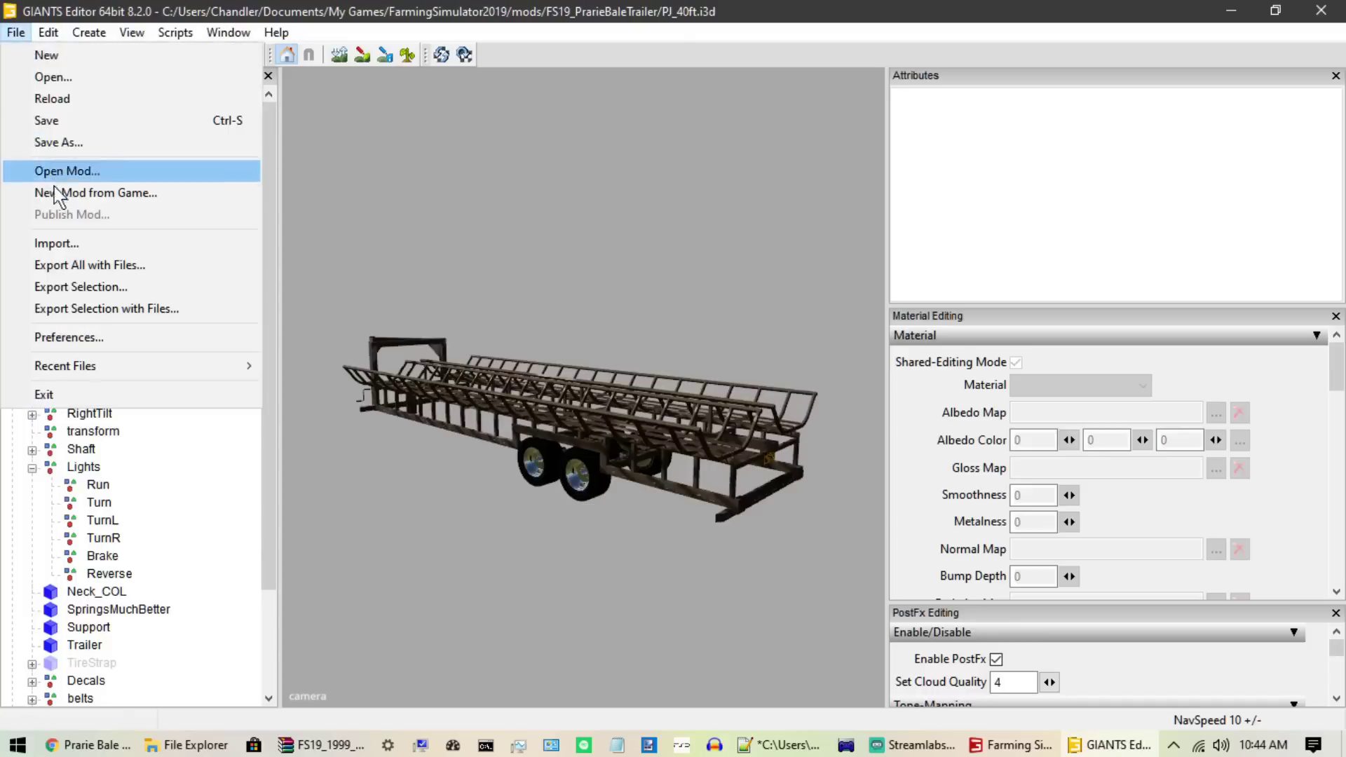
pyautogui.click(60, 244)
pyautogui.scroll(3, 79, 309)
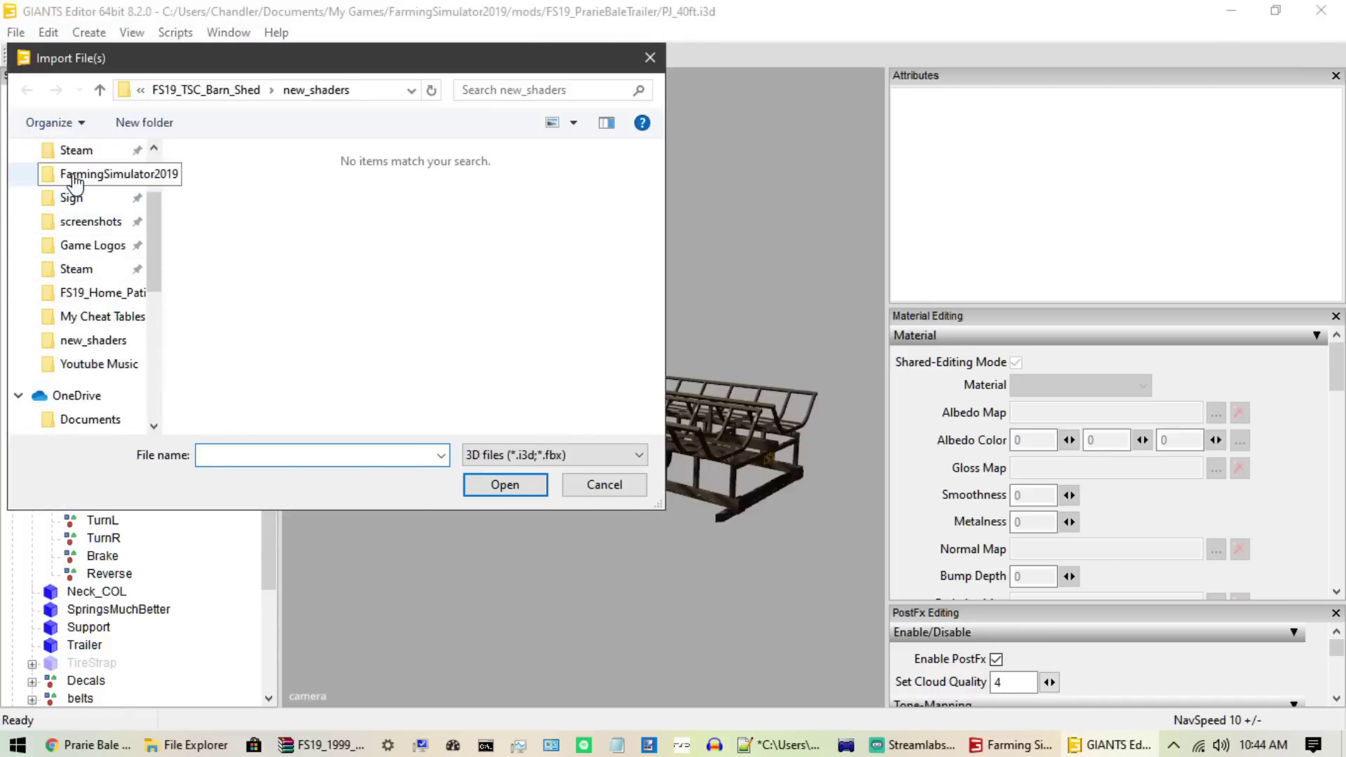
pyautogui.scroll(1, 73, 203)
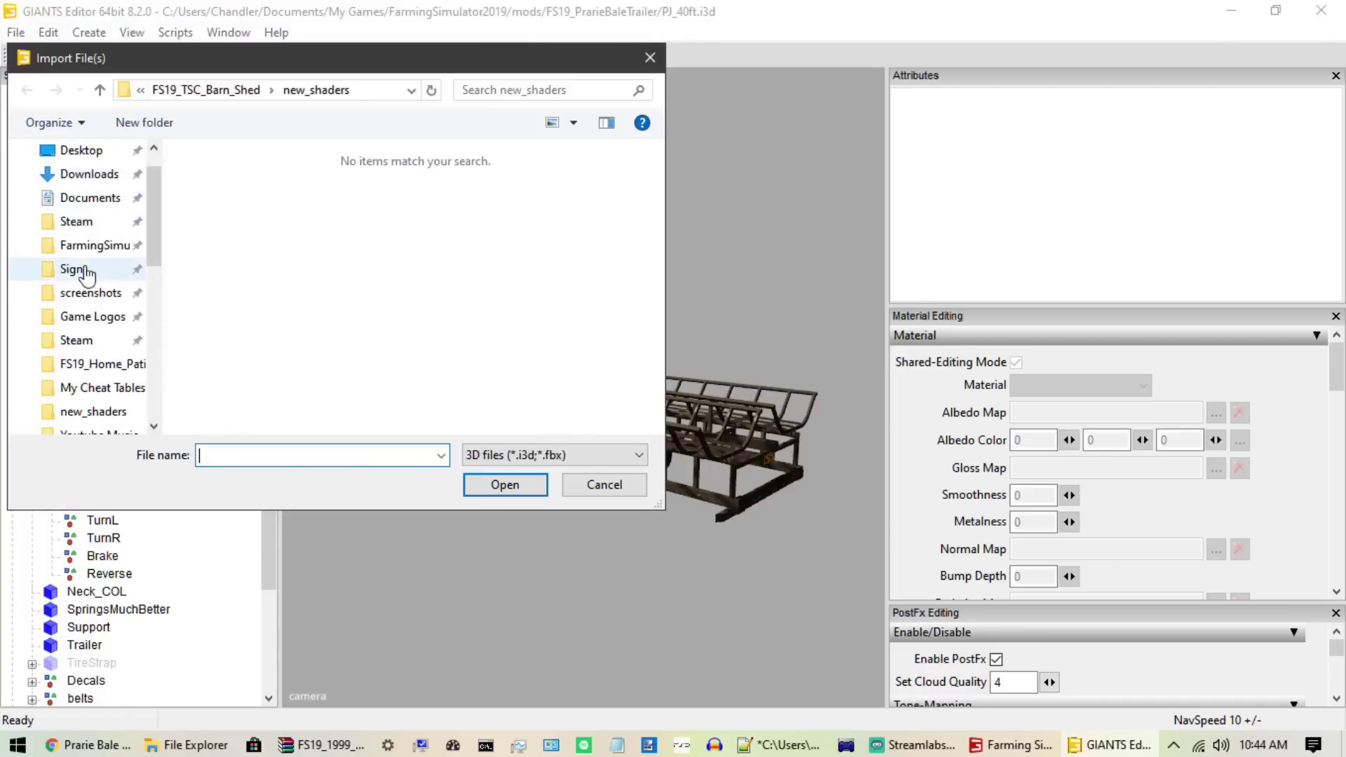
pyautogui.click(84, 223)
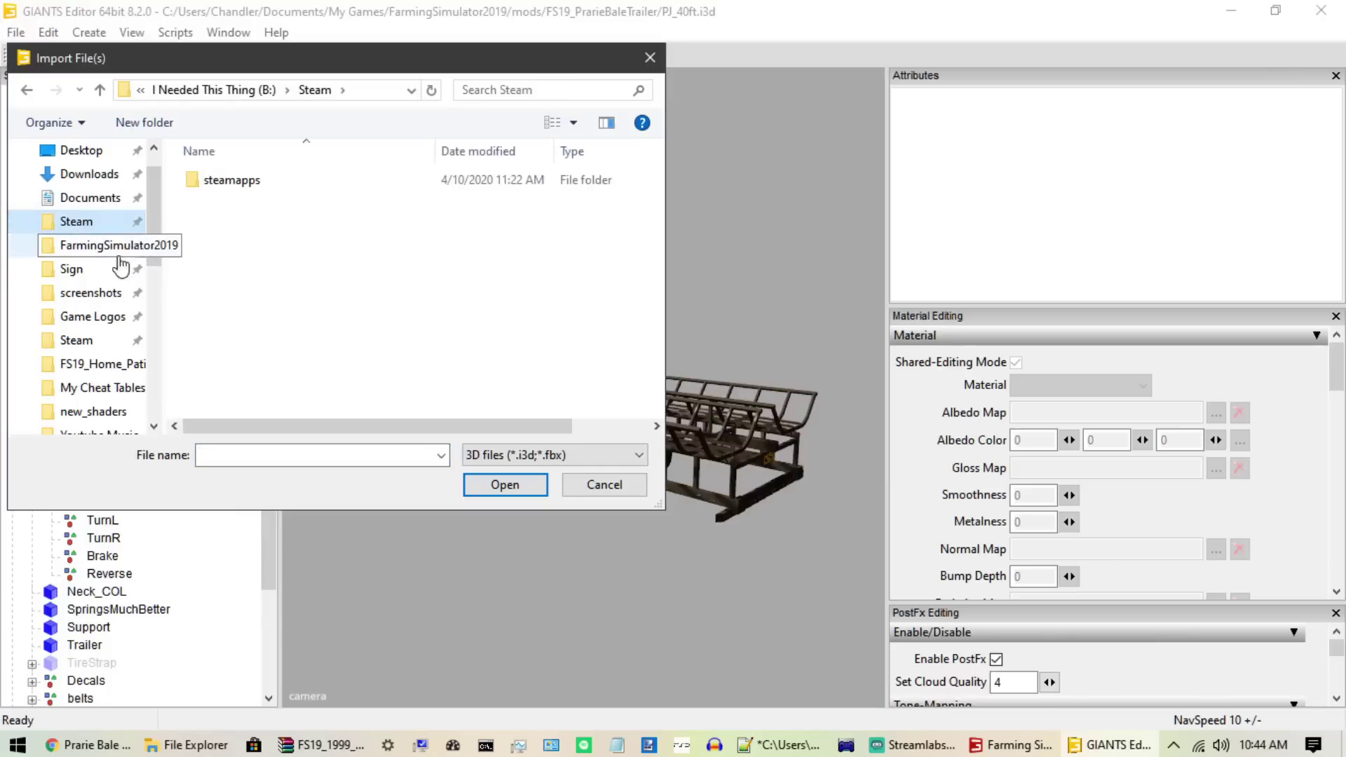
pyautogui.click(90, 344)
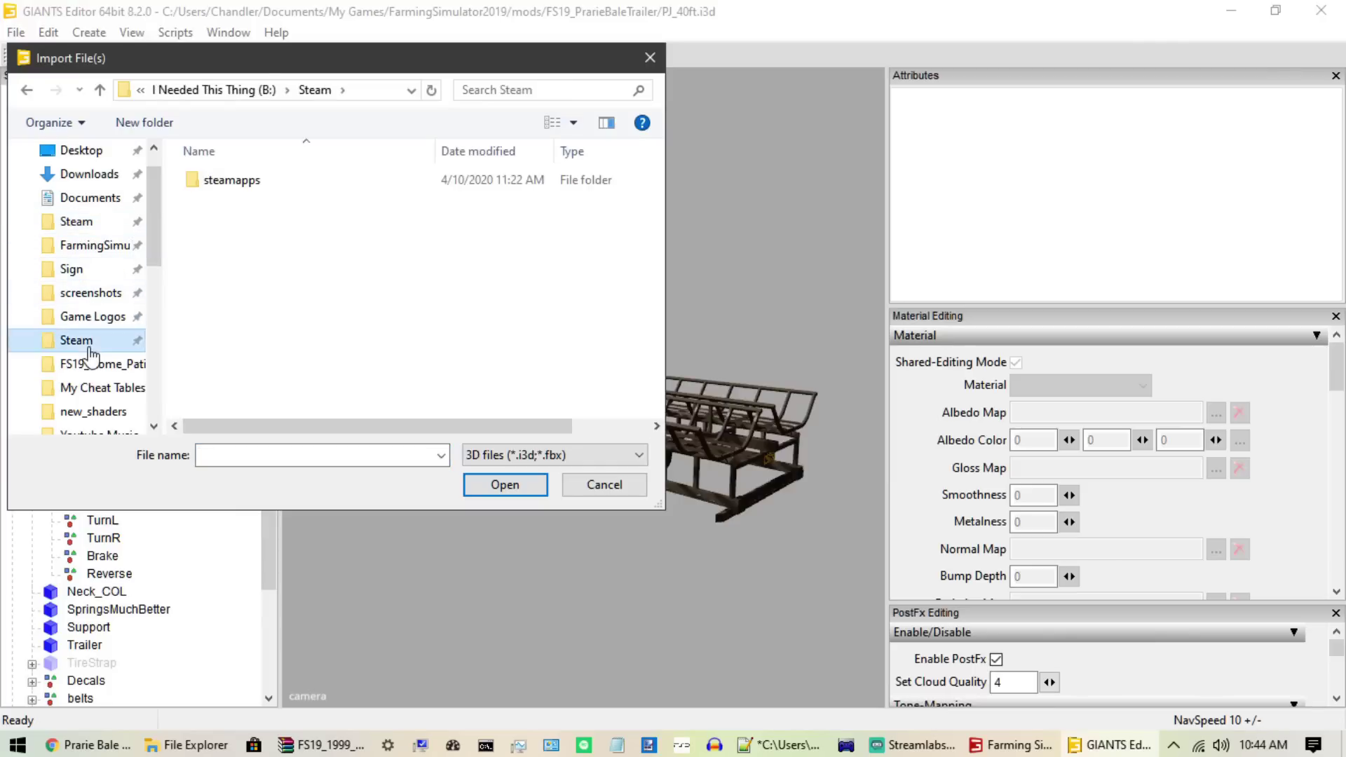
pyautogui.scroll(-3, 297, 272)
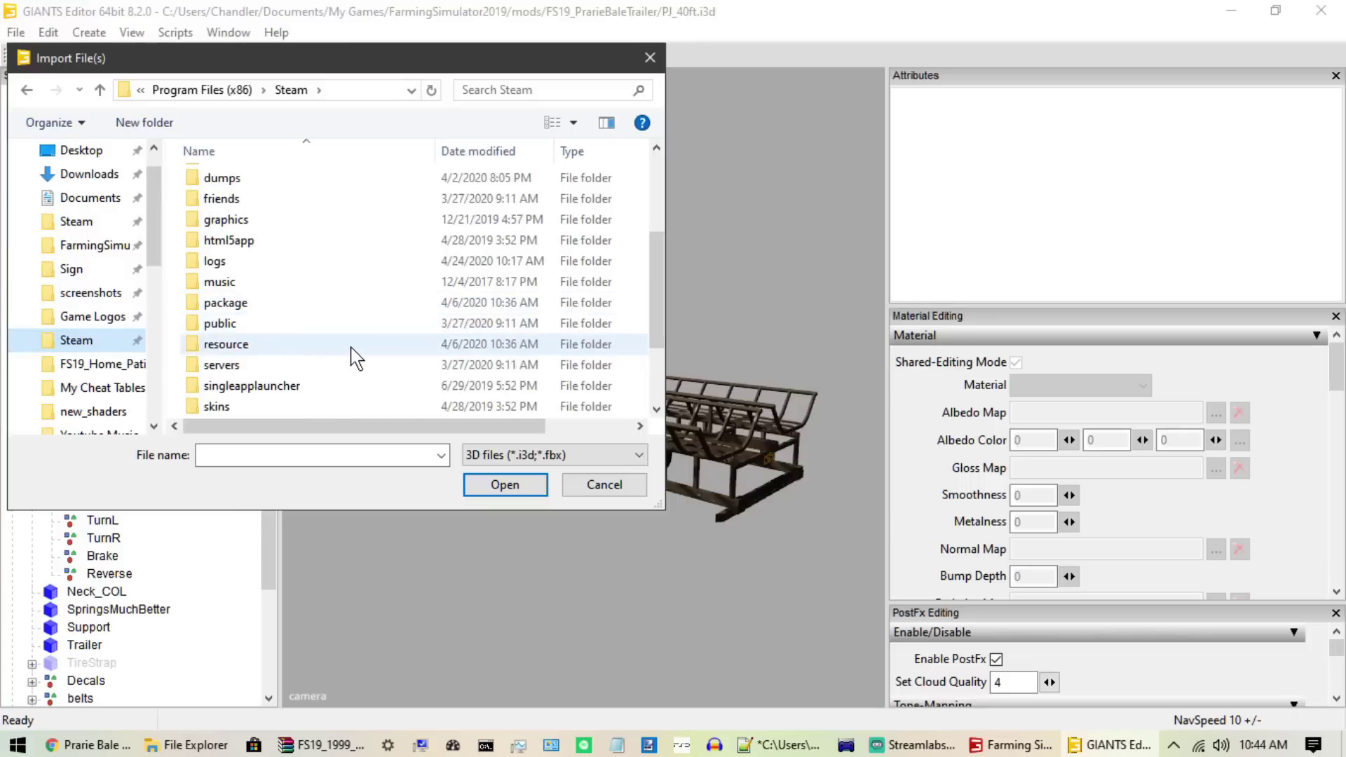
pyautogui.scroll(-1, 314, 352)
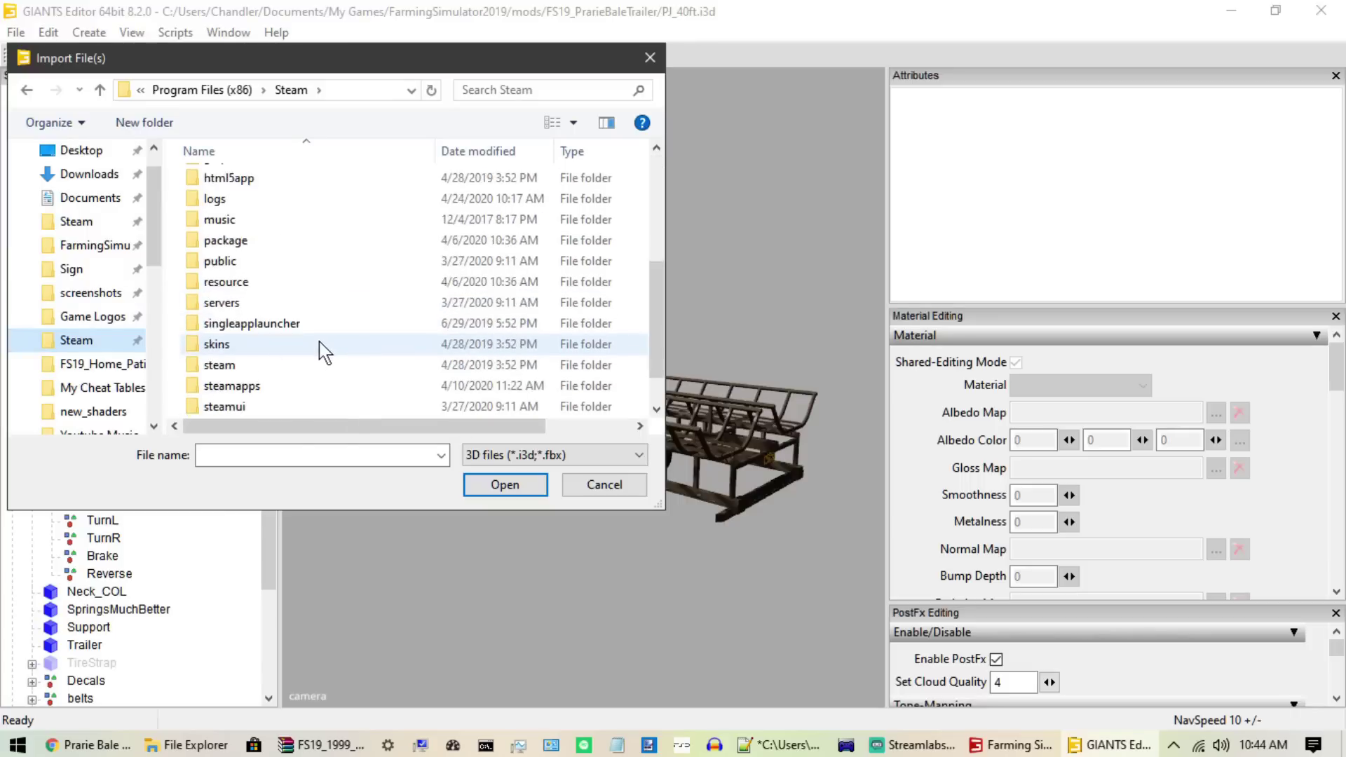
pyautogui.doubleClick(231, 386)
pyautogui.doubleClick(249, 181)
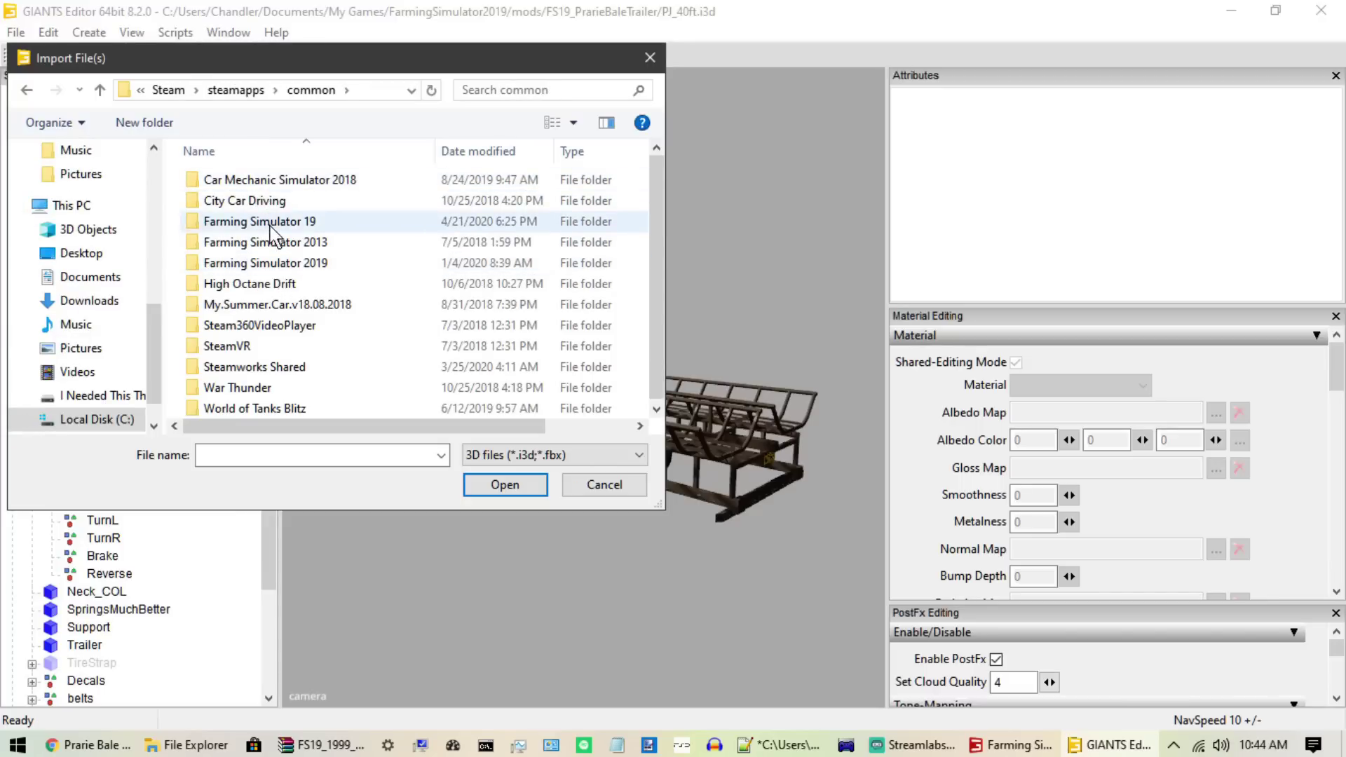
# Step: Browse to the data\shared\assets\lights folder of Farming Simulator 19 for the import
pyautogui.doubleClick(270, 223)
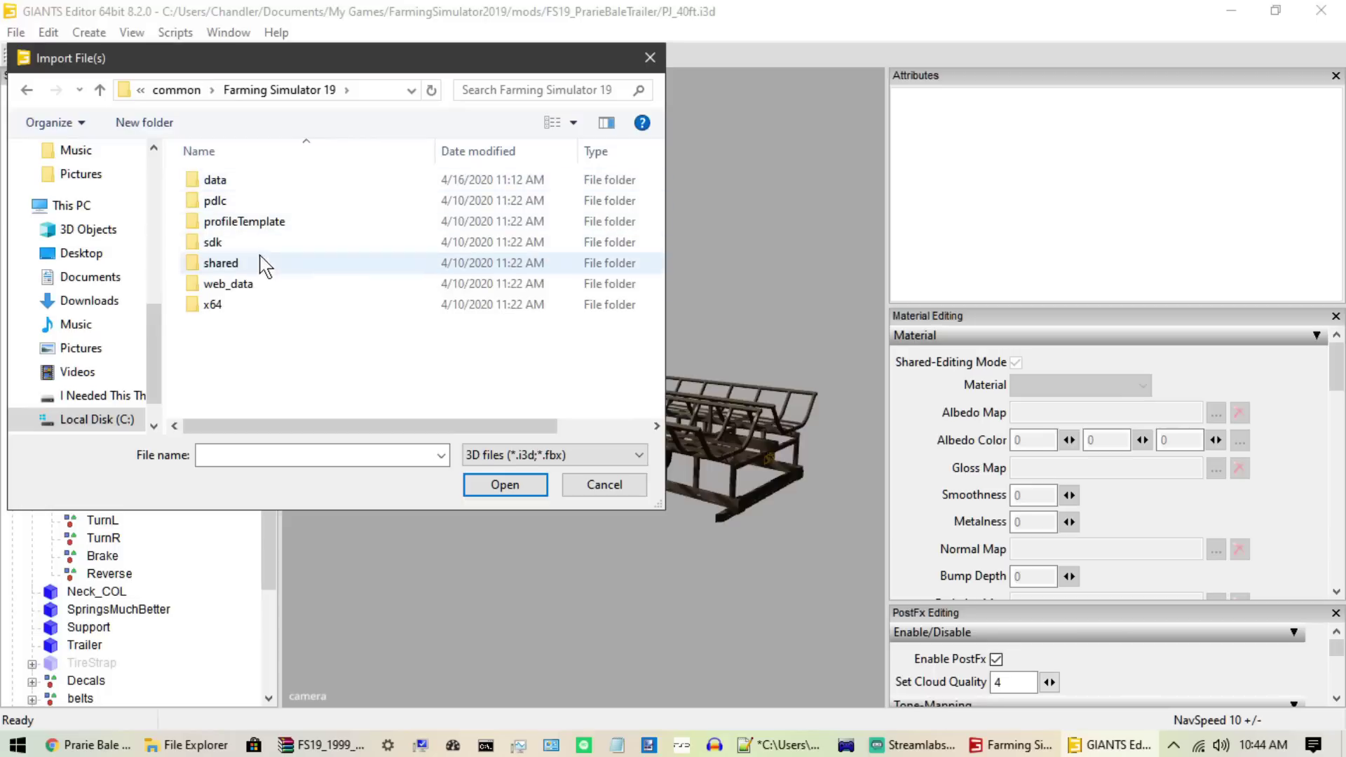
pyautogui.doubleClick(250, 186)
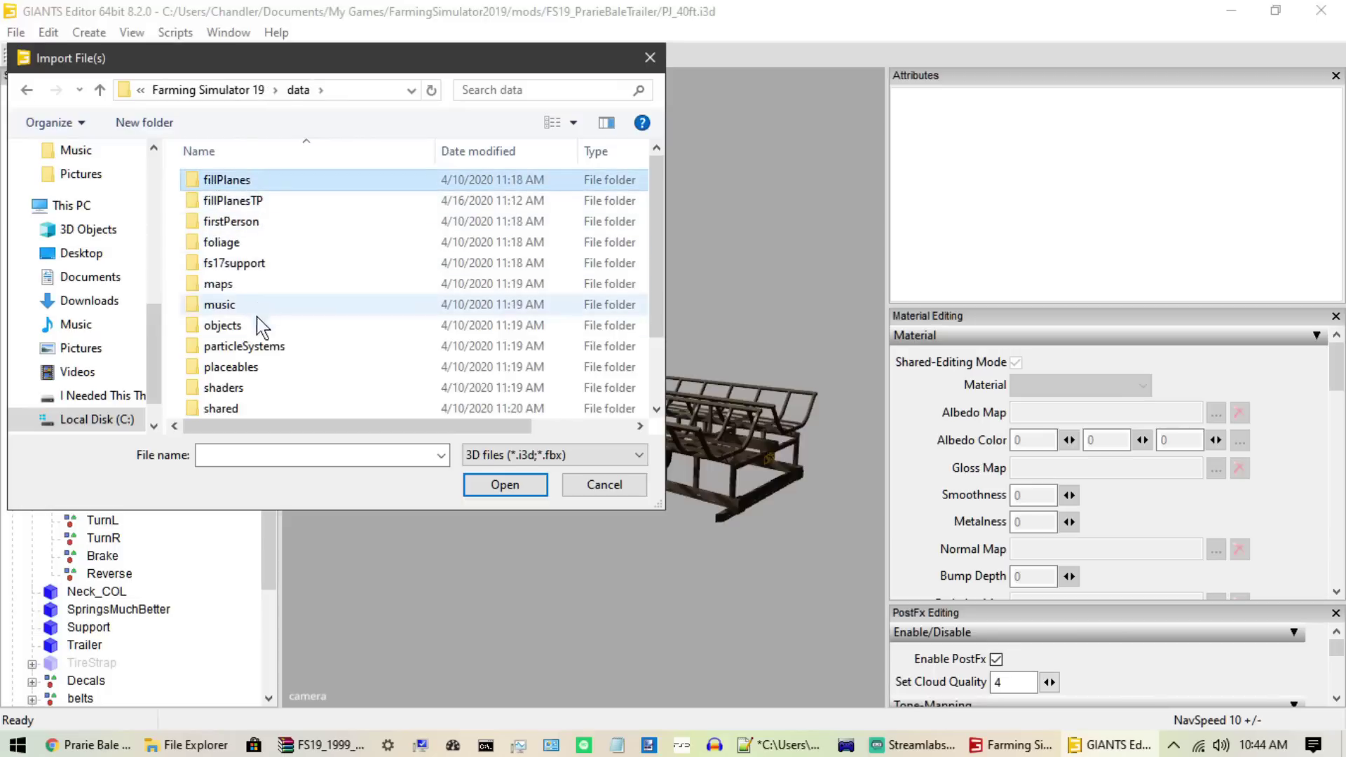
pyautogui.doubleClick(250, 409)
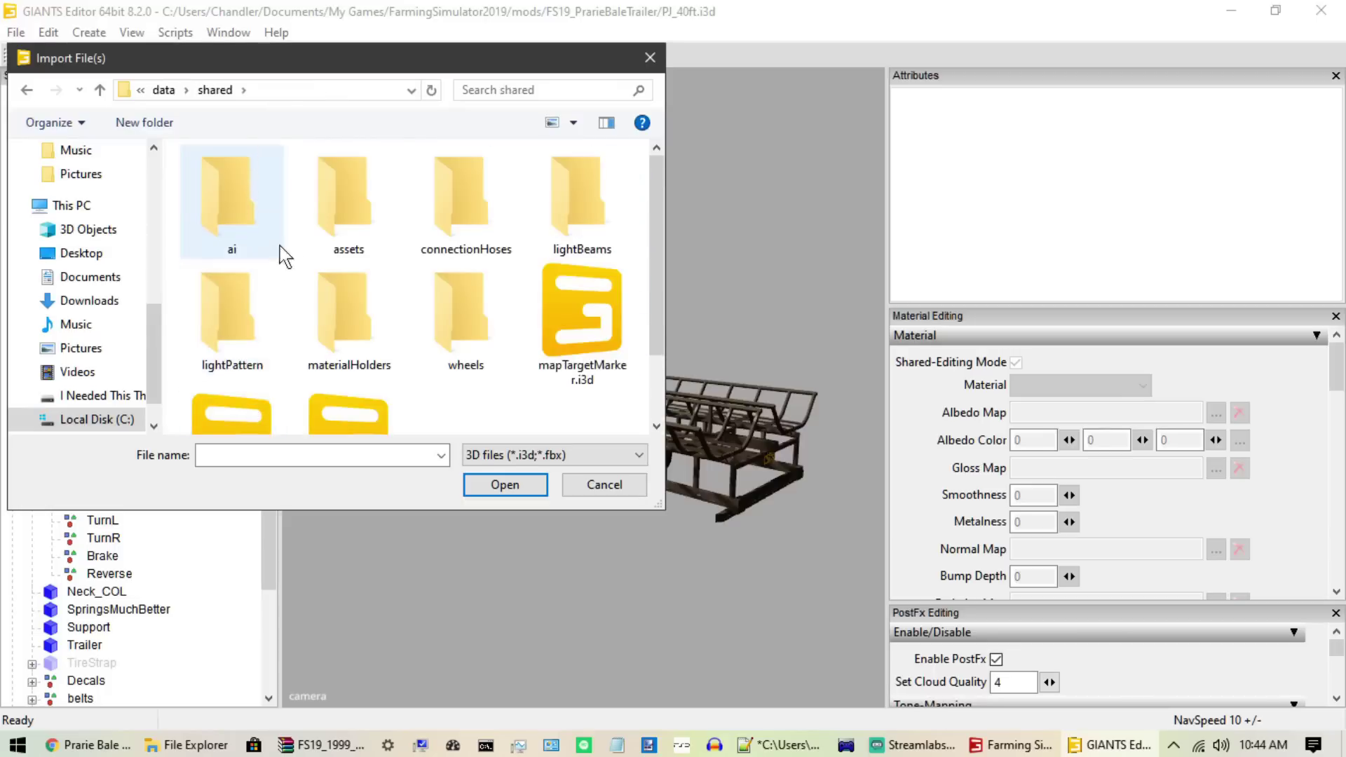
pyautogui.doubleClick(344, 233)
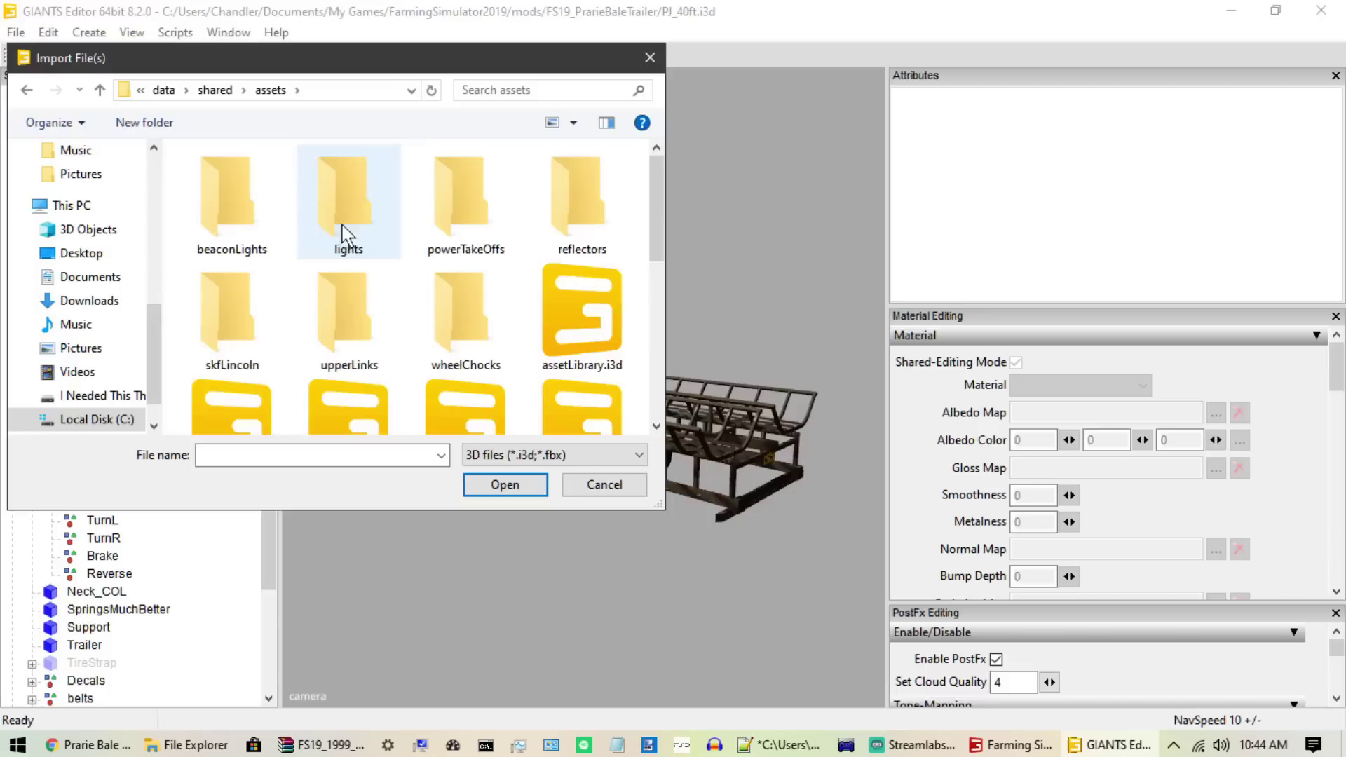
pyautogui.doubleClick(334, 215)
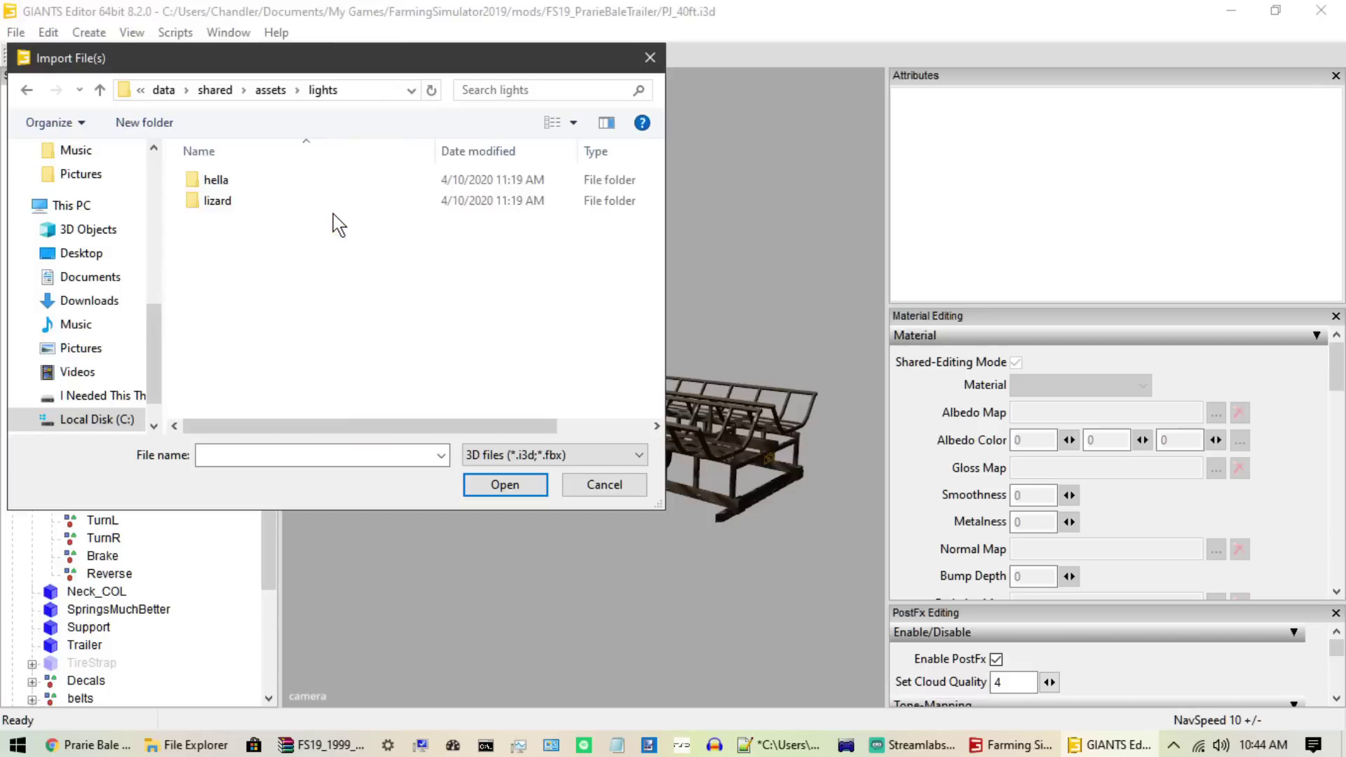
# Step: Open the lizard lights folder in the import dialog and look through its rear and front light i3d files
pyautogui.doubleClick(250, 204)
pyautogui.scroll(-10, 347, 293)
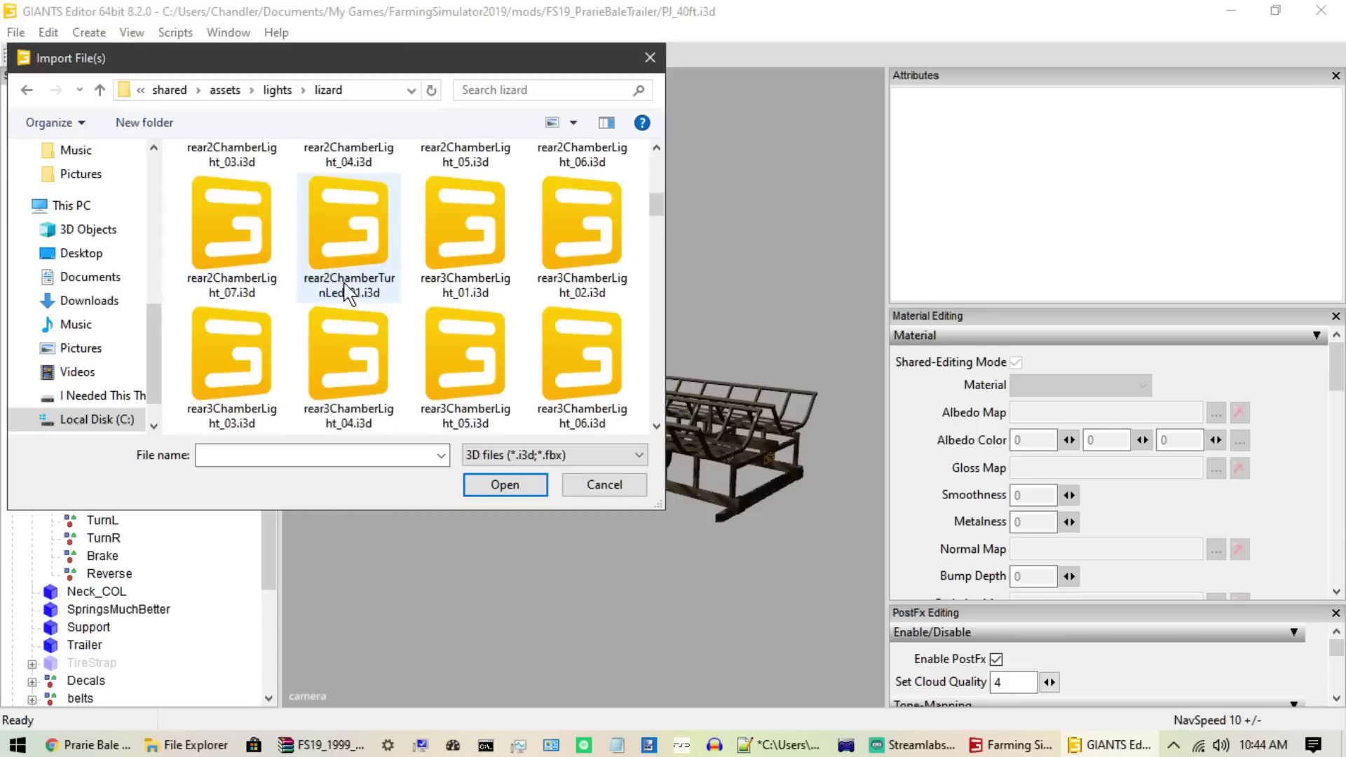
pyautogui.scroll(-4, 349, 293)
pyautogui.scroll(15, 348, 293)
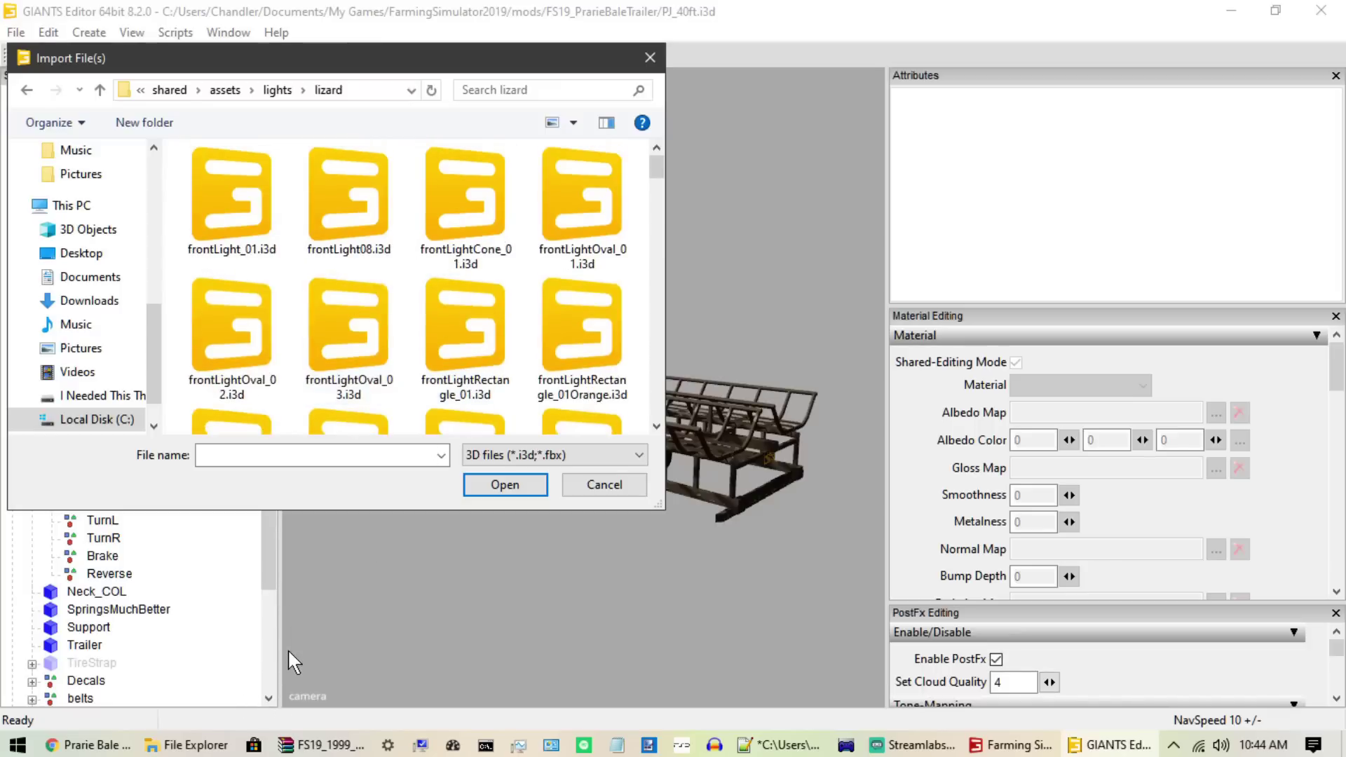
# Step: Open a new File Explorer window and go to the Steam folder in Program Files (x86)
pyautogui.moveTo(186, 744)
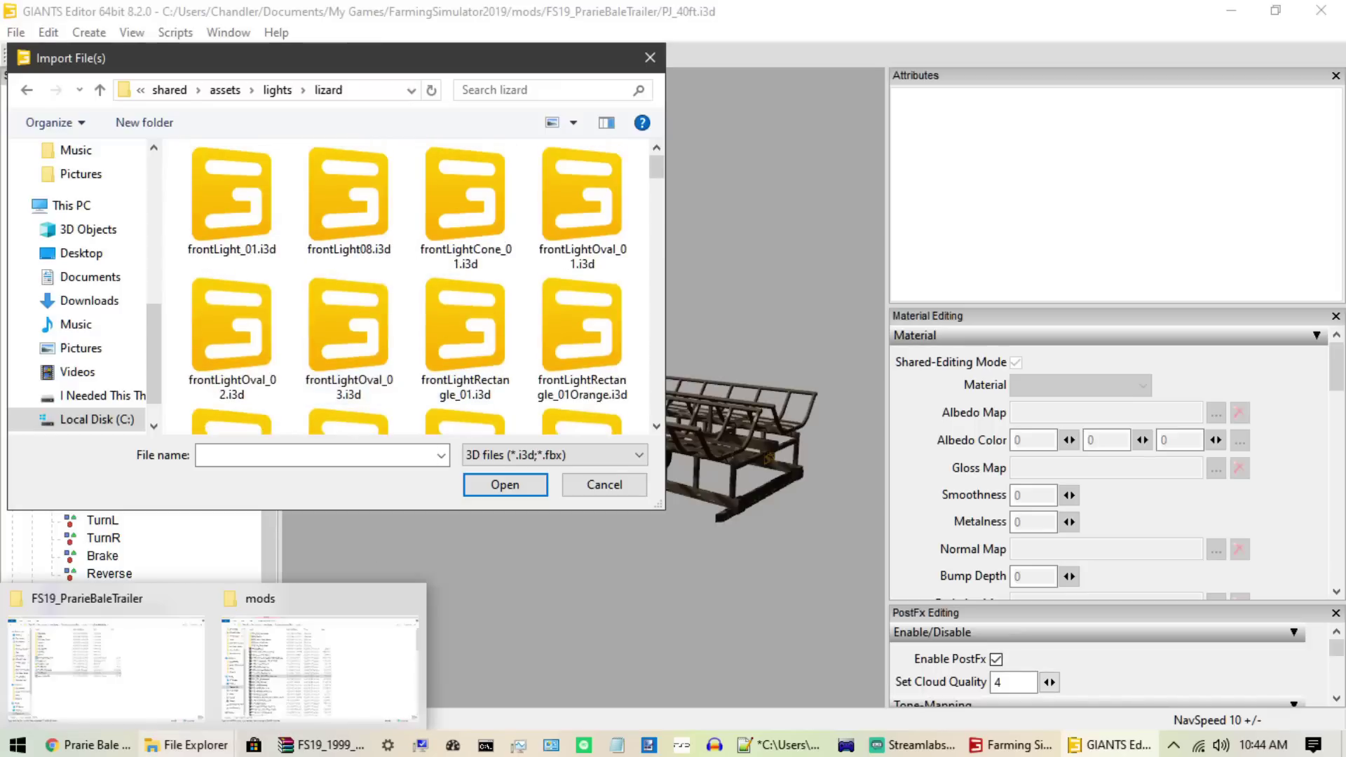
pyautogui.rightClick(185, 744)
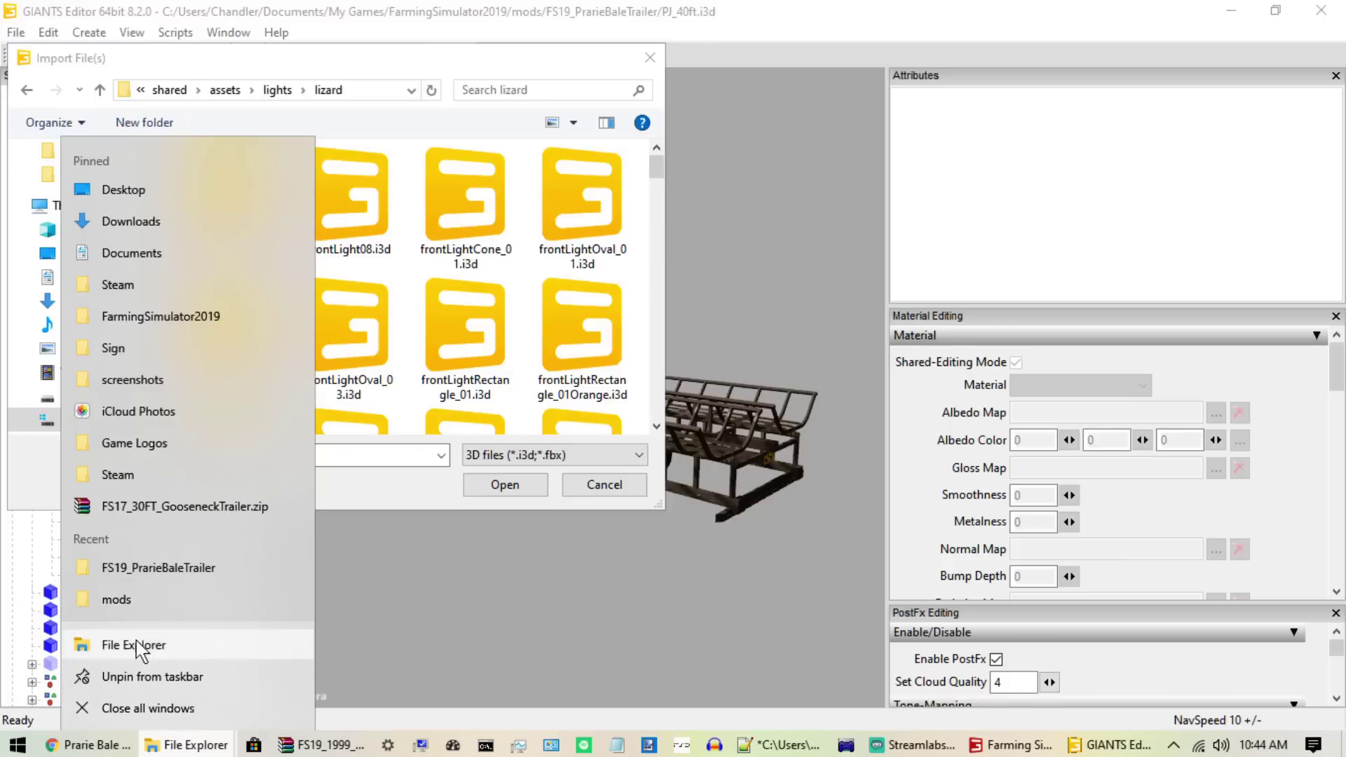
pyautogui.click(159, 645)
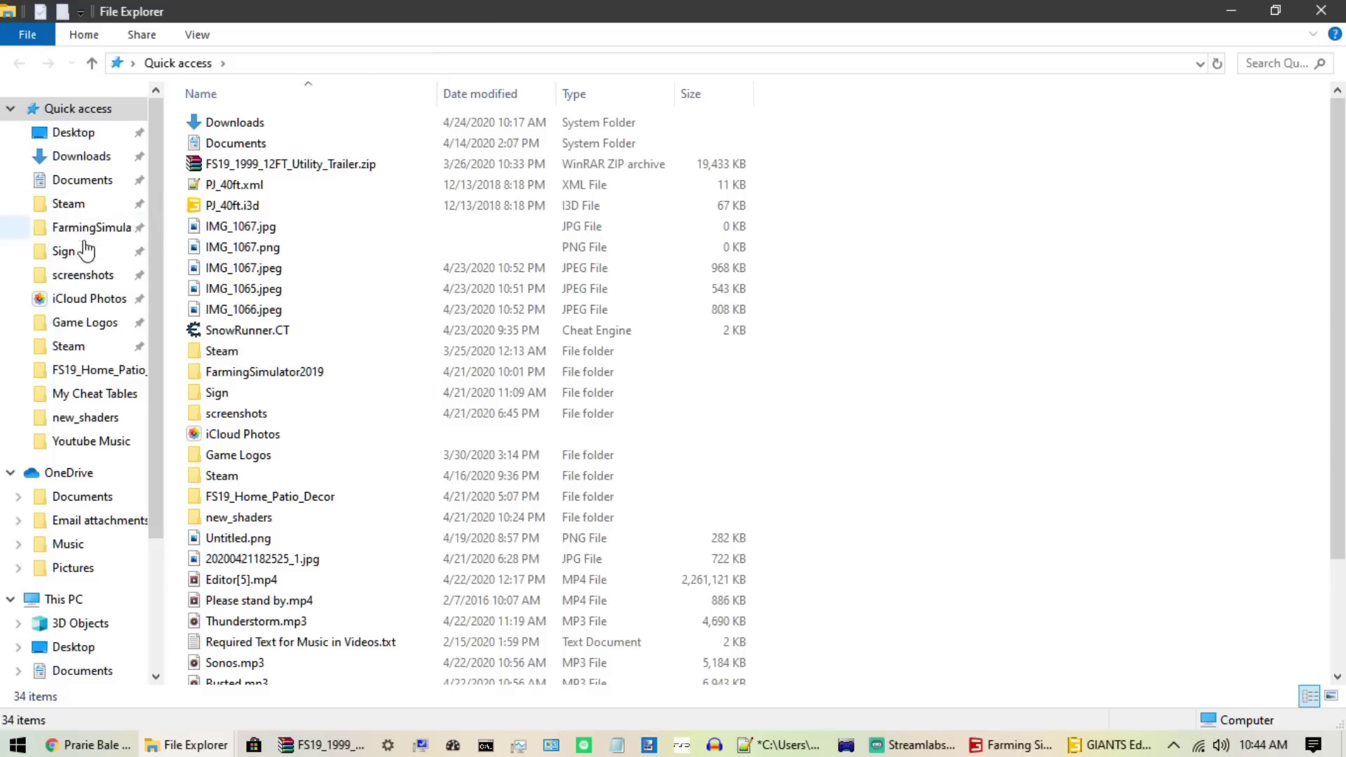
pyautogui.click(78, 205)
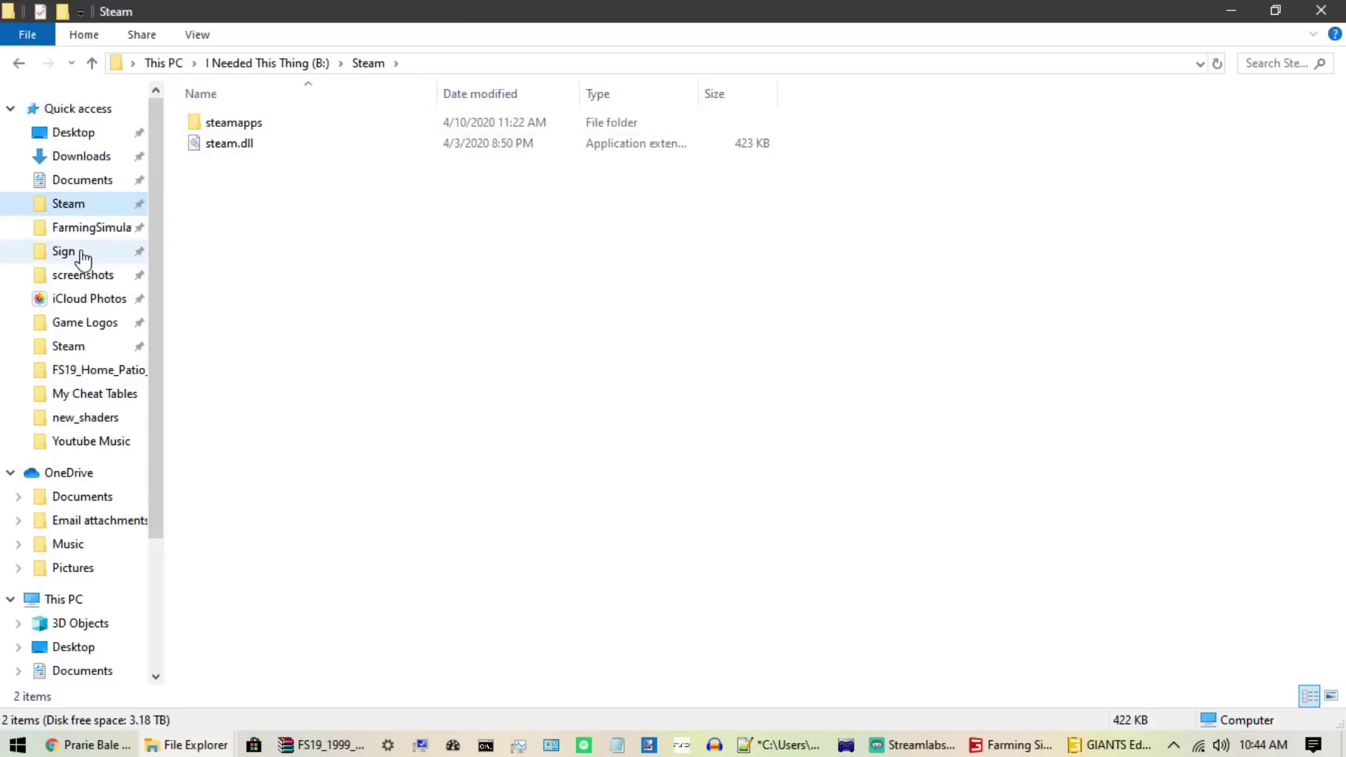
pyautogui.click(68, 346)
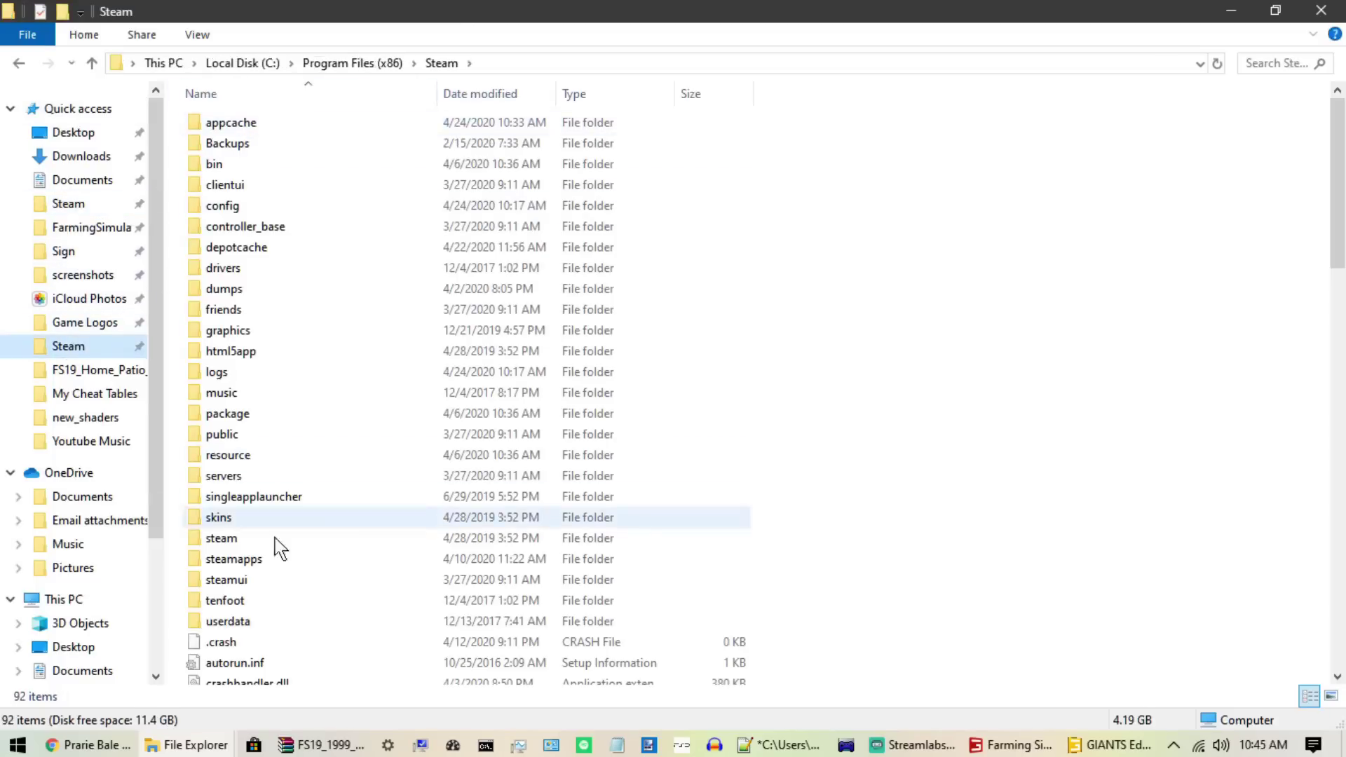
# Step: Browse through steamapps\common to the data folder of Farming Simulator 19
pyautogui.doubleClick(256, 561)
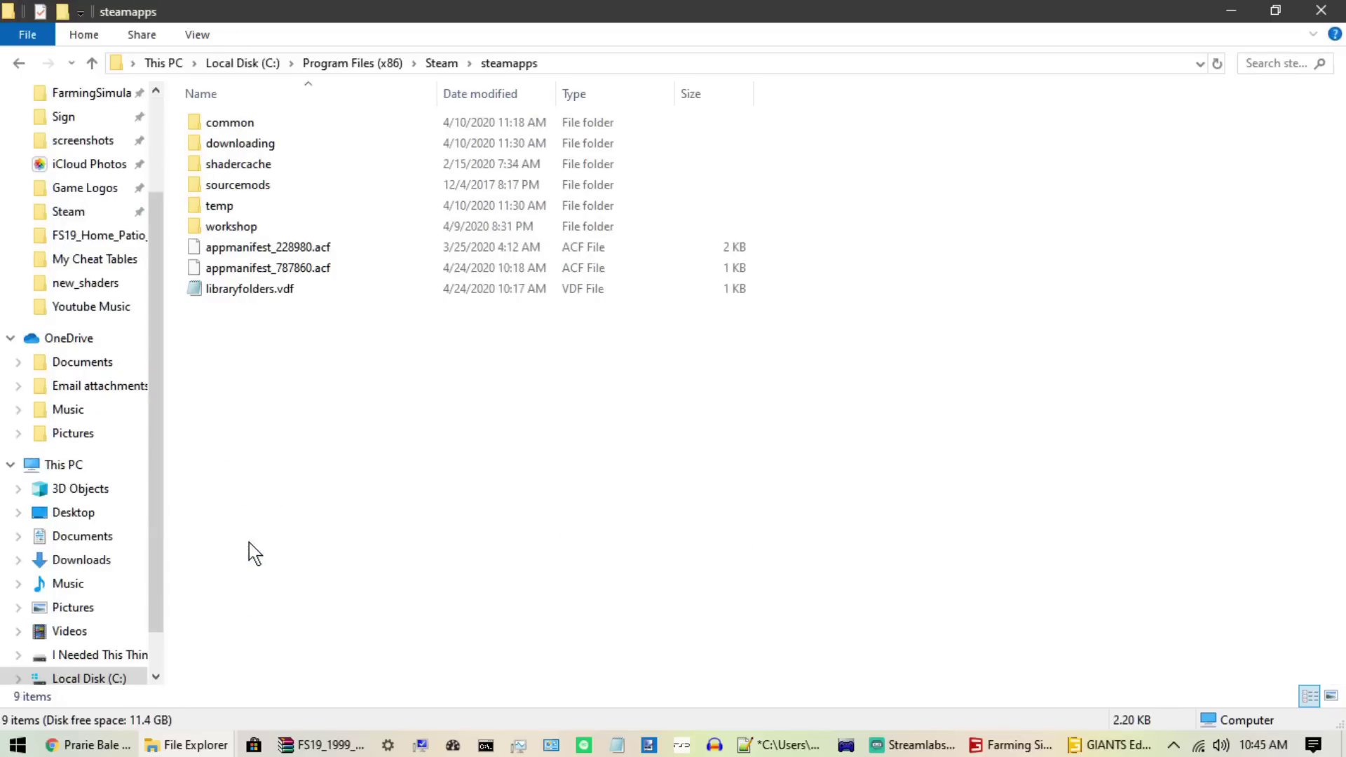
pyautogui.doubleClick(287, 125)
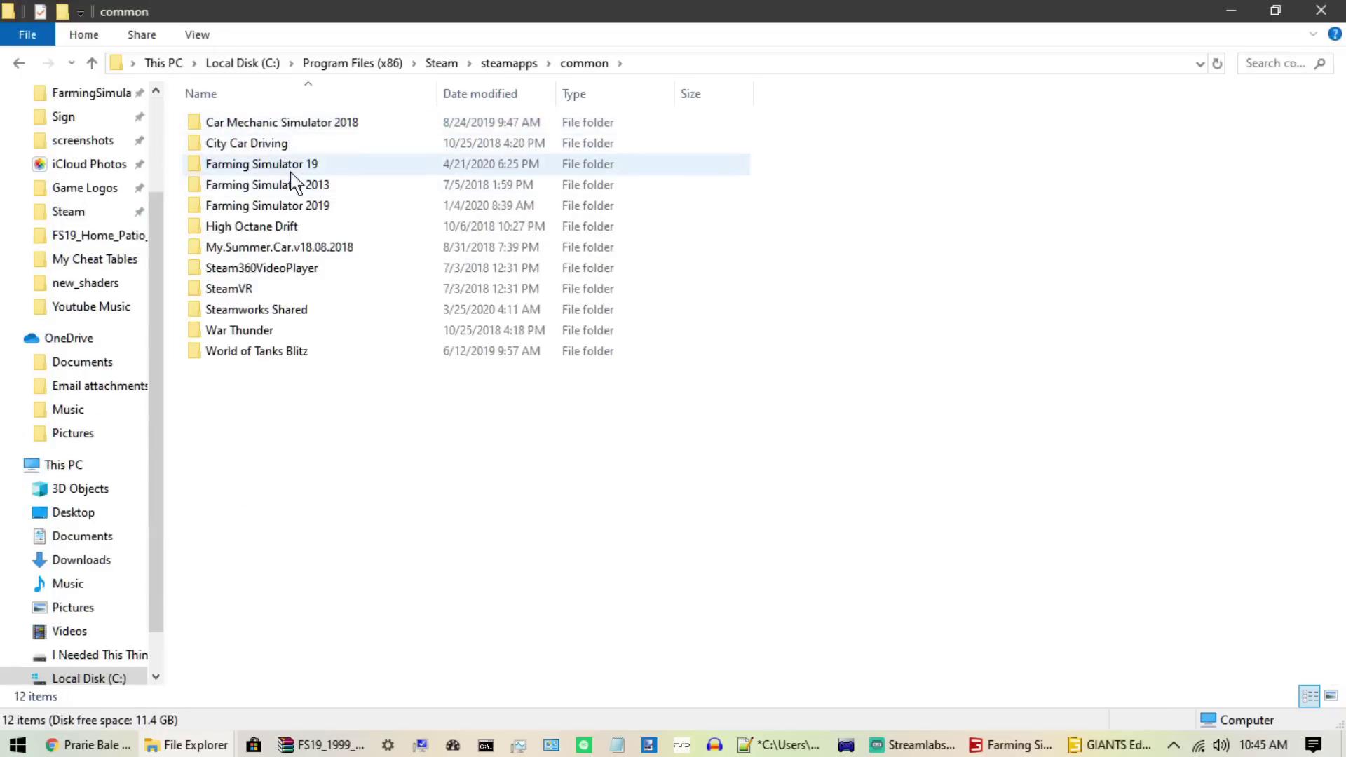
pyautogui.doubleClick(289, 166)
pyautogui.click(267, 127)
pyautogui.doubleClick(267, 128)
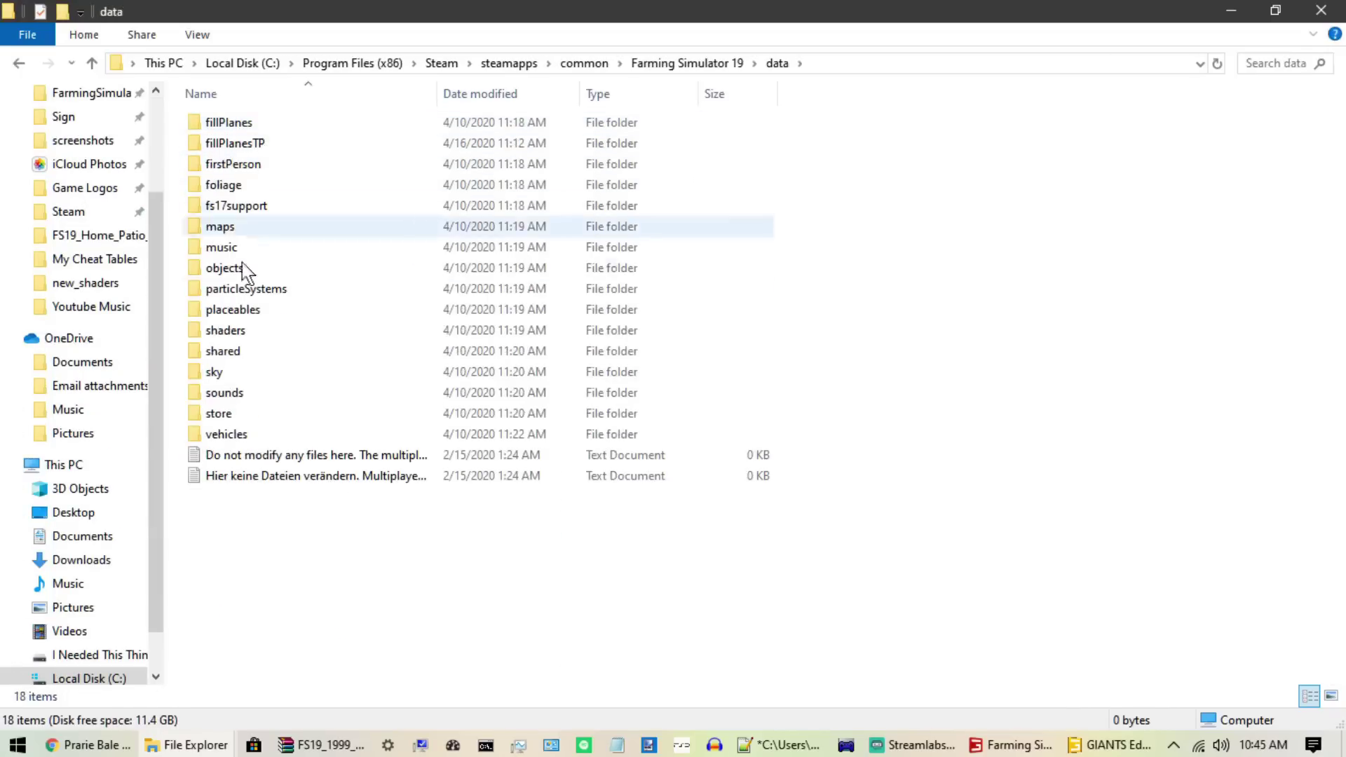
# Step: Browse to shared\assets\lights\lizard and open the overview image allLights.png
pyautogui.doubleClick(235, 351)
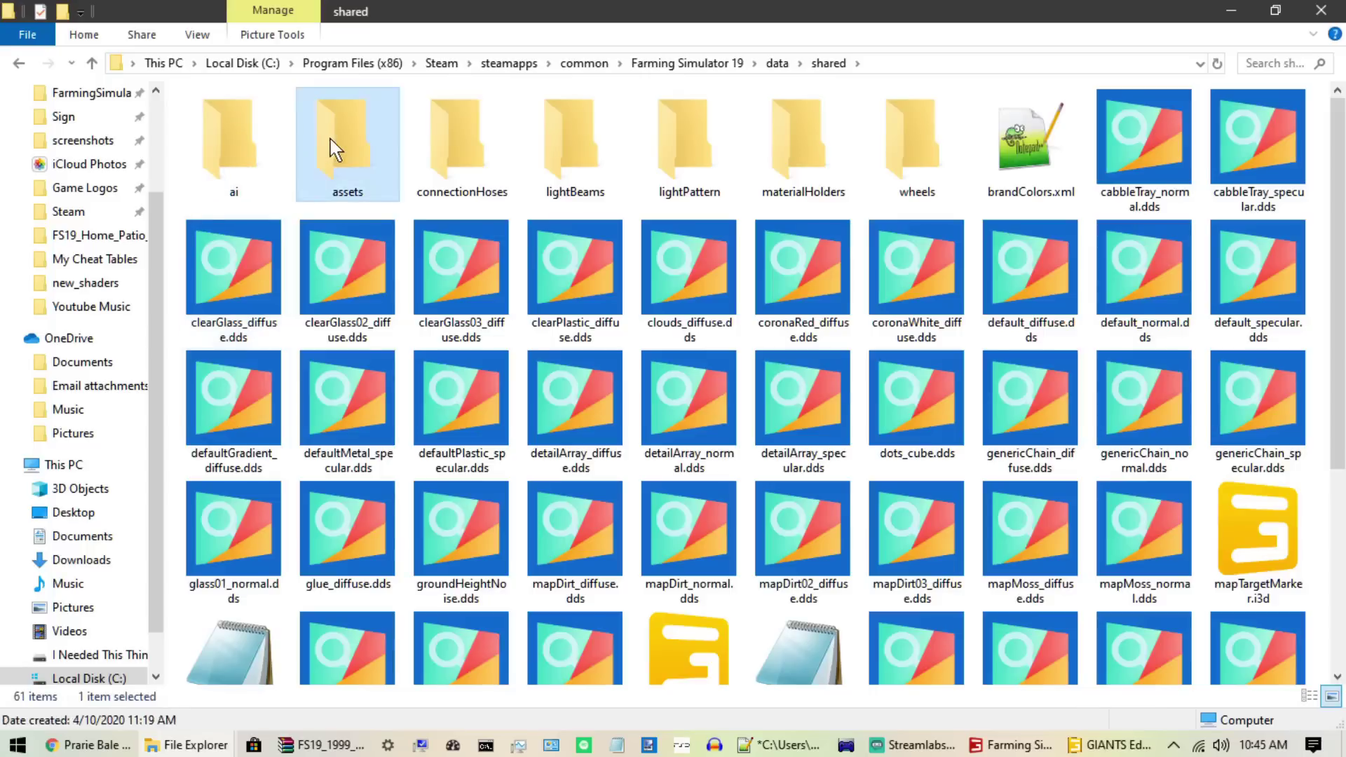
pyautogui.doubleClick(341, 147)
pyautogui.doubleClick(344, 140)
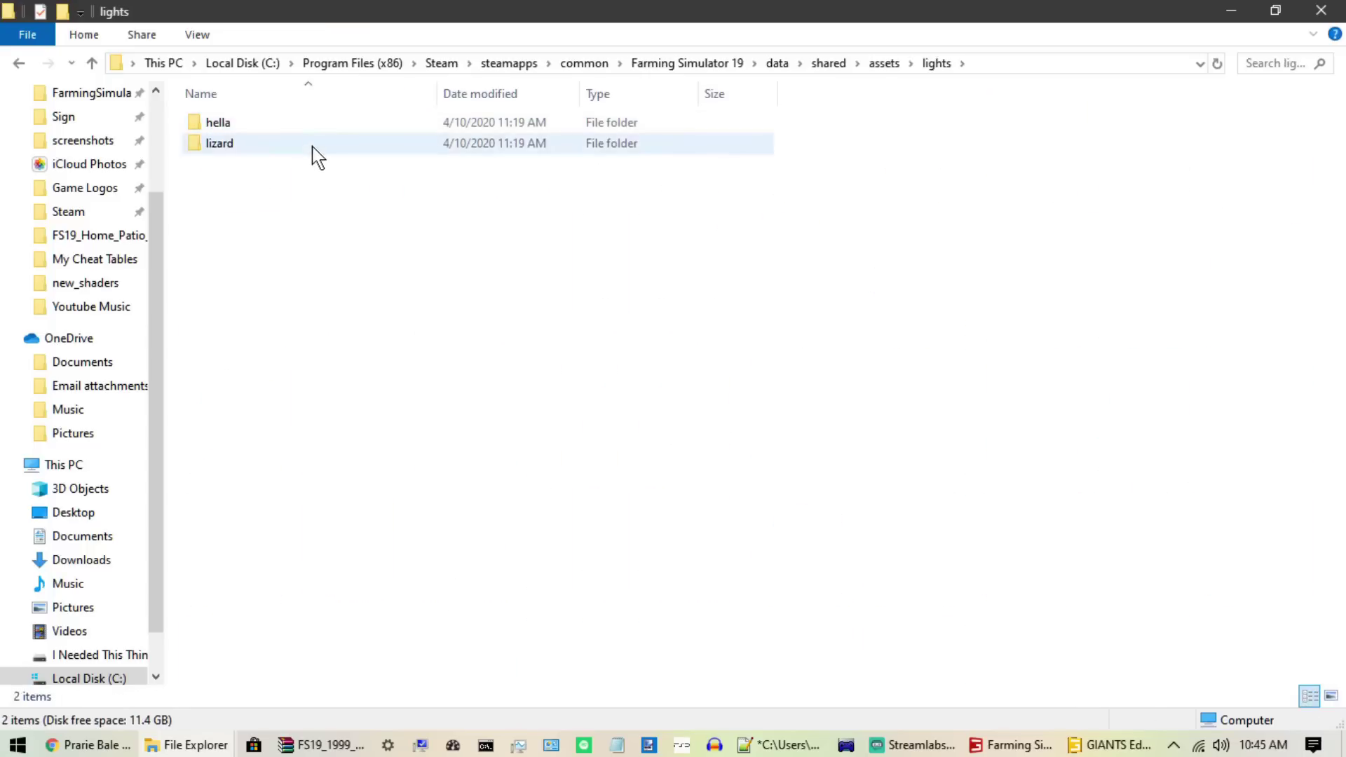
pyautogui.doubleClick(312, 146)
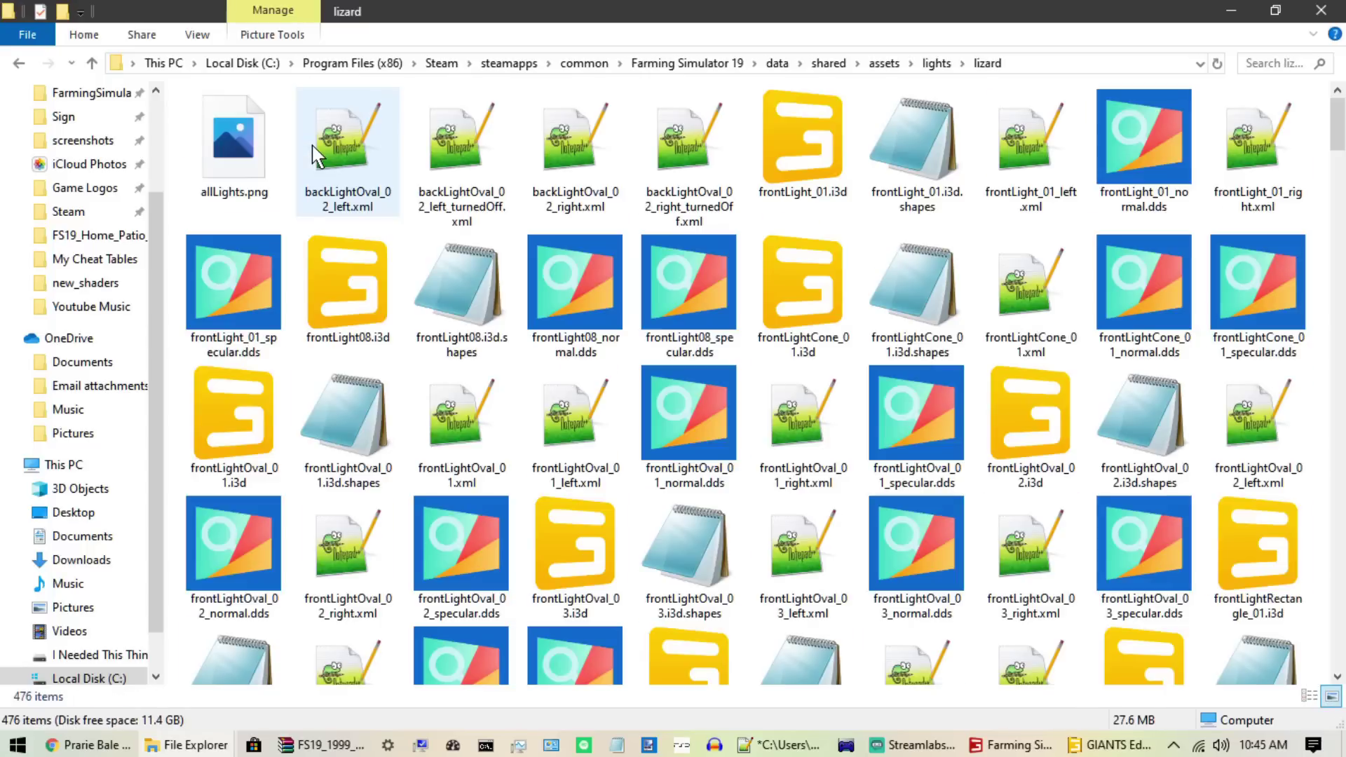
pyautogui.doubleClick(240, 165)
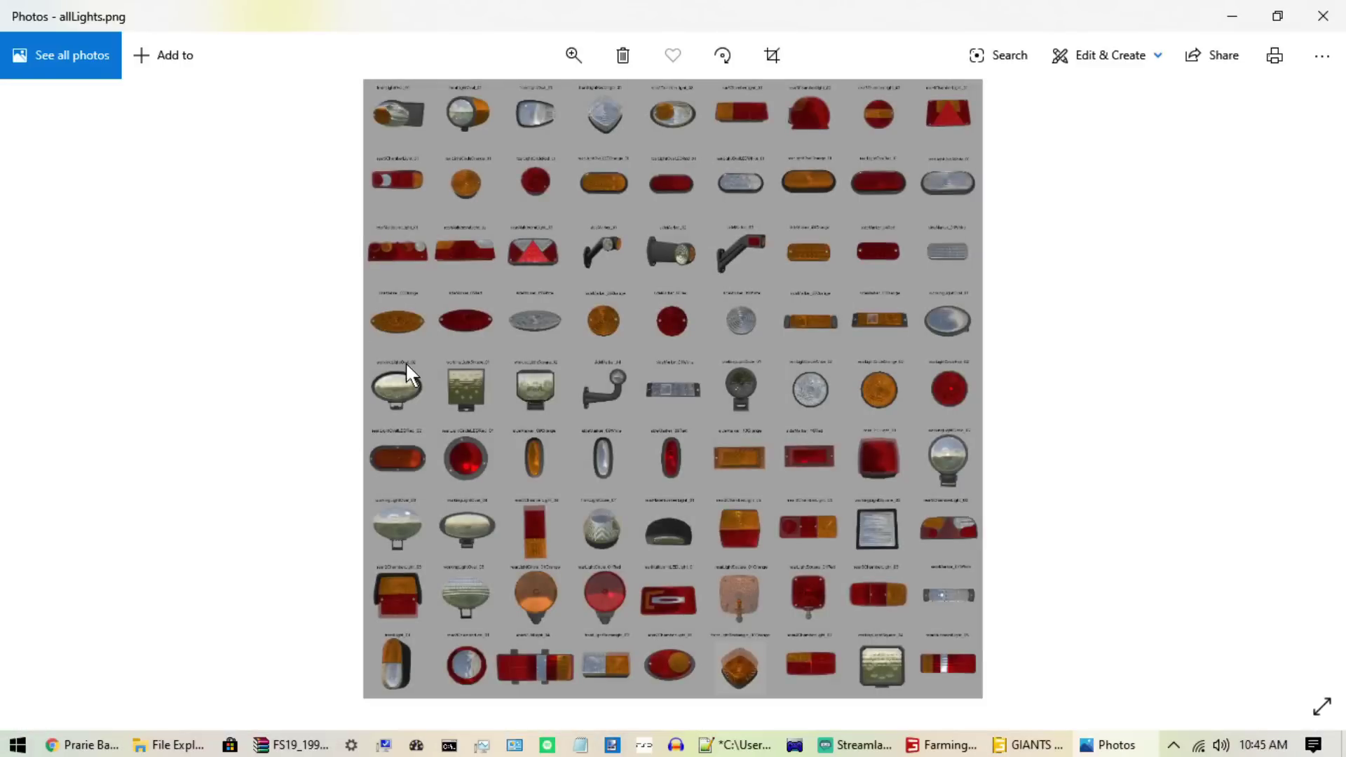
# Step: Examine the named light models in allLights.png, from the upper rows' front lights to the oval LED rear lights
pyautogui.scroll(5, 502, 327)
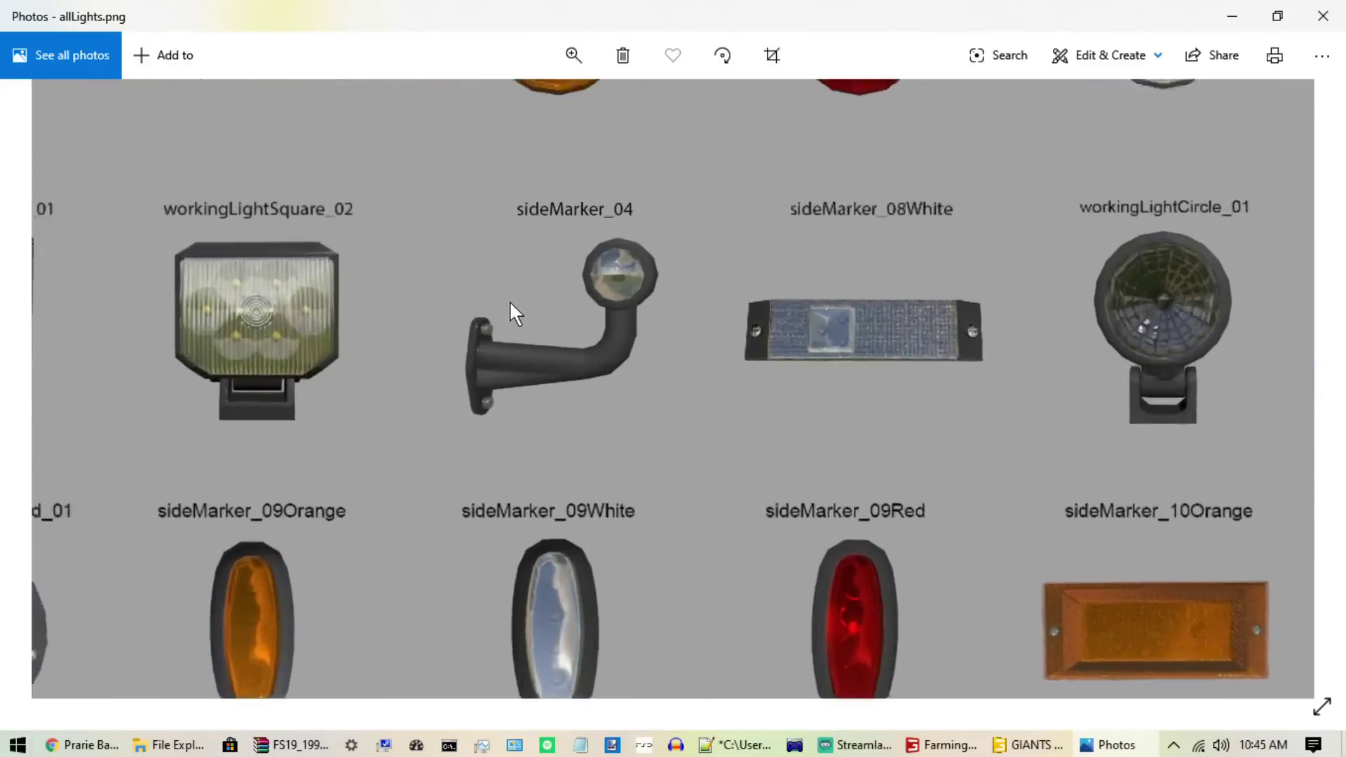
pyautogui.scroll(2, 509, 300)
pyautogui.moveTo(510, 310); pyautogui.dragTo(1037, 568)
pyautogui.moveTo(380, 279); pyautogui.dragTo(777, 478)
pyautogui.scroll(10, 777, 478)
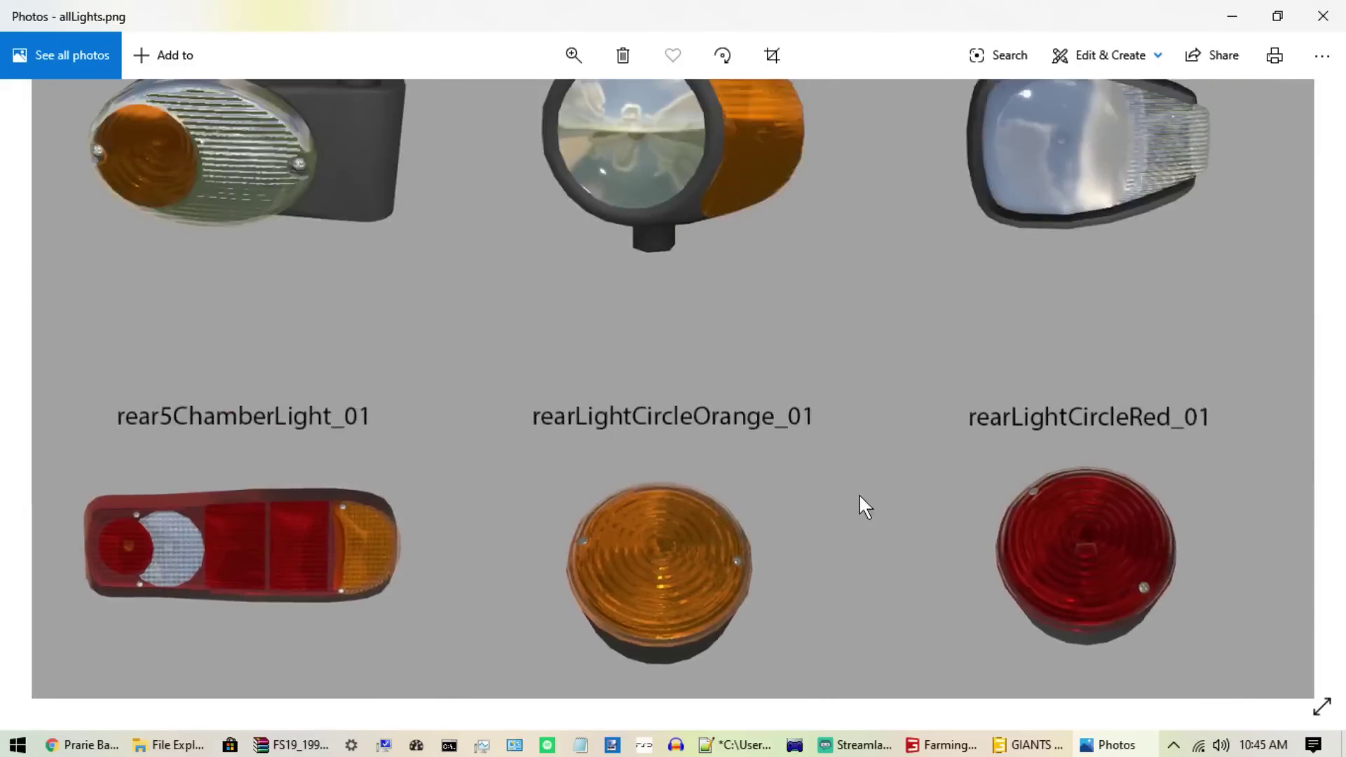
pyautogui.moveTo(860, 496); pyautogui.dragTo(364, 397)
pyautogui.moveTo(1318, 463); pyautogui.dragTo(715, 409)
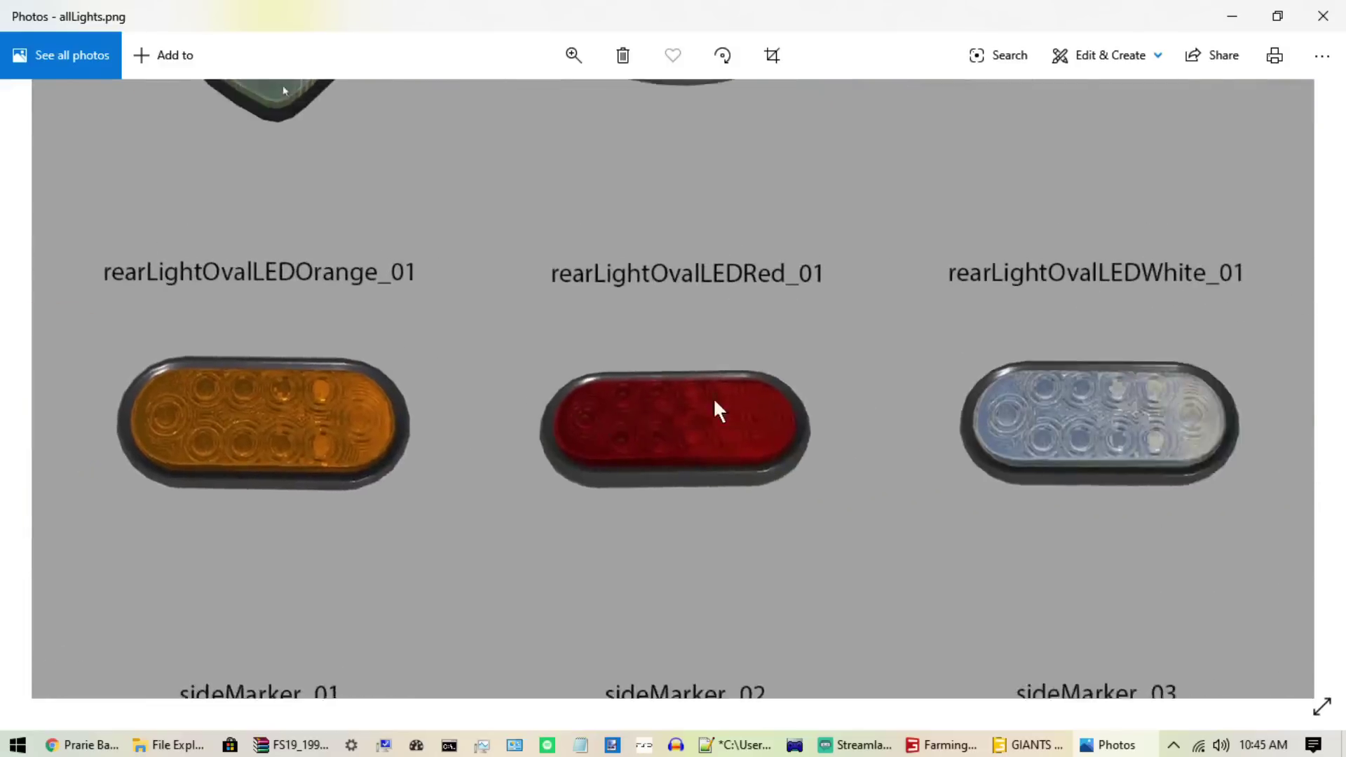
pyautogui.moveTo(1133, 358); pyautogui.dragTo(562, 352)
pyautogui.scroll(-4, 786, 338)
pyautogui.scroll(-3, 564, 352)
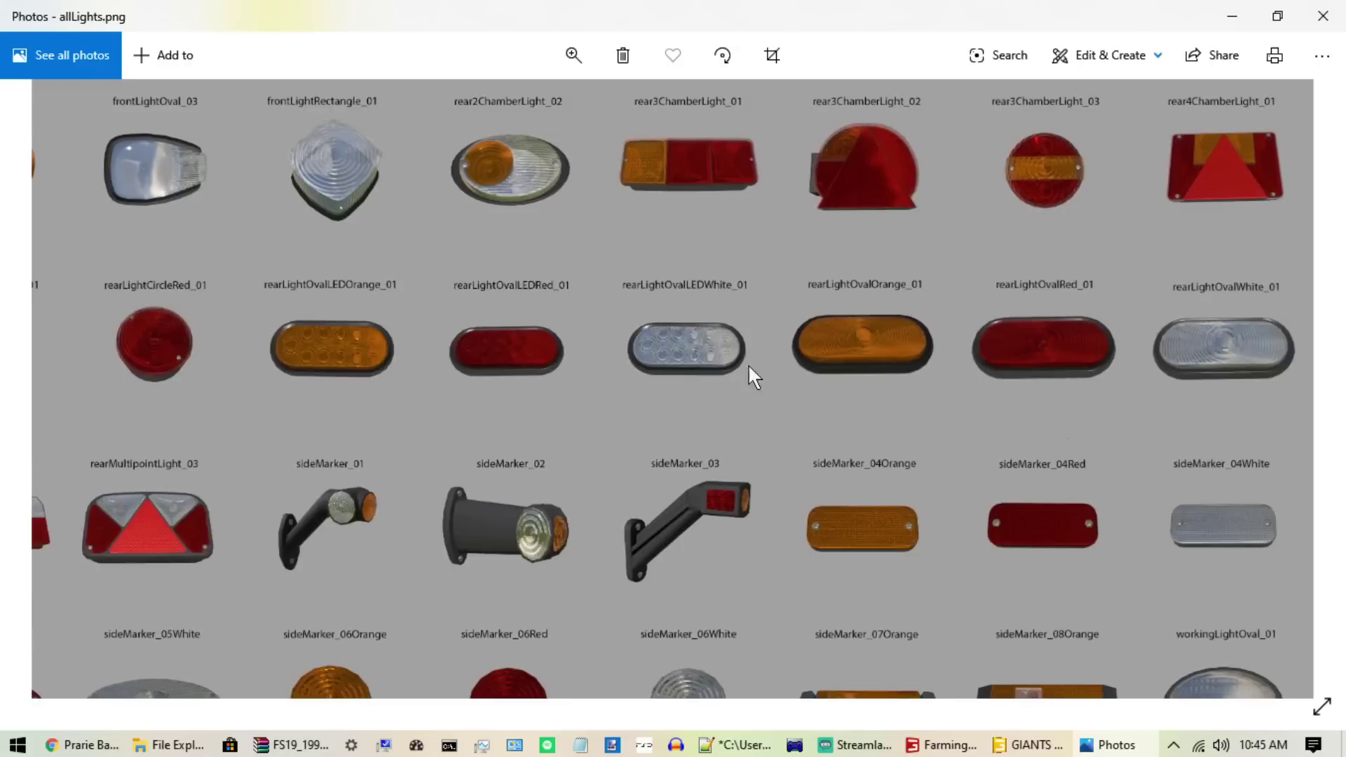
pyautogui.scroll(-3, 892, 364)
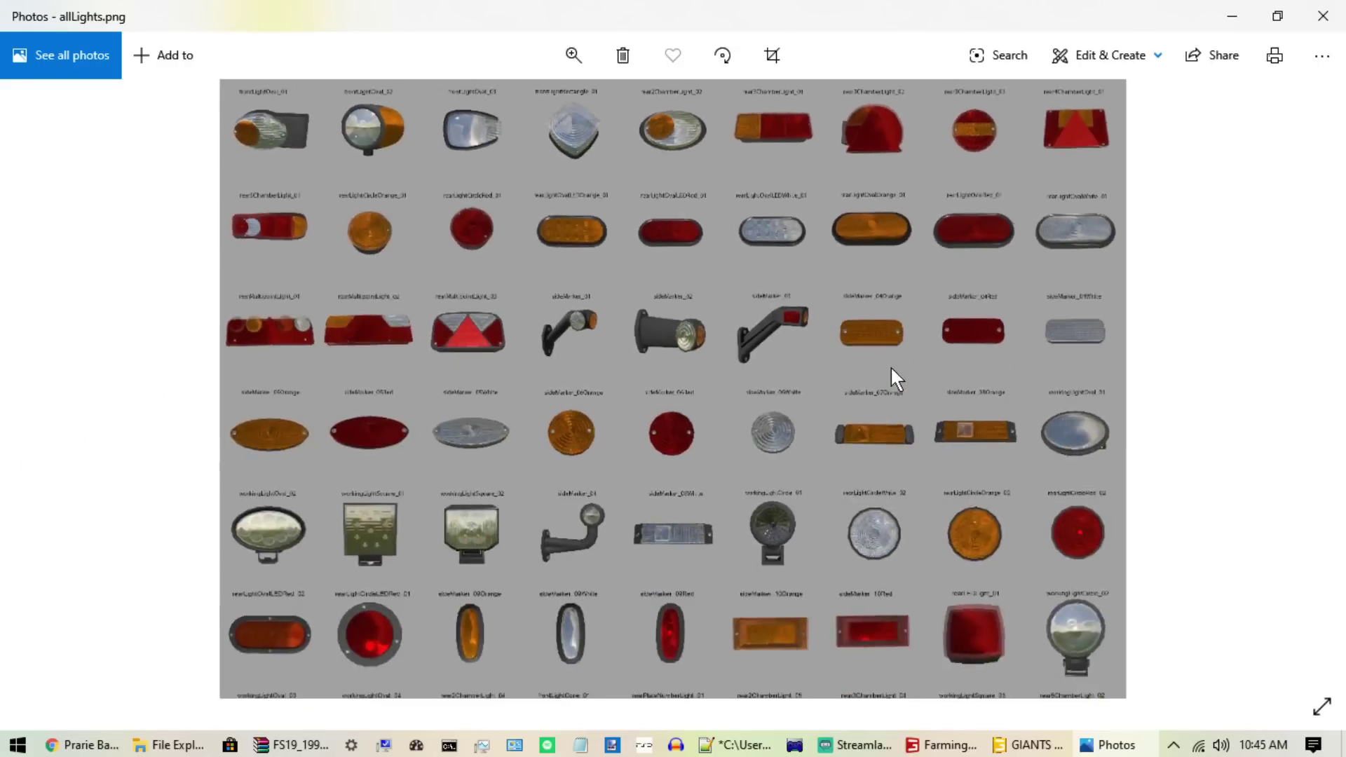
# Step: Compare the oval, circular and side marker lights in allLights.png to choose suitable models for the trailer
pyautogui.scroll(3, 835, 372)
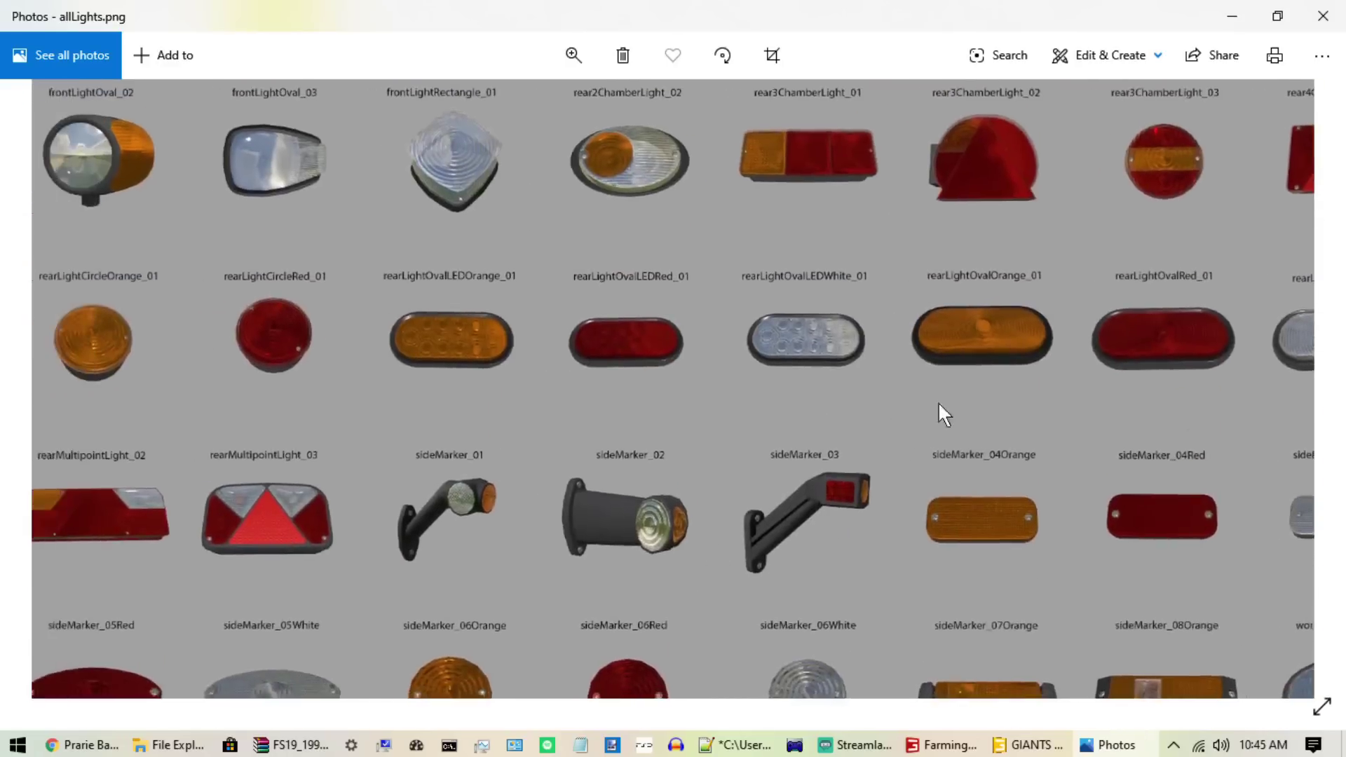
pyautogui.moveTo(939, 405); pyautogui.dragTo(1102, 405)
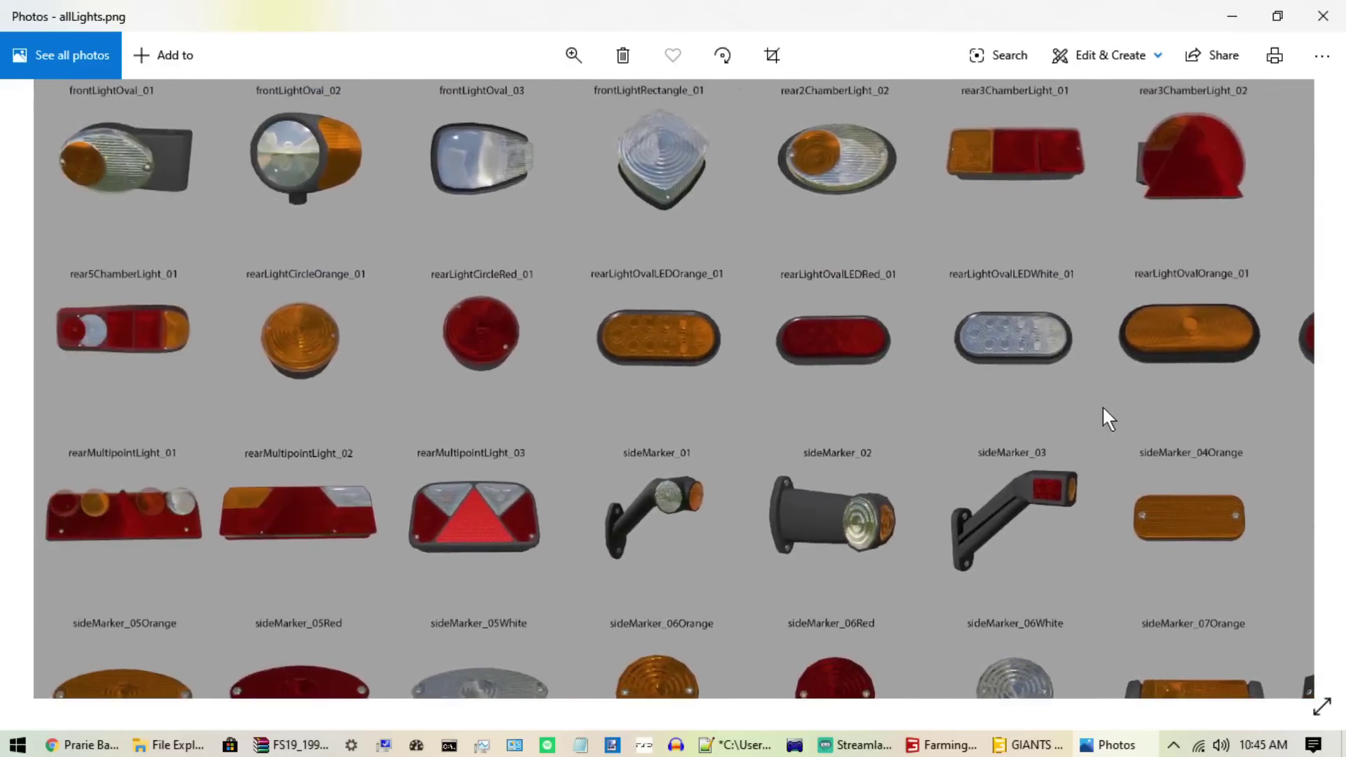
pyautogui.moveTo(791, 361); pyautogui.dragTo(460, 327)
pyautogui.moveTo(723, 290); pyautogui.dragTo(730, 406)
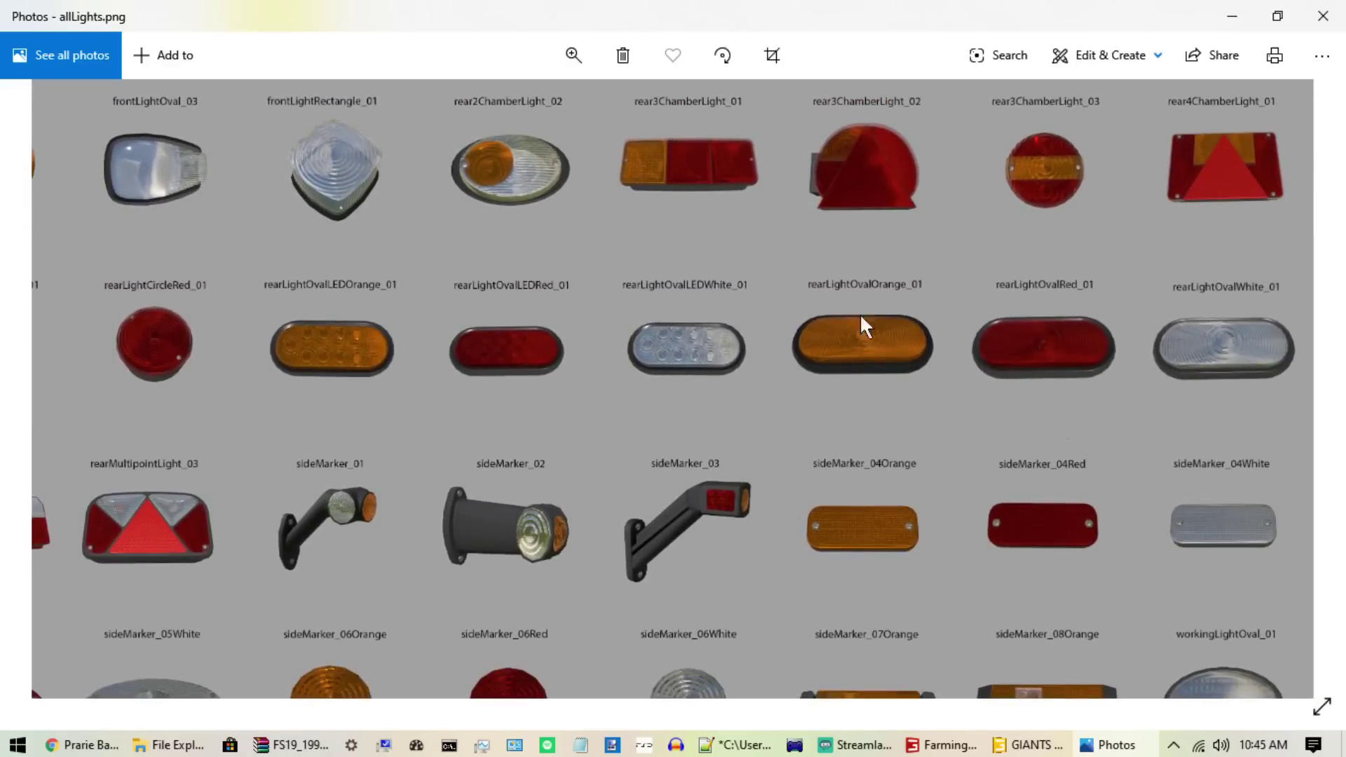
pyautogui.moveTo(554, 418); pyautogui.dragTo(796, 709)
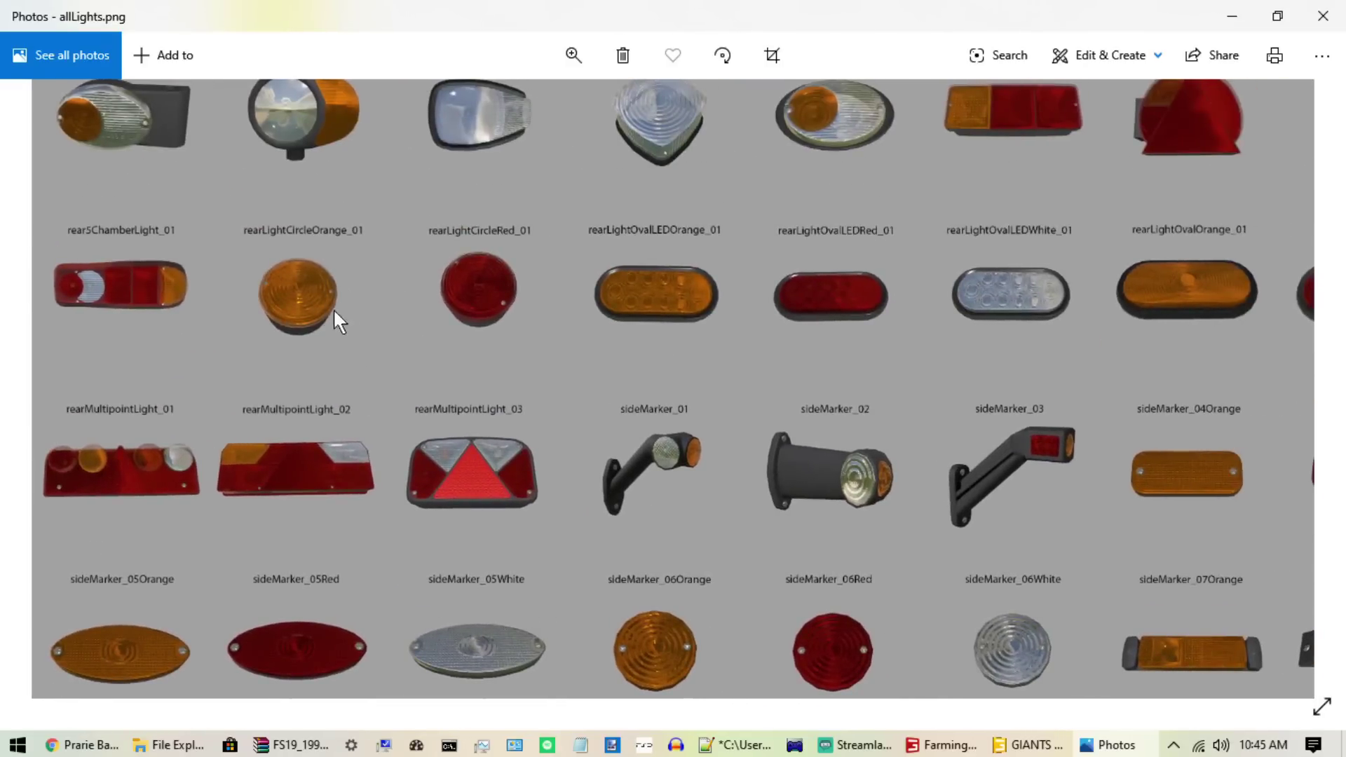
pyautogui.moveTo(334, 311); pyautogui.dragTo(1057, 227)
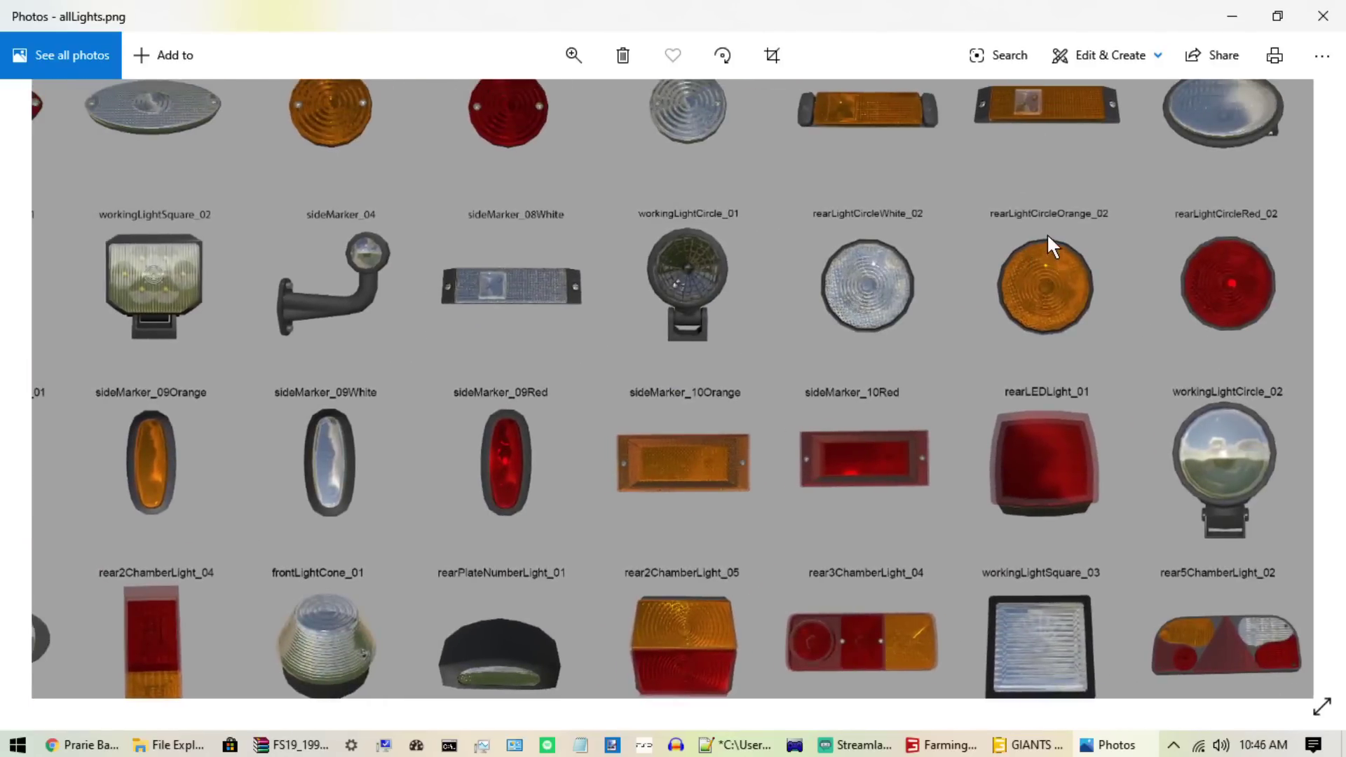
pyautogui.moveTo(1046, 233); pyautogui.dragTo(288, 465)
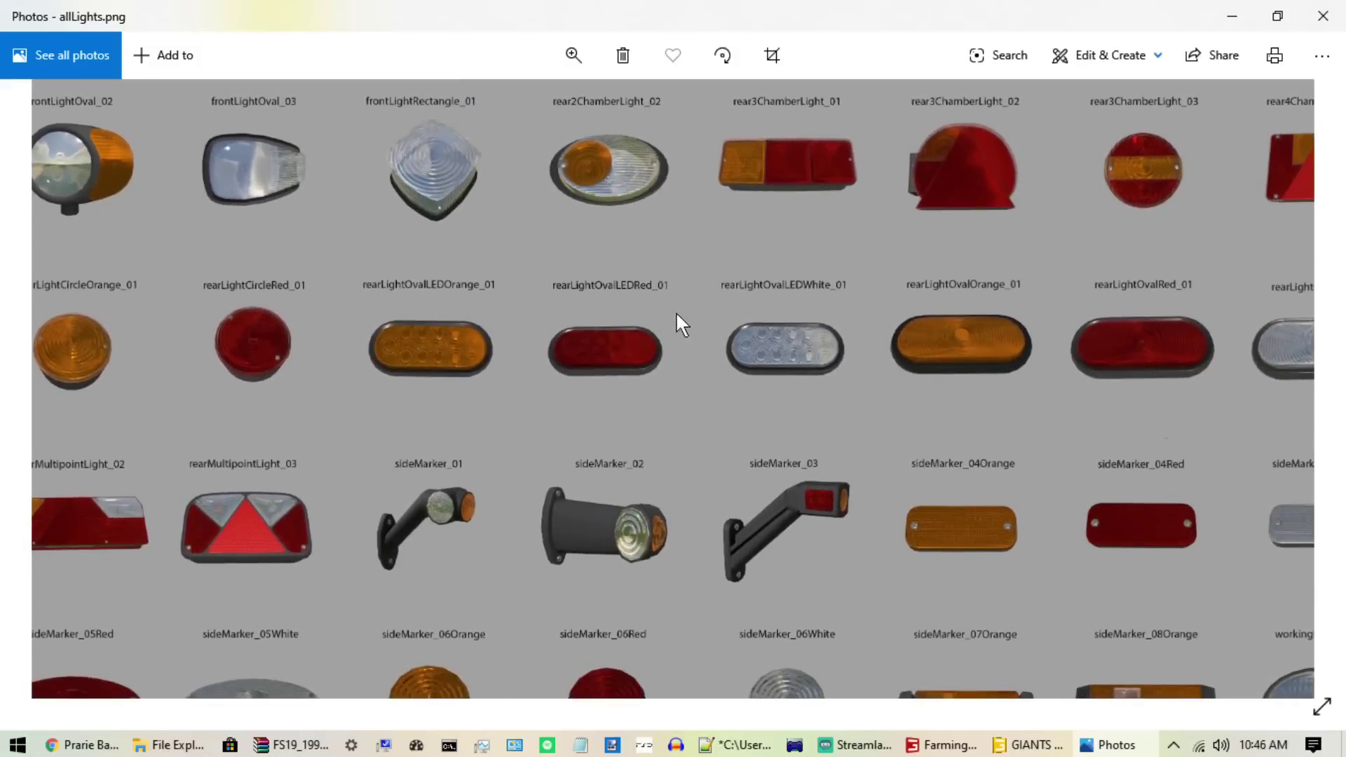
pyautogui.moveTo(1164, 302); pyautogui.dragTo(1056, 333)
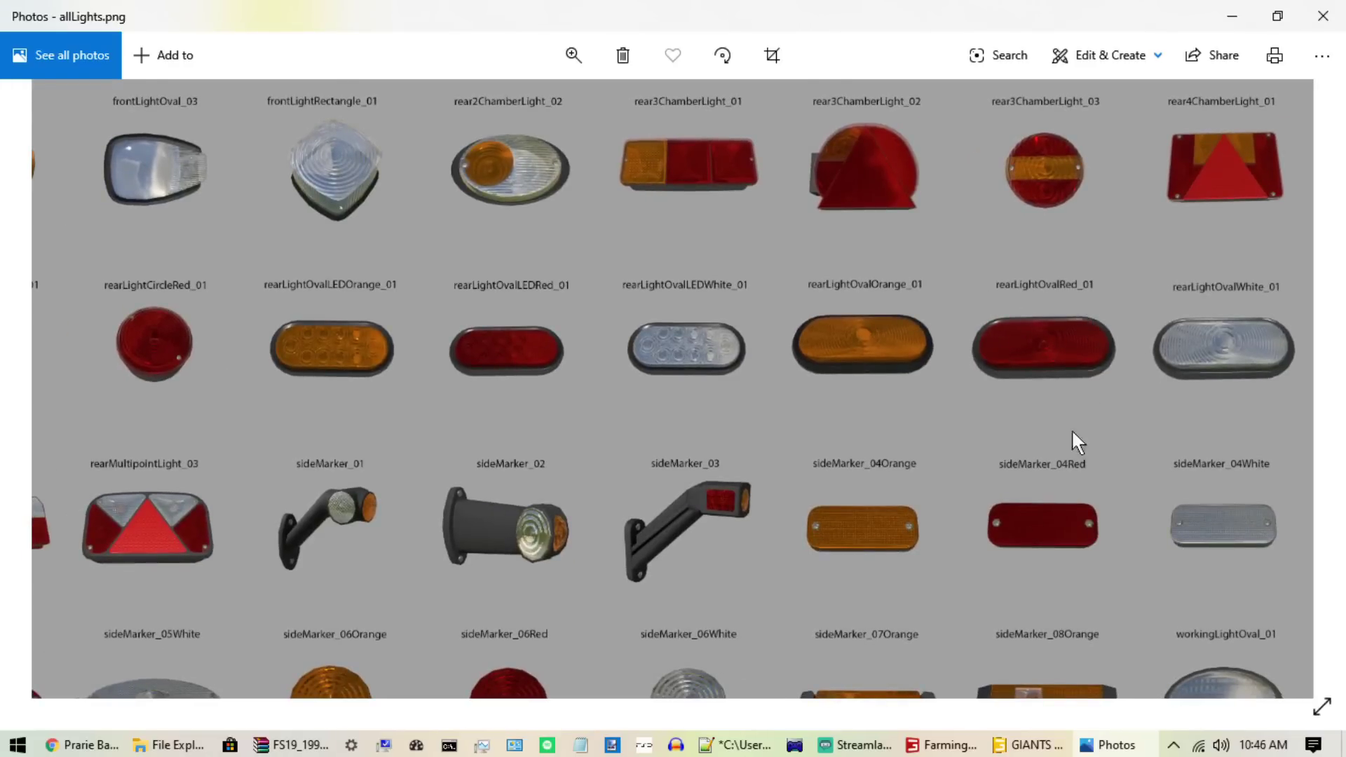
# Step: Switch to GIANTS Editor and import rearLightOvalRed_01.i3d from the lizard lights folder, checking the model against allLights.png
pyautogui.click(1029, 745)
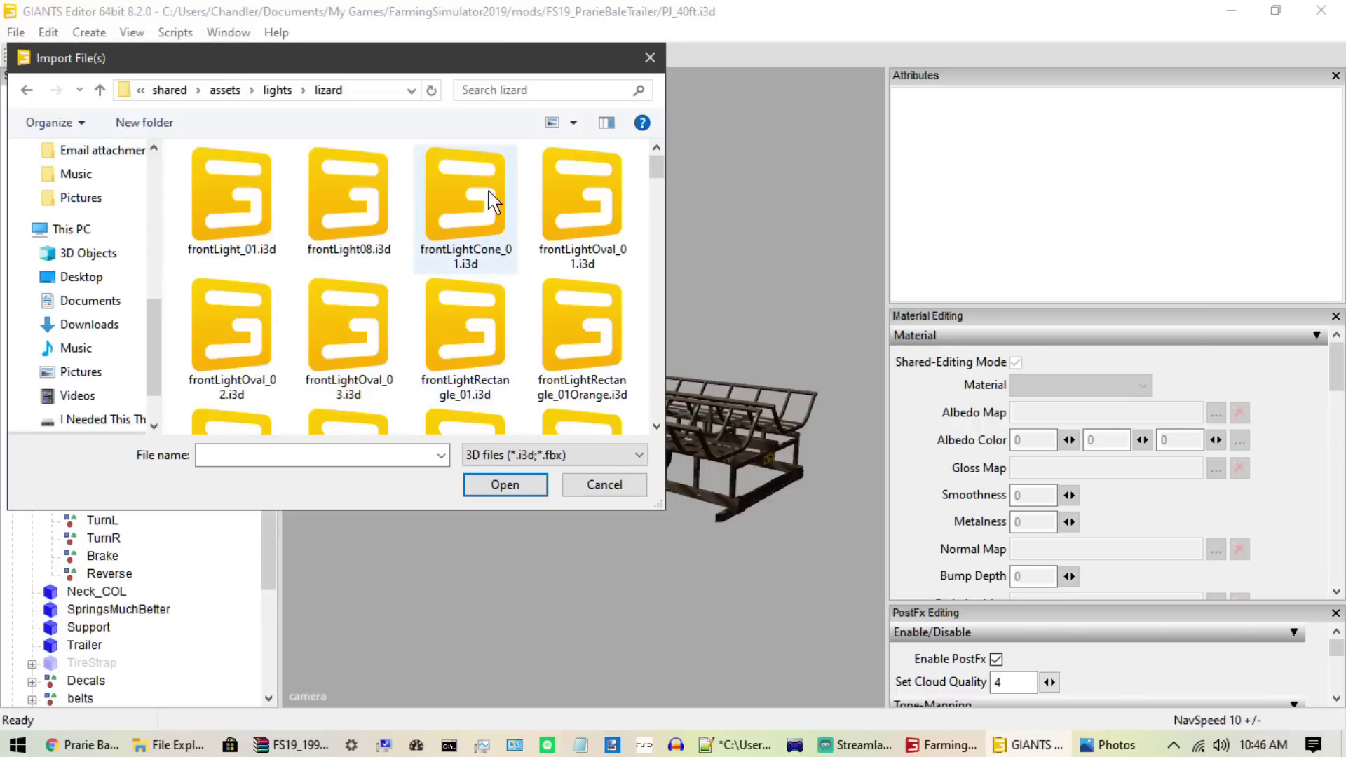
pyautogui.scroll(-5, 455, 252)
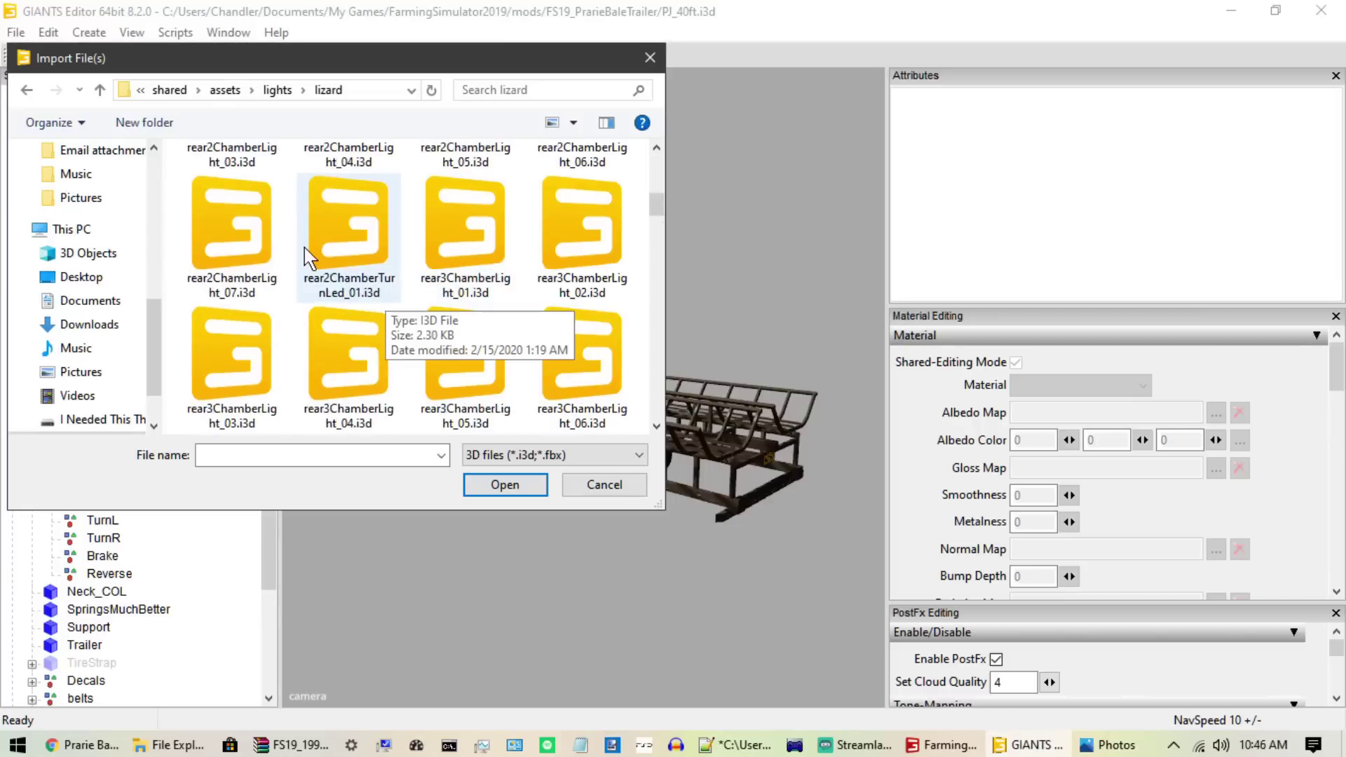
pyautogui.scroll(-3, 455, 291)
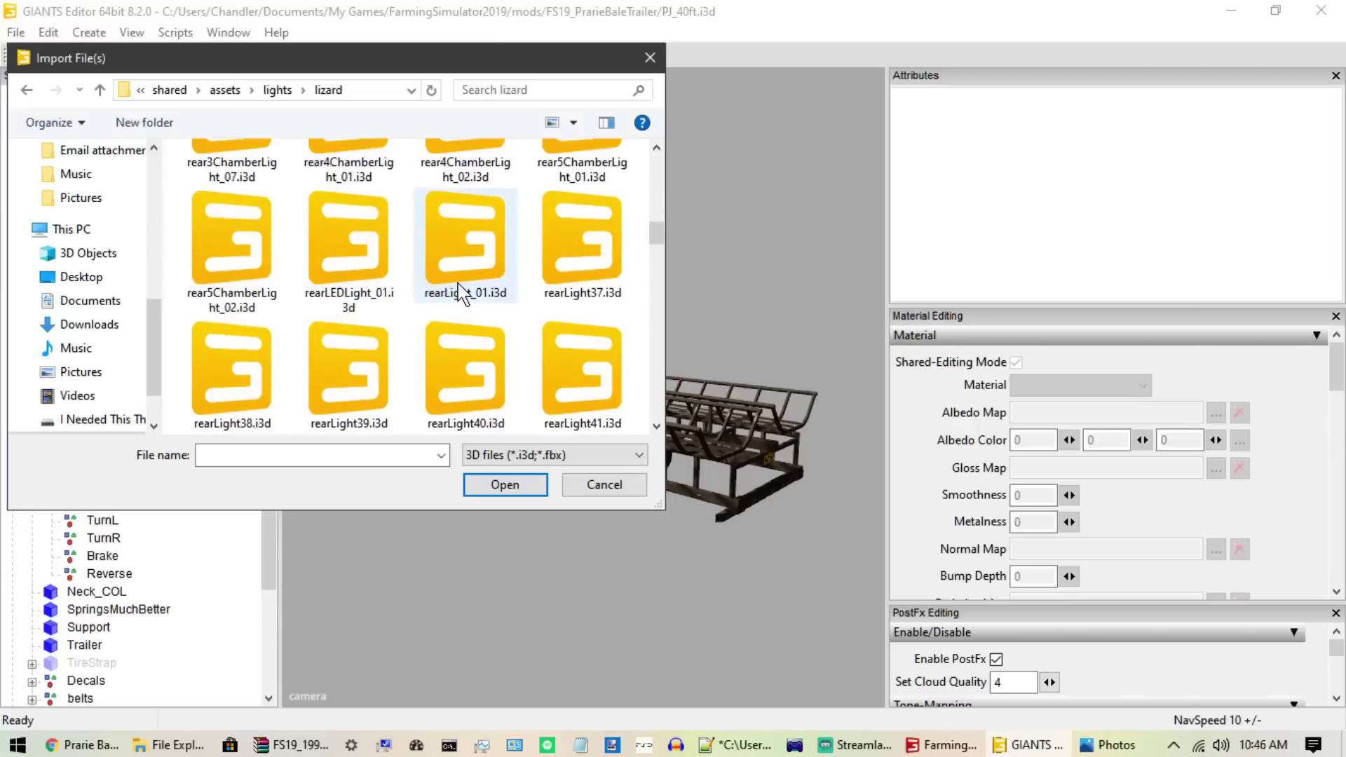
pyautogui.scroll(-3, 470, 312)
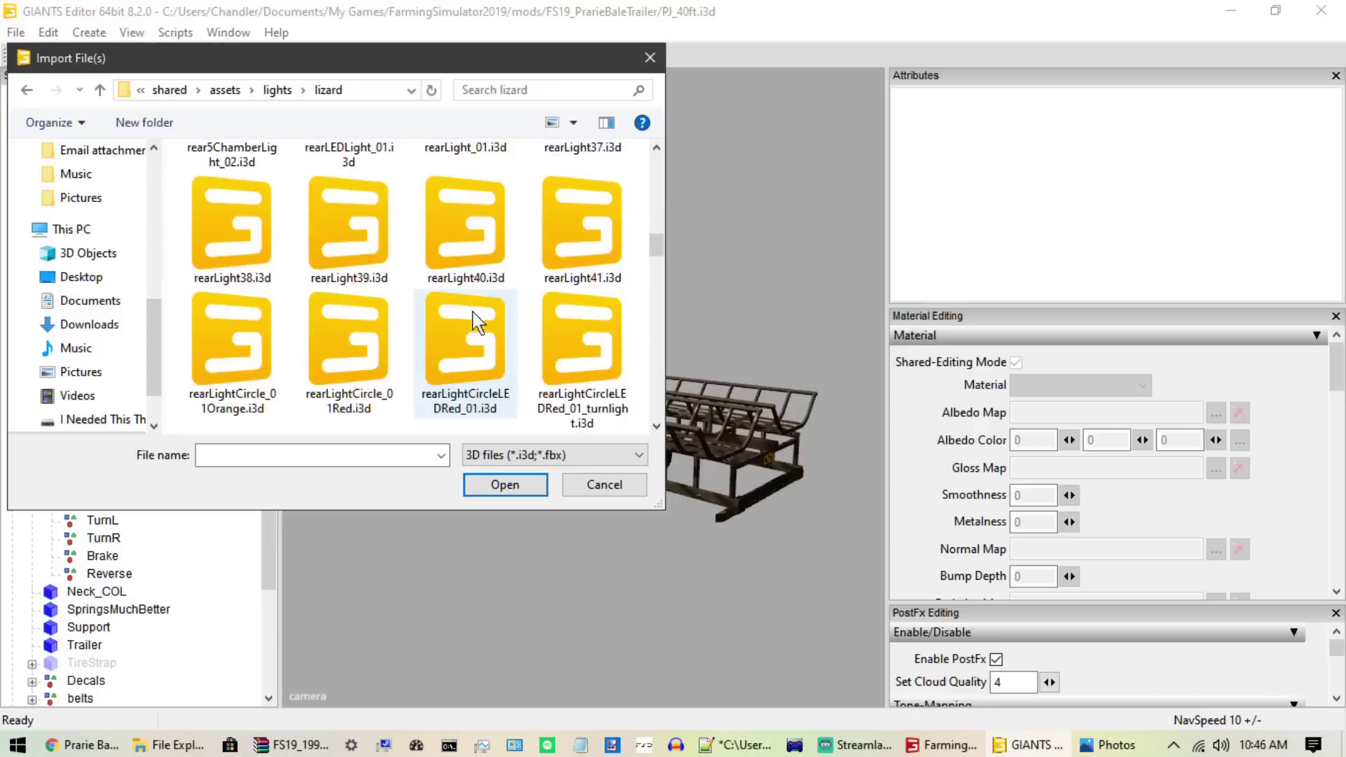
pyautogui.scroll(-2, 339, 325)
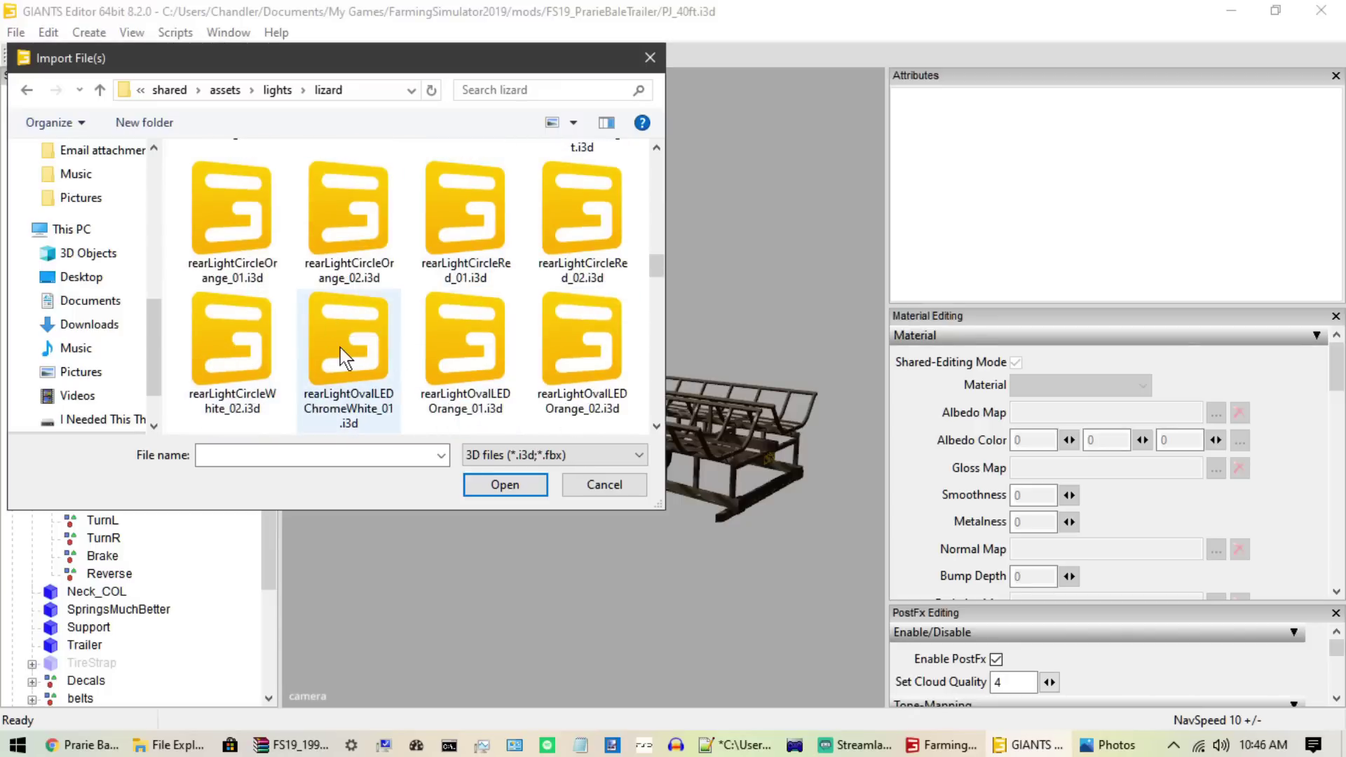
pyautogui.scroll(-1, 563, 344)
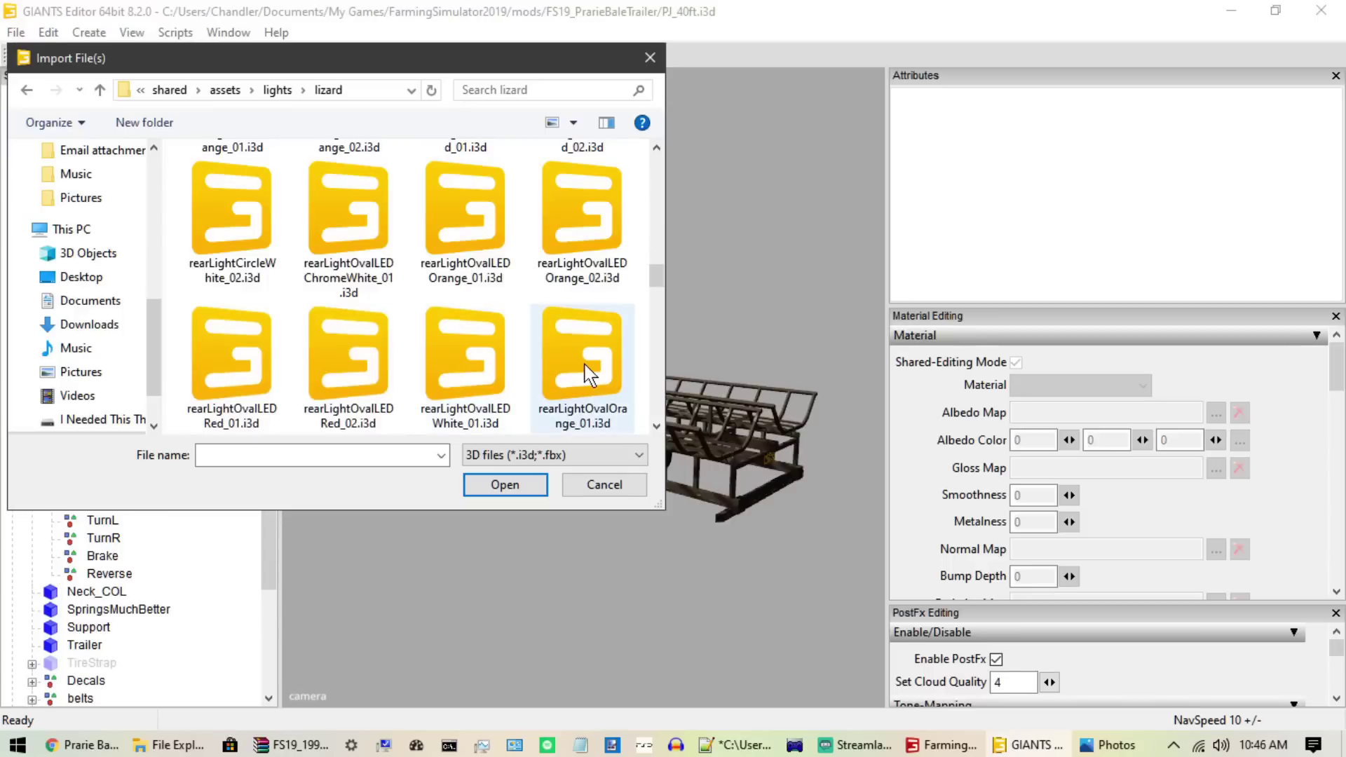
pyautogui.scroll(-1, 435, 361)
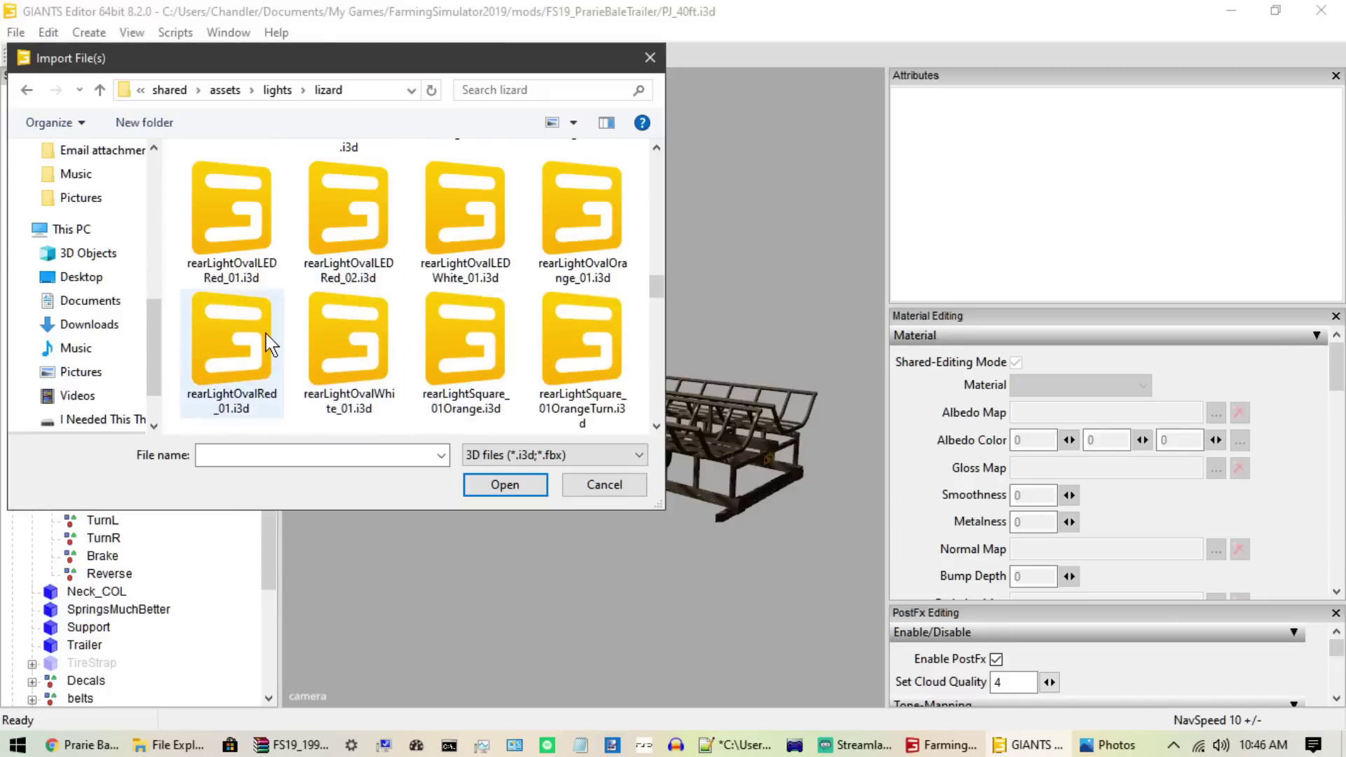
pyautogui.click(1119, 749)
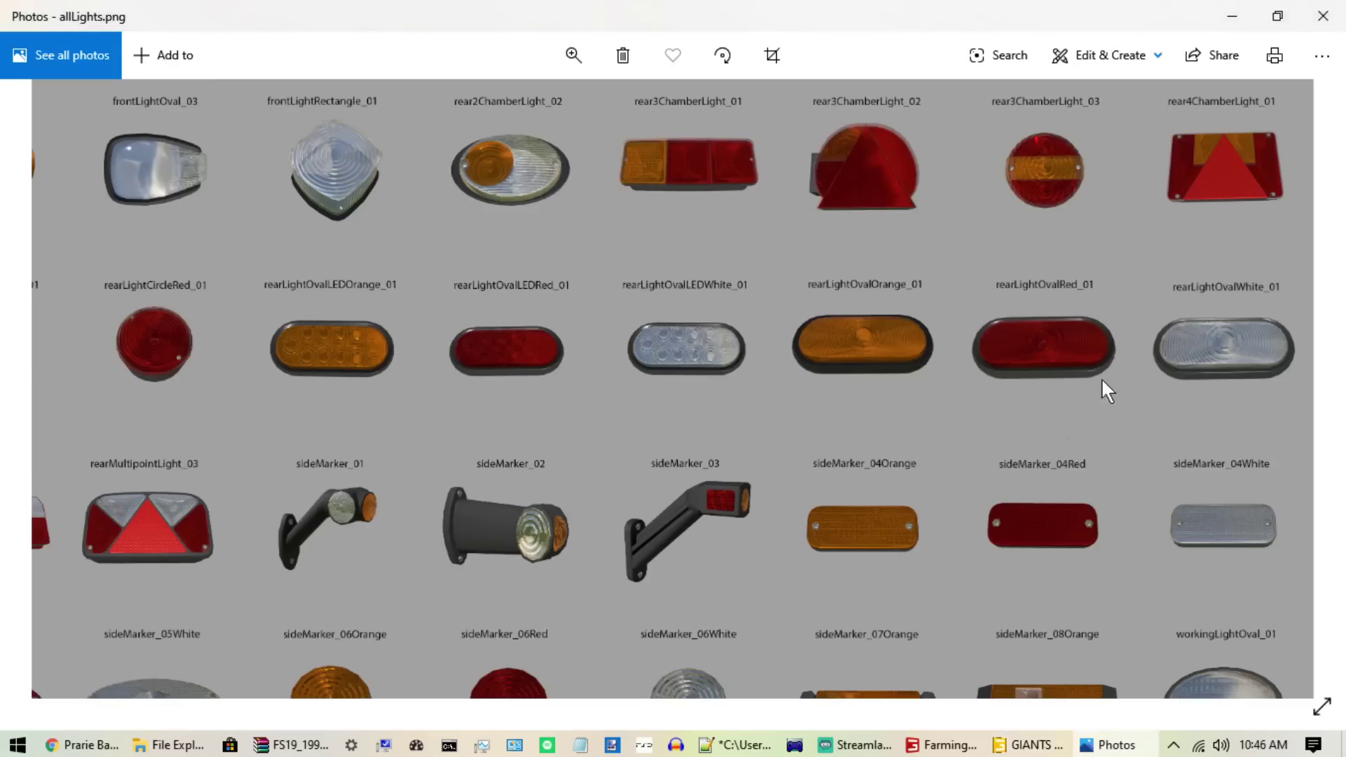
pyautogui.click(1110, 748)
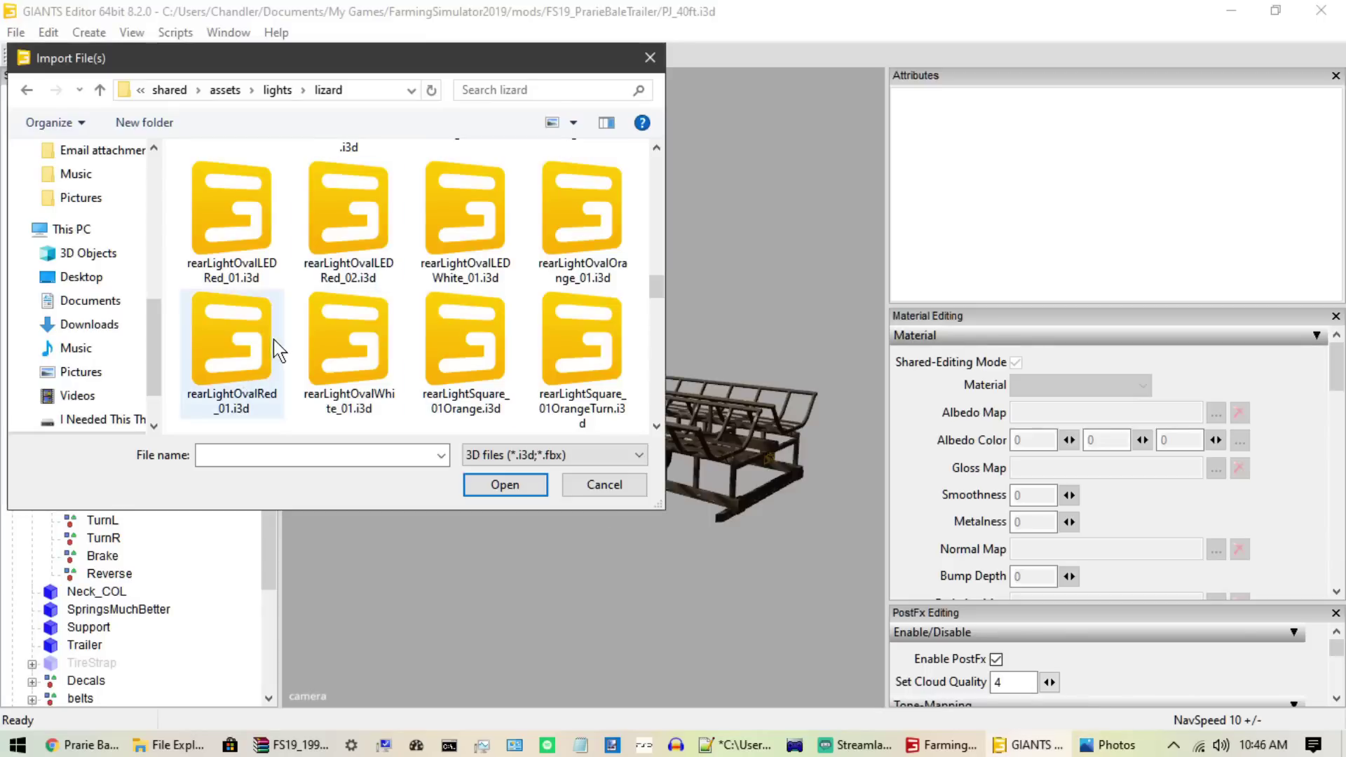
pyautogui.doubleClick(232, 366)
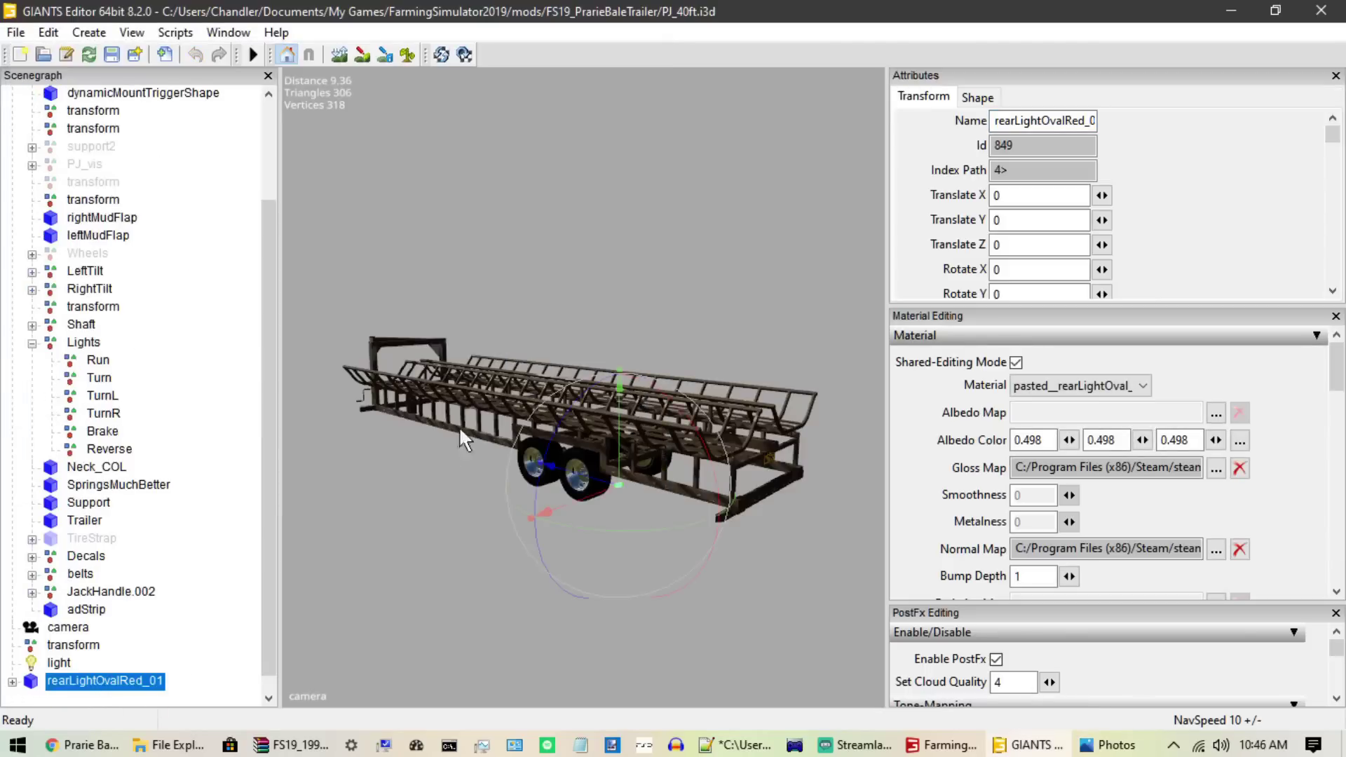
# Step: Inspect the imported red oval light up close and delete the Run group from Lights
pyautogui.press('f')
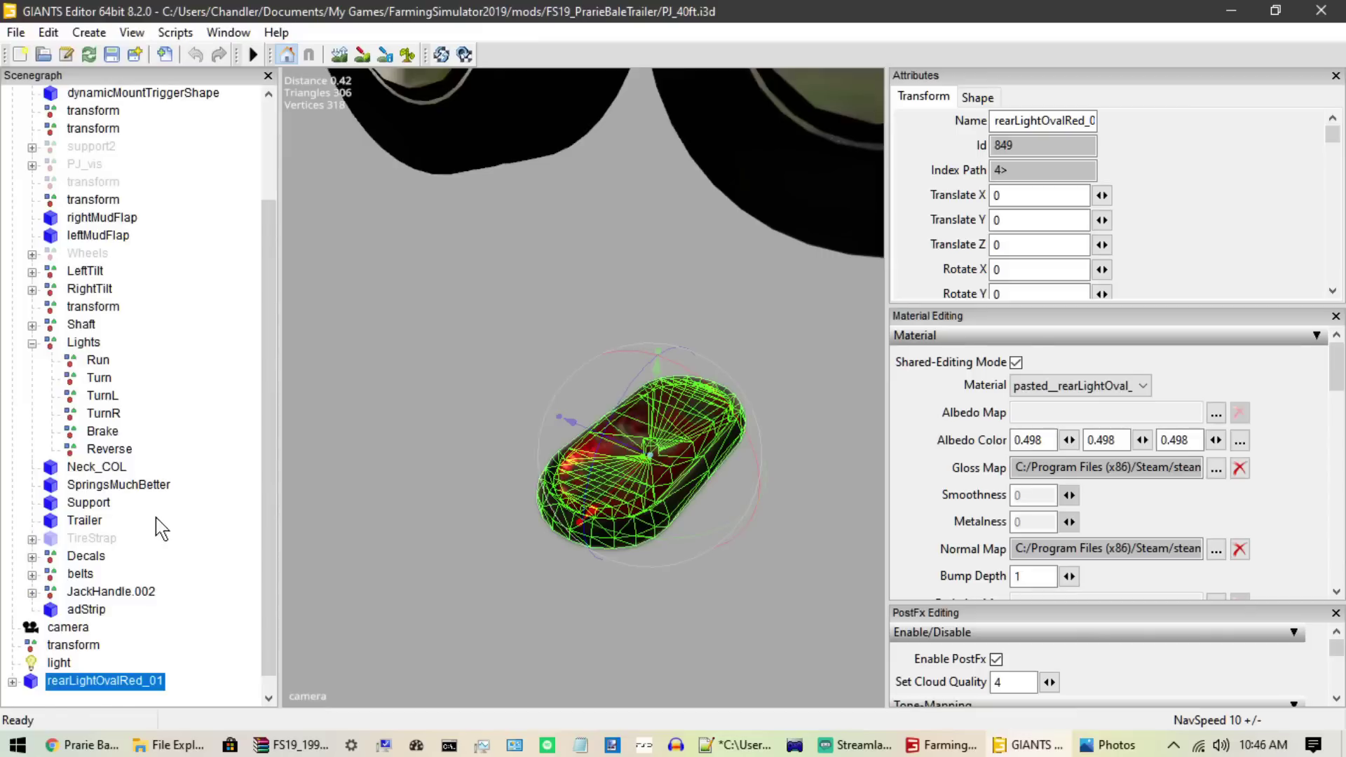
pyautogui.click(342, 534)
pyautogui.click(158, 682)
pyautogui.scroll(-5, 468, 496)
pyautogui.scroll(-2, 469, 497)
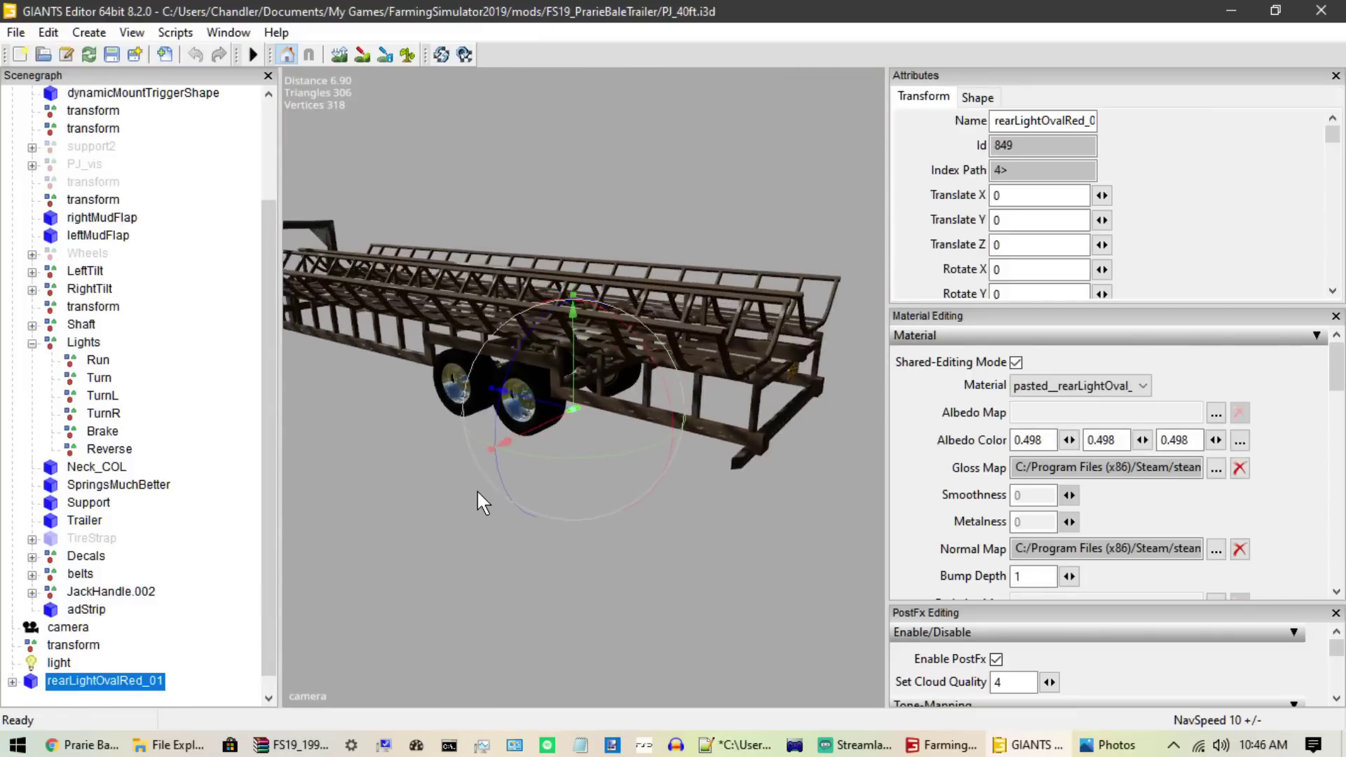
pyautogui.click(99, 360)
pyautogui.press('Delete')
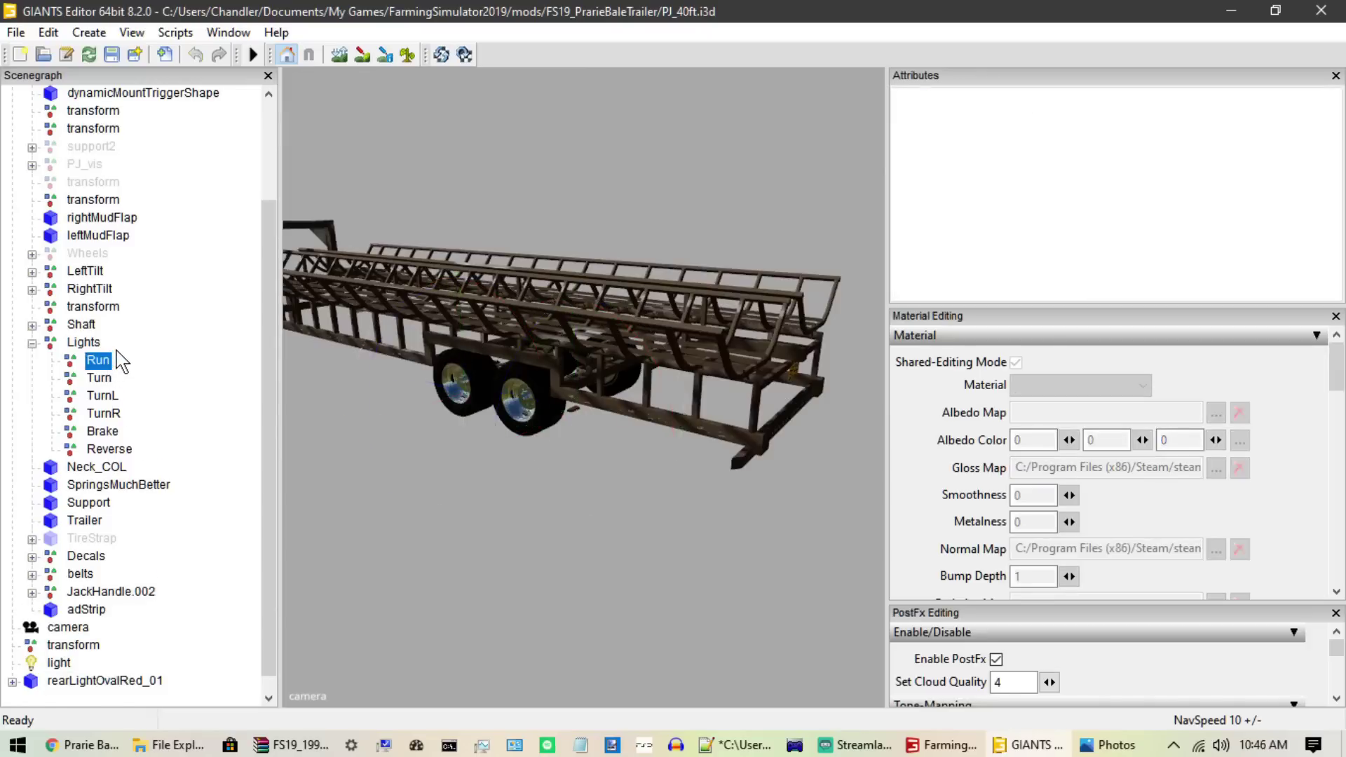
# Step: Move rearLightOvalRed_01 from the scene root into the Brake group under Lights
pyautogui.click(103, 415)
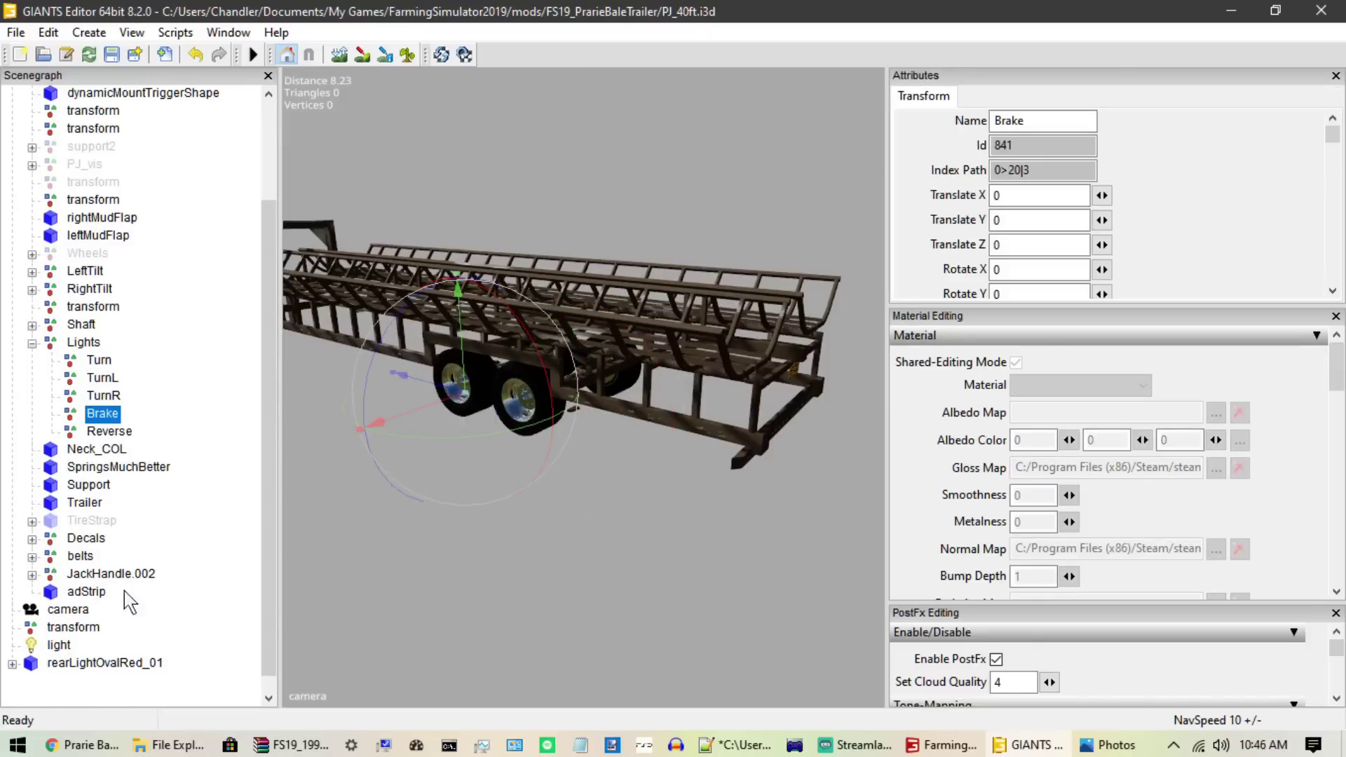
pyautogui.click(112, 663)
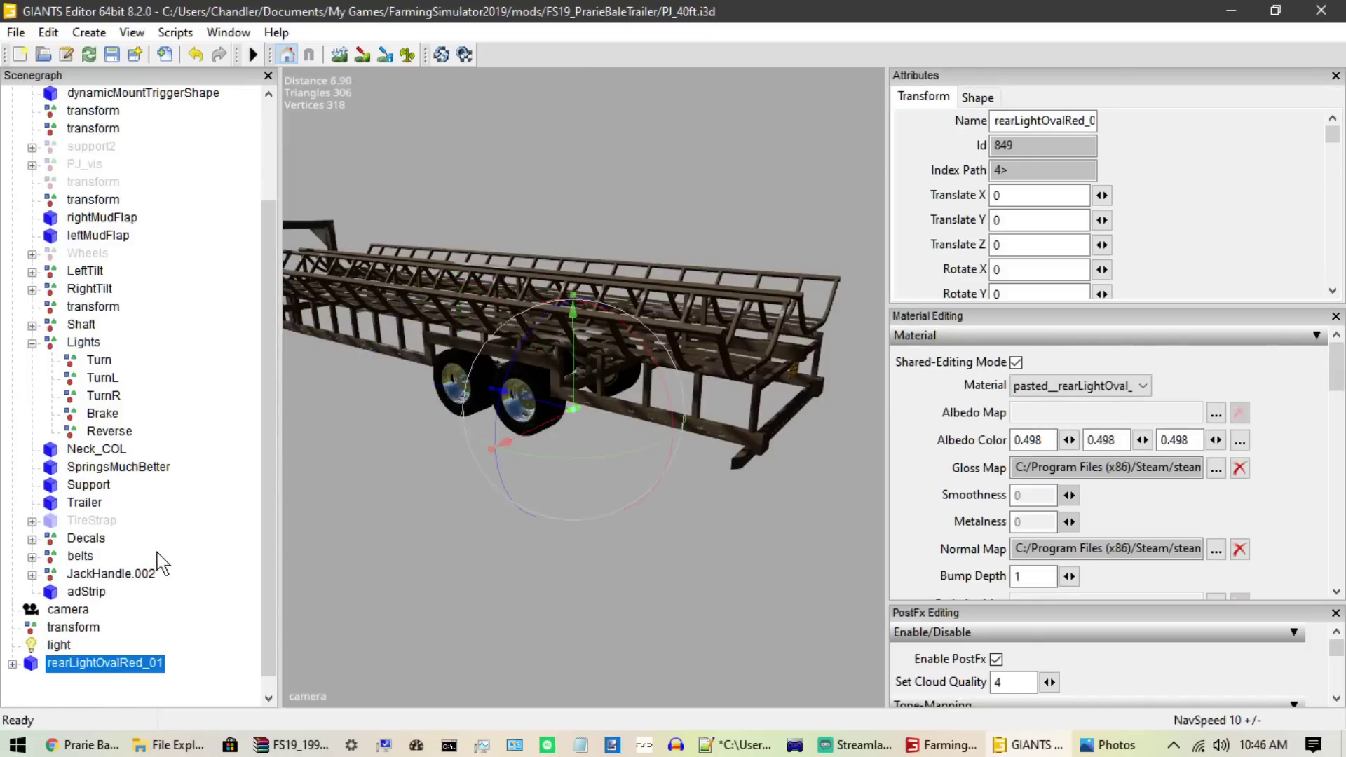
pyautogui.press('Delete')
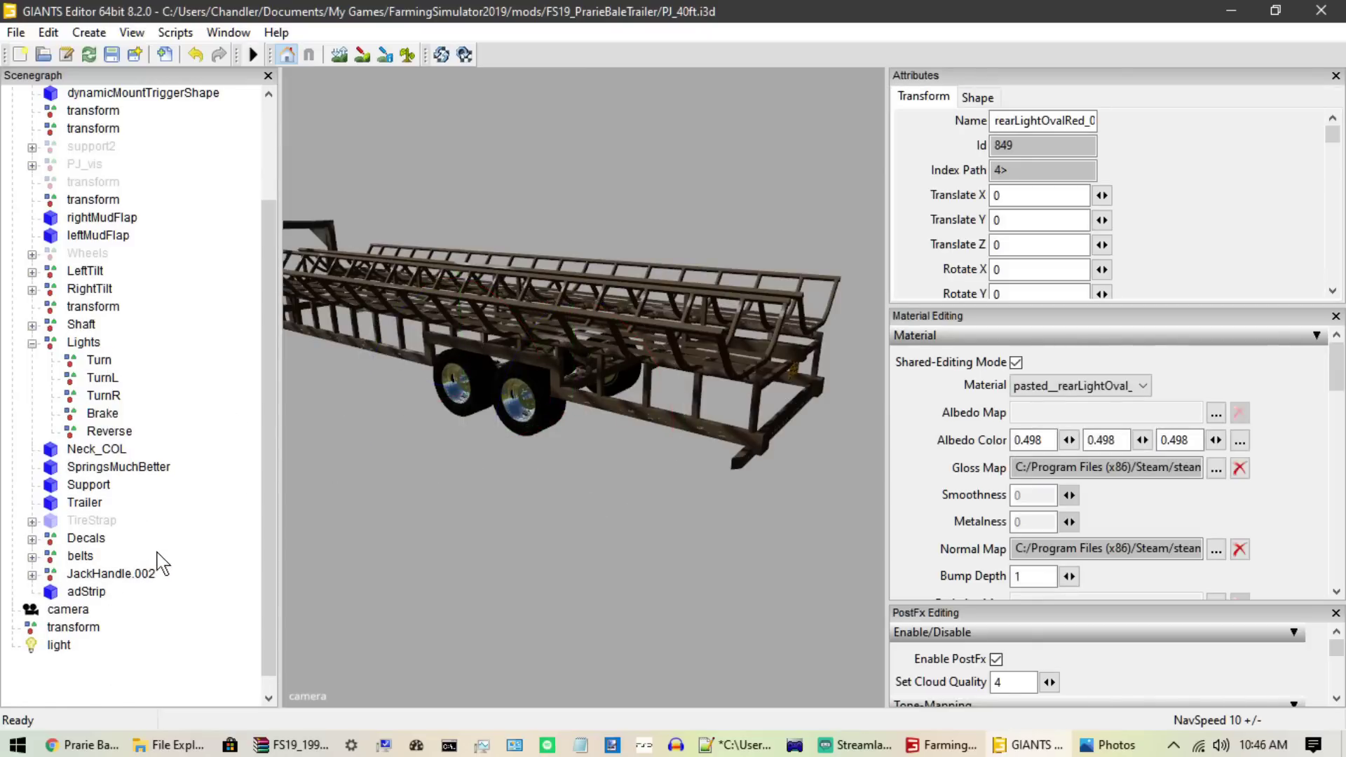
pyautogui.click(105, 414)
pyautogui.hotkey('ctrl', 'v')
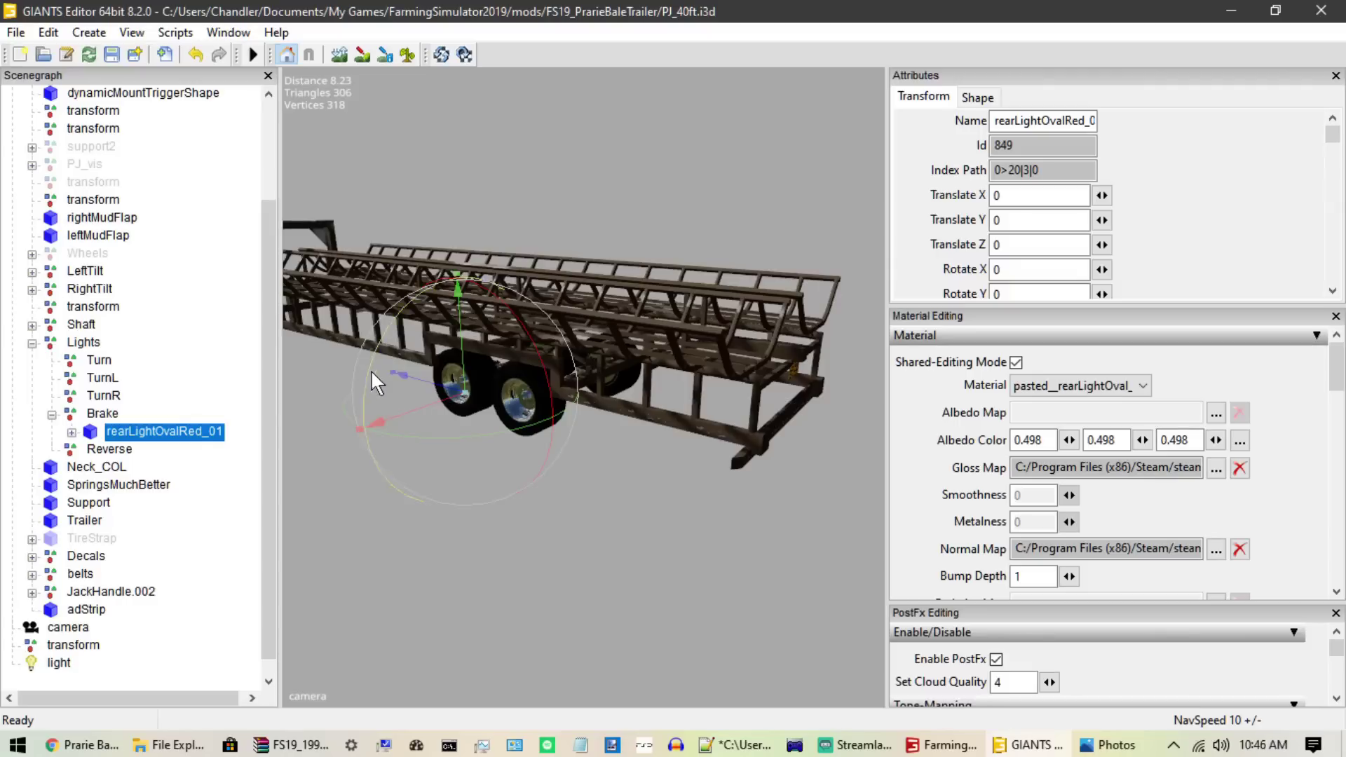
# Step: Move the red oval light to the trailer's rear end near the license plate, at about Y 1.019 and Z -4.634
pyautogui.moveTo(465, 343); pyautogui.dragTo(806, 386)
pyautogui.hotkey('ctrl', 'z')
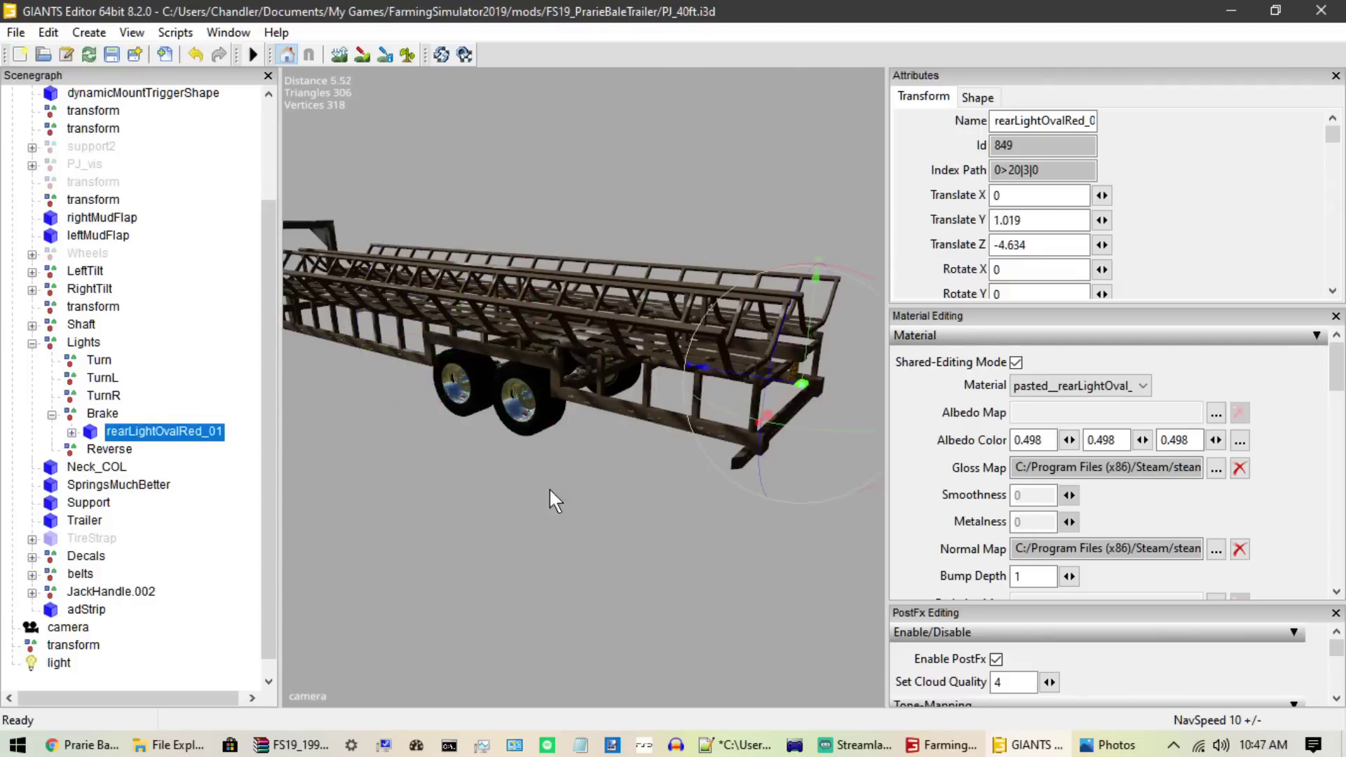
pyautogui.scroll(10, 549, 486)
pyautogui.scroll(-5, 630, 469)
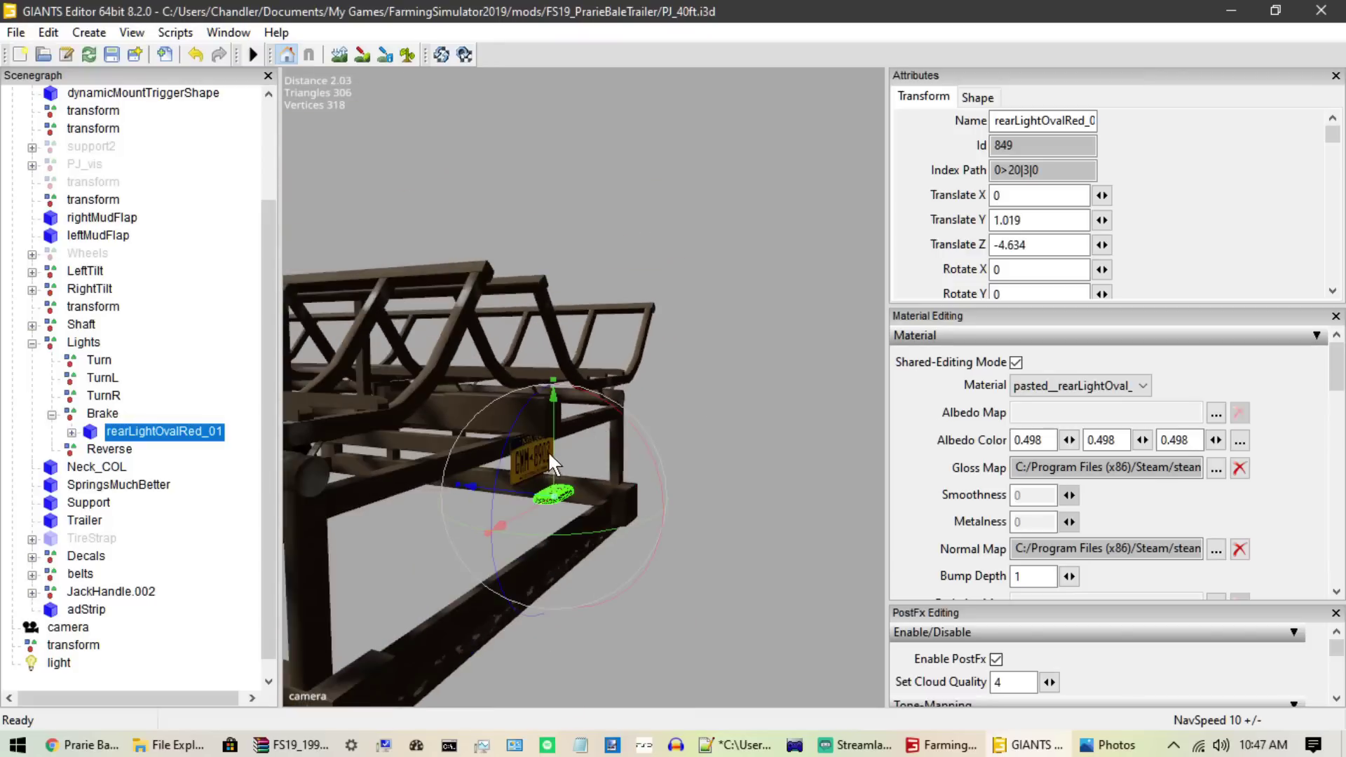
pyautogui.moveTo(548, 451); pyautogui.dragTo(506, 593)
pyautogui.moveTo(503, 579); pyautogui.dragTo(621, 503, button='middle')
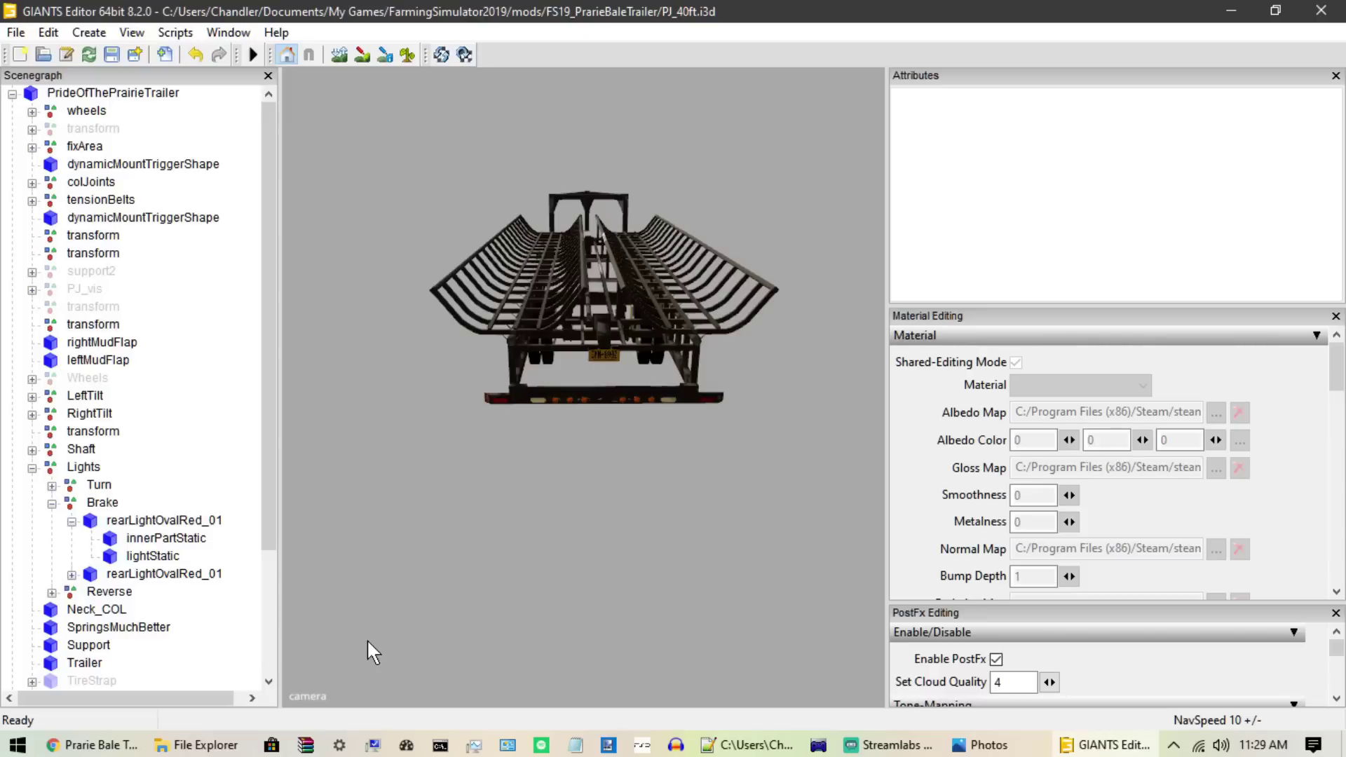
# Step: Hide the TurnL and TurnR groups and both rearLightOvalWhite_01 reverse lights, keeping the brake lights shown
pyautogui.click(52, 504)
pyautogui.click(52, 485)
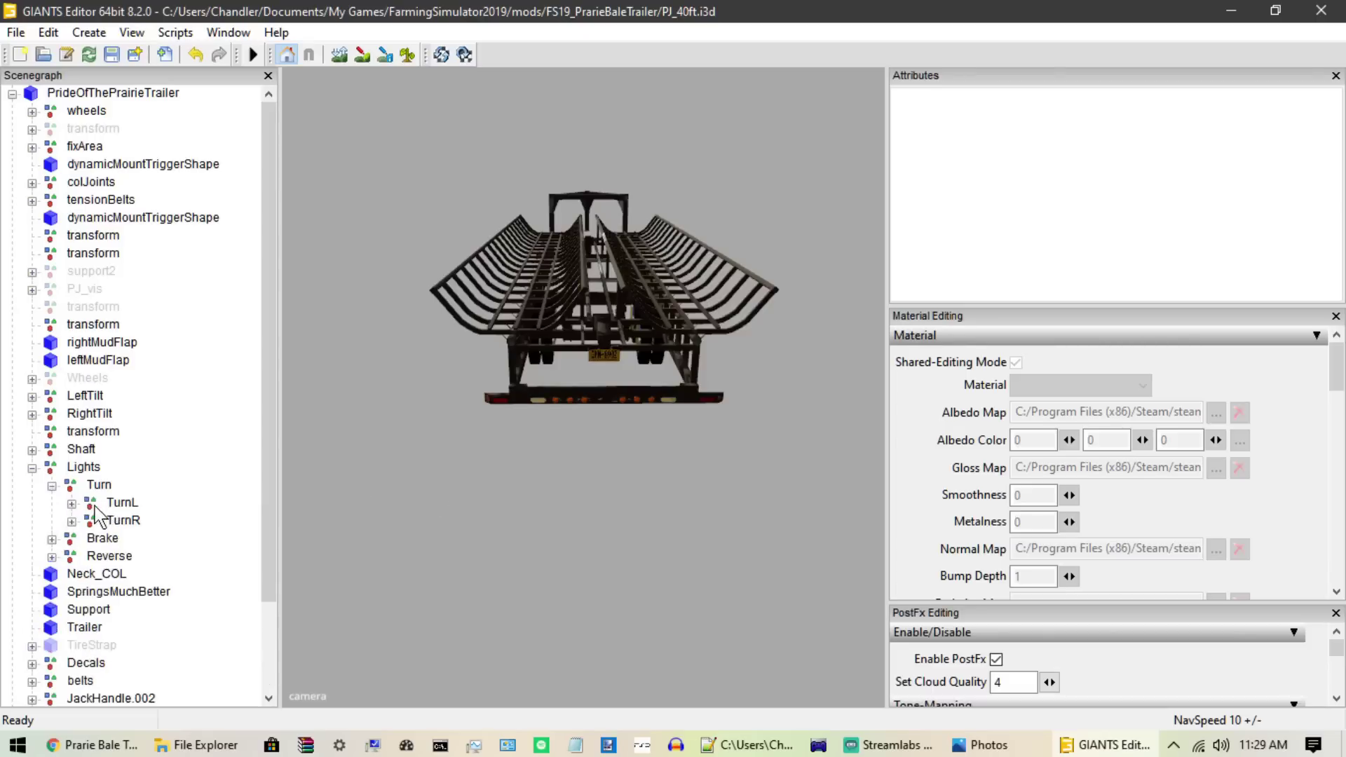
pyautogui.click(112, 503)
pyautogui.keyDown('ctrl'); pyautogui.click(119, 522); pyautogui.keyUp('ctrl')
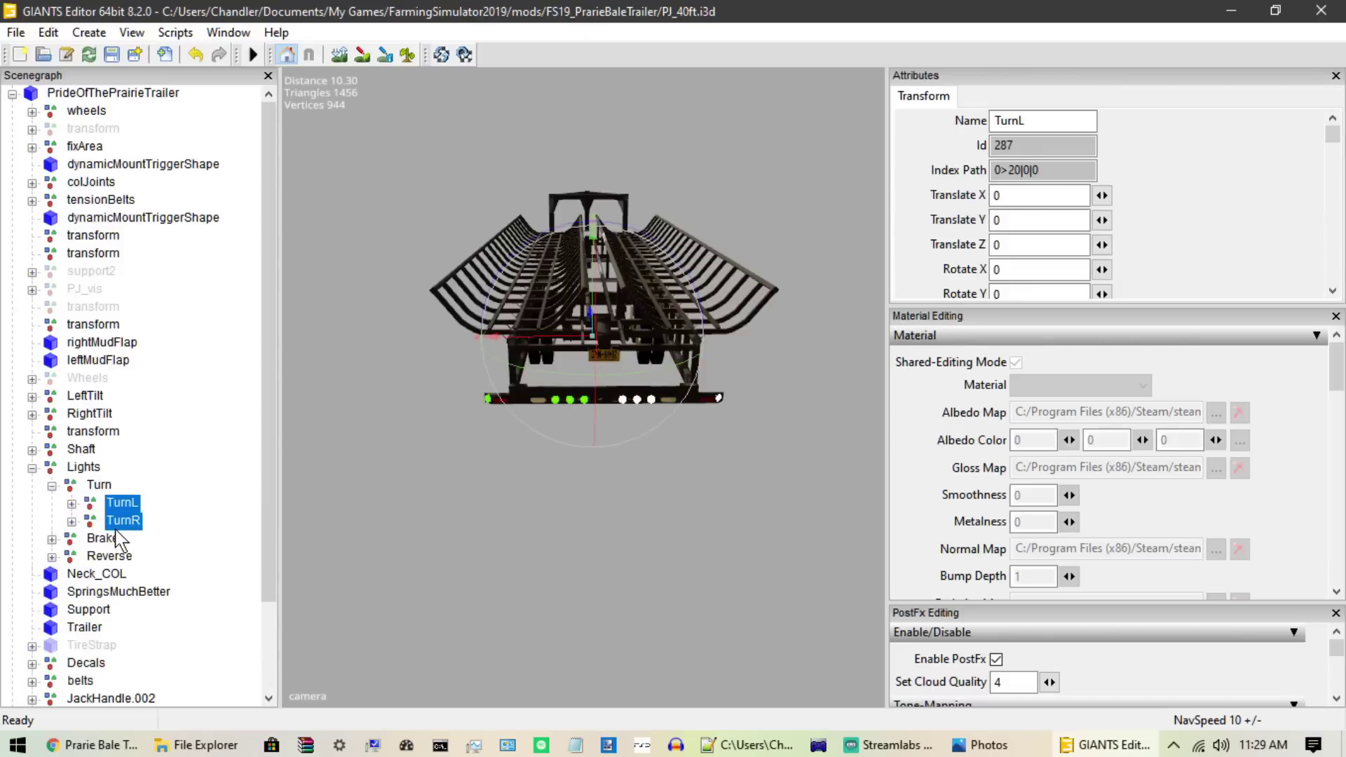
pyautogui.click(53, 558)
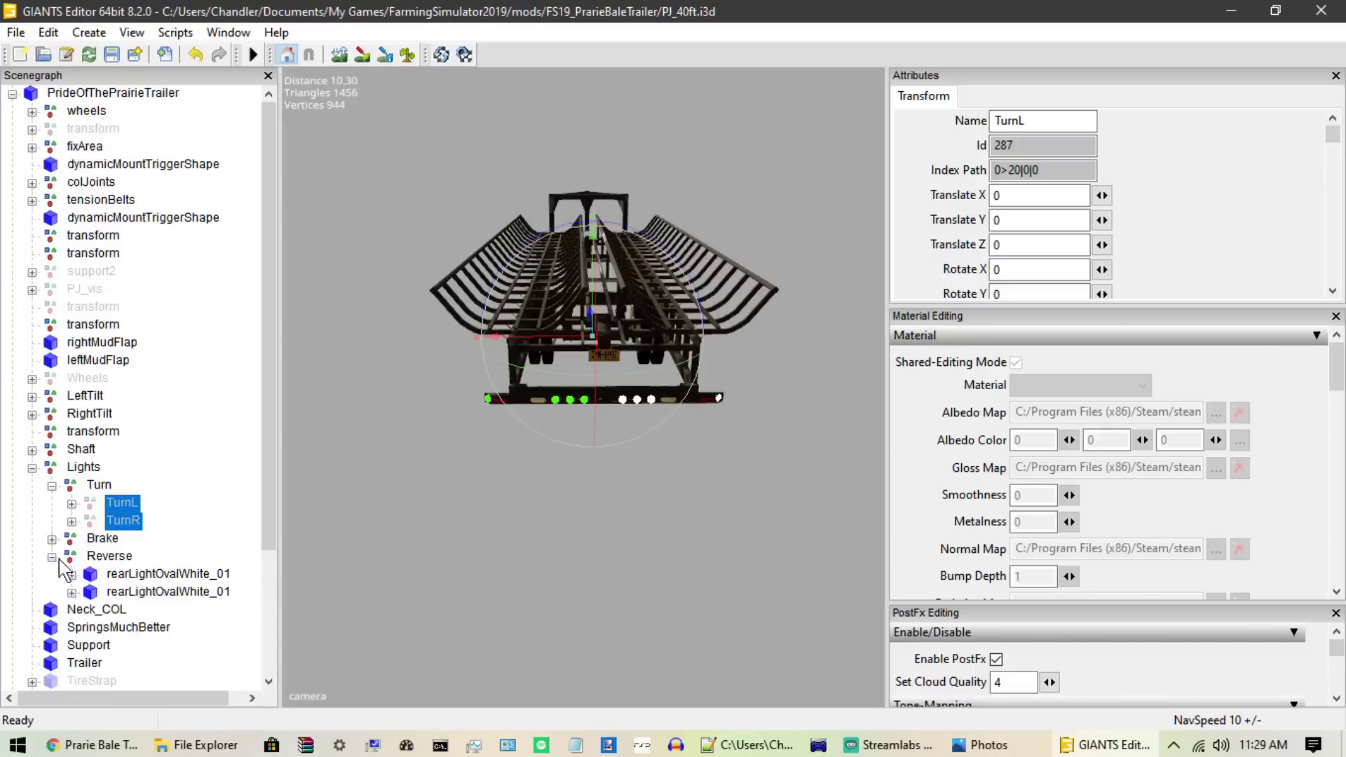
pyautogui.click(109, 574)
pyautogui.keyDown('ctrl'); pyautogui.click(114, 593); pyautogui.keyUp('ctrl')
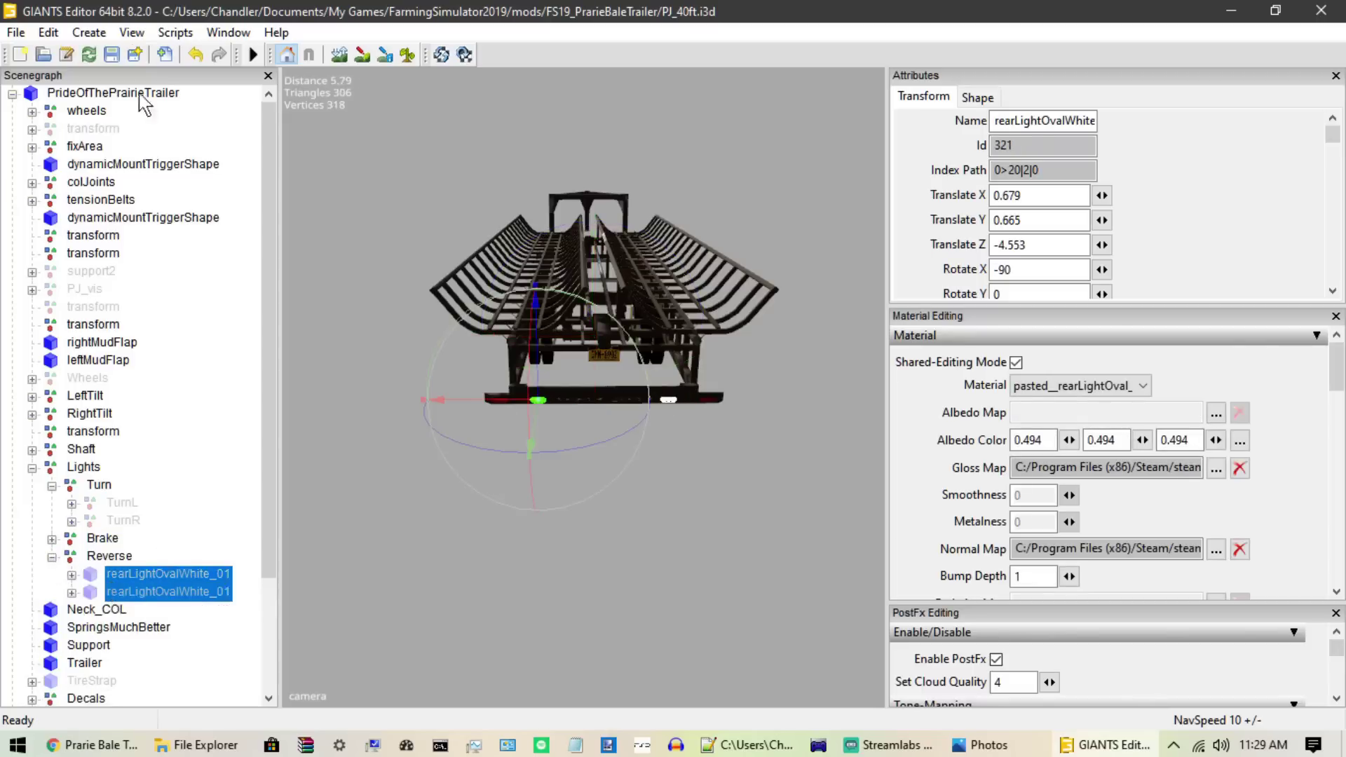
# Step: Rotate the scene's light object so that it illuminates the rear of the trailer
pyautogui.scroll(-3, 140, 378)
pyautogui.click(58, 663)
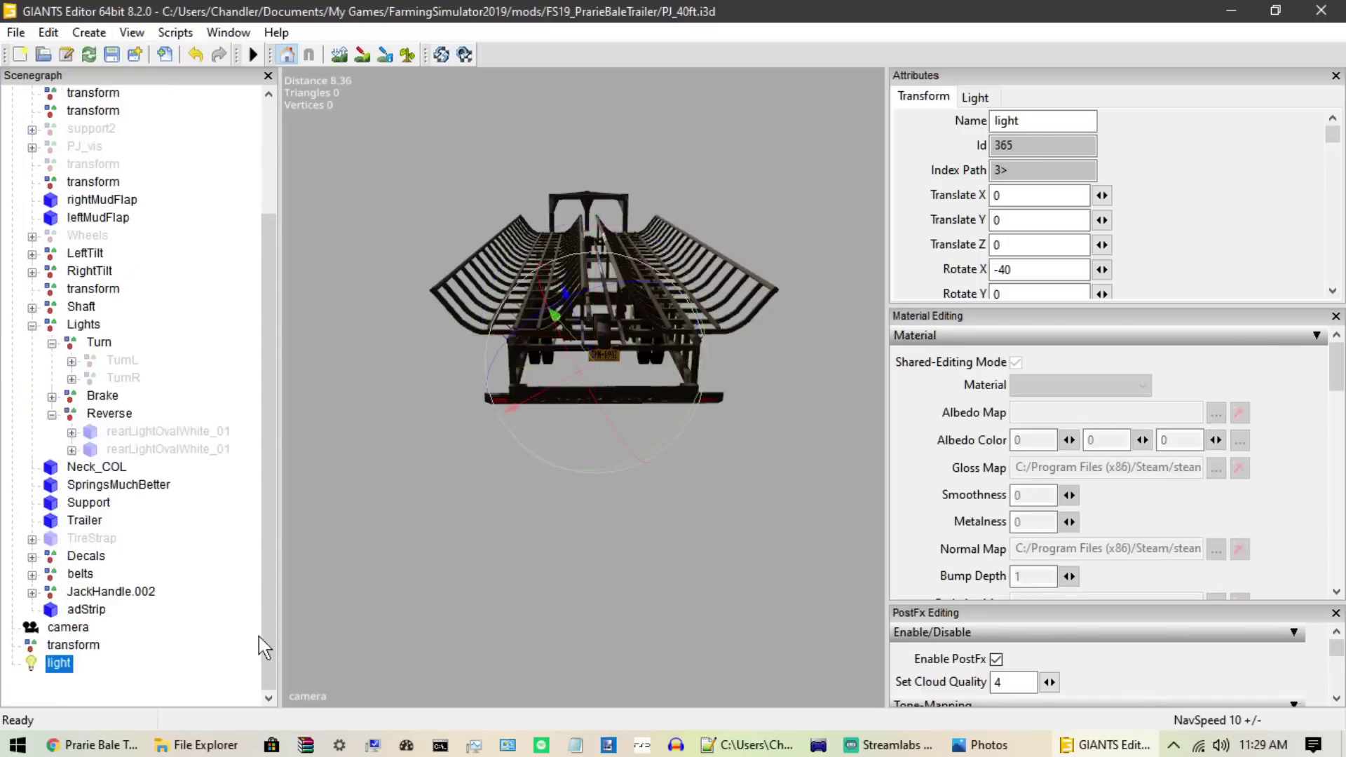
pyautogui.moveTo(370, 575)
pyautogui.mouseDown(button='middle')
pyautogui.moveTo(324, 556)
pyautogui.moveTo(382, 596)
pyautogui.mouseUp(button='middle')
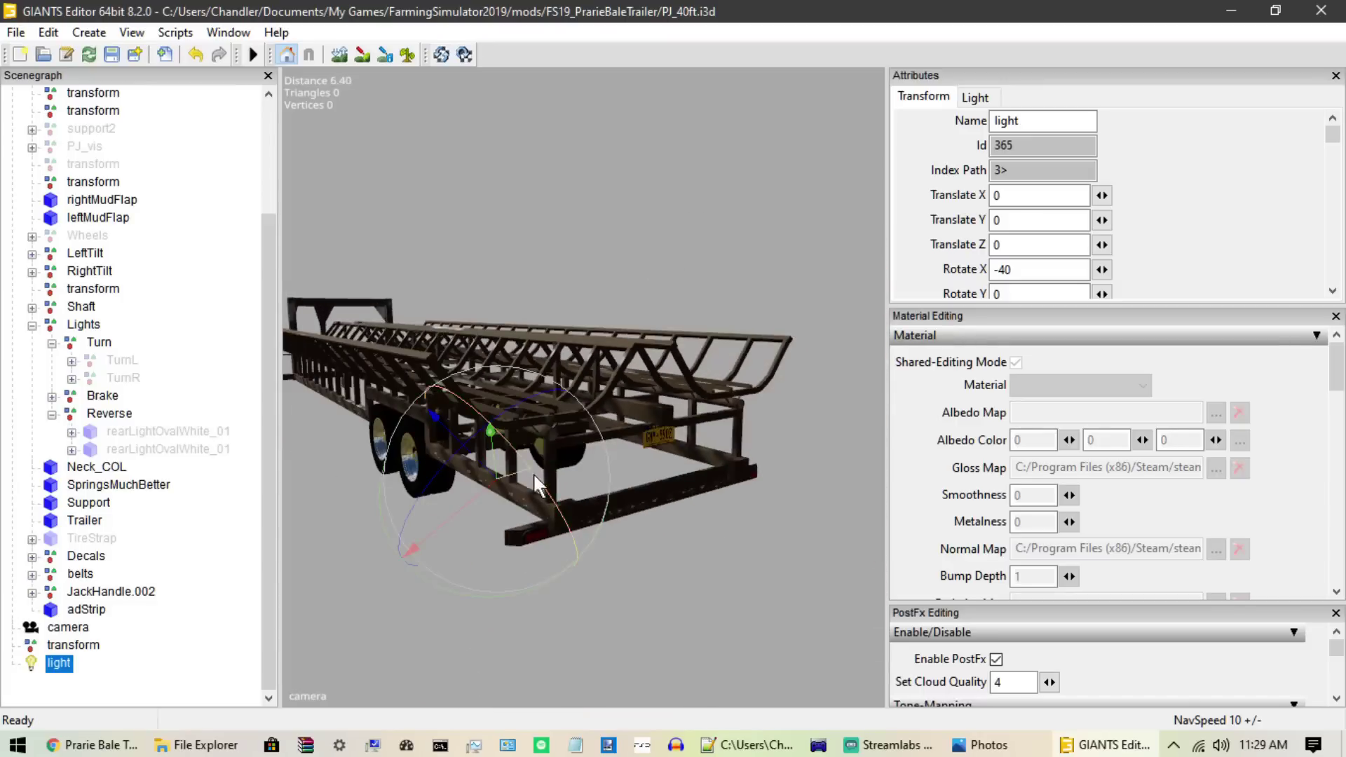
pyautogui.moveTo(536, 484); pyautogui.dragTo(414, 557)
pyautogui.click(325, 505)
pyautogui.moveTo(324, 505); pyautogui.dragTo(491, 547, button='middle')
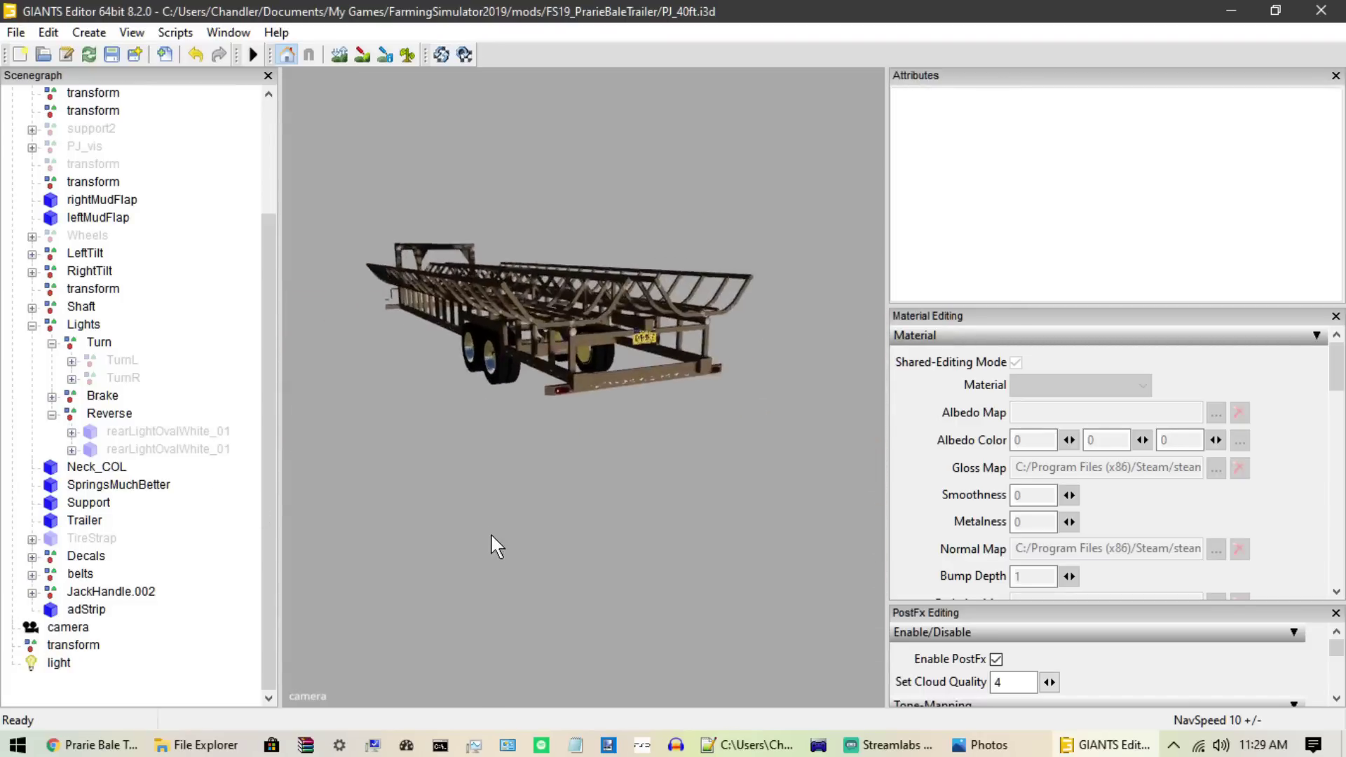
# Step: Expand the Brake group and select its first rearLightOvalRed_01 on the rear bumper
pyautogui.scroll(10, 491, 547)
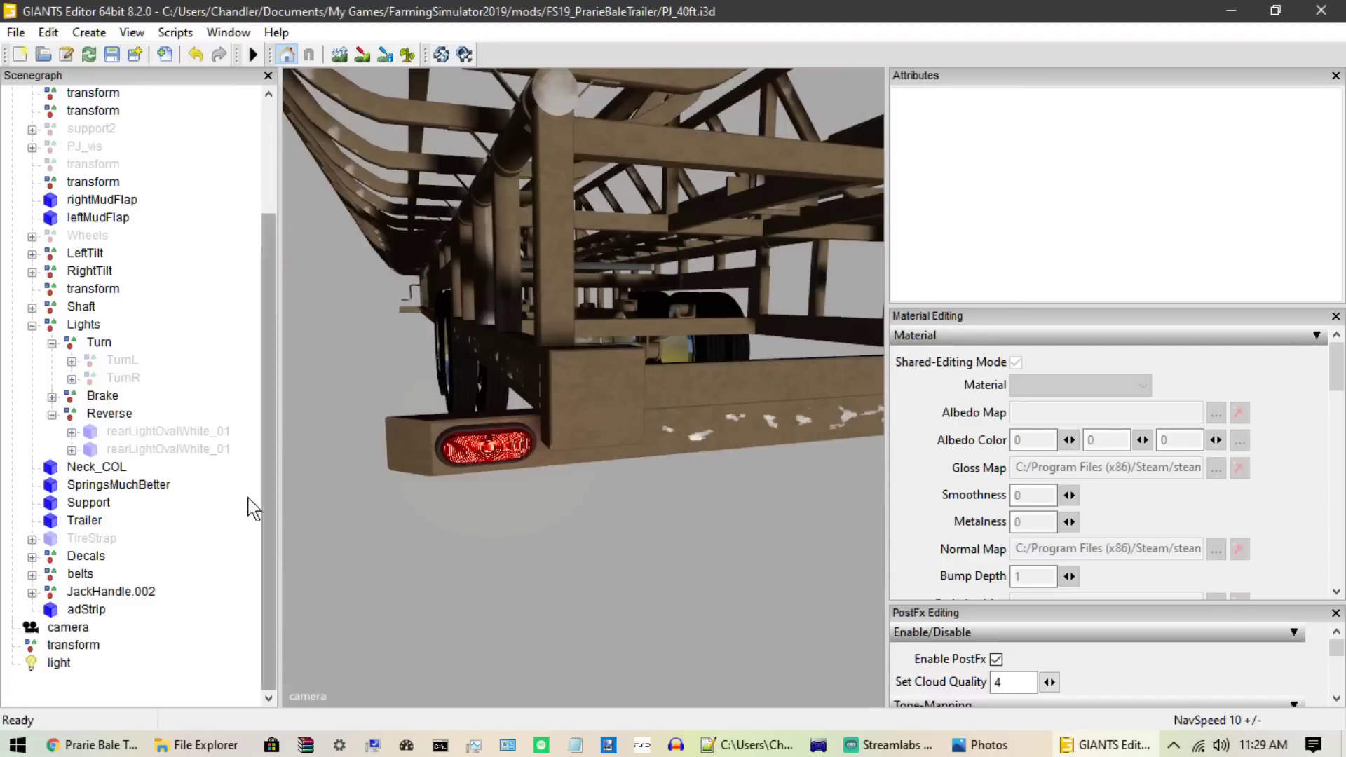
pyautogui.moveTo(360, 532); pyautogui.dragTo(286, 540, button='middle')
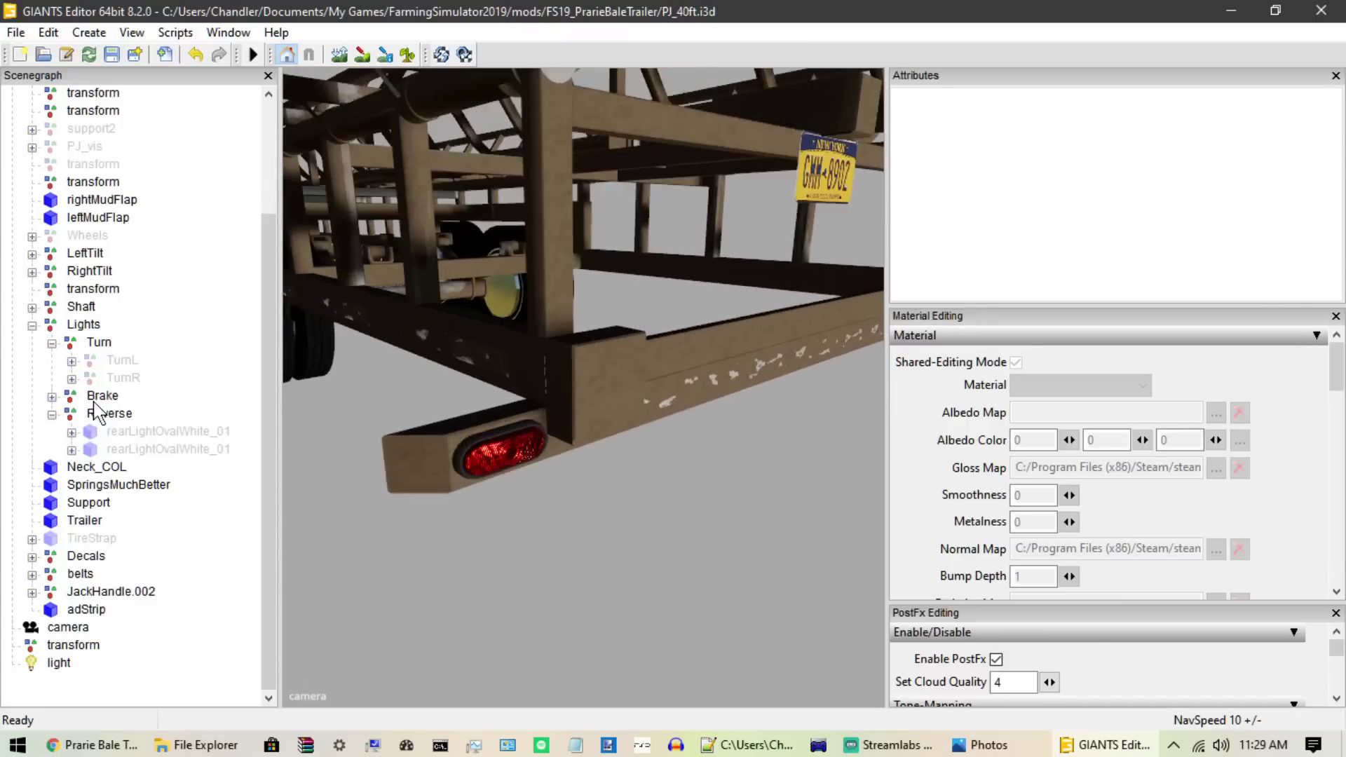
pyautogui.click(52, 397)
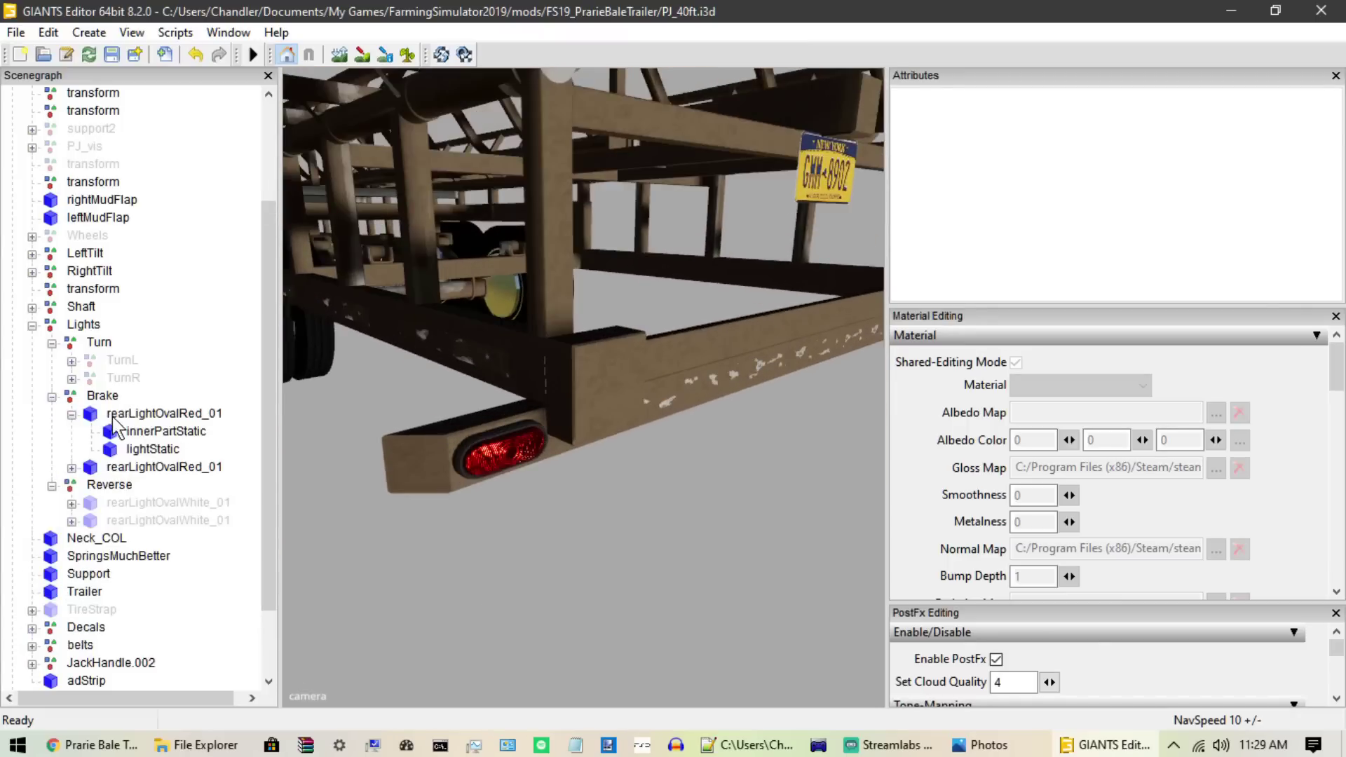
pyautogui.click(468, 490)
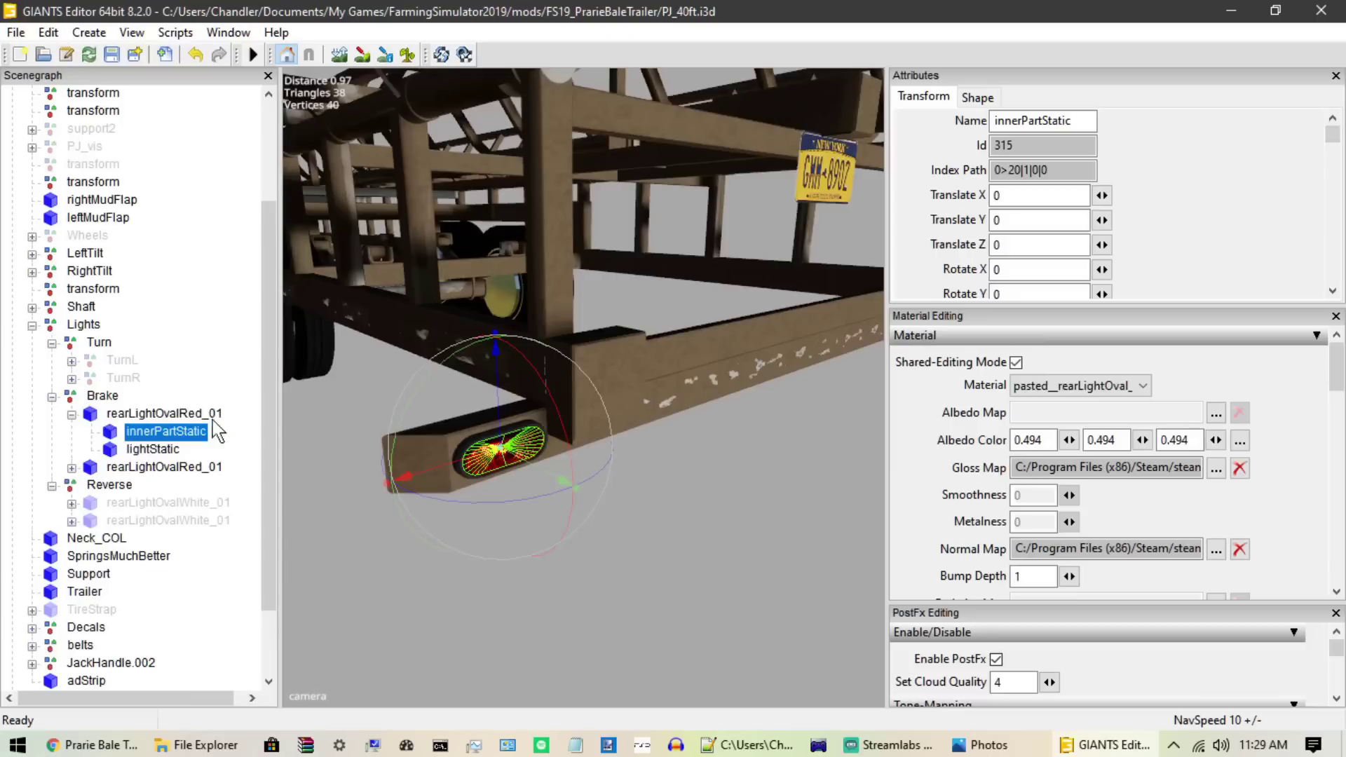
pyautogui.click(158, 415)
# Step: Expand the Custom Shader settings of the selected brake light and examine its housing and inner lens closely
pyautogui.scroll(-3, 952, 460)
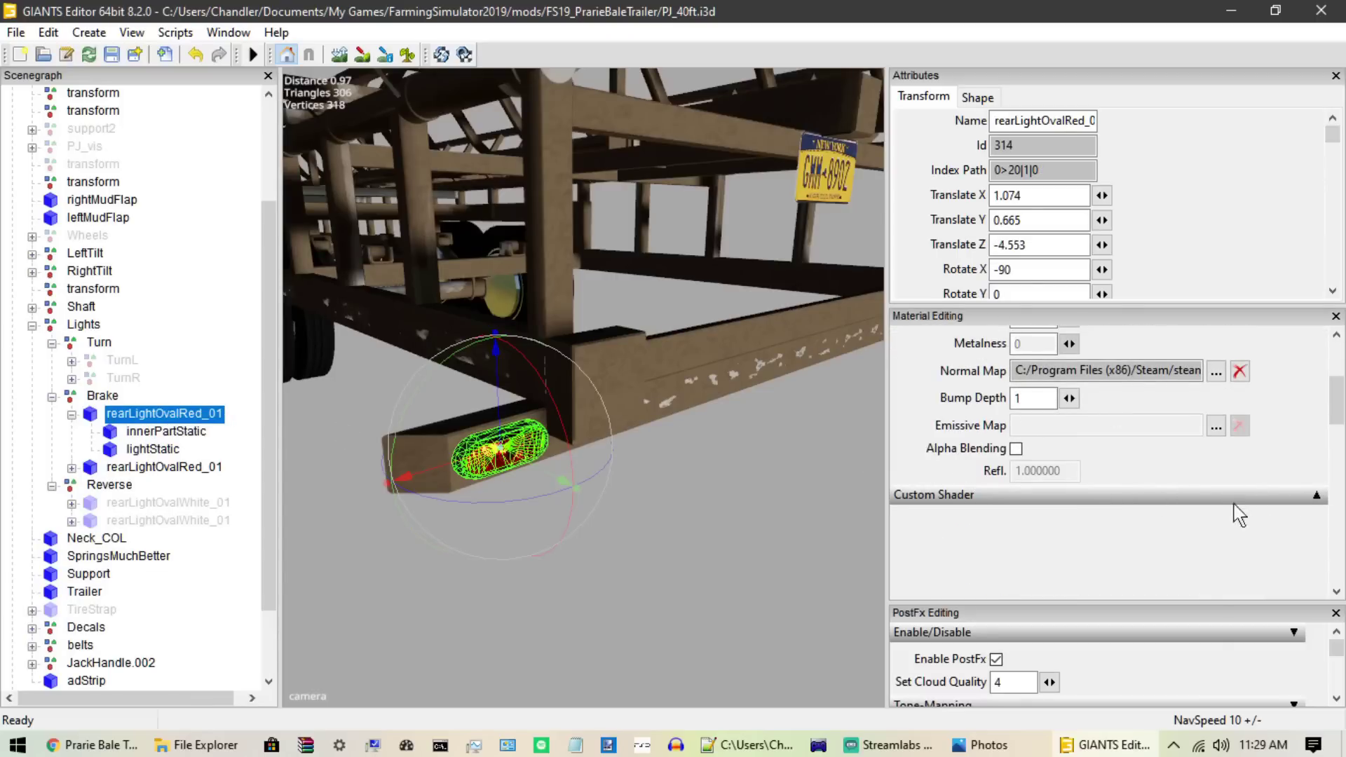
pyautogui.click(1318, 495)
pyautogui.scroll(-1, 962, 563)
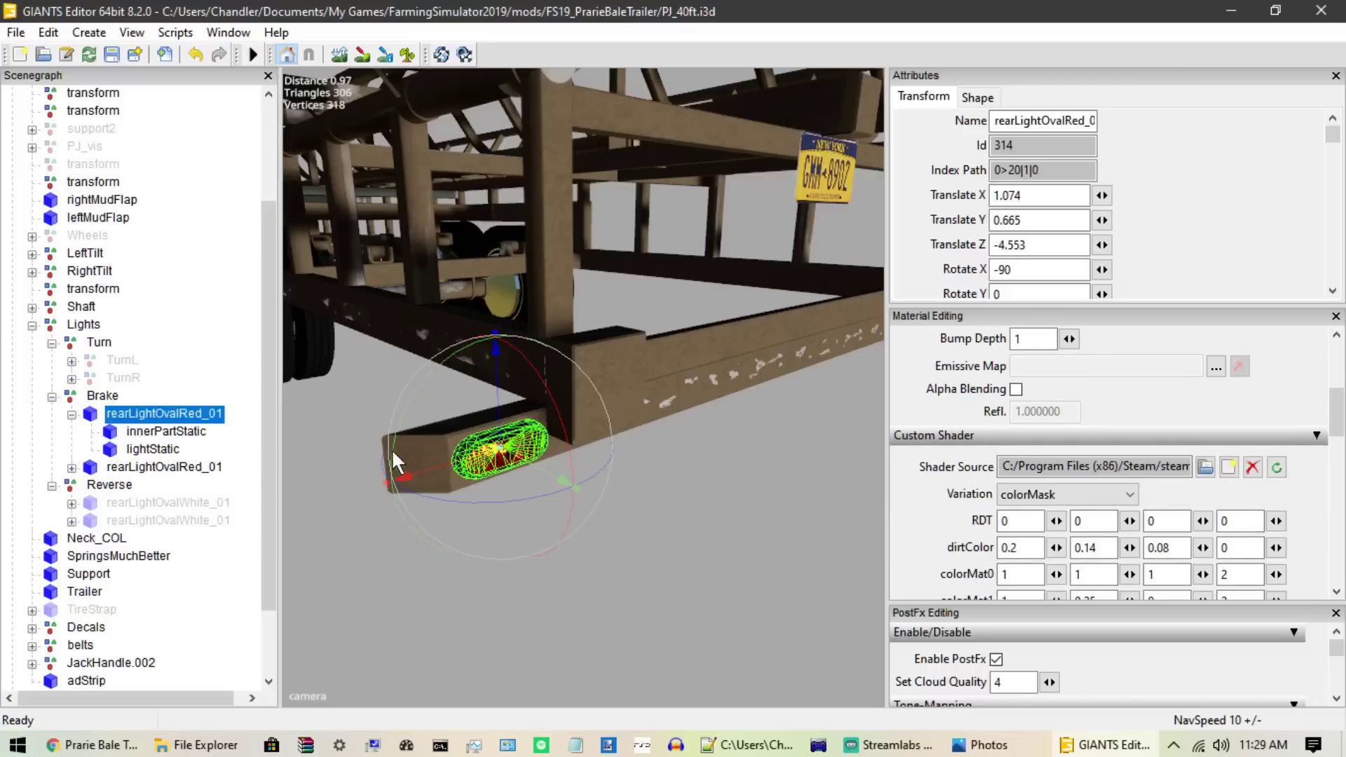
pyautogui.scroll(1, 468, 449)
pyautogui.keyDown('alt'); pyautogui.moveTo(468, 469); pyautogui.dragTo(509, 485); pyautogui.keyUp('alt')
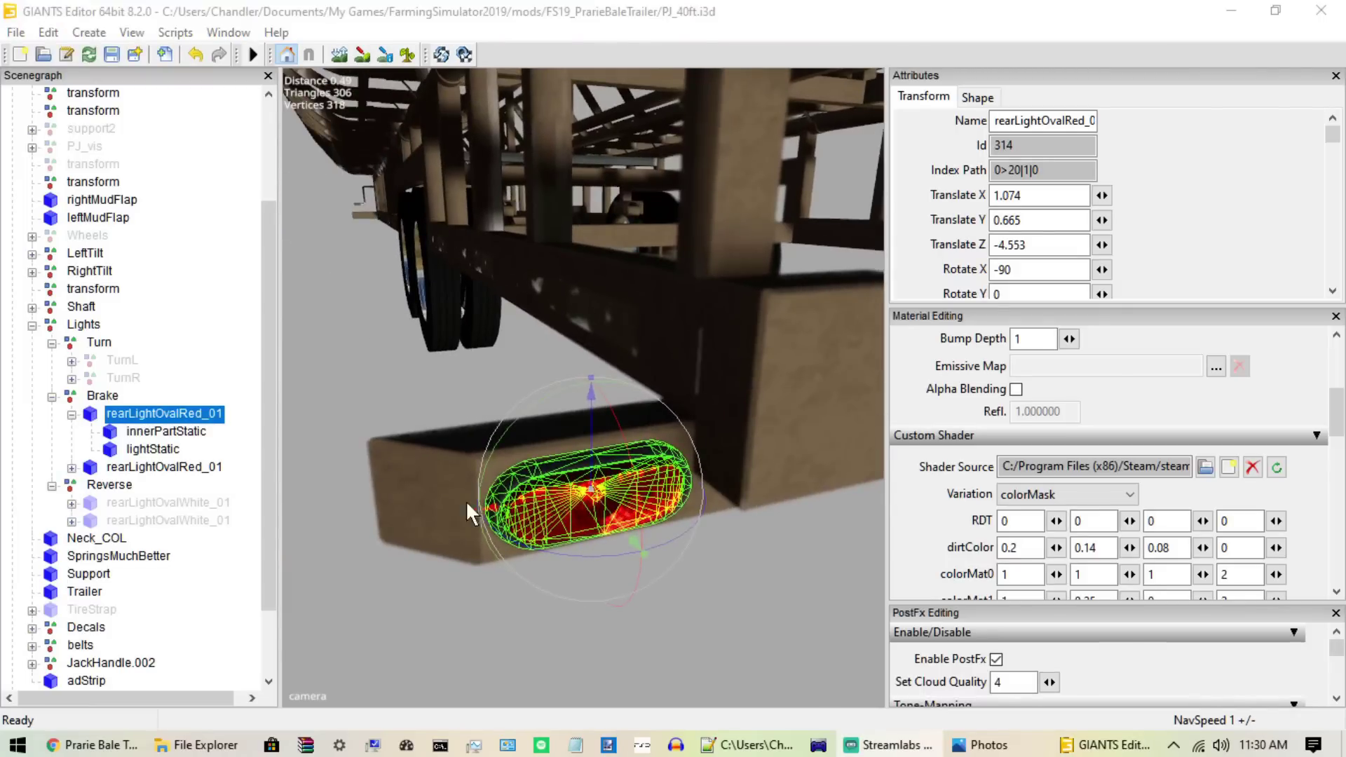
pyautogui.scroll(-3, 599, 570)
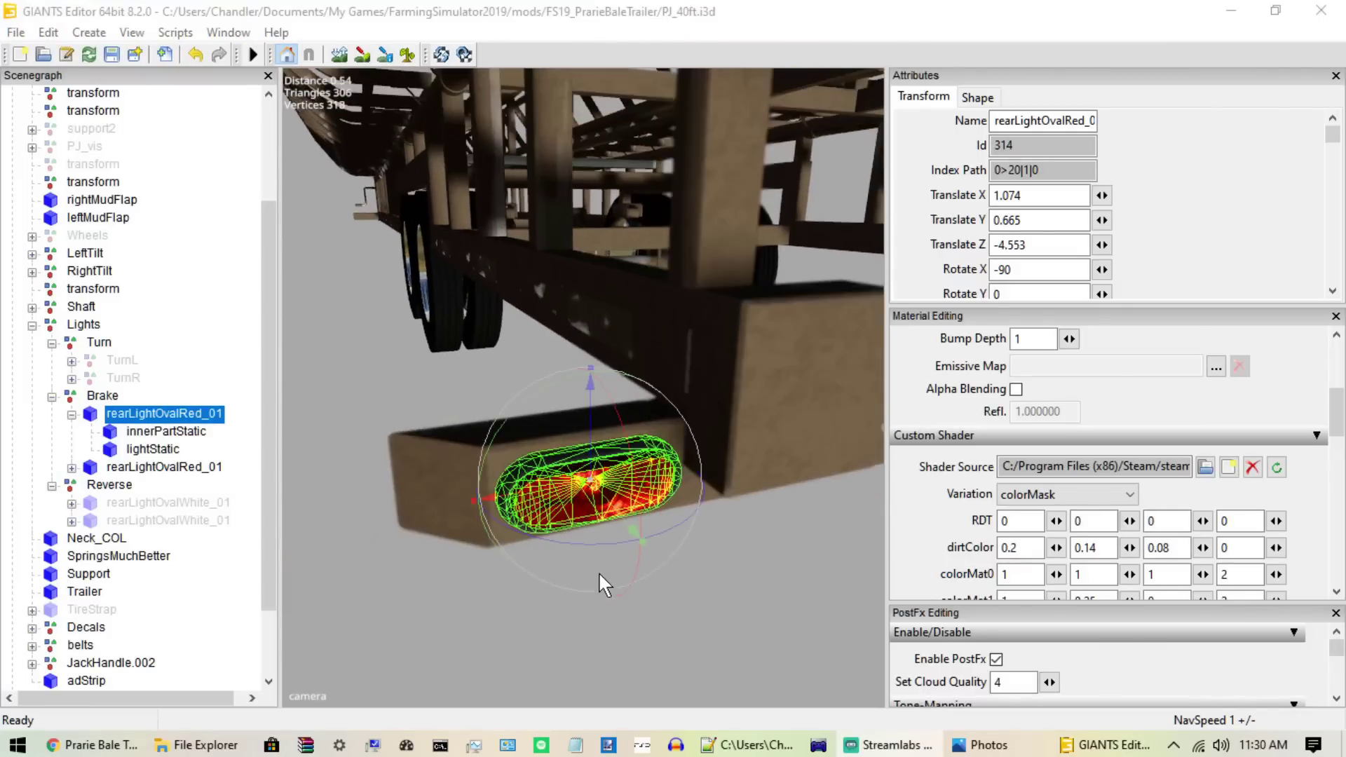
# Step: Deselect the rear brake light, disable PostFx rendering and examine the light's lens and housing closely without post effects
pyautogui.keyDown('alt'); pyautogui.moveTo(598, 571); pyautogui.dragTo(658, 573); pyautogui.keyUp('alt')
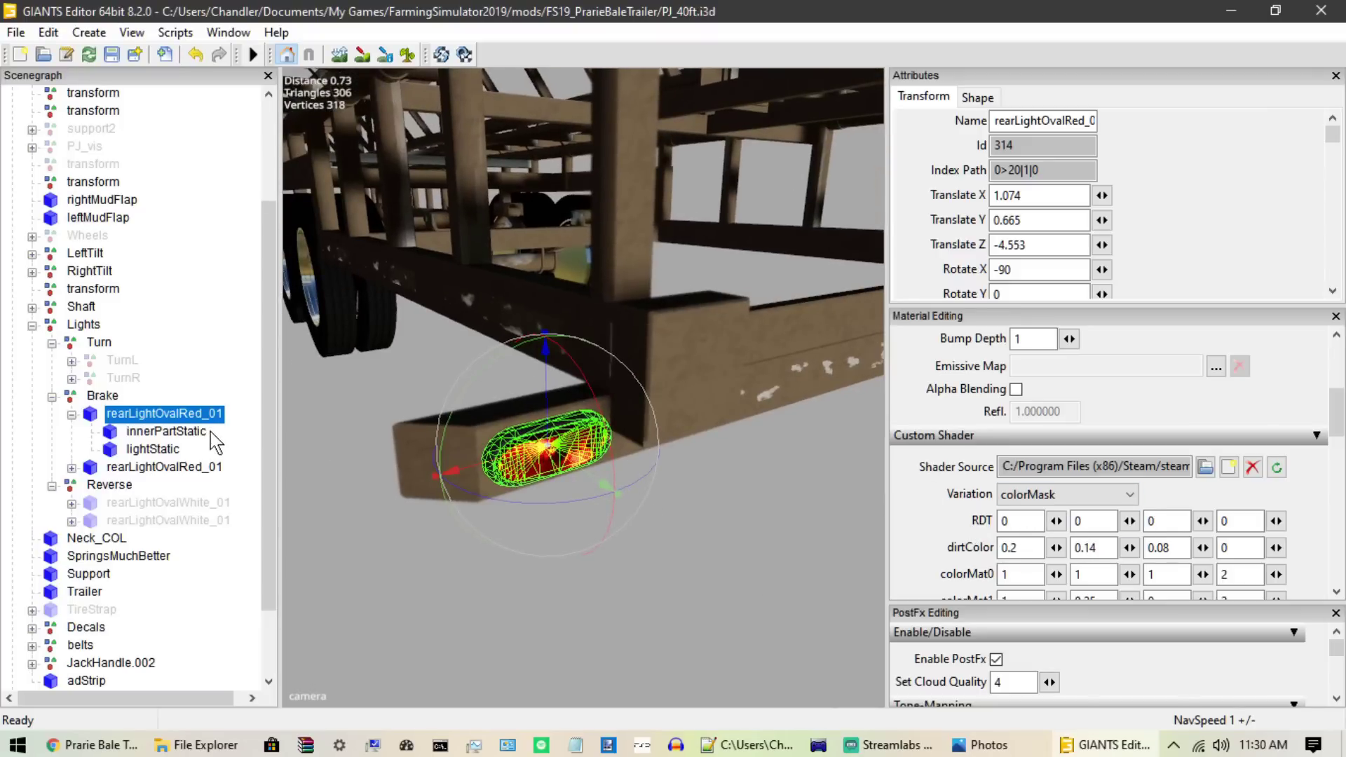
pyautogui.click(221, 362)
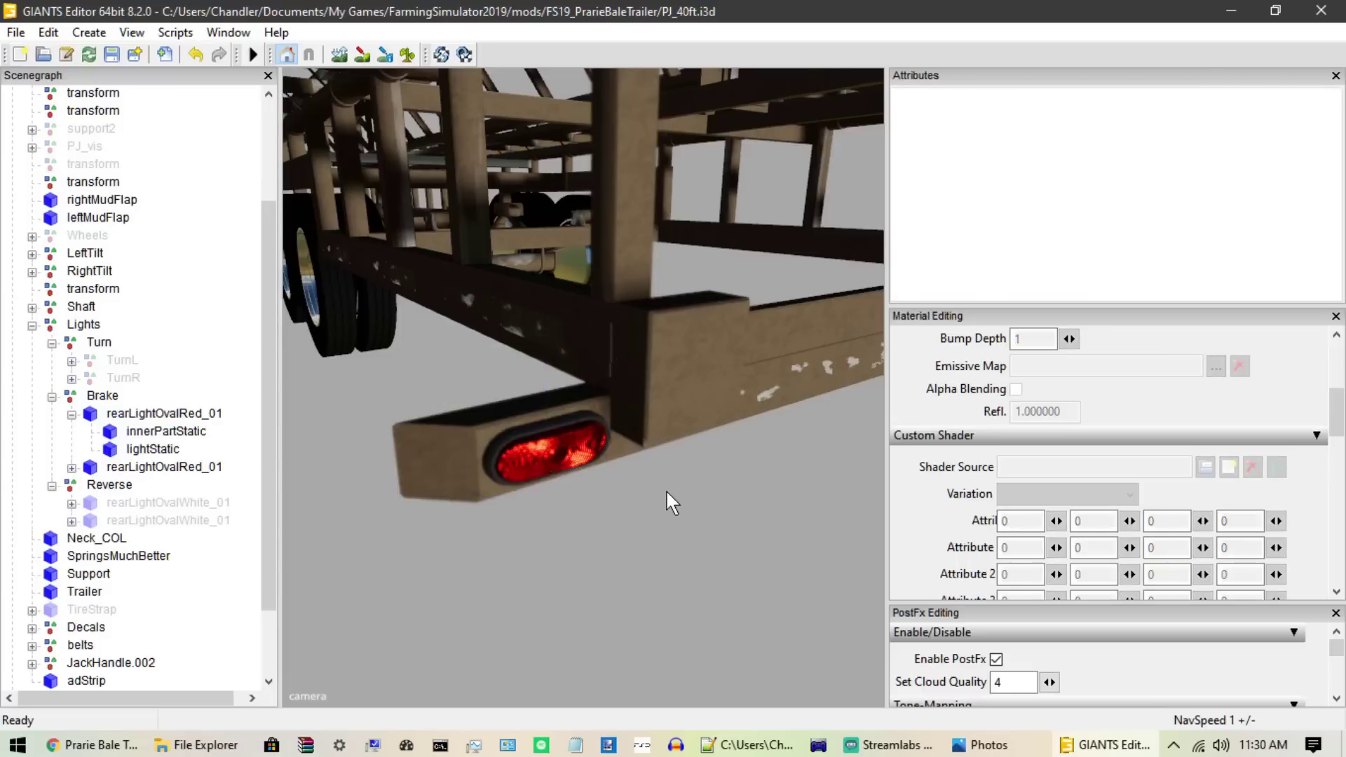
pyautogui.keyDown('alt'); pyautogui.moveTo(666, 489); pyautogui.dragTo(672, 443); pyautogui.keyUp('alt')
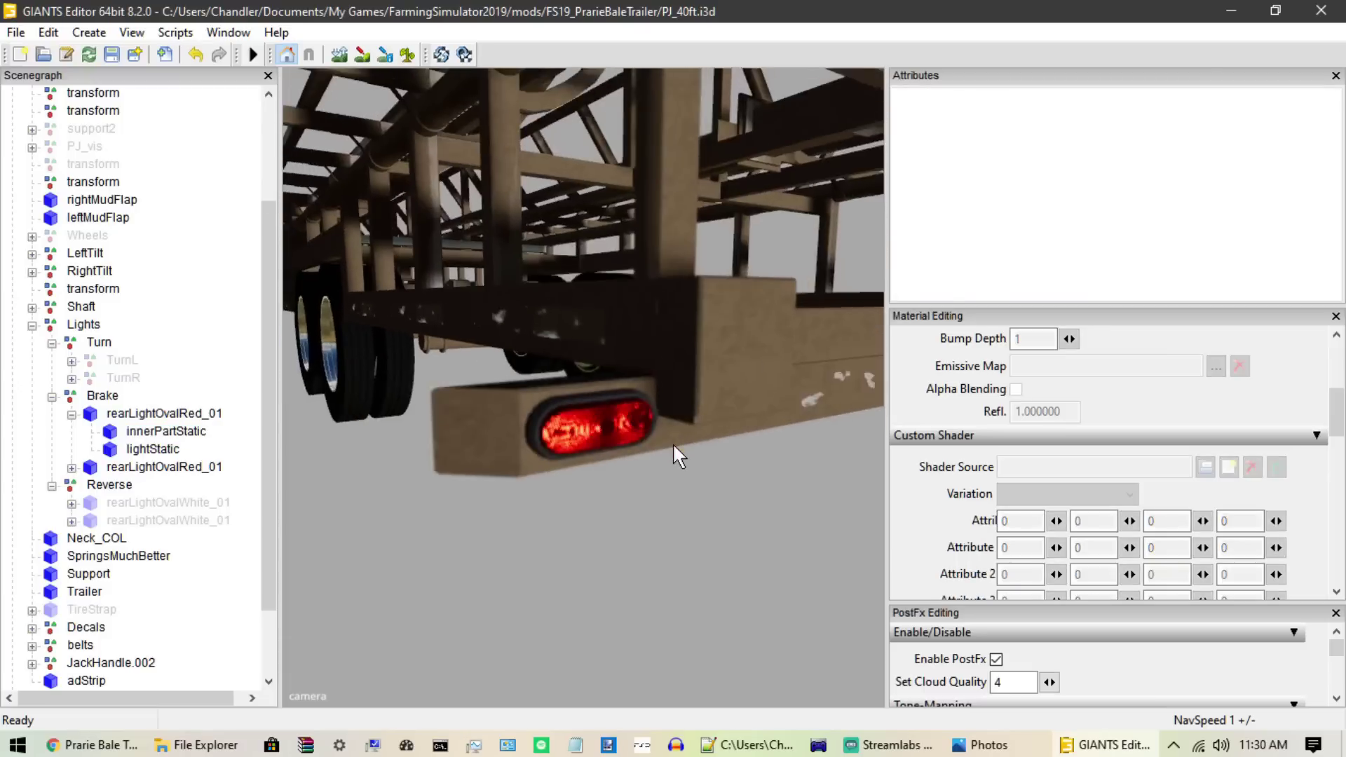
pyautogui.scroll(3, 672, 443)
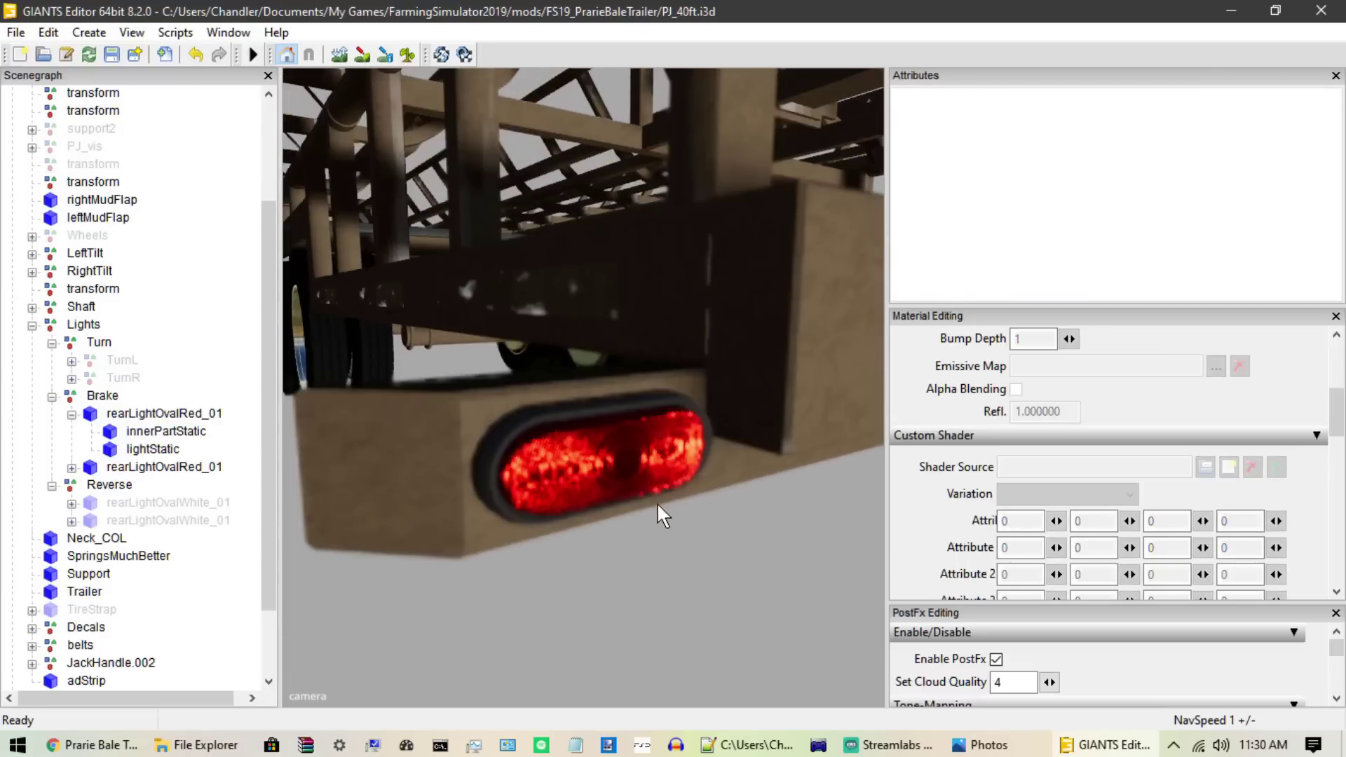
pyautogui.scroll(2, 659, 503)
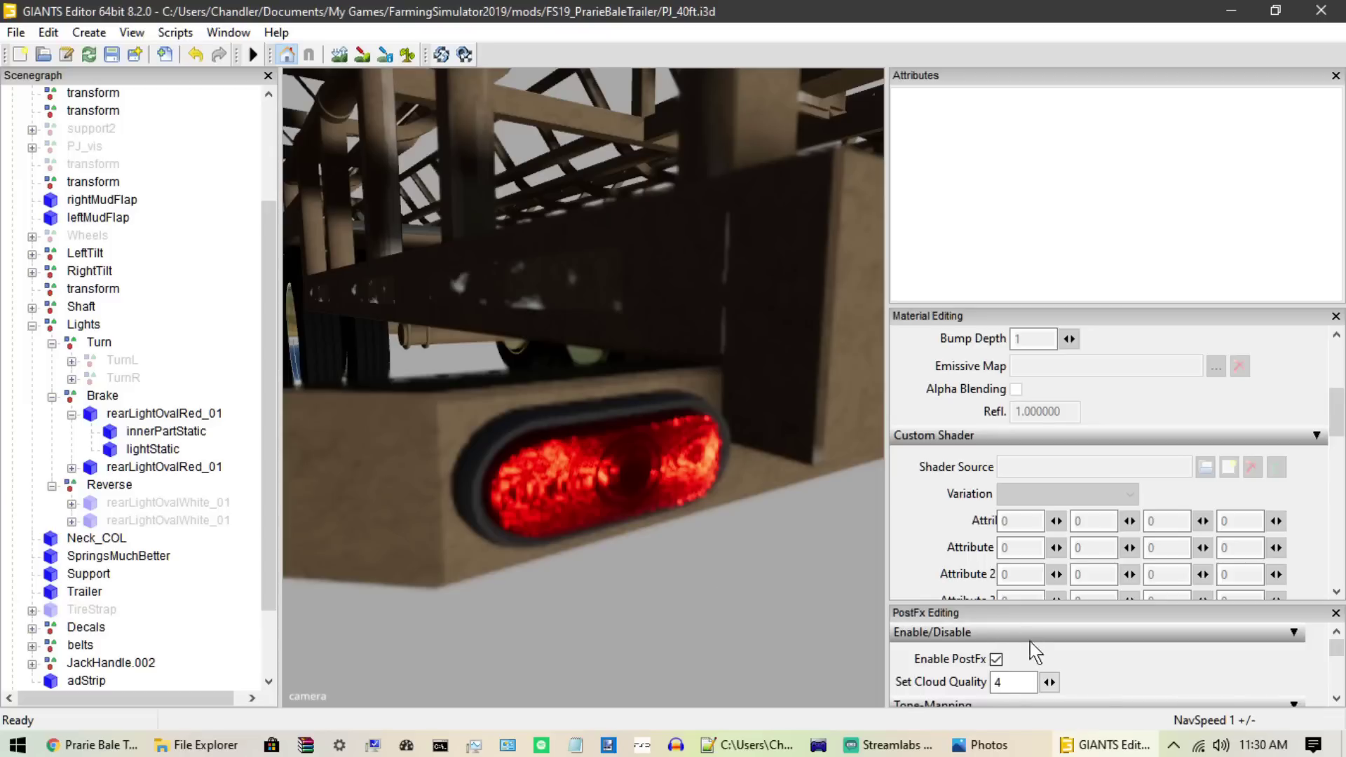
pyautogui.click(228, 32)
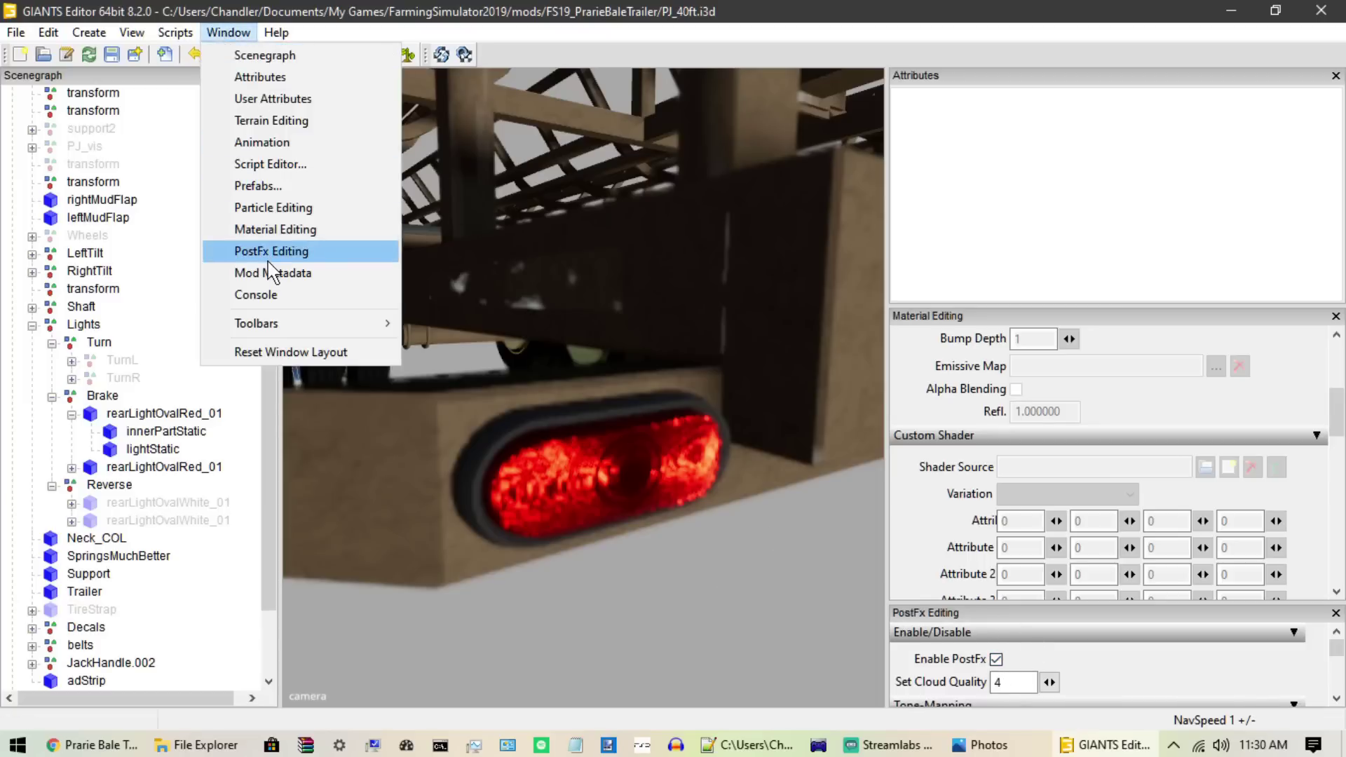
pyautogui.click(940, 617)
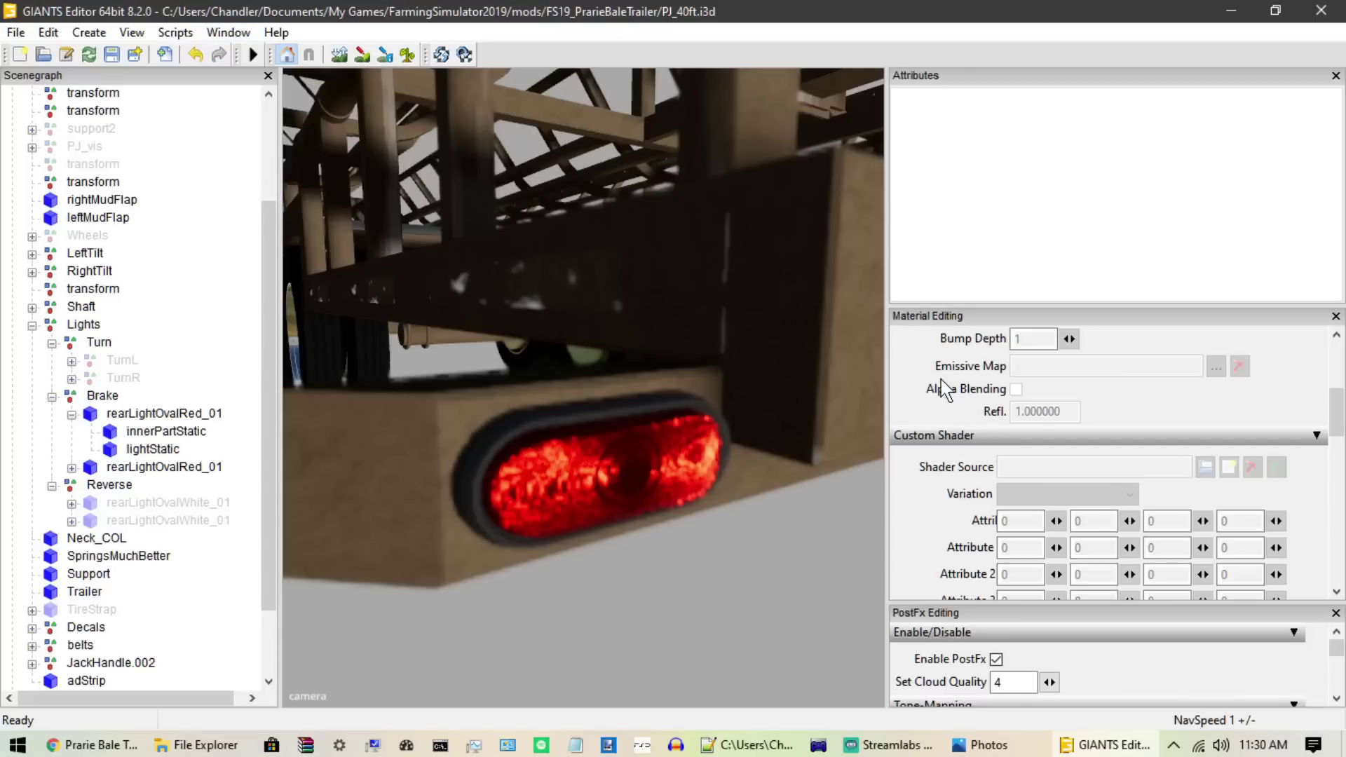
pyautogui.click(996, 660)
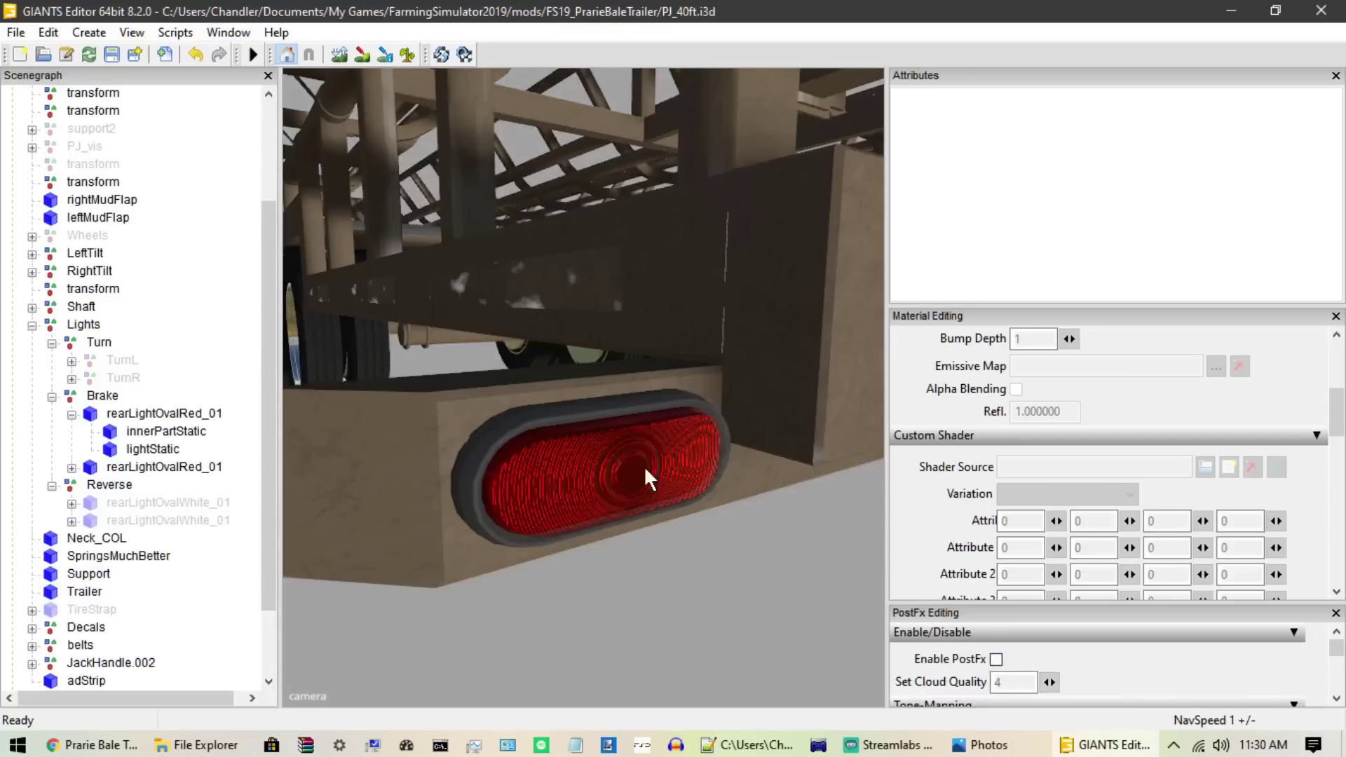
pyautogui.scroll(8, 677, 477)
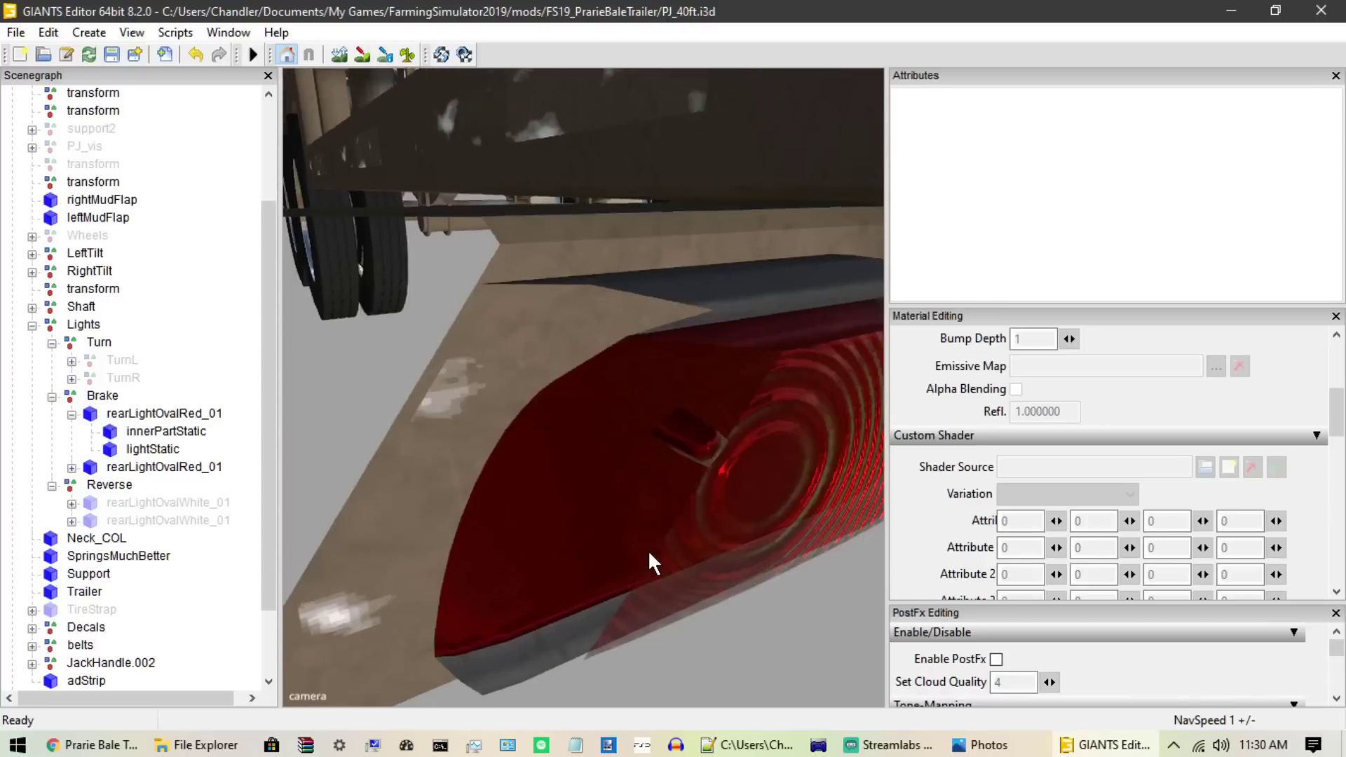
pyautogui.scroll(-10, 647, 549)
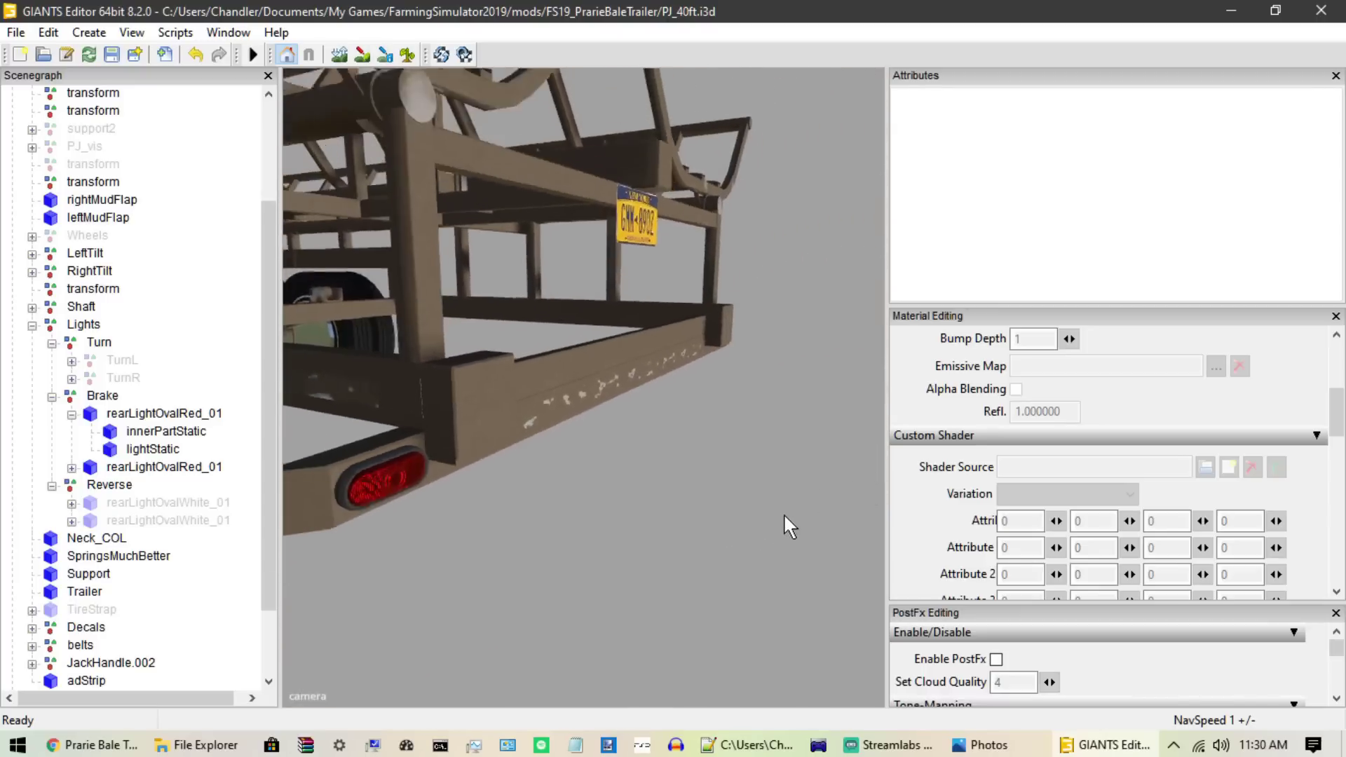
pyautogui.scroll(8, 784, 514)
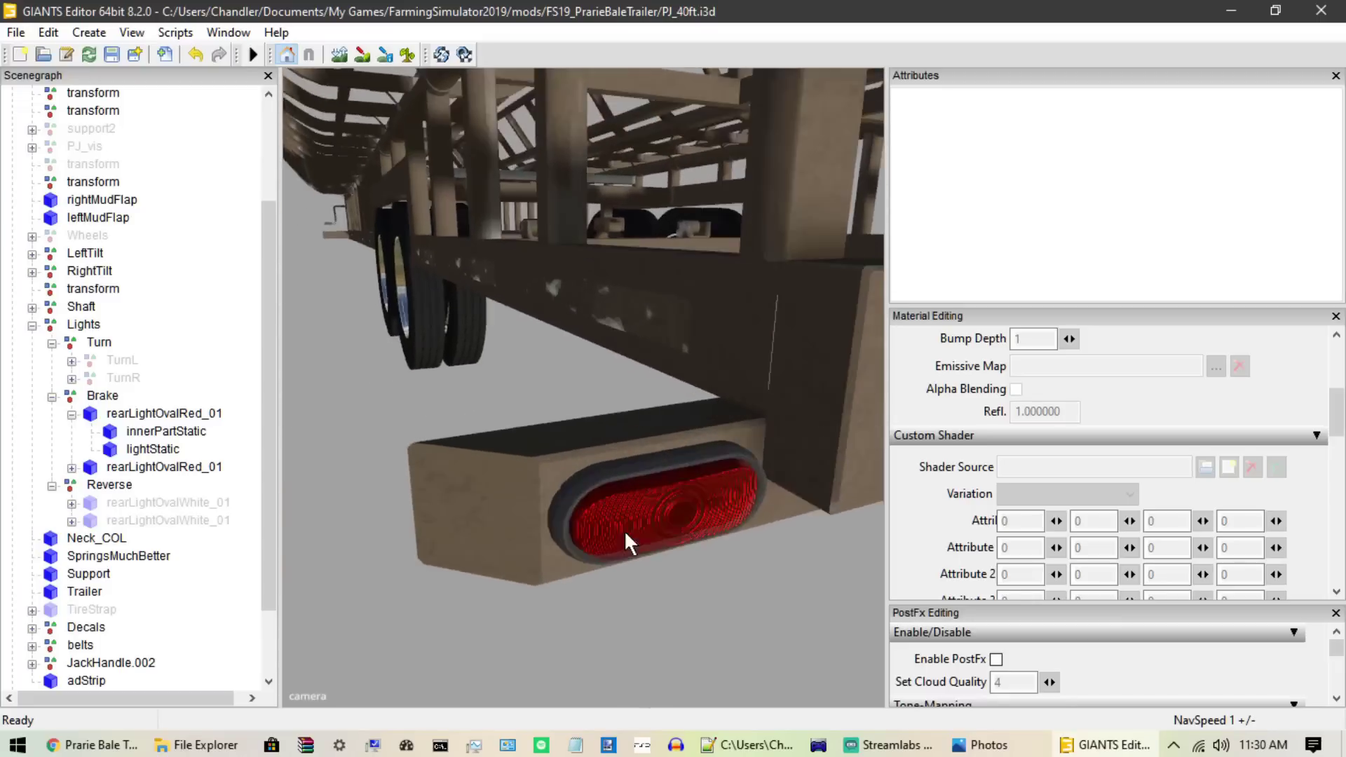
pyautogui.moveTo(629, 542); pyautogui.dragTo(673, 502, button='right')
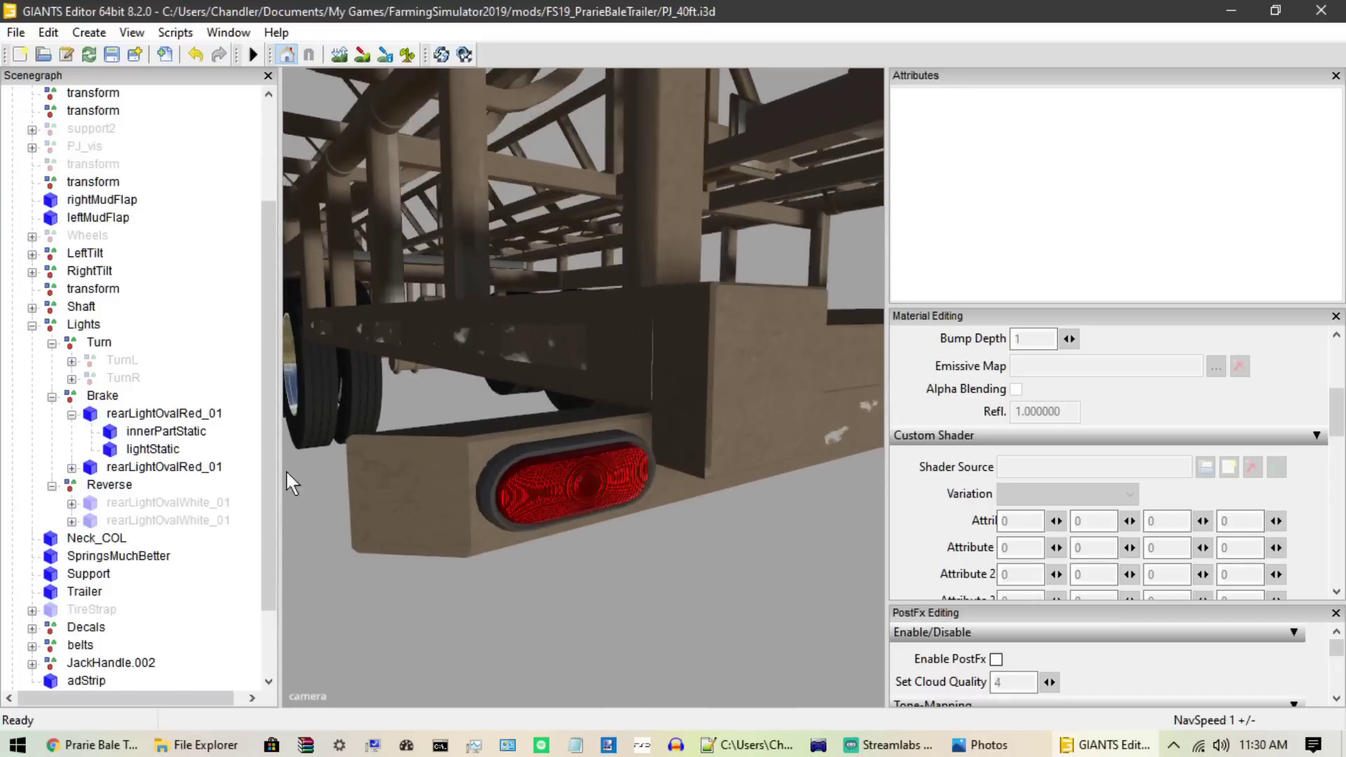
# Step: Switch to Notepad++ and look up the realLights and defaultLights entries in FSeriesGas.xml as a reference for PJ_40ft.xml
pyautogui.click(777, 750)
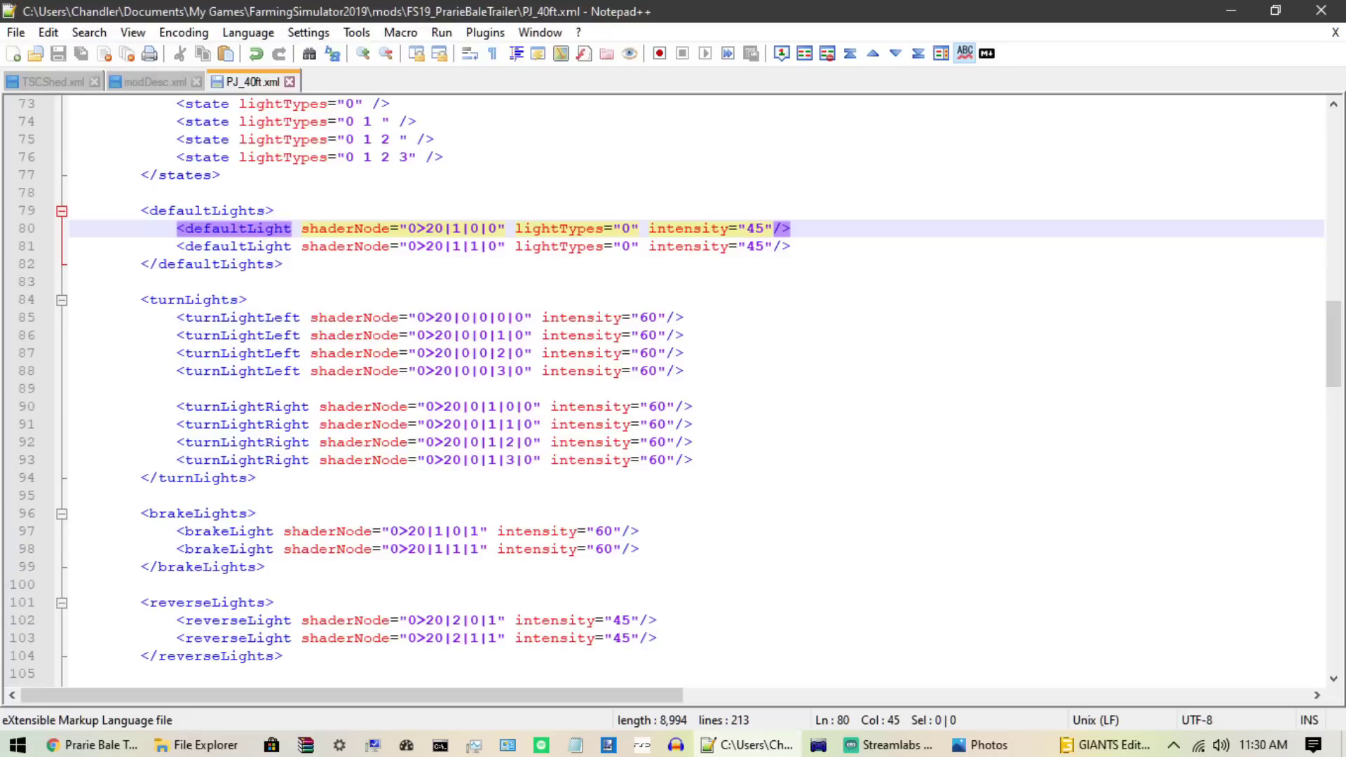
pyautogui.scroll(-5, 673, 386)
pyautogui.scroll(4, 673, 386)
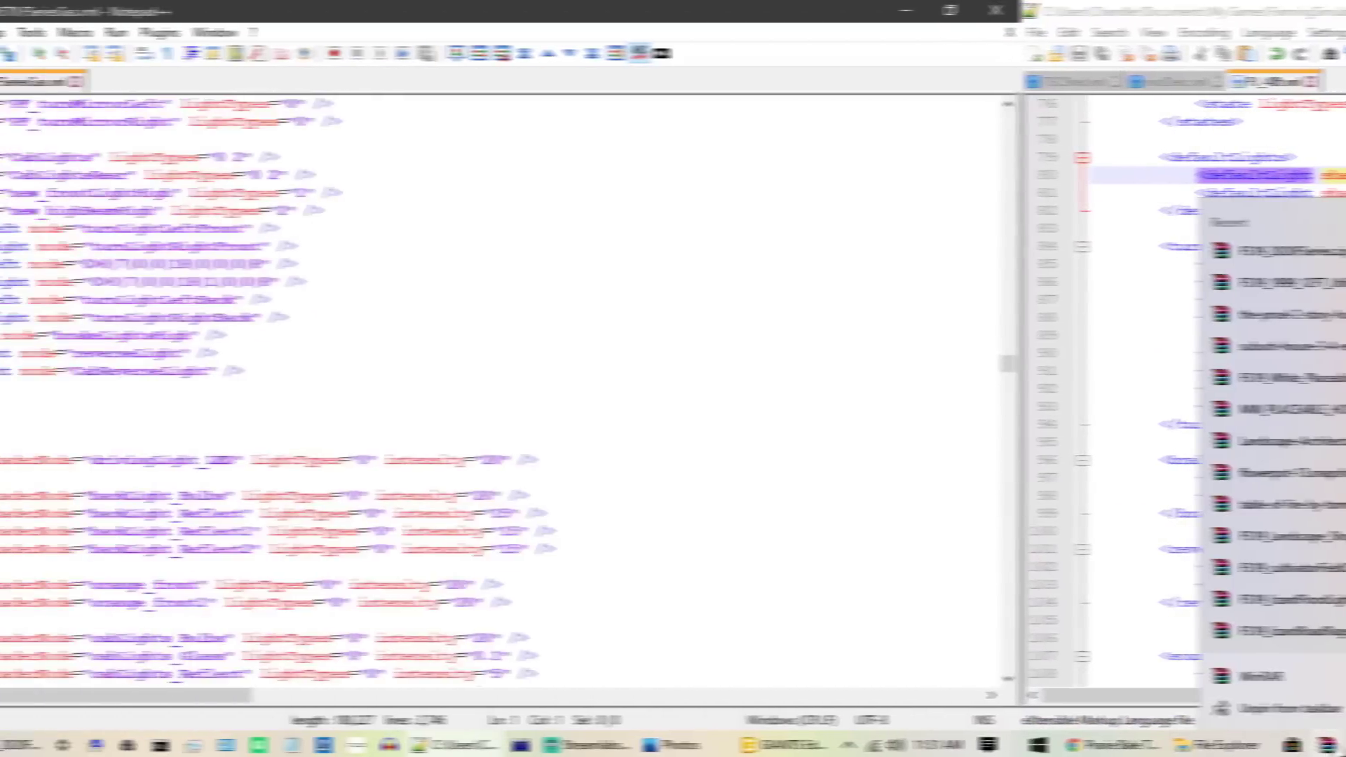
pyautogui.scroll(8, 673, 385)
pyautogui.scroll(-9, 673, 385)
pyautogui.scroll(-10, 673, 386)
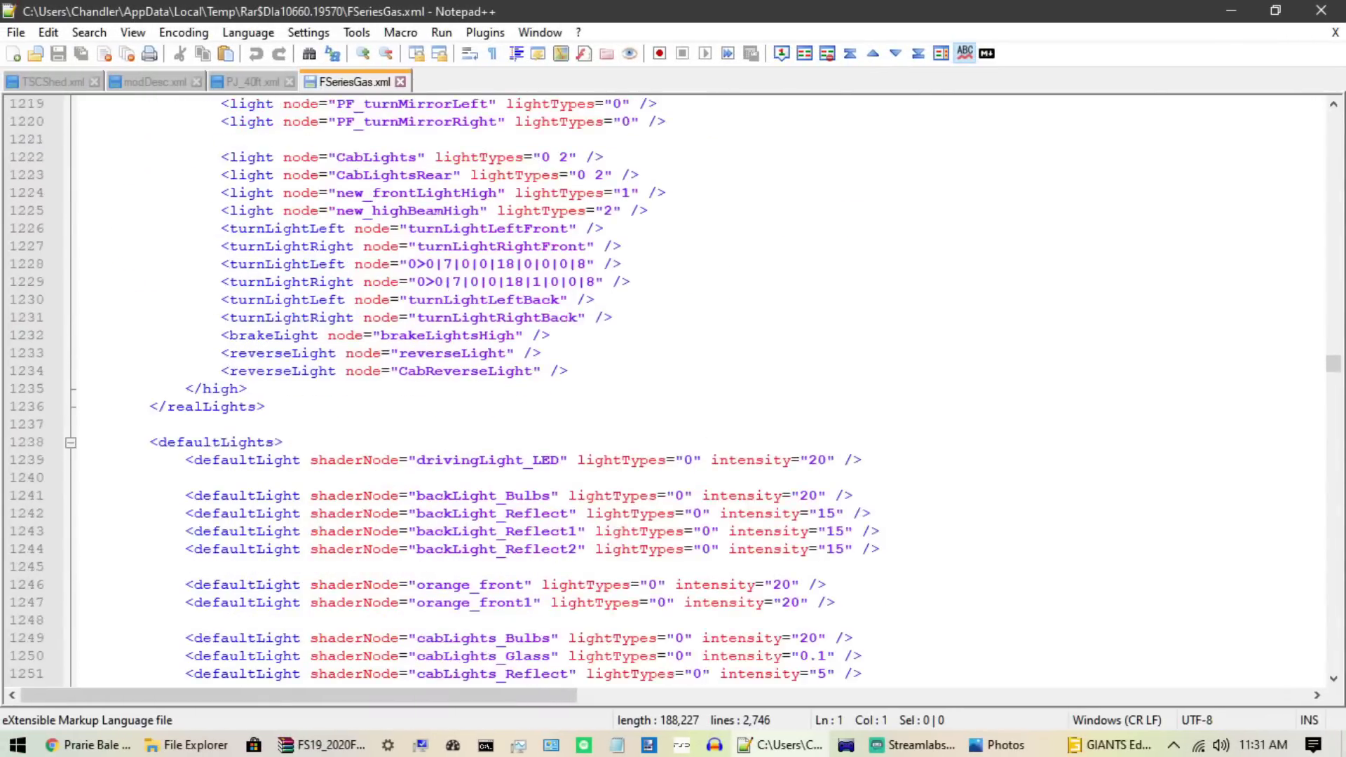
# Step: Review the whole lights section of PJ_40ft.xml and examine the shaderNode path of the first turnLightRight entry
pyautogui.click(254, 82)
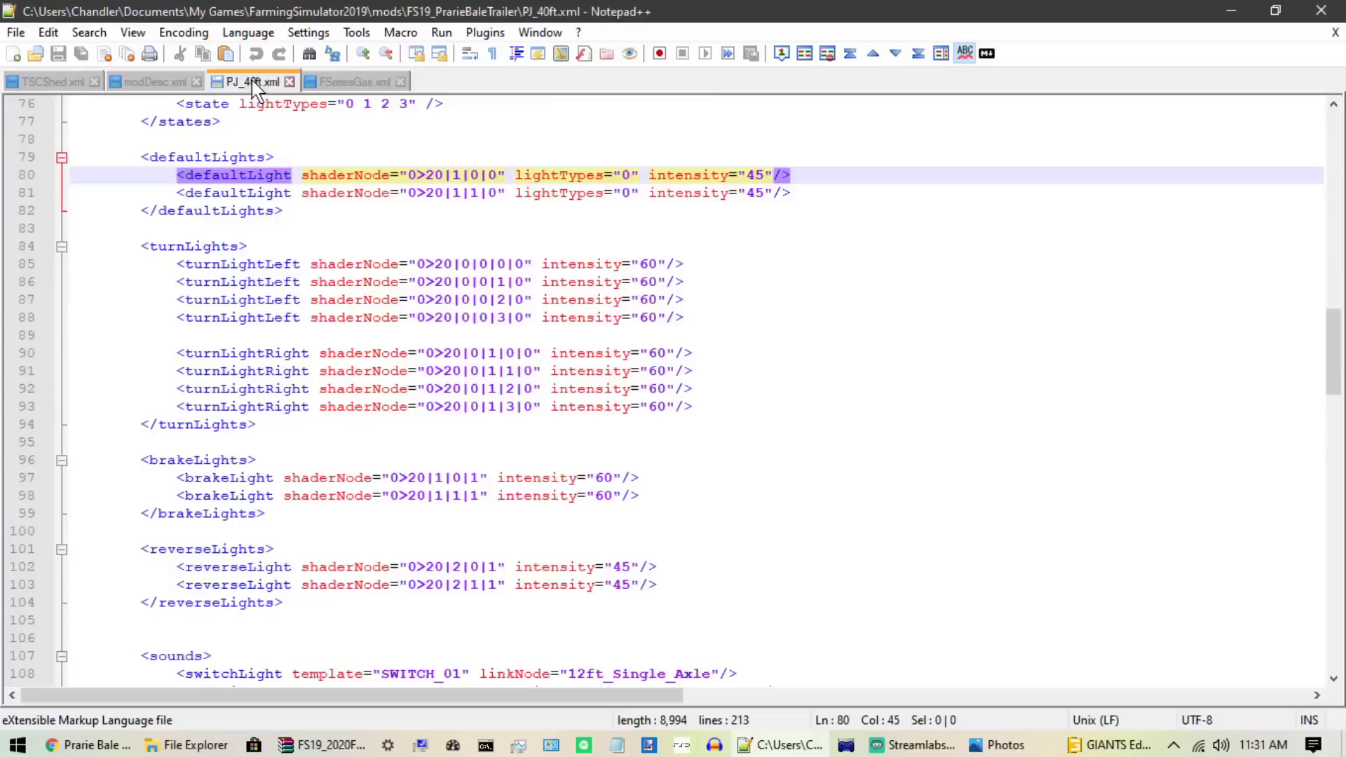
pyautogui.scroll(-6, 673, 385)
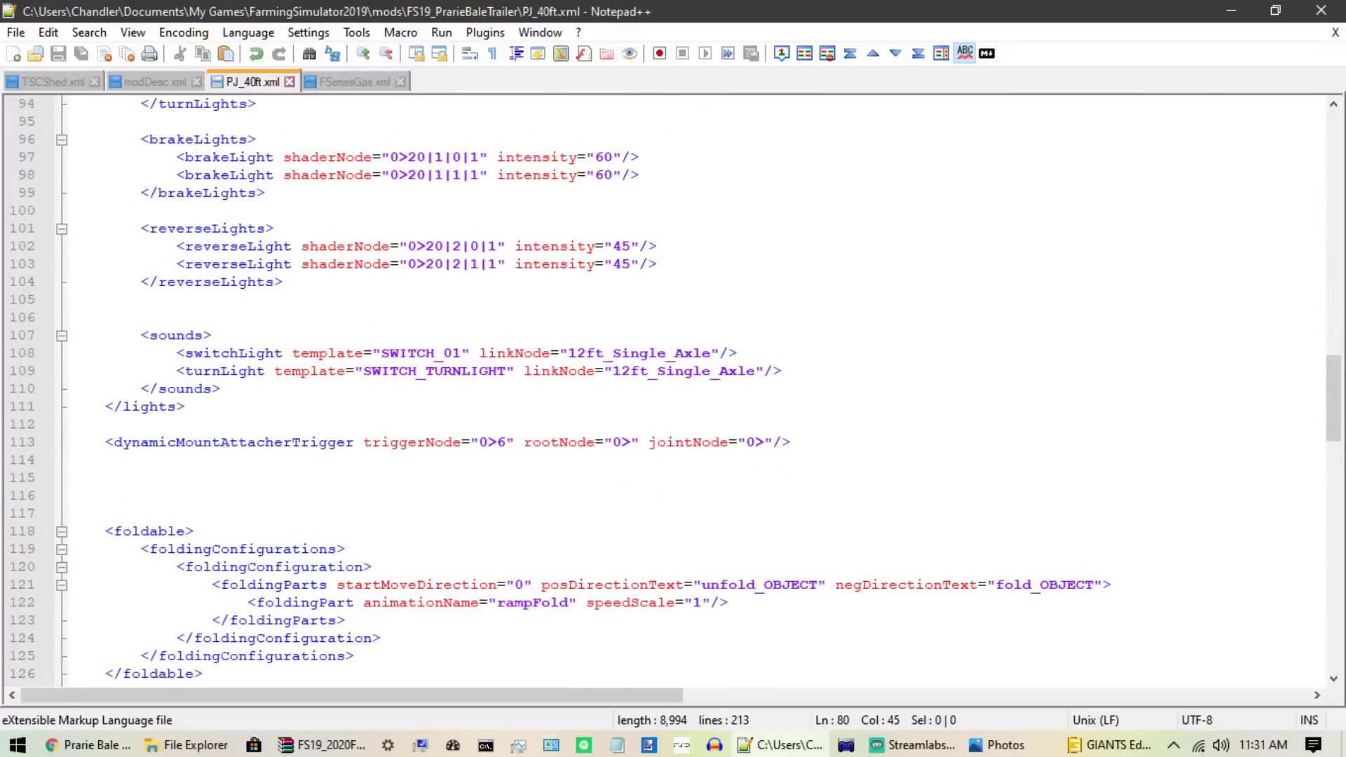
pyautogui.moveTo(185, 406); pyautogui.dragTo(87, 282)
pyautogui.scroll(-9, 396, 419)
pyautogui.scroll(4, 436, 422)
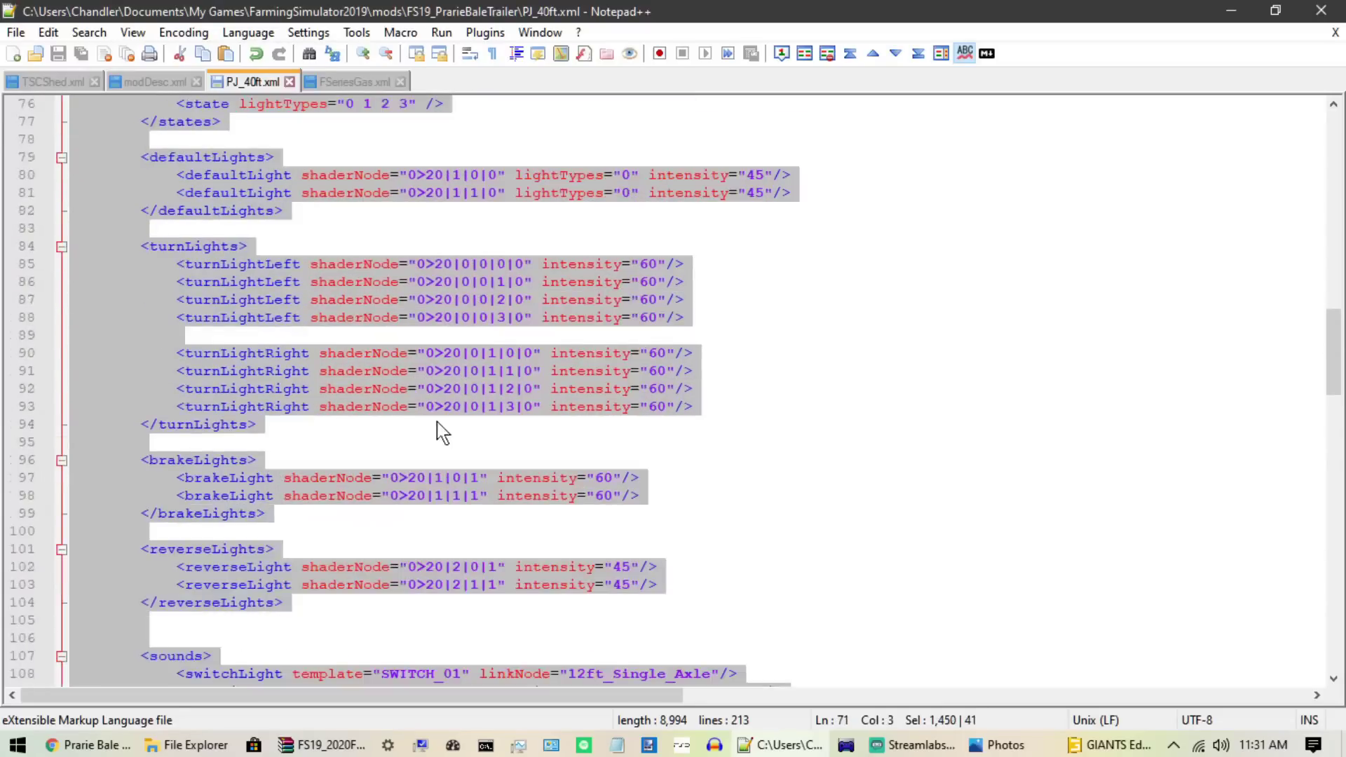
pyautogui.click(425, 353)
pyautogui.moveTo(425, 352); pyautogui.dragTo(541, 352)
pyautogui.click(532, 352)
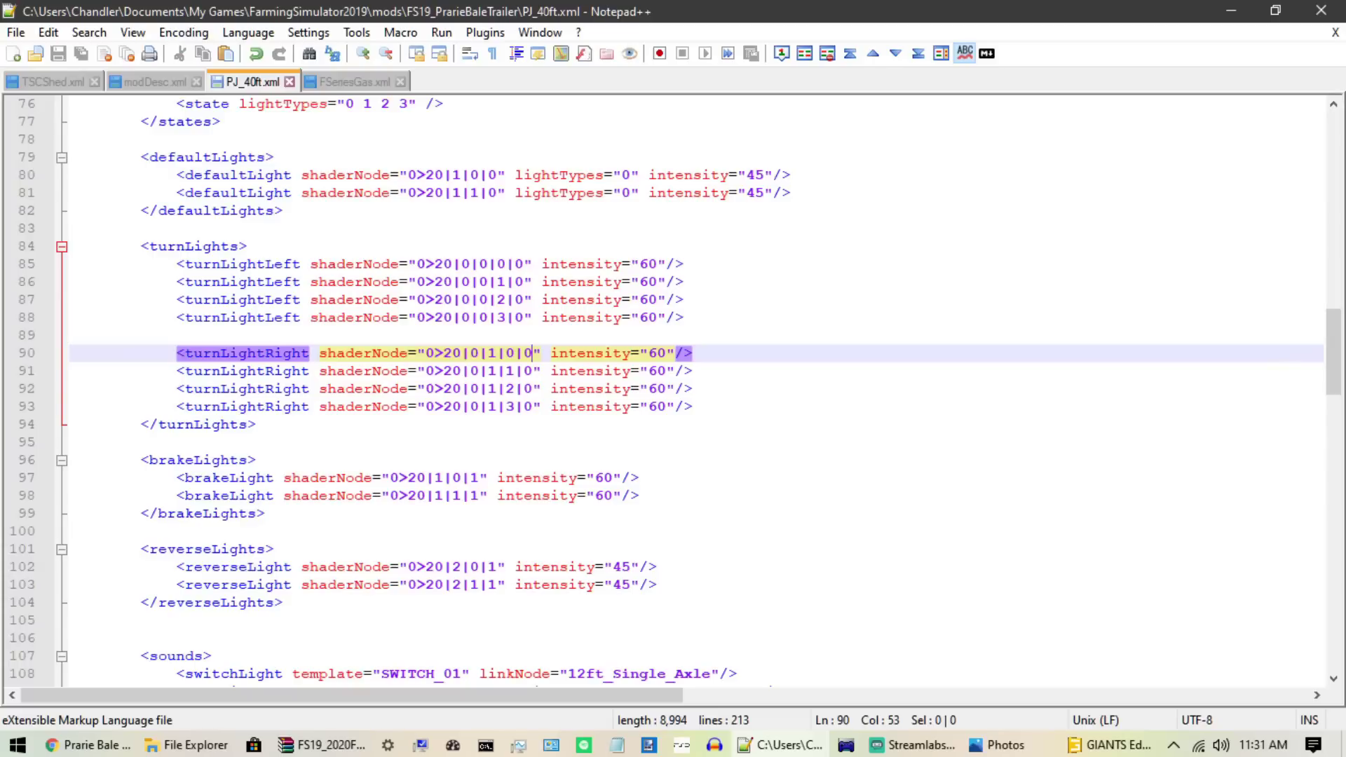
# Step: Examine the drivingLight_LED shaderNode name used by the first defaultLight entry in FSeriesGas.xml
pyautogui.click(357, 82)
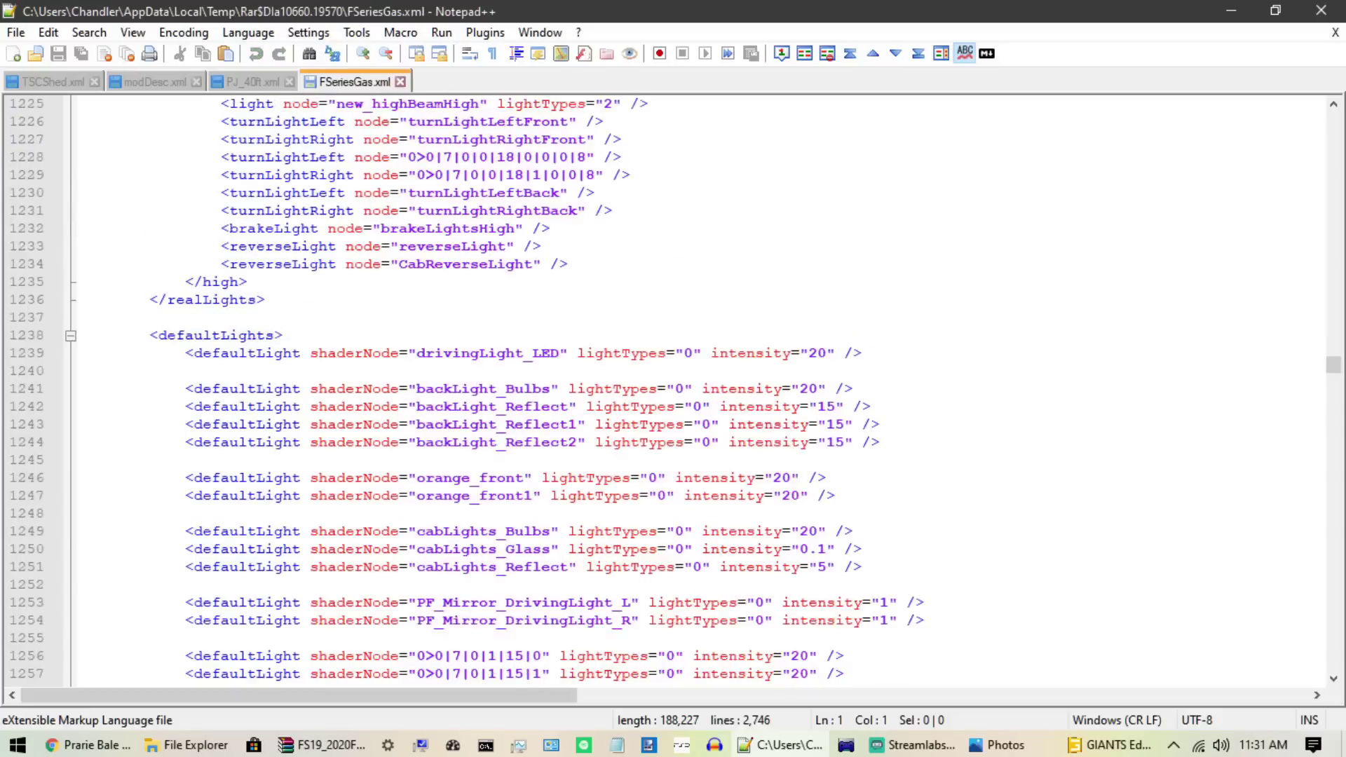
pyautogui.keyDown('ctrl'); pyautogui.scroll(5, 673, 392); pyautogui.keyUp('ctrl')
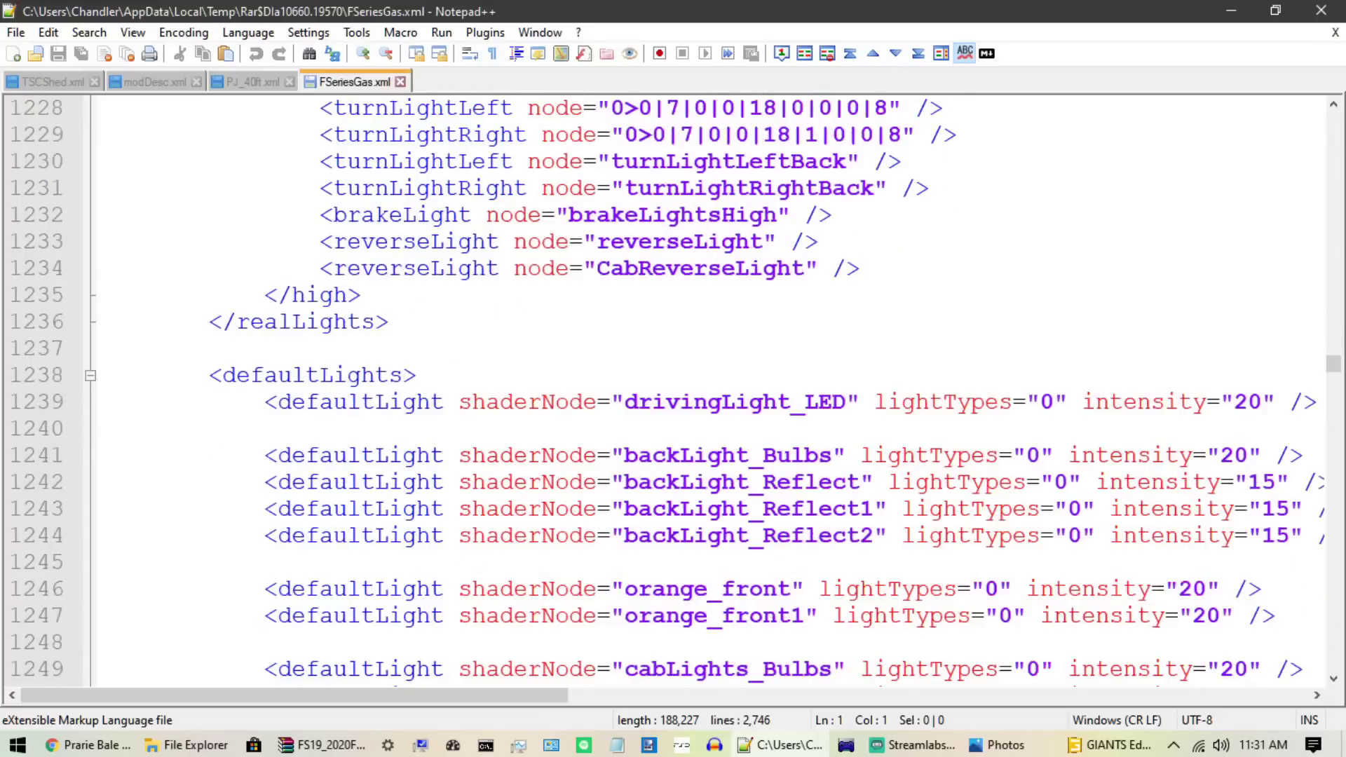
pyautogui.doubleClick(701, 403)
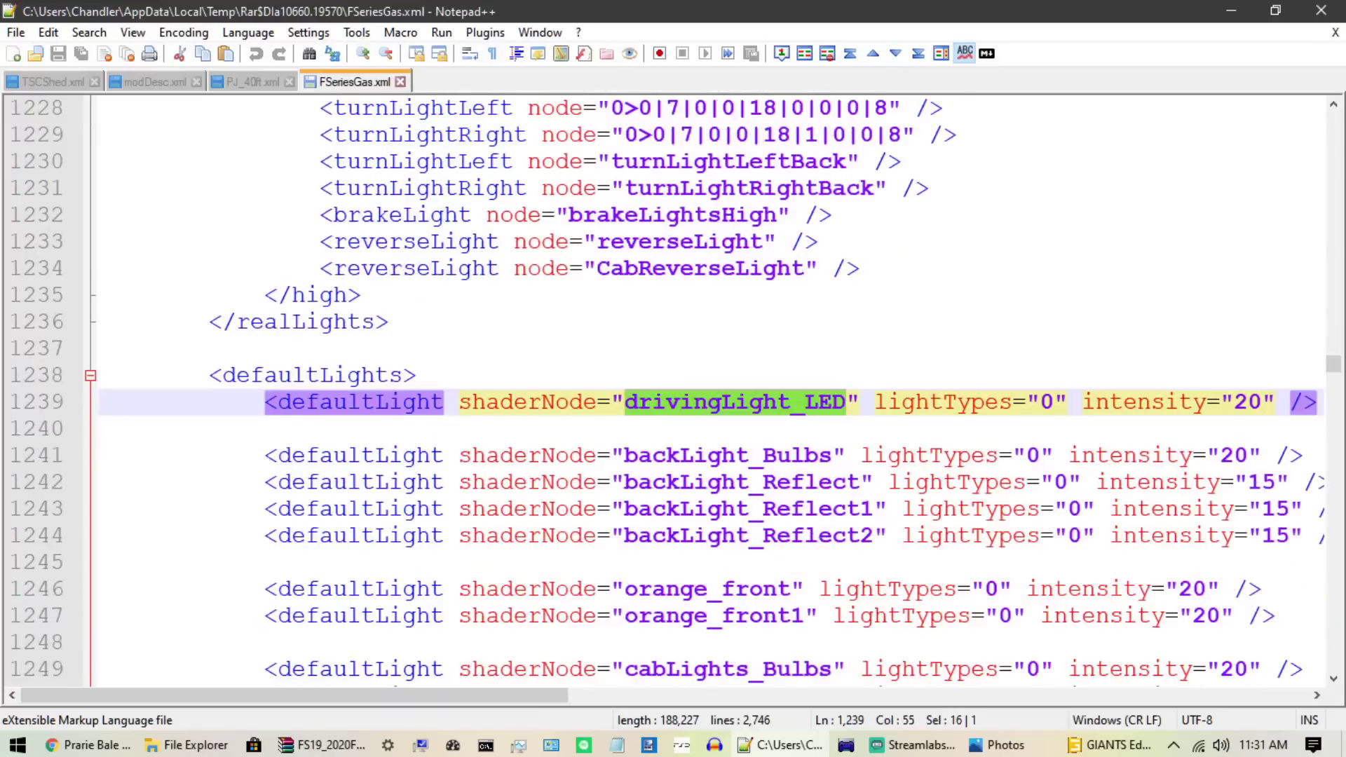
pyautogui.keyDown('ctrl'); pyautogui.scroll(-5, 766, 414); pyautogui.keyUp('ctrl')
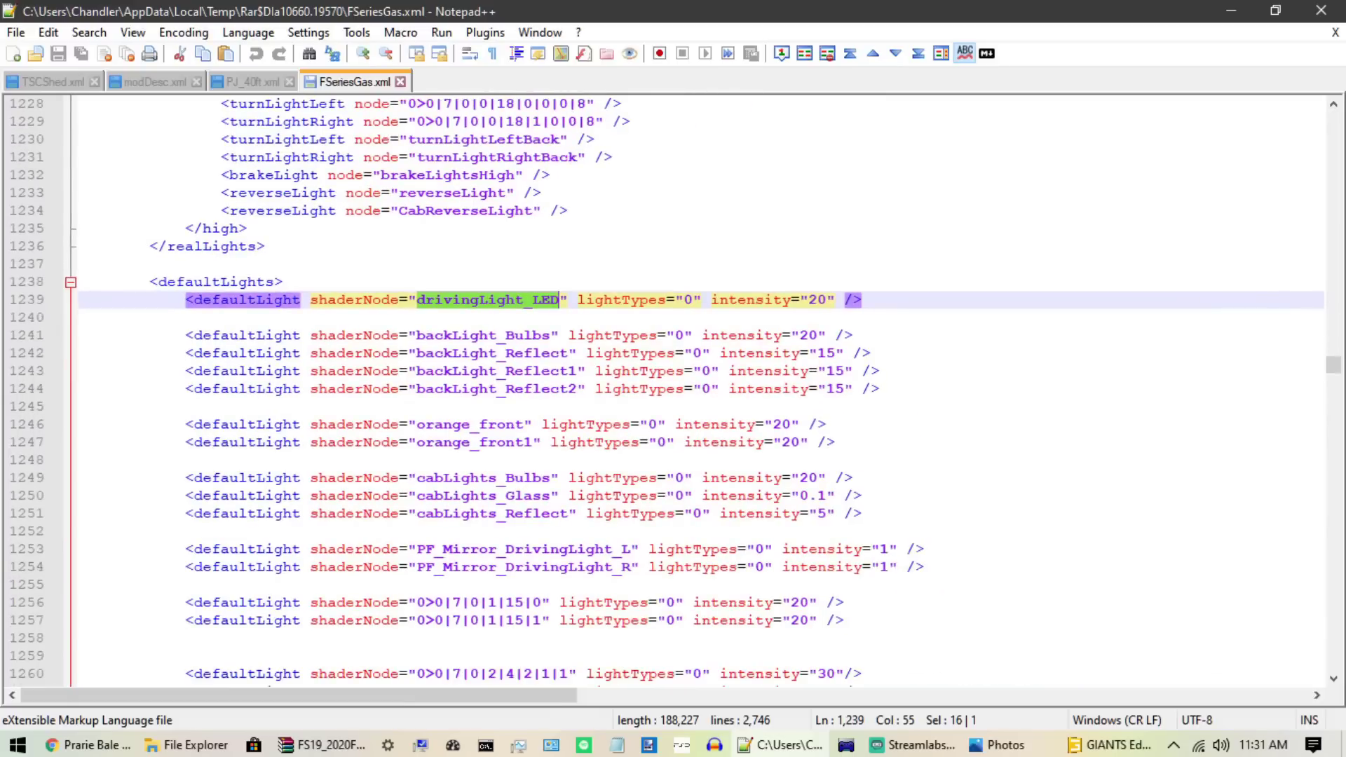
# Step: Find the i3dMappings section of FSeriesGas.xml and examine how ids such as drivenode_FL map to node paths
pyautogui.moveTo(1334, 366); pyautogui.dragTo(1332, 619)
pyautogui.doubleClick(171, 353)
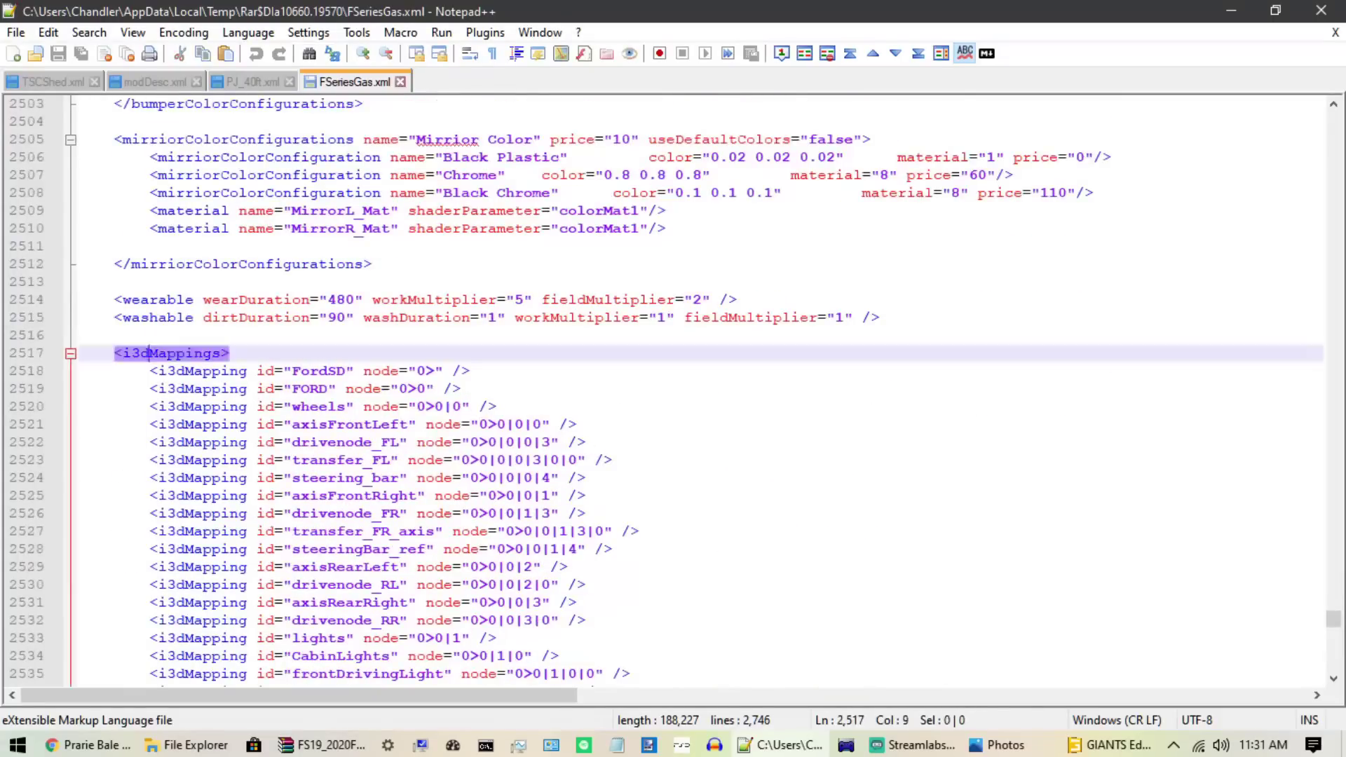
pyautogui.scroll(-6, 673, 392)
pyautogui.scroll(2, 673, 392)
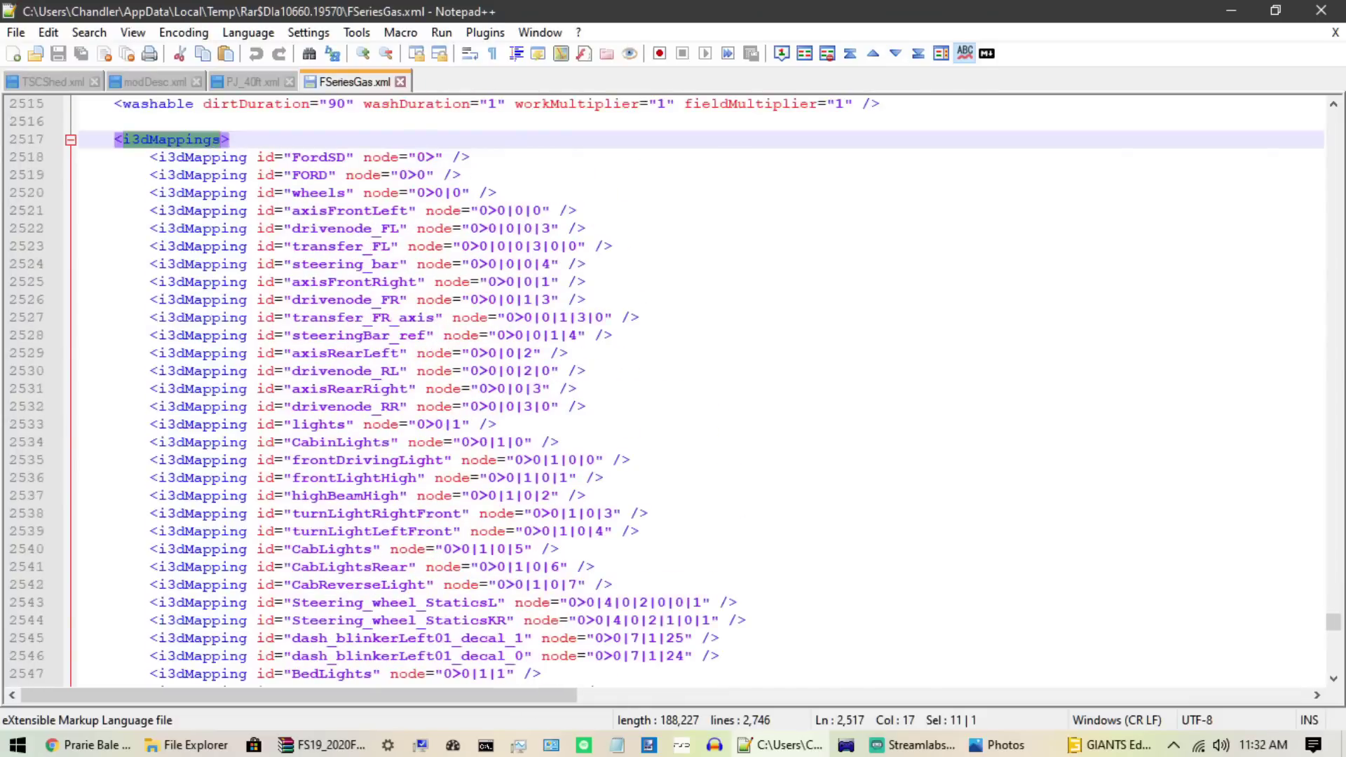
pyautogui.doubleClick(330, 231)
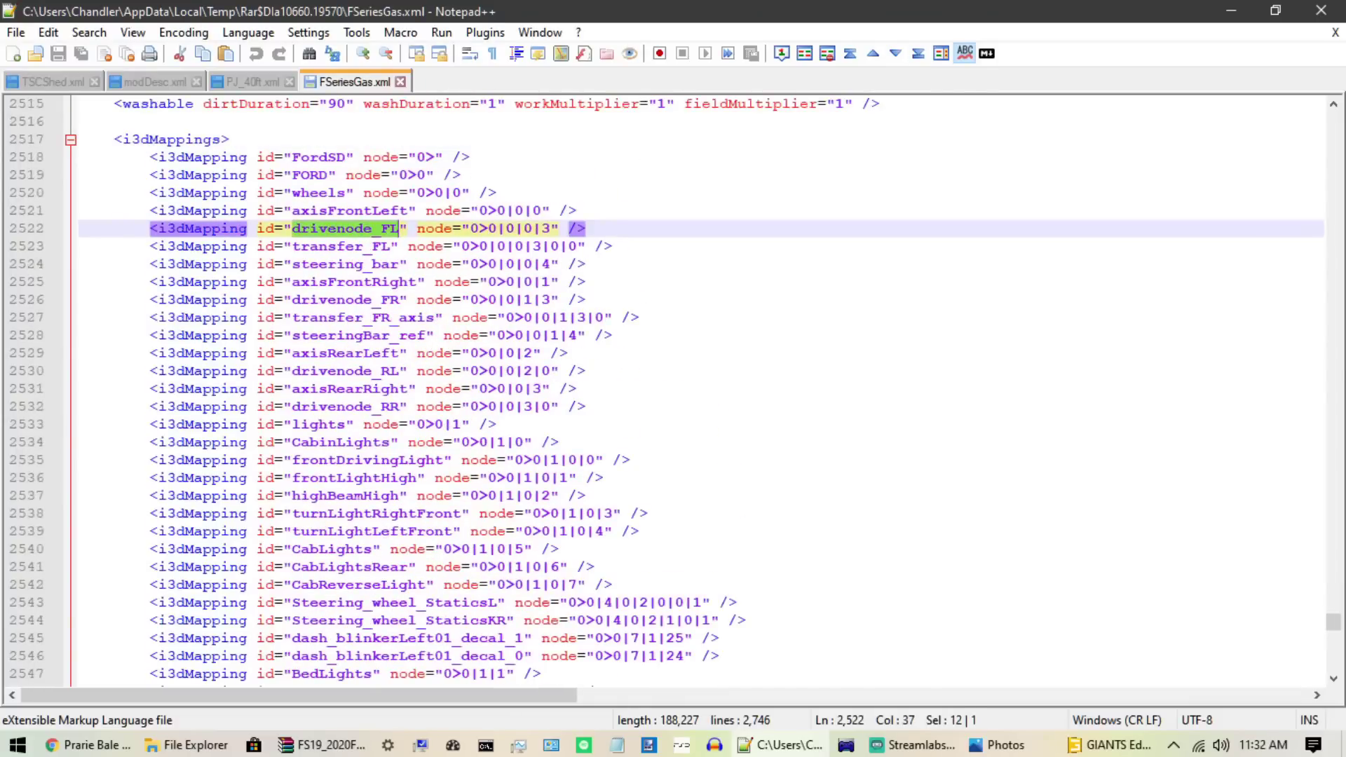
pyautogui.moveTo(1332, 622); pyautogui.dragTo(1327, 374)
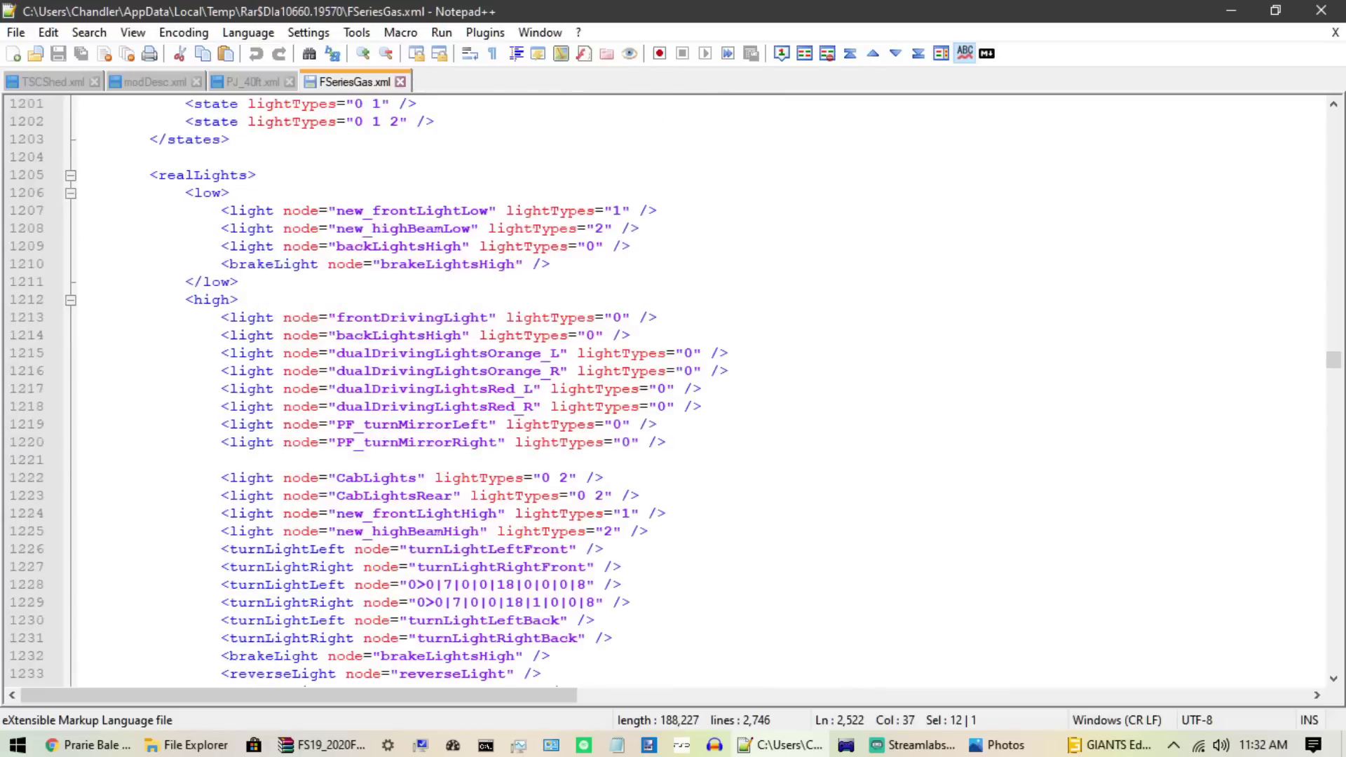
# Step: Compare the first turnLightRight path in PJ_40ft.xml with the index paths of the Brake group's nodes in GIANTS Editor
pyautogui.click(231, 82)
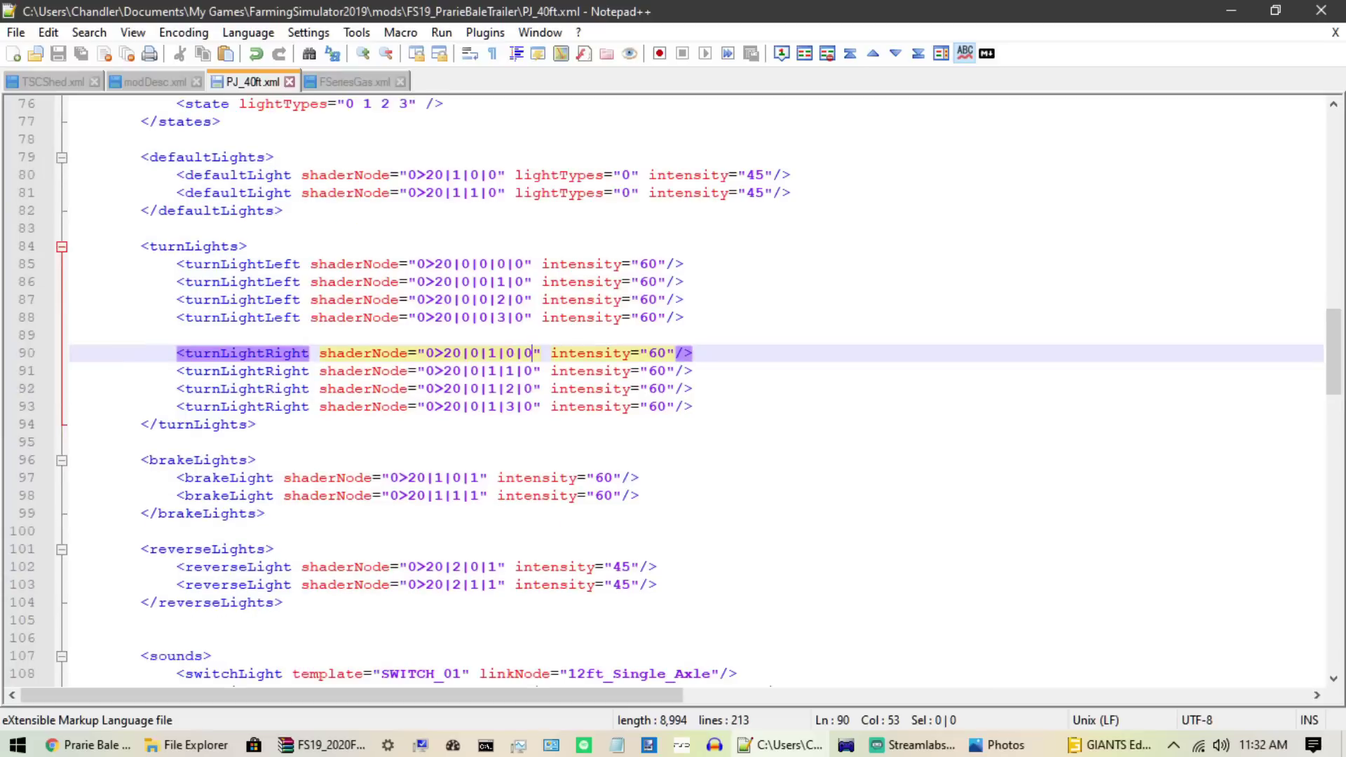
pyautogui.moveTo(425, 352); pyautogui.dragTo(534, 354)
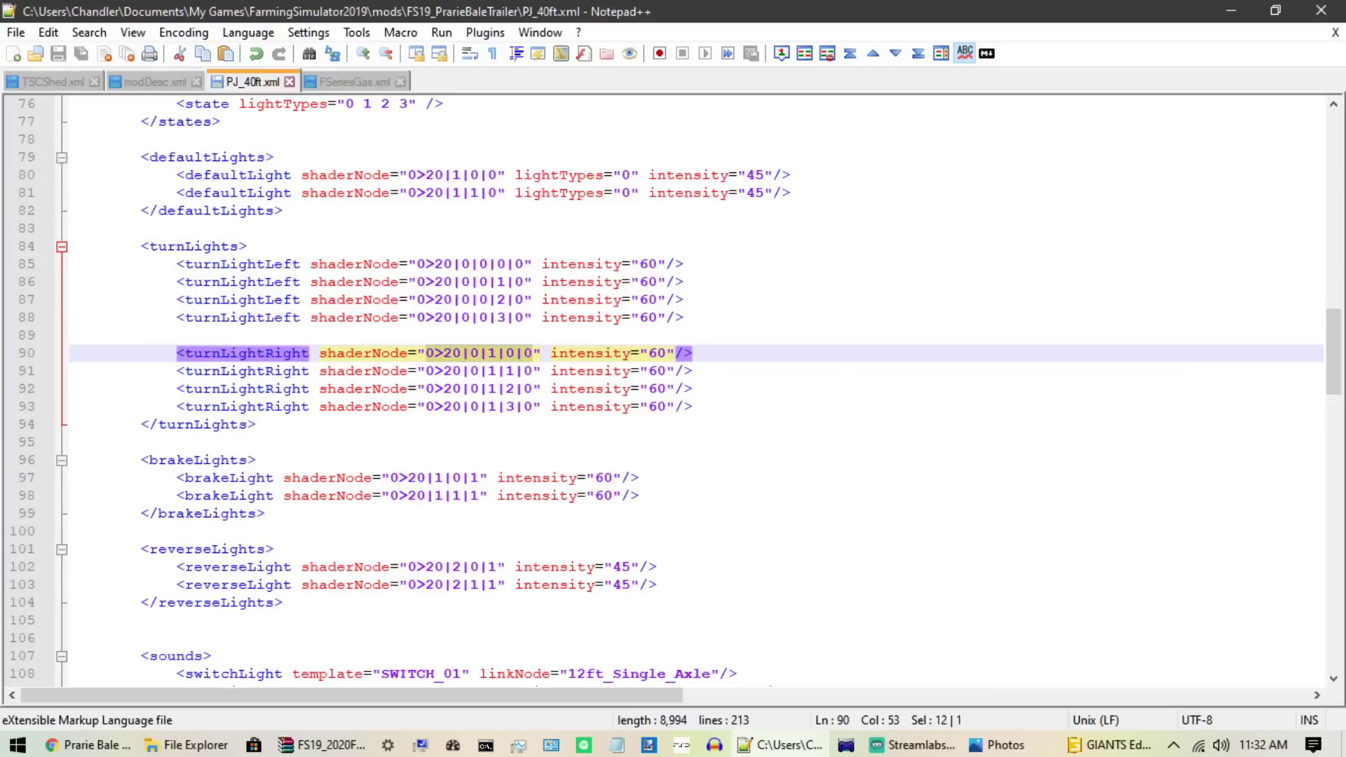
pyautogui.click(1085, 746)
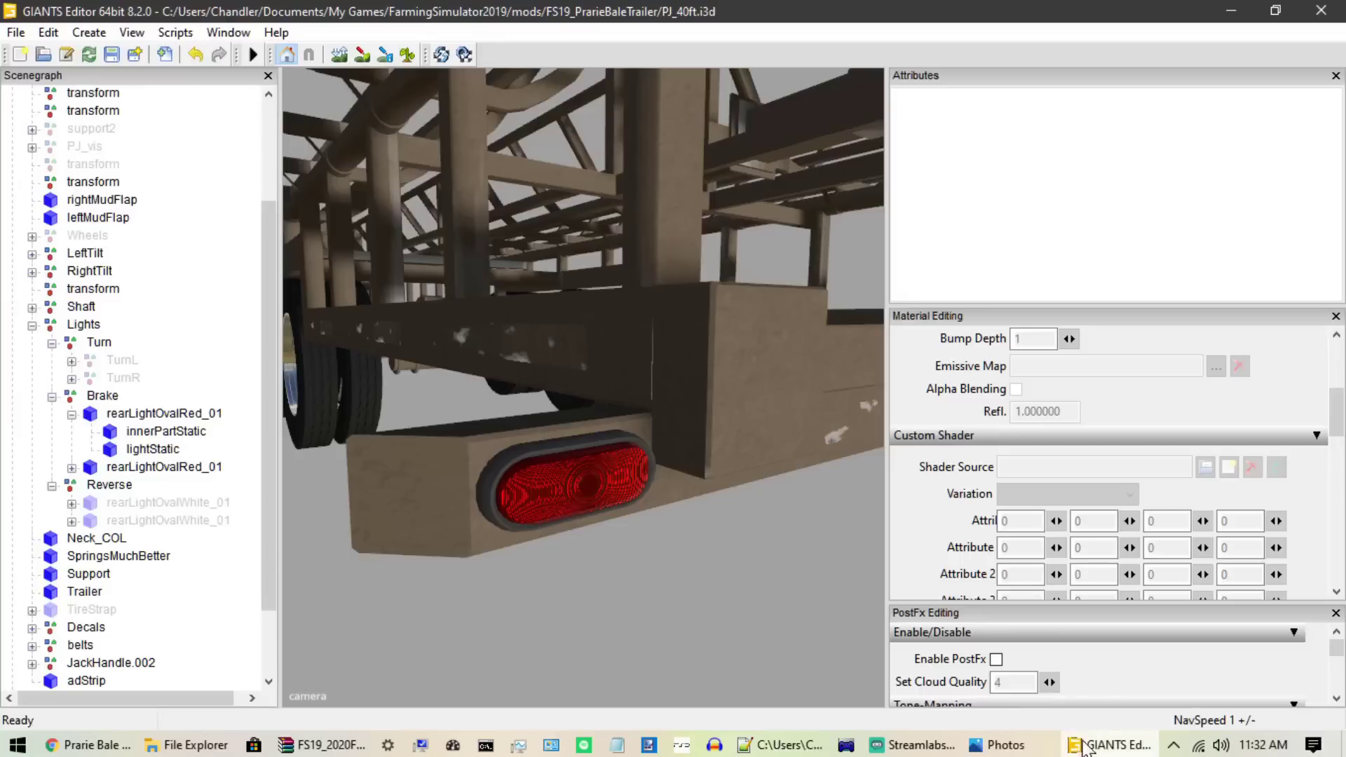
pyautogui.click(166, 432)
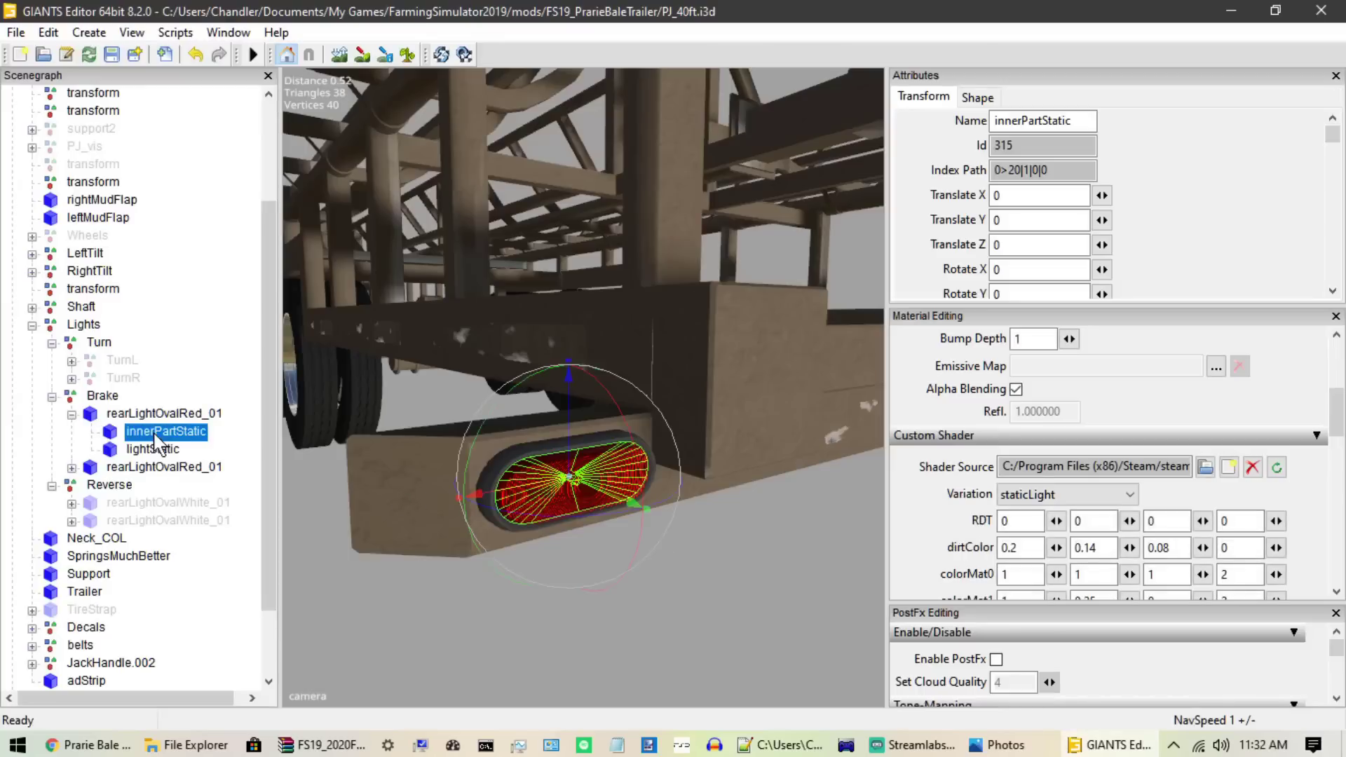
pyautogui.press('Up')
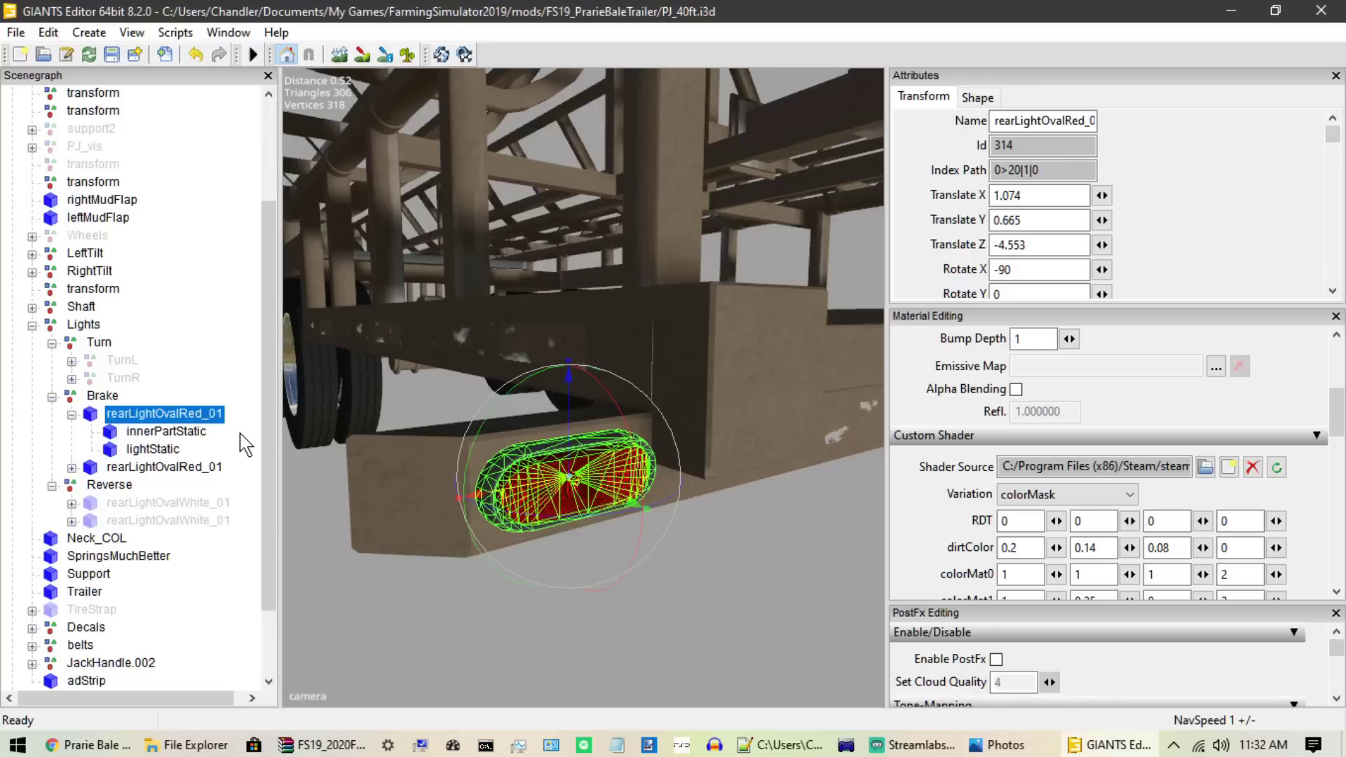
pyautogui.click(102, 396)
pyautogui.click(102, 410)
# Step: Undo a trial move of innerPartStatic under the first rearLightOvalRed_01 and copy that part's Index Path
pyautogui.click(175, 431)
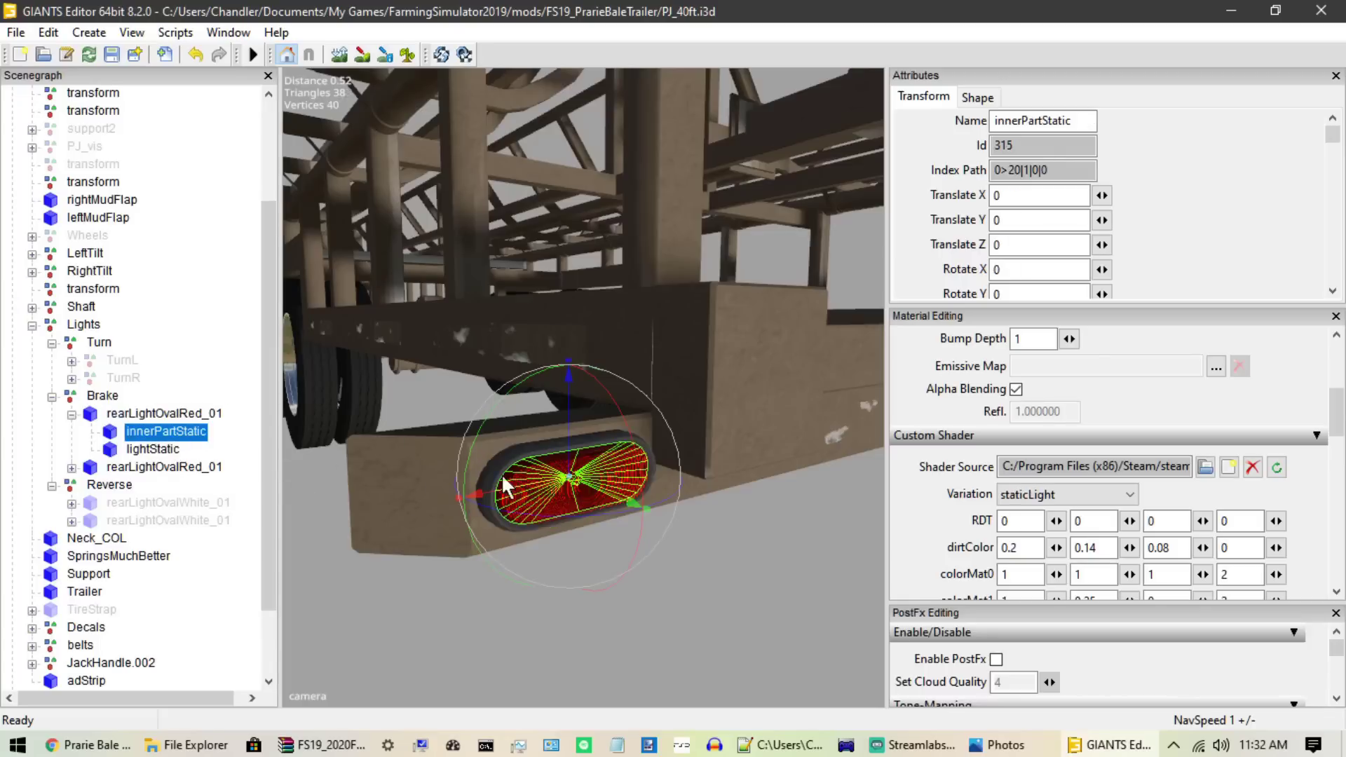
pyautogui.moveTo(588, 483); pyautogui.dragTo(673, 519)
pyautogui.hotkey('ctrl', 'z')
pyautogui.moveTo(1052, 171); pyautogui.dragTo(864, 184)
pyautogui.hotkey('ctrl', 'c')
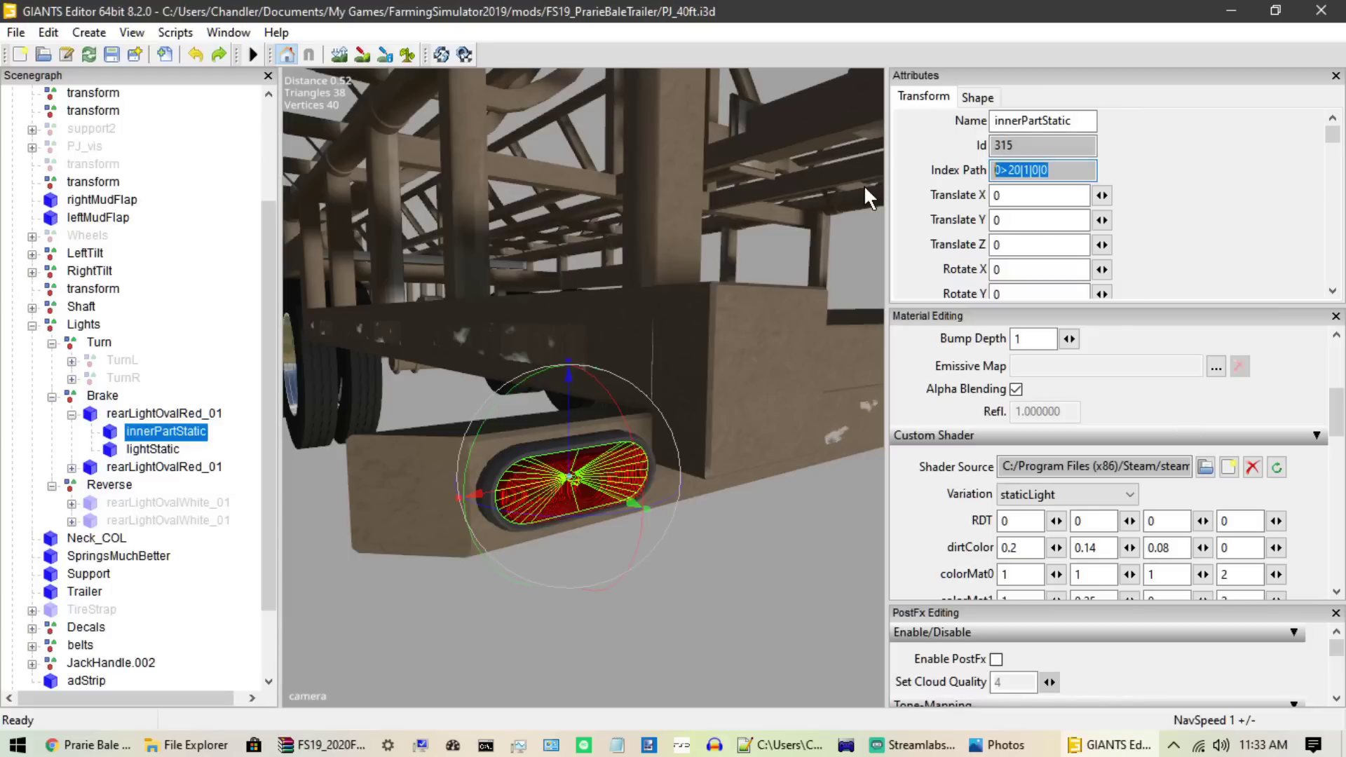
# Step: Paste the copied path 0>20|1|0|0 as the first defaultLight's shaderNode in PJ_40ft.xml and switch back to GIANTS Editor
pyautogui.click(782, 745)
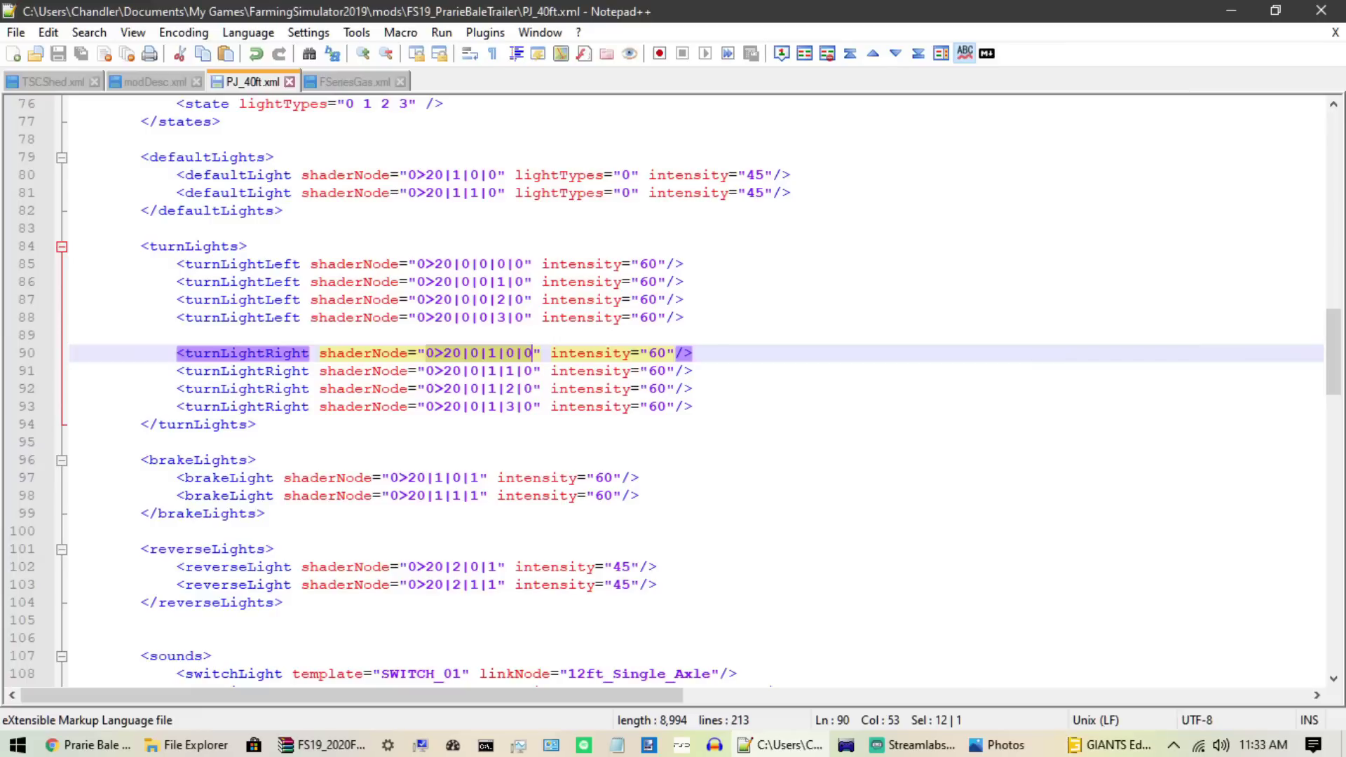
pyautogui.scroll(5, 673, 390)
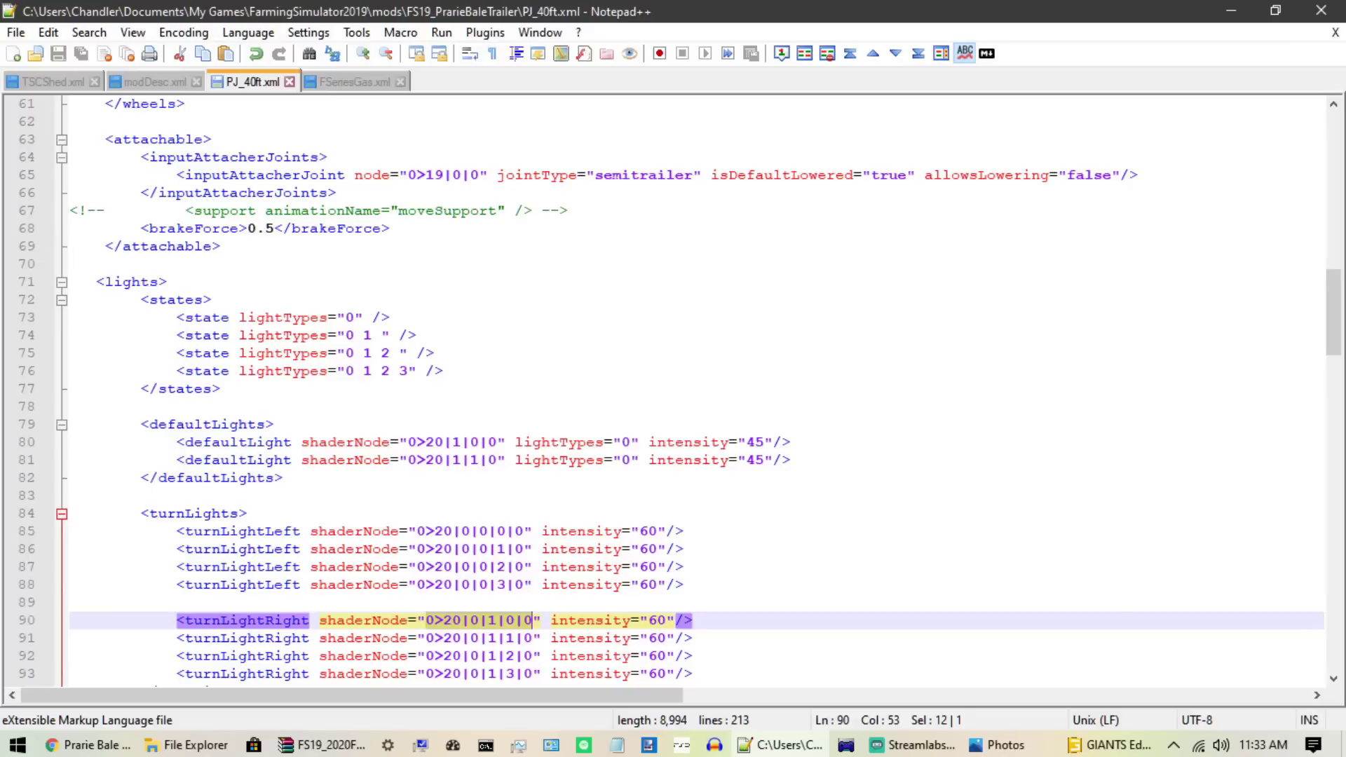
pyautogui.moveTo(408, 441); pyautogui.dragTo(498, 442)
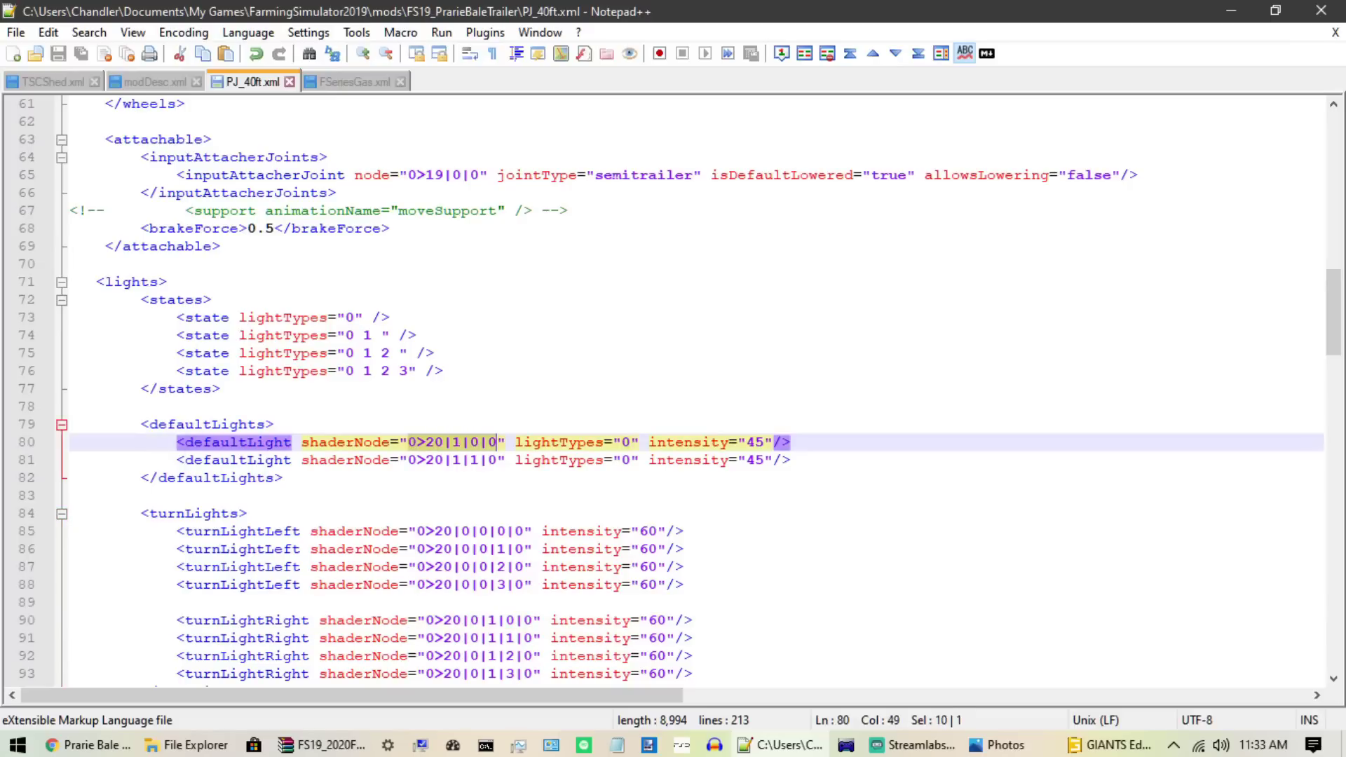
pyautogui.hotkey('ctrl', 'v')
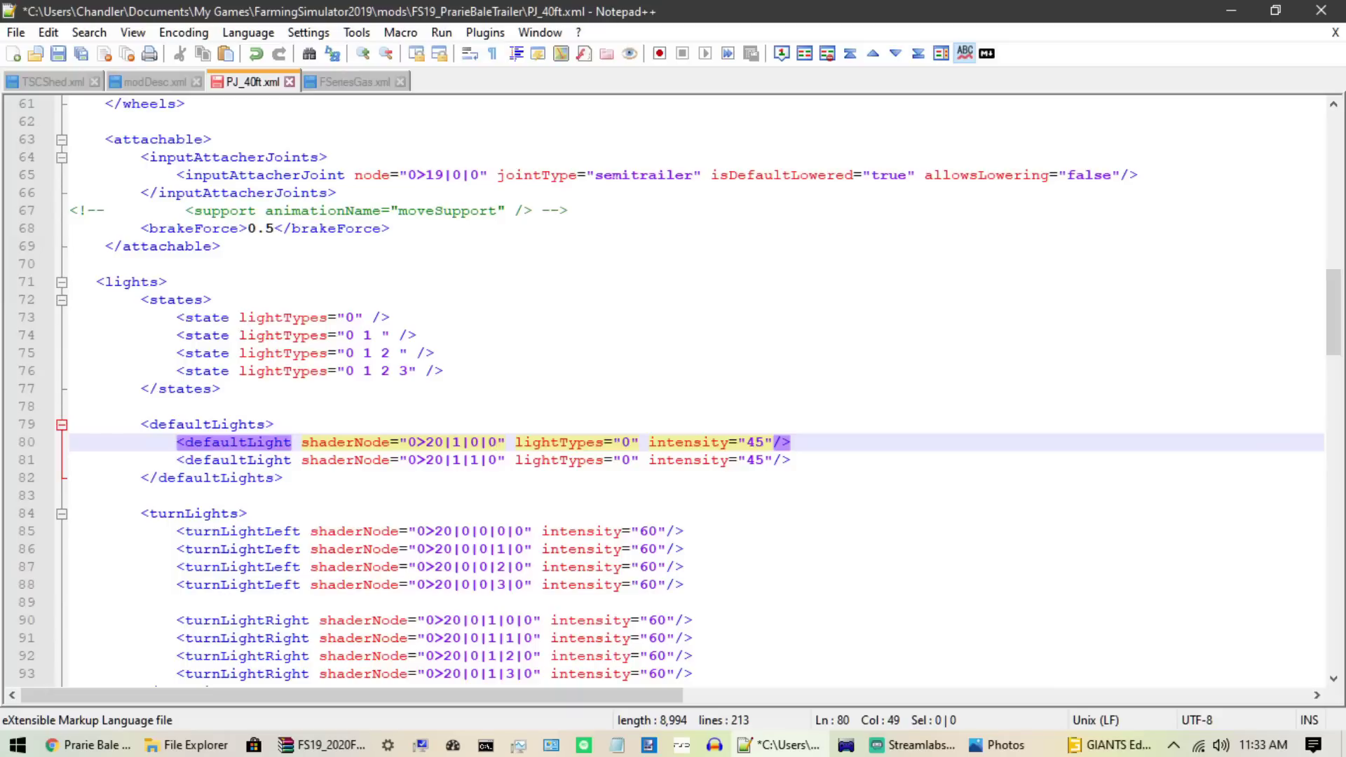
pyautogui.hotkey('alt', 'Tab')
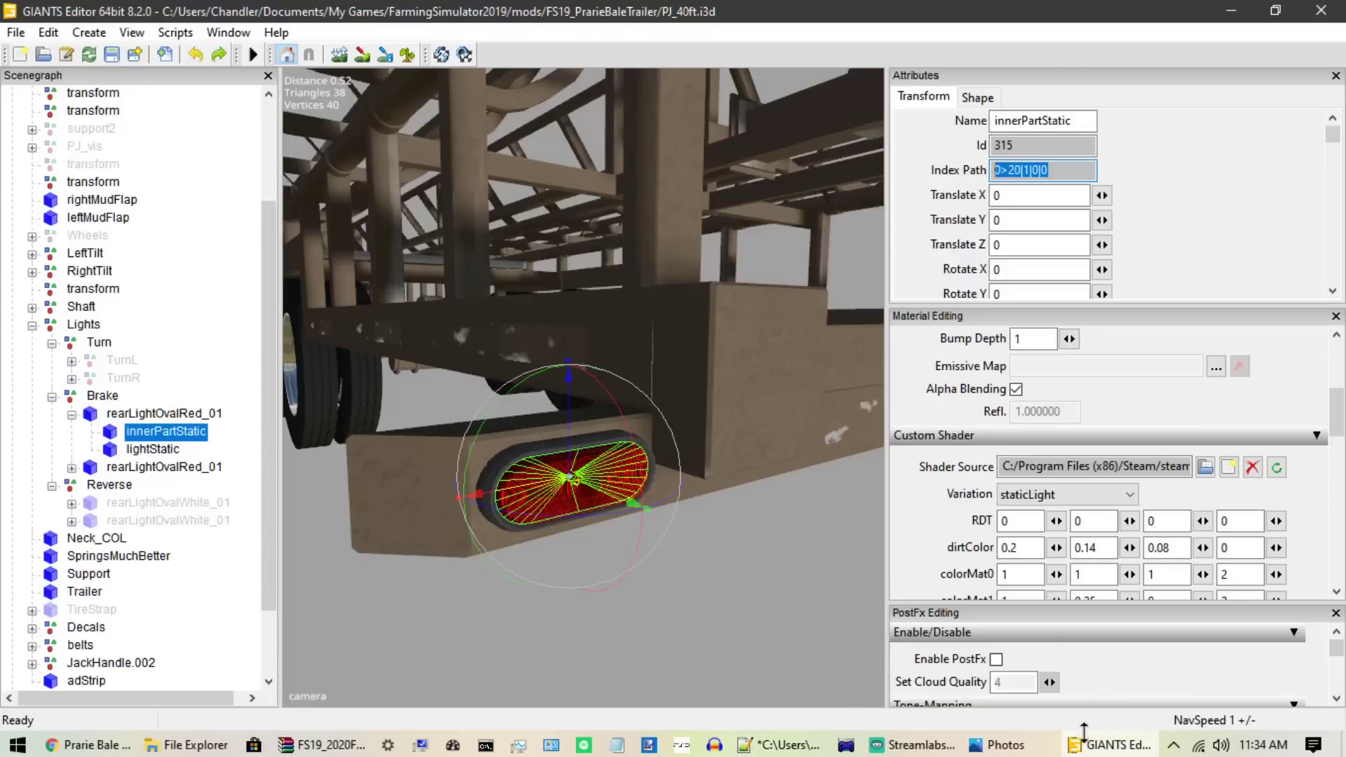
# Step: Try moving the first brake light's lightStatic part upward off its housing, and undo the move
pyautogui.click(225, 460)
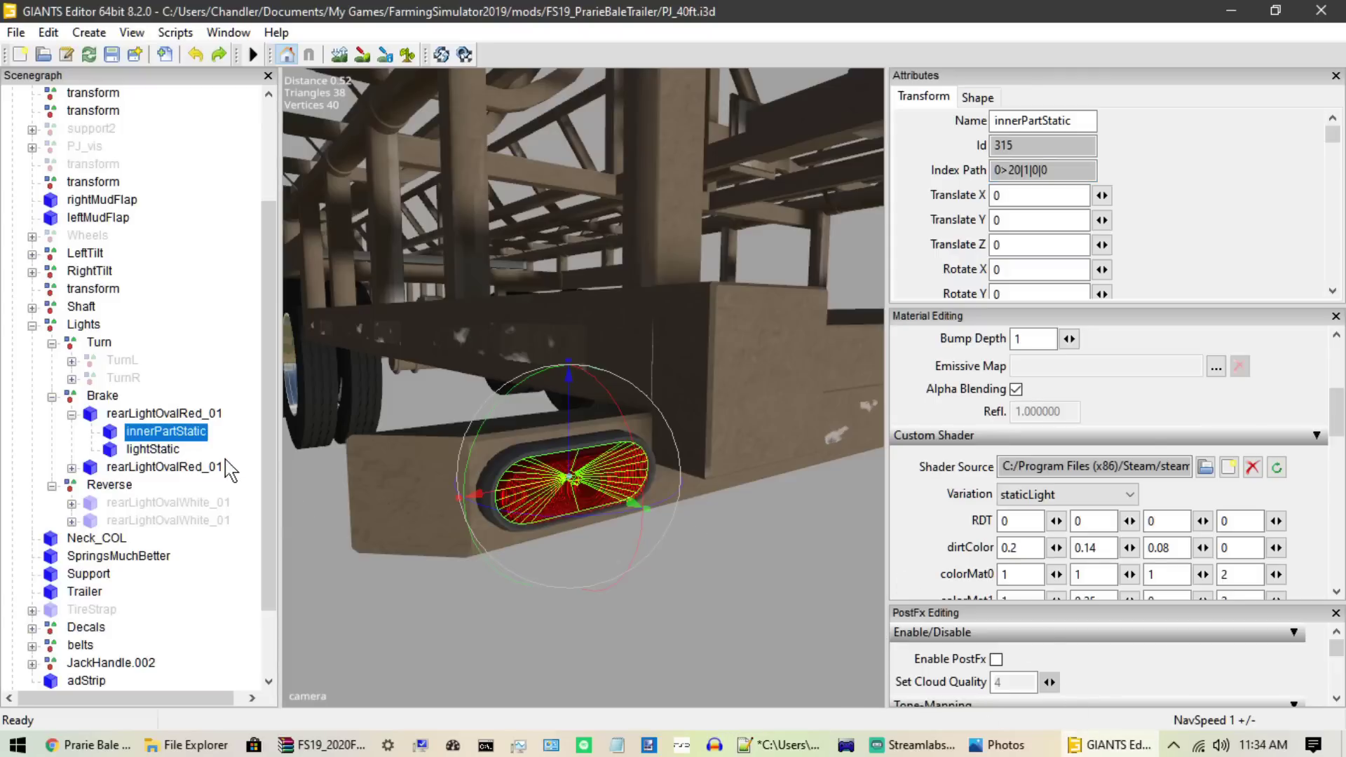
pyautogui.click(155, 453)
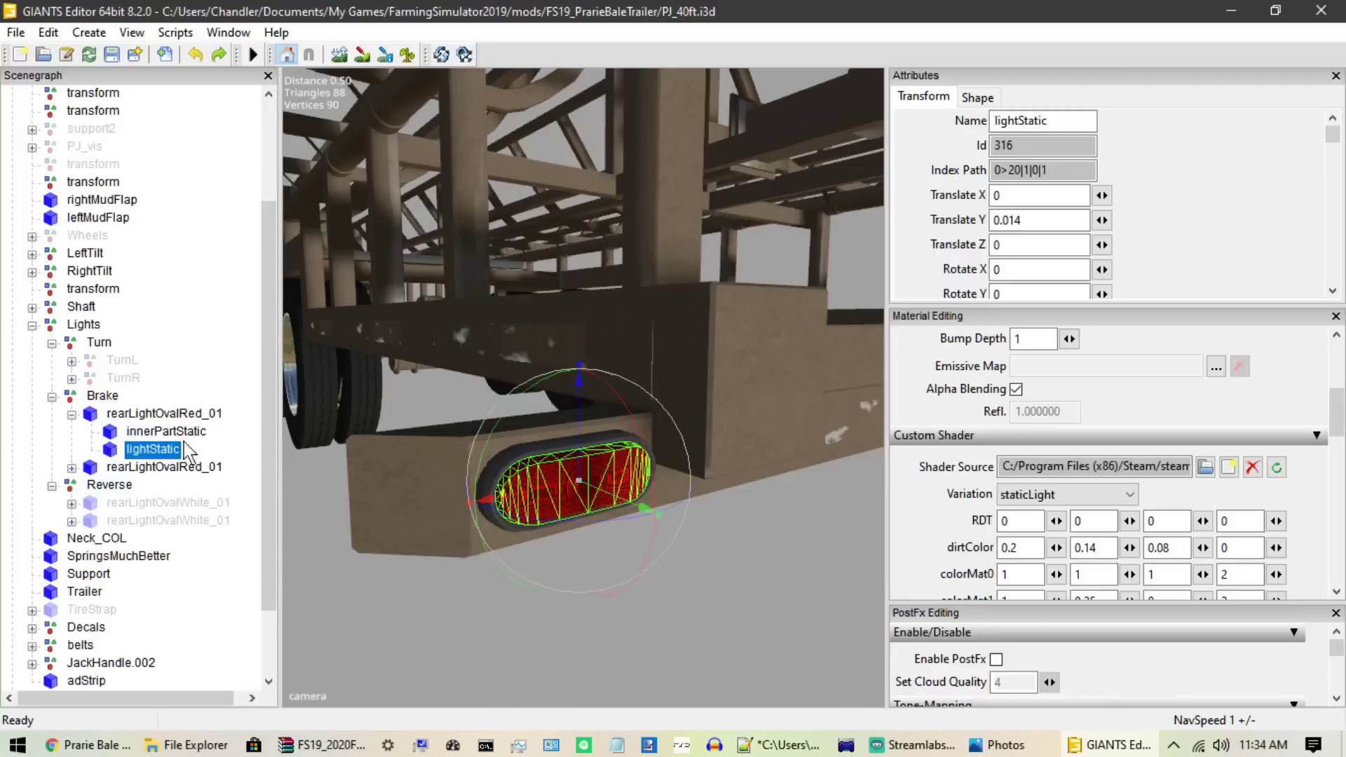
pyautogui.moveTo(588, 443); pyautogui.dragTo(574, 106)
pyautogui.hotkey('ctrl', 'z')
# Step: Compare the first brake light's innerPartStatic and lightStatic nodes, and review the light entries of PJ_40ft.xml in Notepad++
pyautogui.click(169, 431)
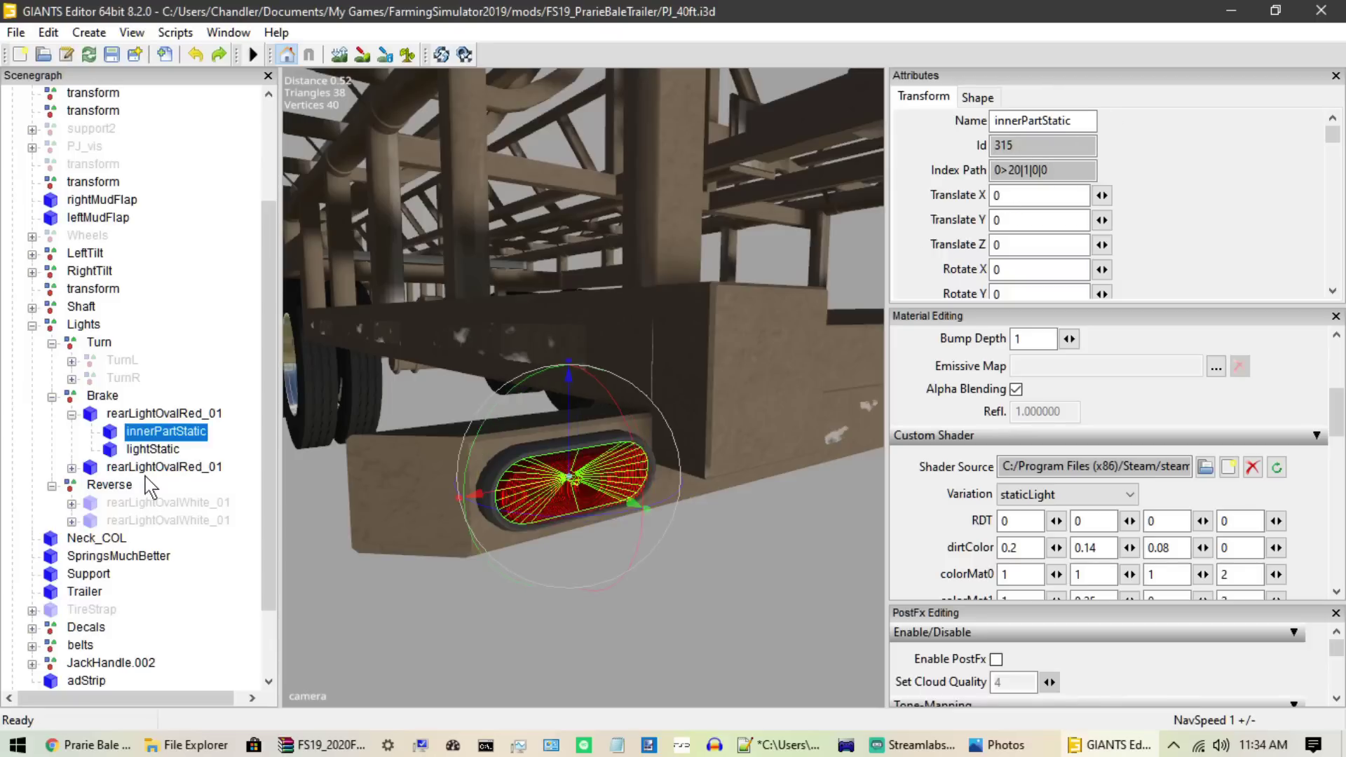
pyautogui.click(169, 449)
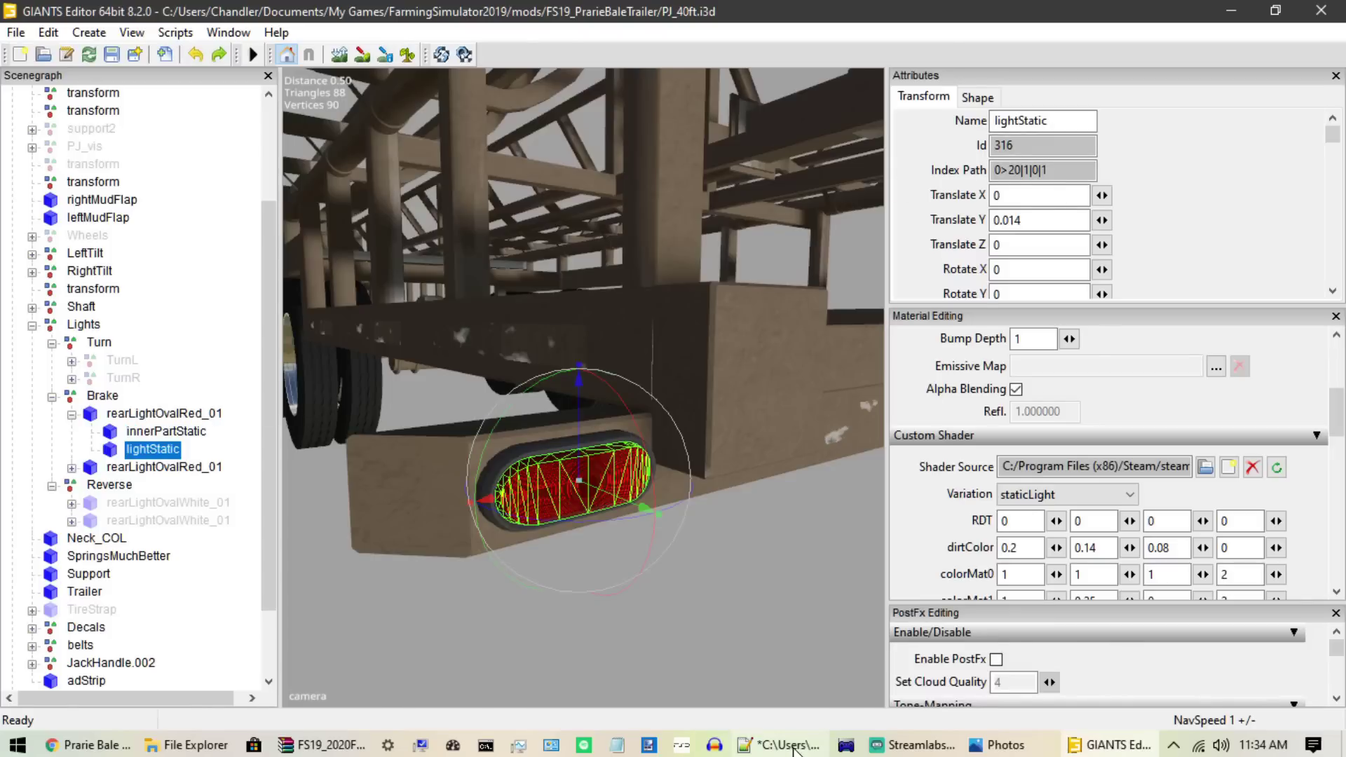
pyautogui.click(795, 747)
pyautogui.scroll(-4, 674, 385)
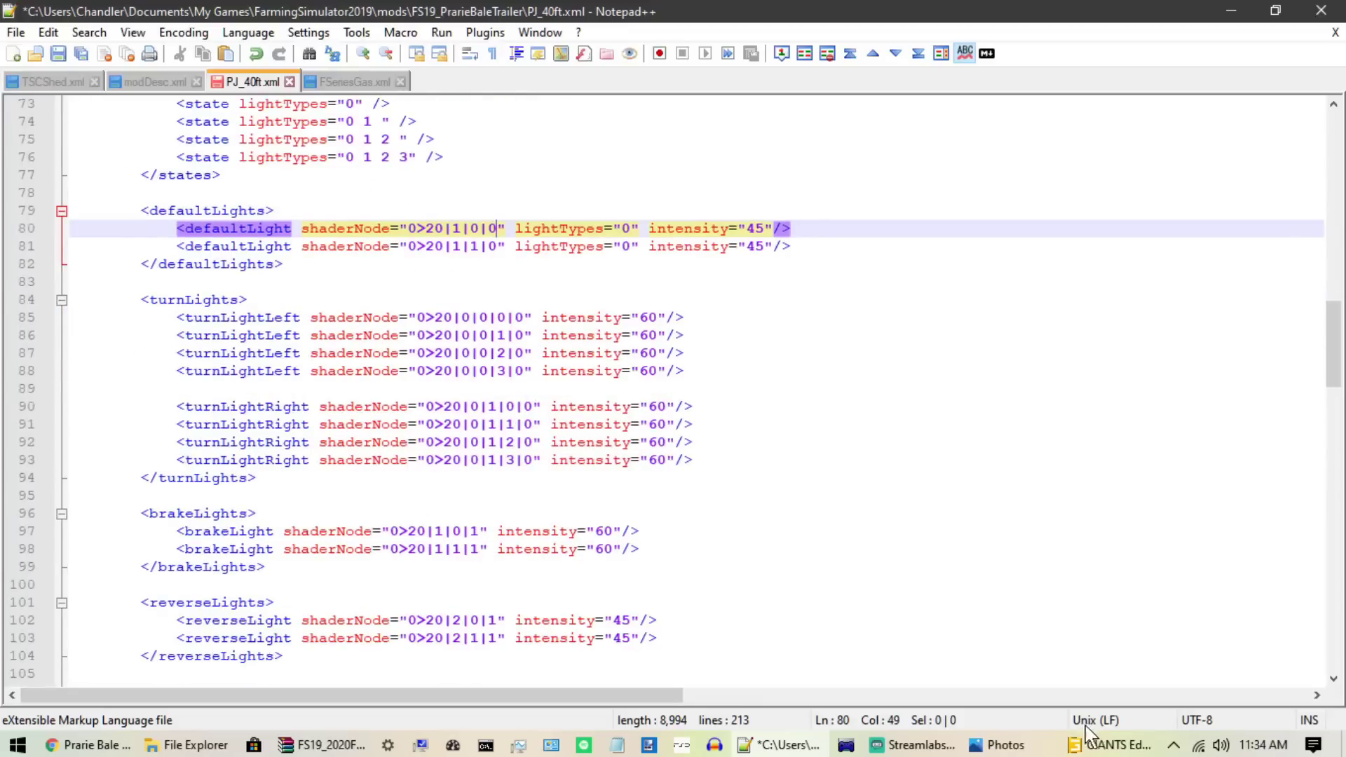
# Step: Switch back to GIANTS Editor and examine the custom shader parameters of the first brake light's innerPartStatic and lightStatic
pyautogui.click(1110, 745)
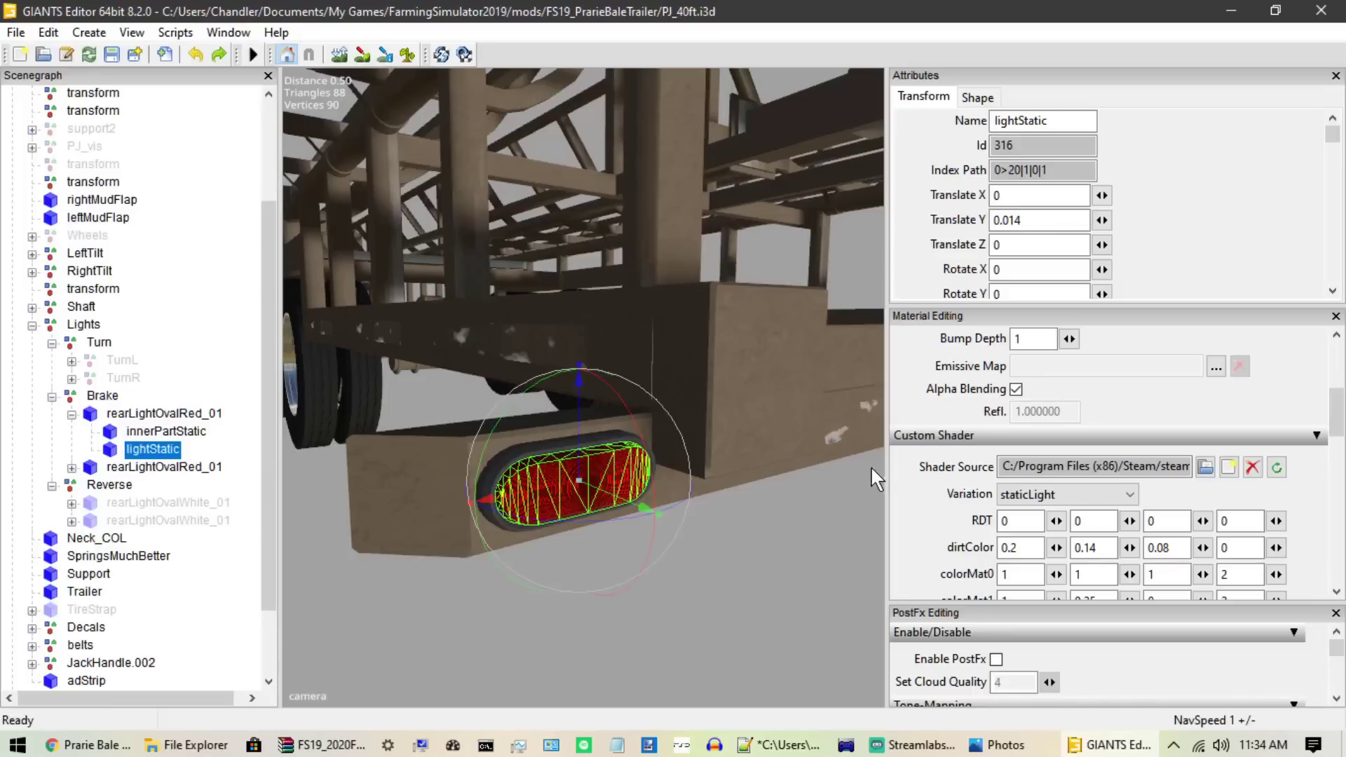
pyautogui.scroll(-2, 937, 485)
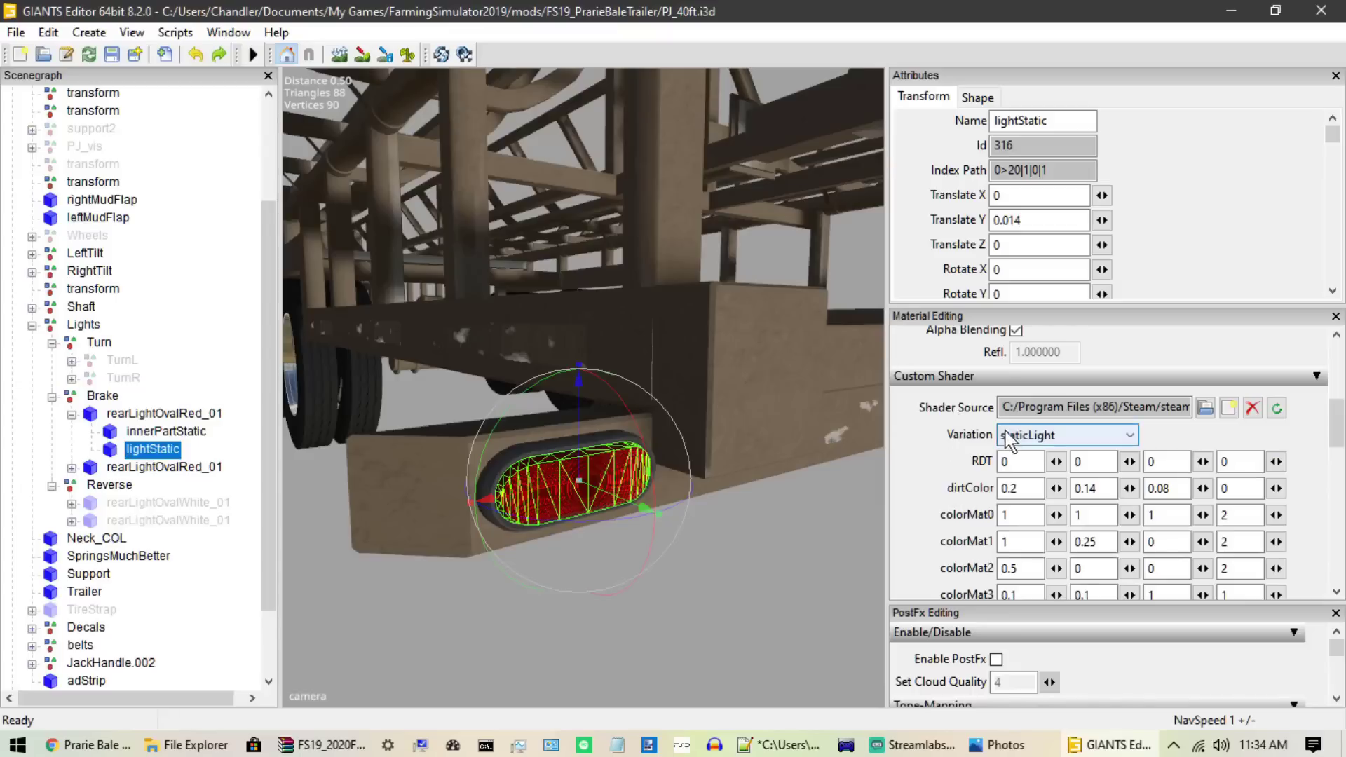
pyautogui.click(184, 432)
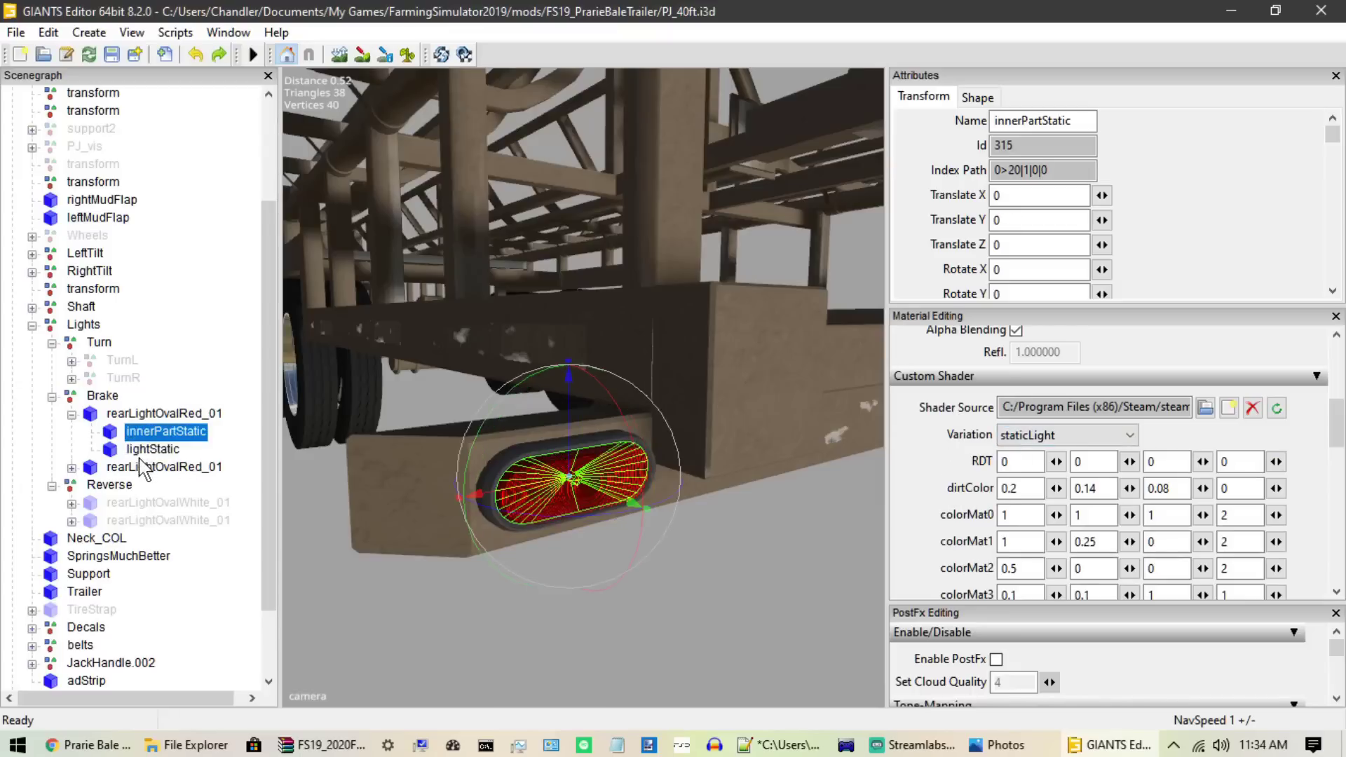
pyautogui.click(152, 450)
pyautogui.scroll(-8, 918, 474)
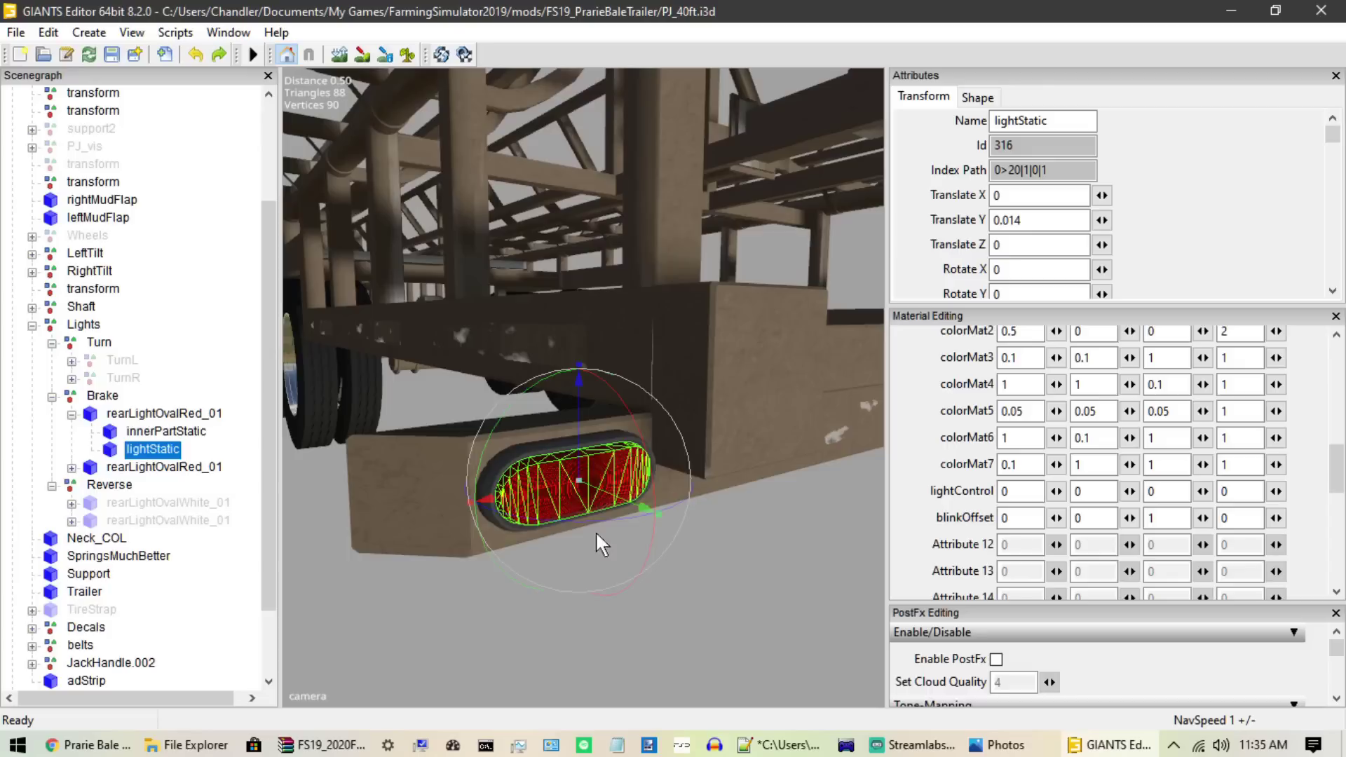
pyautogui.click(146, 432)
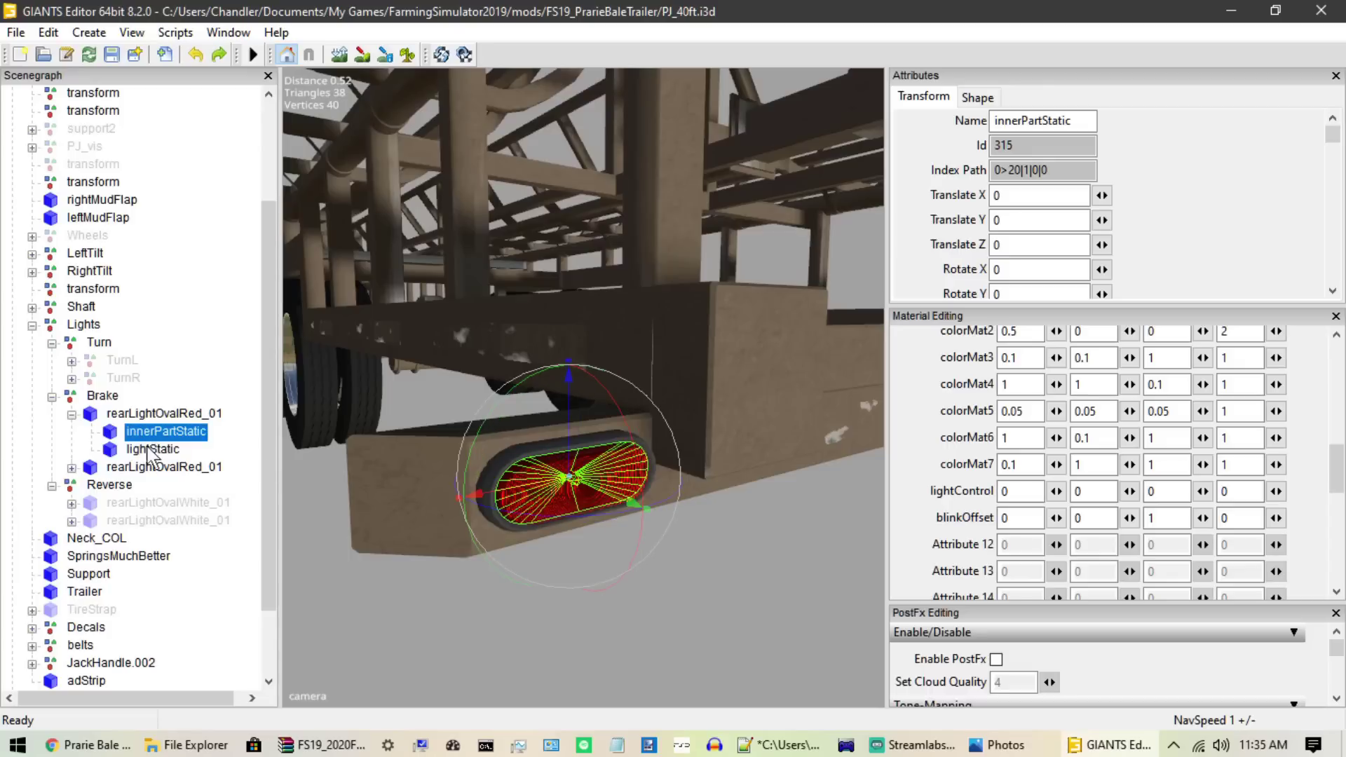
pyautogui.click(155, 449)
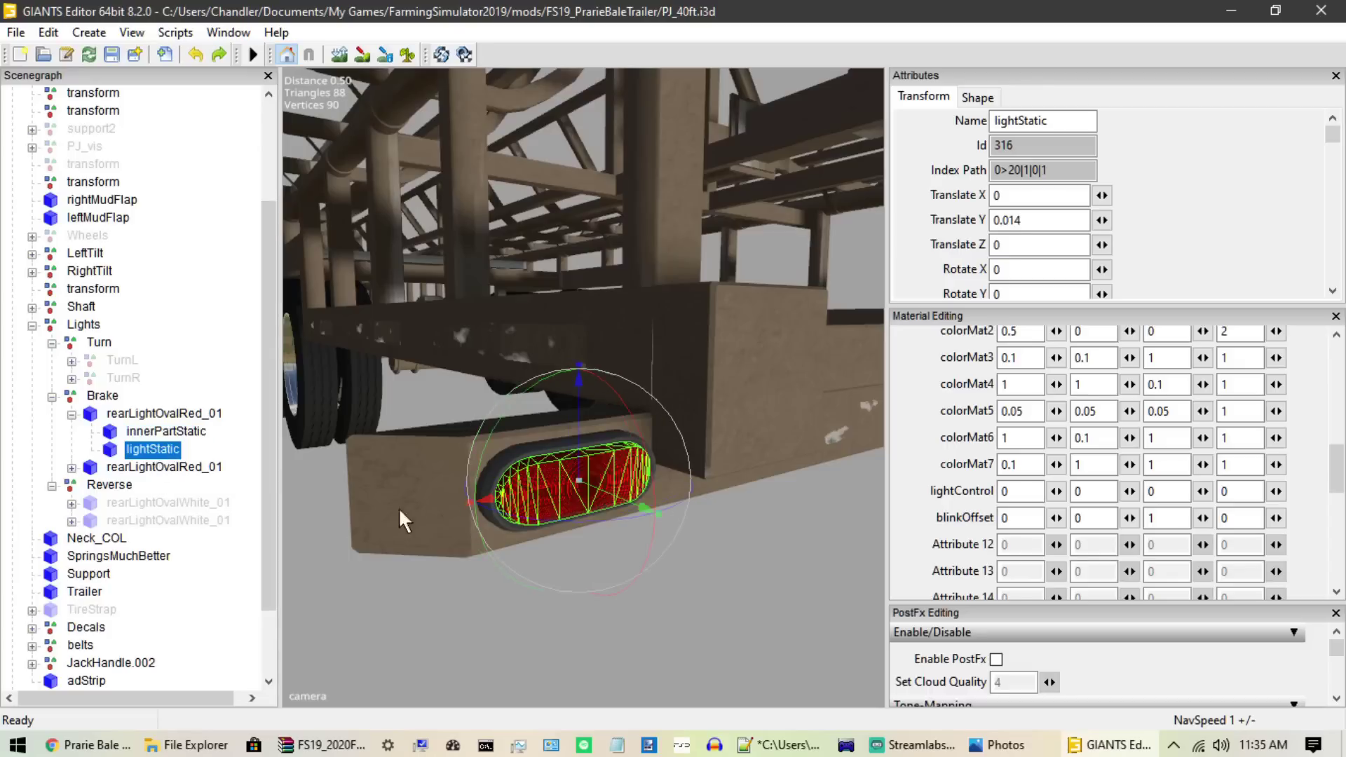
# Step: Set the first lightControl value of the brake light's lightStatic to 60 and enable PostFx to preview its glow
pyautogui.doubleClick(1004, 492)
pyautogui.write('60')
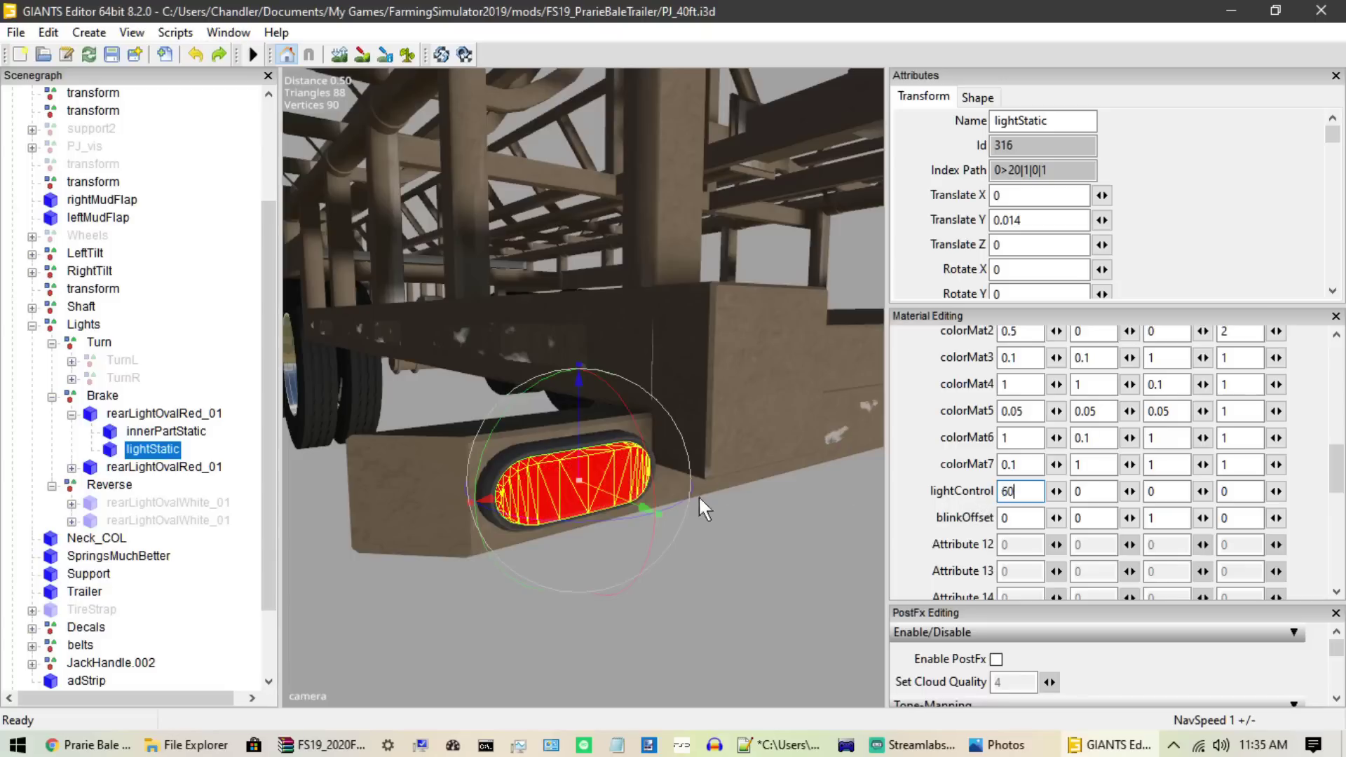
pyautogui.click(996, 659)
pyautogui.scroll(-3, 624, 574)
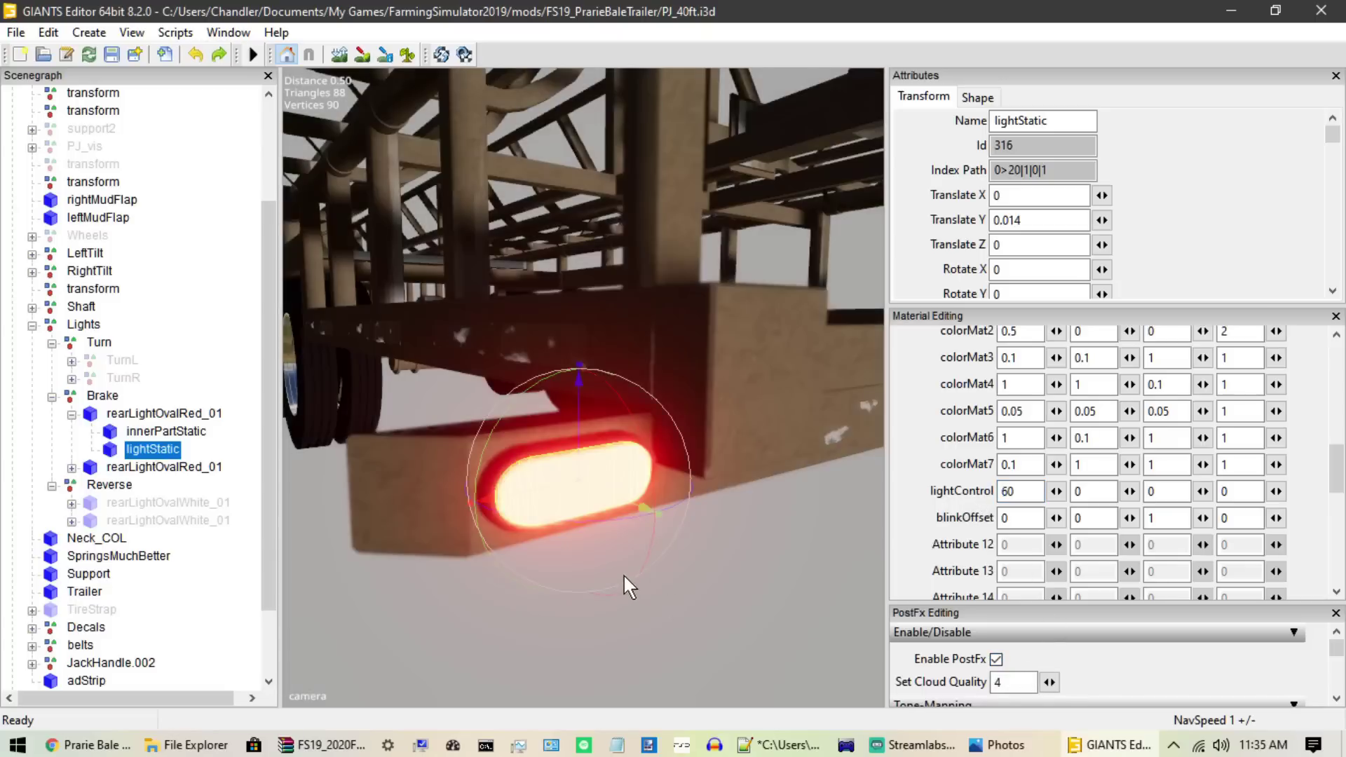
pyautogui.scroll(-4, 632, 576)
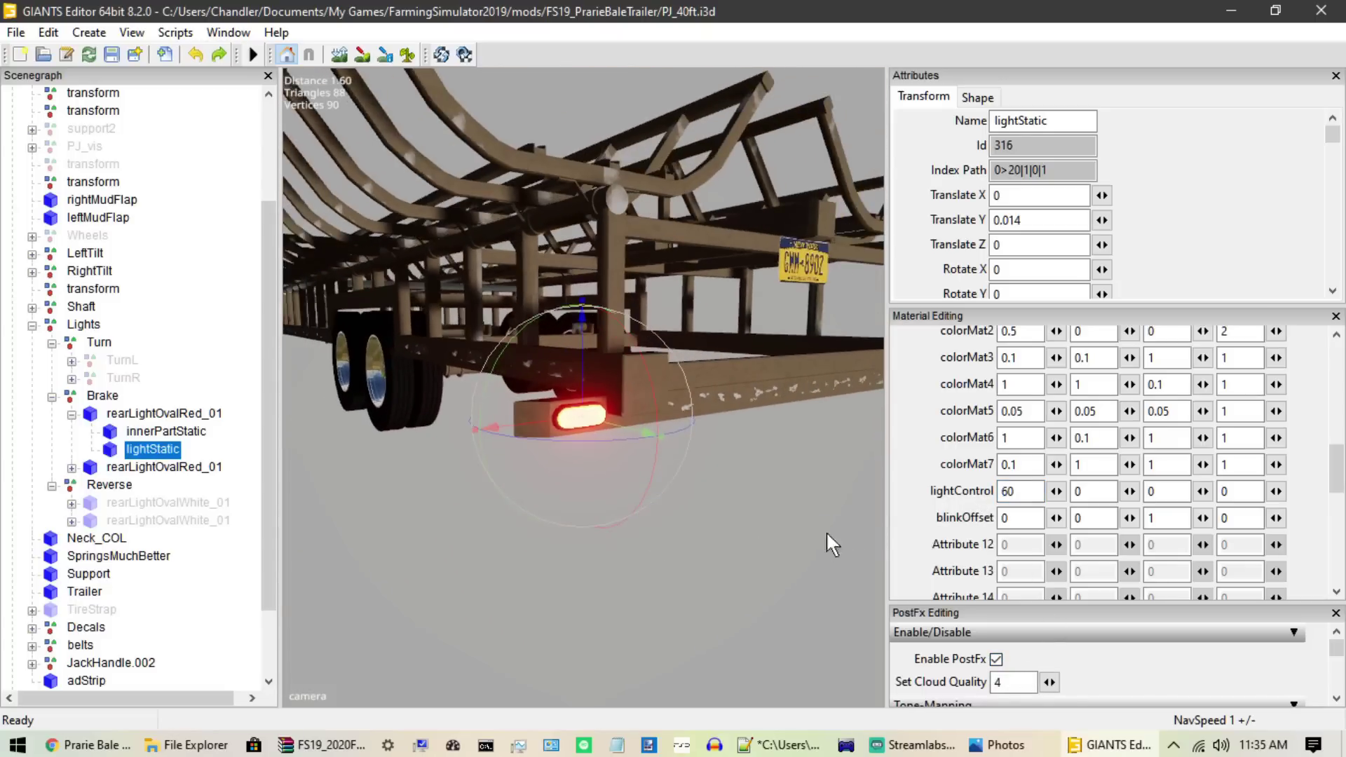
# Step: Reset the lightStatic's first lightControl value to 0, deselect the part and disable PostFx
pyautogui.doubleClick(1013, 491)
pyautogui.scroll(1, 686, 471)
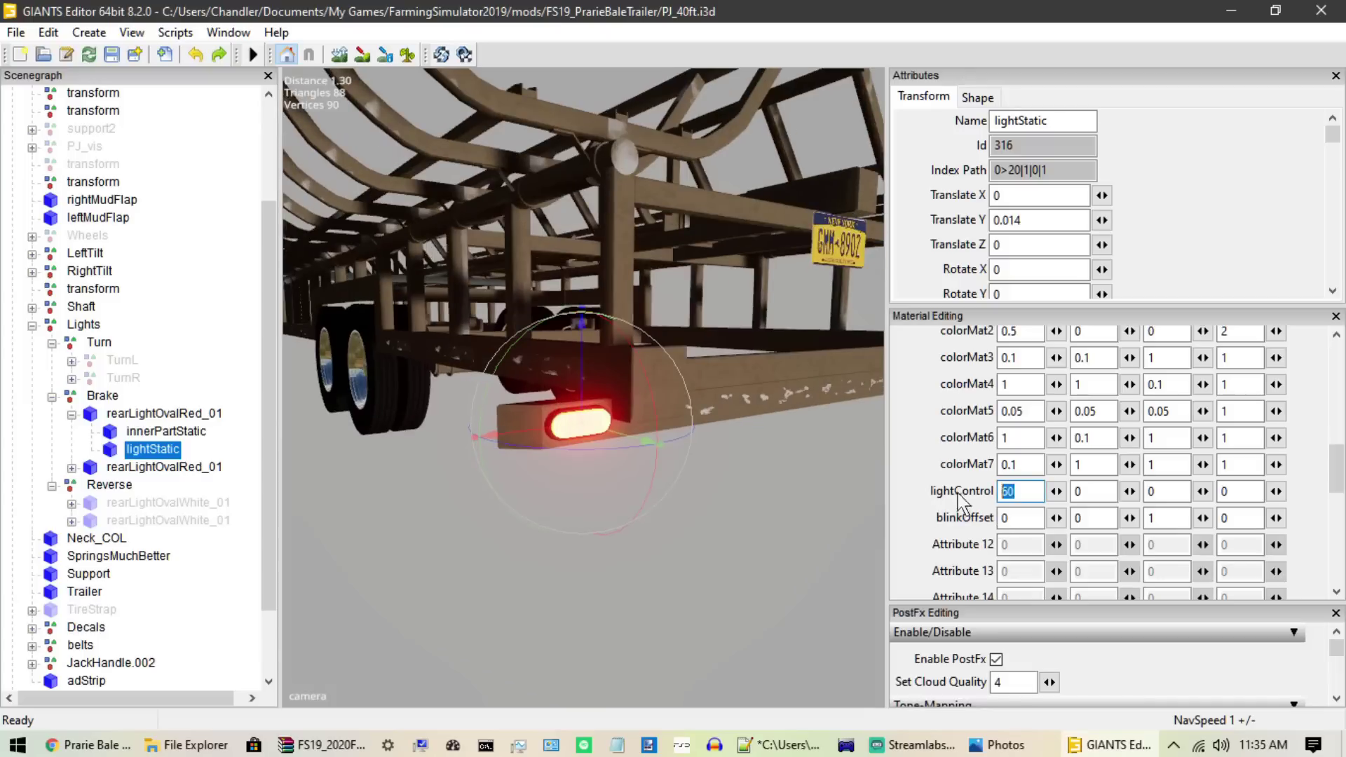
pyautogui.click(376, 473)
pyautogui.scroll(5, 460, 485)
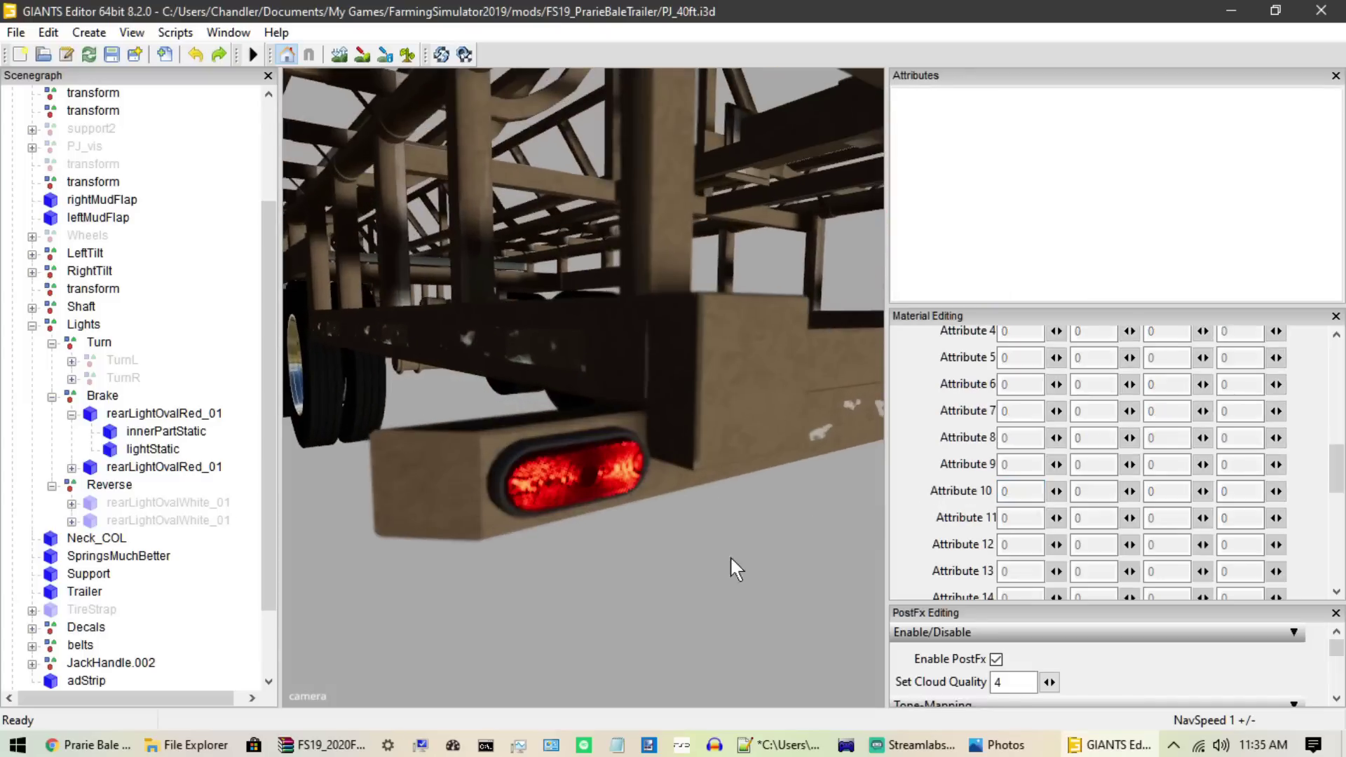
pyautogui.click(995, 659)
# Step: Expand the second brake light and examine the innerPartStatic and lightStatic nodes of both brake lights with their index paths
pyautogui.click(148, 435)
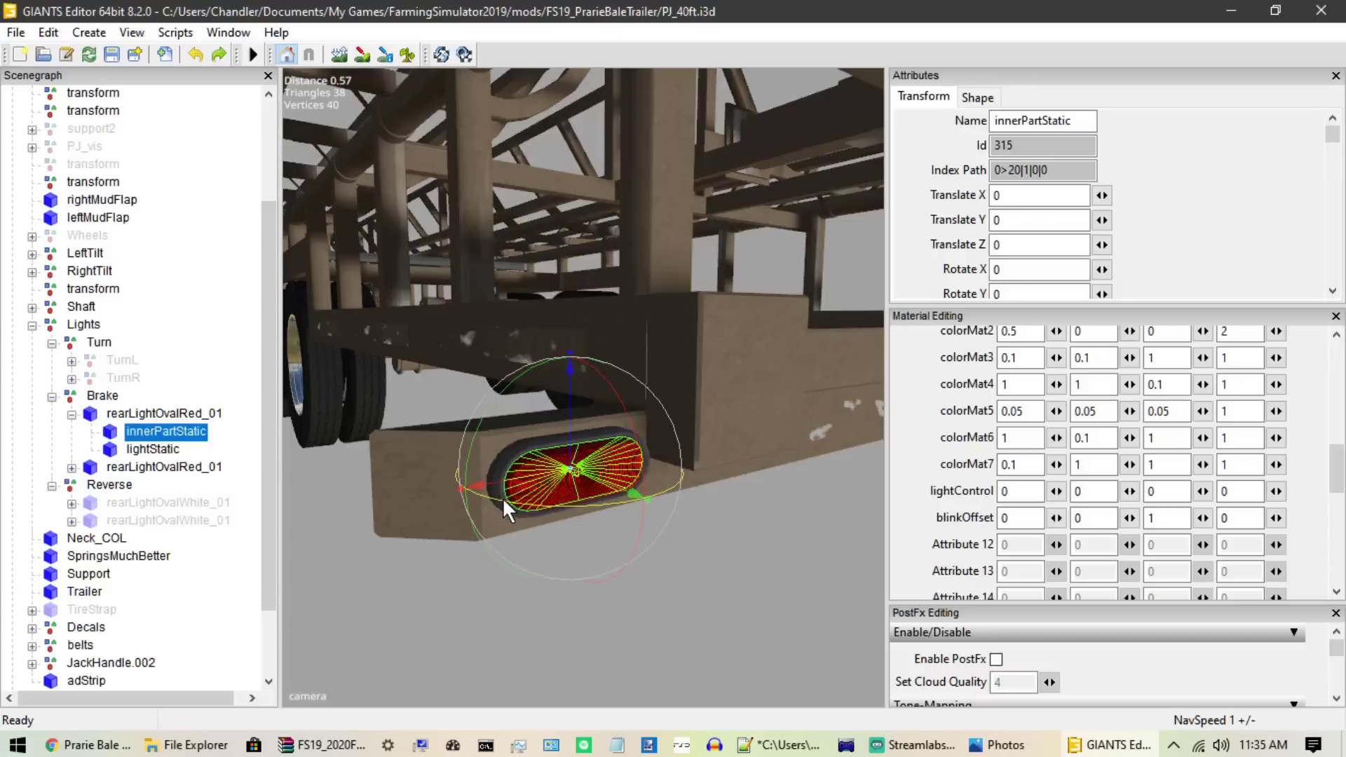
pyautogui.click(149, 447)
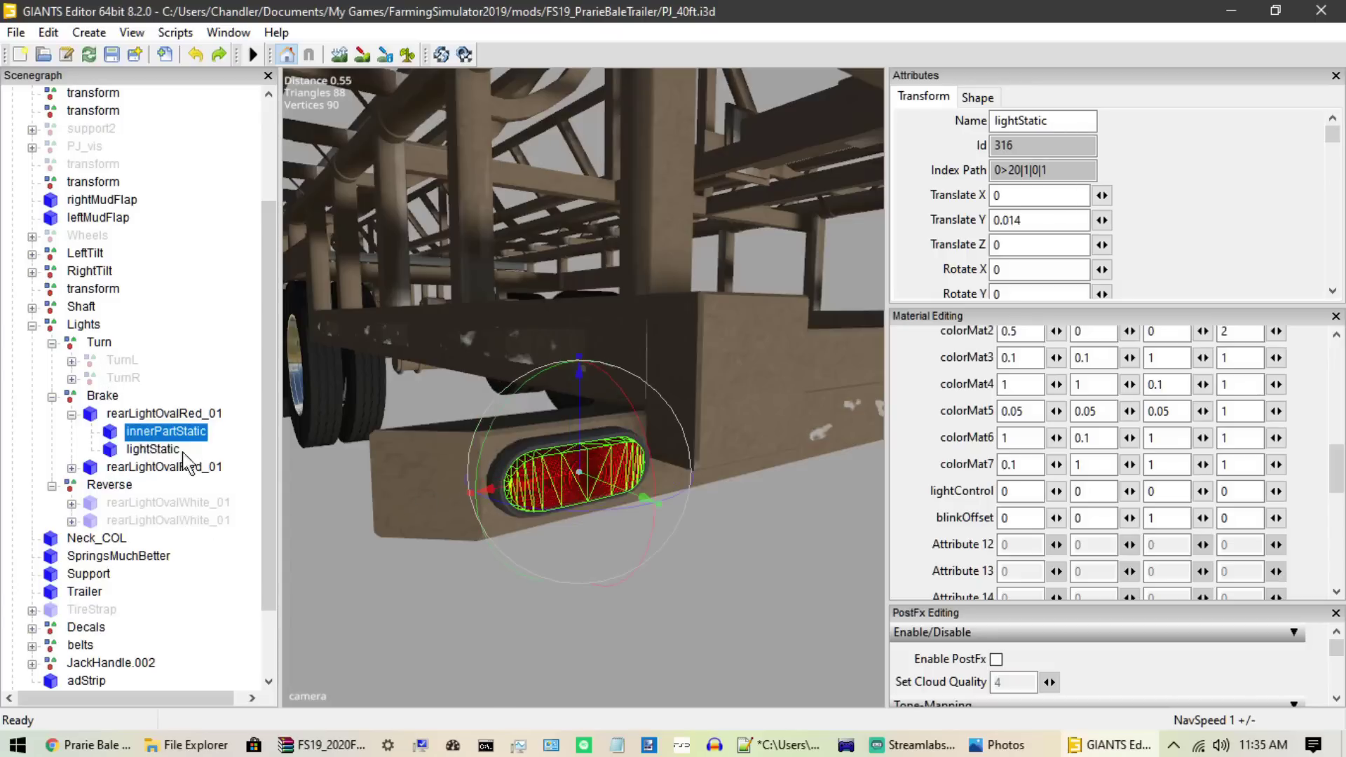
pyautogui.click(72, 468)
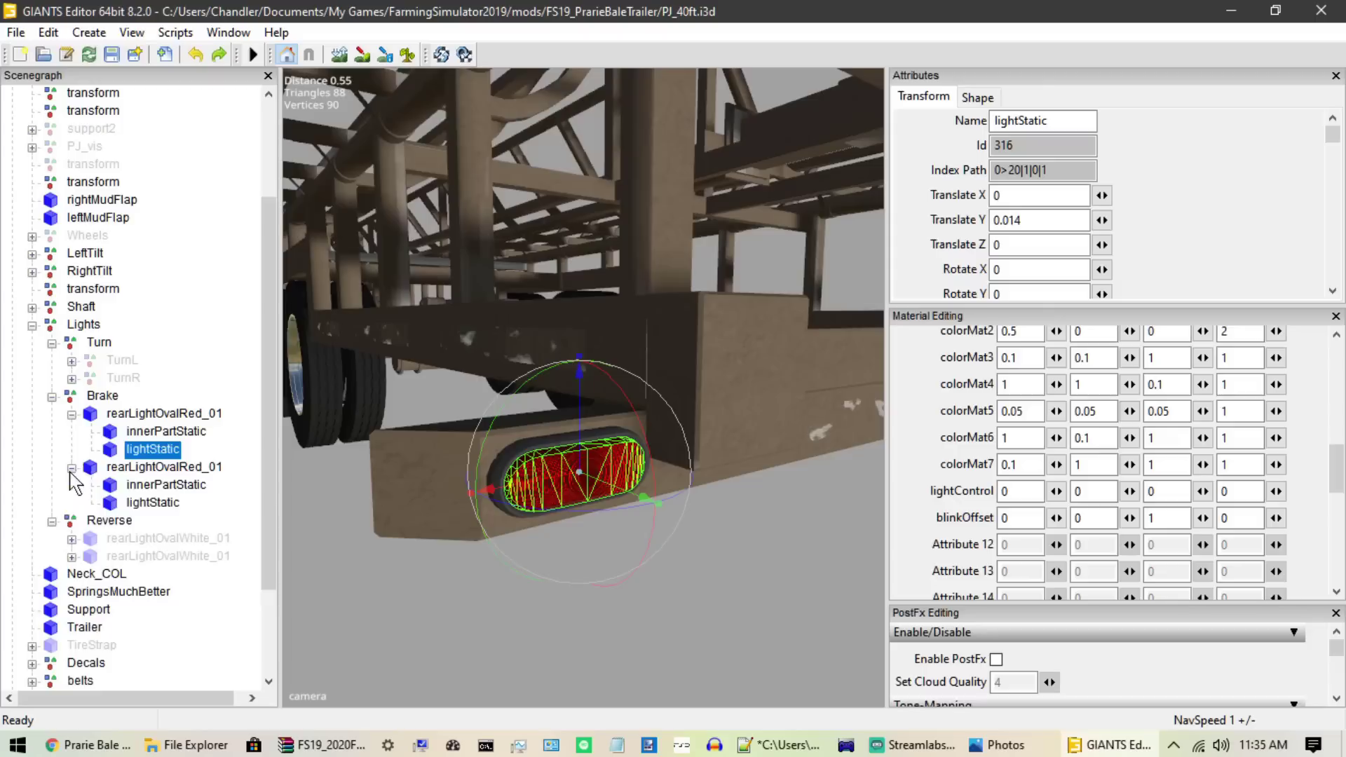
pyautogui.moveTo(463, 533); pyautogui.dragTo(255, 229, button='middle')
pyautogui.click(167, 433)
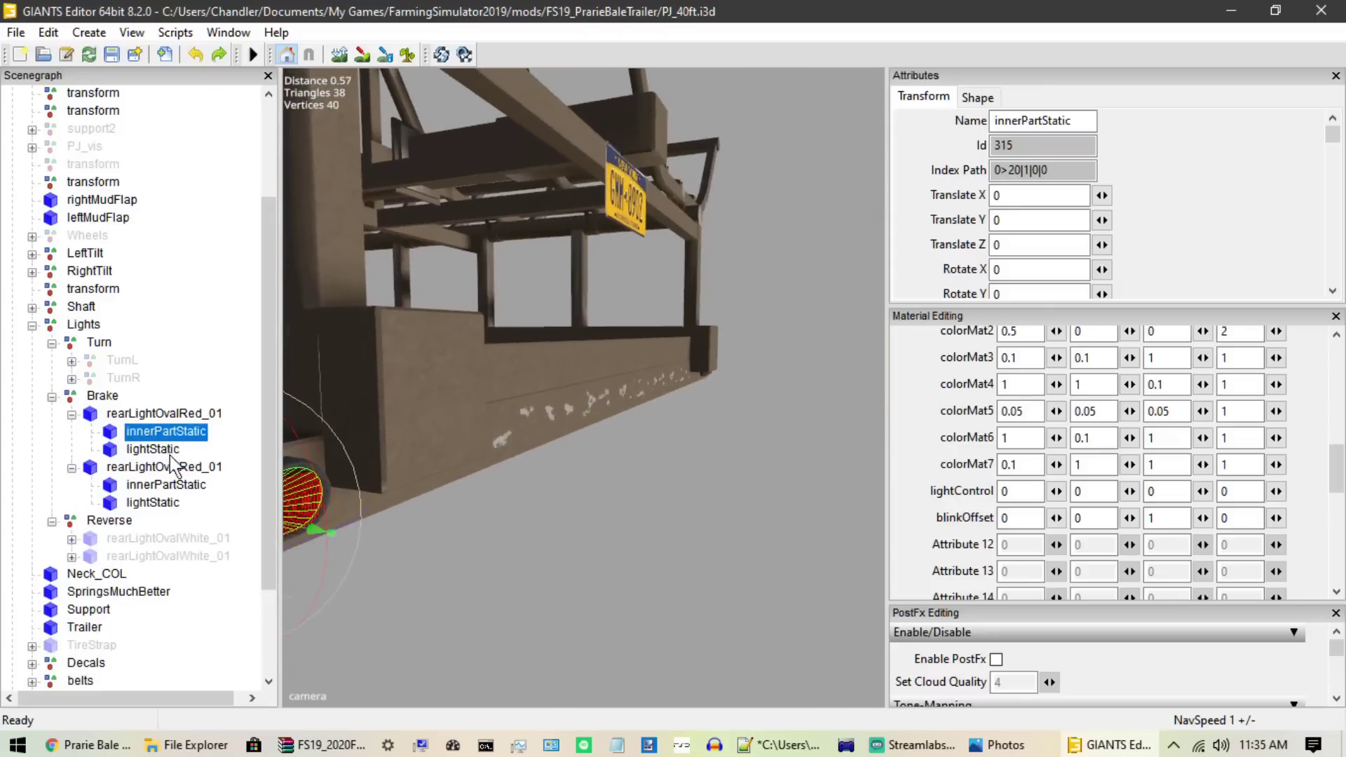
pyautogui.click(175, 468)
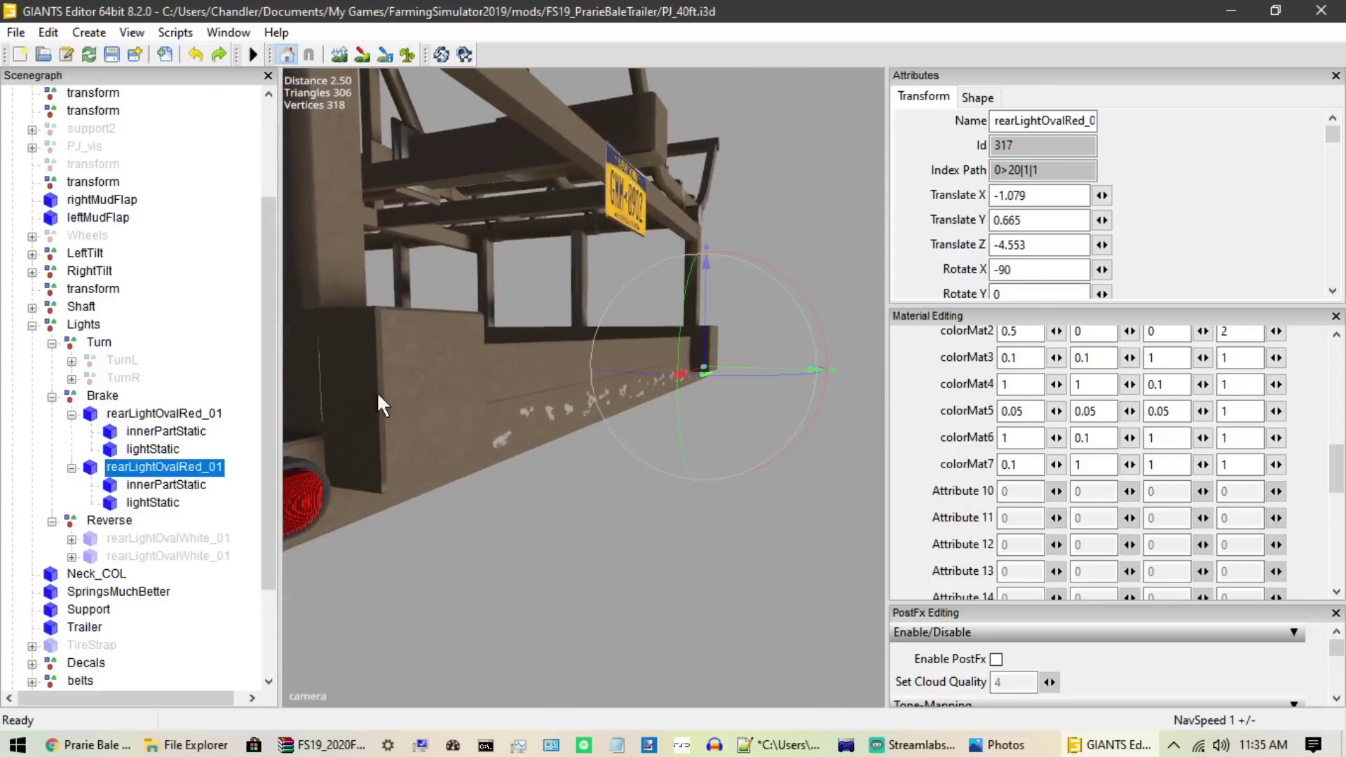
pyautogui.click(153, 485)
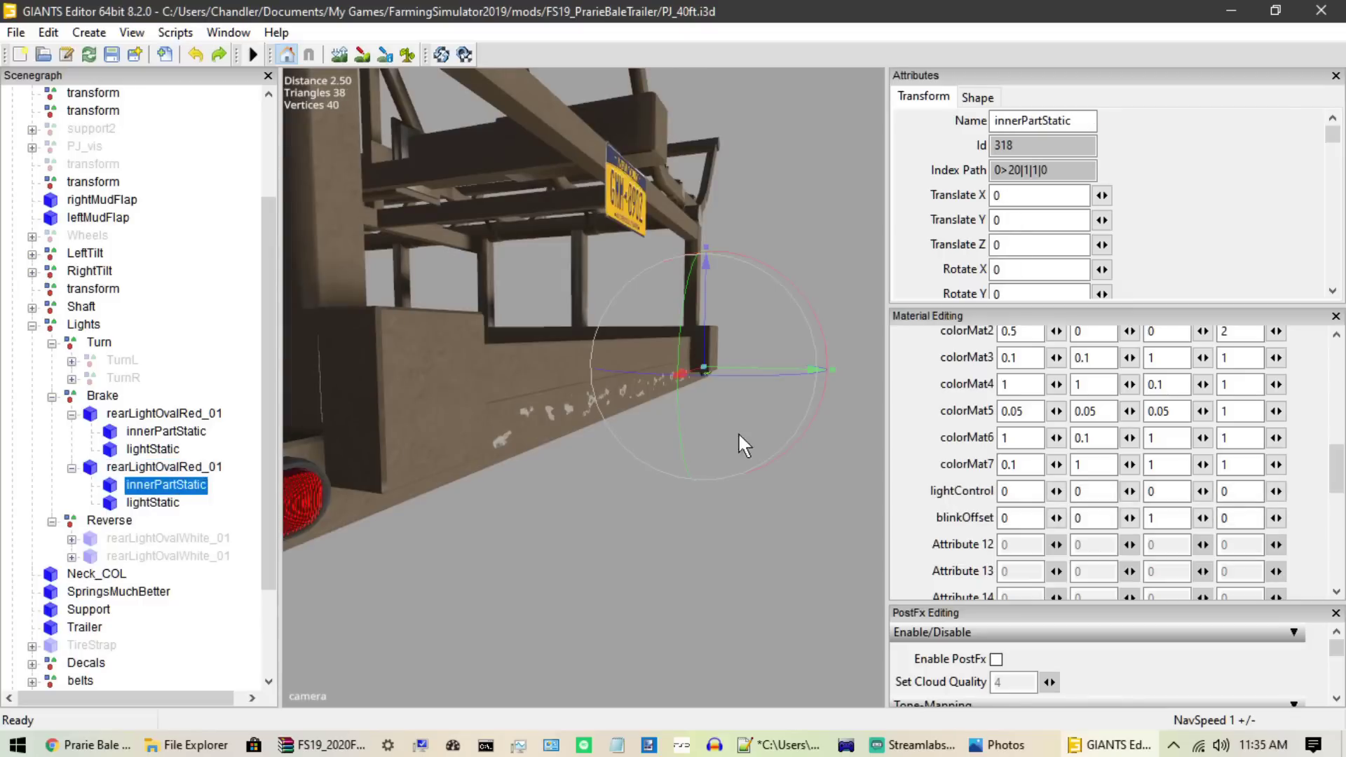
pyautogui.moveTo(493, 516); pyautogui.dragTo(855, 296, button='middle')
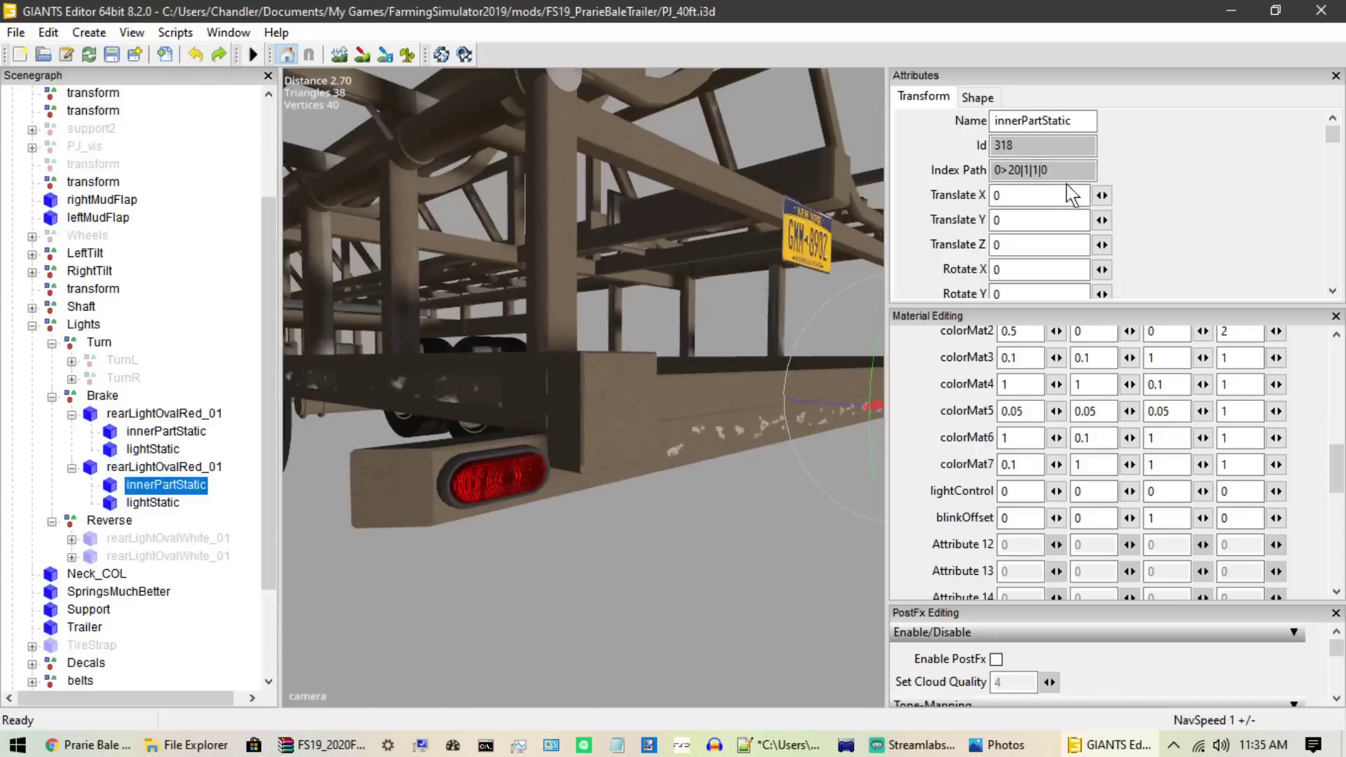
pyautogui.click(153, 502)
pyautogui.moveTo(557, 536); pyautogui.dragTo(726, 485, button='middle')
# Step: Compare the lightStatic parts of both brake lights, and examine the first light's innerPartStatic from behind the trailer
pyautogui.click(166, 449)
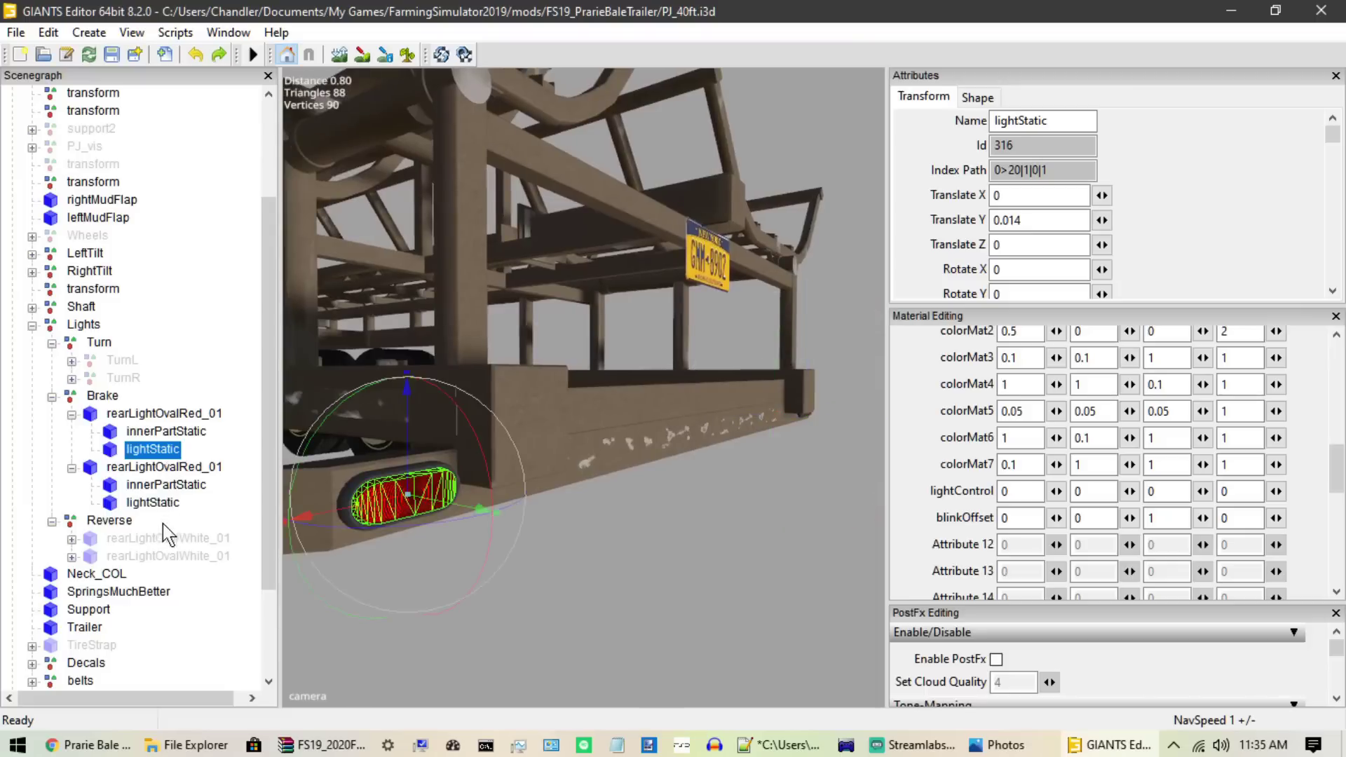
pyautogui.click(154, 502)
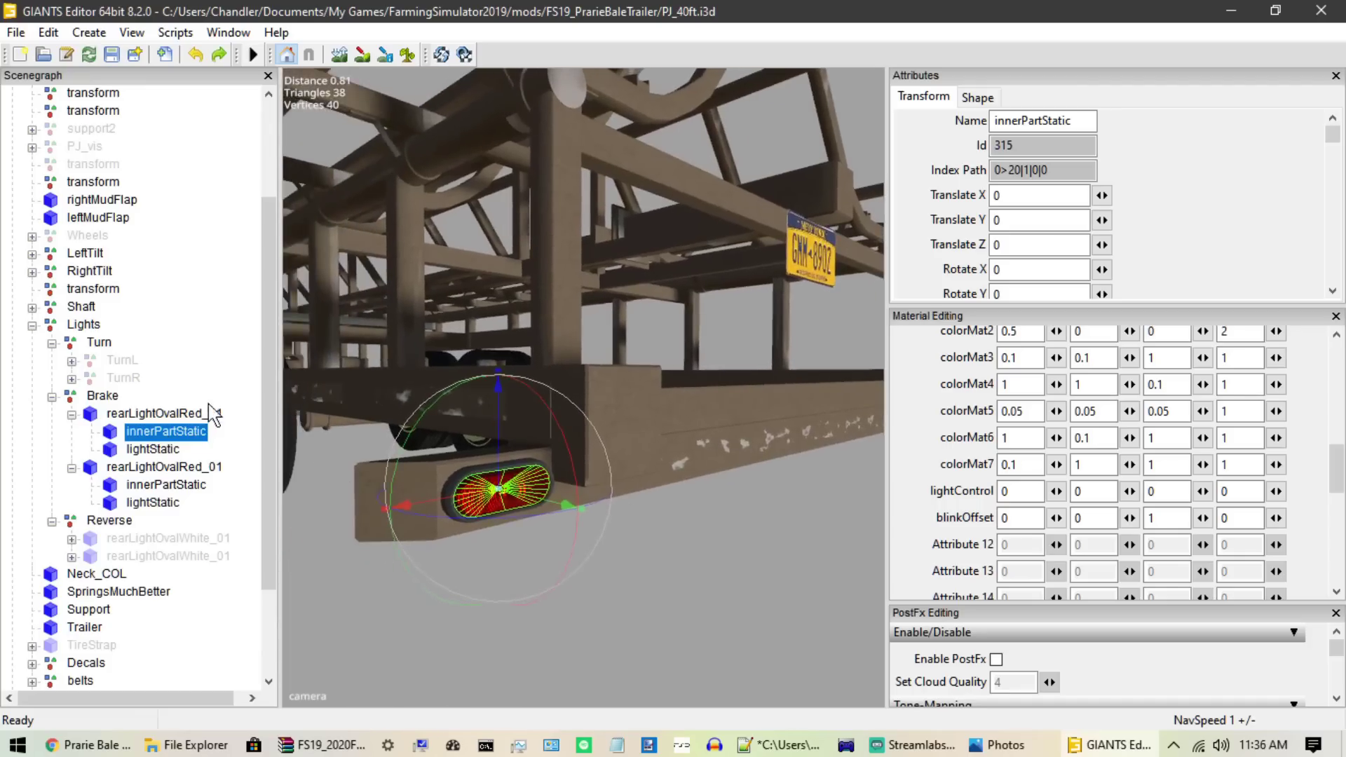
pyautogui.click(168, 414)
pyautogui.click(256, 431)
pyautogui.moveTo(463, 435); pyautogui.dragTo(624, 454, button='middle')
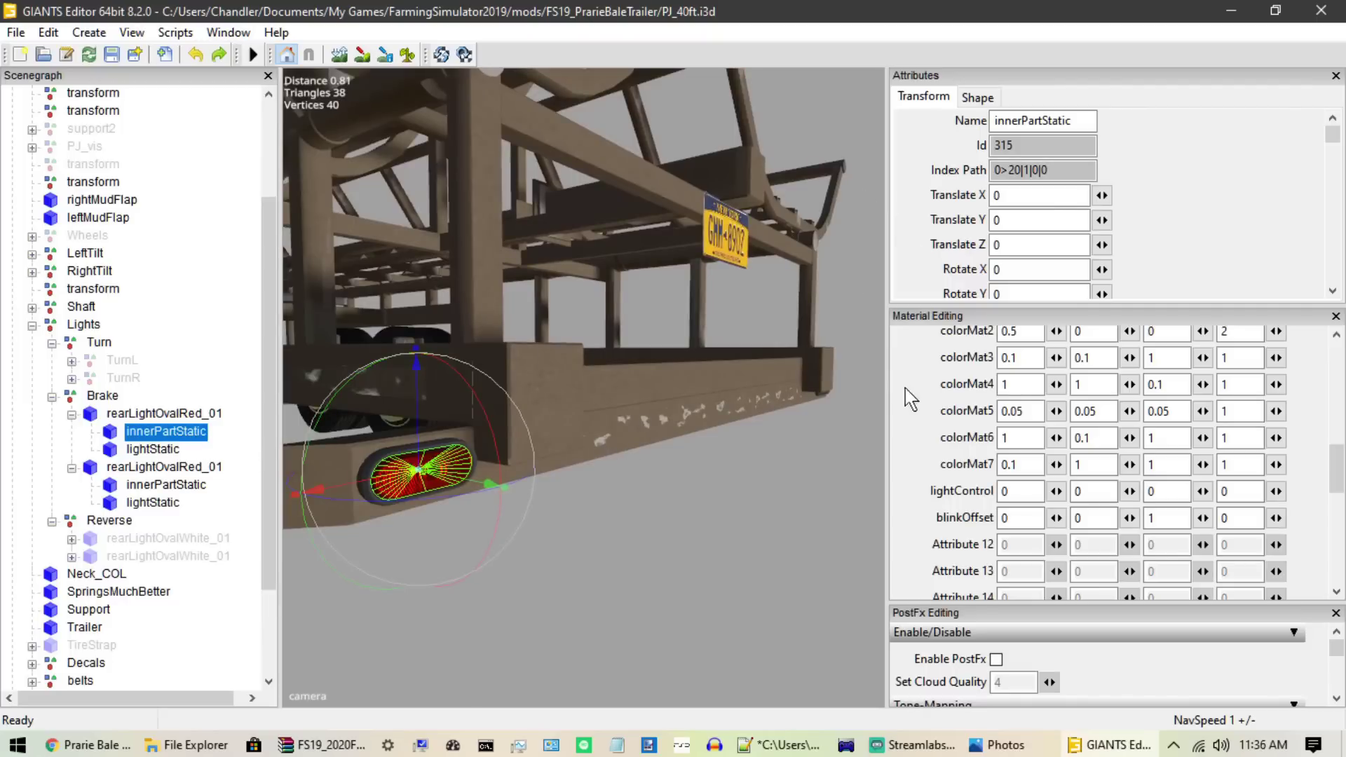
# Step: Review the defaultLights, turnLights and brakeLights entries of PJ_40ft.xml in Notepad++ and return to GIANTS Editor
pyautogui.click(778, 744)
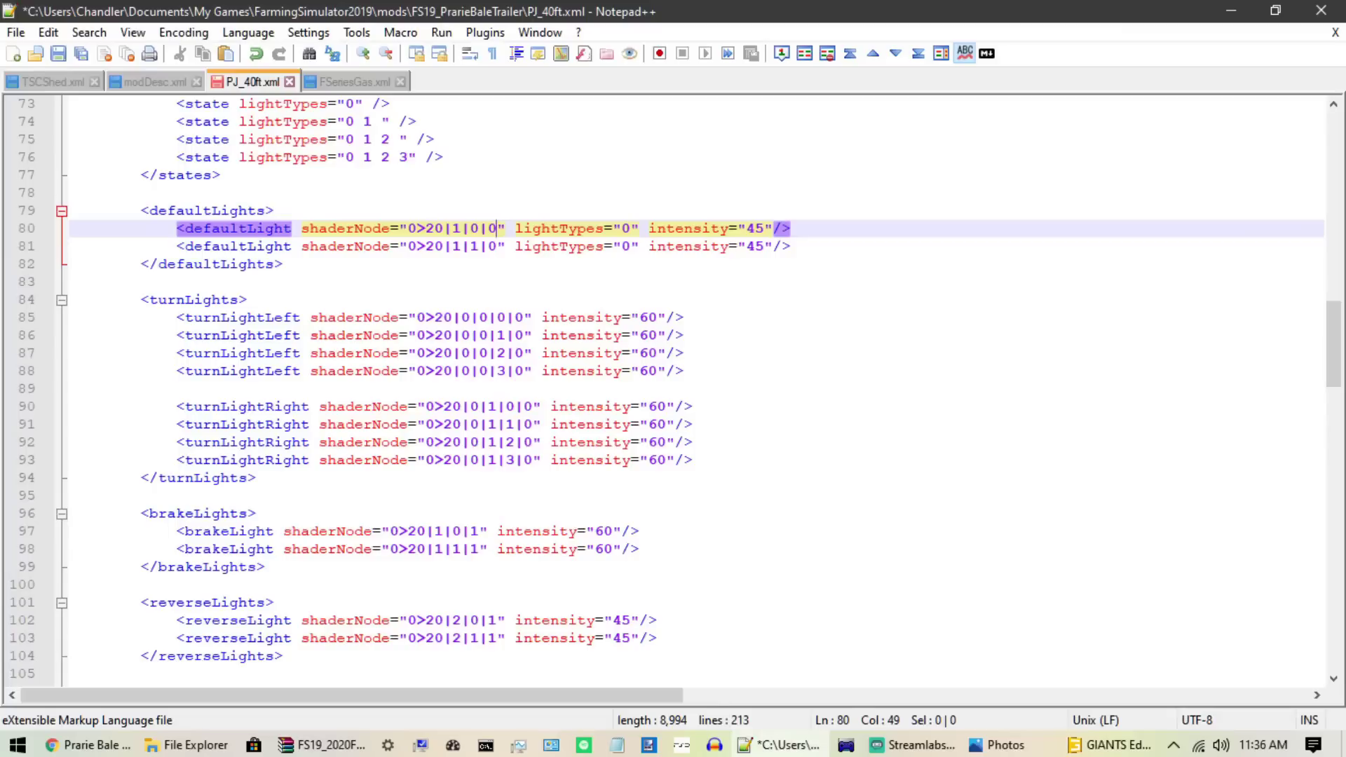
pyautogui.scroll(1, 673, 386)
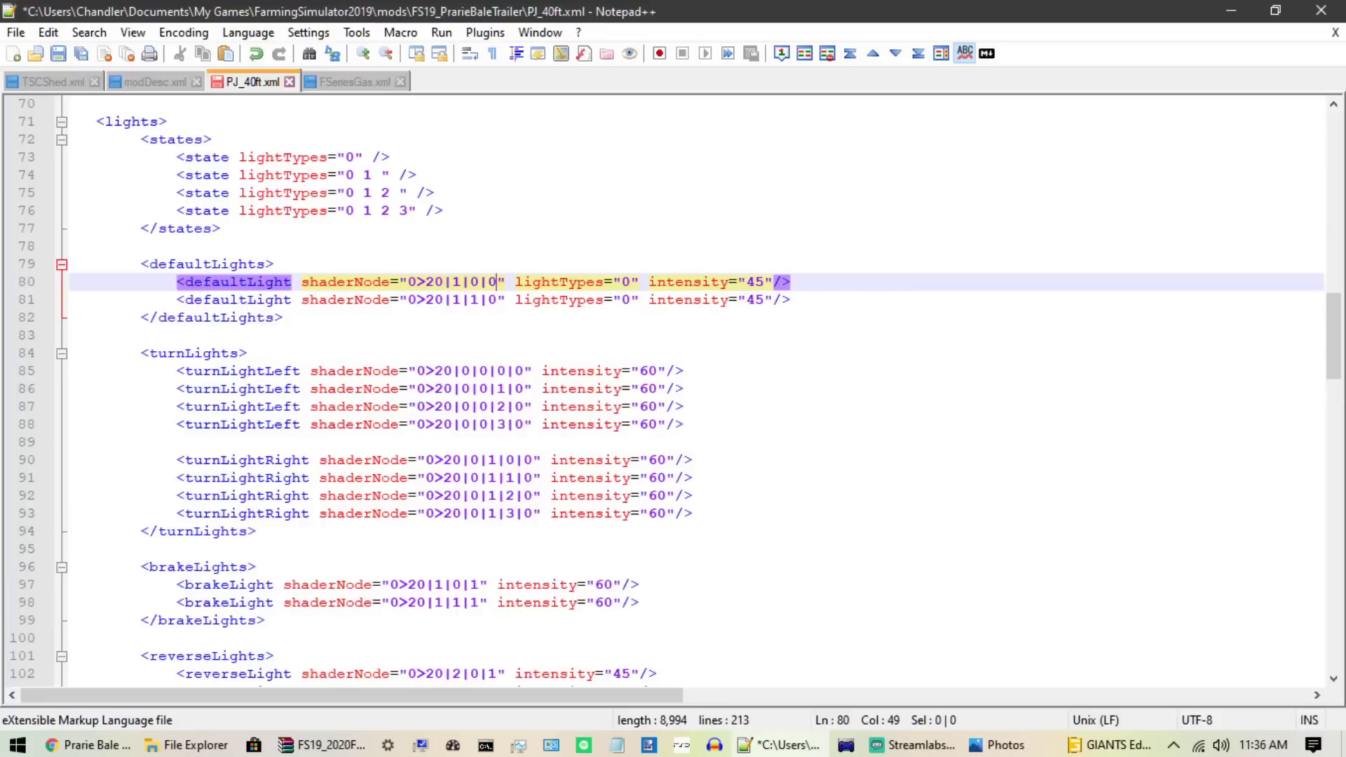
pyautogui.click(1110, 745)
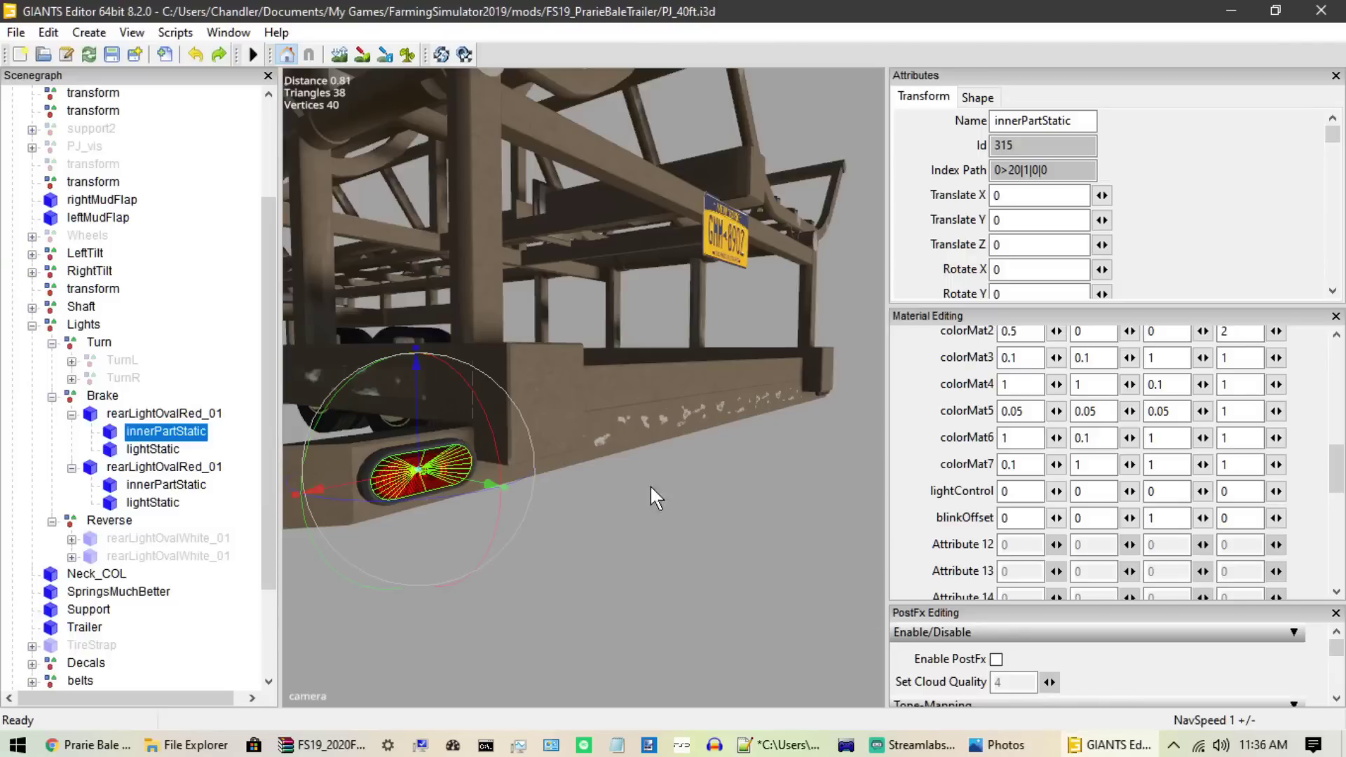
# Step: Collapse the Brake group, make both rearLightOvalWhite_01 reverse lights visible and clear the selection
pyautogui.click(246, 479)
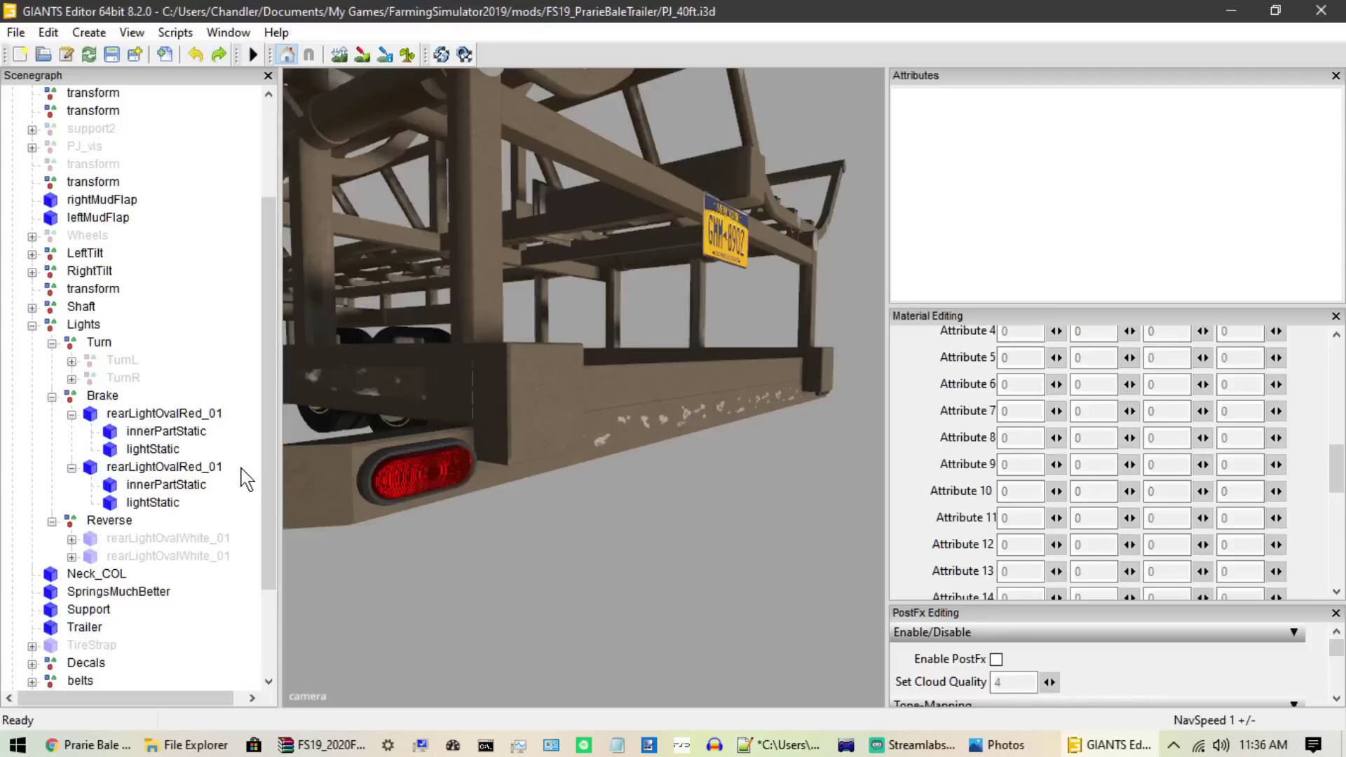
pyautogui.click(52, 398)
pyautogui.click(100, 436)
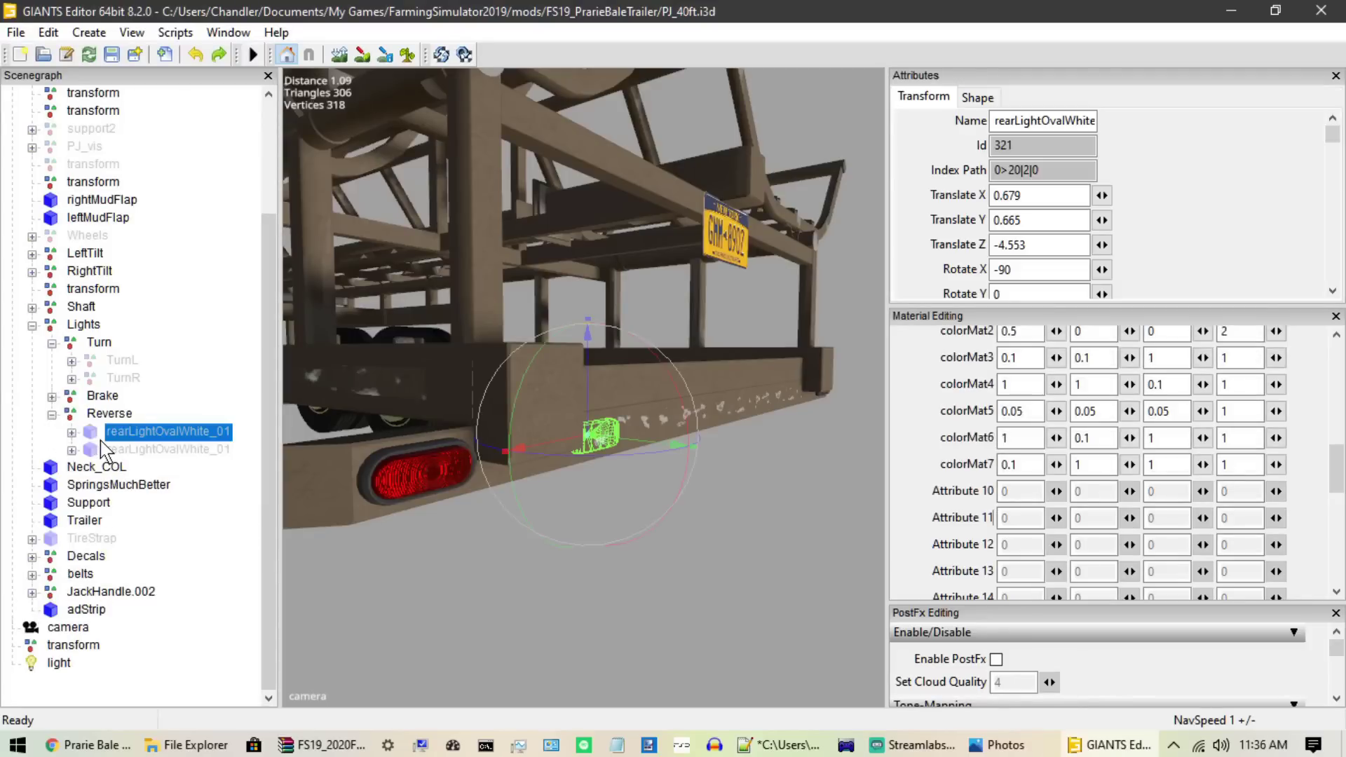
pyautogui.click(96, 449)
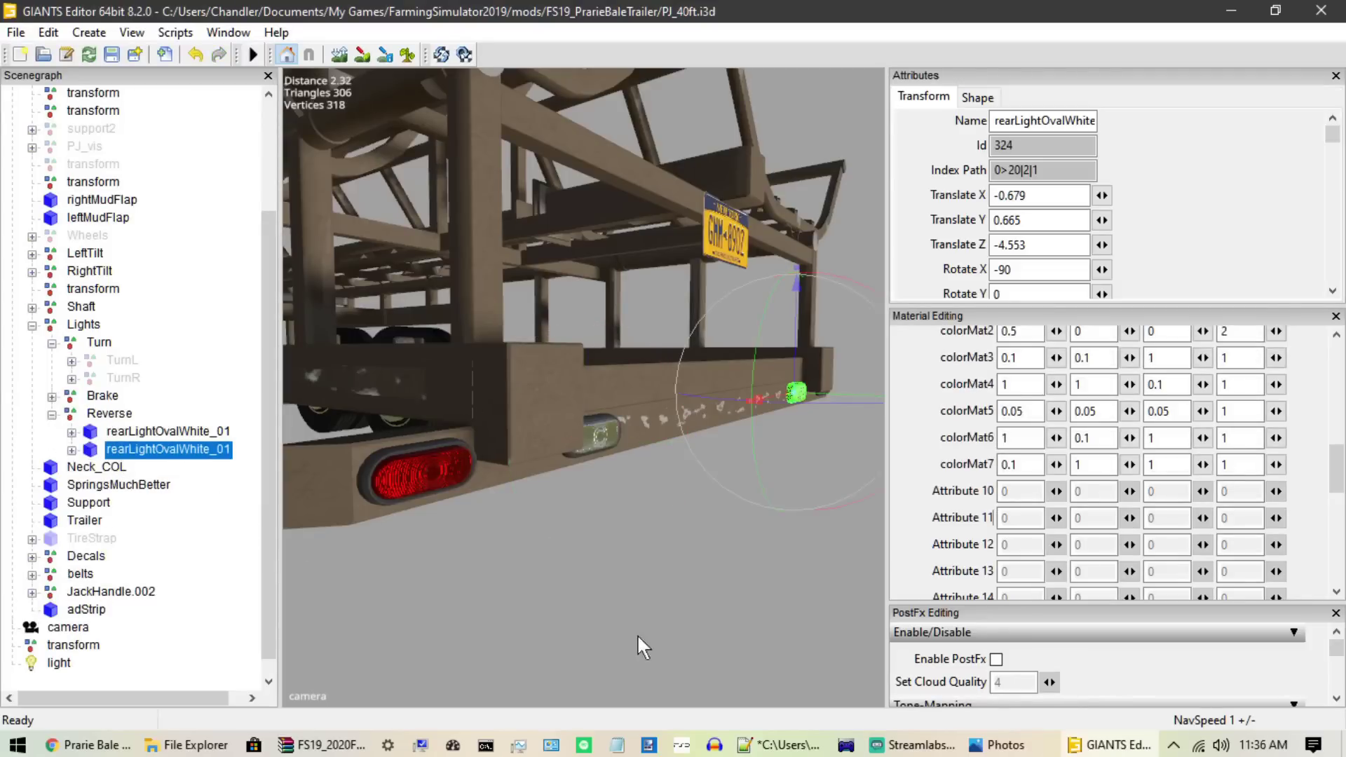
pyautogui.click(216, 557)
# Step: Expand the first reverse light under Reverse and examine its lightStatic part up close
pyautogui.moveTo(496, 575); pyautogui.dragTo(288, 586, button='middle')
pyautogui.click(105, 433)
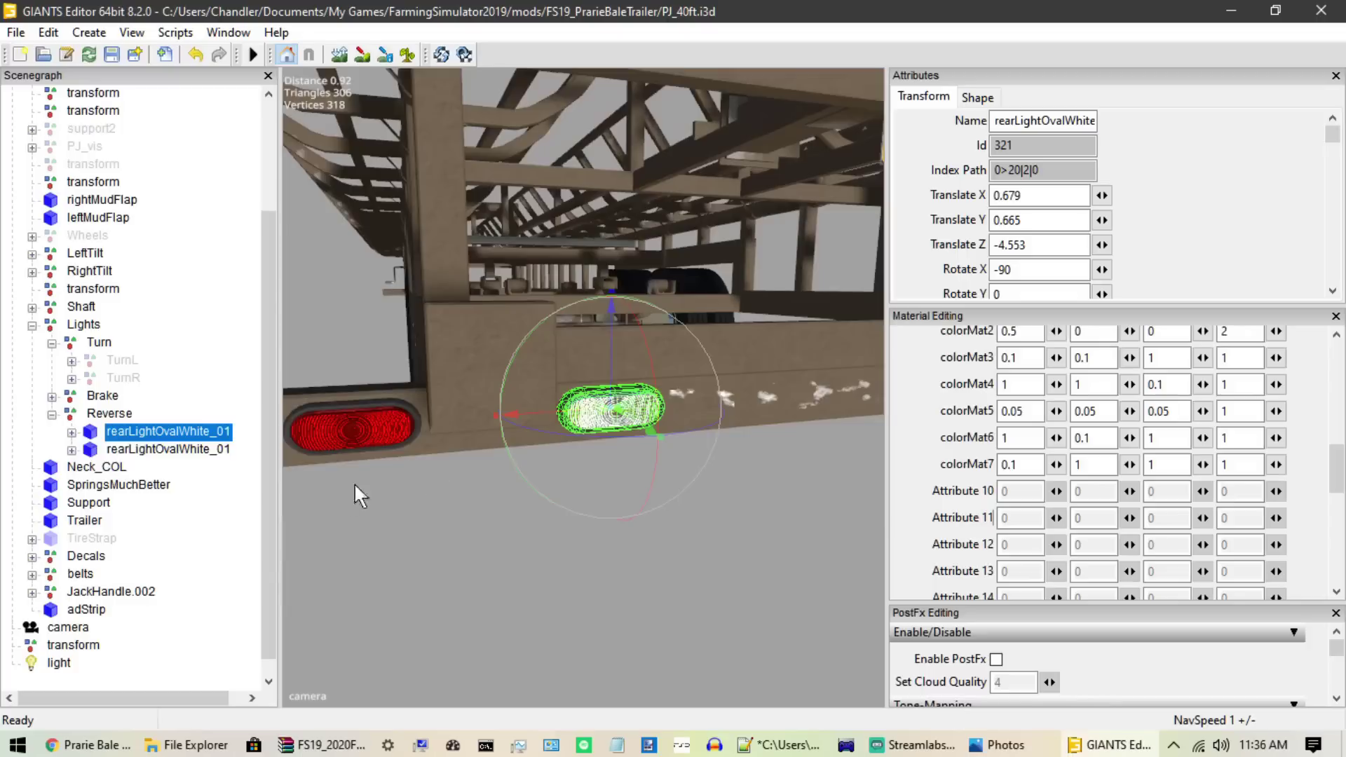
pyautogui.click(72, 432)
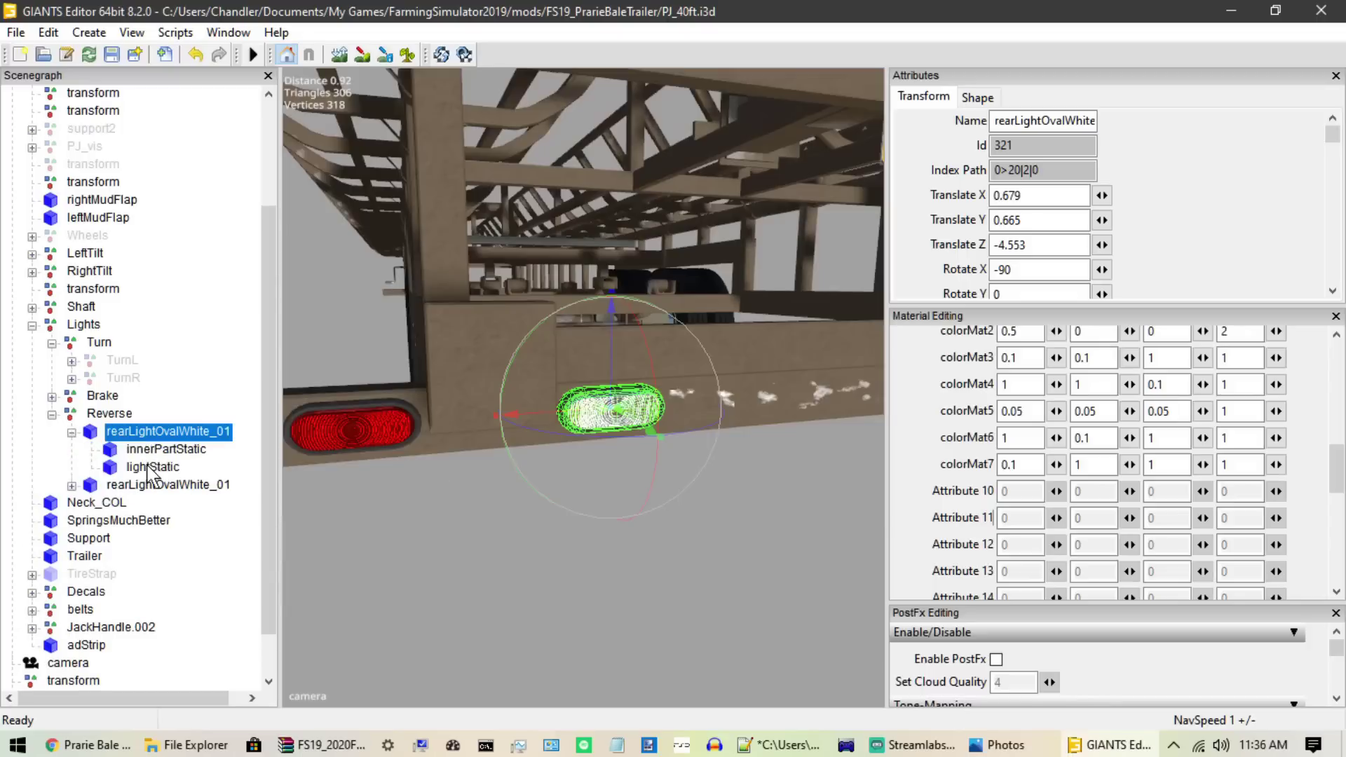
pyautogui.click(151, 466)
pyautogui.scroll(3, 657, 452)
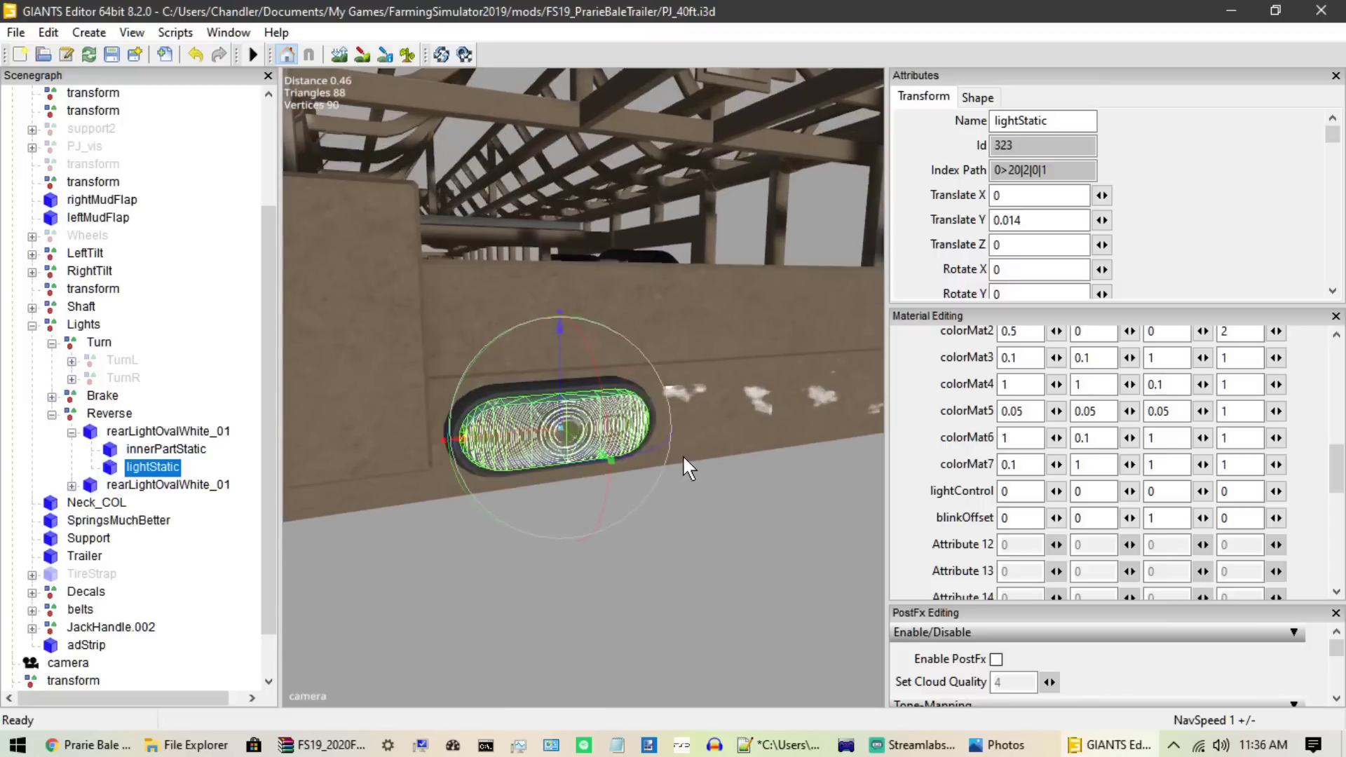
# Step: Try moving the first reverse light's lightStatic part upward along Z, and undo the move
pyautogui.moveTo(558, 369); pyautogui.dragTo(633, 122)
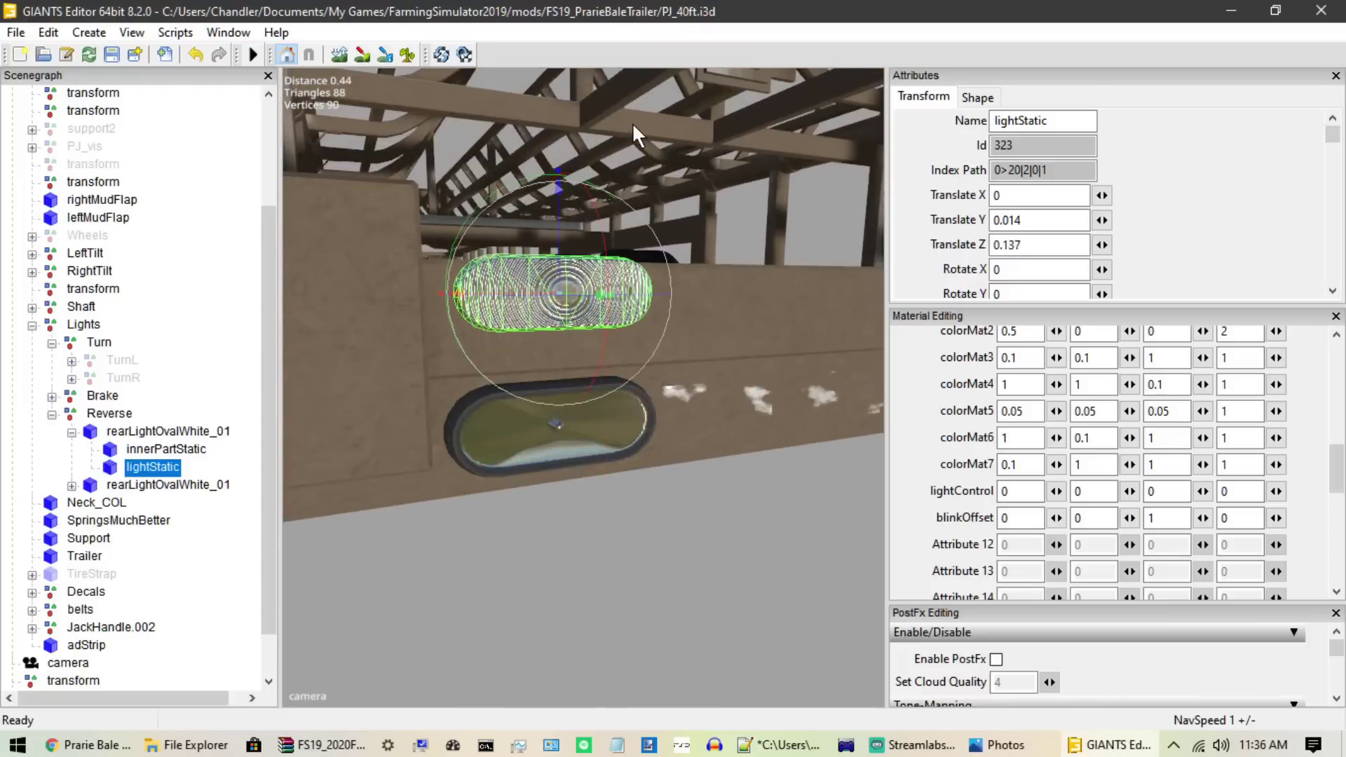
pyautogui.hotkey('ctrl', 'z')
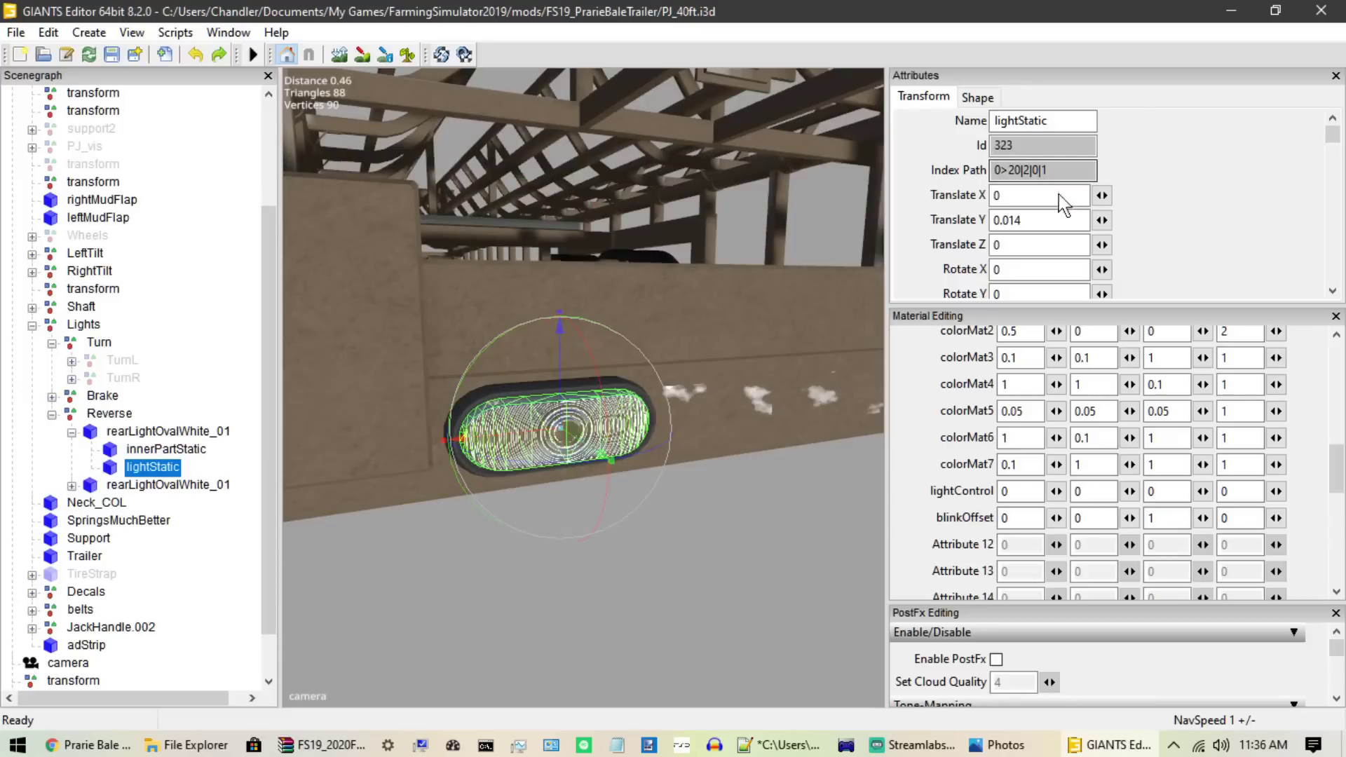
# Step: Review the reverseLights entries of PJ_40ft.xml in Notepad++, save the file and return to GIANTS Editor
pyautogui.click(788, 746)
pyautogui.scroll(-3, 694, 389)
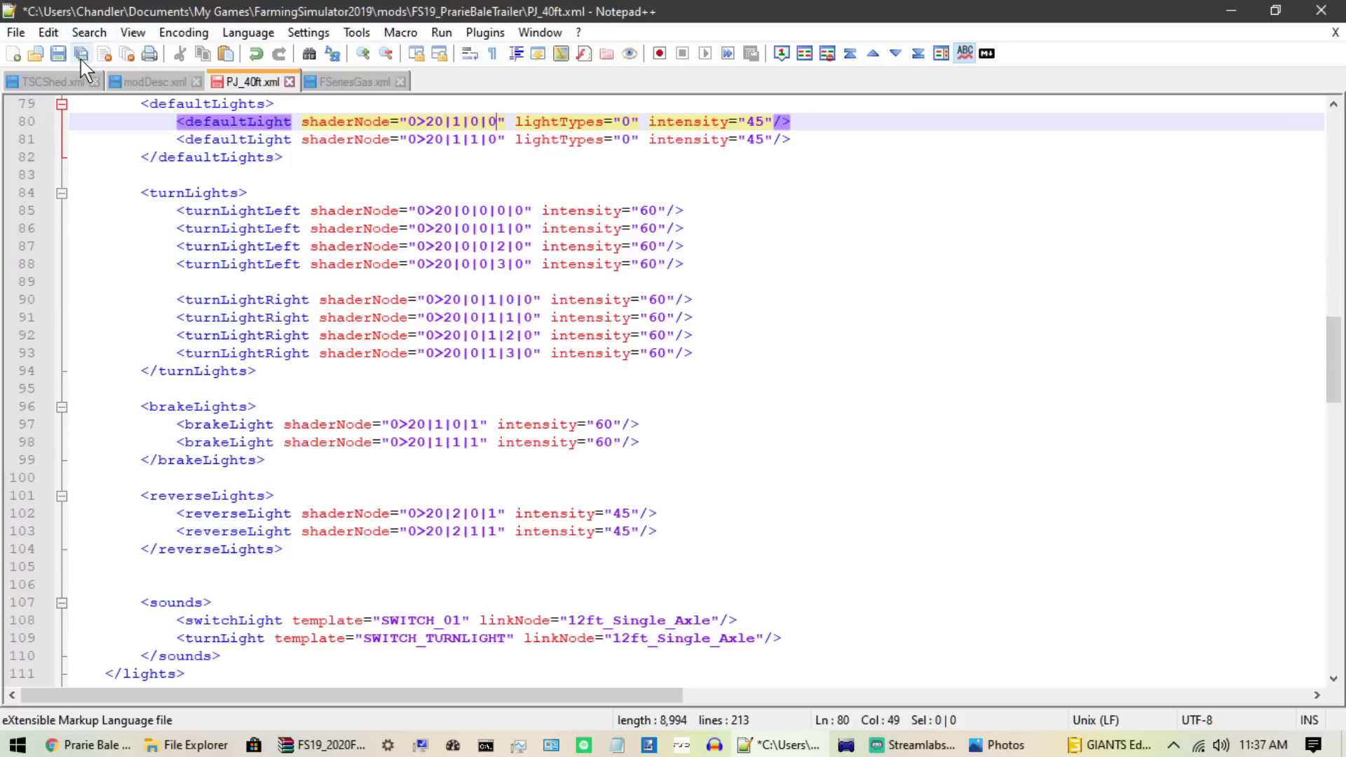
pyautogui.click(60, 56)
pyautogui.scroll(2, 631, 385)
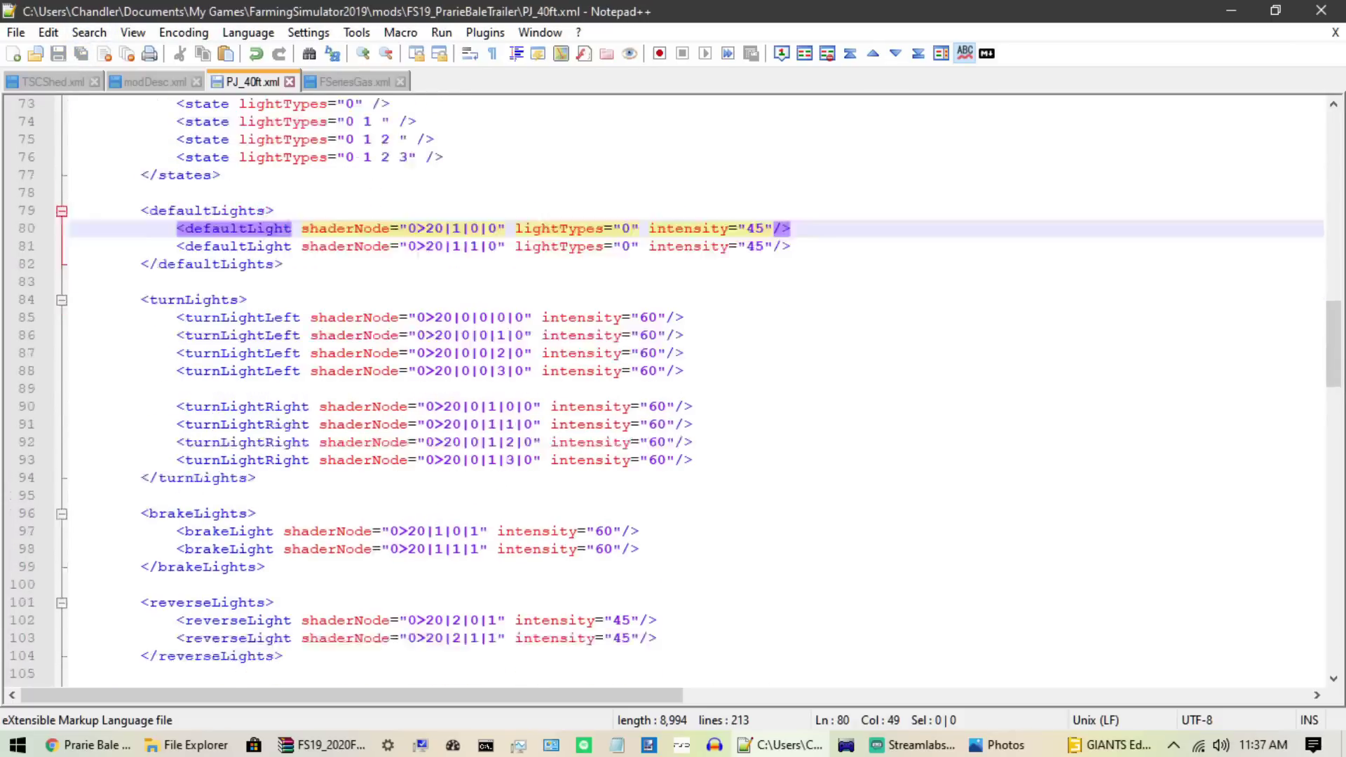
pyautogui.scroll(-1, 631, 385)
pyautogui.click(1094, 745)
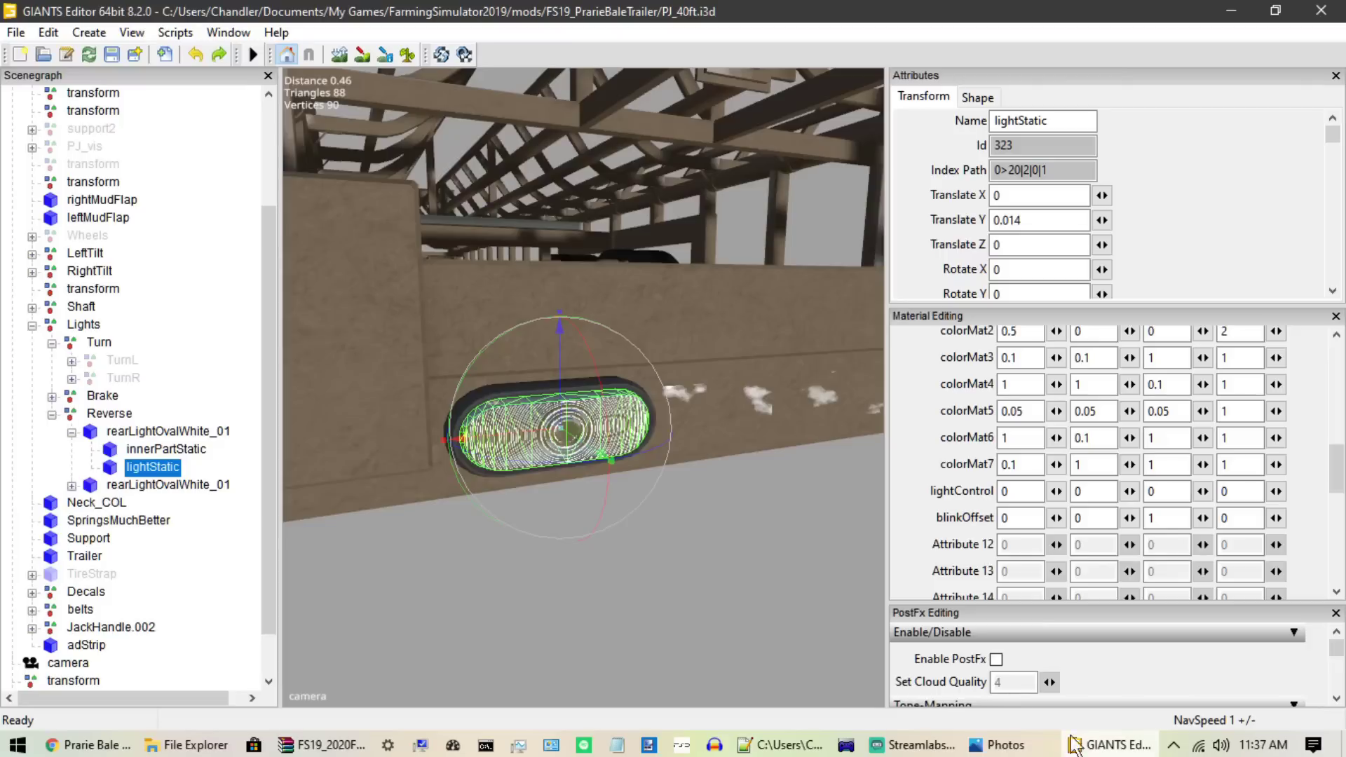
# Step: Make the TurnL and TurnR groups under Turn visible
pyautogui.click(125, 378)
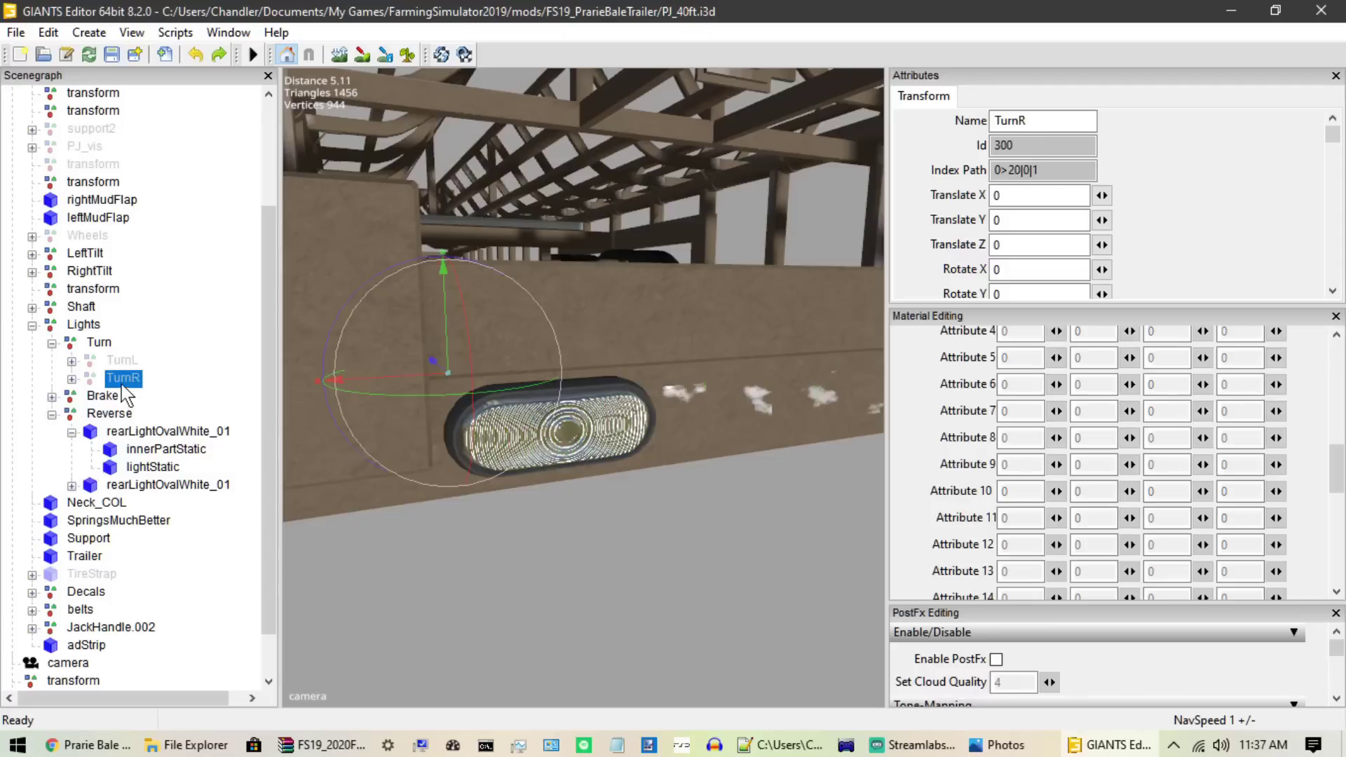
pyautogui.press('Up')
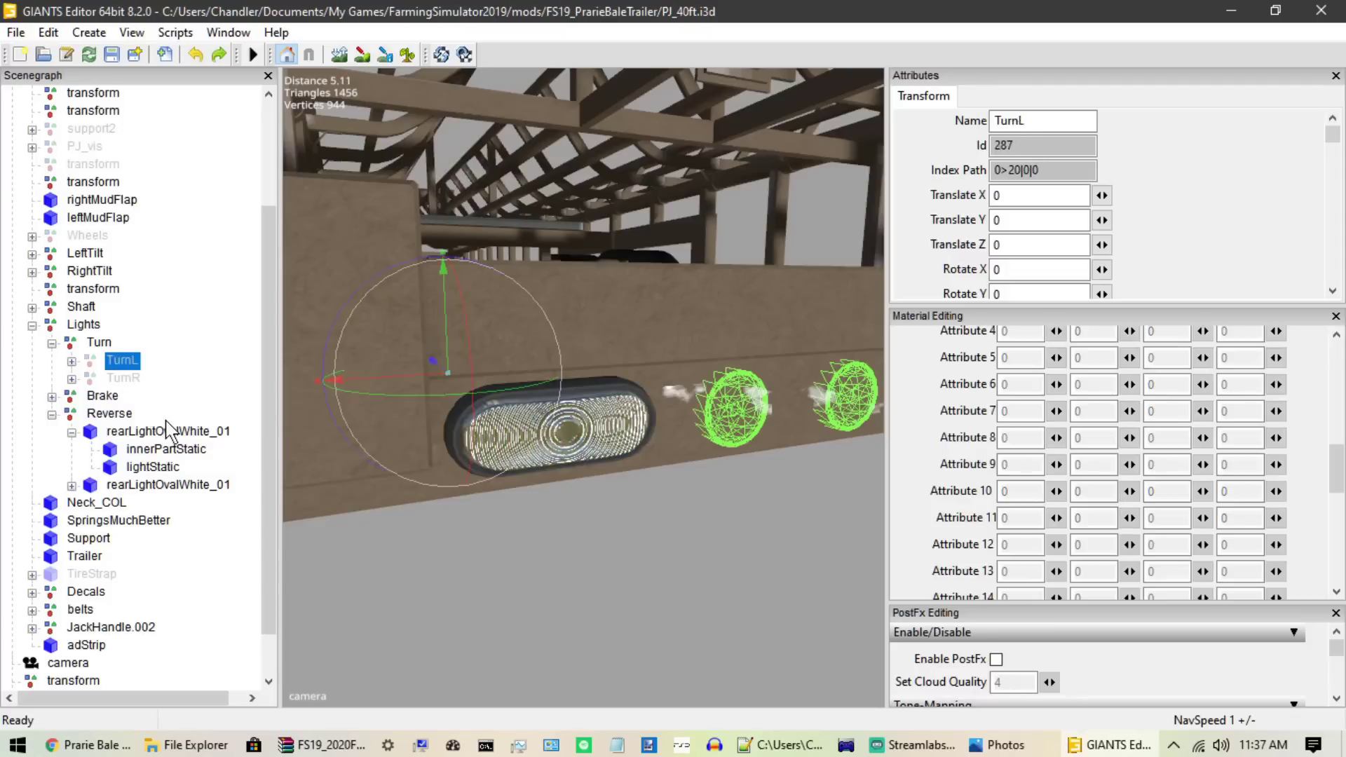
pyautogui.press('Down')
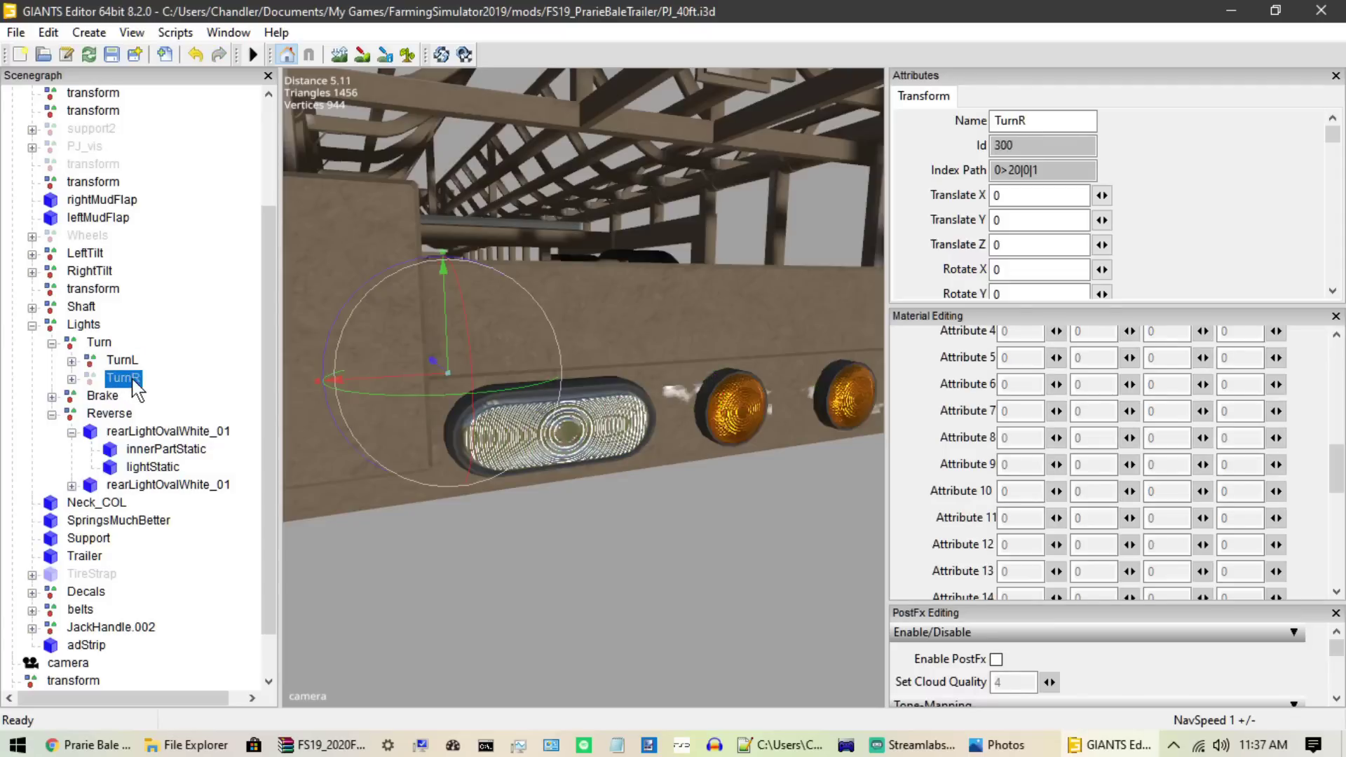
pyautogui.click(117, 364)
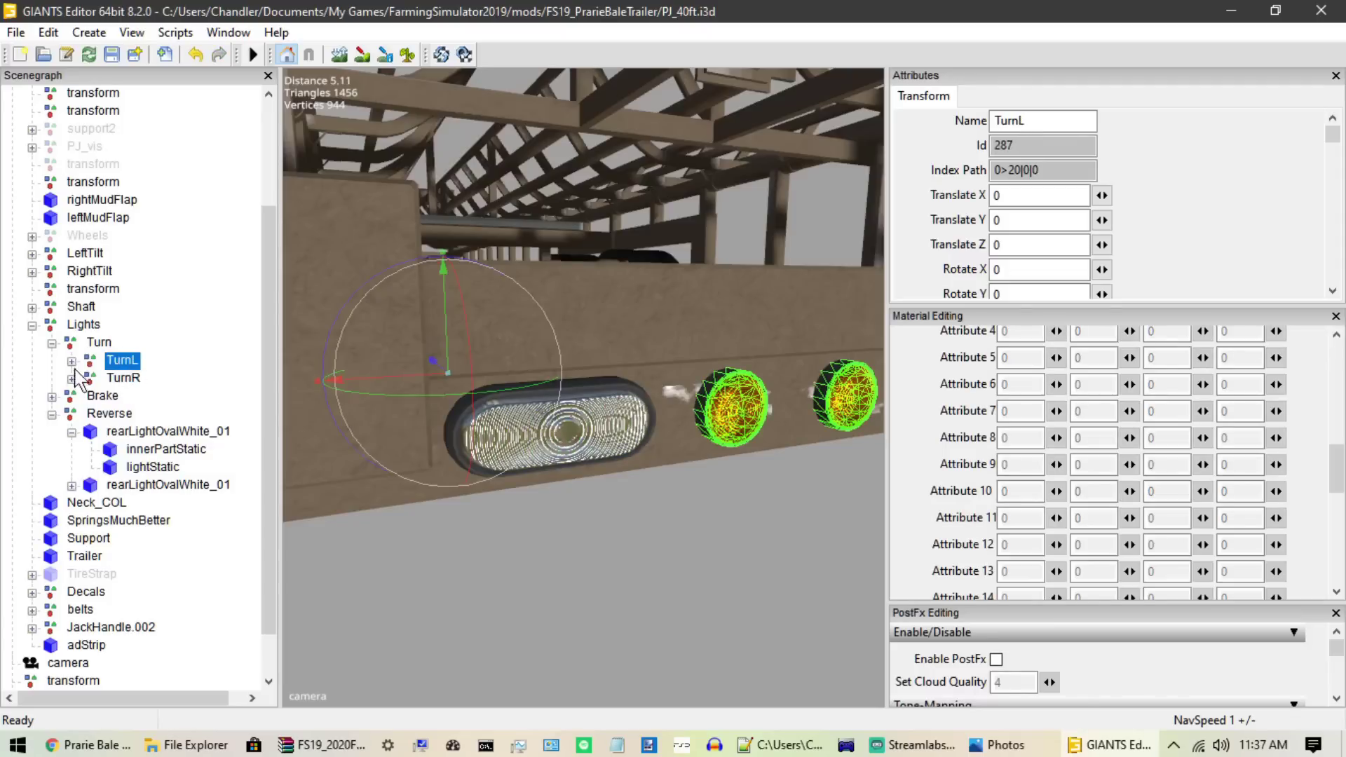
# Step: Create a new transform group and name it Example
pyautogui.click(97, 35)
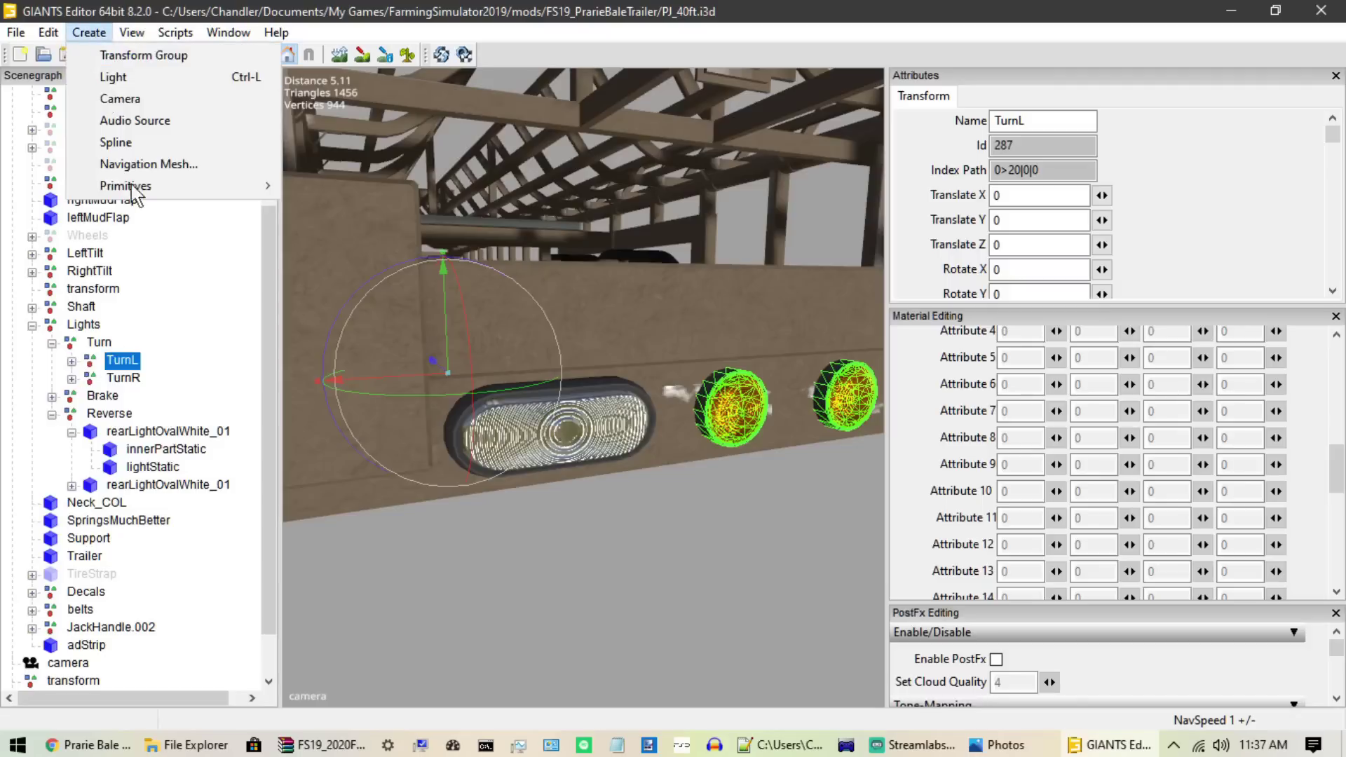
pyautogui.click(163, 54)
pyautogui.scroll(-2, 148, 484)
pyautogui.click(74, 645)
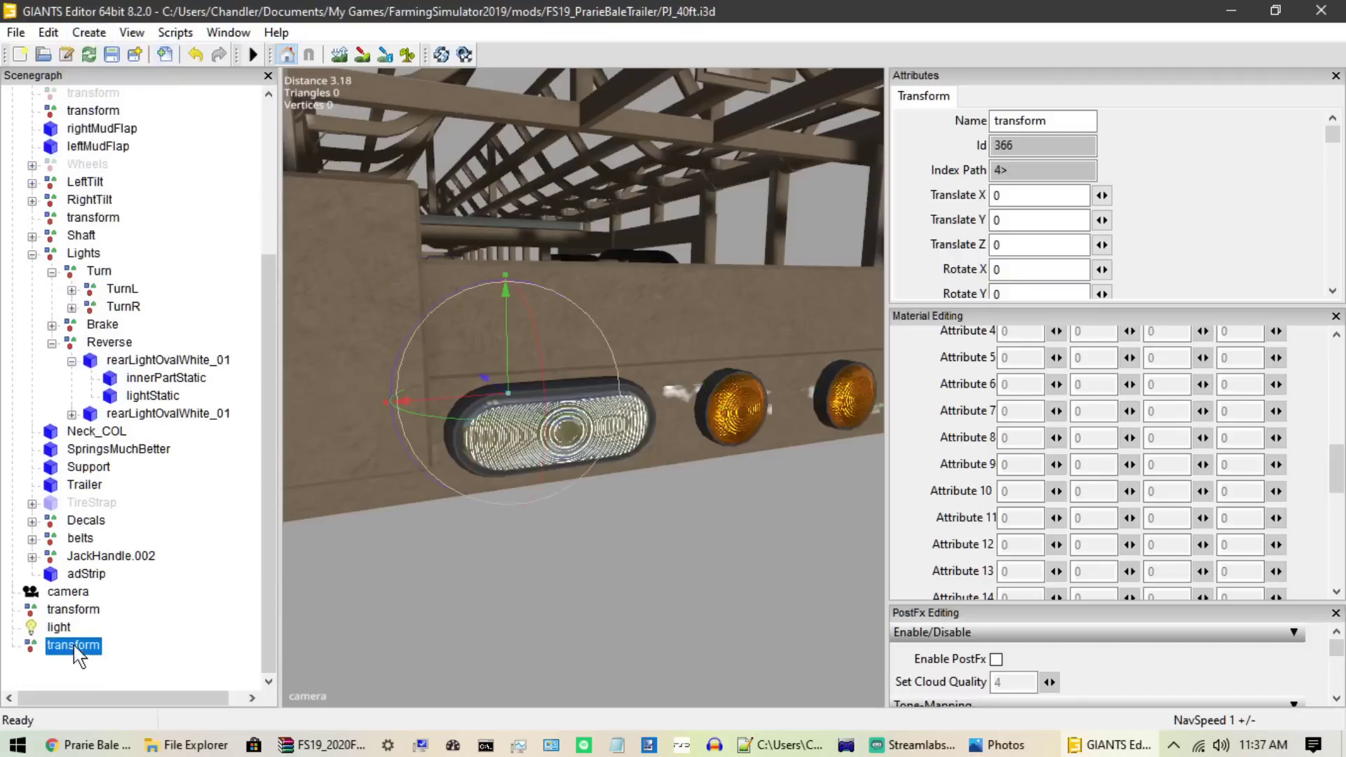
pyautogui.doubleClick(1020, 120)
pyautogui.press('BackSpace')
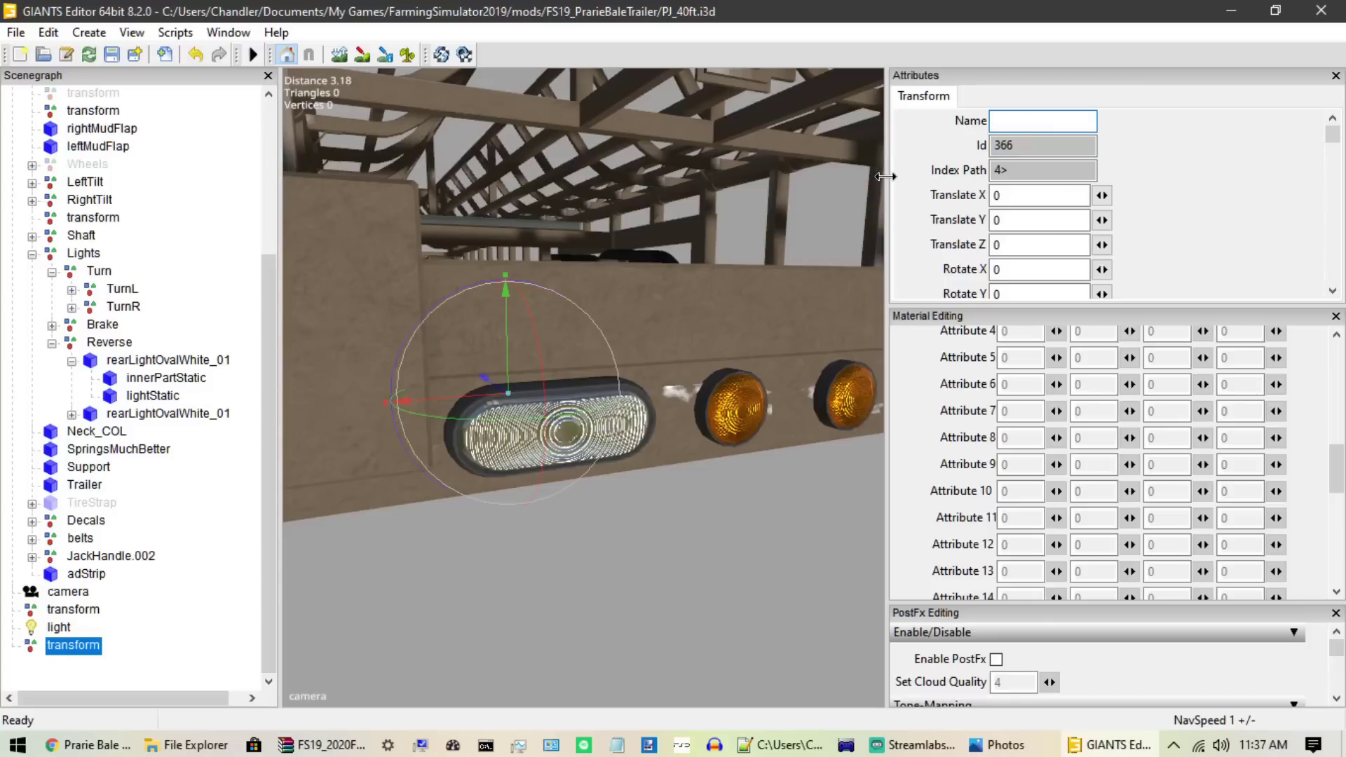
pyautogui.write('Example')
pyautogui.press('Return')
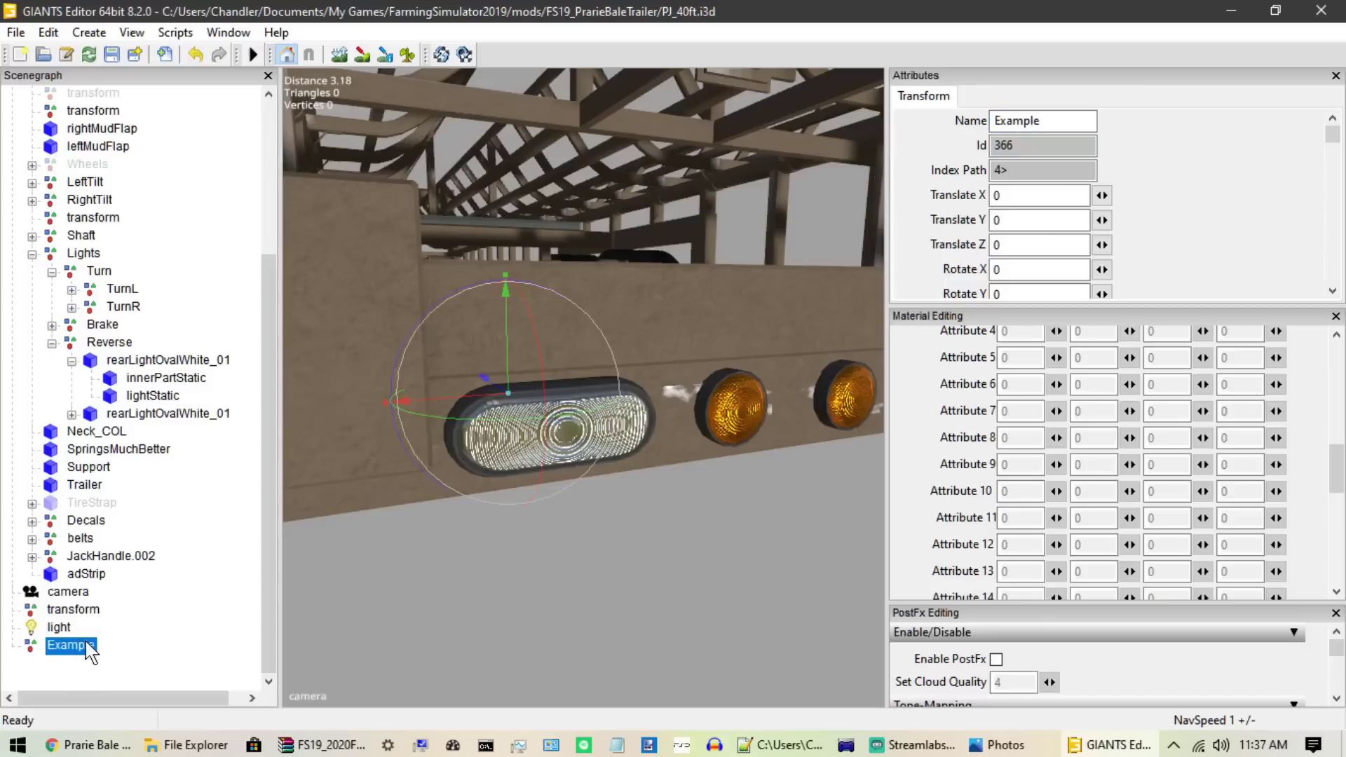
# Step: Rename the Example transform group as ExampleTurnL
pyautogui.click(145, 652)
pyautogui.click(68, 646)
pyautogui.click(1072, 121)
pyautogui.write('TurnL')
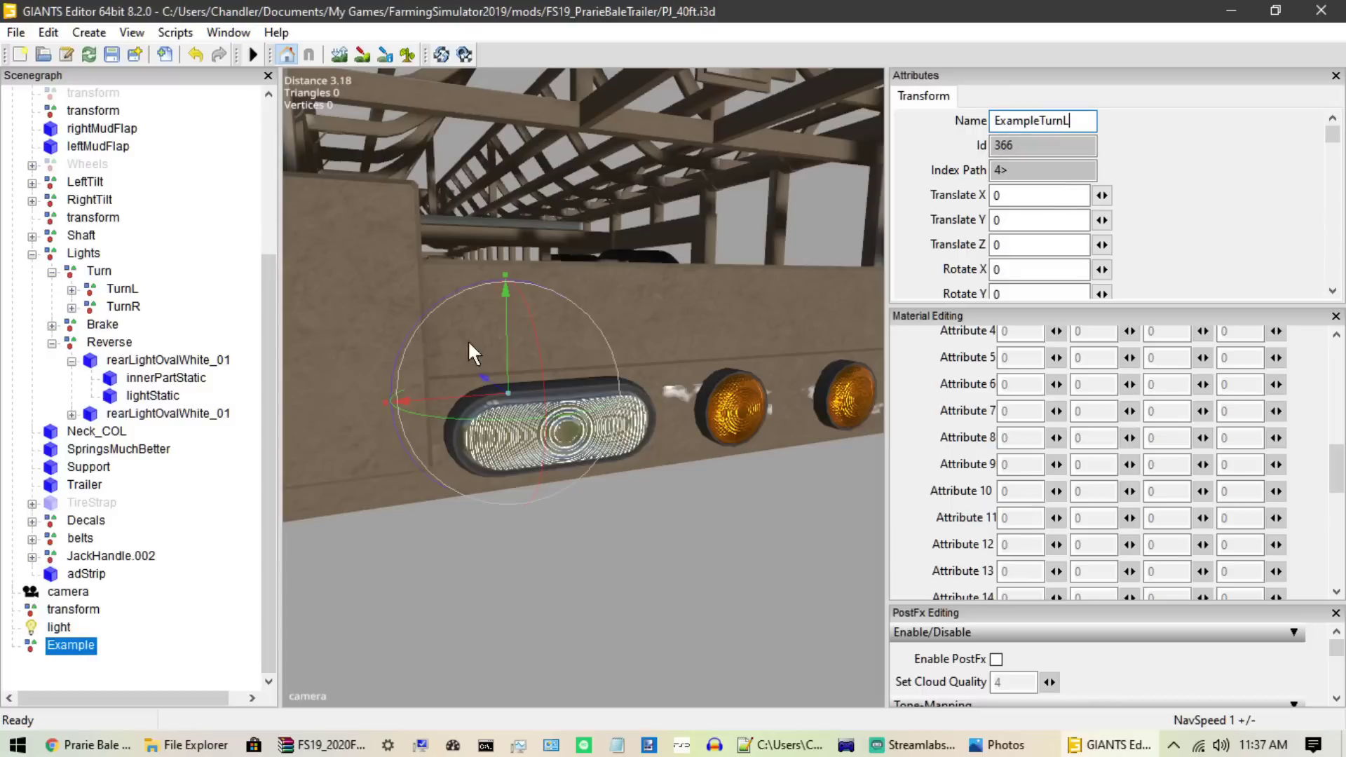
pyautogui.press('Return')
pyautogui.click(240, 614)
pyautogui.click(80, 646)
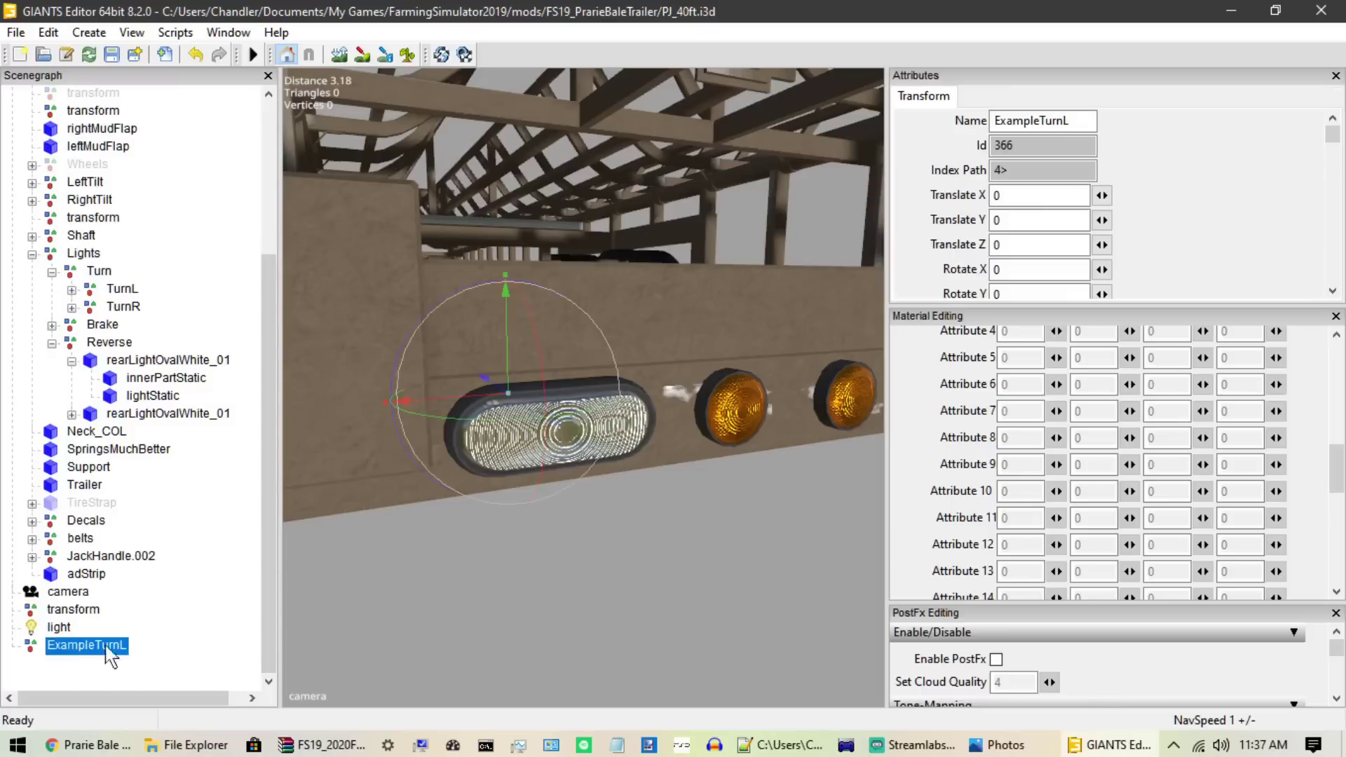
# Step: Look up the names of the round orange rear lights in allLights.png in Photos and return to GIANTS Editor
pyautogui.click(999, 745)
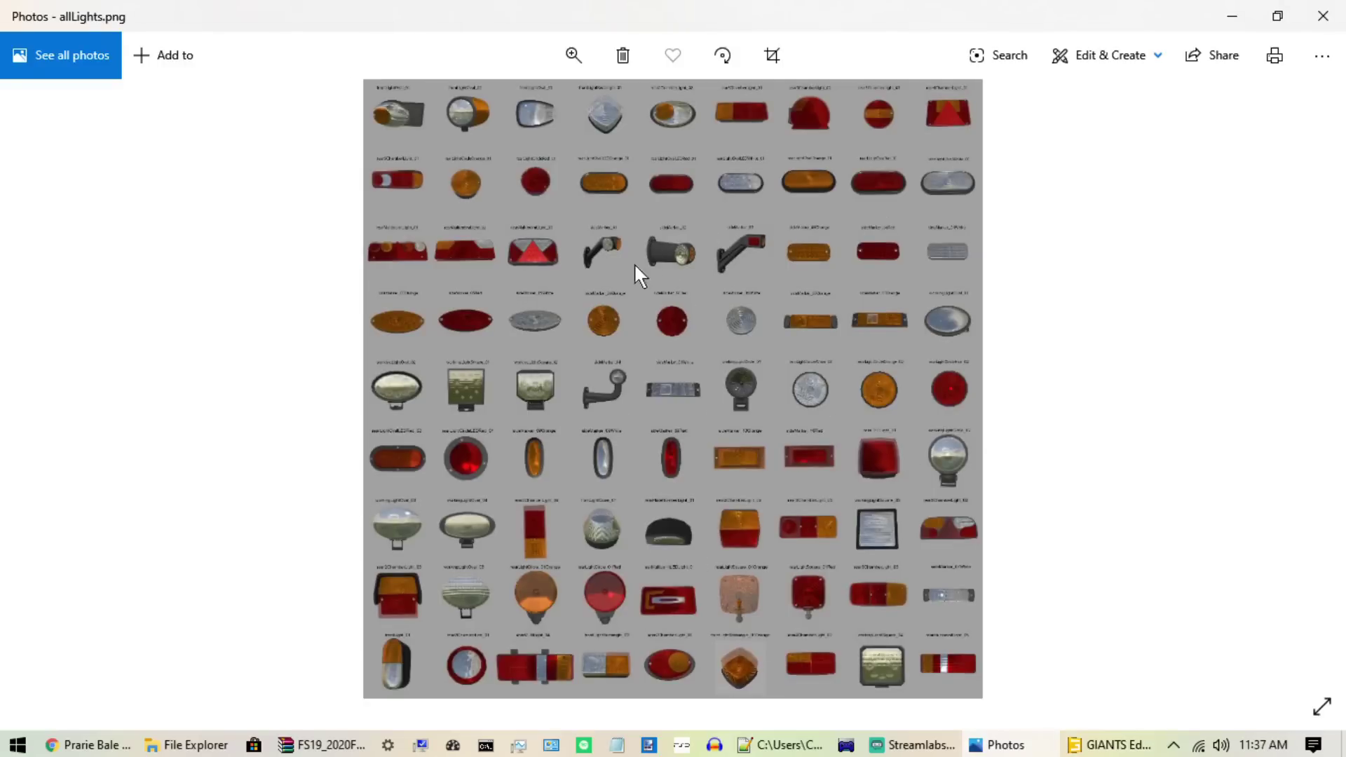
pyautogui.scroll(6, 617, 274)
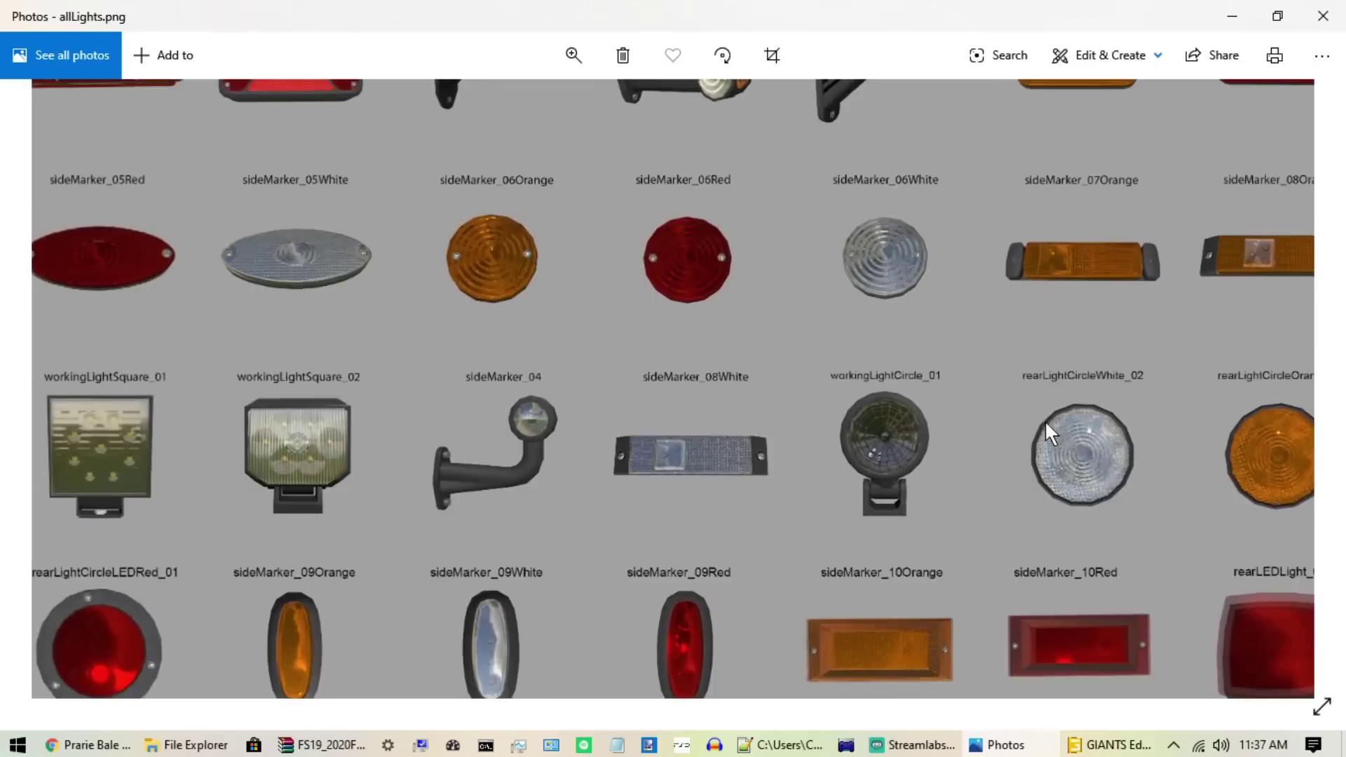
pyautogui.moveTo(662, 304); pyautogui.dragTo(393, 221)
pyautogui.moveTo(836, 373); pyautogui.dragTo(915, 407)
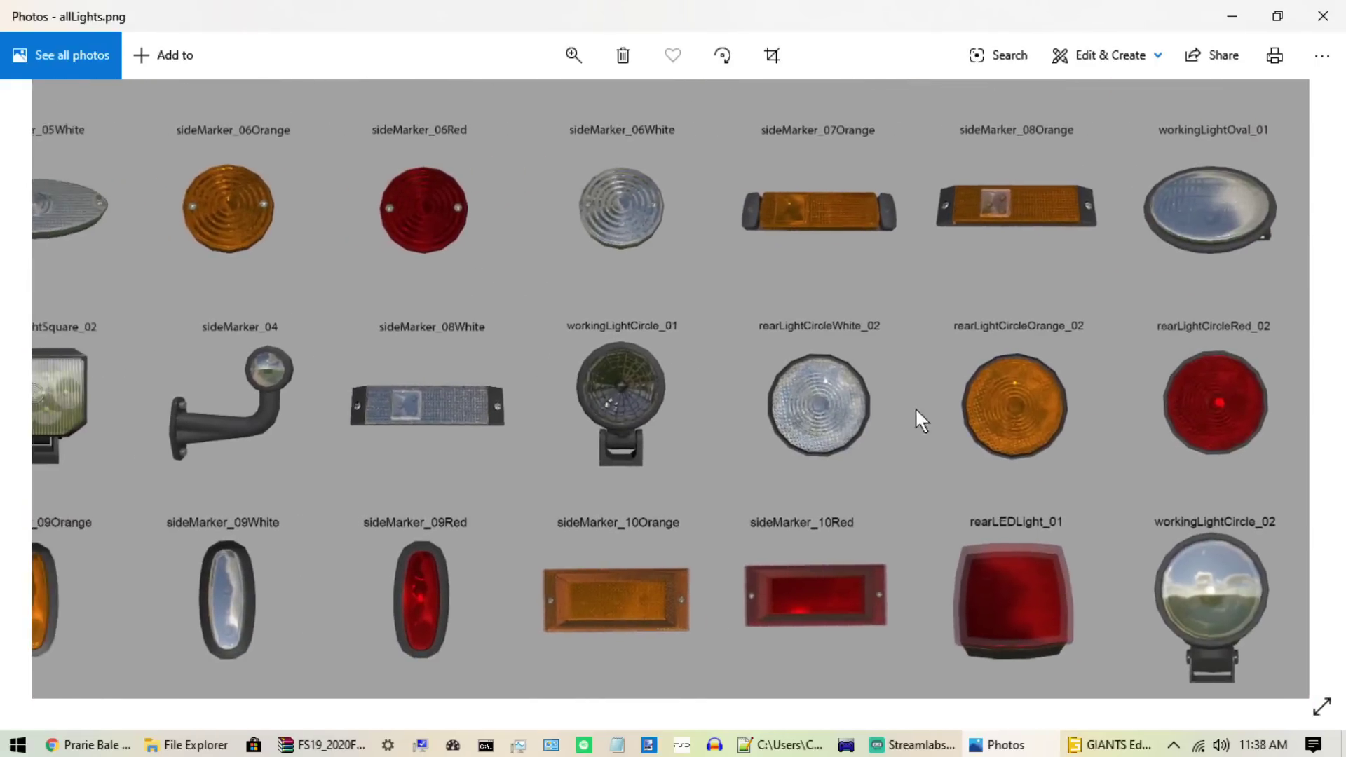
pyautogui.scroll(1, 1049, 352)
pyautogui.scroll(1, 1051, 354)
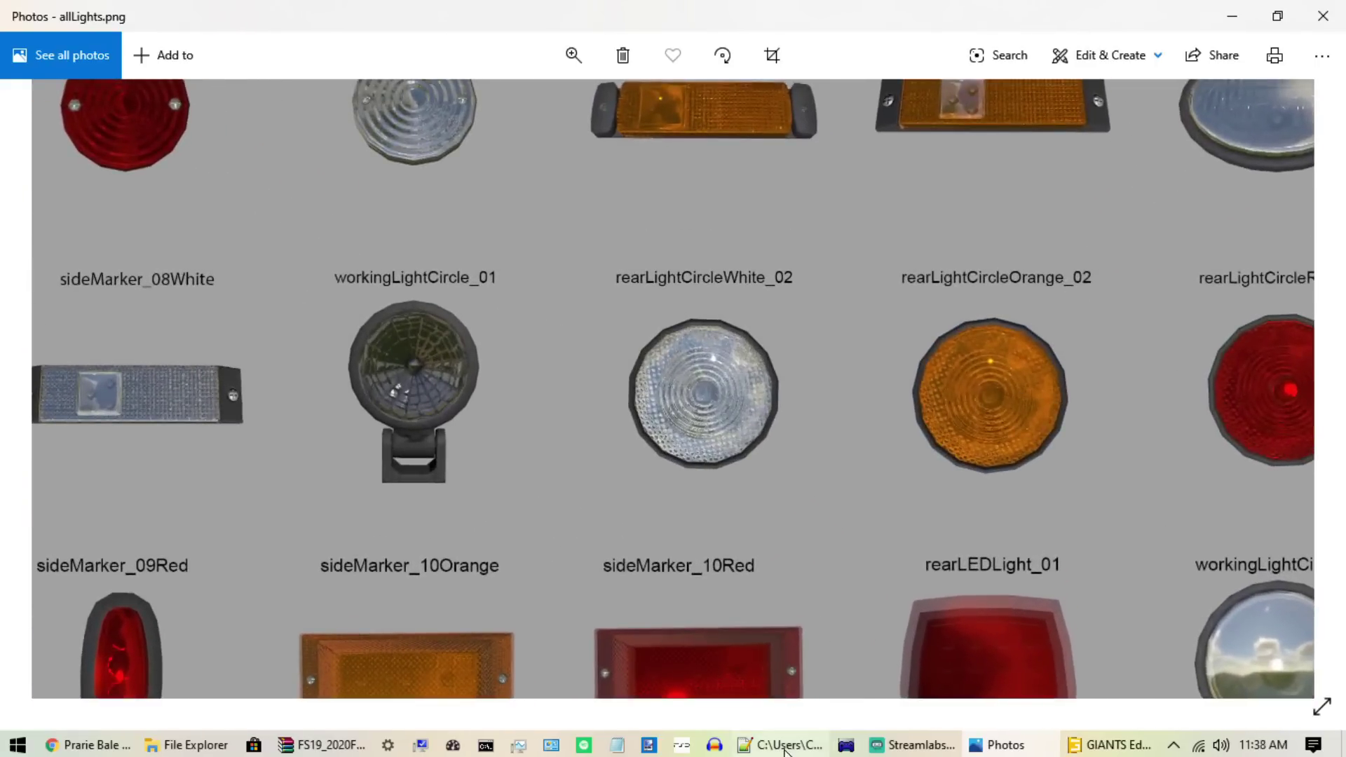
pyautogui.moveTo(785, 751)
pyautogui.click(1110, 745)
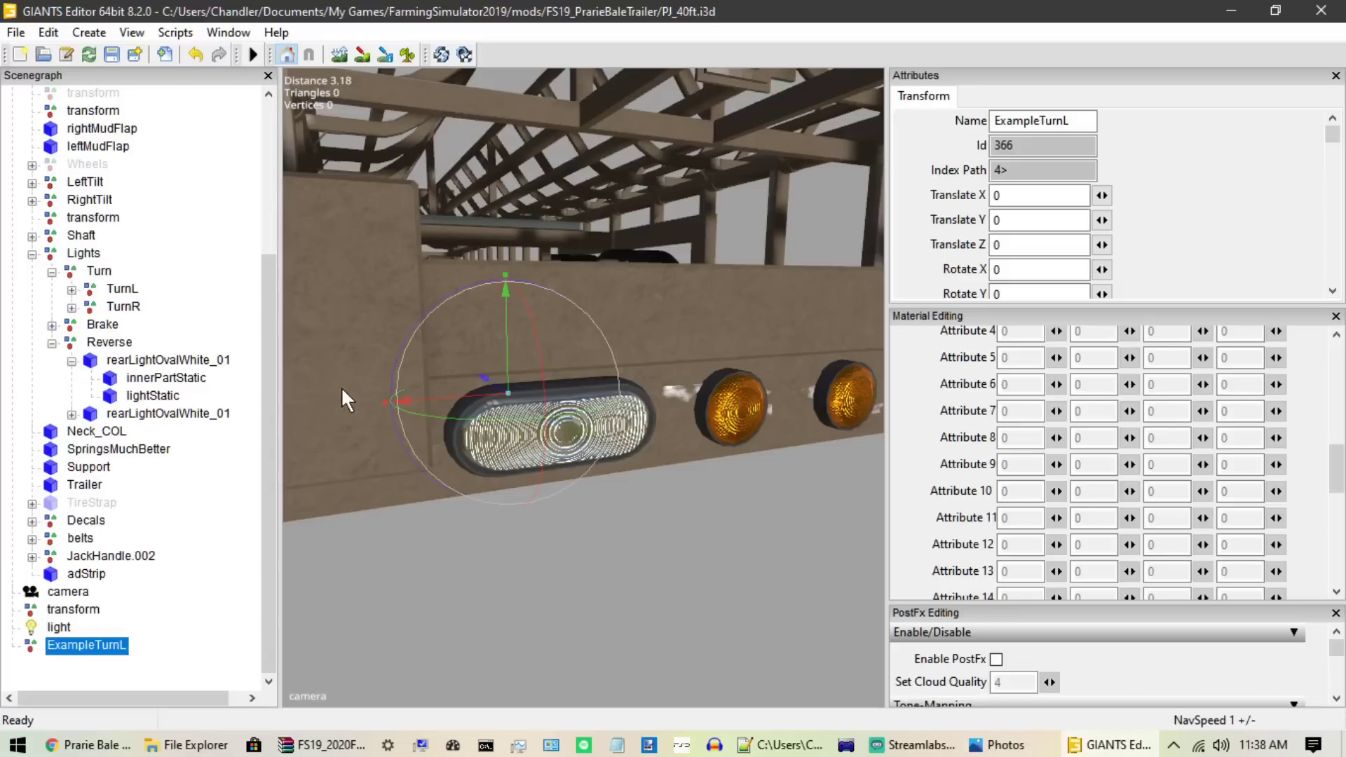
# Step: Import rearLightCircleOrange_02.i3d from the lizard lights folder and nest it under the ExampleTurnL group
pyautogui.click(15, 33)
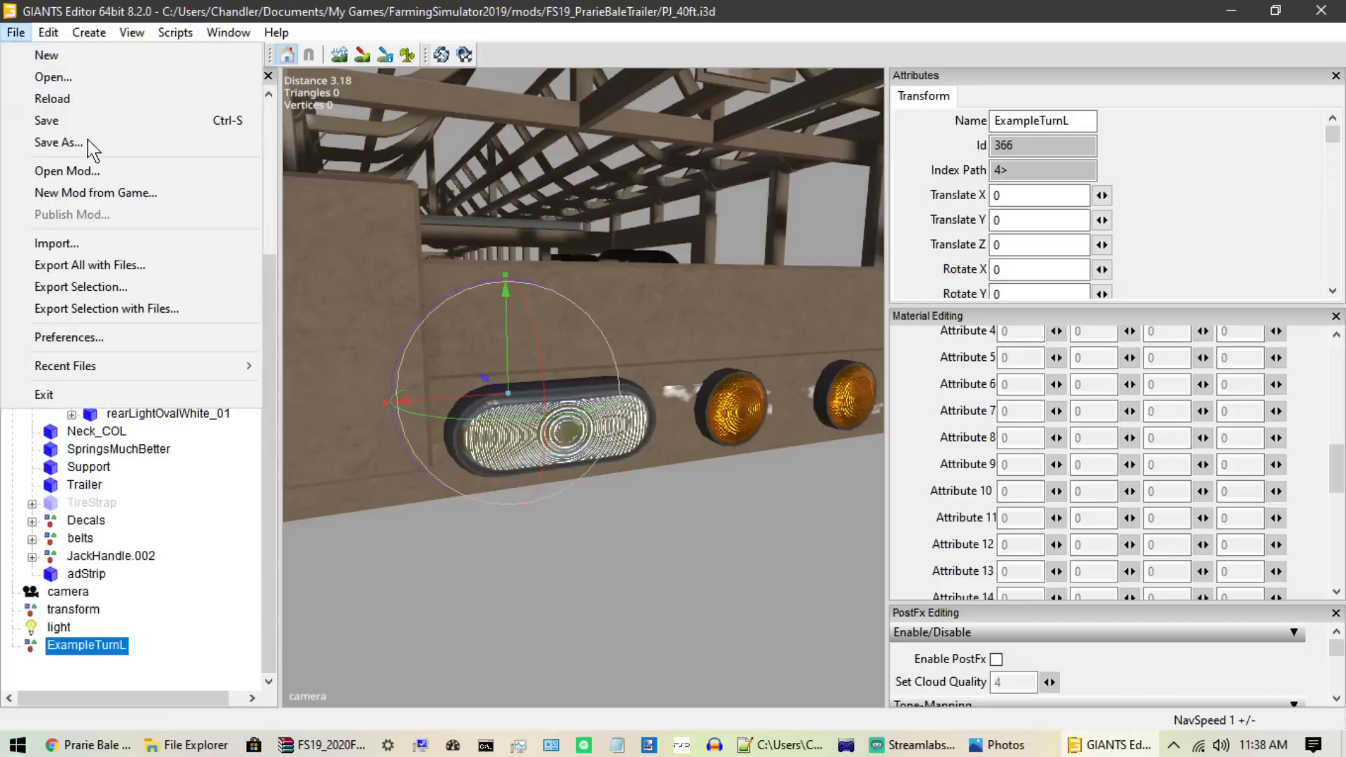
pyautogui.click(56, 243)
pyautogui.scroll(-5, 424, 378)
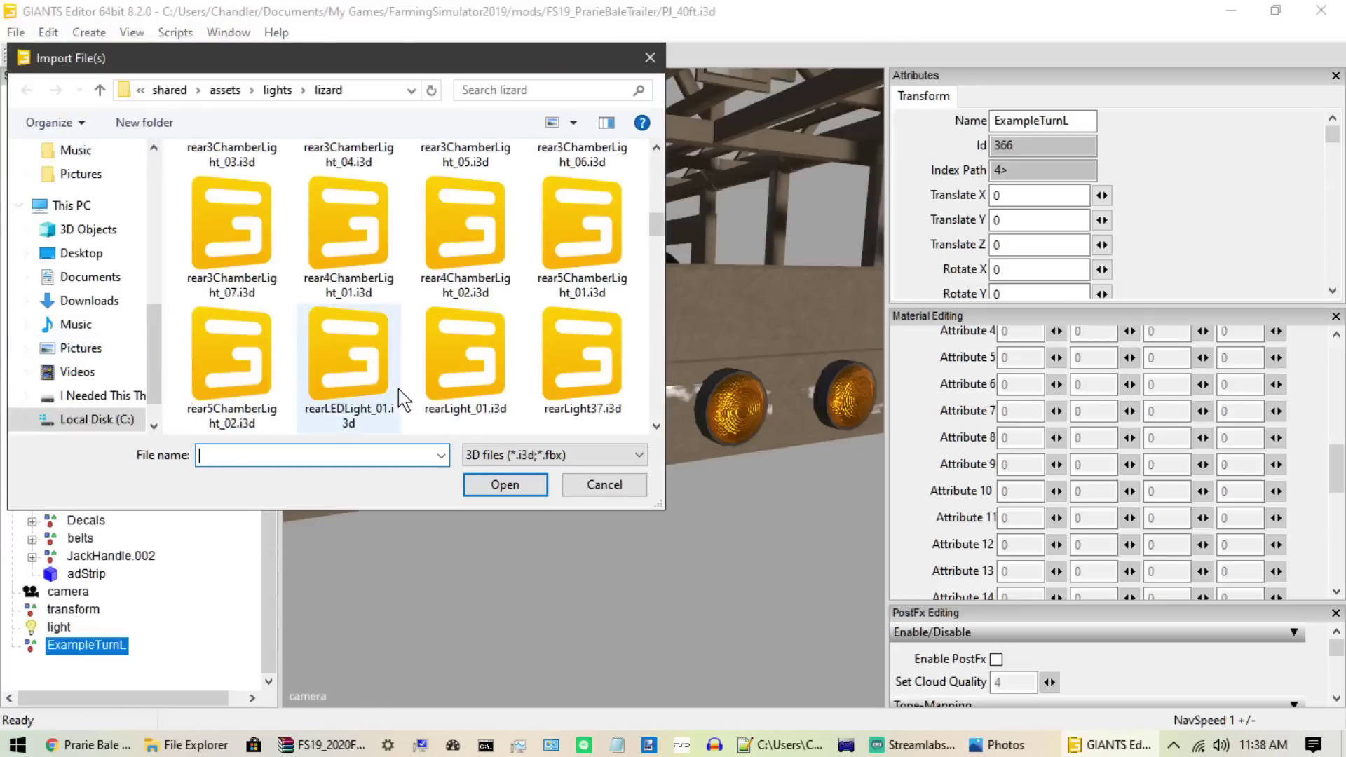
pyautogui.scroll(-3, 405, 392)
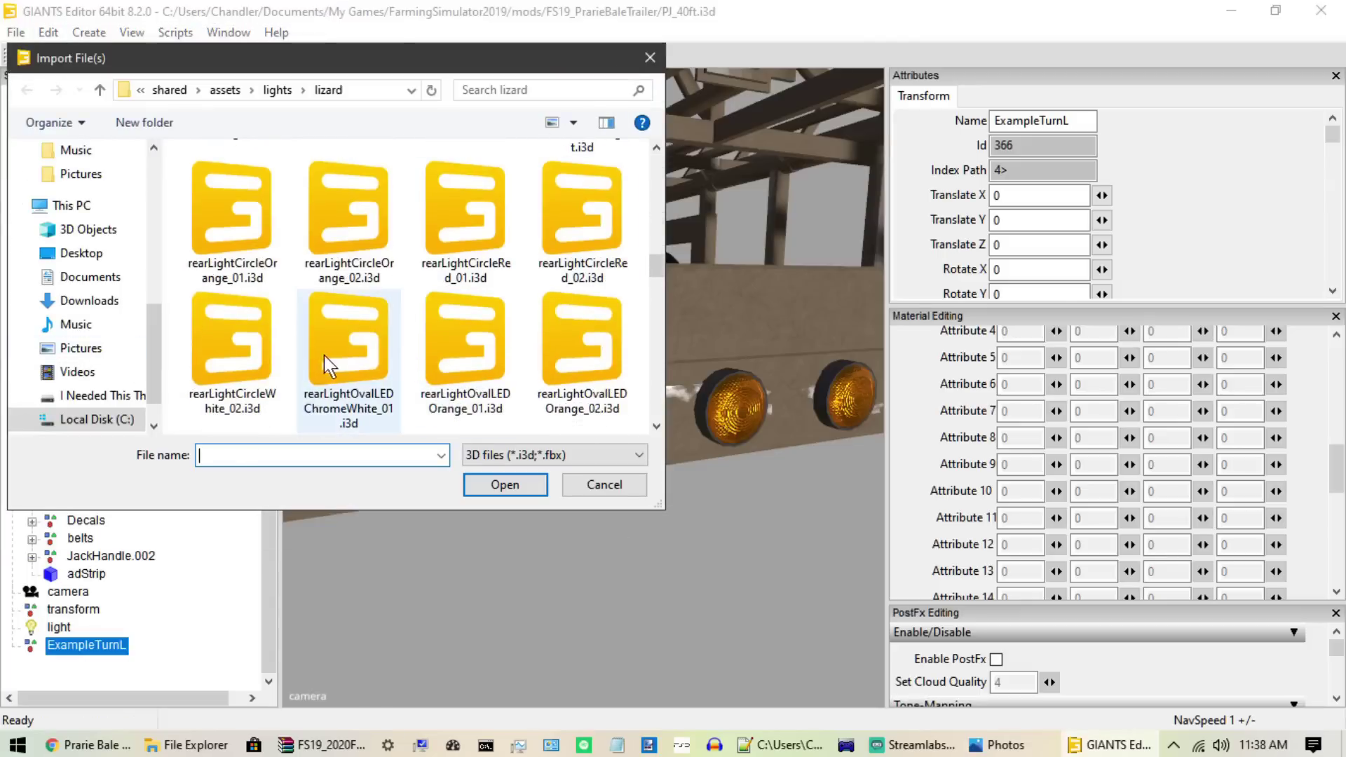
pyautogui.click(333, 213)
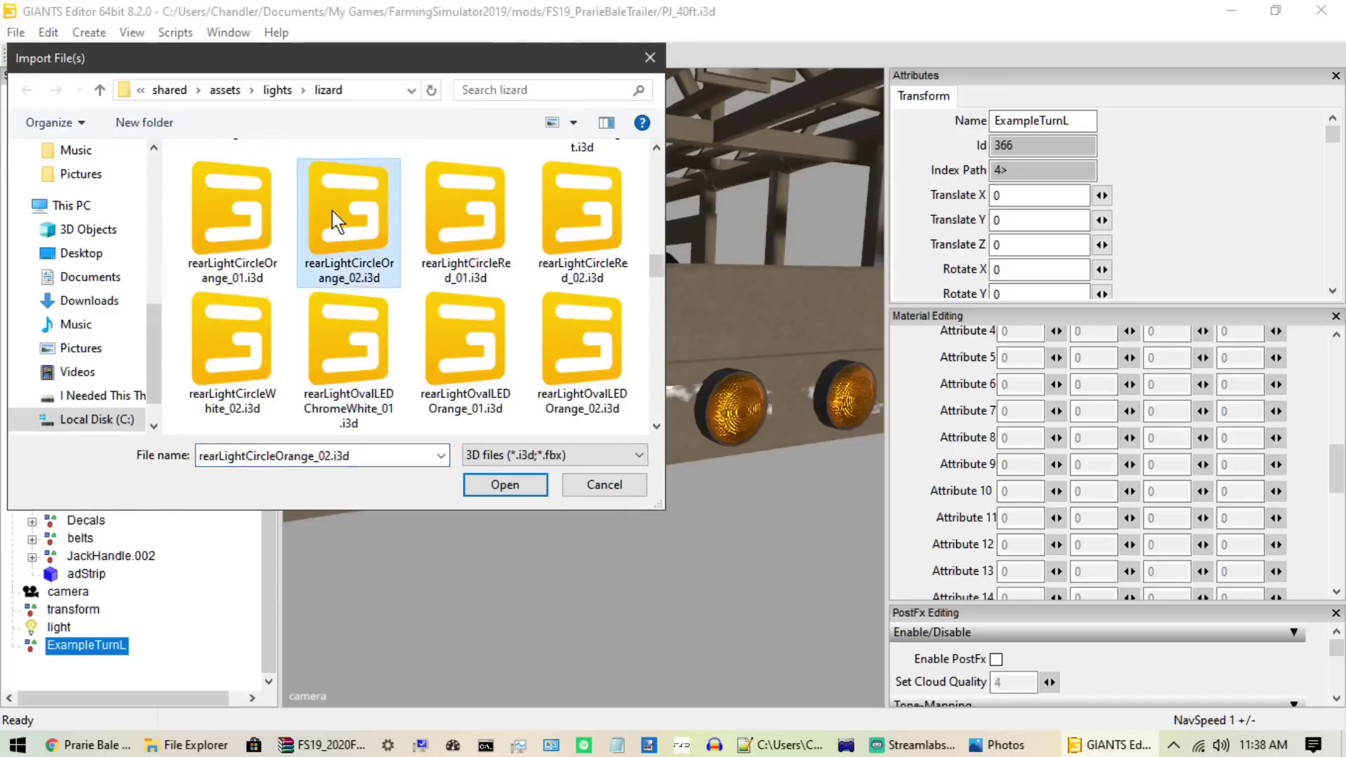
pyautogui.doubleClick(337, 222)
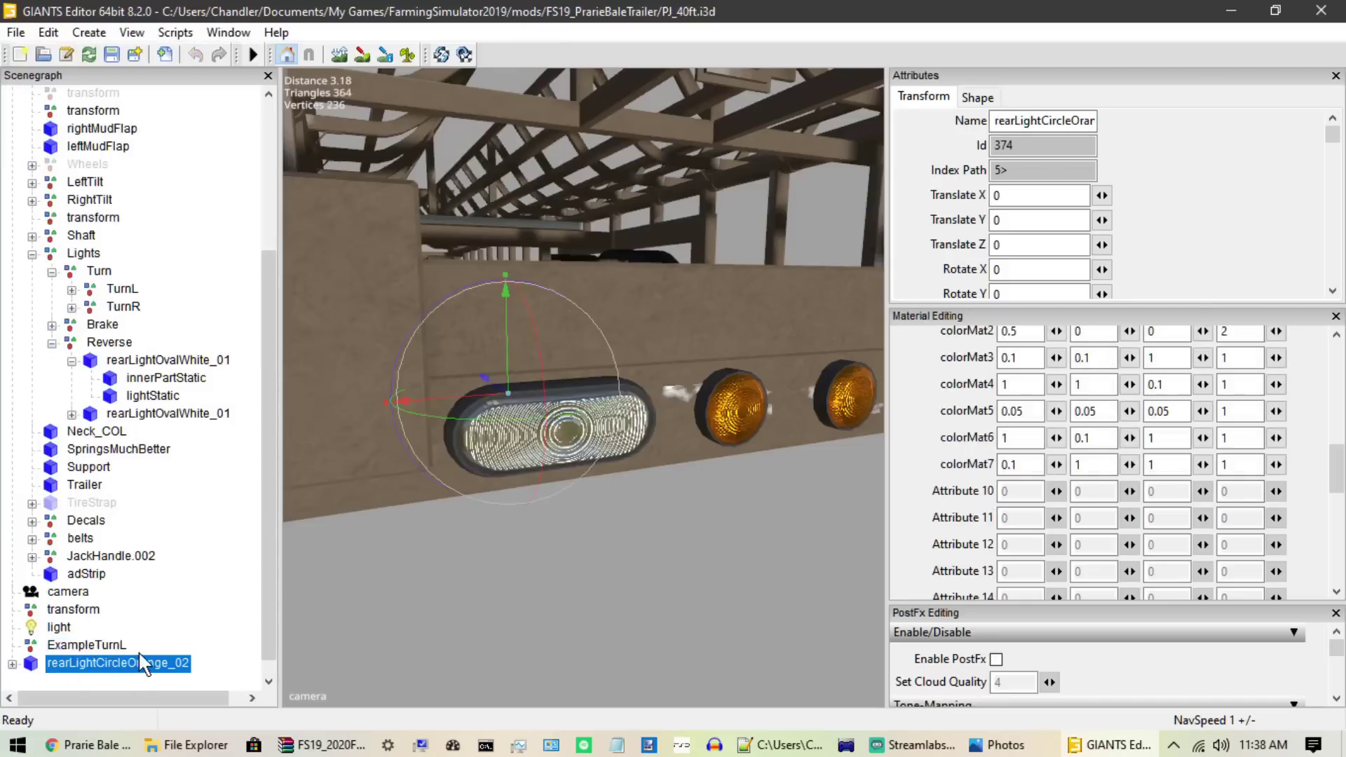
pyautogui.press('Delete')
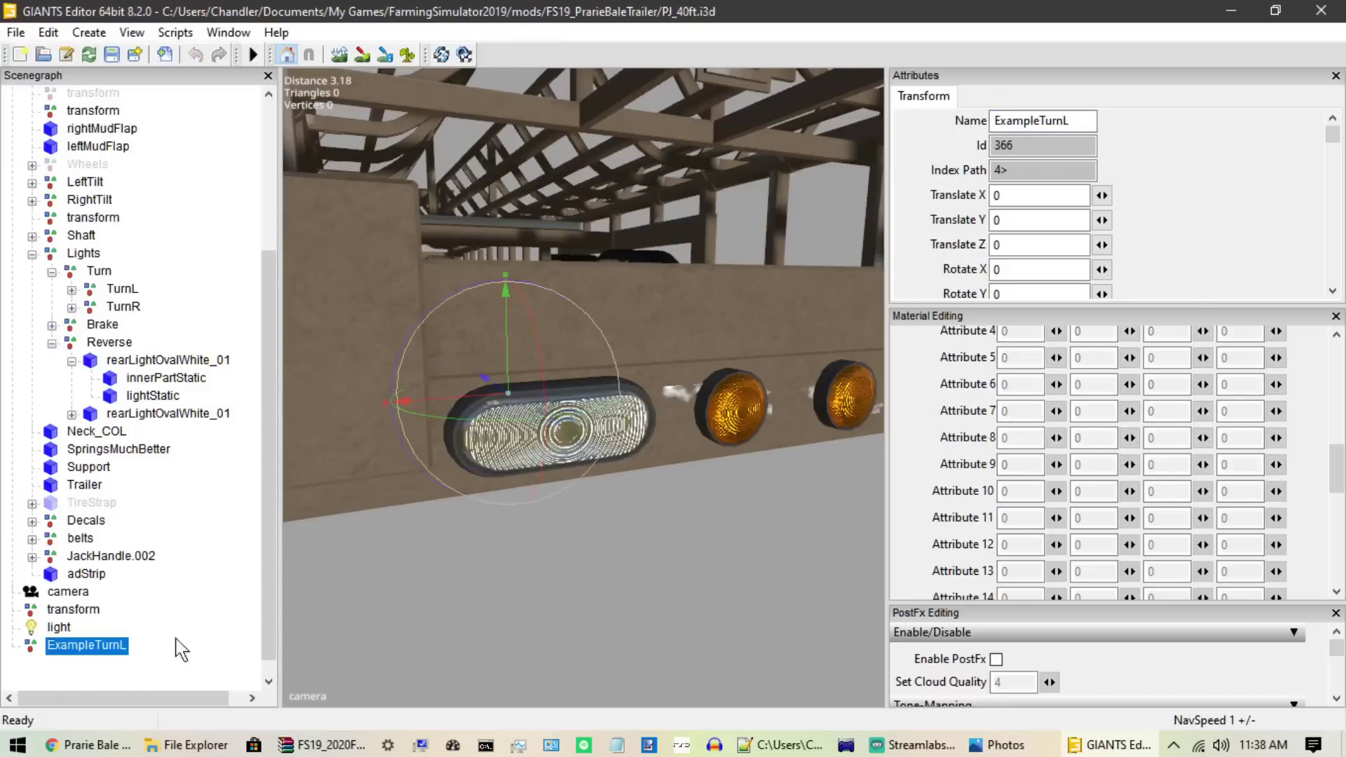
pyautogui.hotkey('ctrl', 'v')
# Step: Hide and expand the TurnL group, and place the imported orange light at Translate X 0.2, Y 0.665, Z -4.55
pyautogui.click(128, 292)
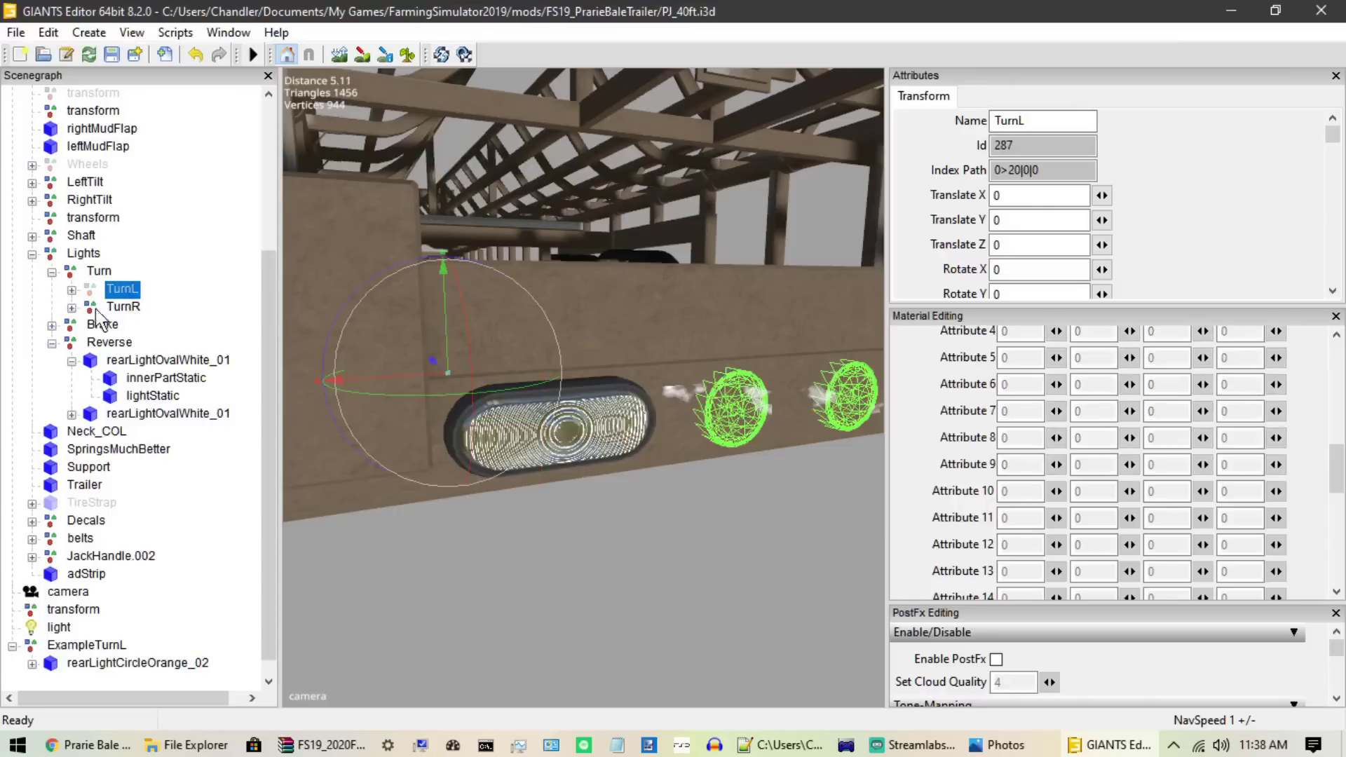
pyautogui.press('h')
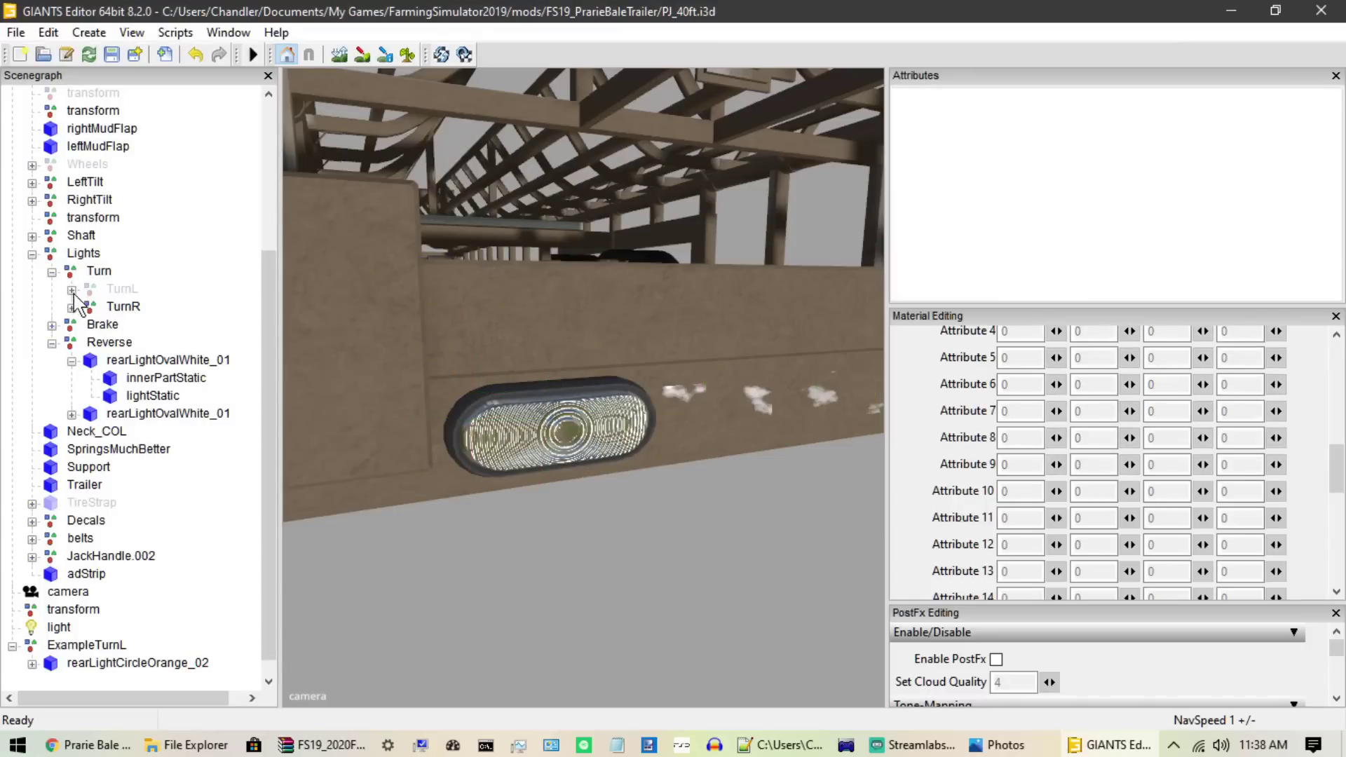
pyautogui.click(71, 289)
pyautogui.click(133, 306)
pyautogui.scroll(-5, 567, 410)
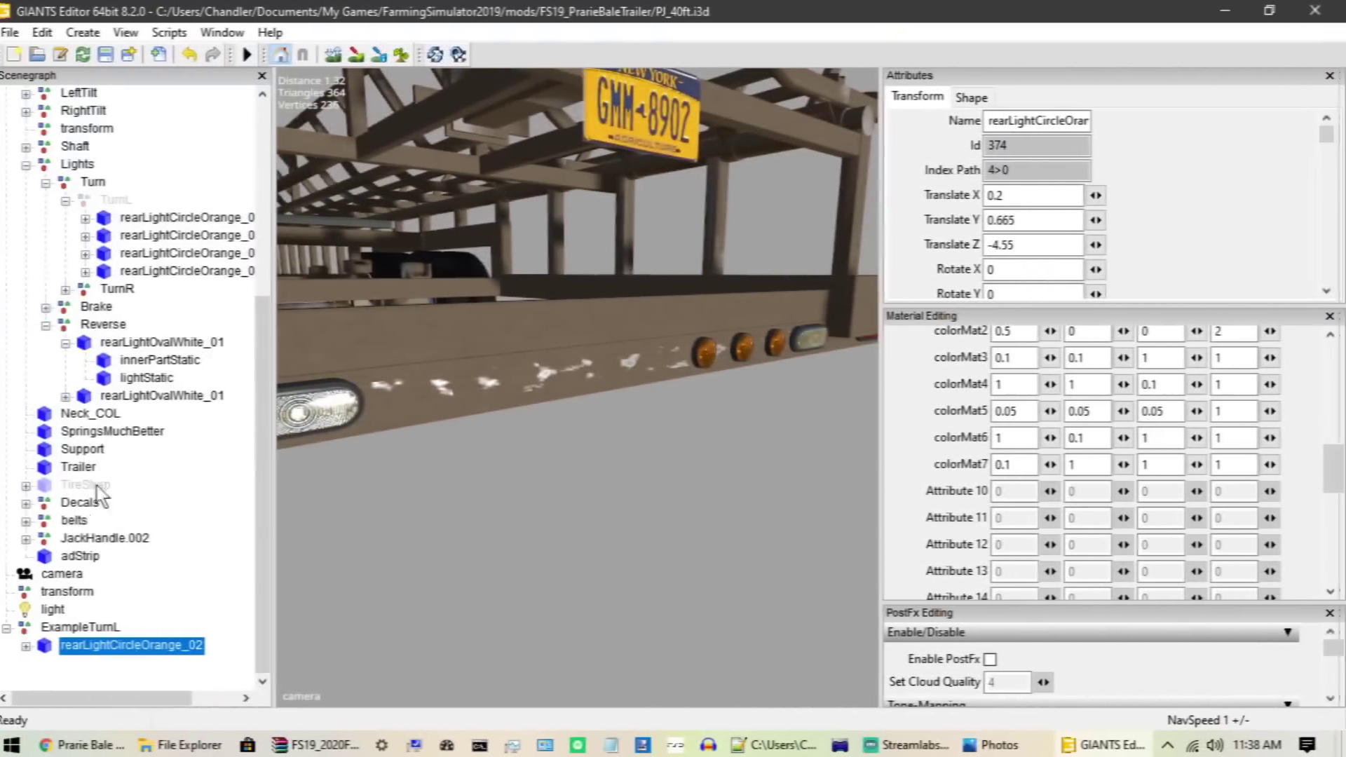
# Step: Move the ExampleTurnL group into the Lights group and expand it
pyautogui.click(82, 628)
pyautogui.press('Delete')
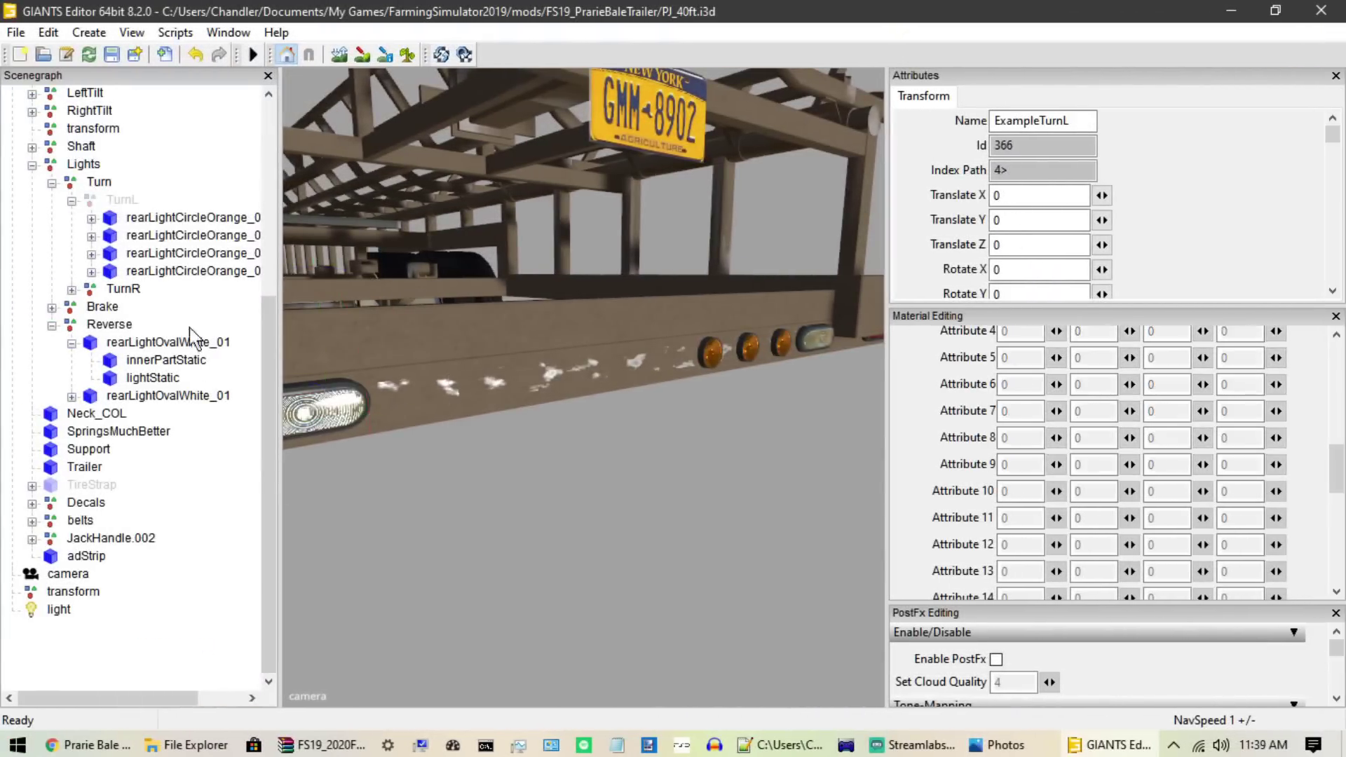
pyautogui.hotkey('ctrl', 'z')
pyautogui.hotkey('ctrl', 'z')
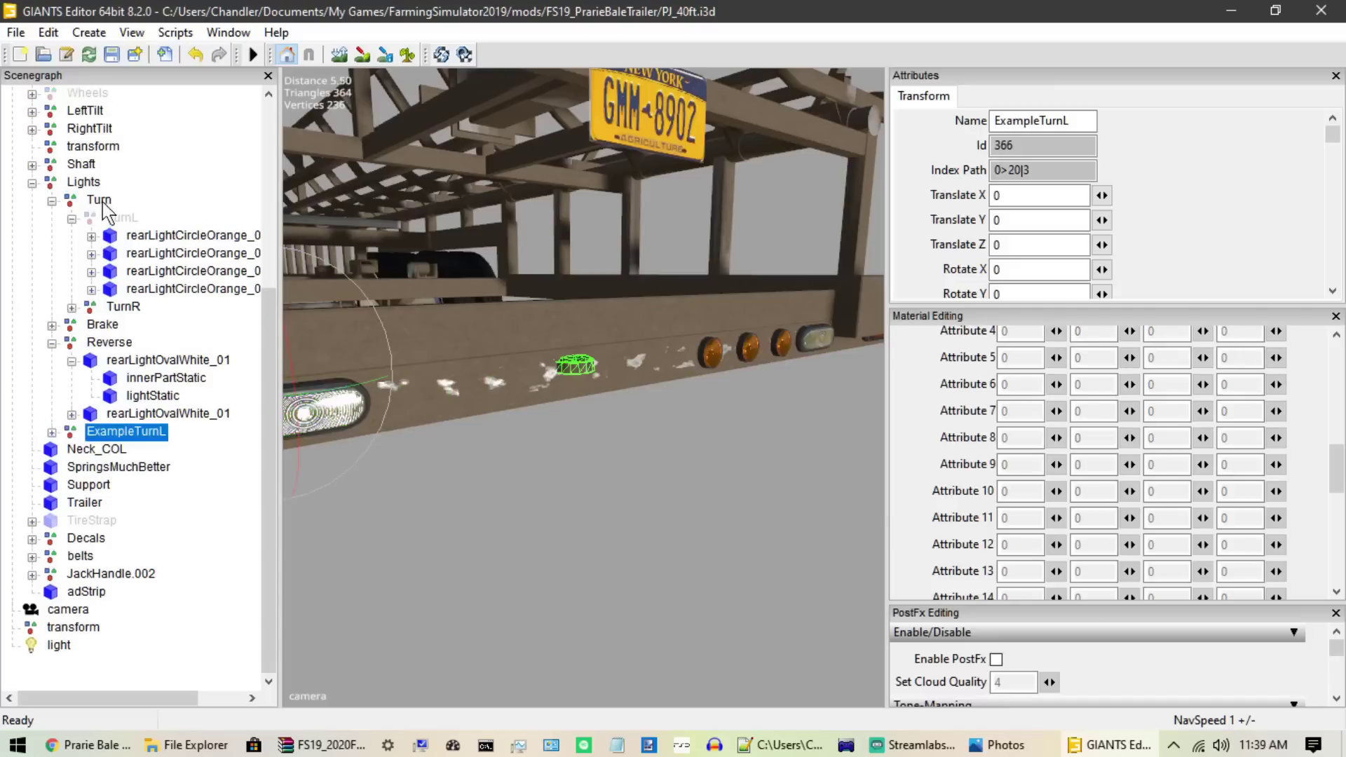
pyautogui.click(51, 433)
# Step: Set the first two RDT values of ExampleTurnL's rearLightCircleOrange_02 to 0
pyautogui.click(105, 449)
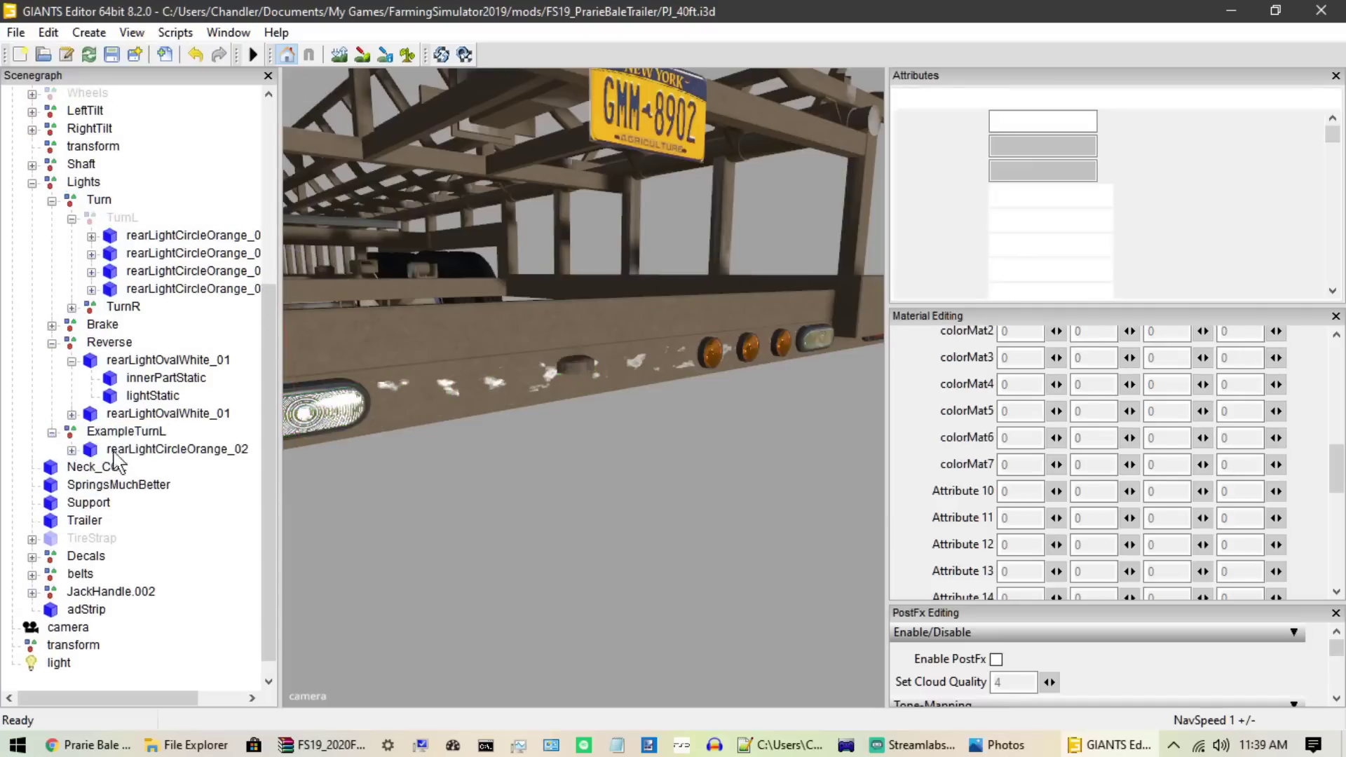
pyautogui.press('f')
pyautogui.scroll(2, 457, 402)
pyautogui.scroll(3, 996, 387)
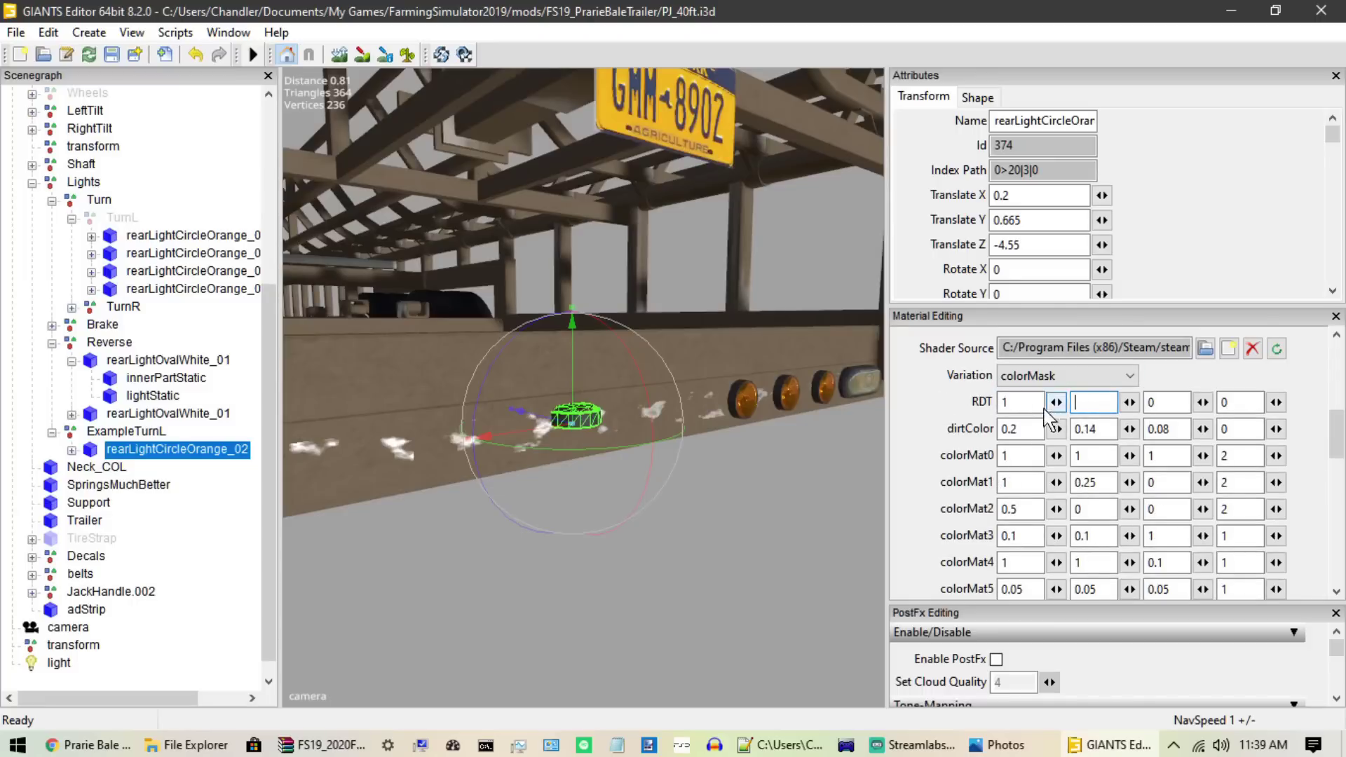
pyautogui.doubleClick(1018, 402)
pyautogui.press('BackSpace')
# Step: Set the first two RDT values of the example light's turnLightRightStatic to 0, merging its material, and open innerPartStatic's RDT for editing
pyautogui.click(71, 450)
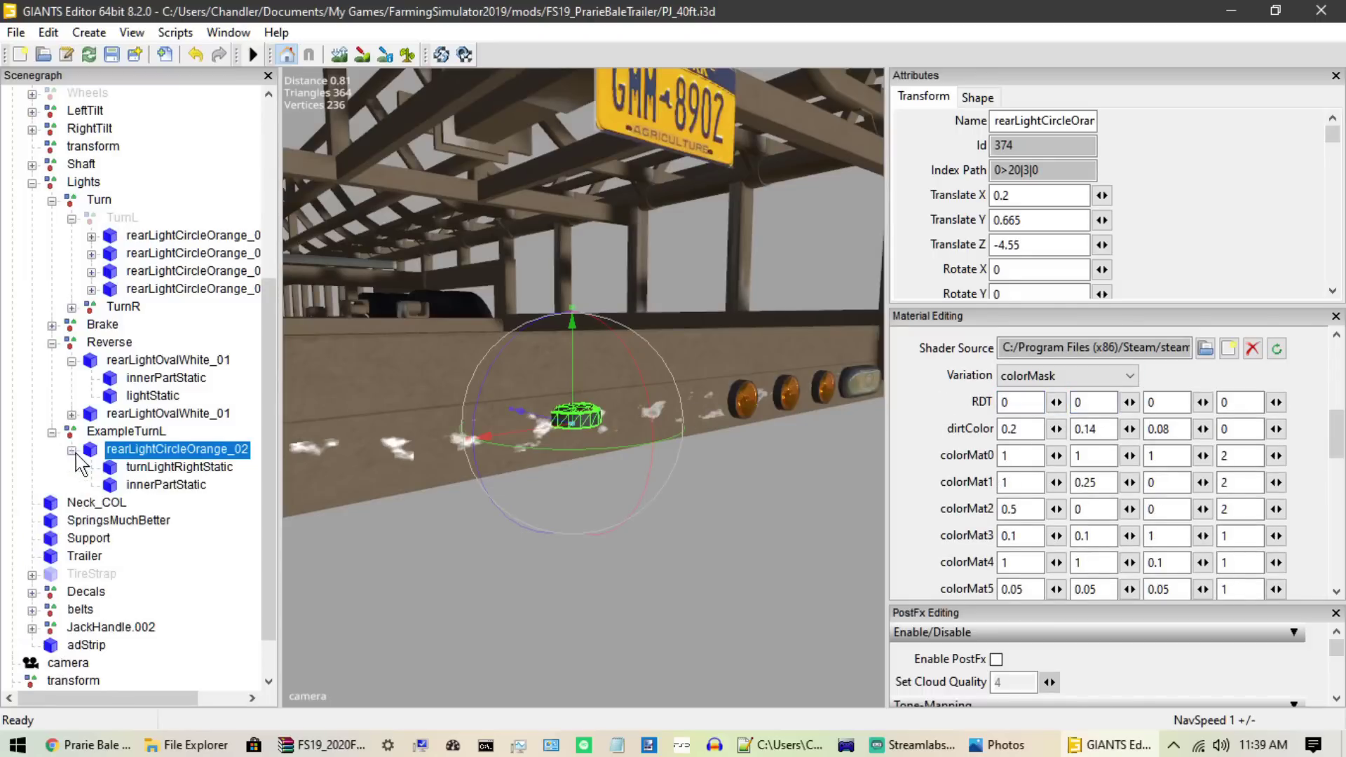
pyautogui.click(178, 467)
pyautogui.click(1056, 402)
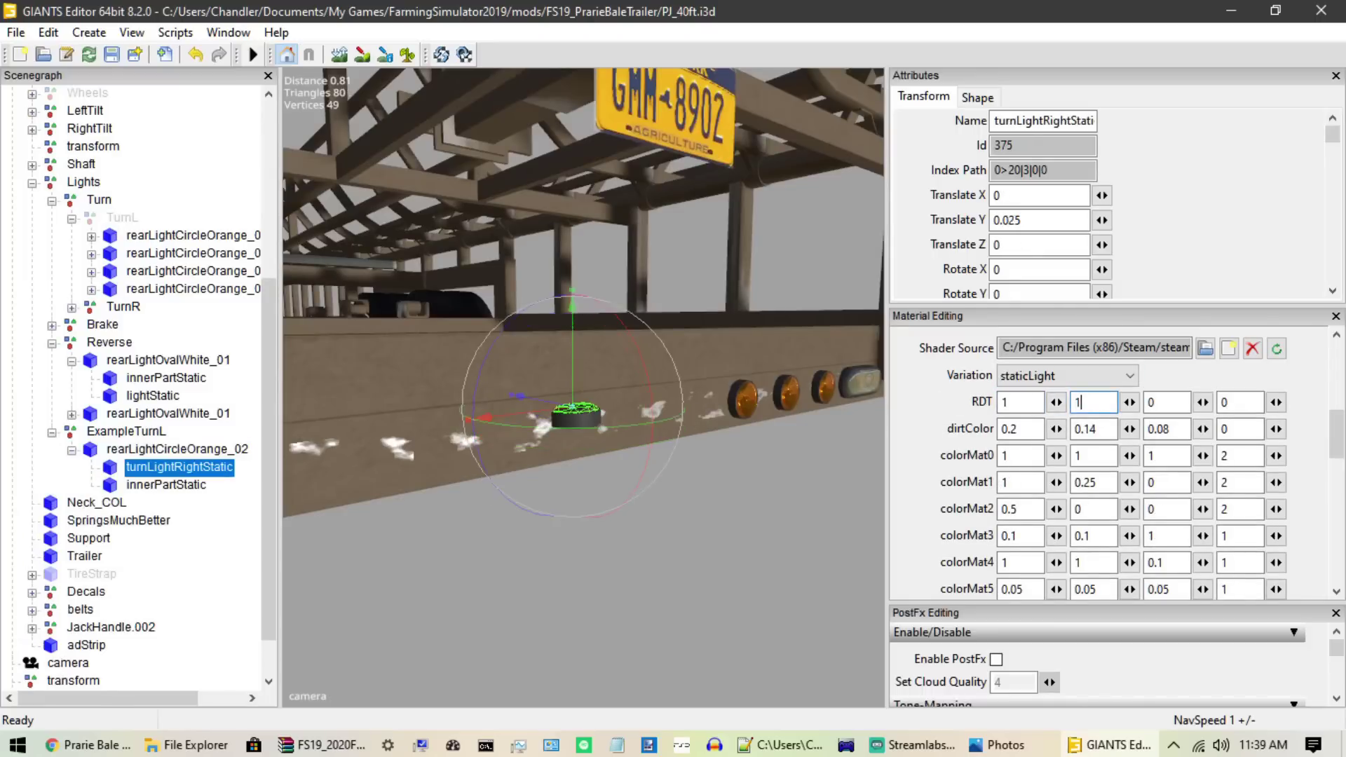
pyautogui.press('BackSpace')
pyautogui.write('0')
pyautogui.press('Return')
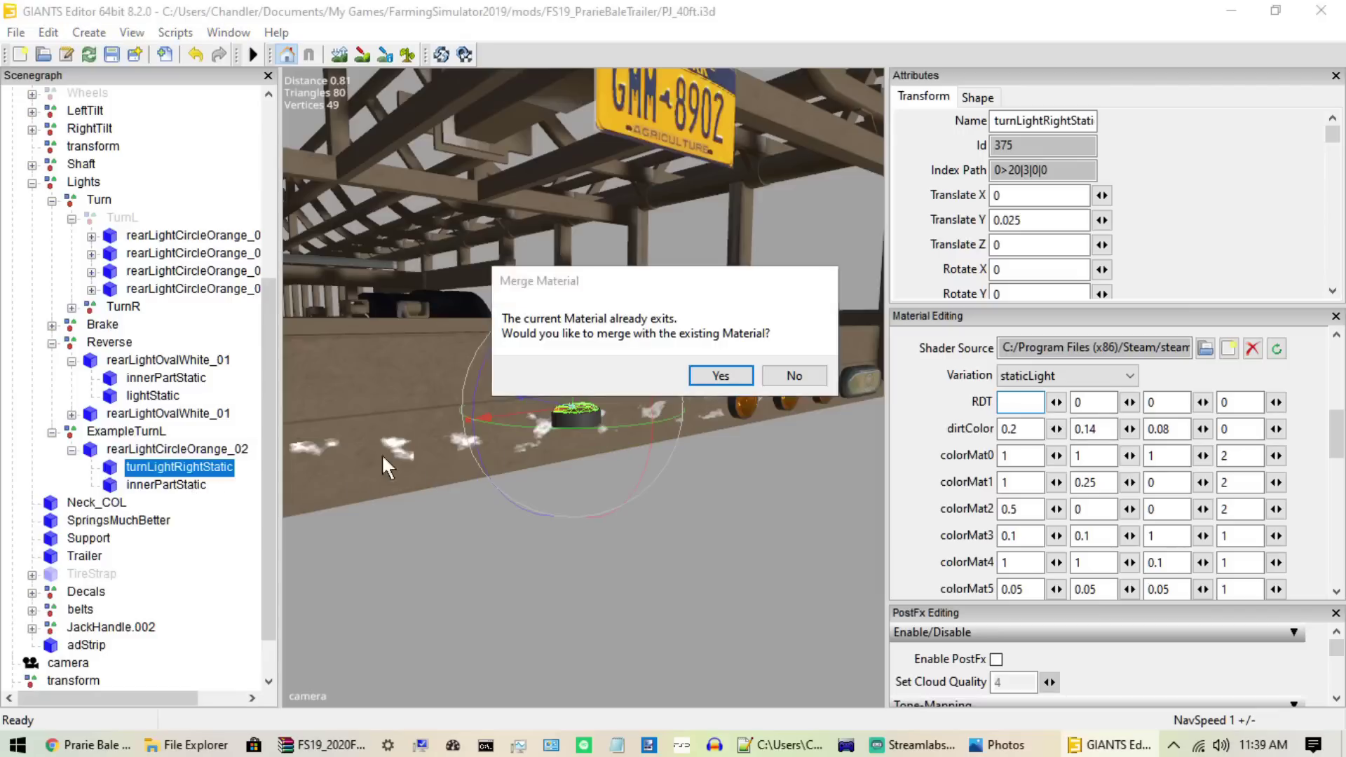
pyautogui.click(721, 372)
pyautogui.click(170, 487)
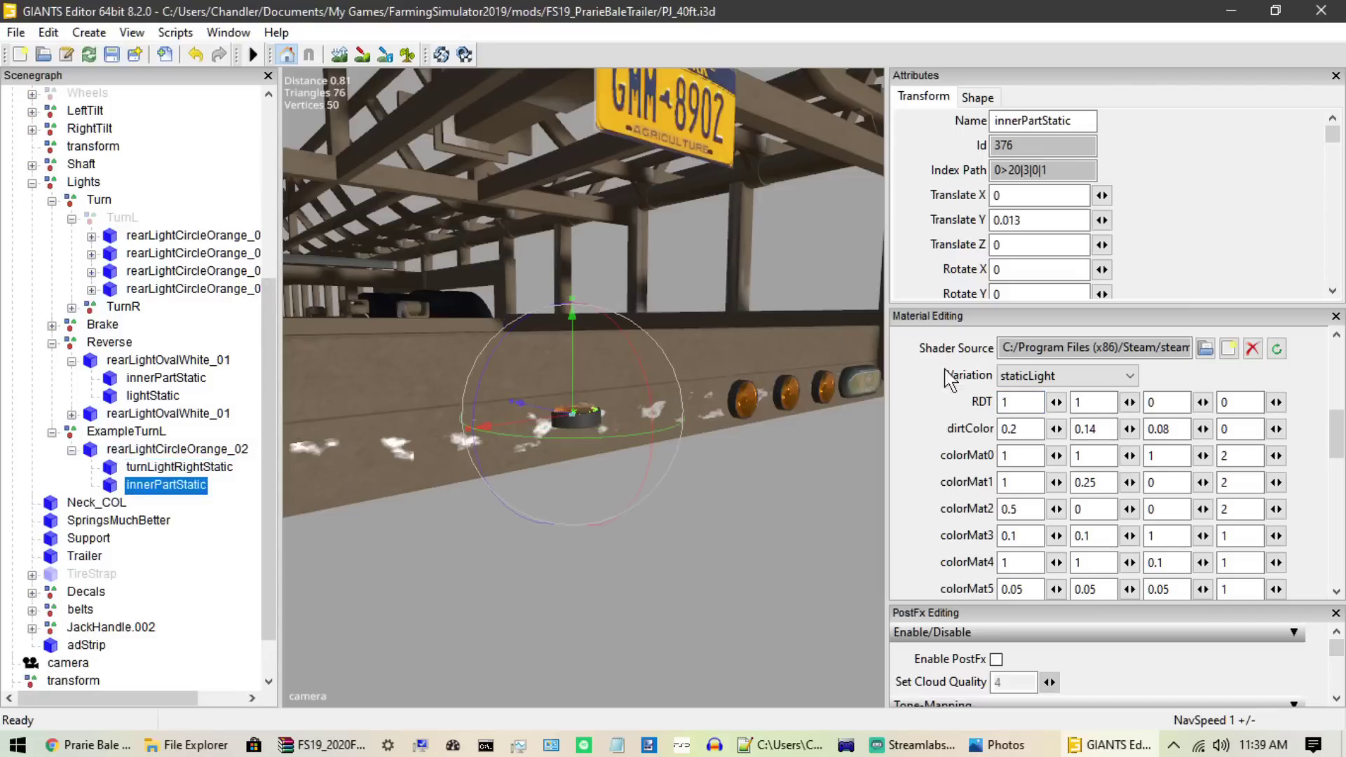
pyautogui.click(1056, 403)
# Step: Set ExampleTurnL's rearLightCircleOrange_02 to Rotate X -90, with Scale X and Scale Z at 0.9
pyautogui.click(143, 449)
pyautogui.click(1038, 269)
pyautogui.write('-90')
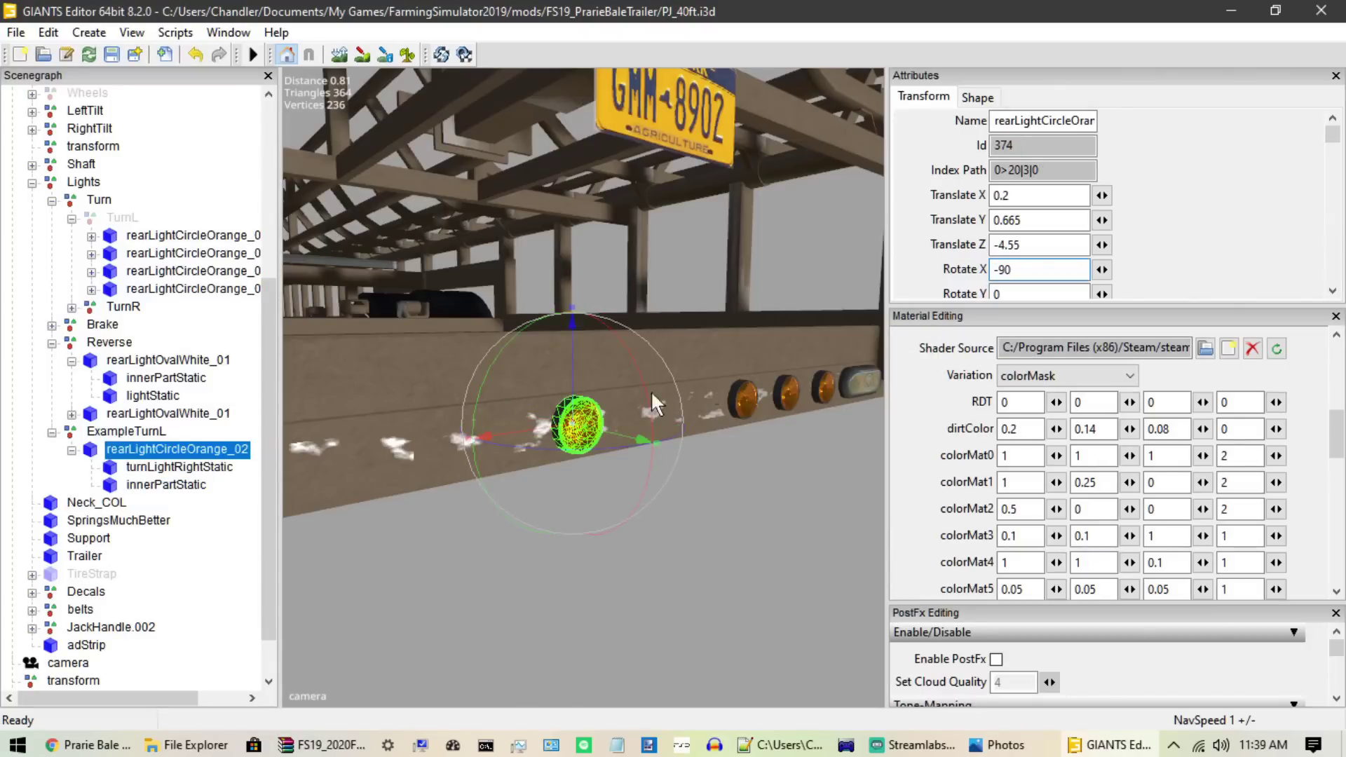
pyautogui.scroll(-3, 941, 287)
pyautogui.click(1016, 225)
pyautogui.press('BackSpace')
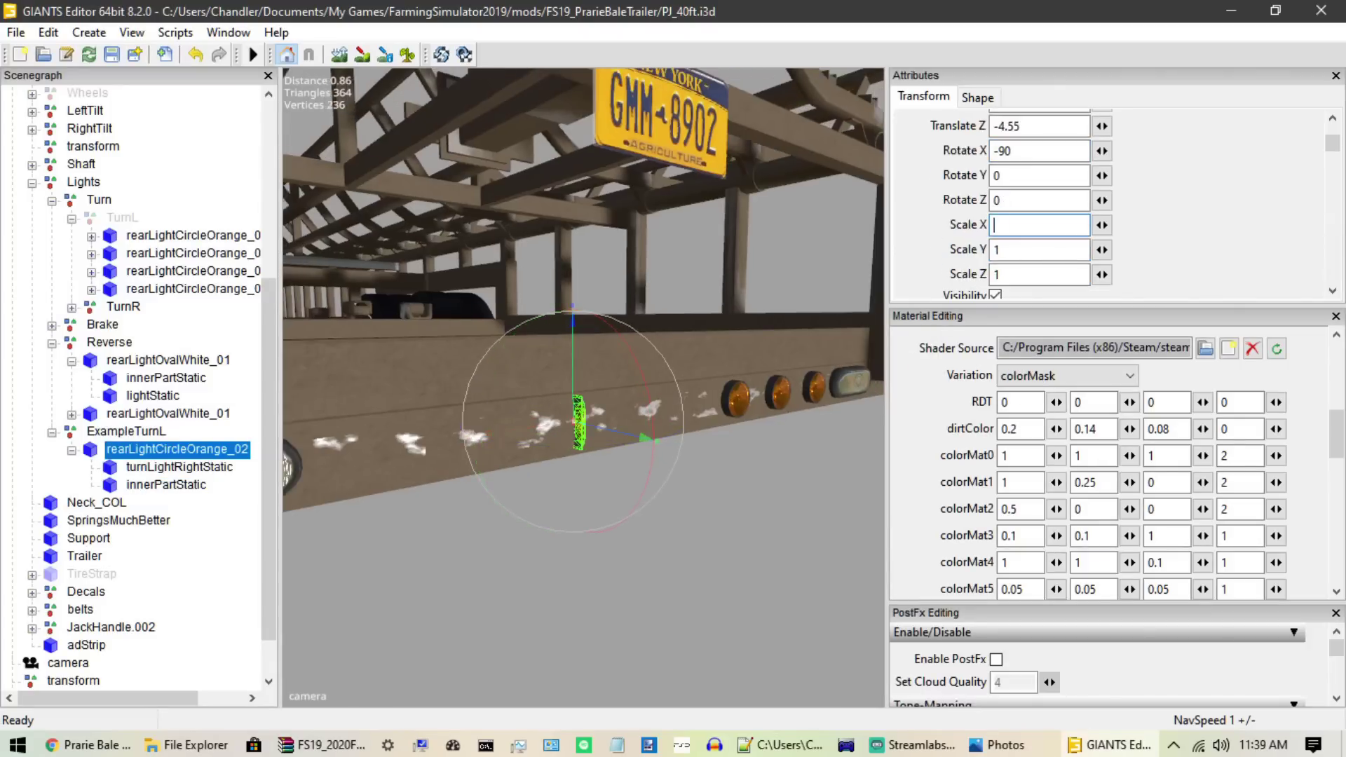
pyautogui.write('.9')
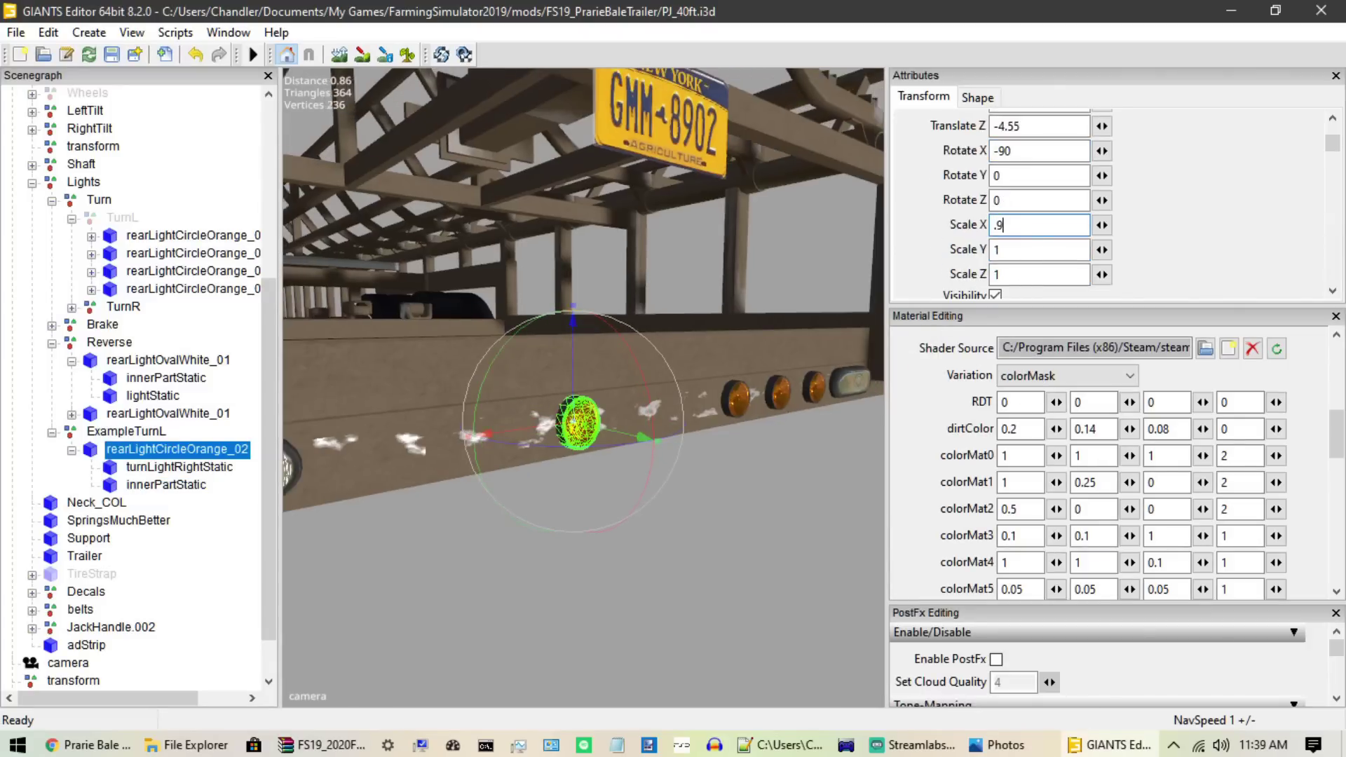
pyautogui.click(1038, 274)
pyautogui.press('BackSpace')
pyautogui.write('.9')
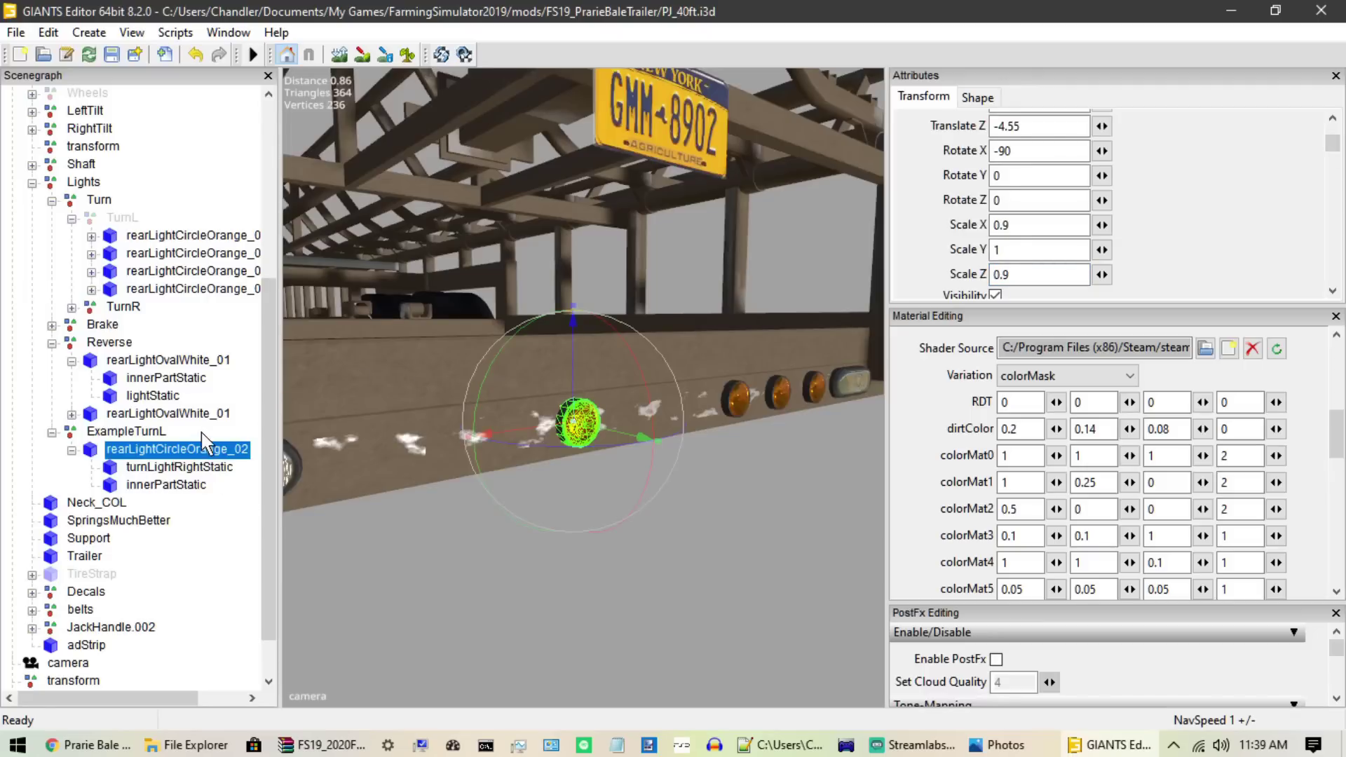
# Step: Set the first lightControl value of the example light's turnLightRightStatic to 60 and enable PostFx to preview the glow
pyautogui.click(186, 467)
pyautogui.click(316, 533)
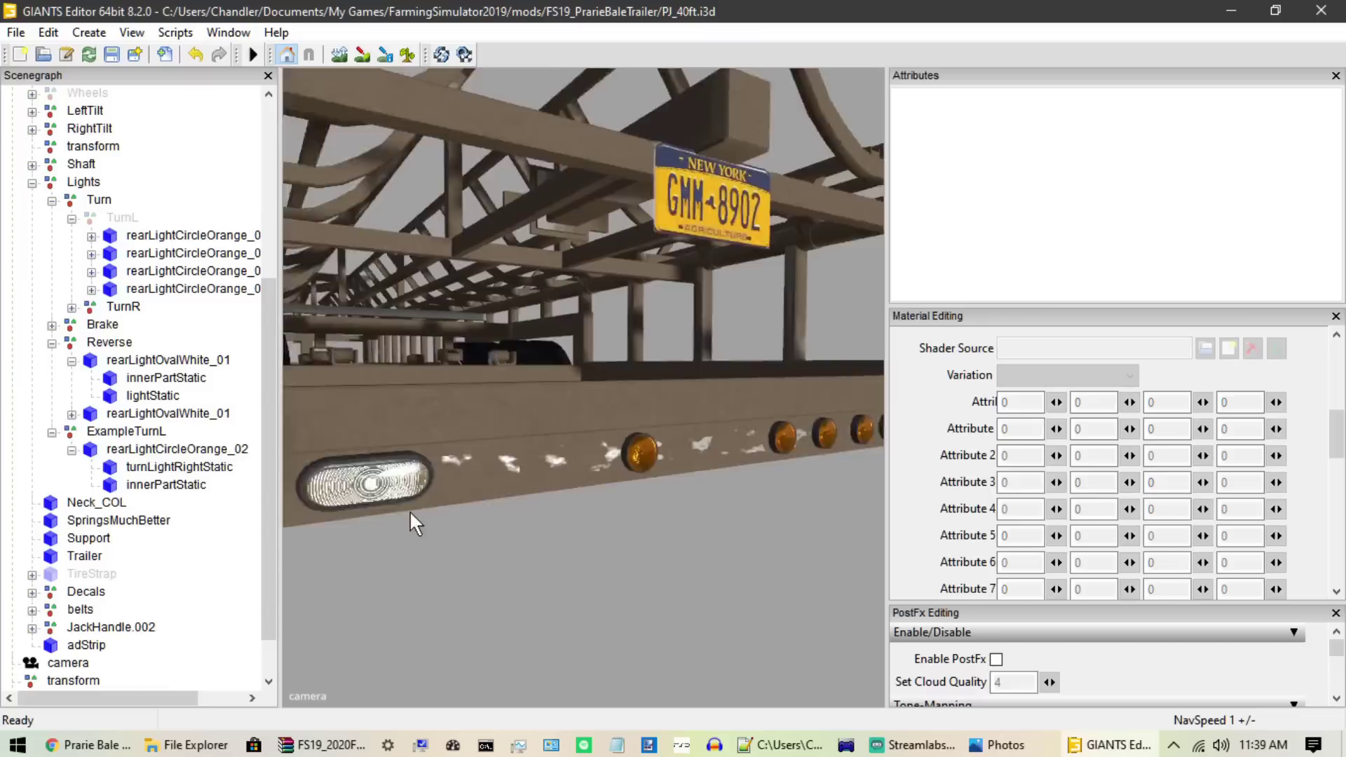
pyautogui.moveTo(410, 511); pyautogui.dragTo(533, 503, button='middle')
pyautogui.click(183, 469)
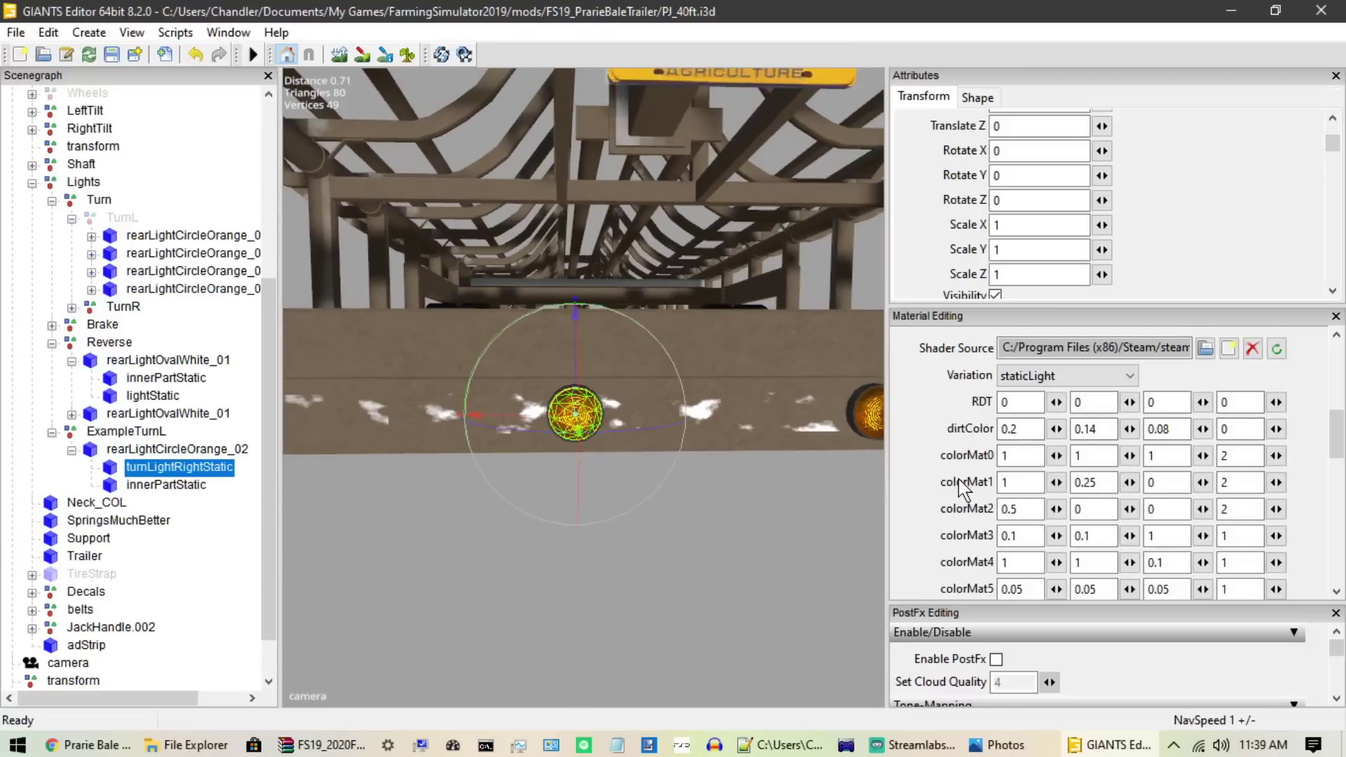
pyautogui.scroll(-3, 959, 484)
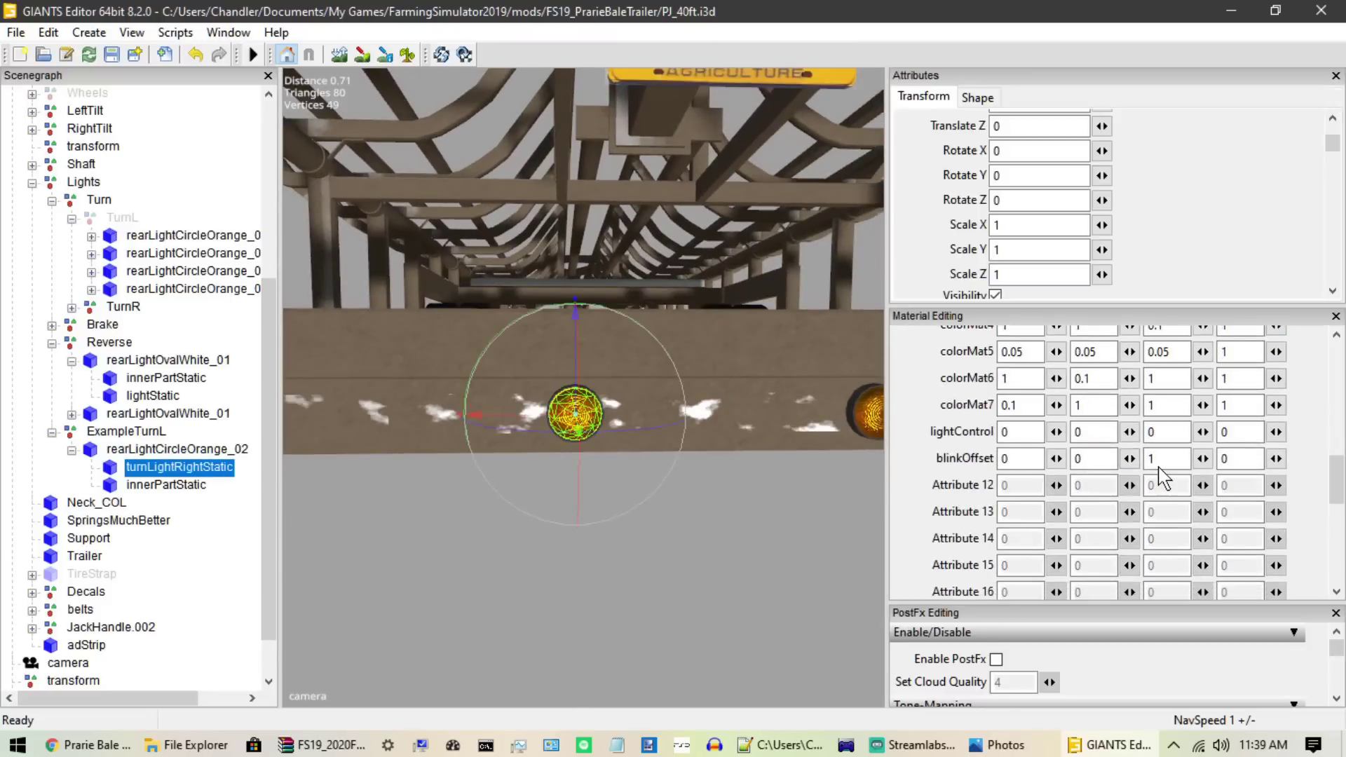
pyautogui.click(1005, 432)
pyautogui.write('60')
pyautogui.press('Return')
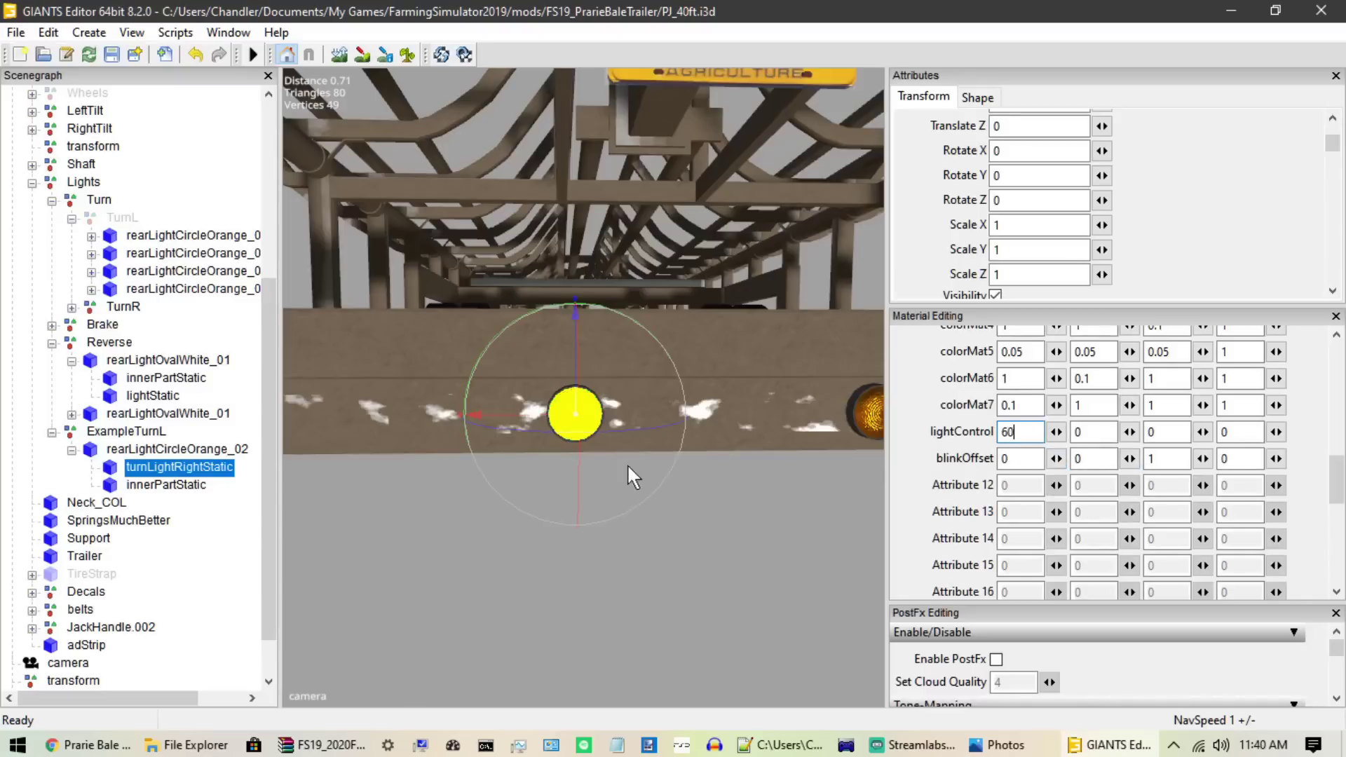
pyautogui.moveTo(627, 464)
pyautogui.mouseDown(button='middle')
pyautogui.moveTo(607, 461)
pyautogui.moveTo(649, 466)
pyautogui.mouseUp(button='middle')
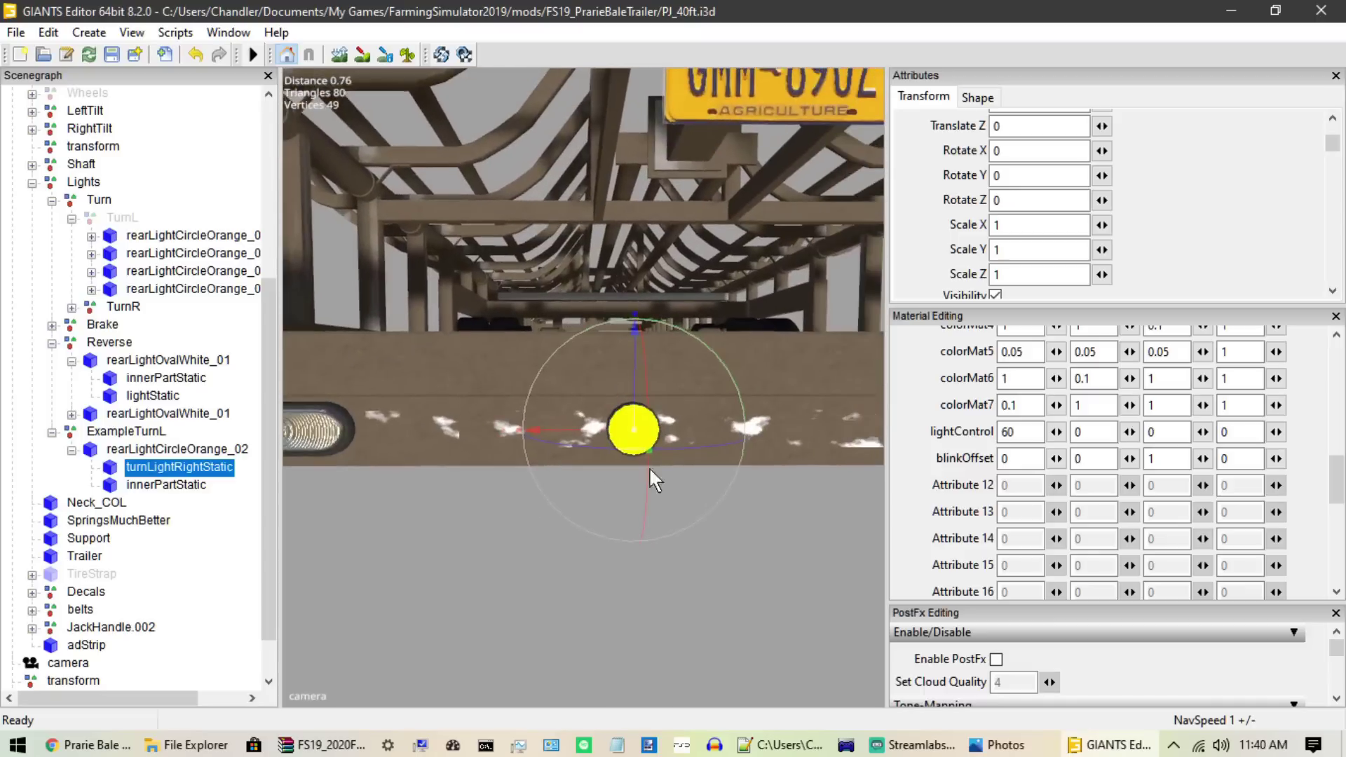
pyautogui.click(996, 659)
pyautogui.moveTo(638, 551); pyautogui.dragTo(675, 557, button='middle')
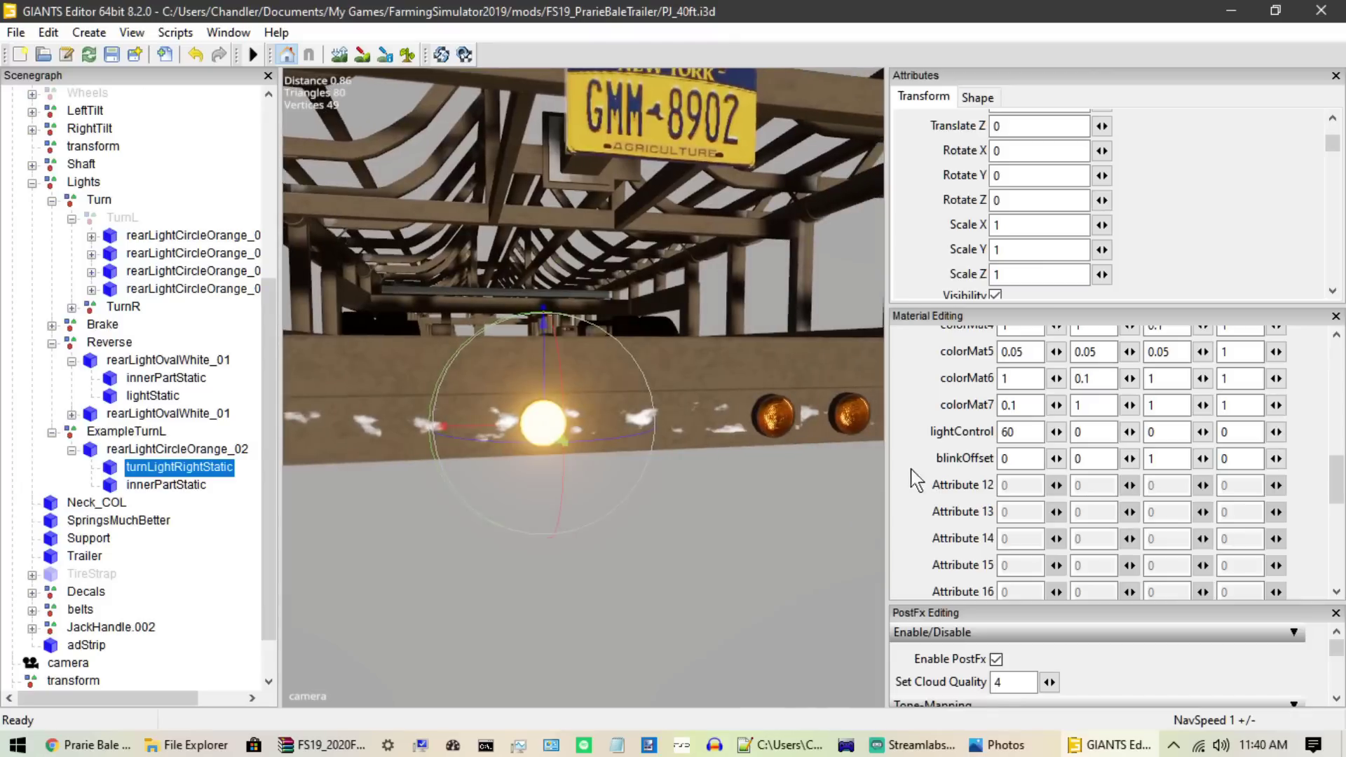
# Step: Reset turnLightRightStatic's first lightControl value to 0, clear the selection and disable PostFx
pyautogui.doubleClick(1008, 432)
pyautogui.press('BackSpace')
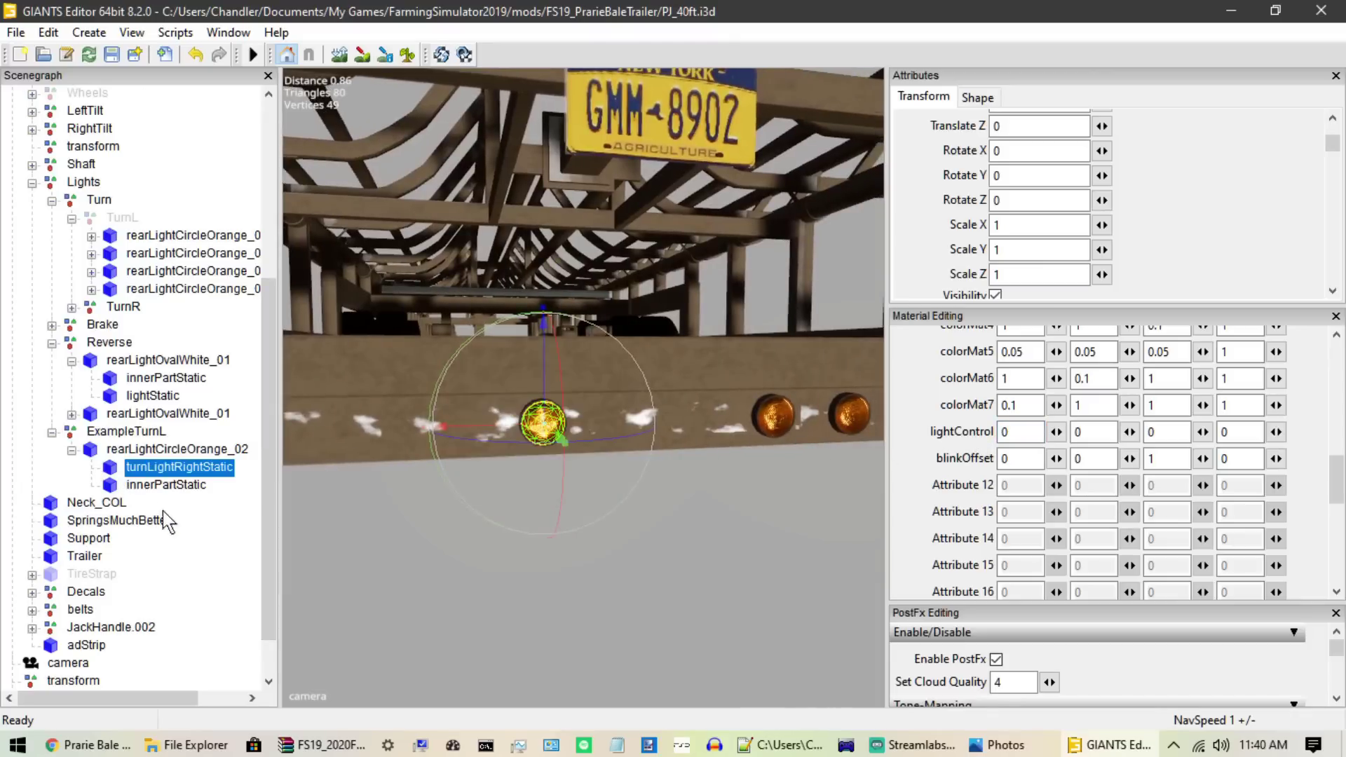
pyautogui.click(201, 540)
pyautogui.click(996, 660)
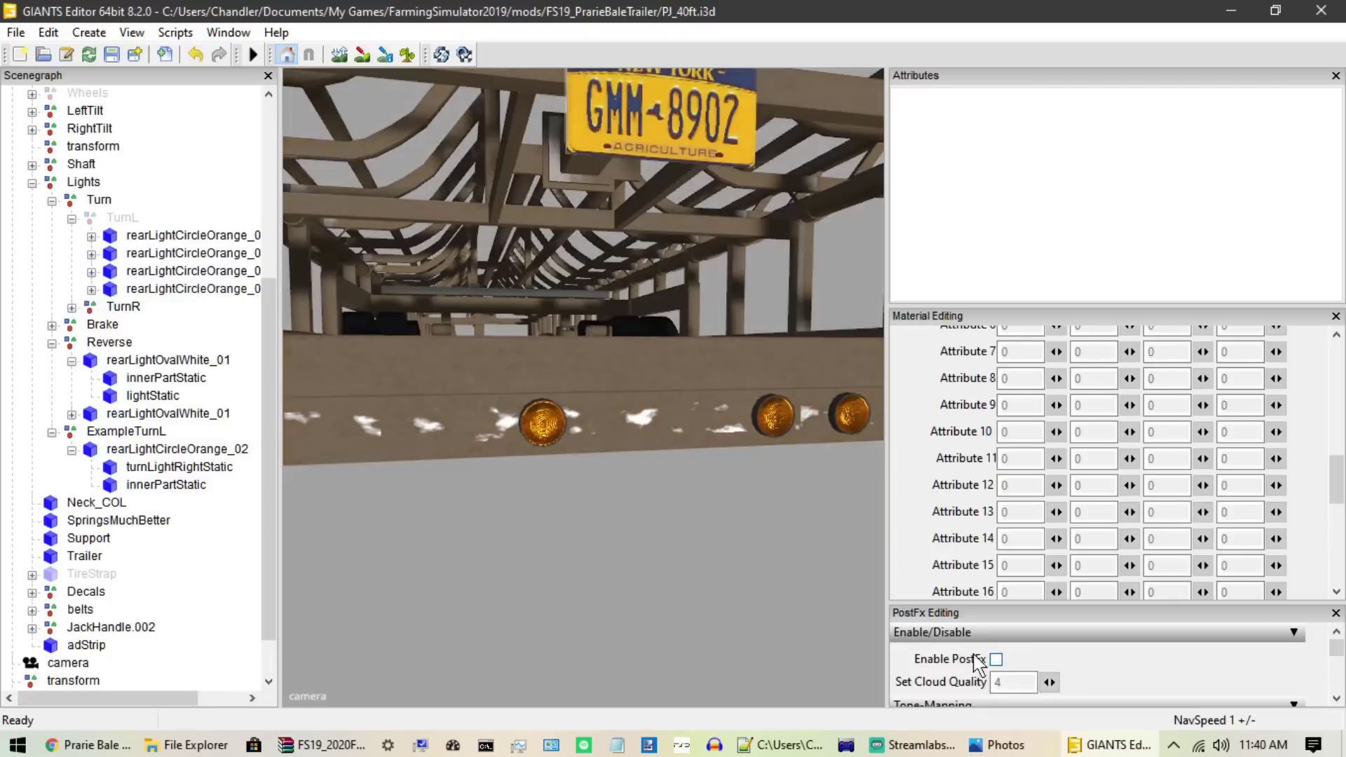
# Step: Examine which rear lights belong to the TurnL and TurnR groups by selecting each in turn, and collapse TurnL
pyautogui.scroll(3, 631, 575)
pyautogui.scroll(-2, 434, 388)
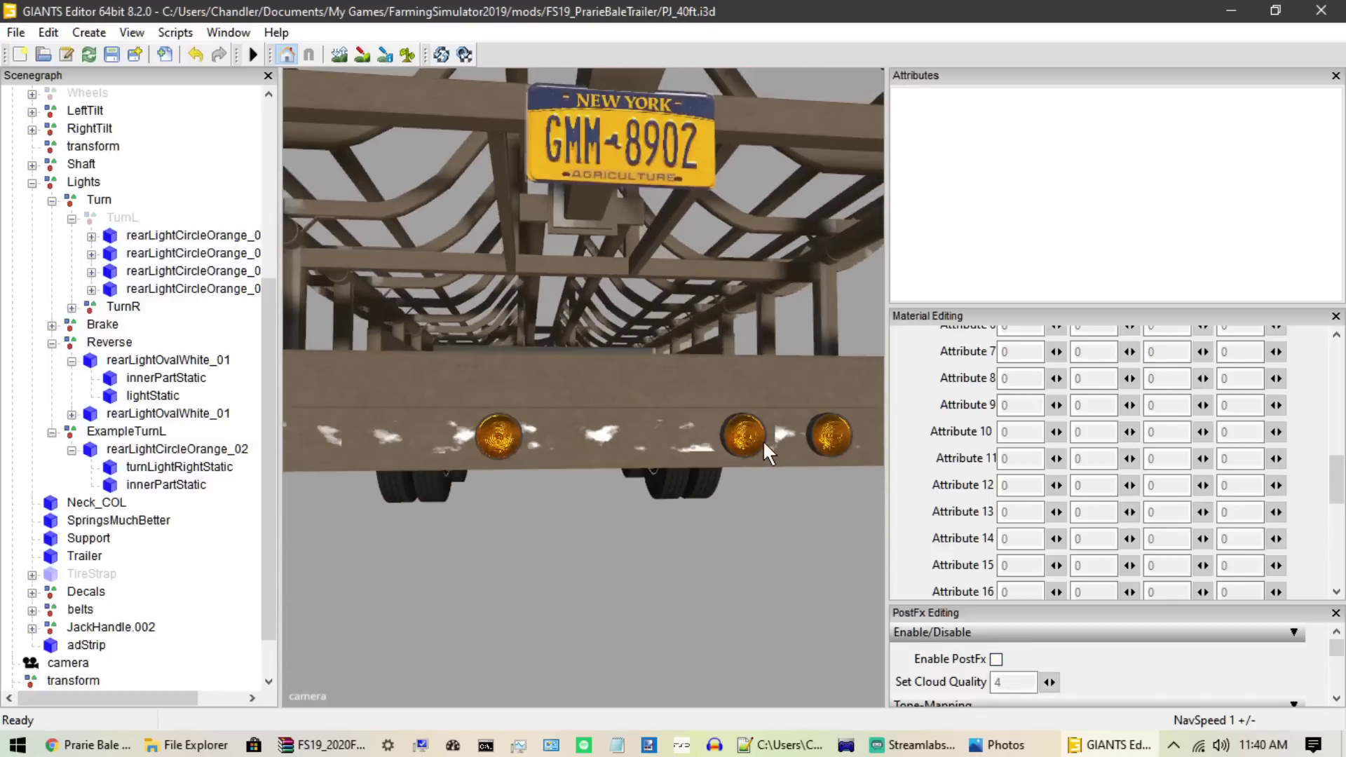
pyautogui.scroll(-4, 552, 520)
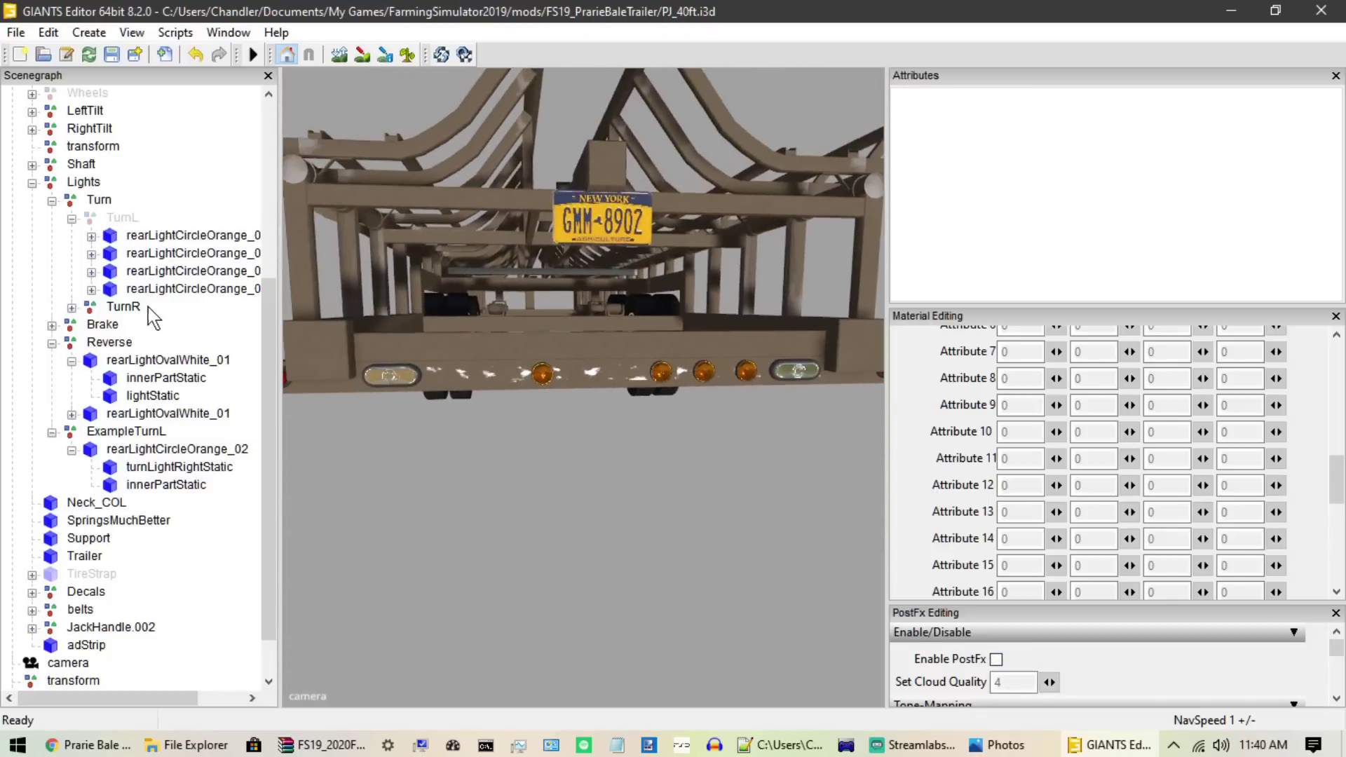
pyautogui.click(123, 219)
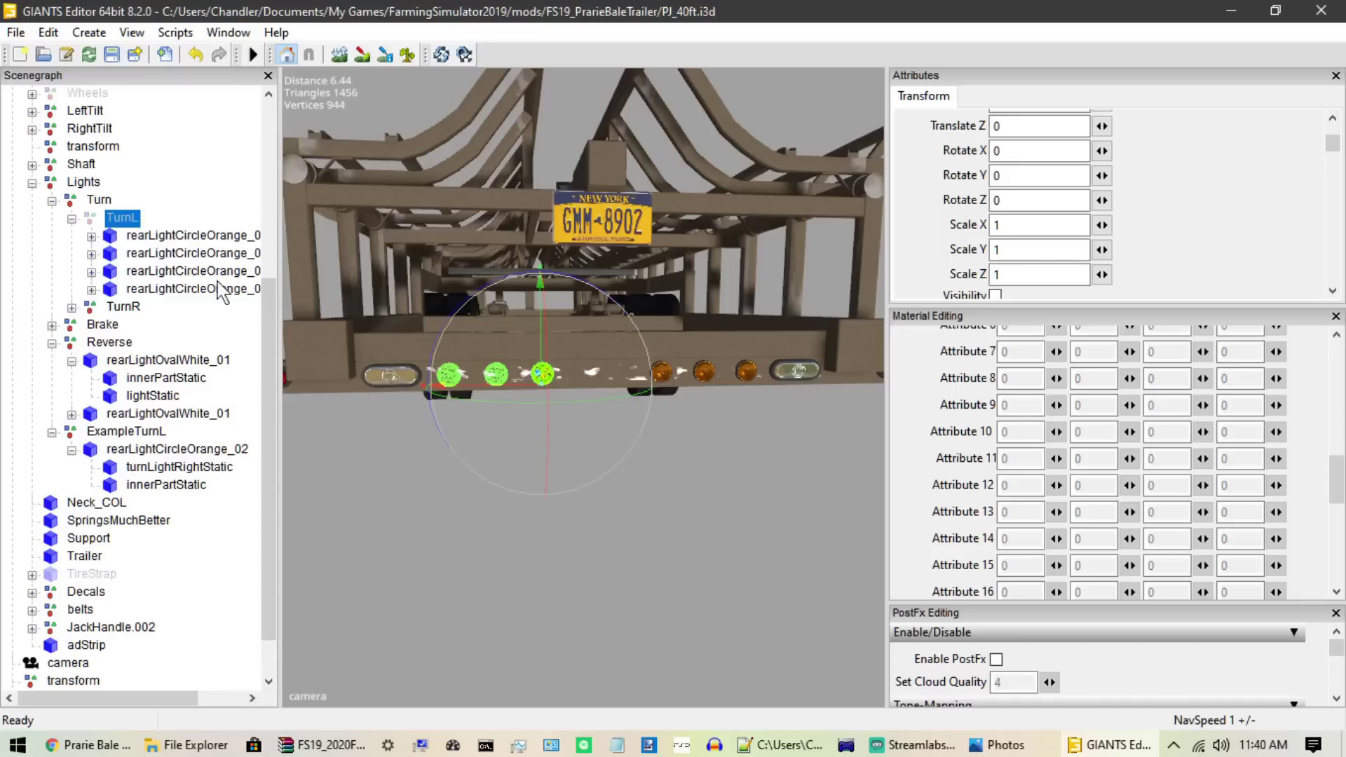
pyautogui.click(124, 306)
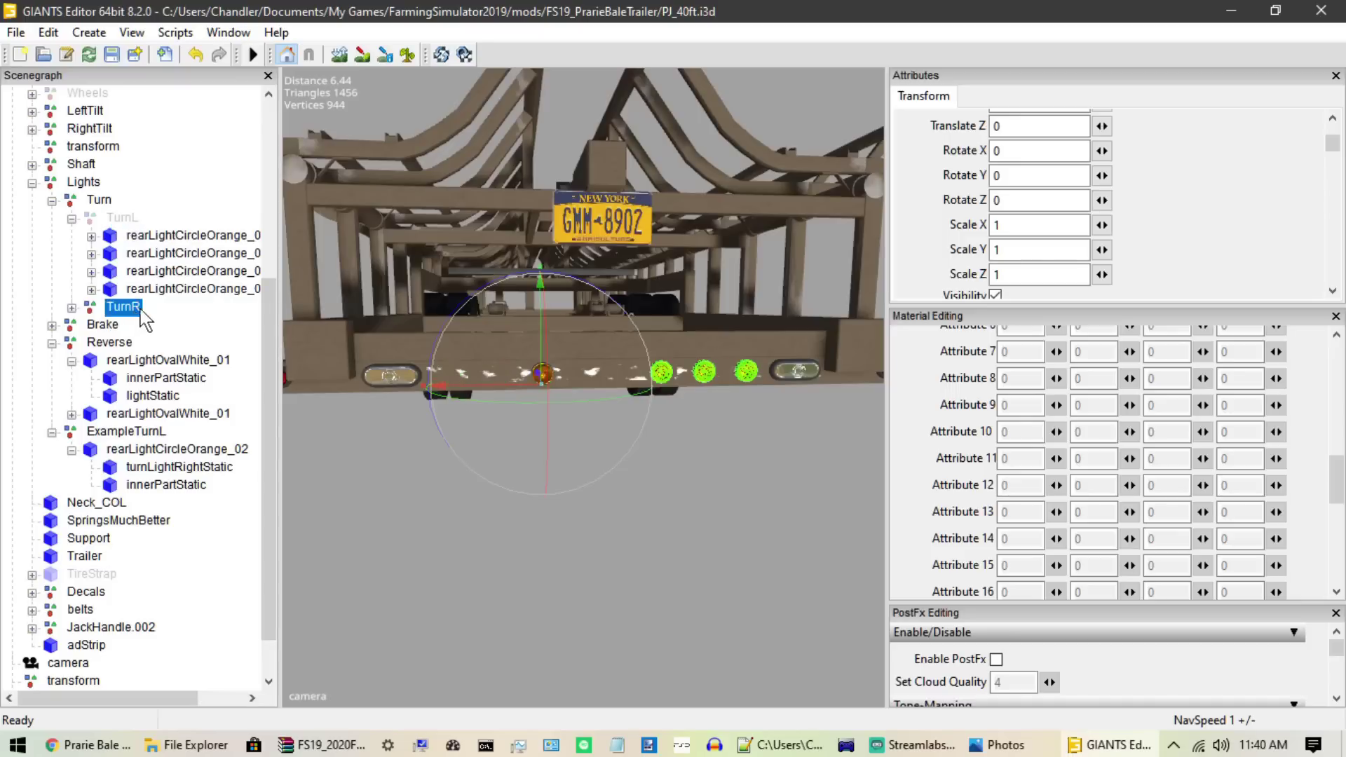
pyautogui.click(122, 216)
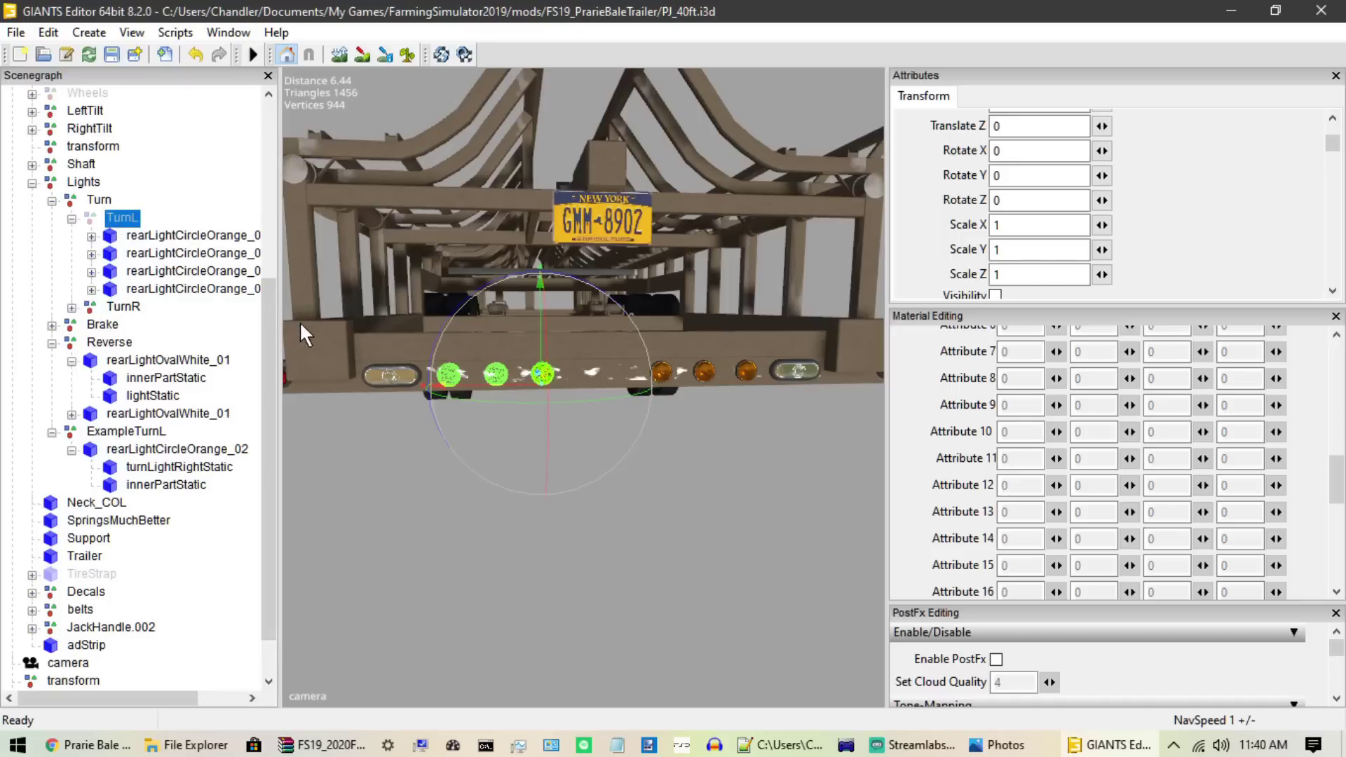
pyautogui.click(112, 307)
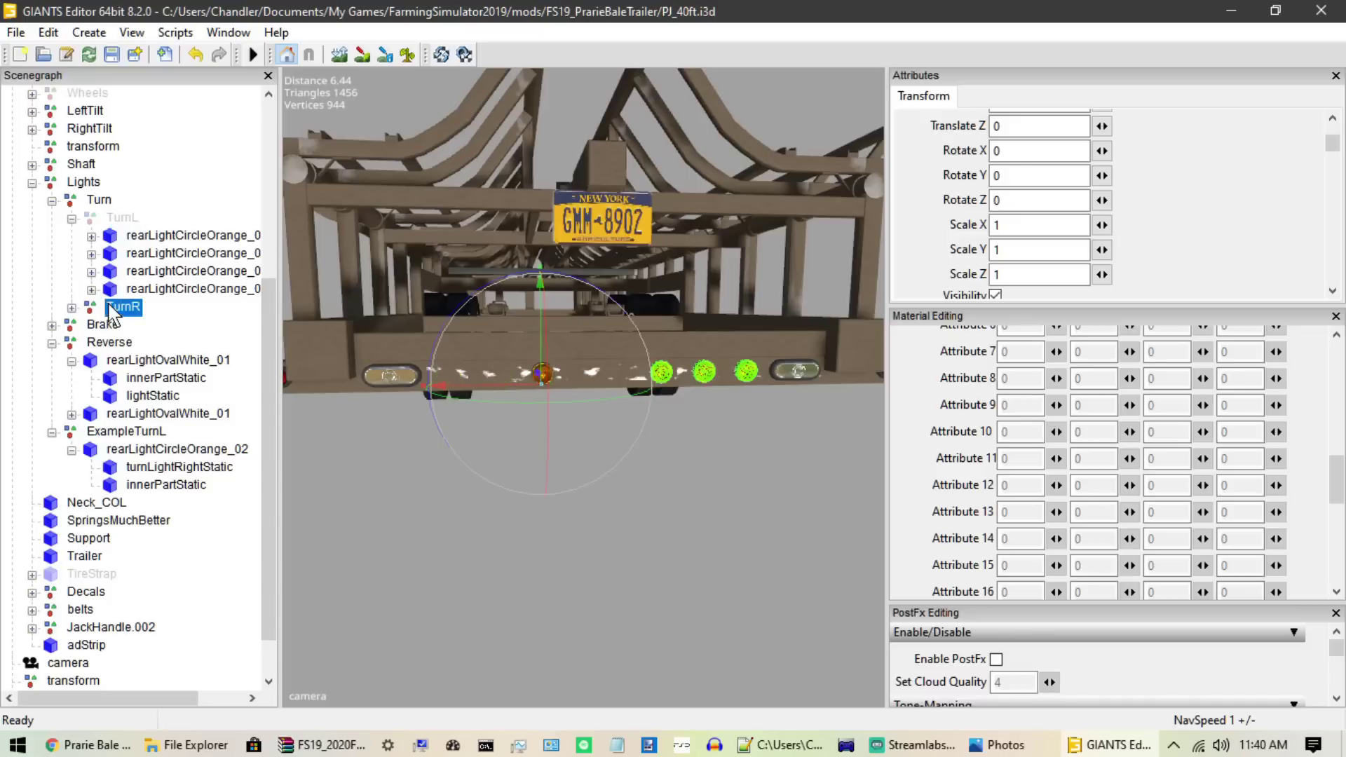
pyautogui.click(121, 218)
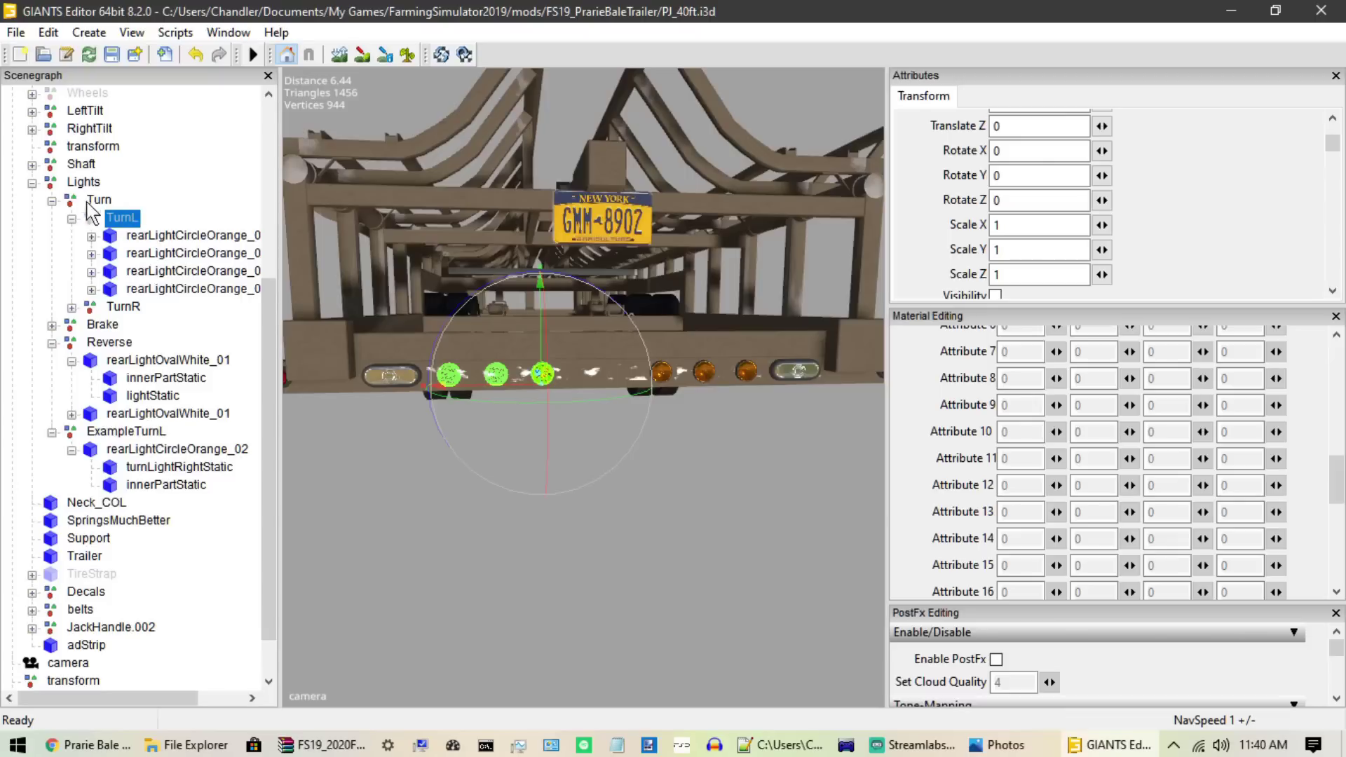
pyautogui.click(71, 218)
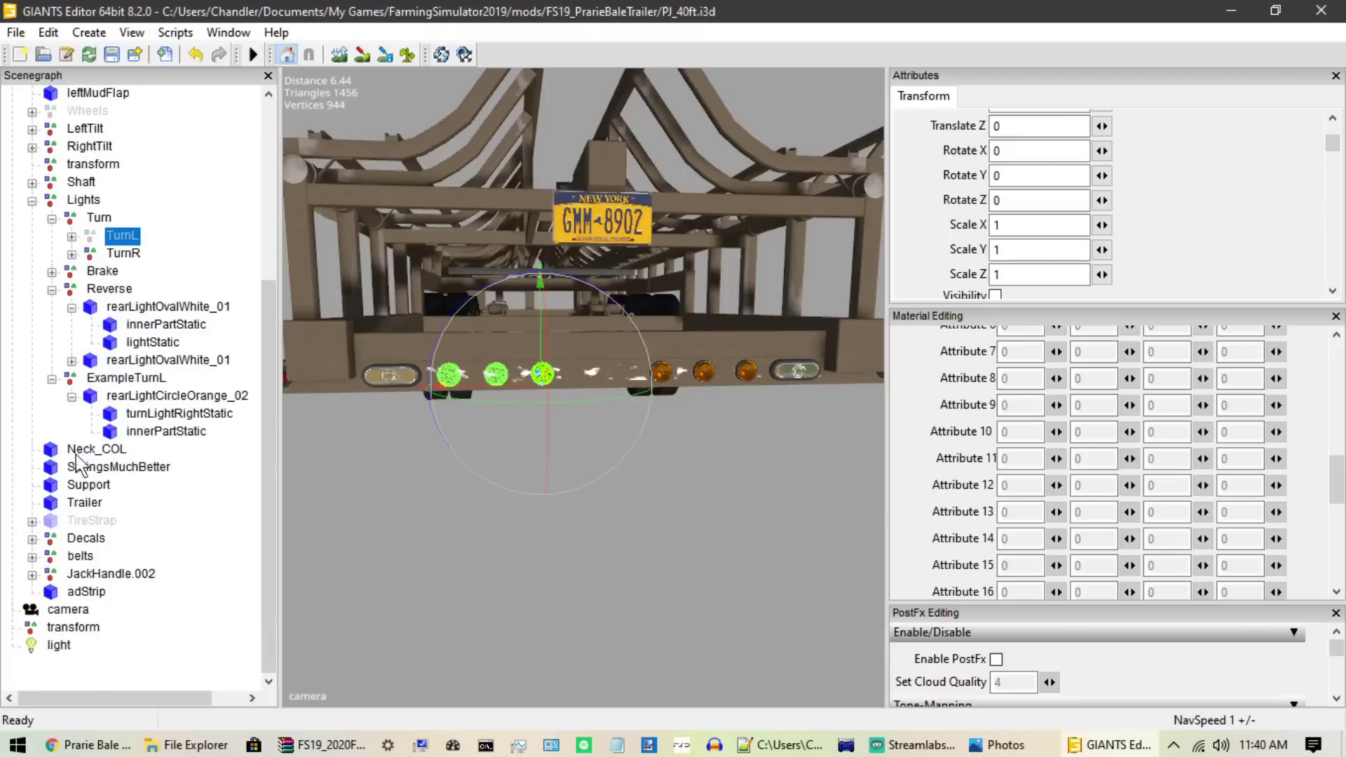
# Step: Frame ExampleTurnL's rearLightCircleOrange_02, duplicate it within the group, and collapse the original light
pyautogui.click(102, 379)
pyautogui.click(140, 397)
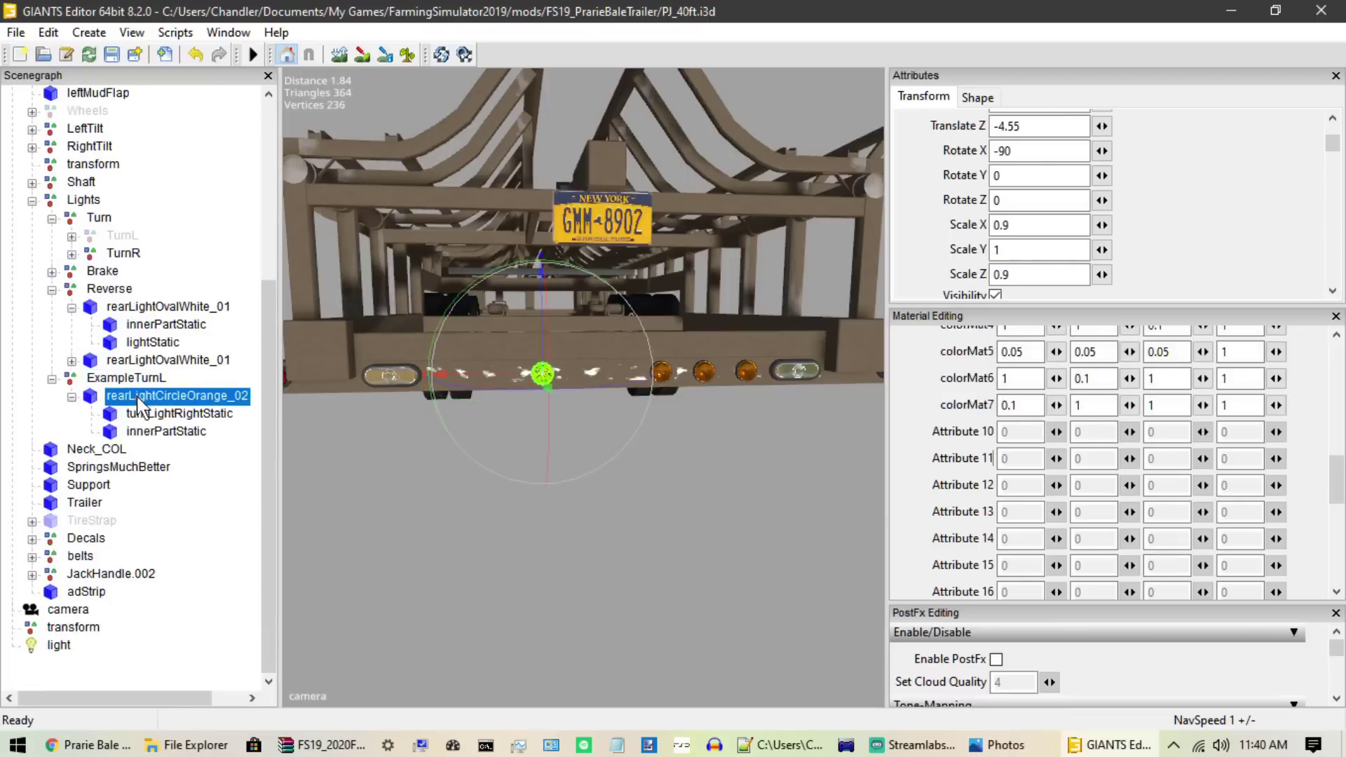
pyautogui.press('f')
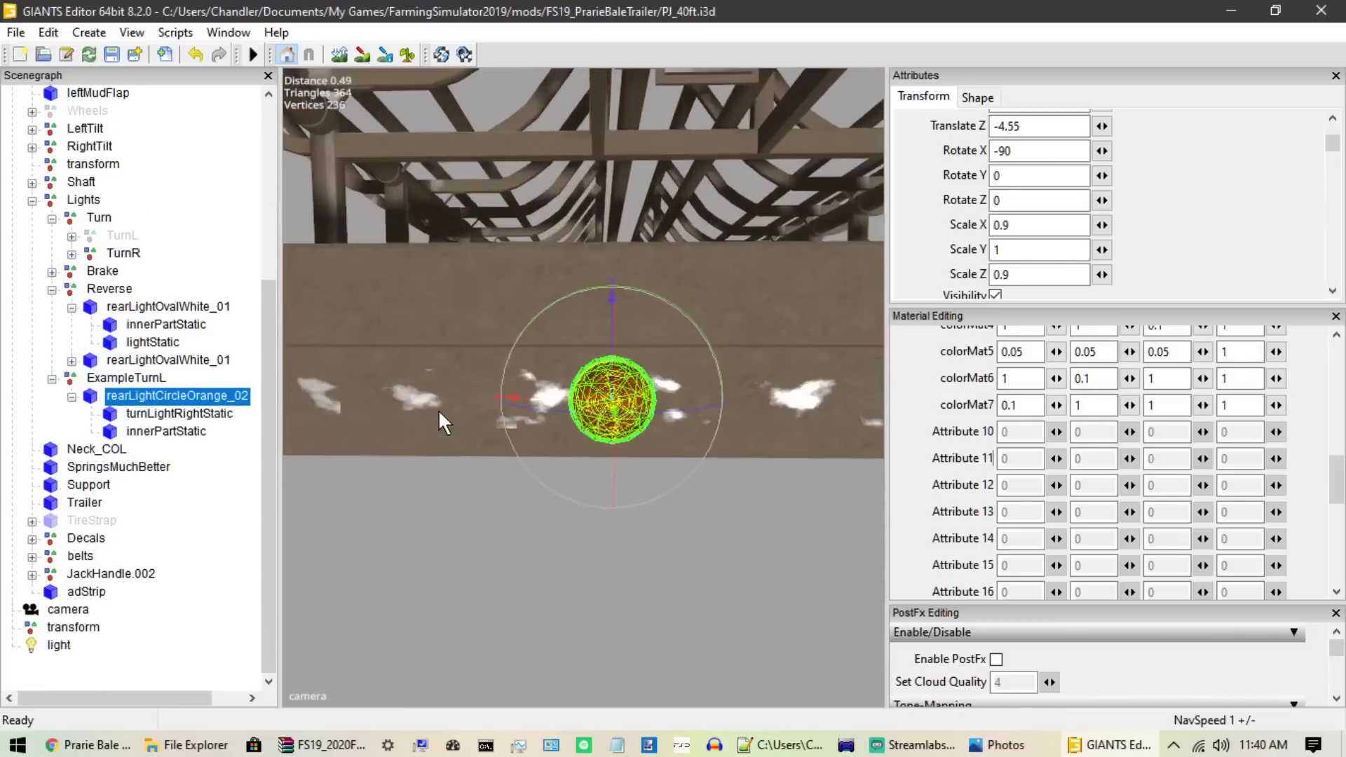
pyautogui.scroll(-3, 474, 427)
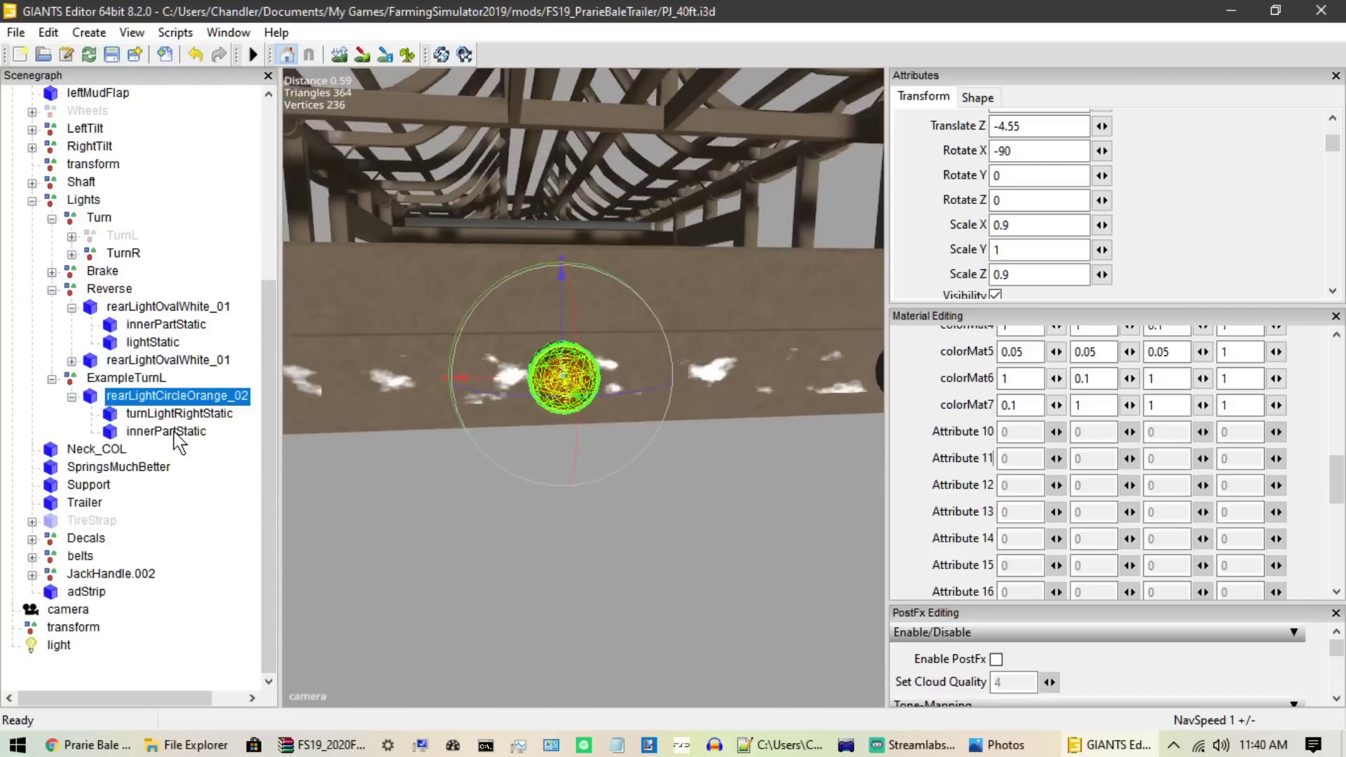
pyautogui.hotkey('ctrl', 'd')
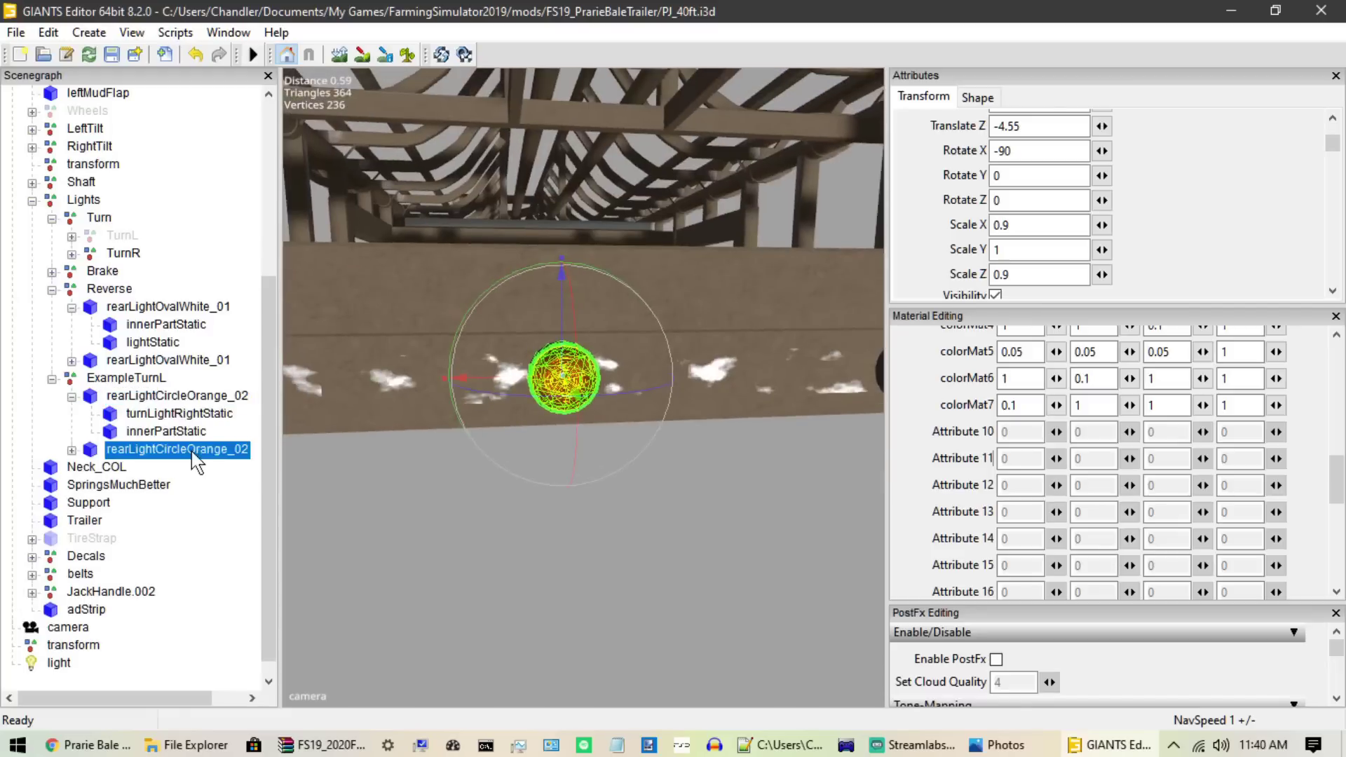
pyautogui.click(72, 396)
# Step: Set the duplicated orange light's Translate X to 0.35
pyautogui.scroll(3, 992, 219)
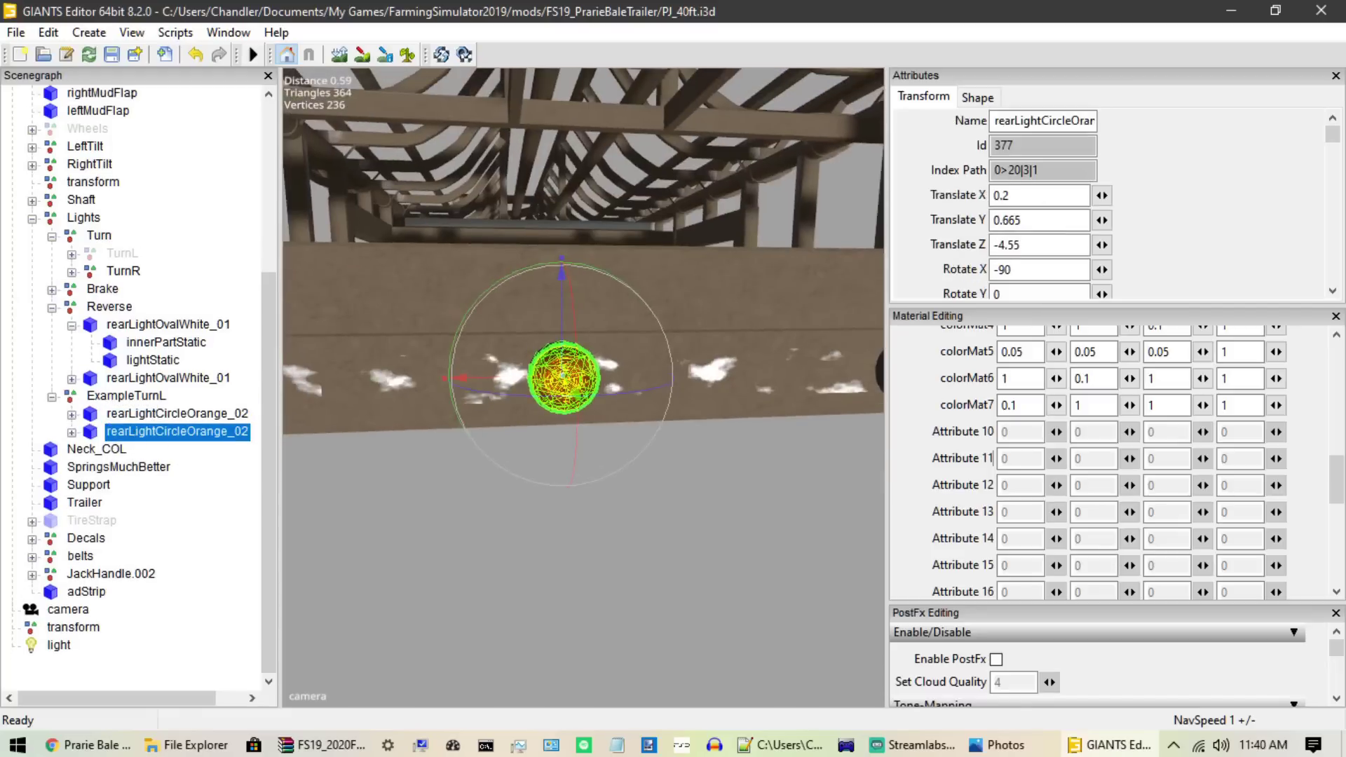
pyautogui.click(1010, 195)
pyautogui.press('BackSpace')
pyautogui.write('35')
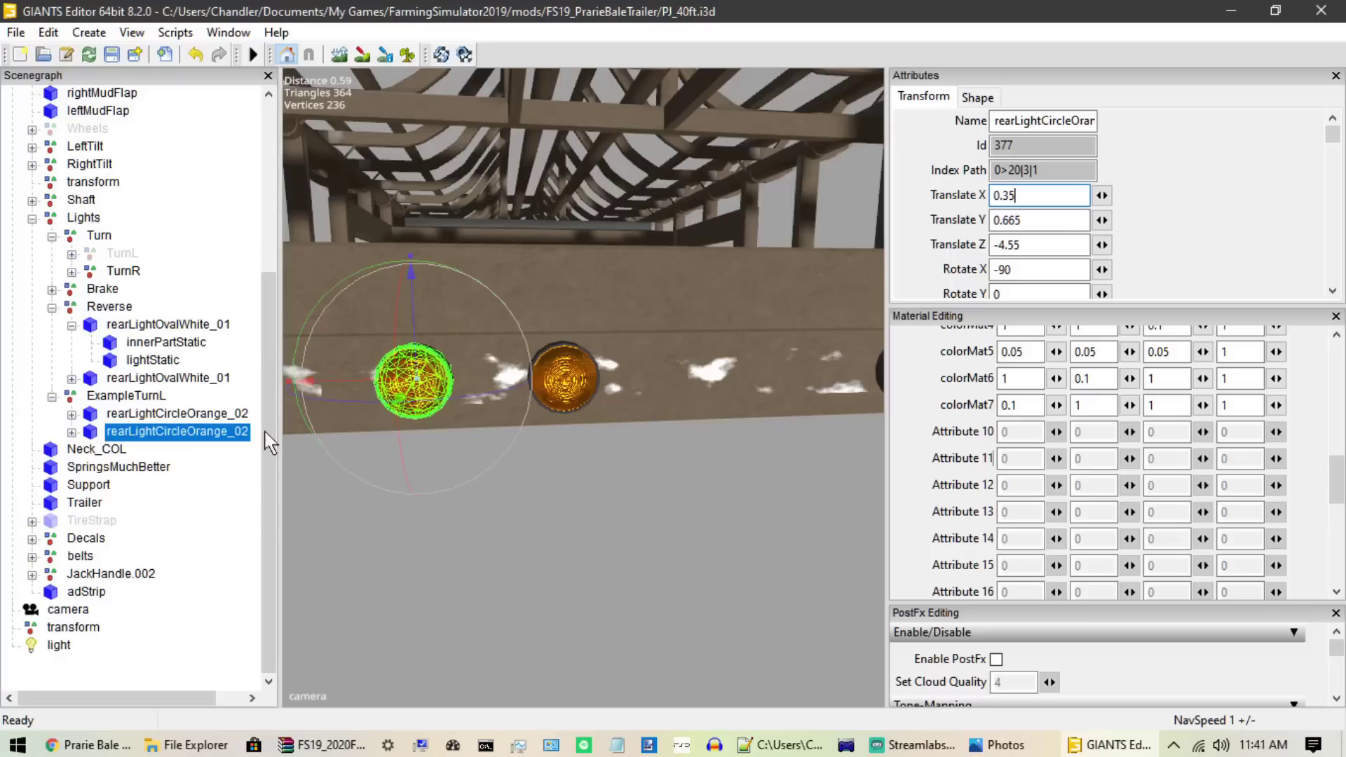
pyautogui.press('Return')
# Step: Expand the original example light and set its turnLightRightStatic's first lightControl value to 60
pyautogui.click(72, 415)
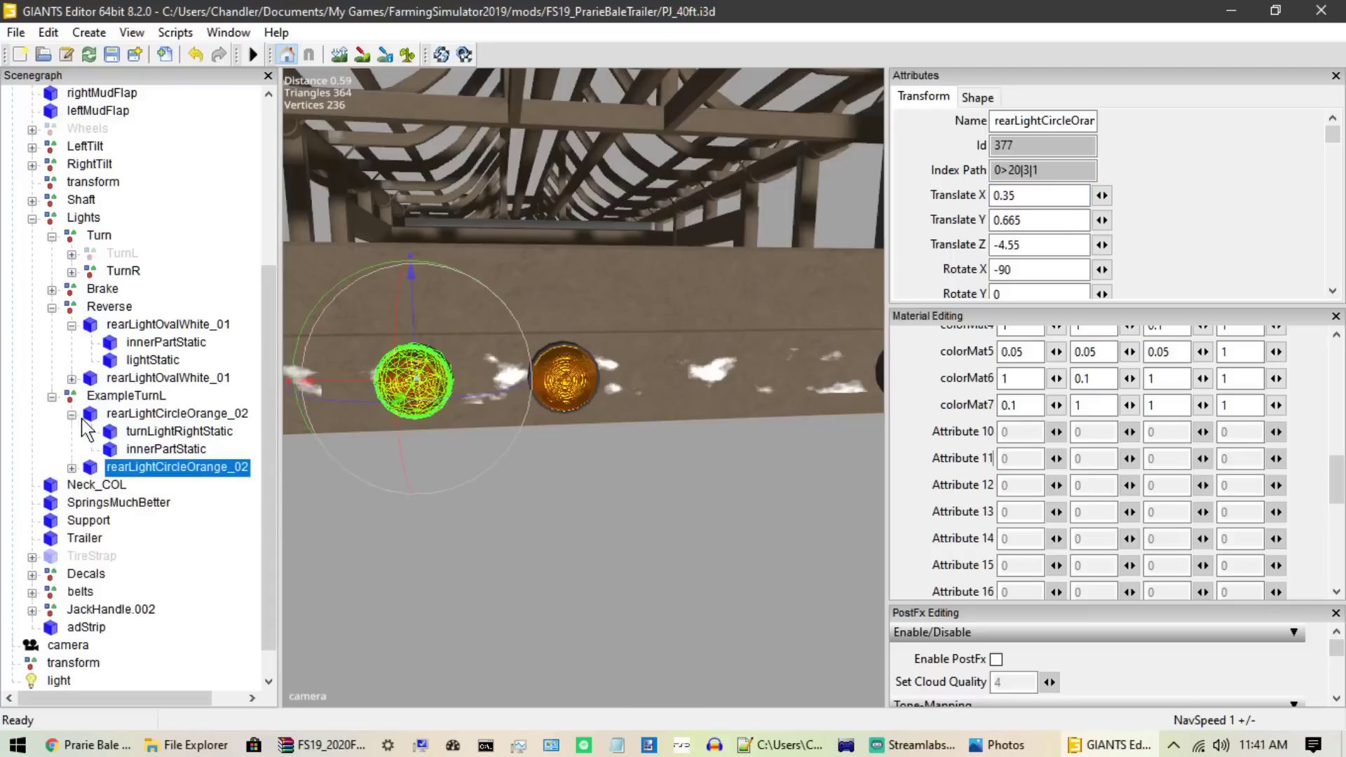
pyautogui.click(144, 432)
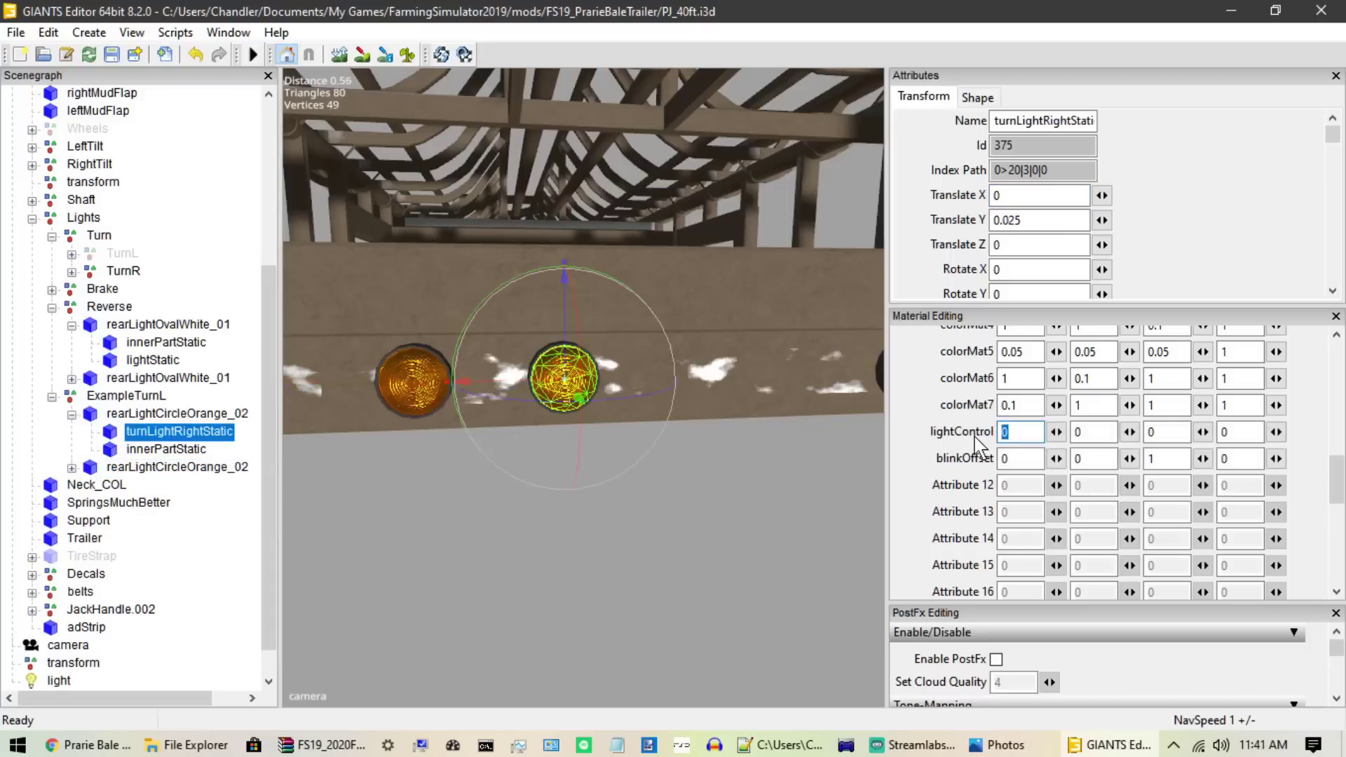
pyautogui.write('60')
pyautogui.moveTo(558, 445); pyautogui.dragTo(511, 448, button='middle')
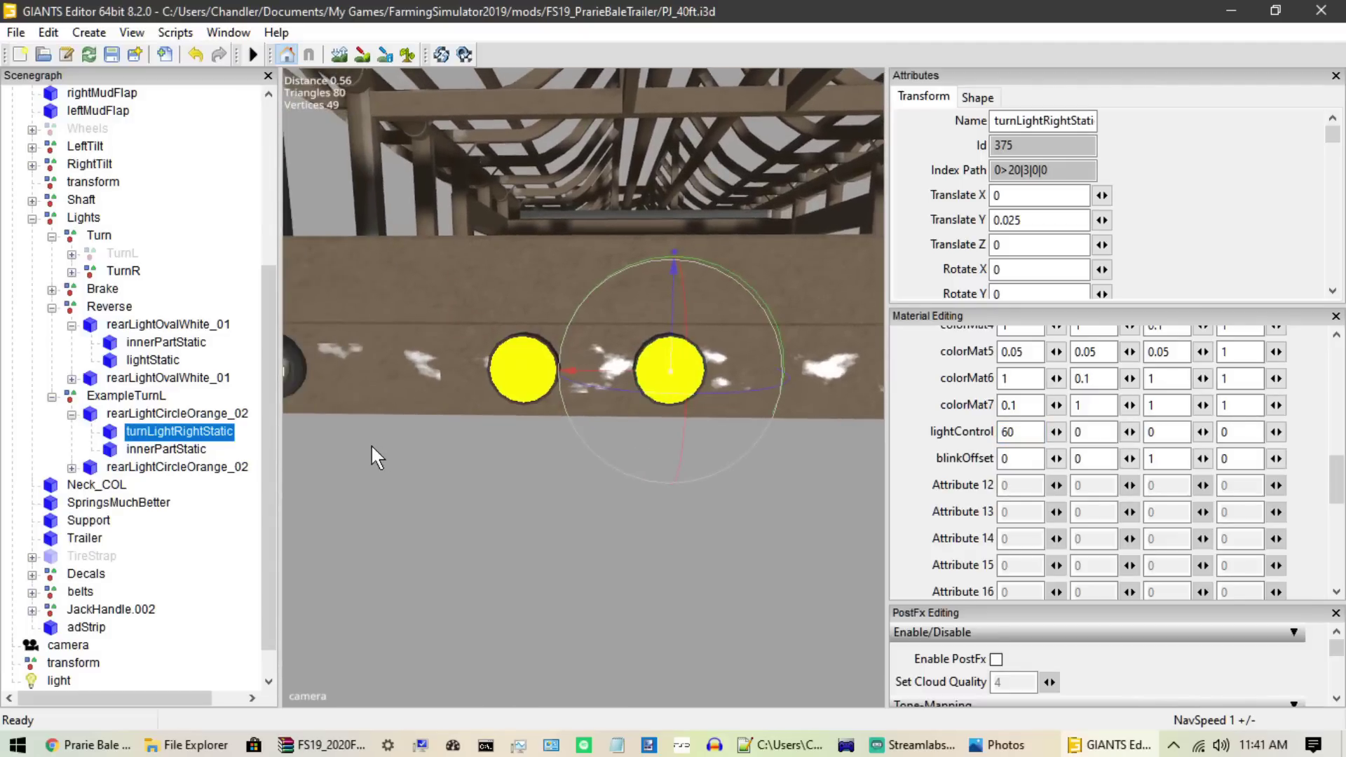
# Step: Delete the duplicated rearLightCircleOrange_02 from the ExampleTurnL group and view the remaining light on the bumper
pyautogui.click(179, 467)
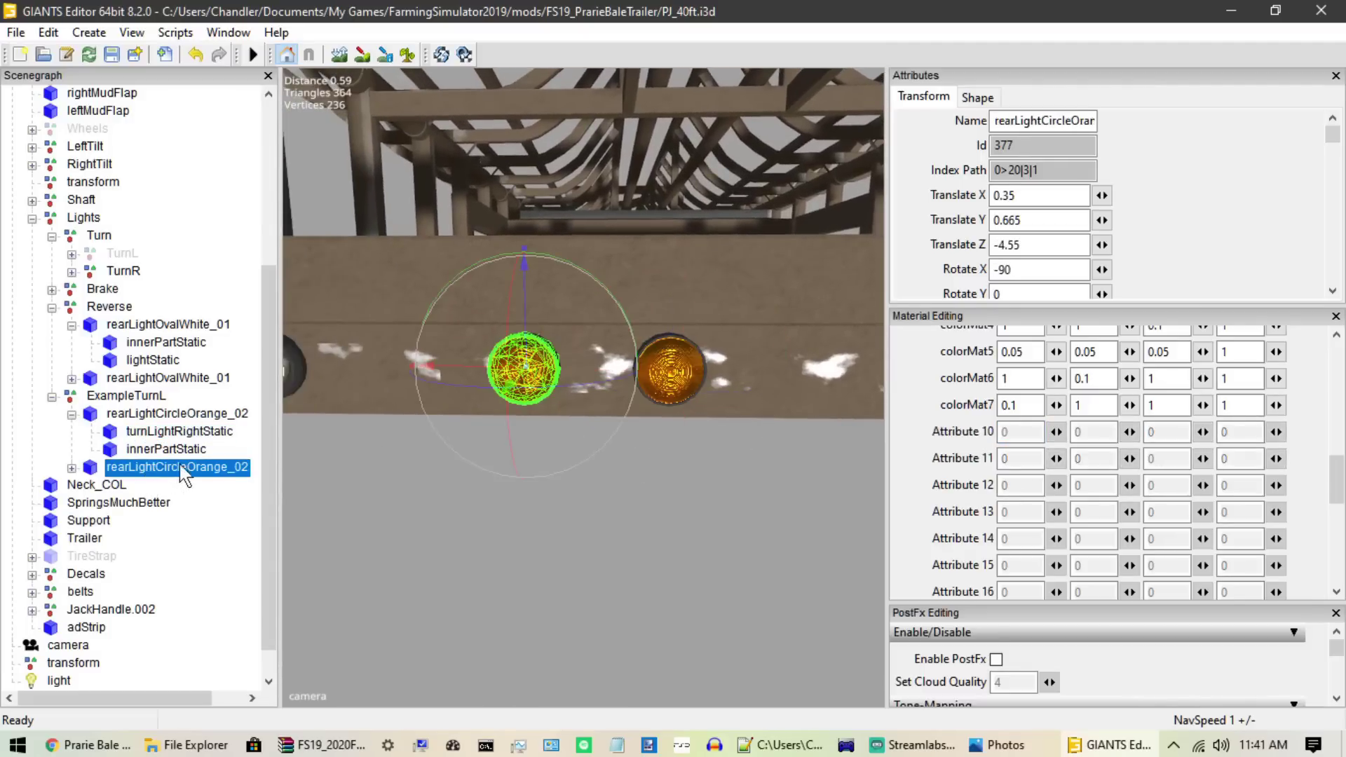
pyautogui.press('Delete')
pyautogui.moveTo(542, 491); pyautogui.dragTo(776, 512, button='middle')
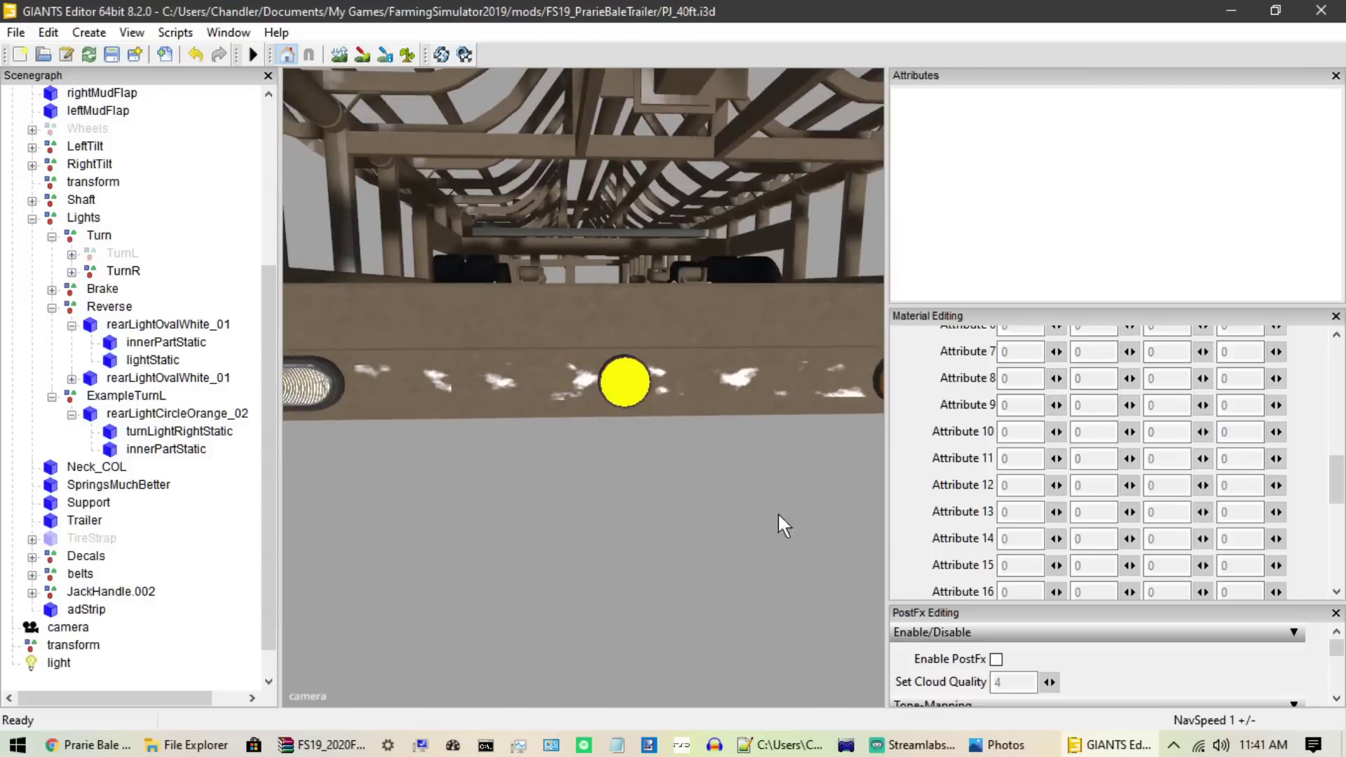
# Step: Enable PostFx to preview the example turn light's glow, and select its turnLightRightStatic
pyautogui.click(996, 659)
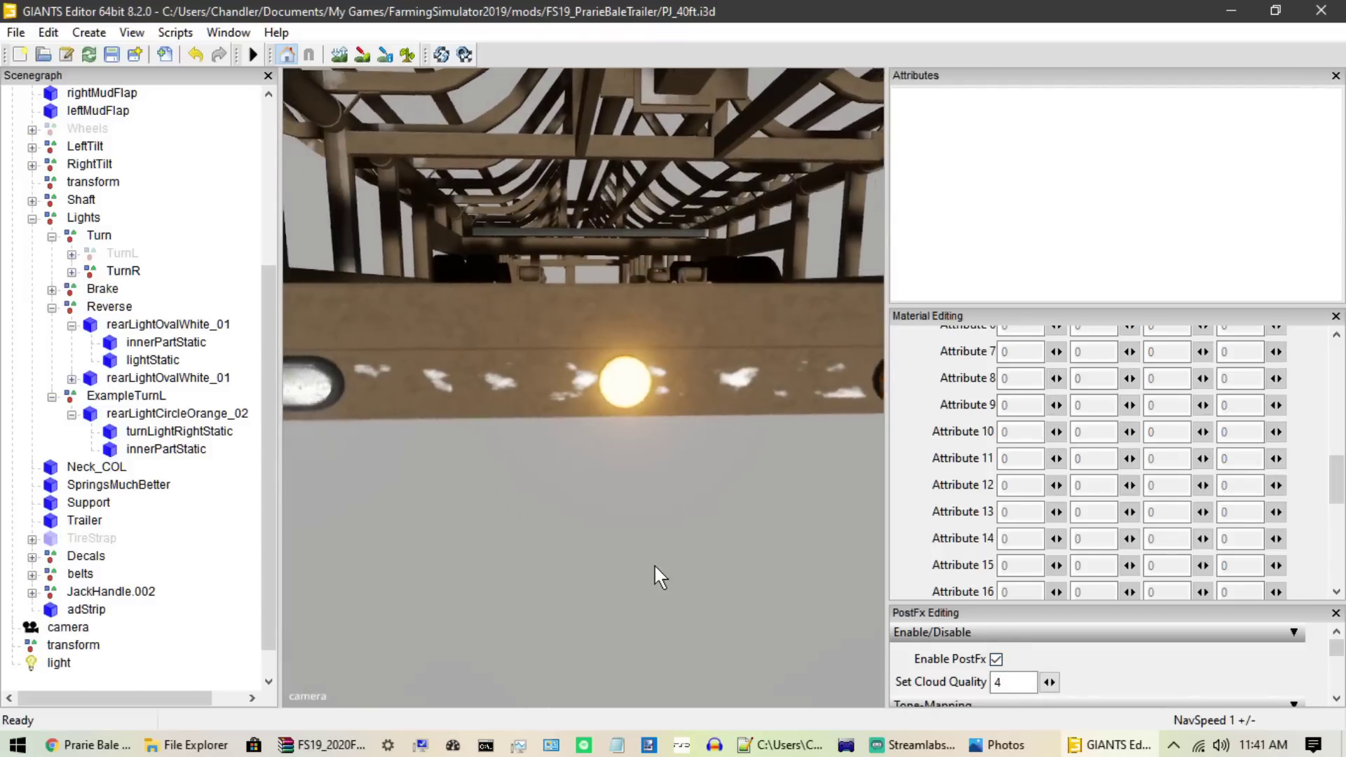
pyautogui.moveTo(655, 568); pyautogui.dragTo(662, 569, button='middle')
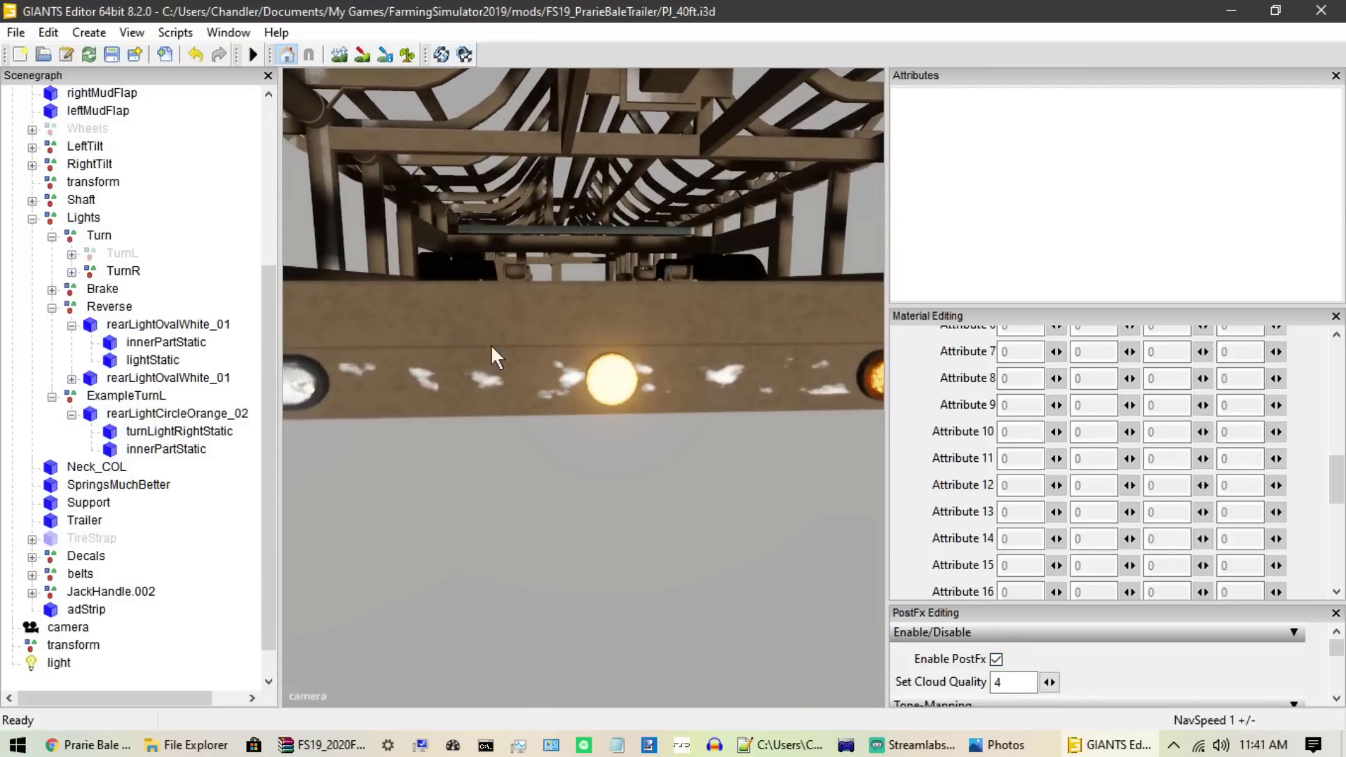
pyautogui.click(194, 433)
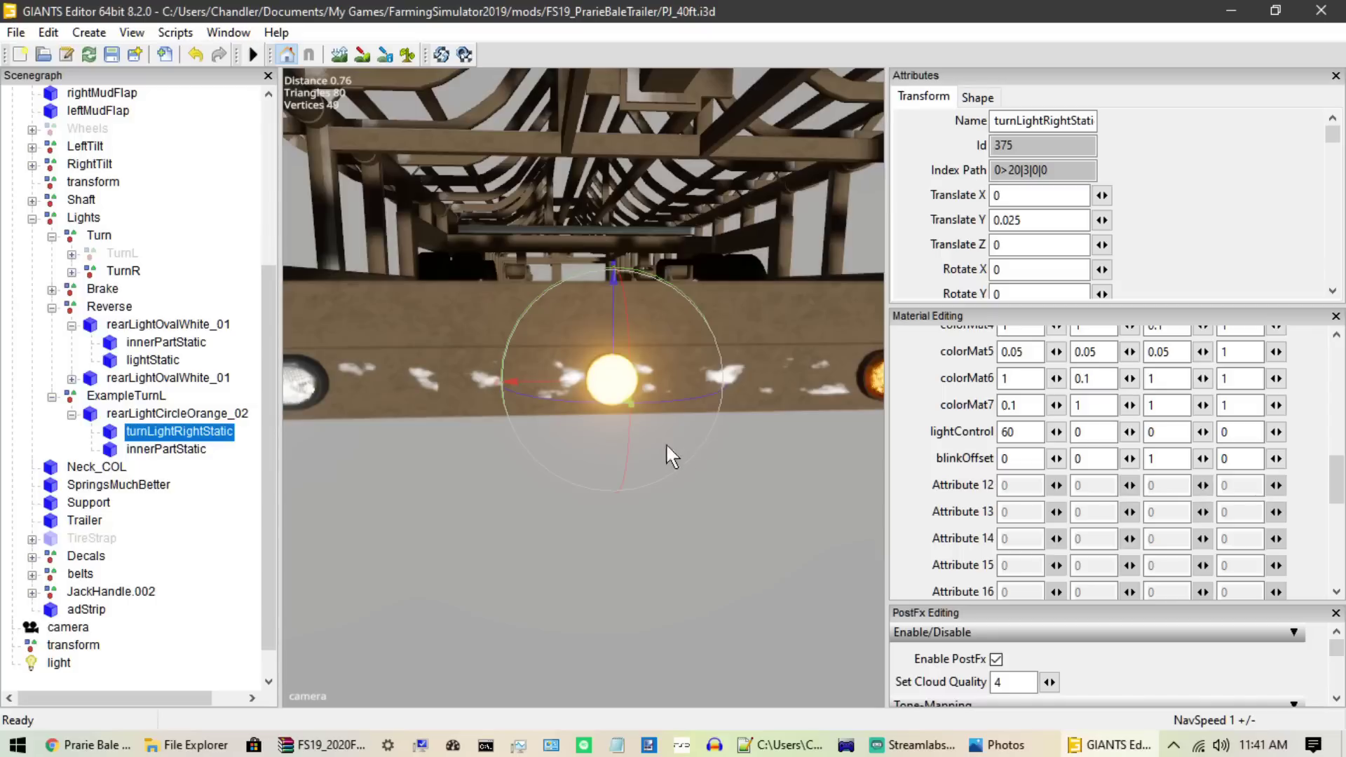
# Step: Import rearLightCircleOrange_02.i3d from the lizard lights folder and move it into the ExampleTurnL group
pyautogui.click(15, 32)
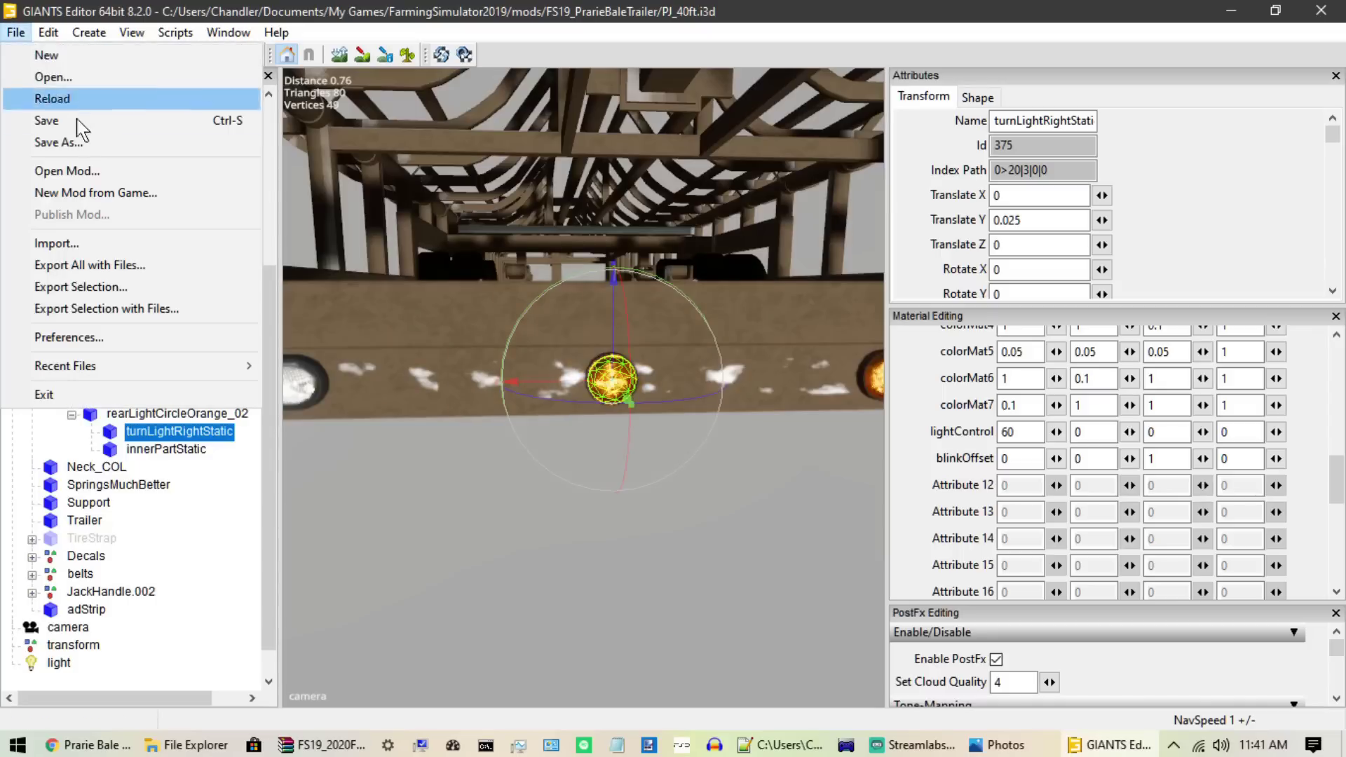
pyautogui.click(83, 243)
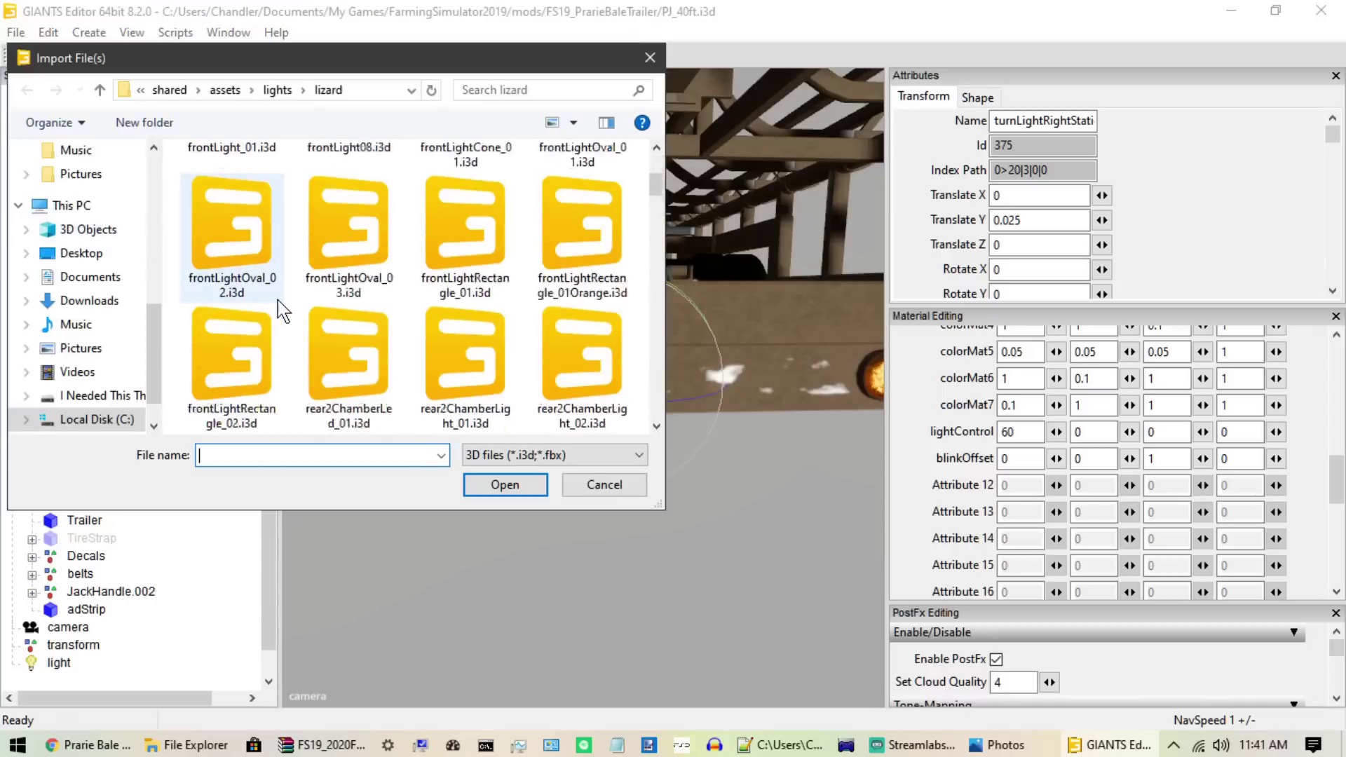
pyautogui.scroll(-3, 295, 316)
pyautogui.scroll(-4, 323, 324)
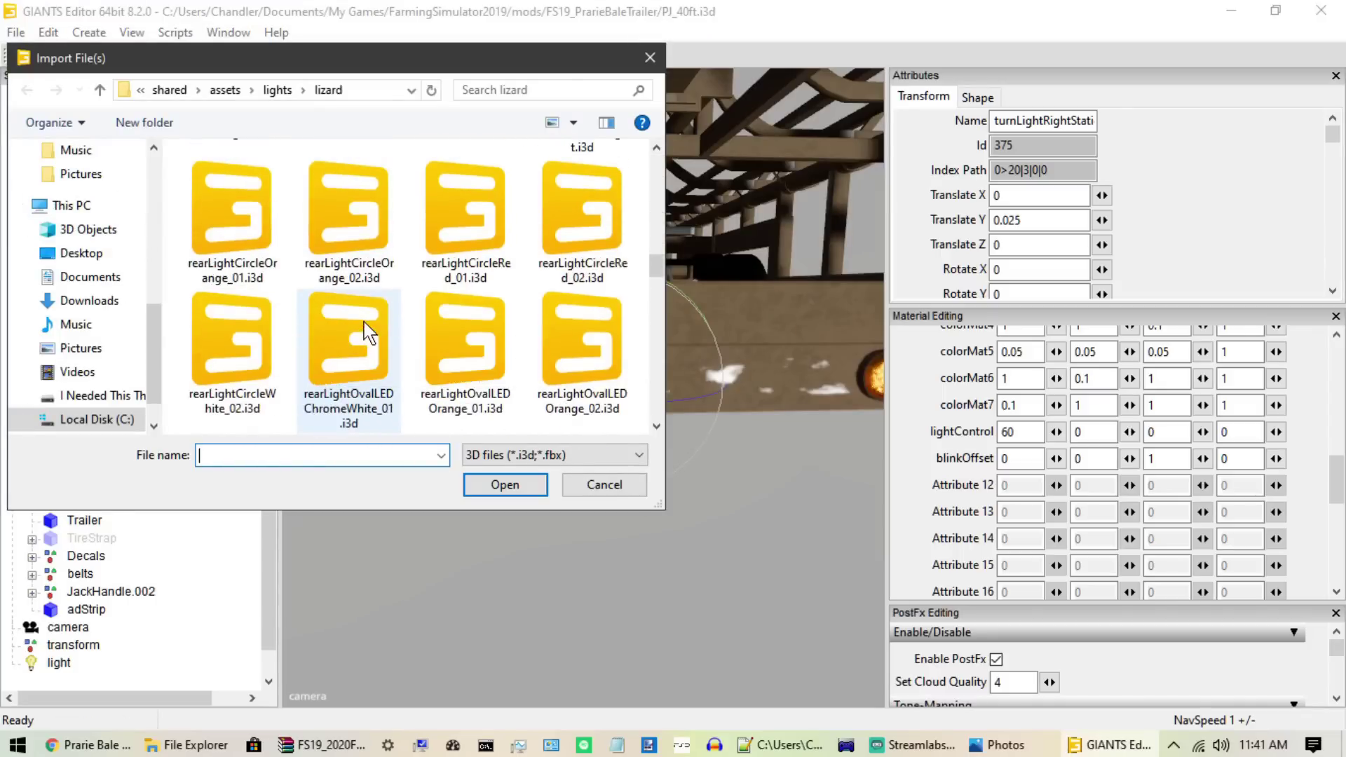
pyautogui.doubleClick(385, 230)
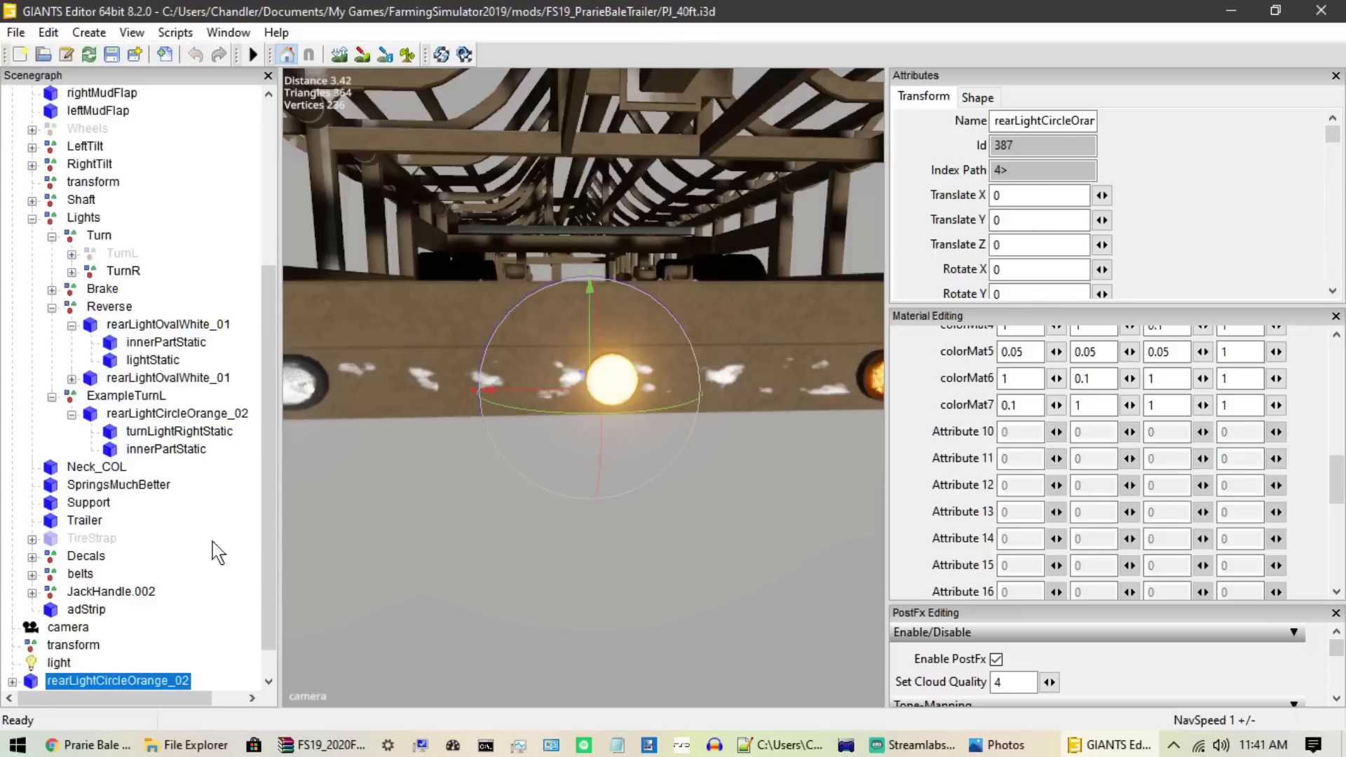
pyautogui.press('Delete')
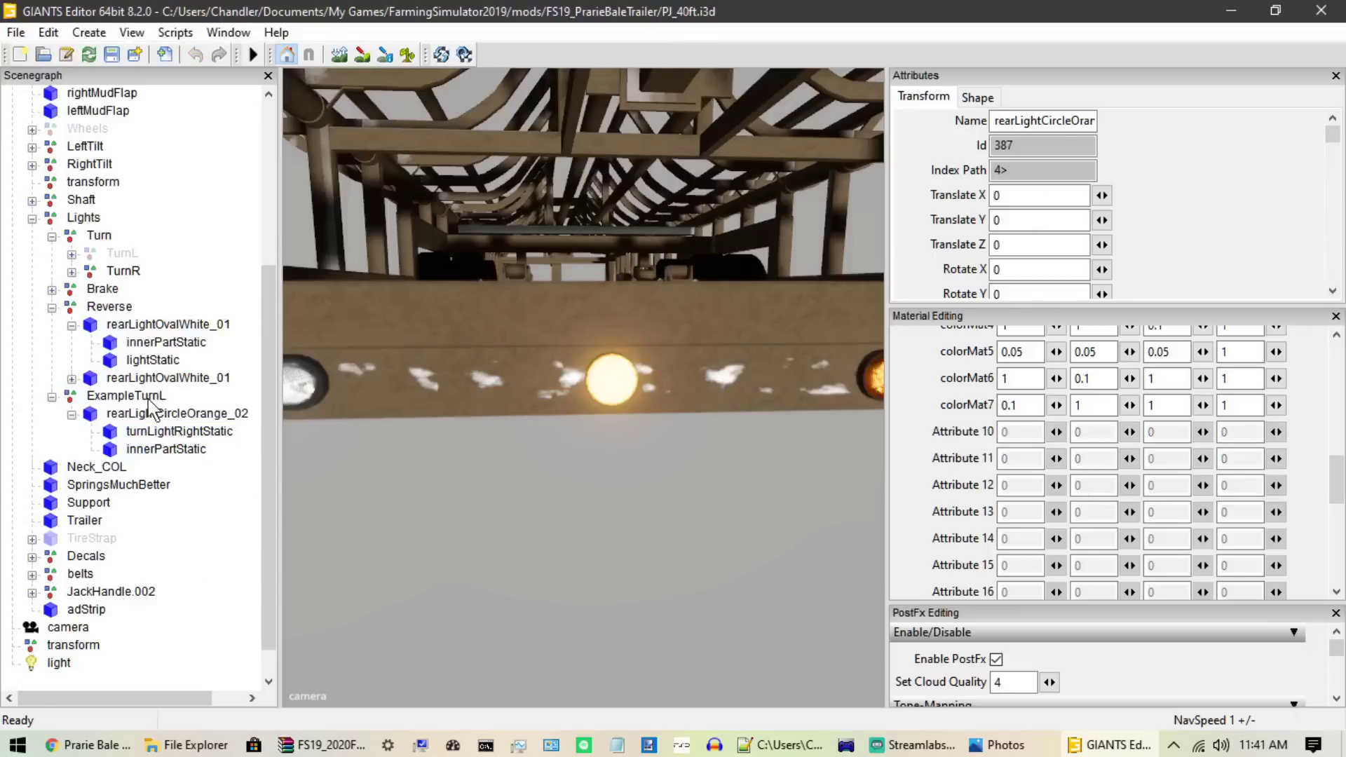
pyautogui.click(150, 398)
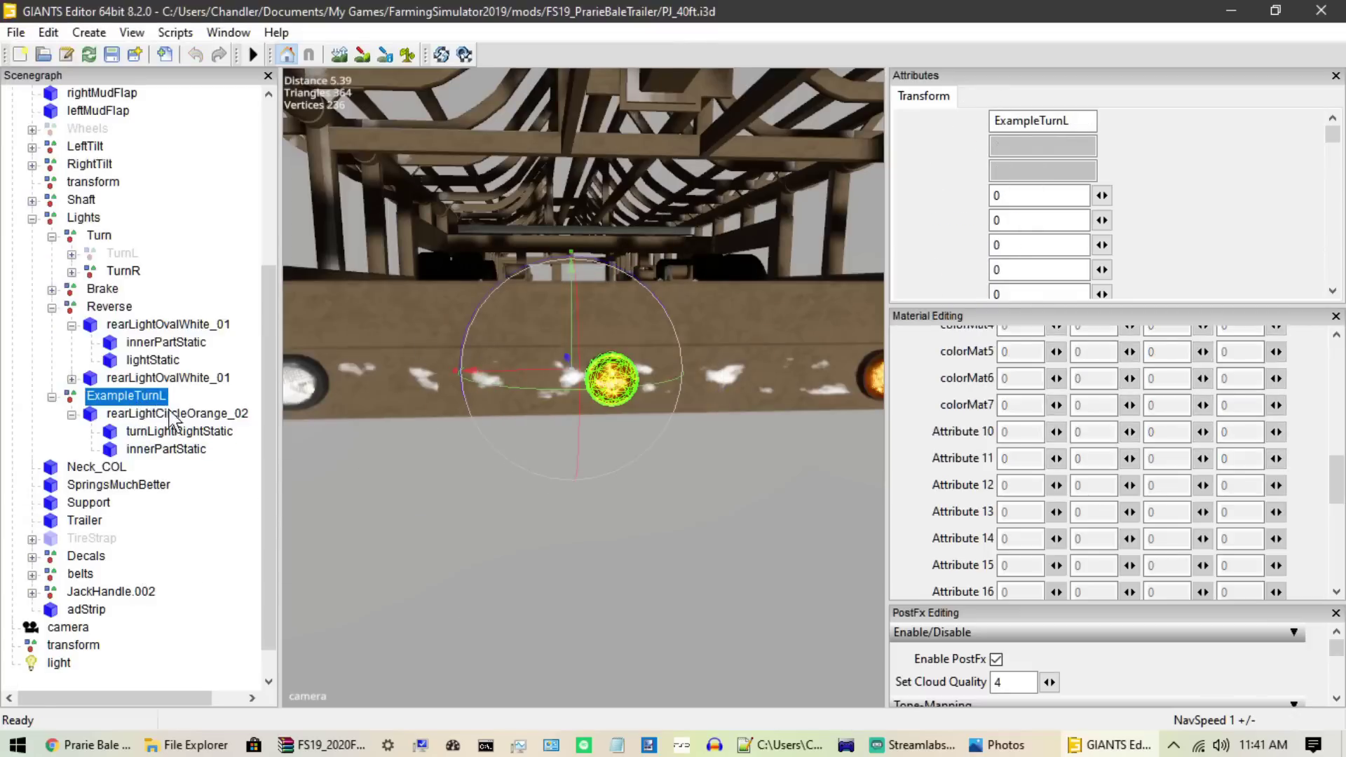
pyautogui.hotkey('ctrl', 'v')
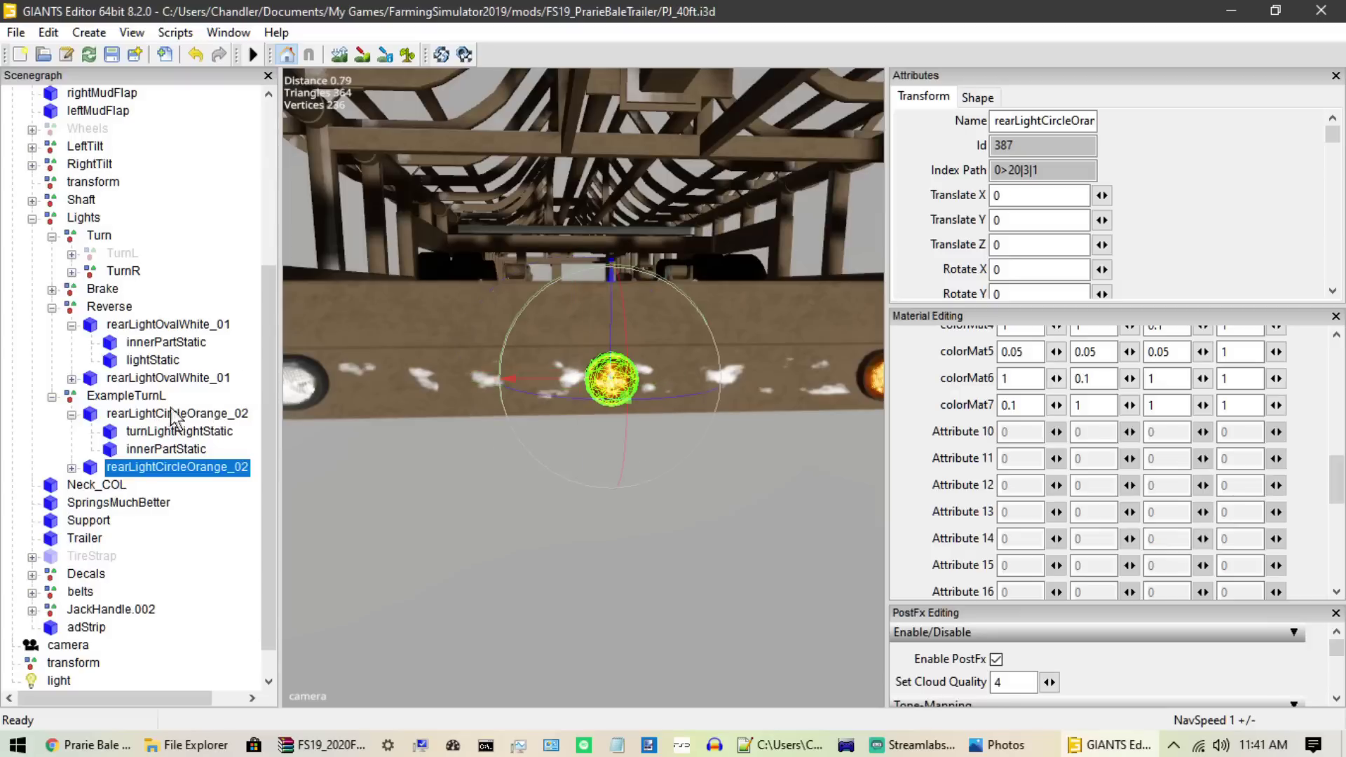
# Step: Match the new orange light to the original's placement with Translate Y 0.665 and Translate Z -4.55
pyautogui.click(171, 413)
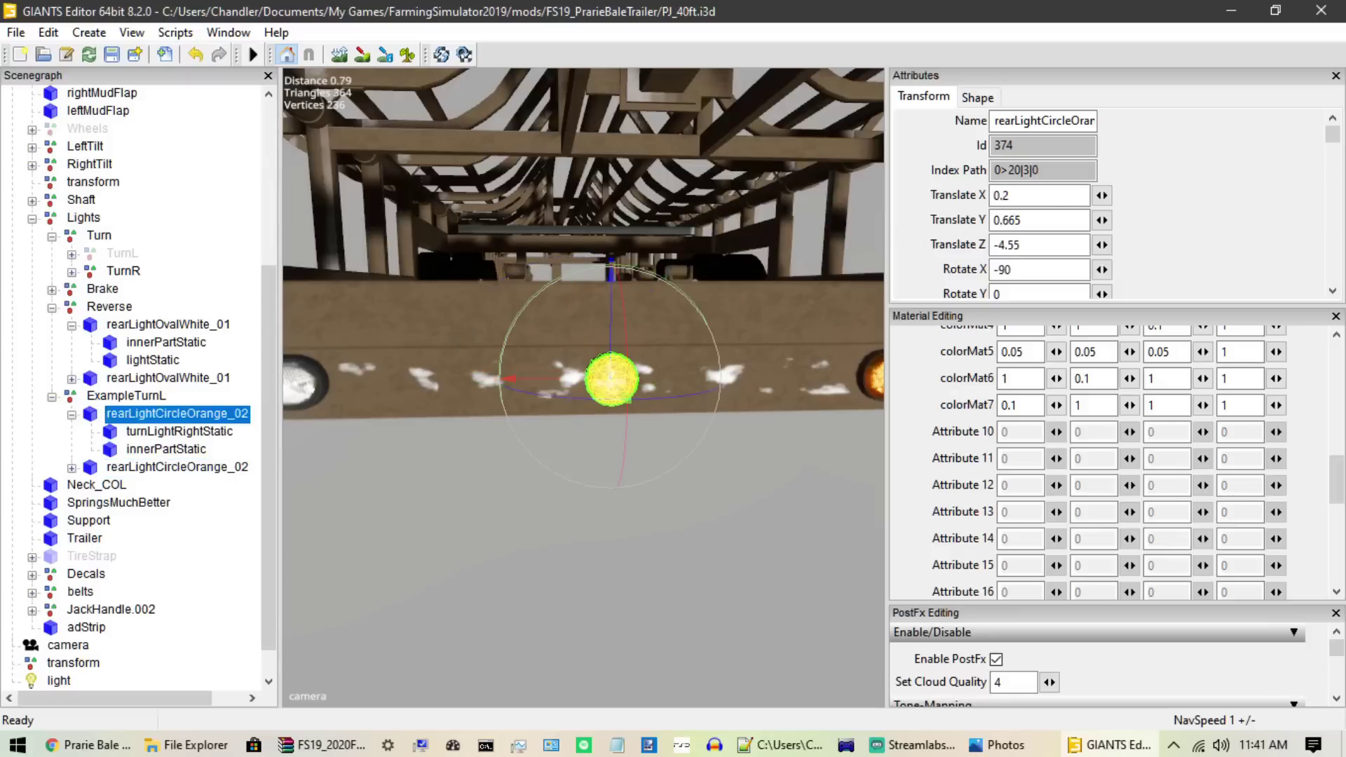
pyautogui.doubleClick(1007, 220)
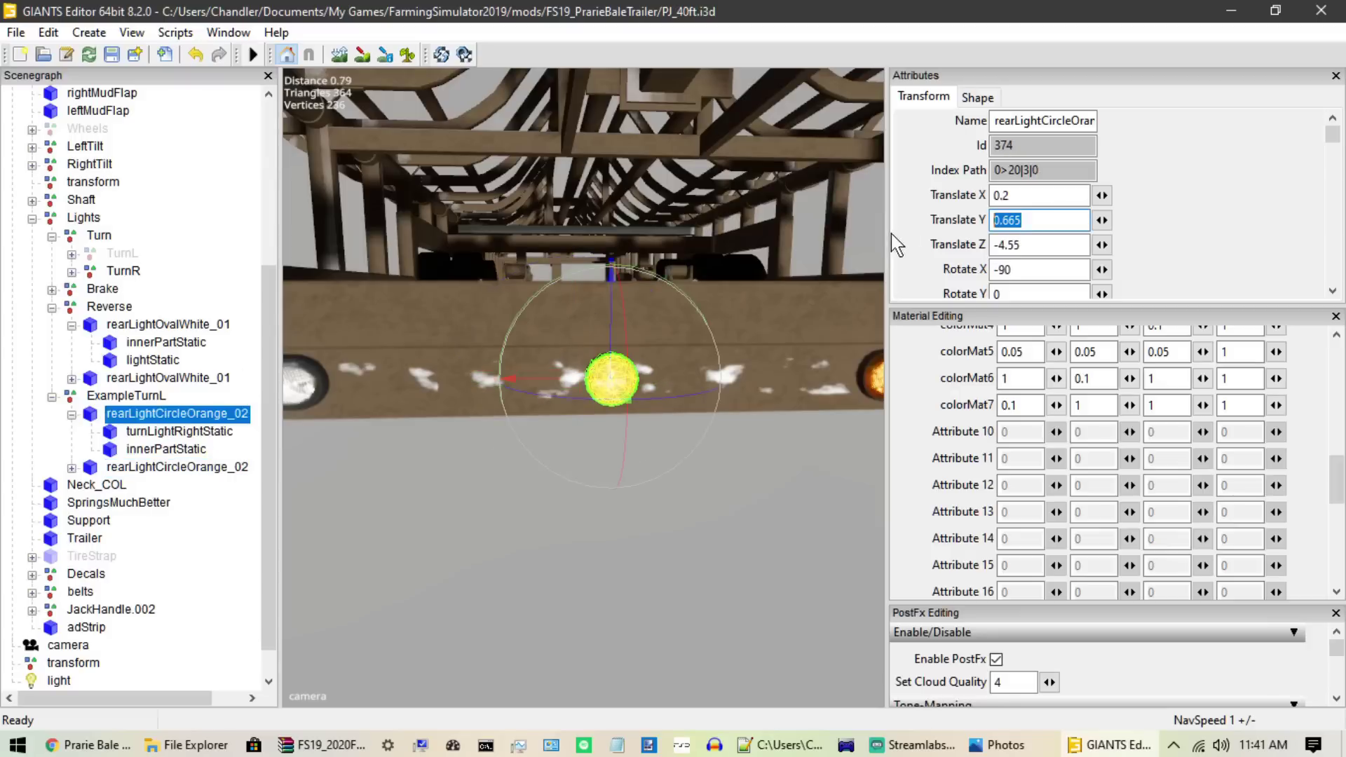
pyautogui.click(152, 468)
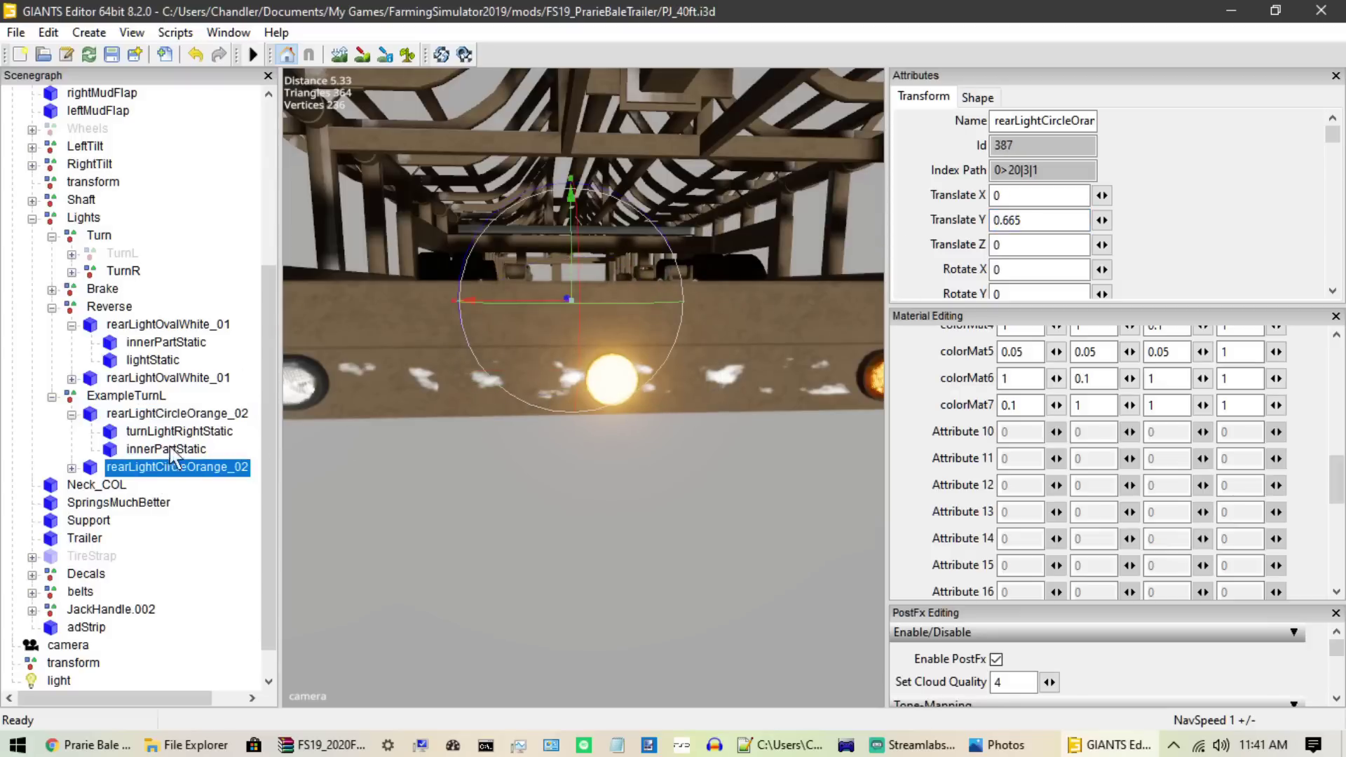
pyautogui.click(175, 414)
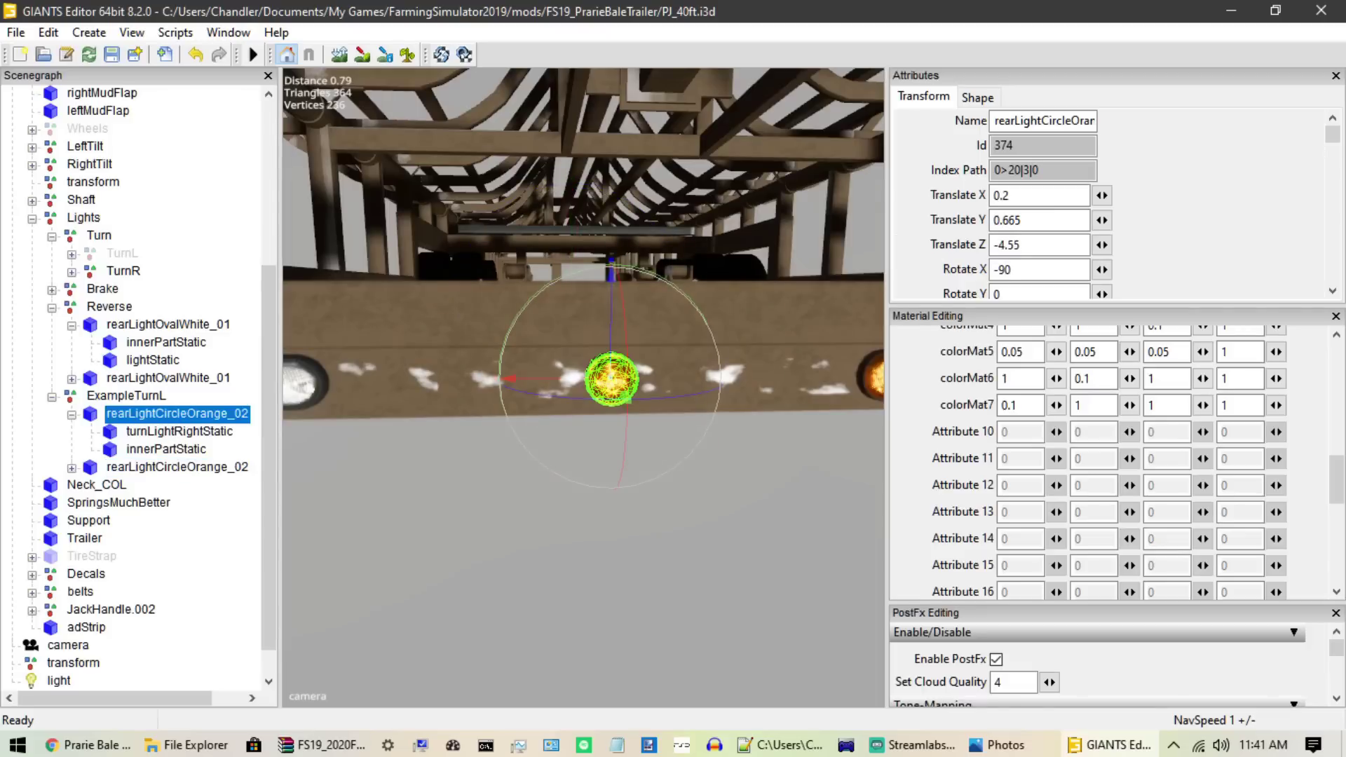
pyautogui.click(168, 467)
pyautogui.press('BackSpace')
pyautogui.write('-4.55')
pyautogui.press('Return')
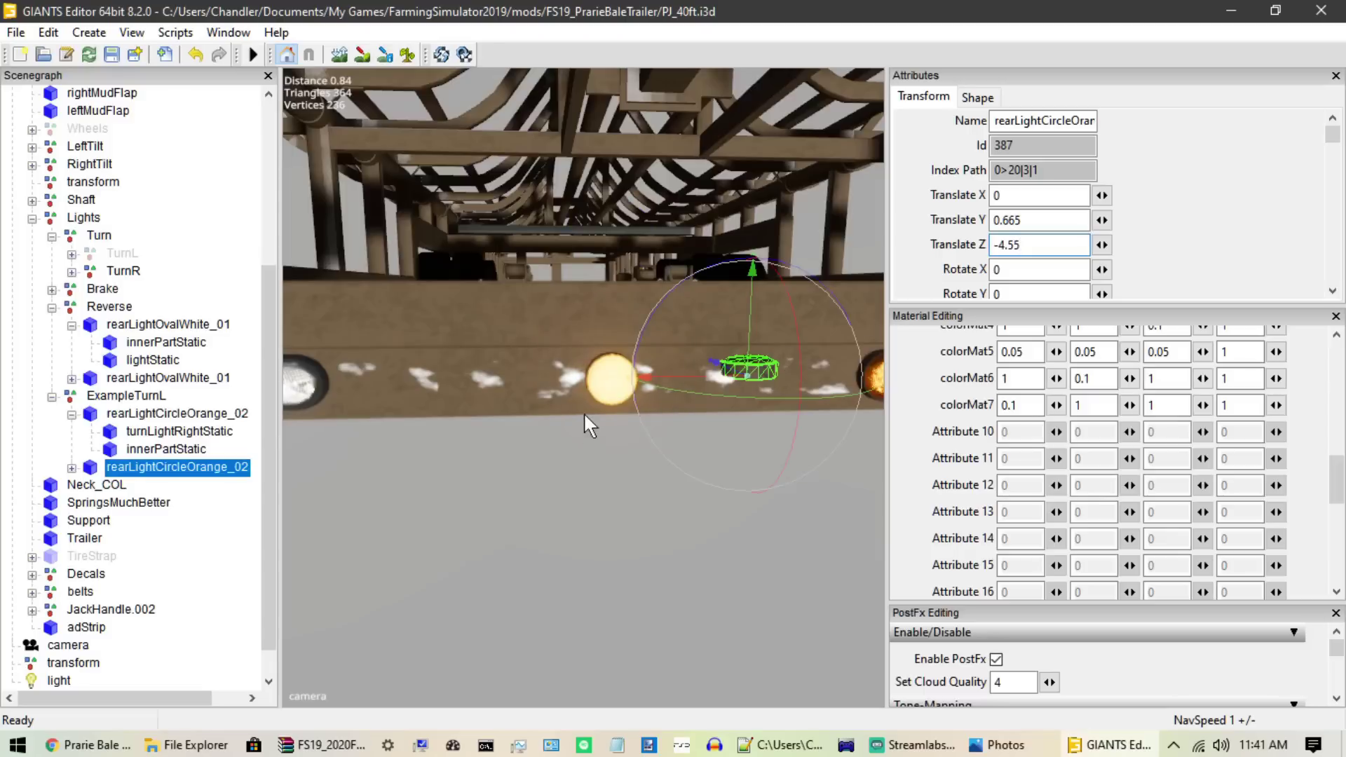
# Step: Set the newly imported orange light's Translate X to 0.35
pyautogui.press('Escape')
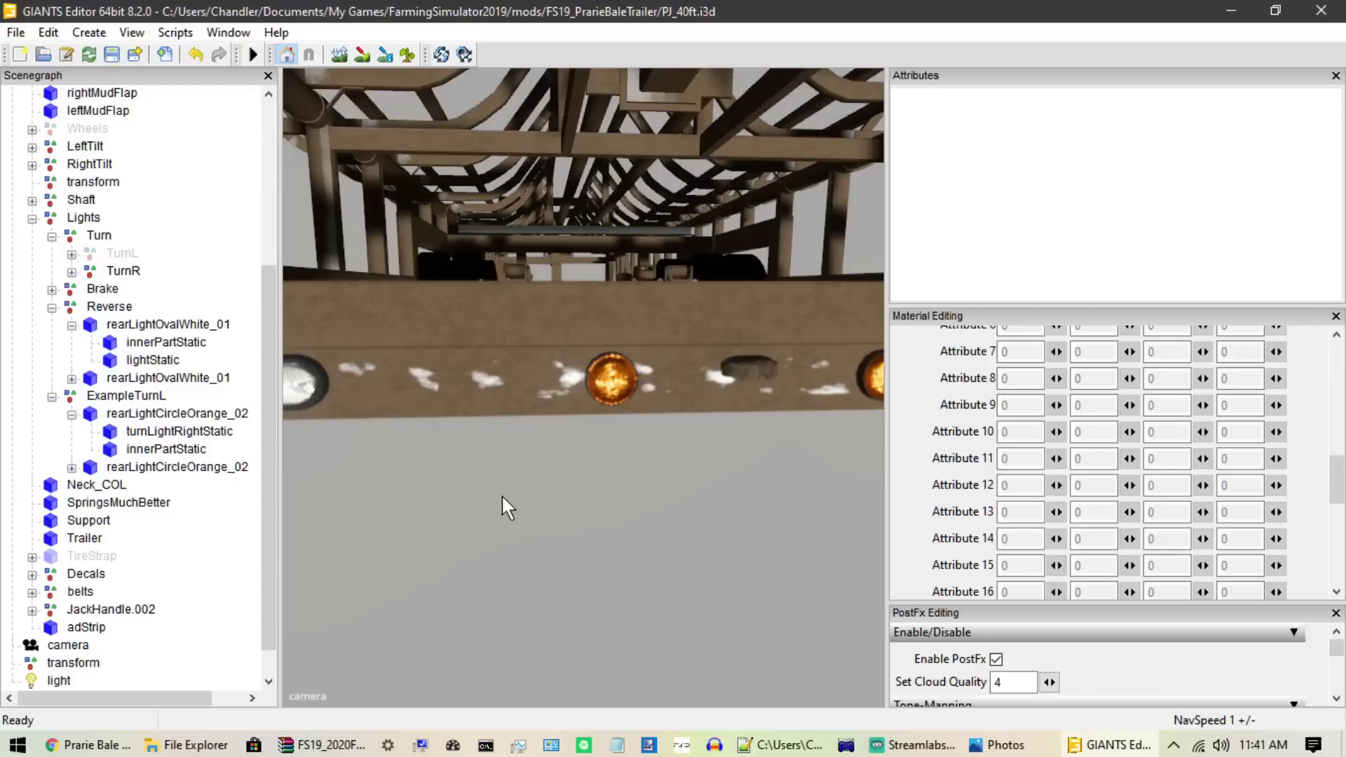
pyautogui.click(184, 469)
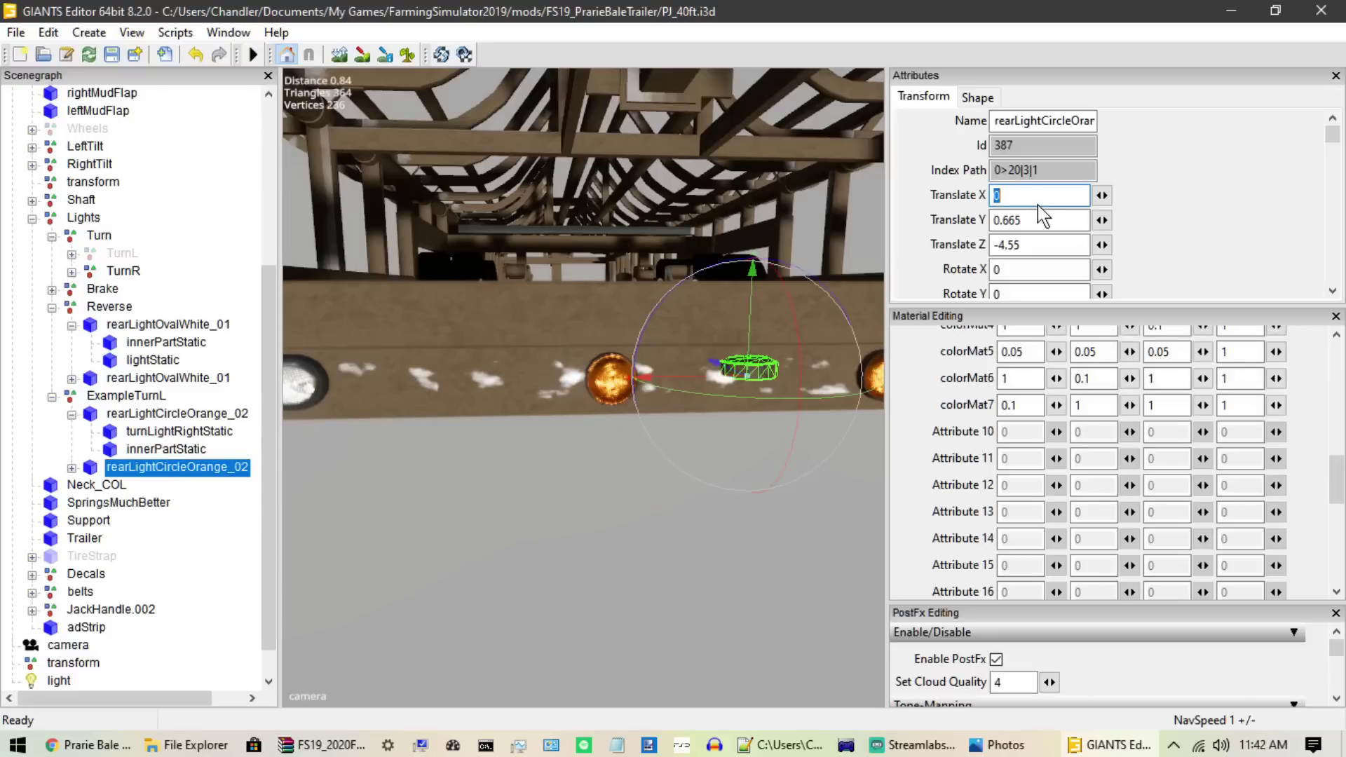
pyautogui.write('.35')
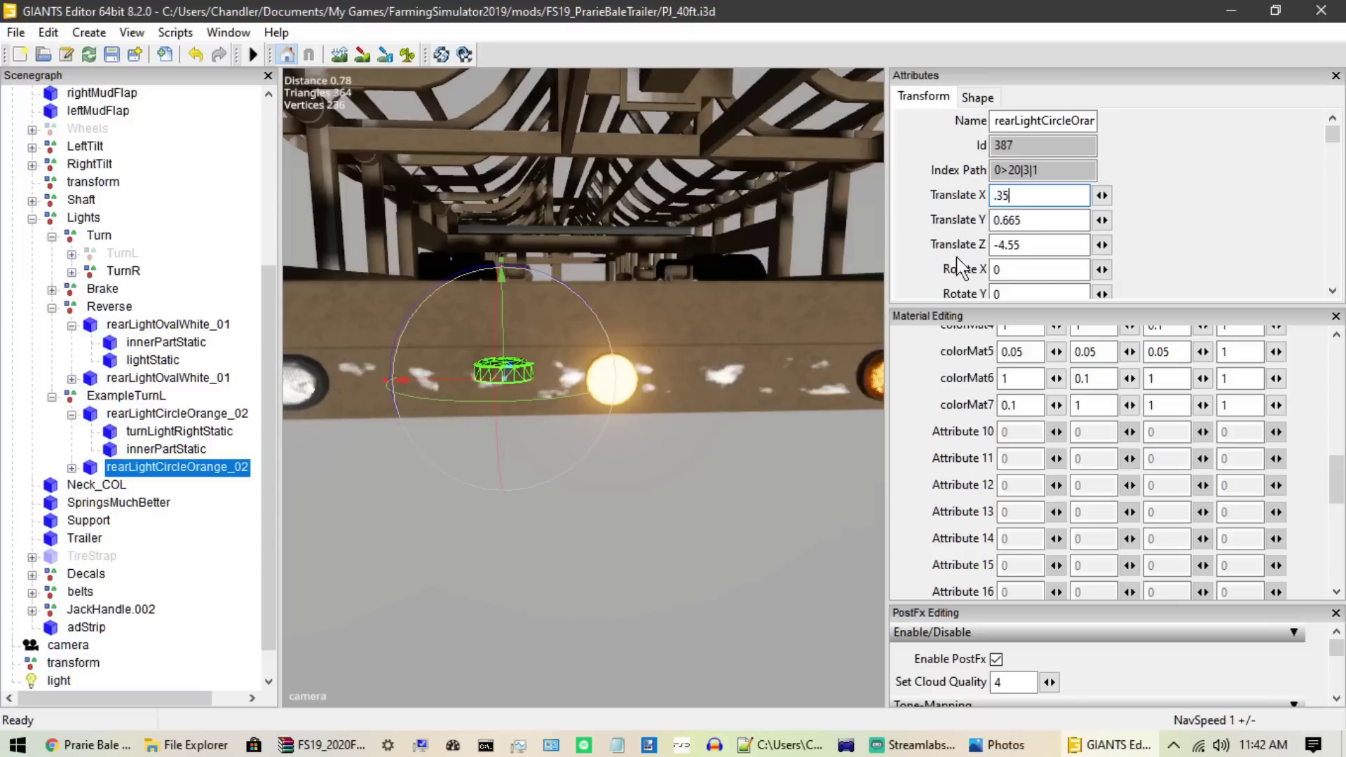
pyautogui.press('Return')
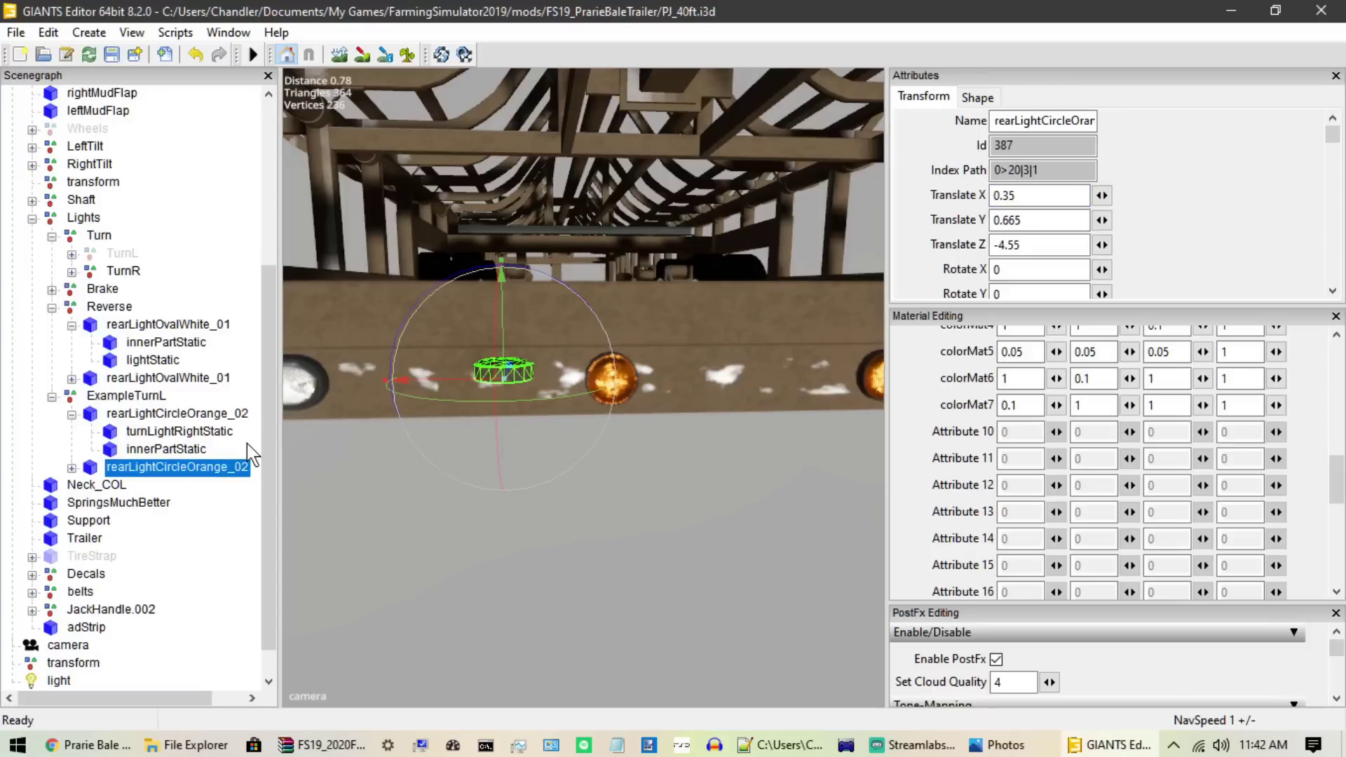
# Step: Disable PostFx and examine the orange lights on the rear bumper from several angles
pyautogui.click(563, 448)
pyautogui.scroll(4, 616, 449)
pyautogui.keyDown('alt'); pyautogui.moveTo(565, 486); pyautogui.dragTo(928, 549); pyautogui.keyUp('alt')
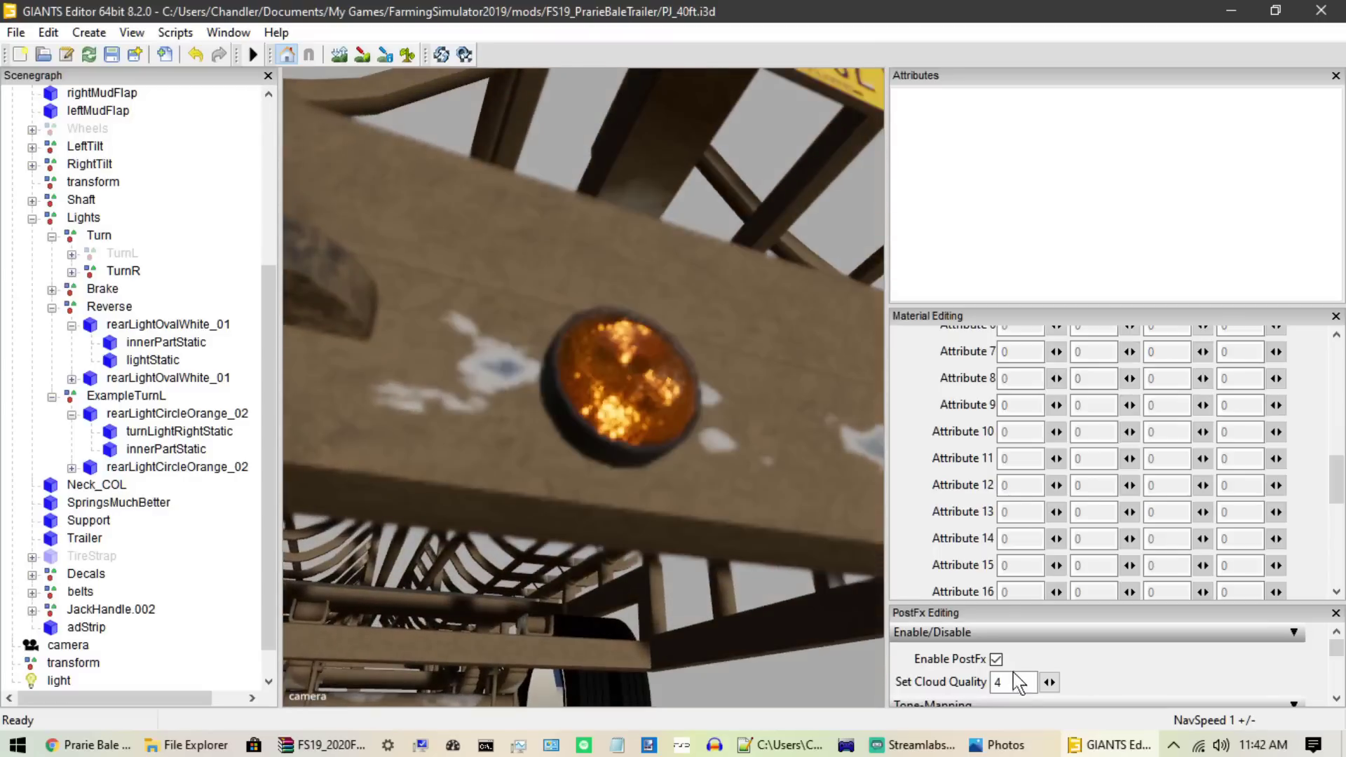
pyautogui.click(996, 659)
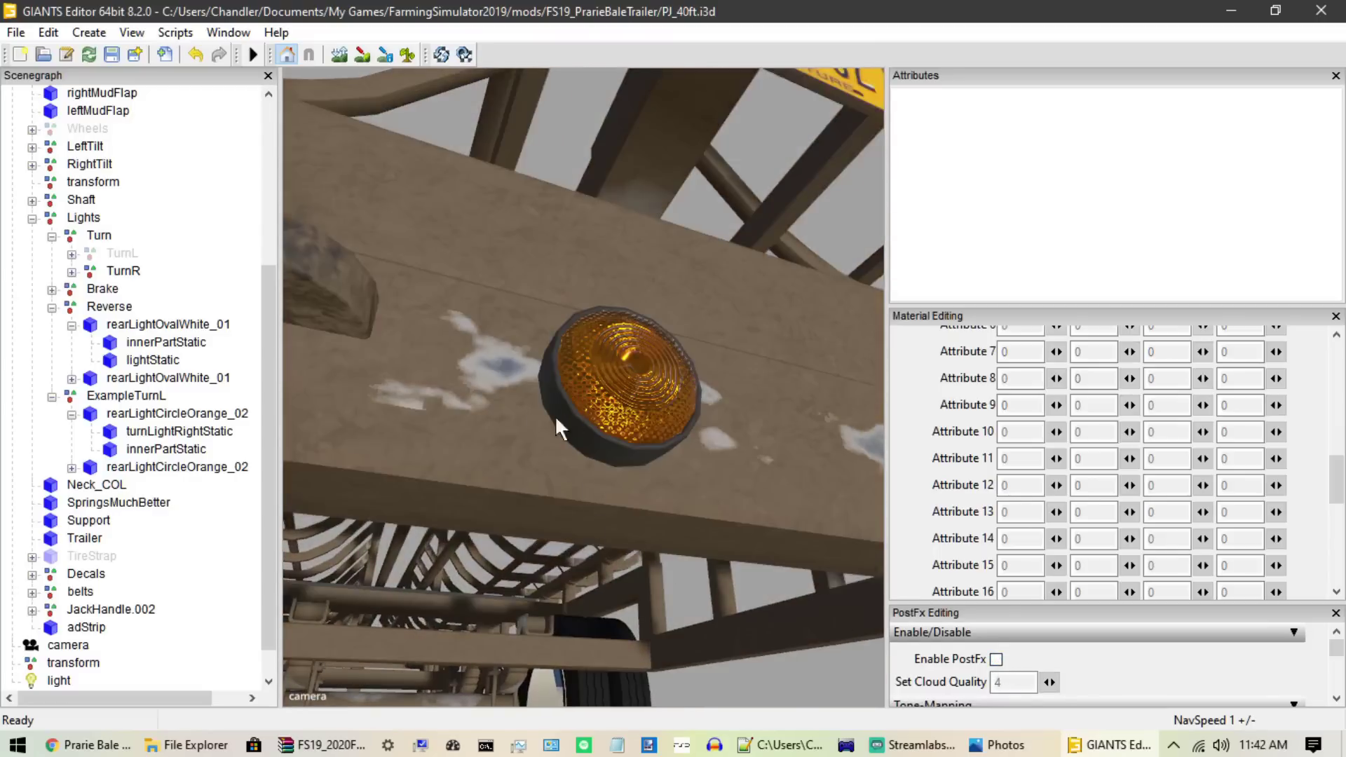
pyautogui.moveTo(553, 415)
pyautogui.keyDown('alt'); pyautogui.mouseDown()
pyautogui.moveTo(490, 415)
pyautogui.moveTo(677, 427)
pyautogui.moveTo(597, 382)
pyautogui.moveTo(755, 421)
pyautogui.moveTo(488, 414)
pyautogui.moveTo(607, 574)
pyautogui.moveTo(603, 547)
pyautogui.moveTo(667, 597)
pyautogui.mouseUp(); pyautogui.keyUp('alt')
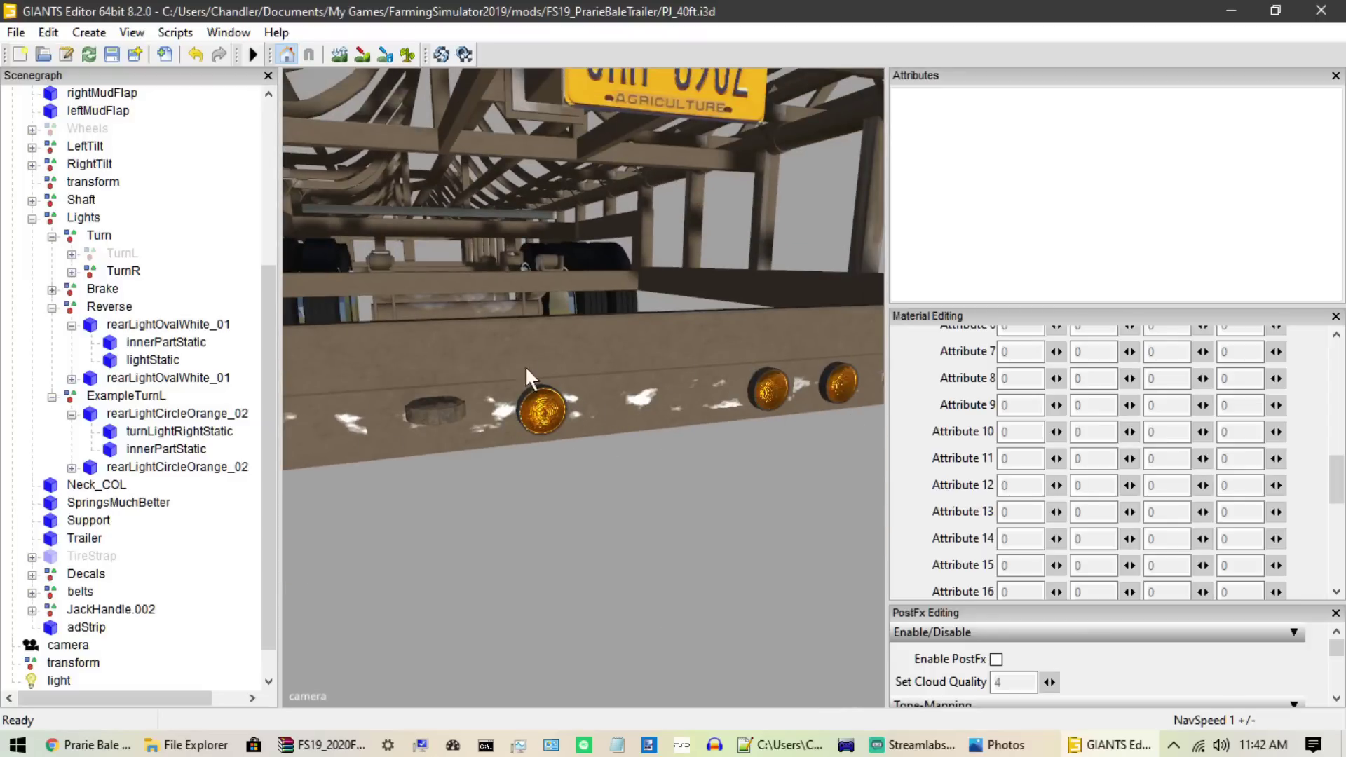
pyautogui.keyDown('alt'); pyautogui.moveTo(526, 370); pyautogui.dragTo(714, 382); pyautogui.keyUp('alt')
pyautogui.keyDown('alt'); pyautogui.moveTo(415, 398); pyautogui.dragTo(509, 415); pyautogui.keyUp('alt')
pyautogui.scroll(3, 629, 375)
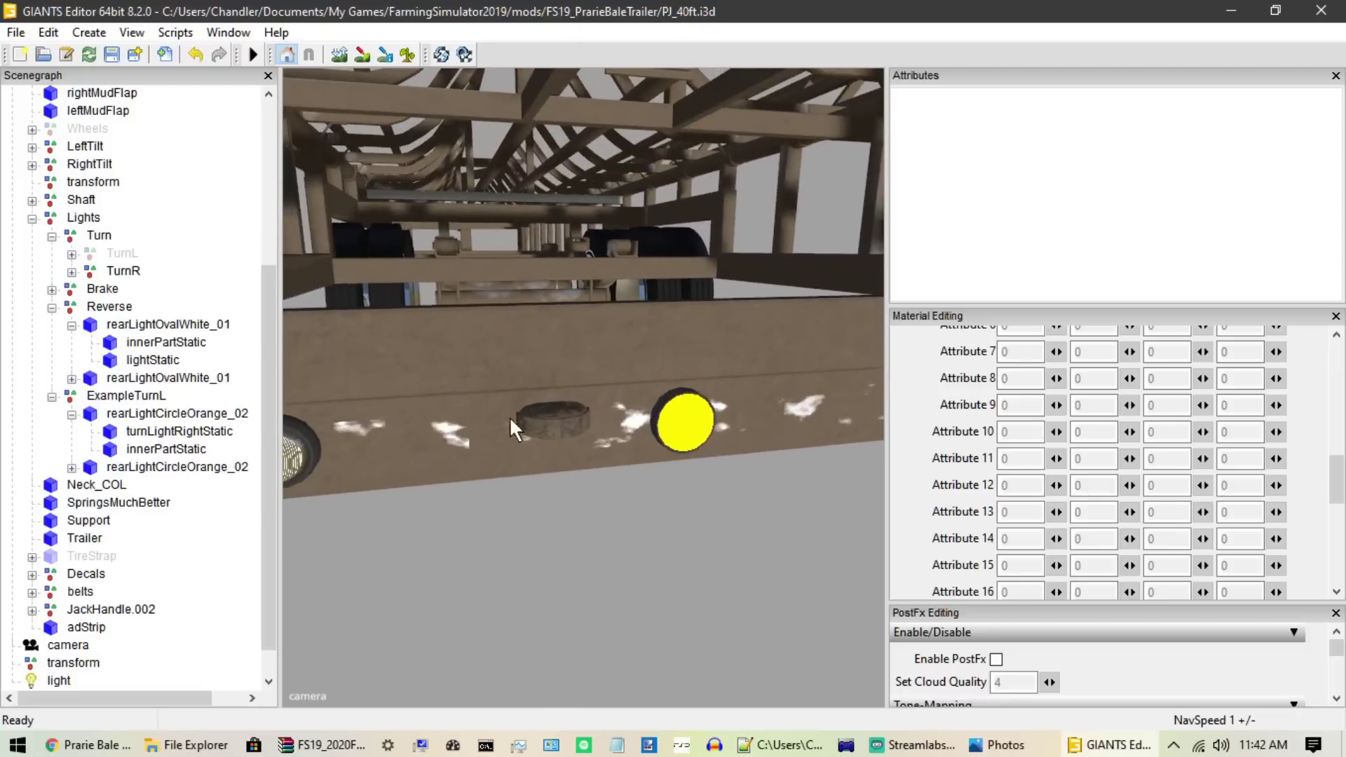
# Step: Set the new orange light's Rotate X to -90 and its Scale X and Scale Z to 0.9
pyautogui.click(135, 467)
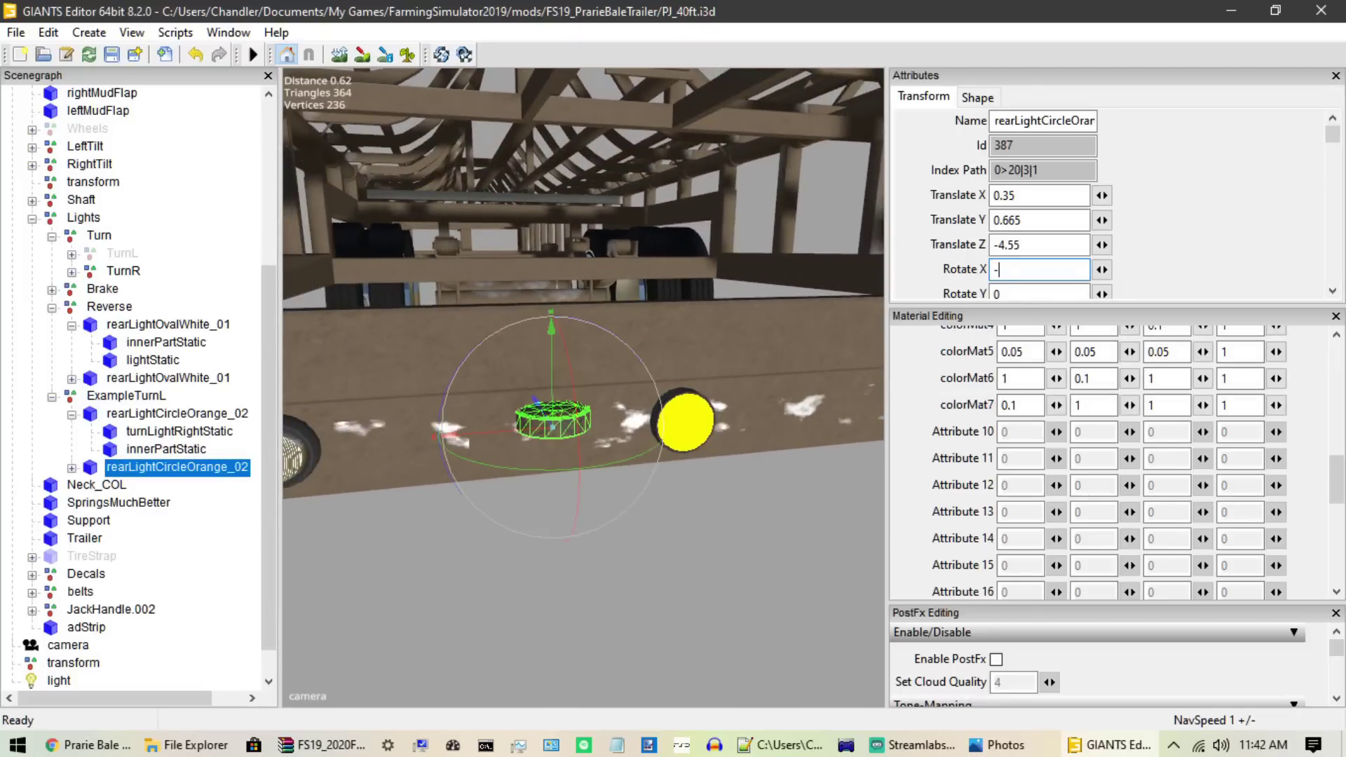
pyautogui.write('-90')
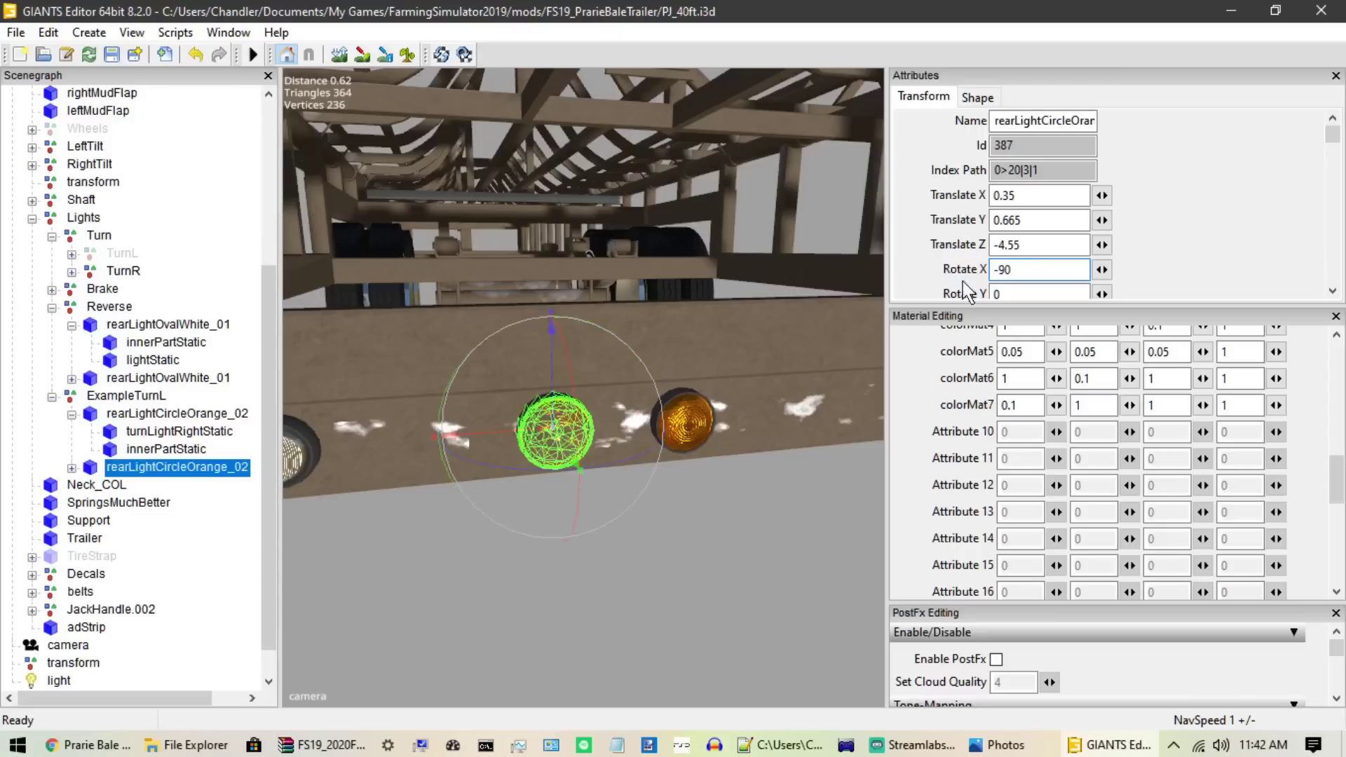
pyautogui.scroll(-3, 966, 291)
pyautogui.click(1036, 232)
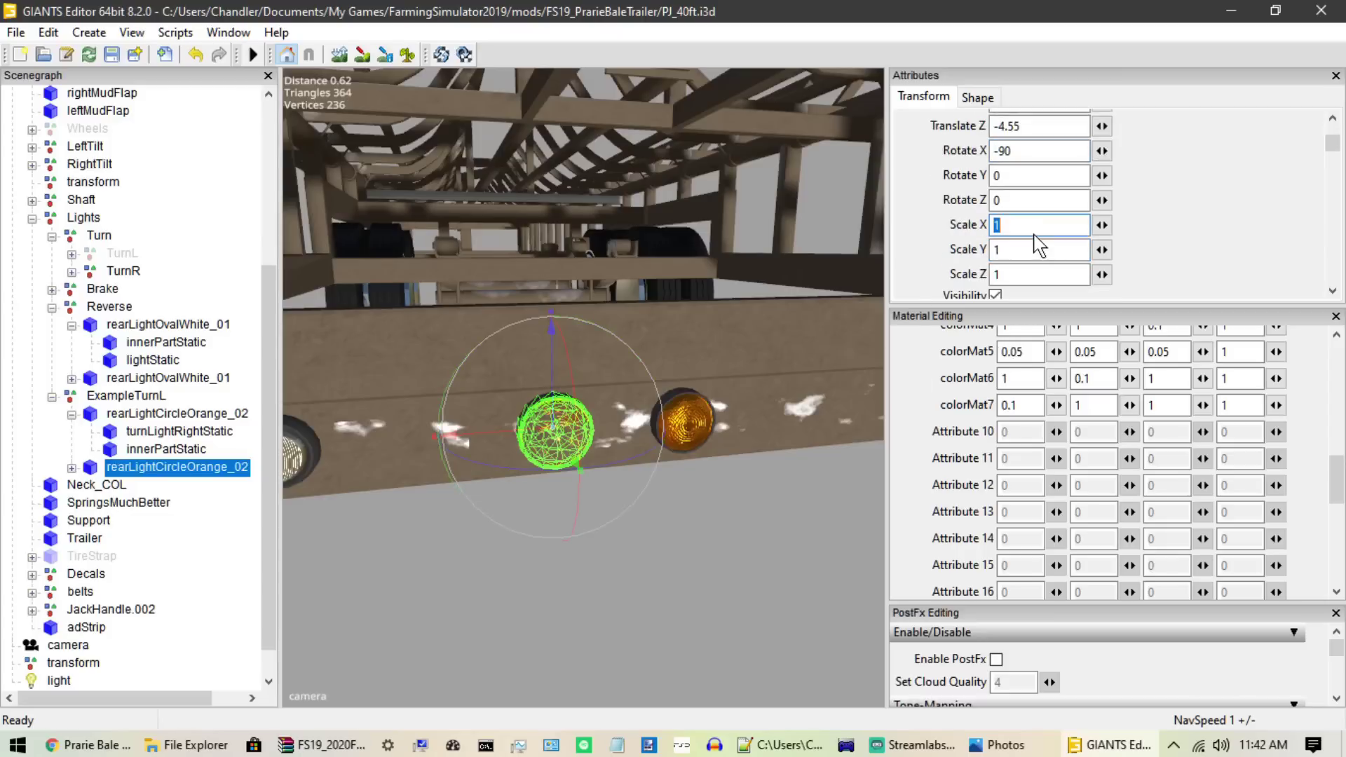
pyautogui.press('BackSpace')
pyautogui.write('0.9')
pyautogui.press('Tab')
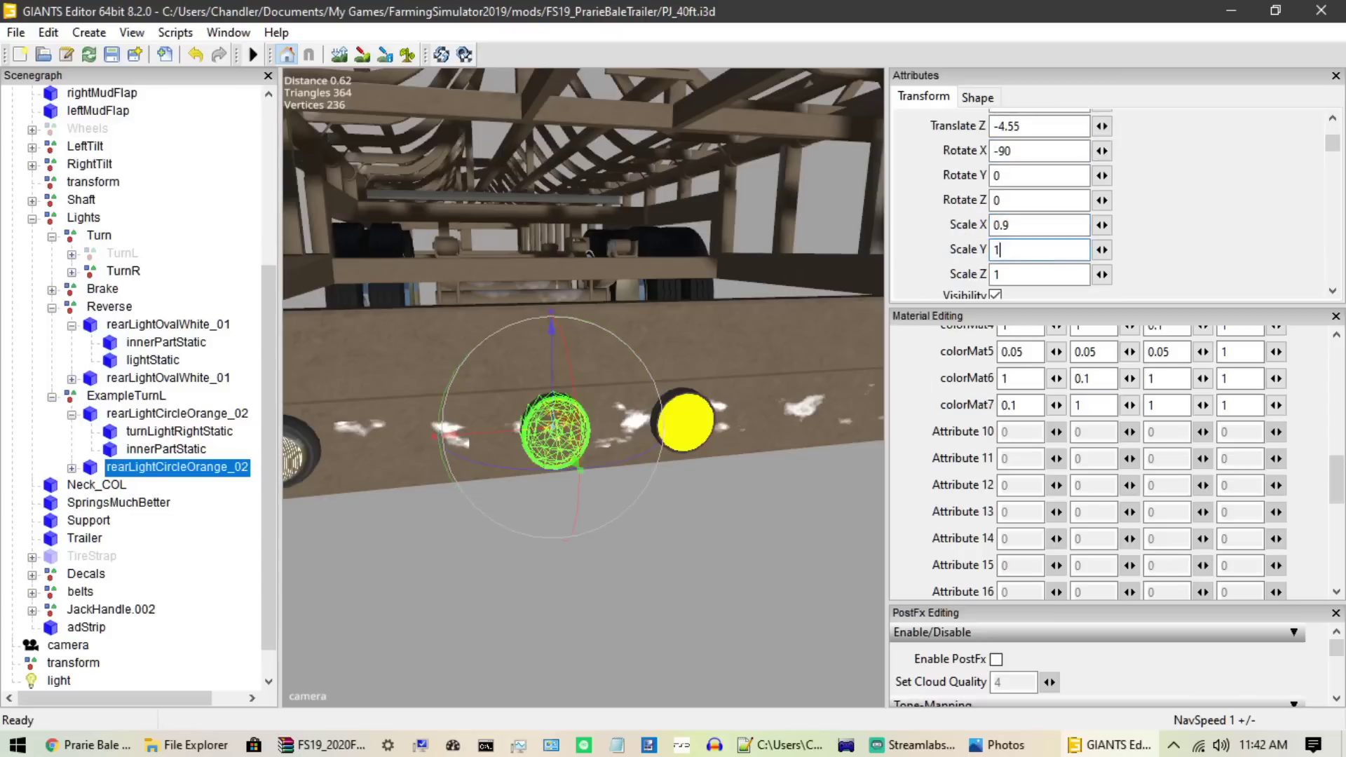
pyautogui.press('Tab')
pyautogui.press('BackSpace')
pyautogui.write('.9')
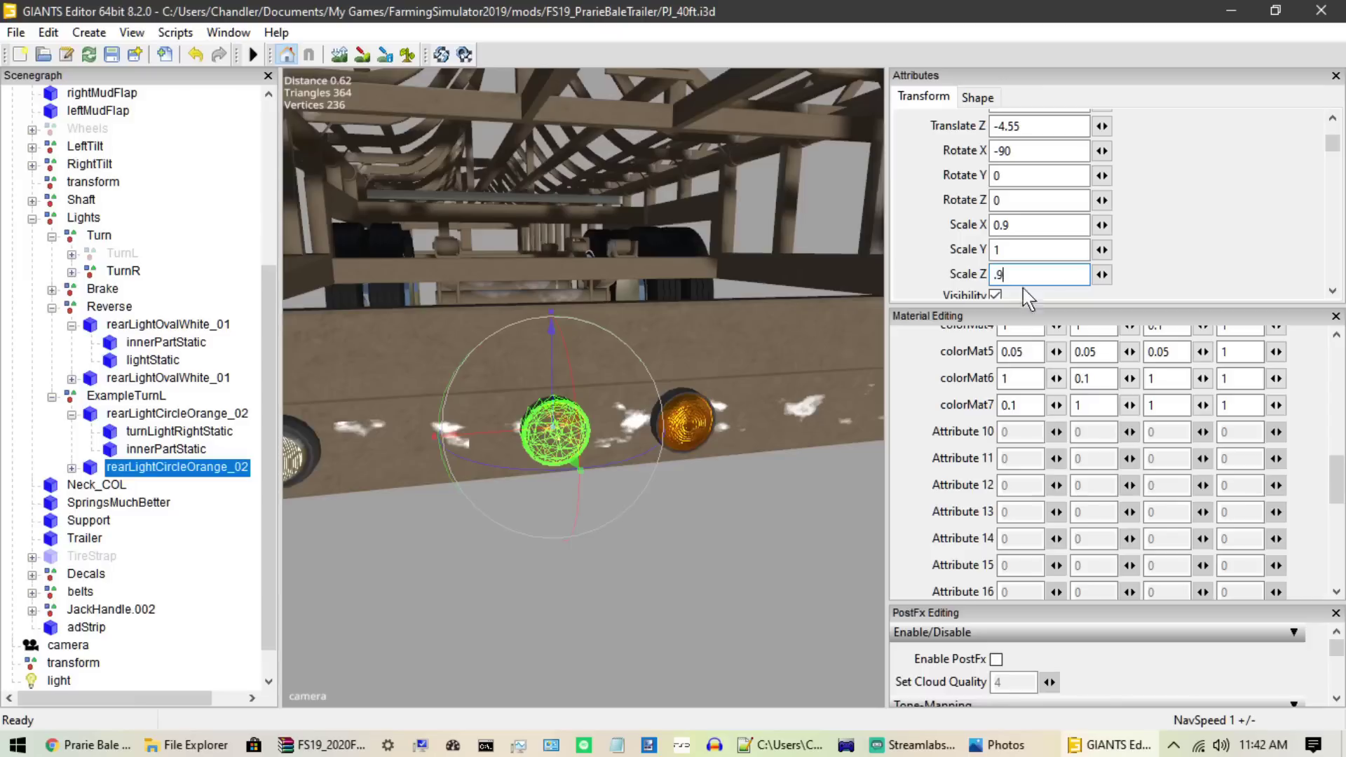
pyautogui.press('Return')
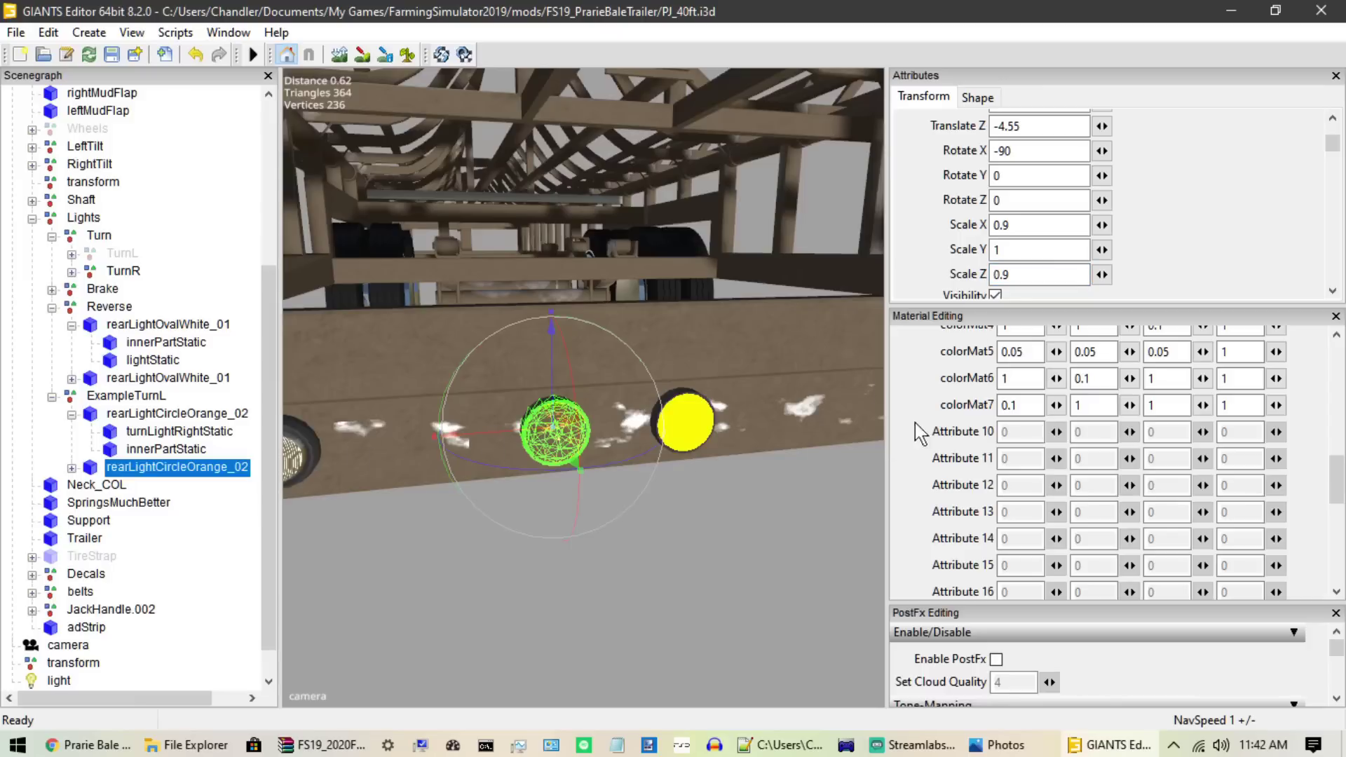
# Step: Set the new light housing's first two RDT values to 0 and merge it with the existing material
pyautogui.scroll(3, 1008, 396)
pyautogui.scroll(2, 971, 378)
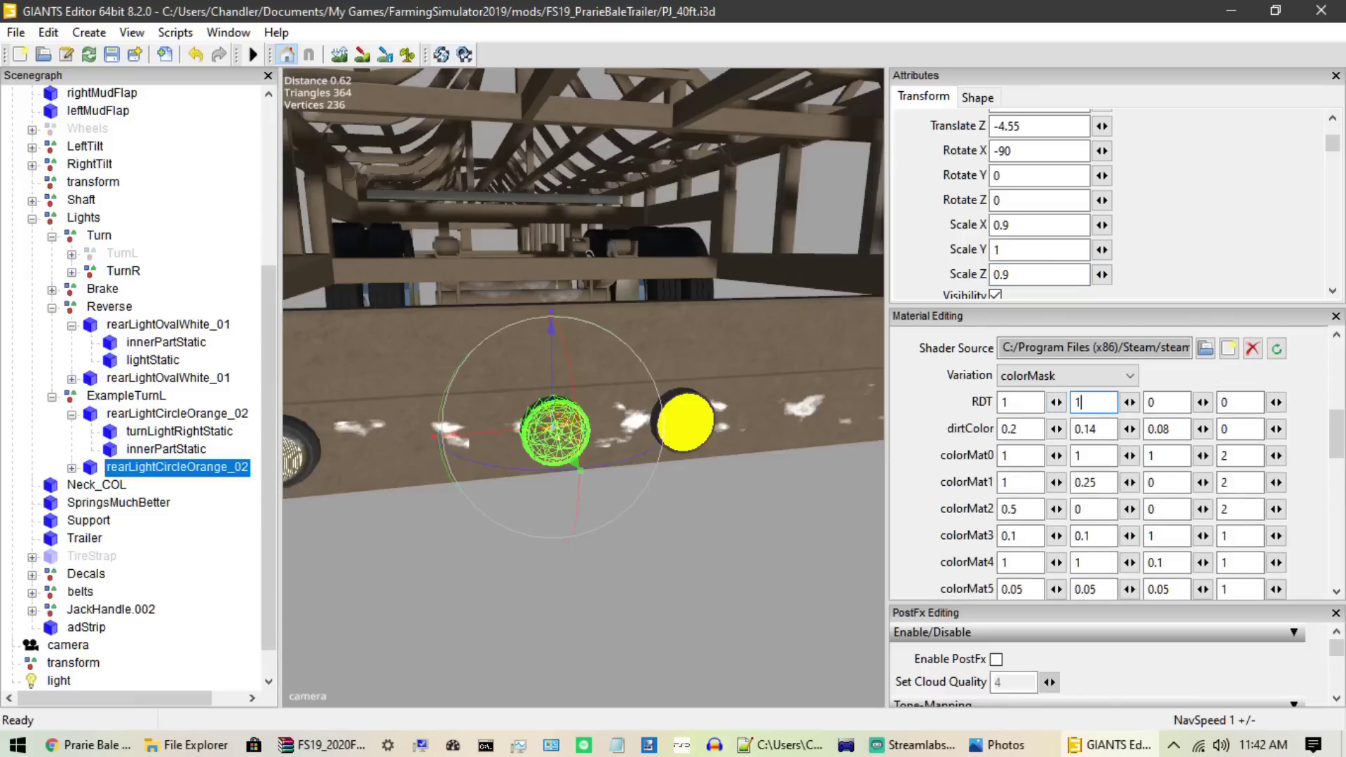
pyautogui.press('BackSpace')
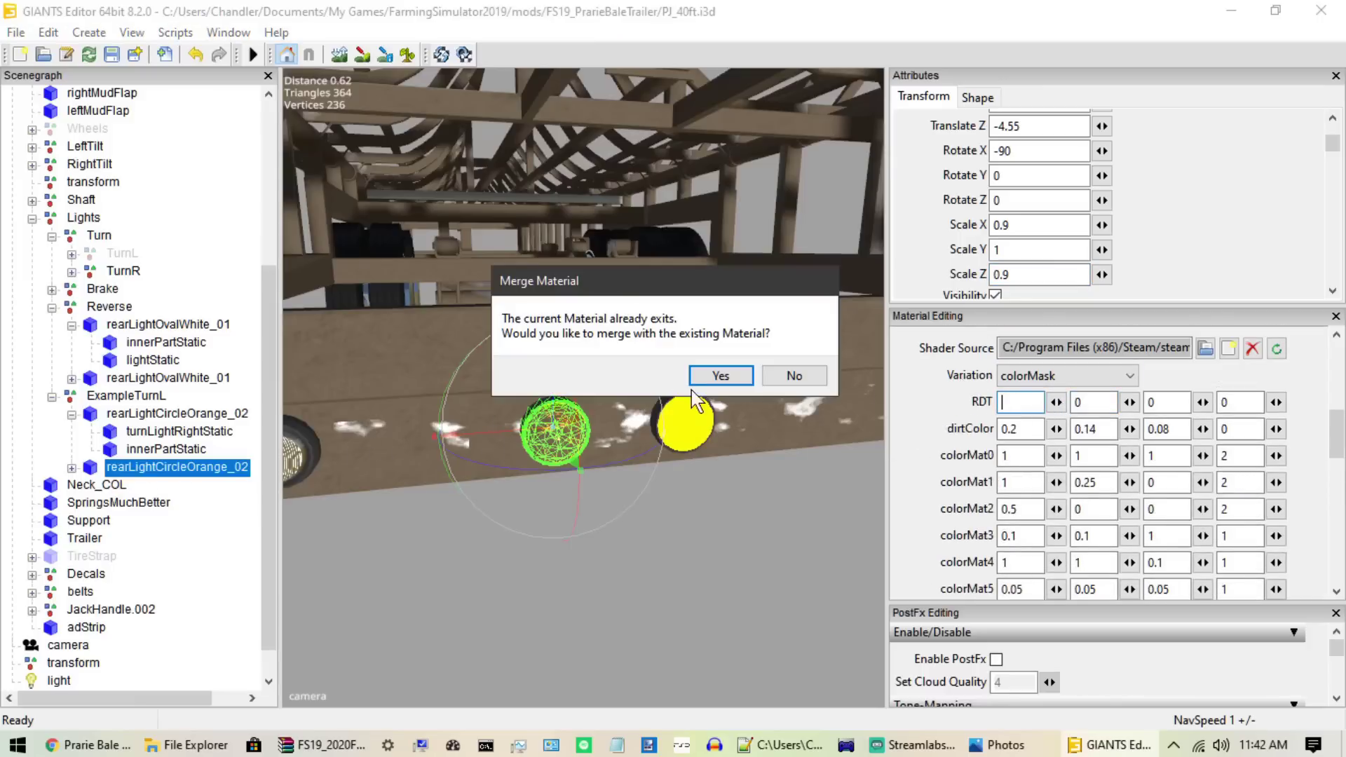
pyautogui.click(721, 376)
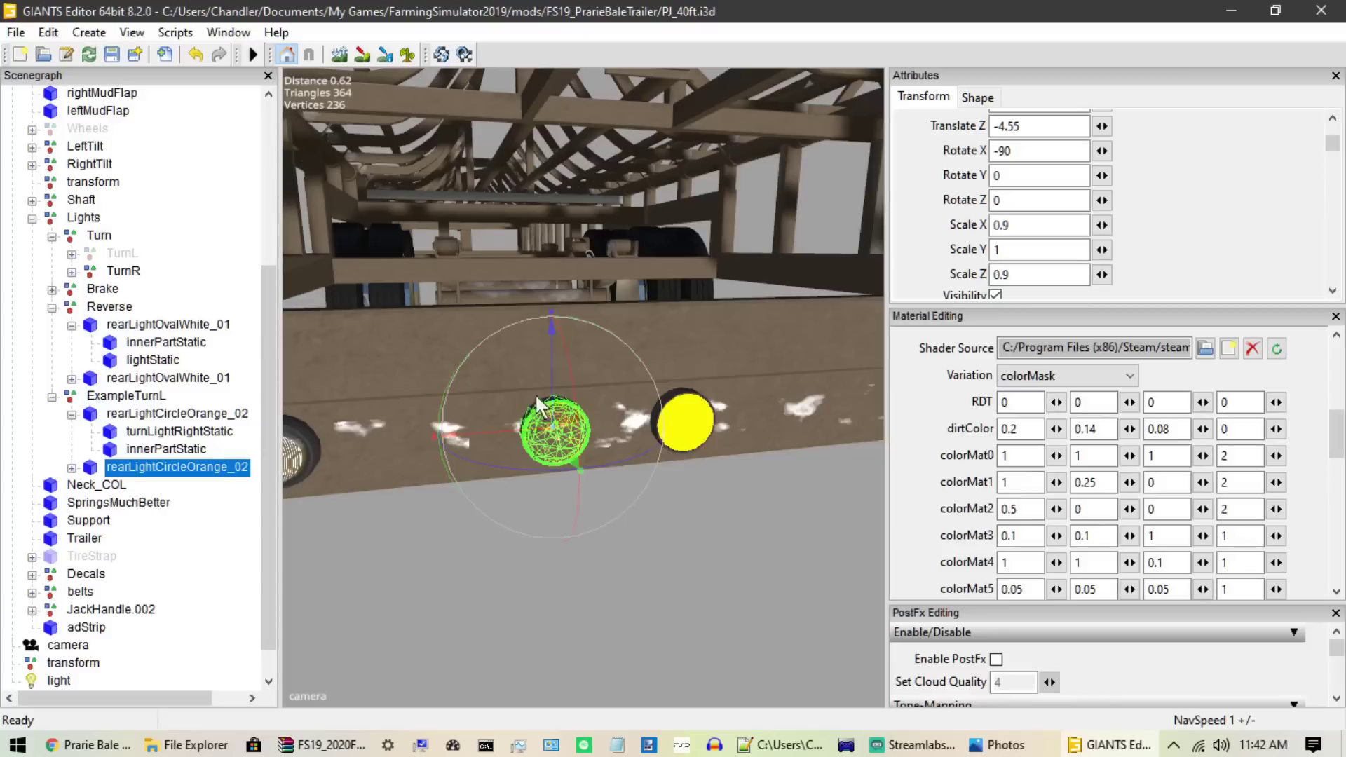
# Step: Set the first two RDT values to 0 on the new orange light's turnLightRightStatic and innerPartStatic, merging with the existing material
pyautogui.click(71, 468)
pyautogui.click(179, 485)
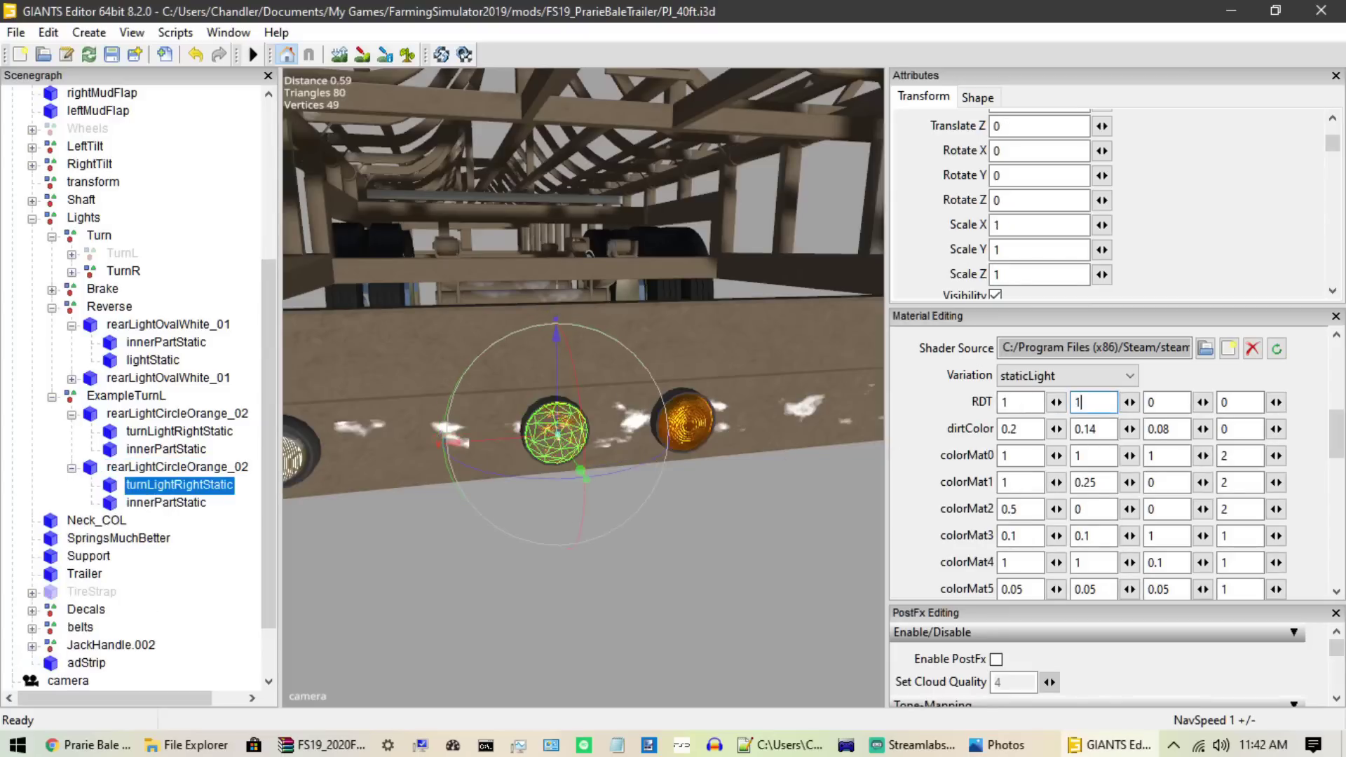
pyautogui.click(134, 502)
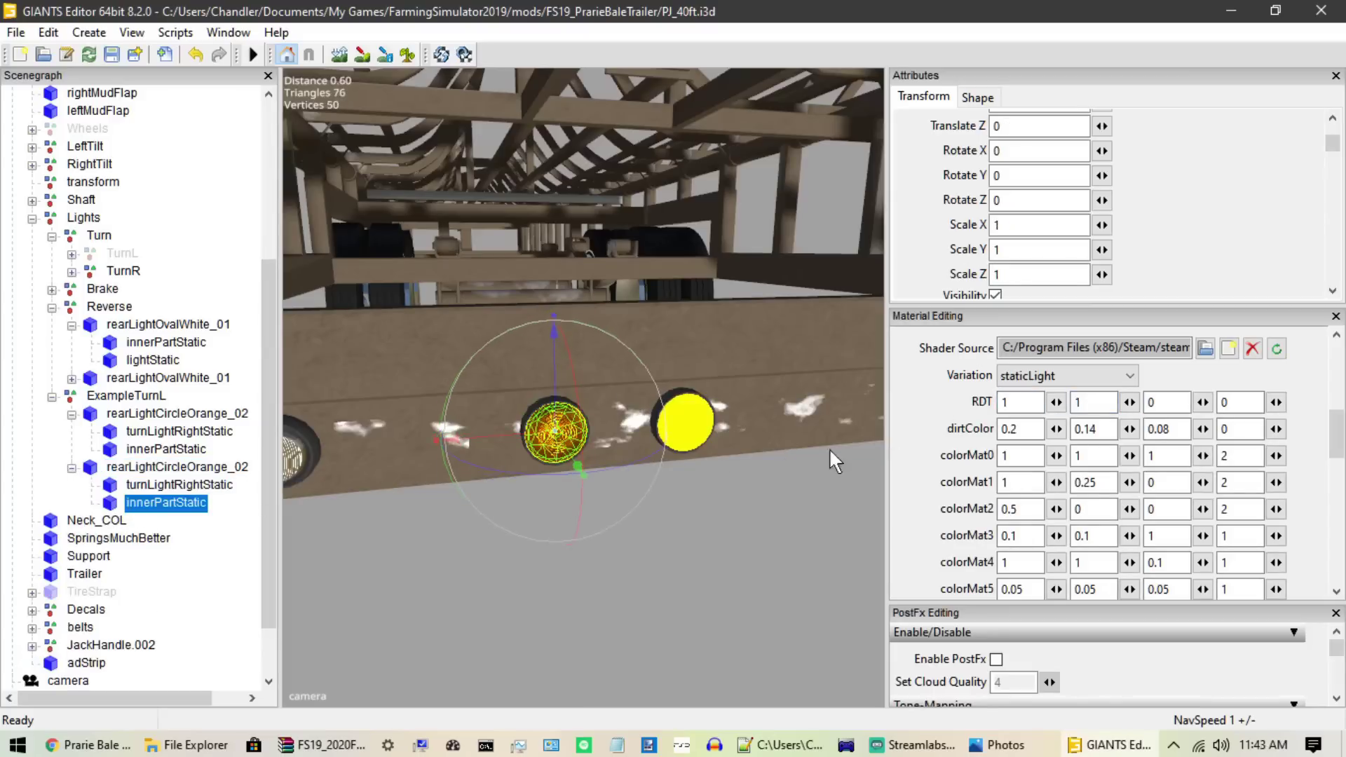
pyautogui.write('0')
pyautogui.press('Return')
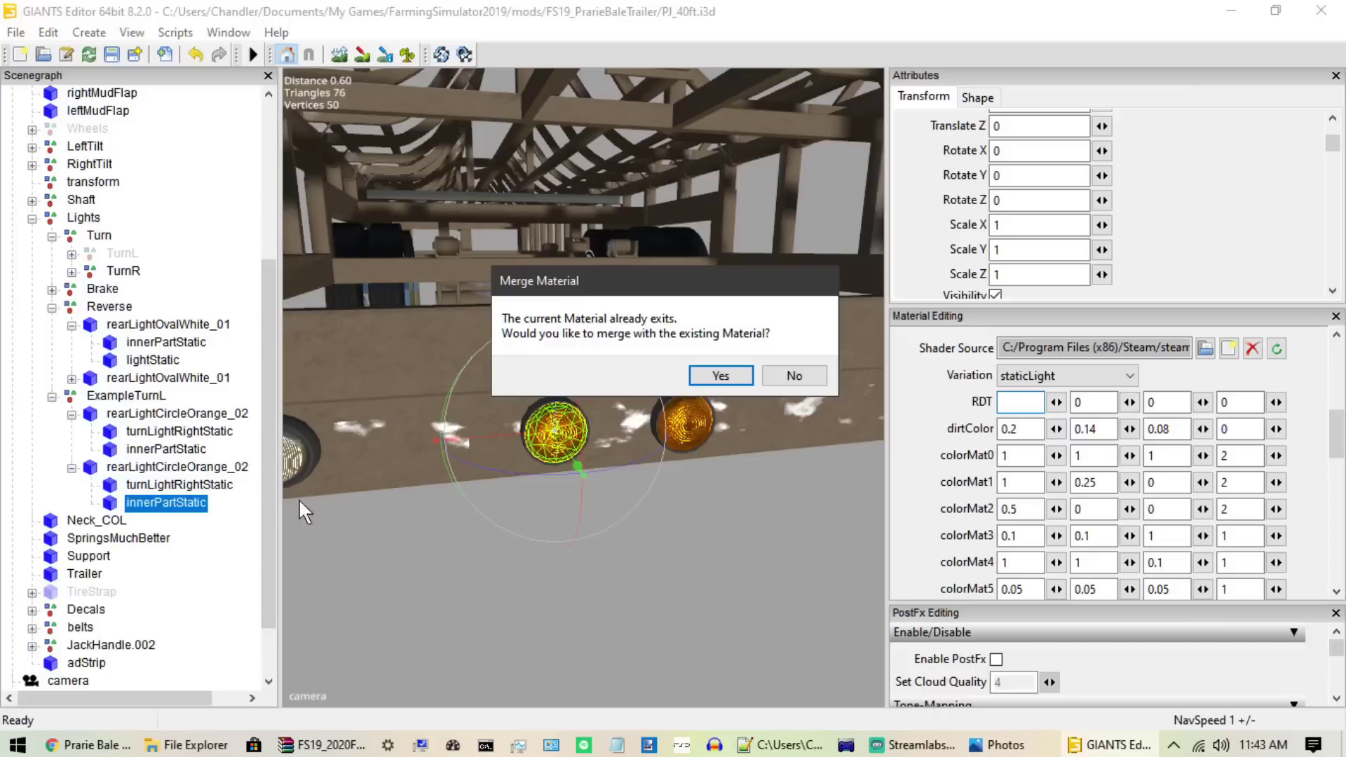
pyautogui.click(722, 377)
pyautogui.click(309, 539)
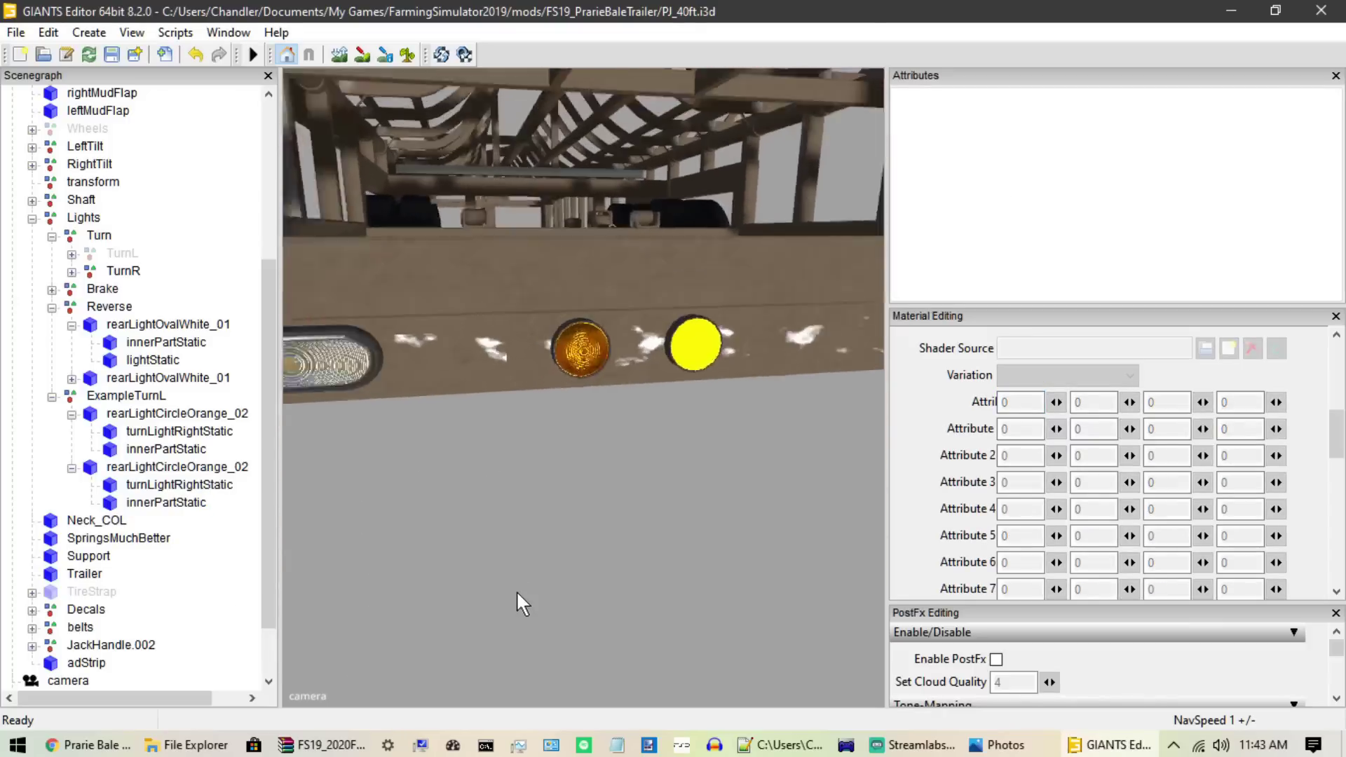
# Step: Set the first lightControl value of the new orange light's turnLightRightStatic to 60 and merge it with the existing material
pyautogui.click(178, 485)
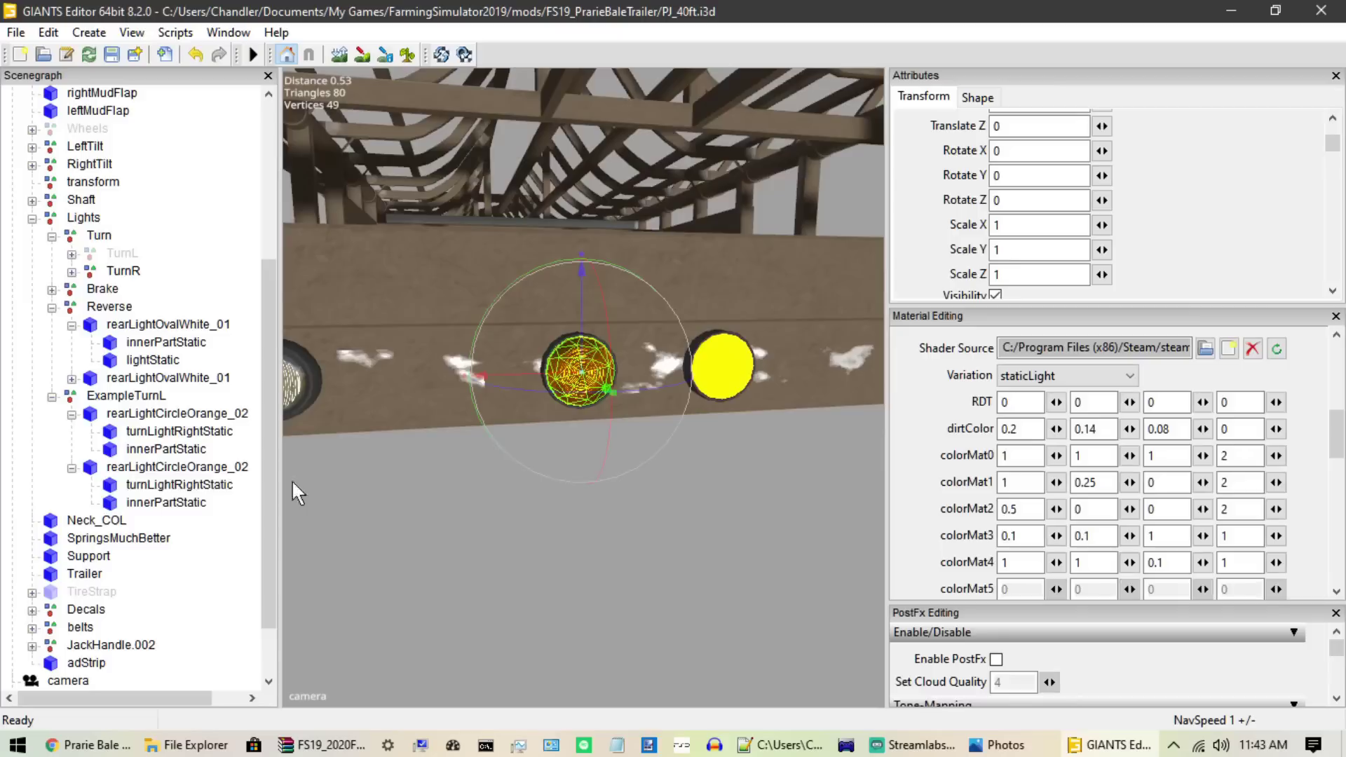
pyautogui.scroll(-3, 948, 503)
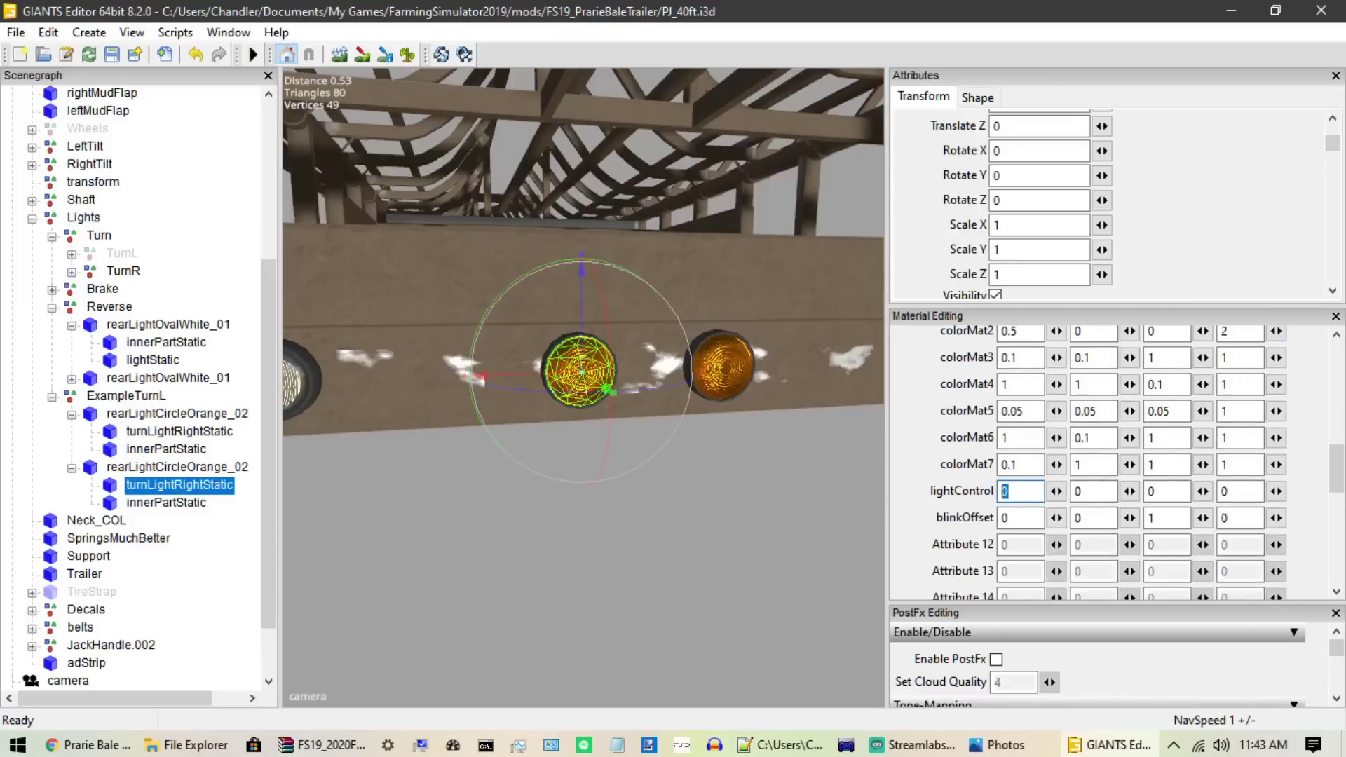
pyautogui.write('3')
pyautogui.press('BackSpace')
pyautogui.write('60')
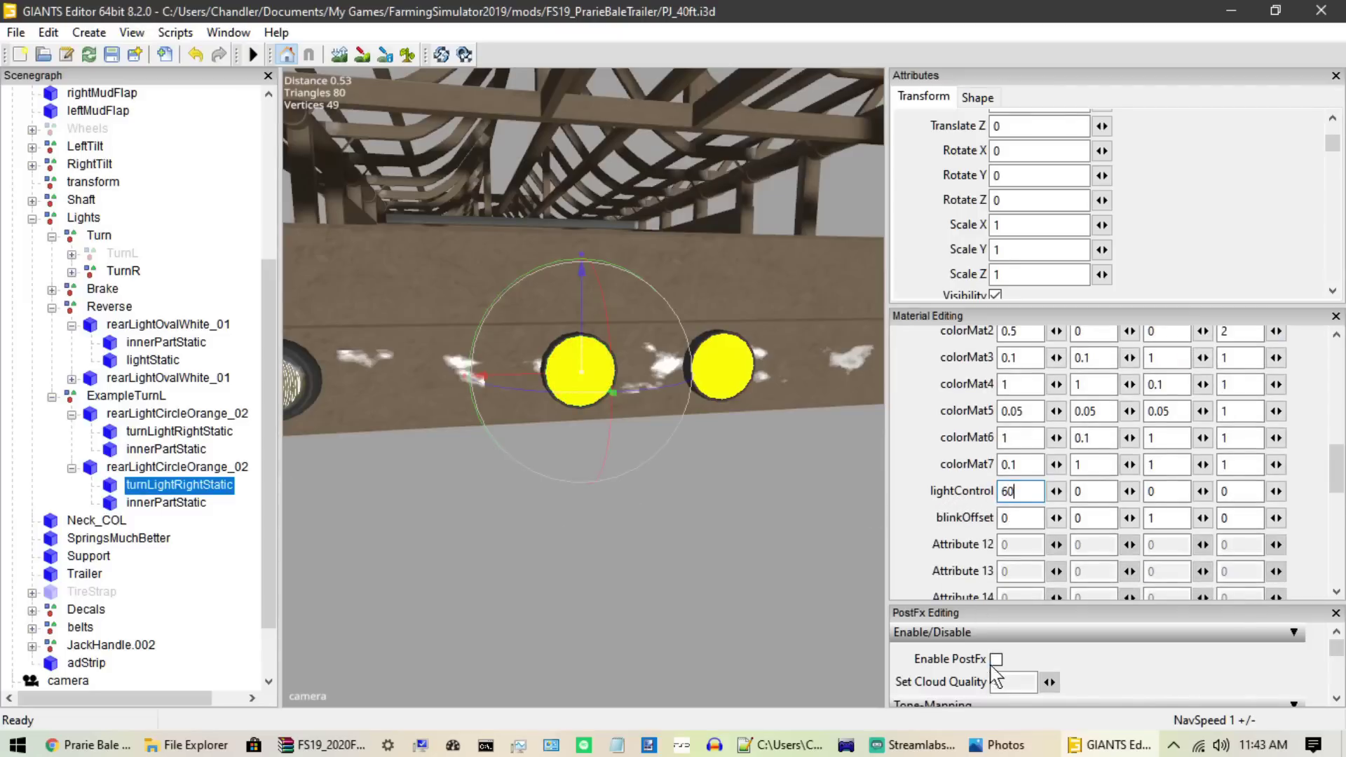
pyautogui.press('Return')
pyautogui.click(720, 376)
# Step: Enable PostFx and set the second blinkOffset value of the new light's turnLightRightStatic to 1
pyautogui.click(996, 659)
pyautogui.scroll(-5, 598, 565)
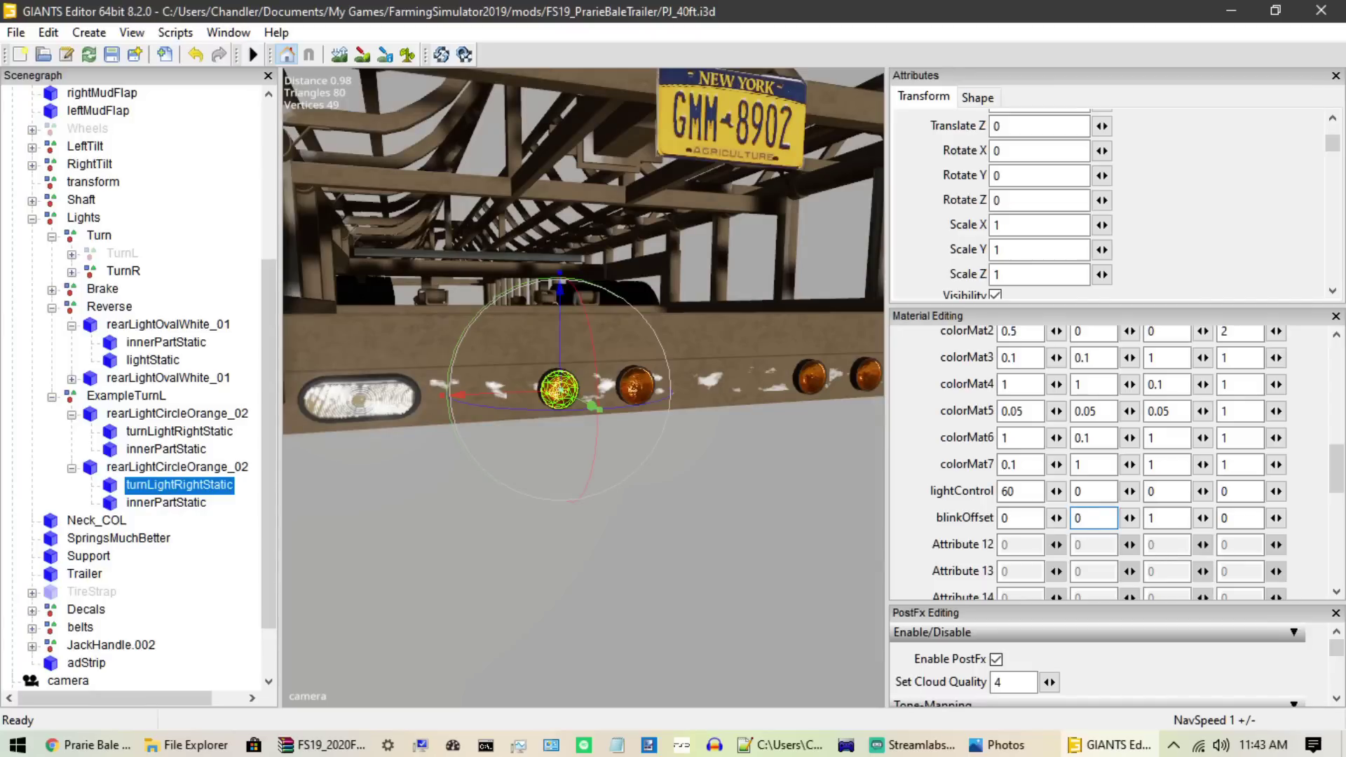
pyautogui.press('BackSpace')
pyautogui.write('1')
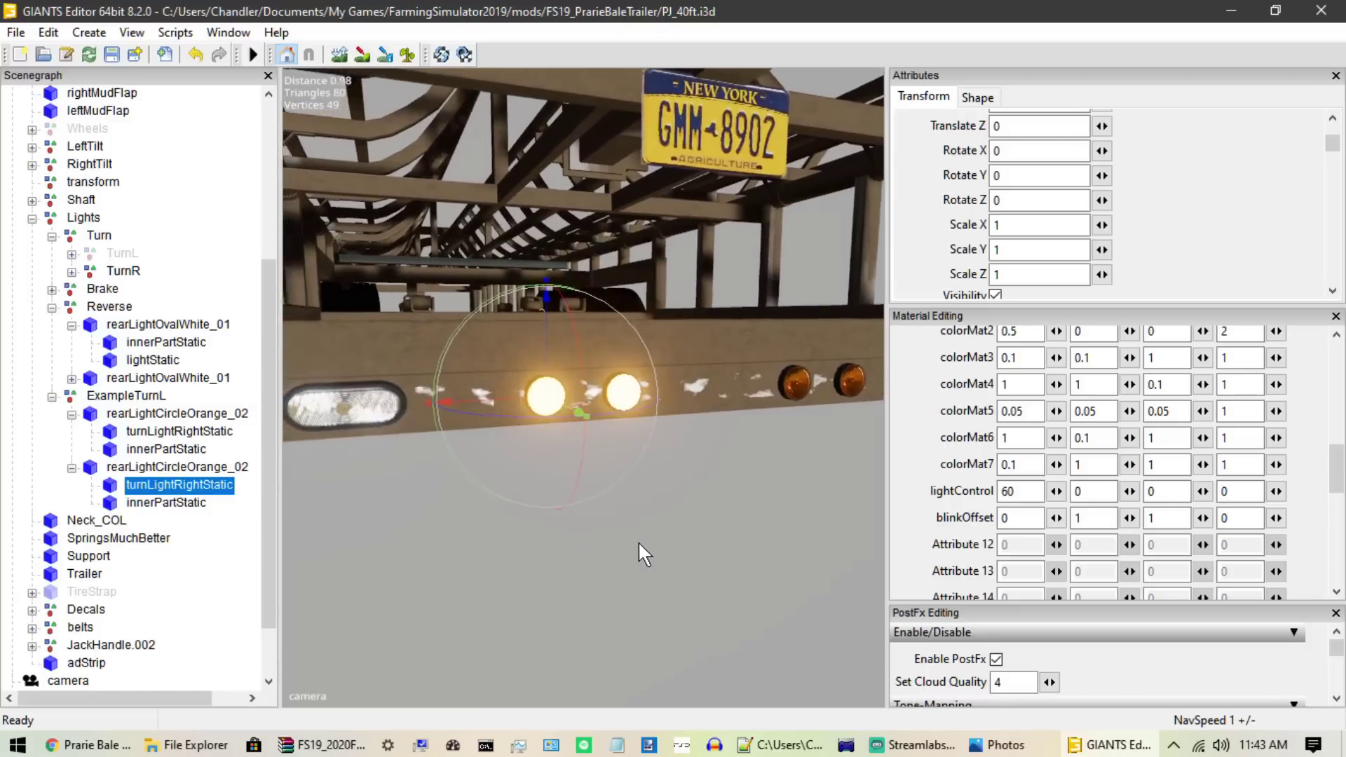
pyautogui.moveTo(642, 541)
pyautogui.mouseDown(button='right')
pyautogui.moveTo(614, 540)
pyautogui.moveTo(626, 540)
pyautogui.mouseUp(button='right')
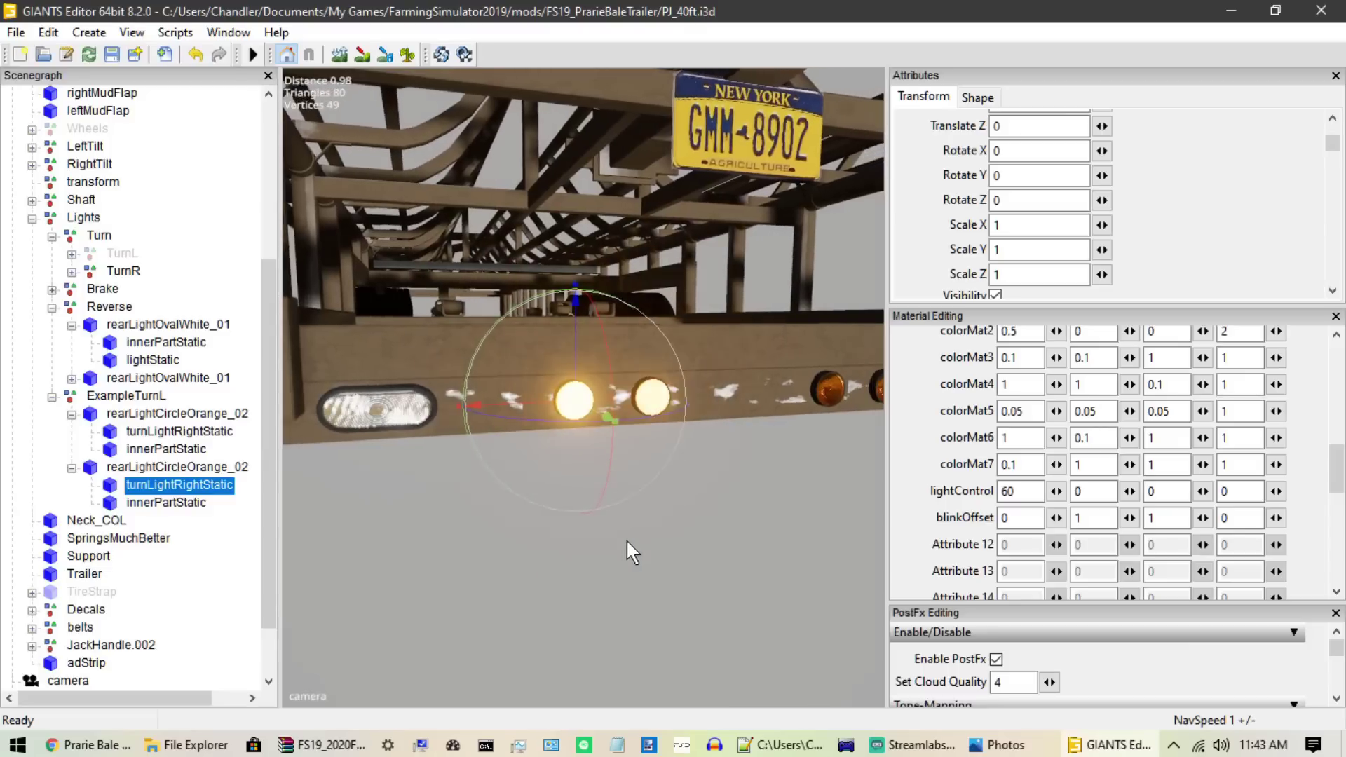
# Step: Delete the ExampleTurnL group with both of its example orange lights
pyautogui.click(140, 467)
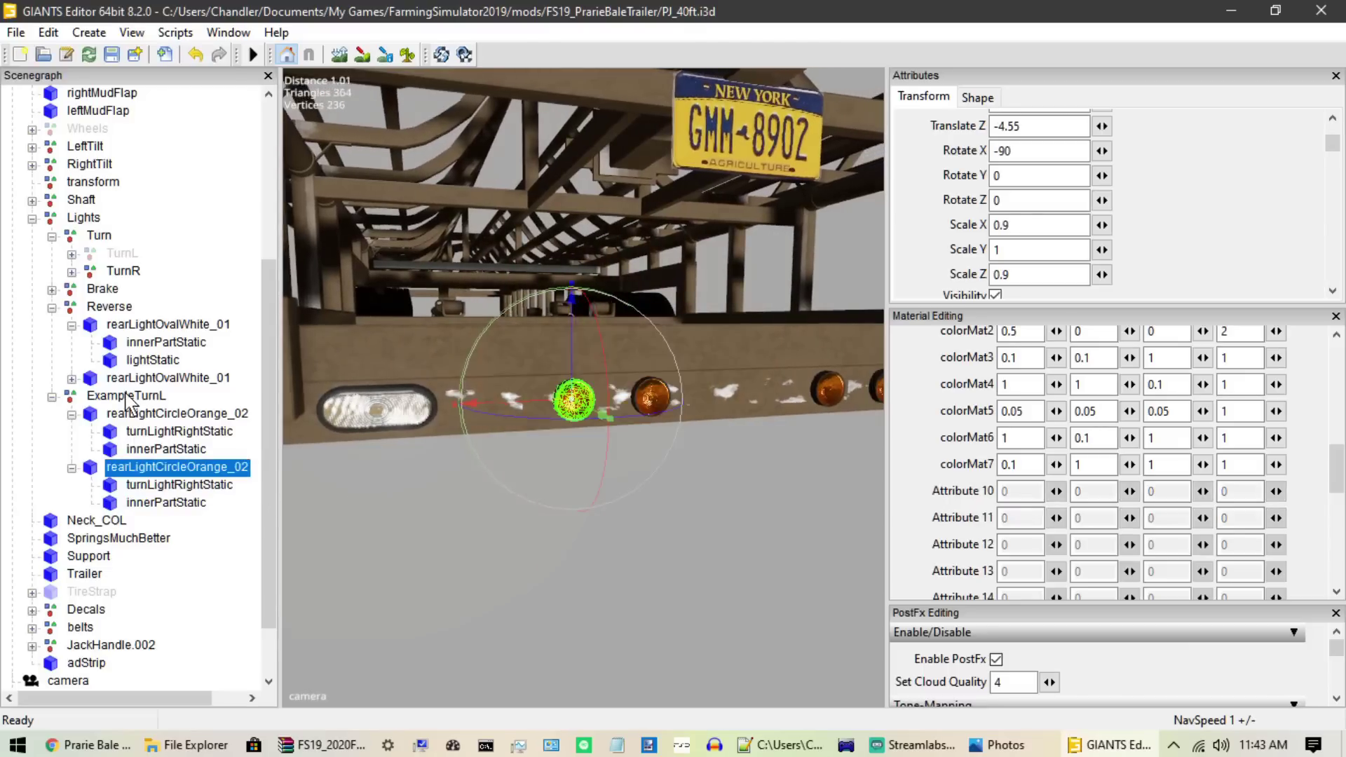
pyautogui.click(135, 398)
pyautogui.press('Delete')
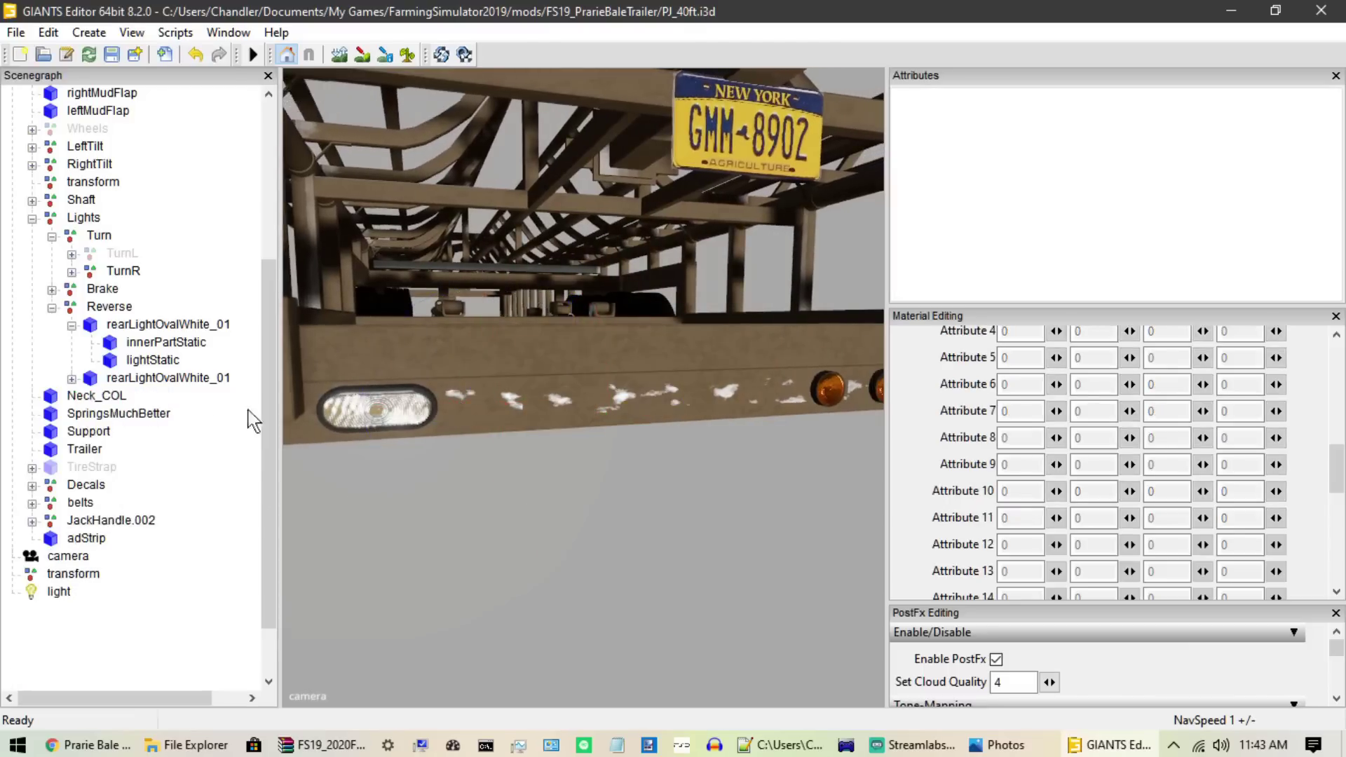
# Step: Make the hidden TurnL light group visible and bring the trailer's whole rear into view
pyautogui.scroll(1, 134, 358)
pyautogui.click(114, 327)
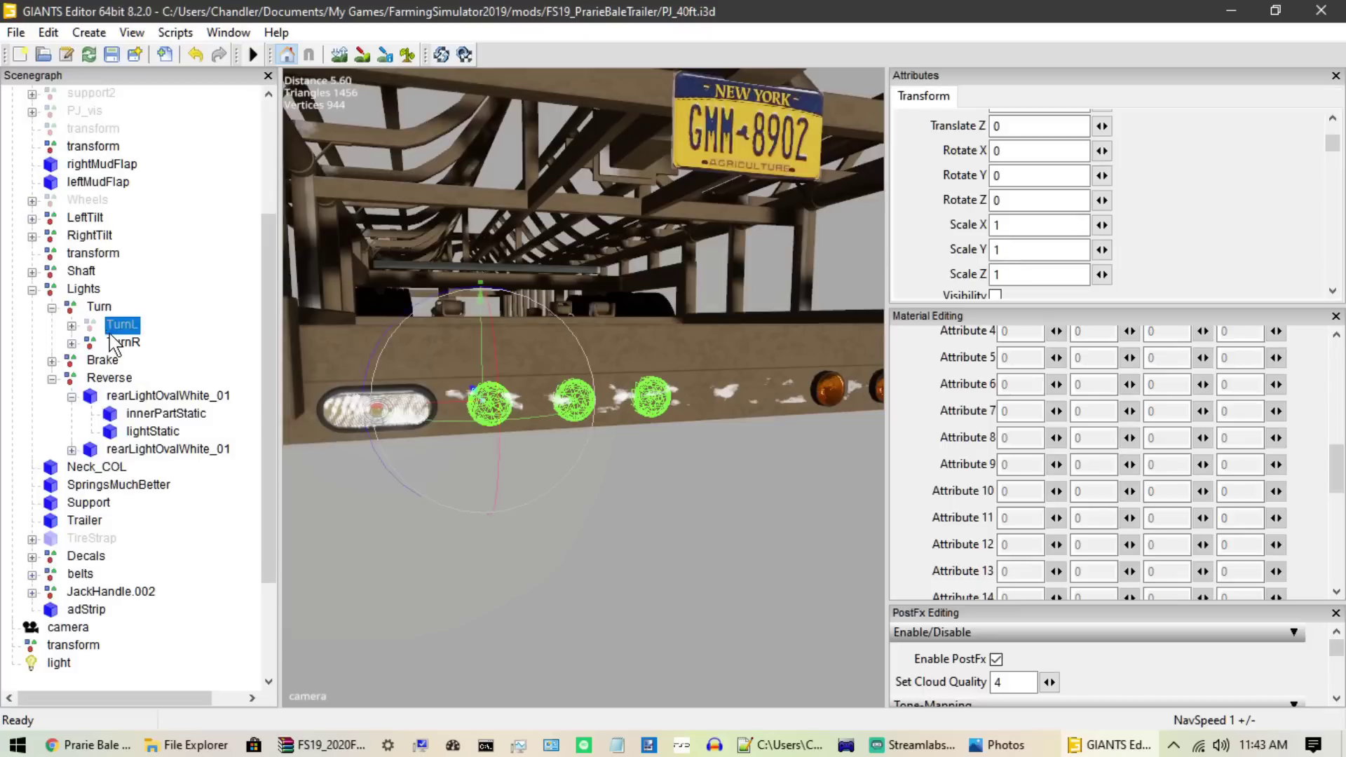
pyautogui.click(363, 375)
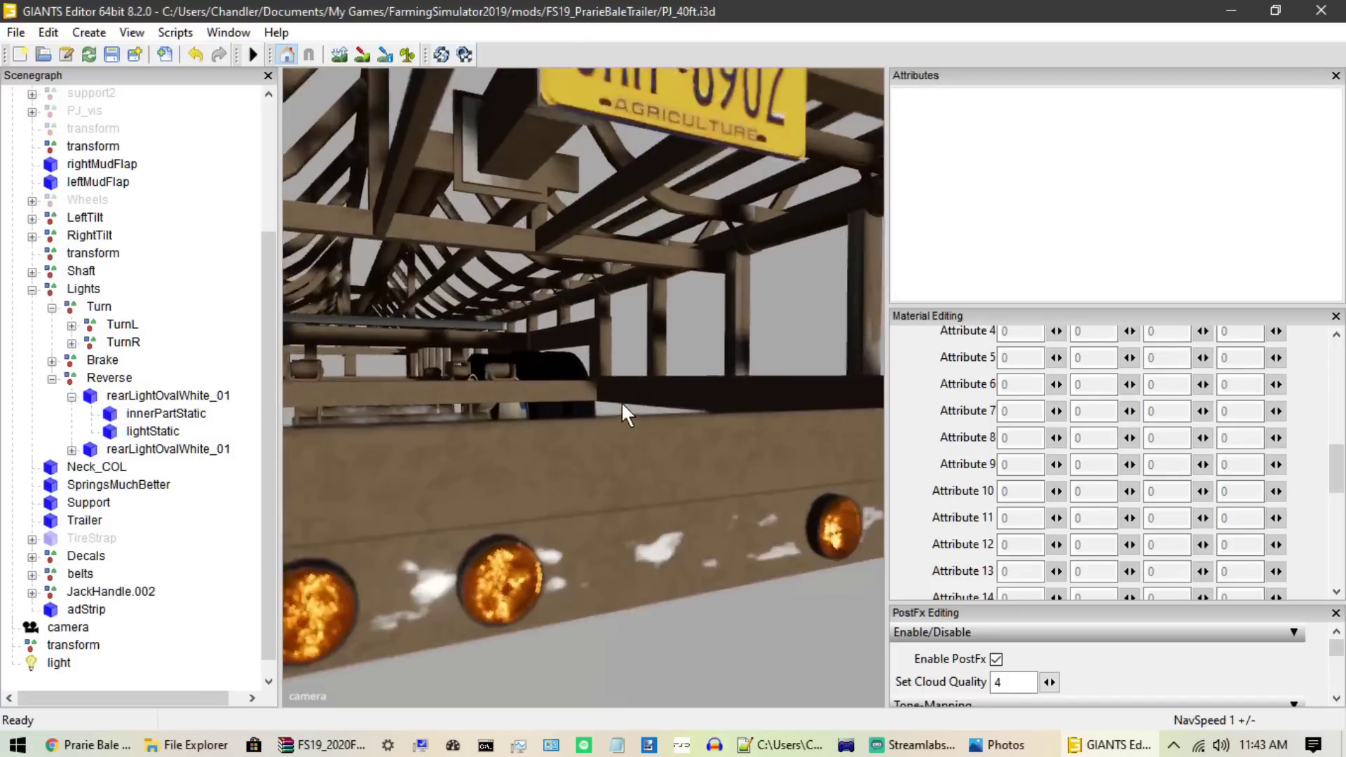
pyautogui.scroll(-5, 616, 431)
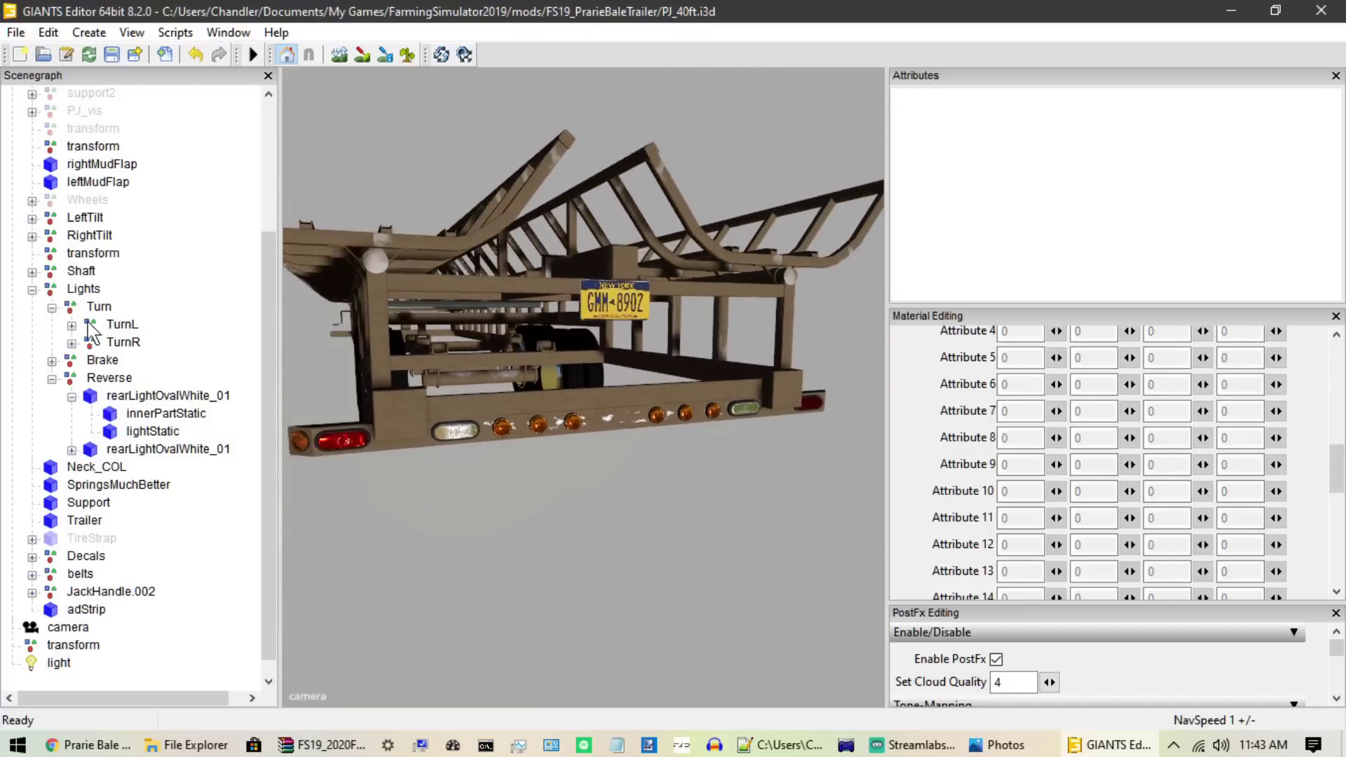
# Step: Set the first lightControl value to 60 on the turnLightRightStatic of TurnL's first orange light
pyautogui.click(71, 325)
pyautogui.click(91, 343)
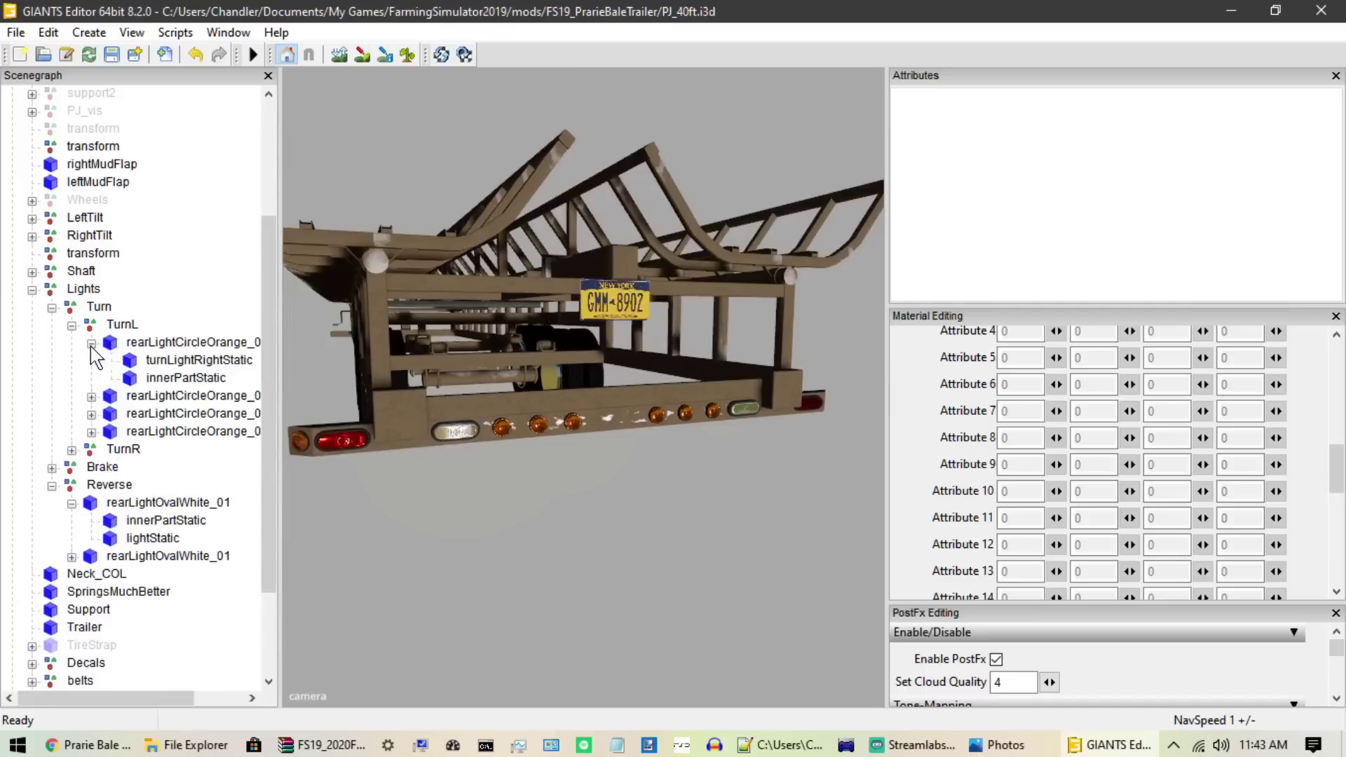
pyautogui.click(183, 377)
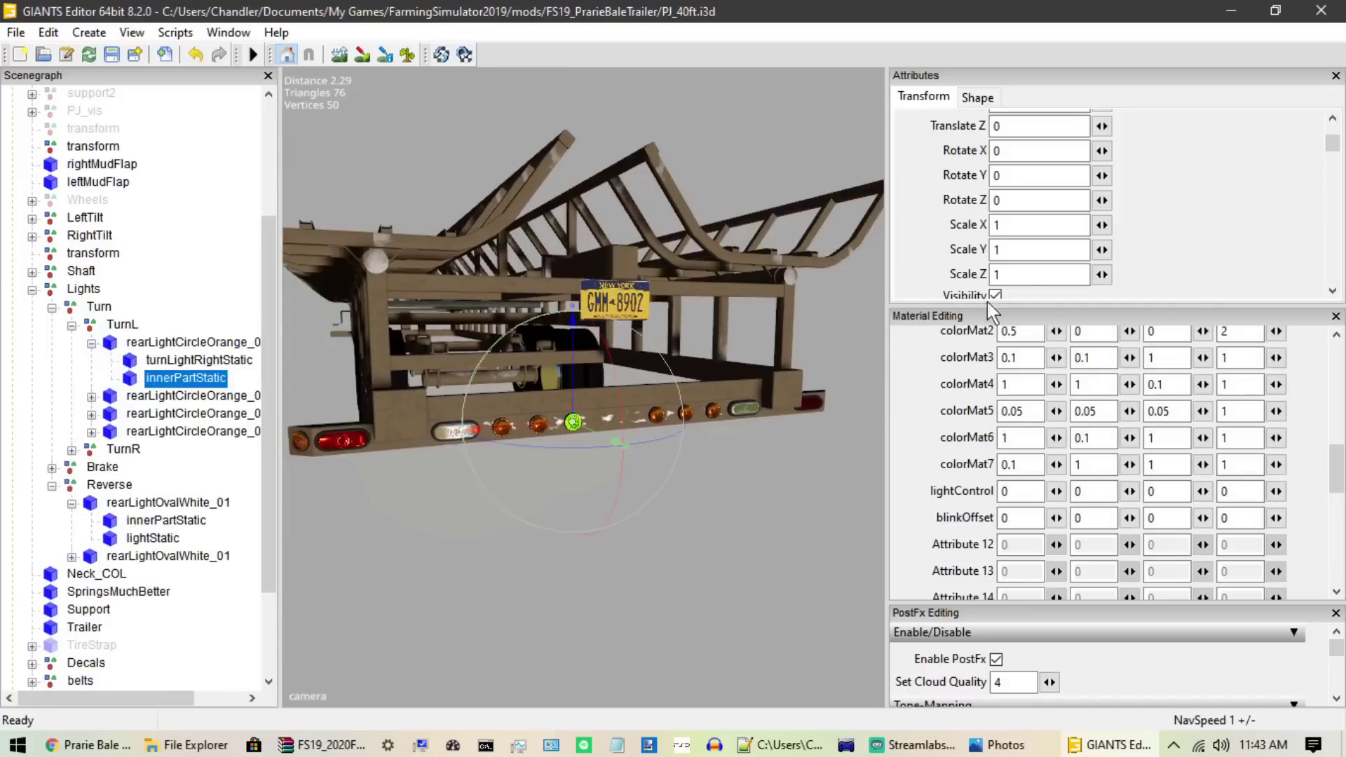
pyautogui.doubleClick(1005, 491)
pyautogui.click(200, 359)
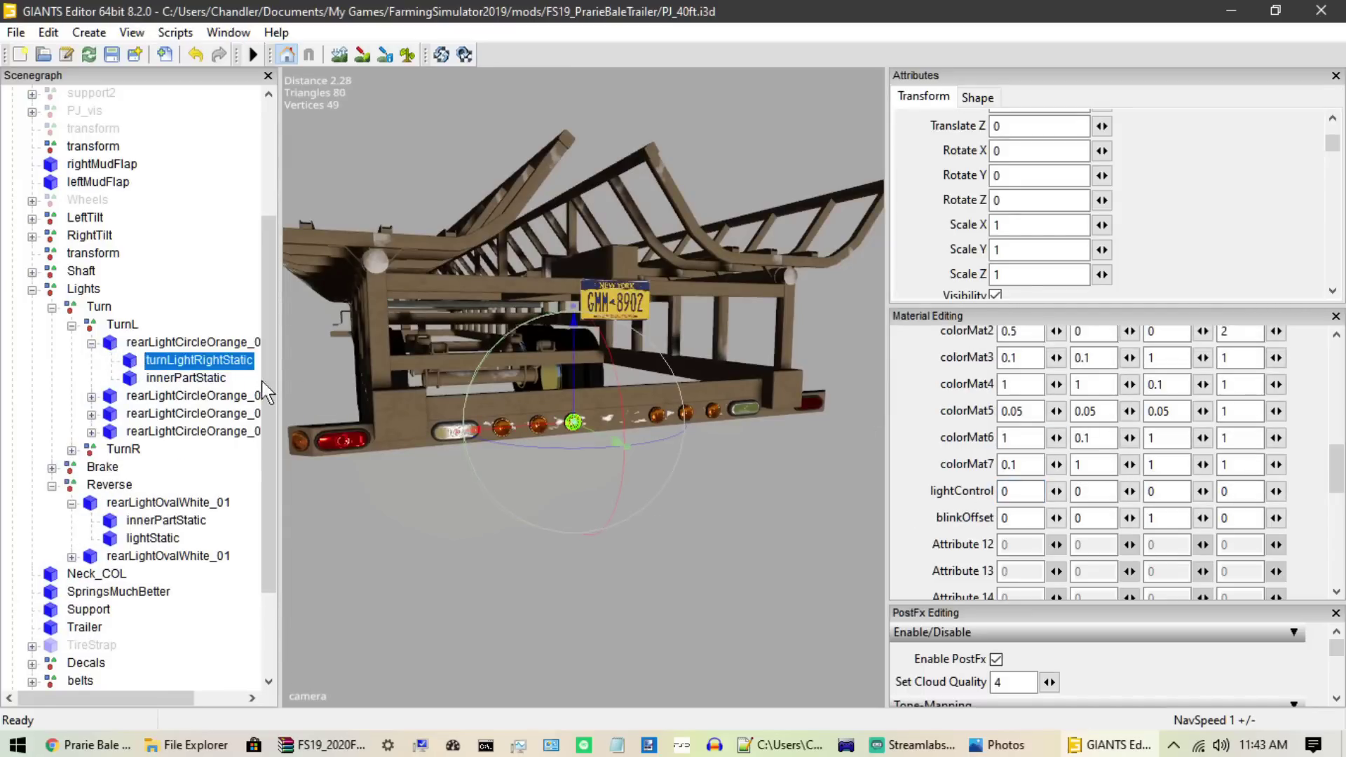
pyautogui.doubleClick(1018, 518)
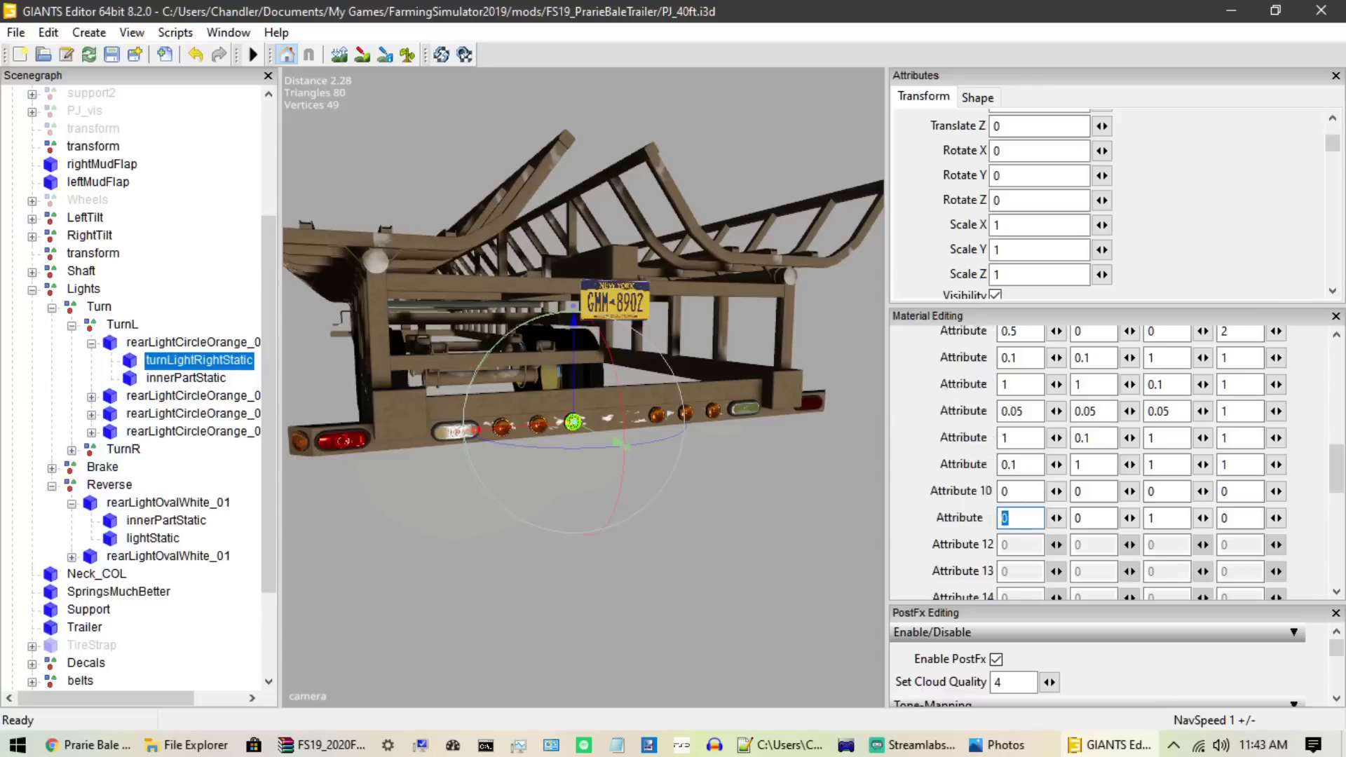
pyautogui.doubleClick(1013, 492)
pyautogui.write('60')
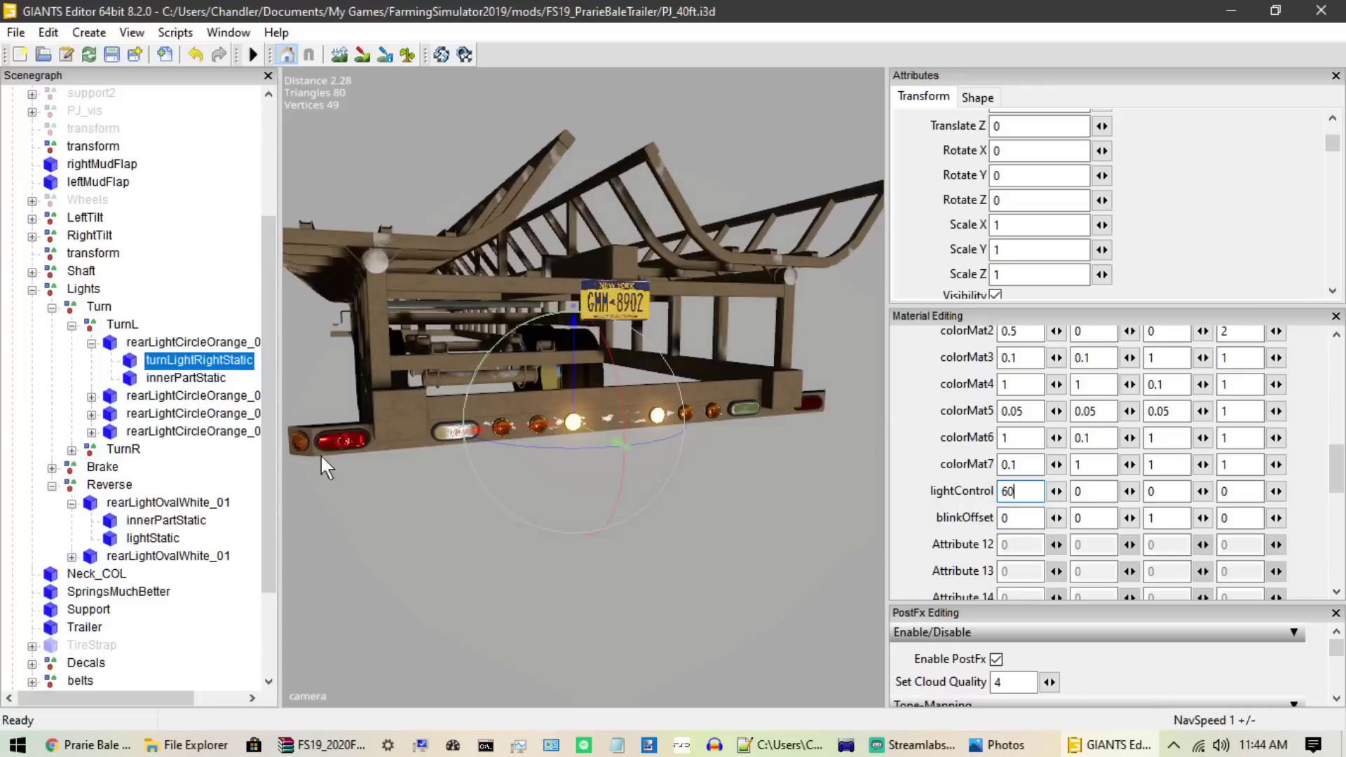
# Step: Set the first lightControl value of the second TurnL light's turnLightRightStatic to 60 and merge it with the existing material
pyautogui.click(91, 397)
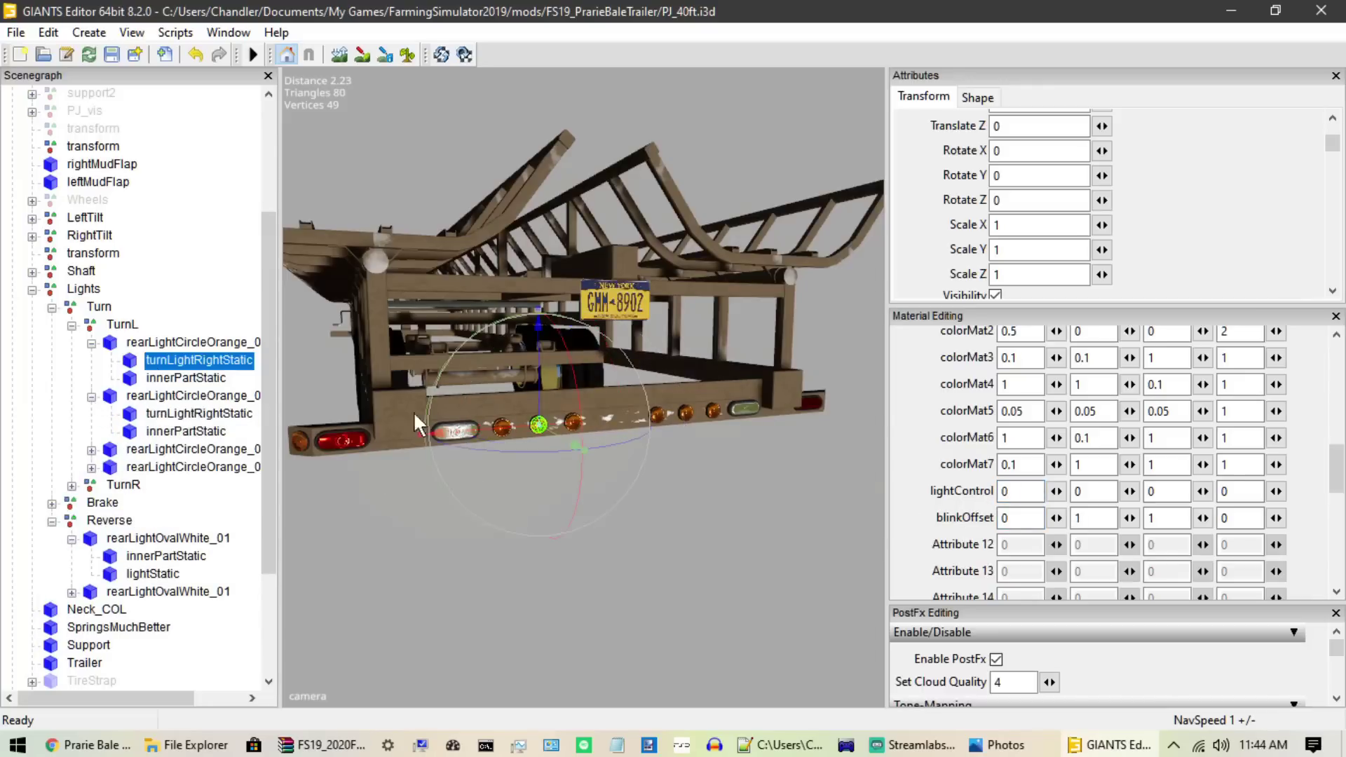
pyautogui.click(193, 415)
pyautogui.doubleClick(1013, 493)
pyautogui.write('60')
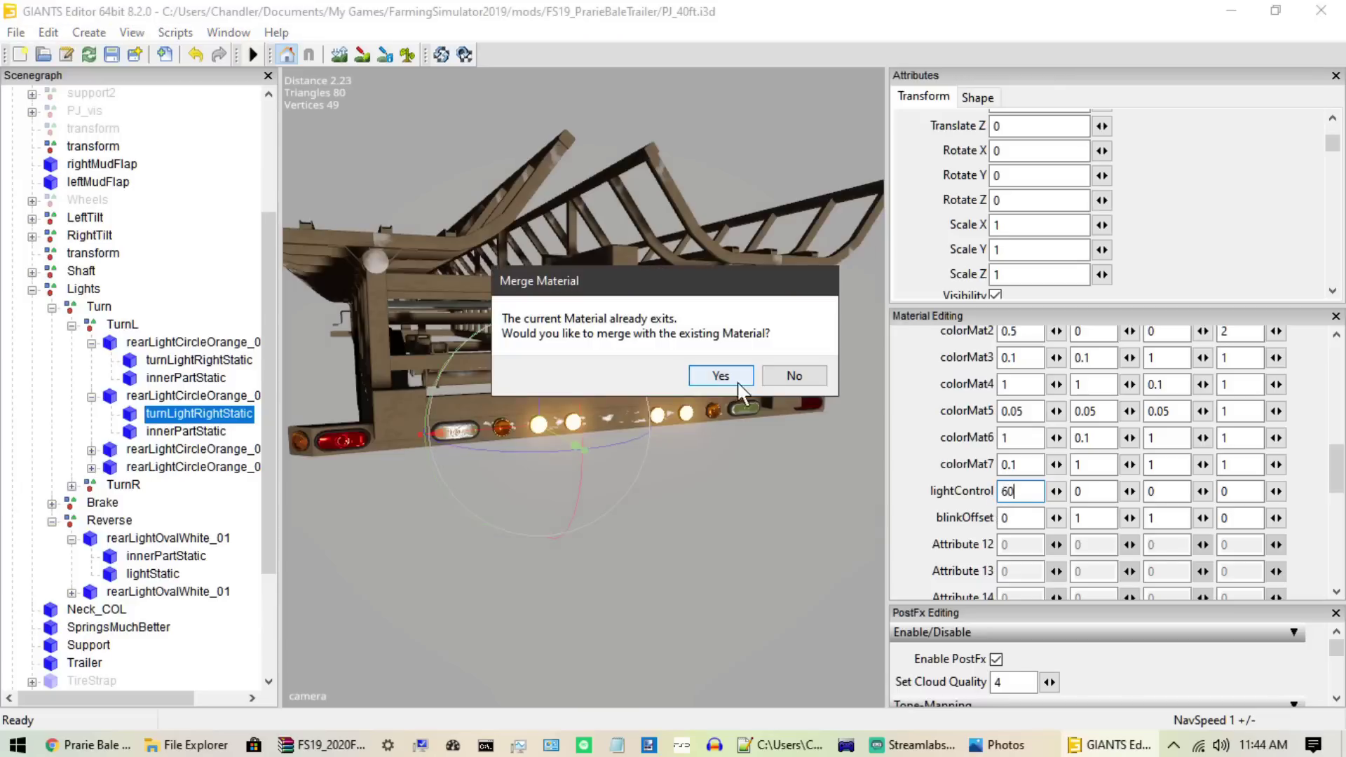
pyautogui.click(738, 384)
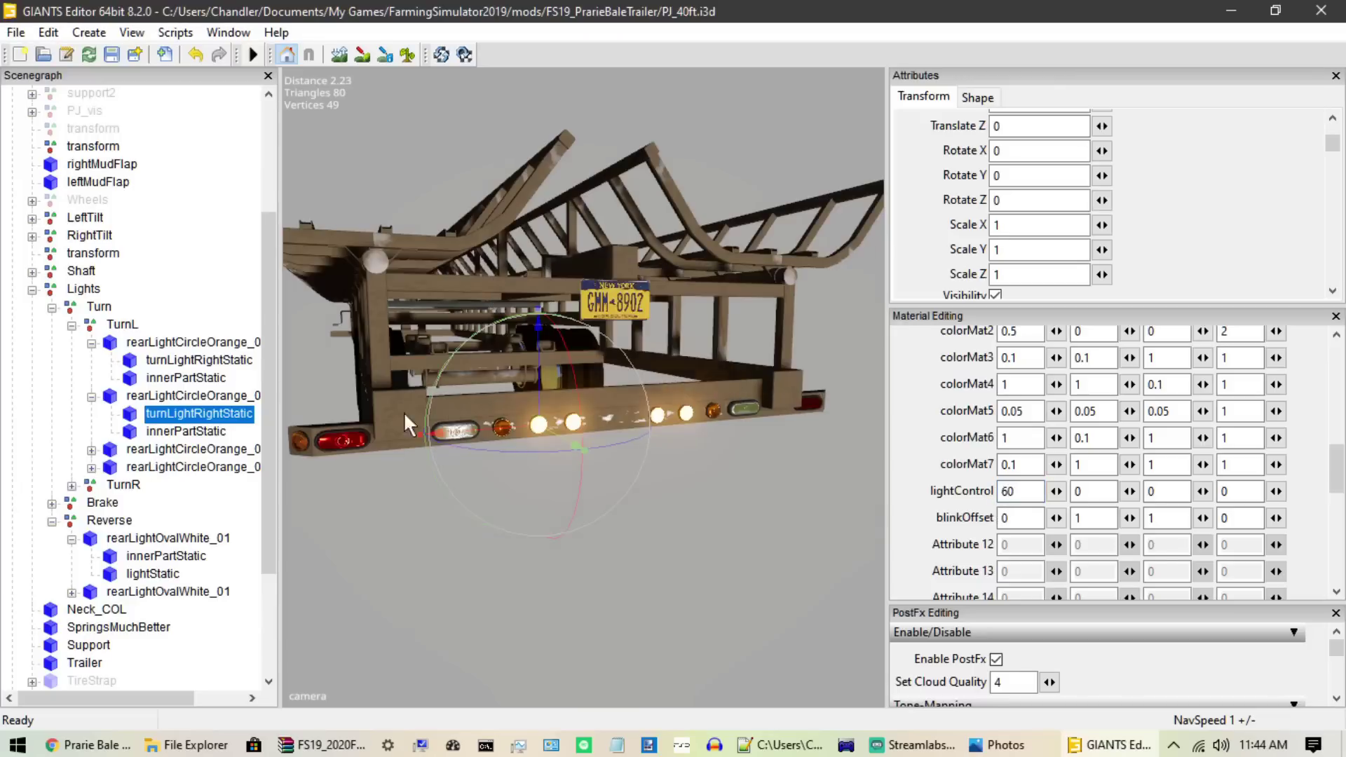
# Step: Set the first lightControl value to 60 on the turnLightRightStatic of TurnL's third orange light
pyautogui.click(91, 450)
pyautogui.click(199, 467)
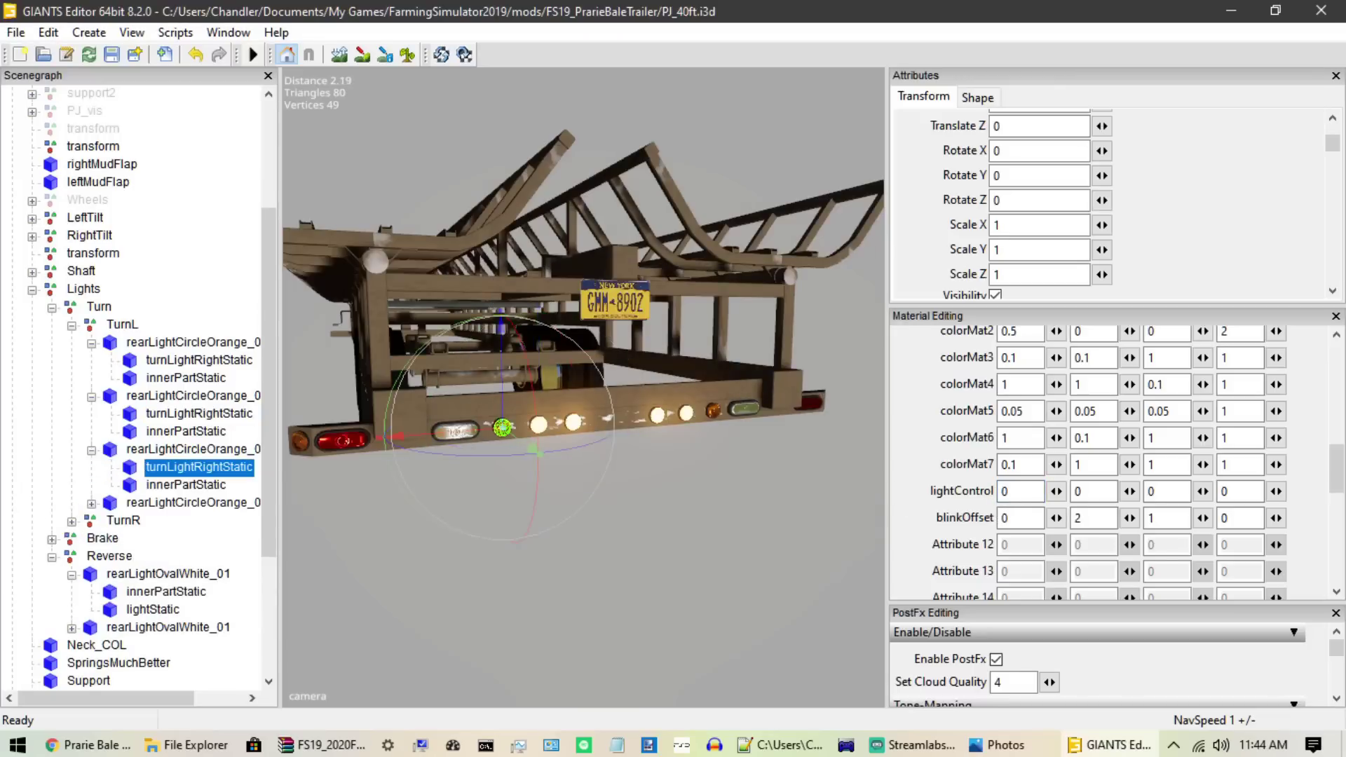
pyautogui.doubleClick(1020, 493)
pyautogui.write('60')
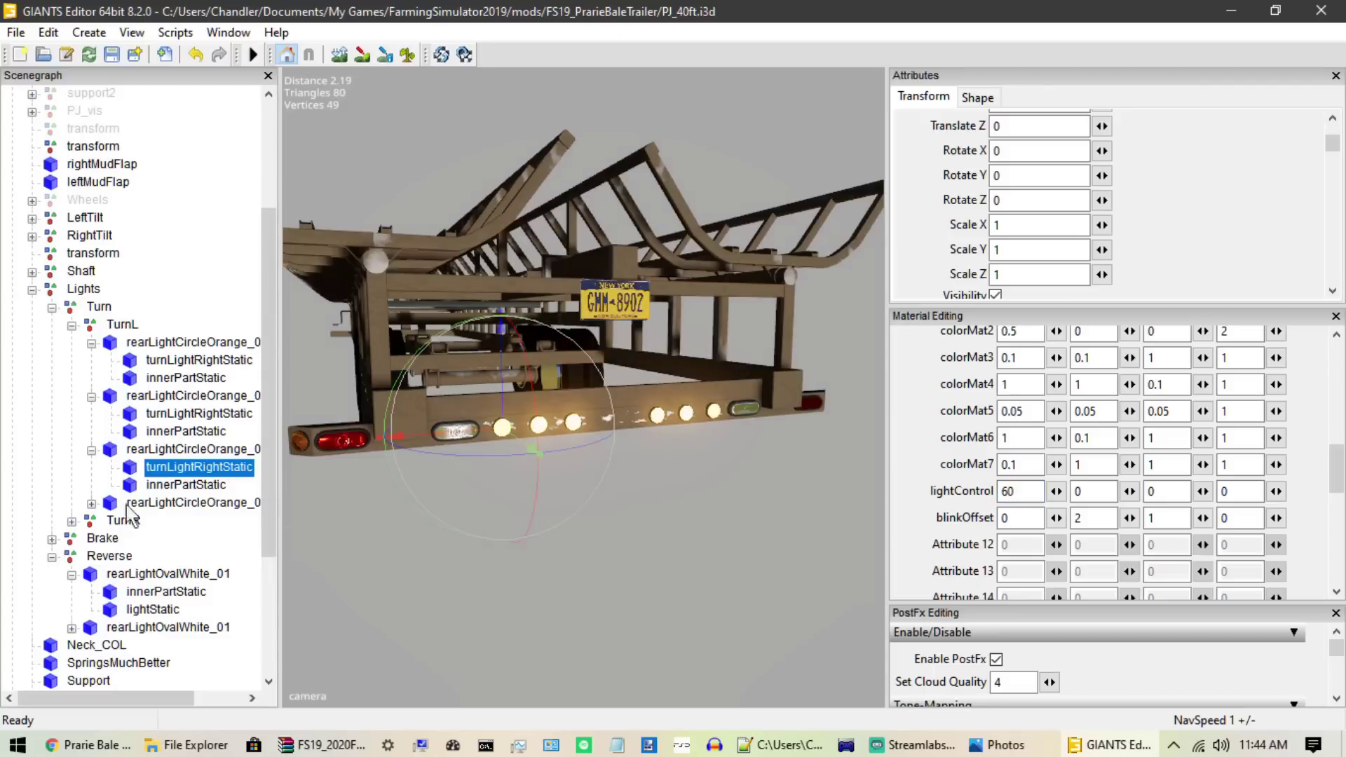
# Step: Set lightControl to 60 on the fourth TurnL light's turnLightRightStatic and watch the blinking sequence across the trailer's rear
pyautogui.click(92, 504)
pyautogui.click(199, 520)
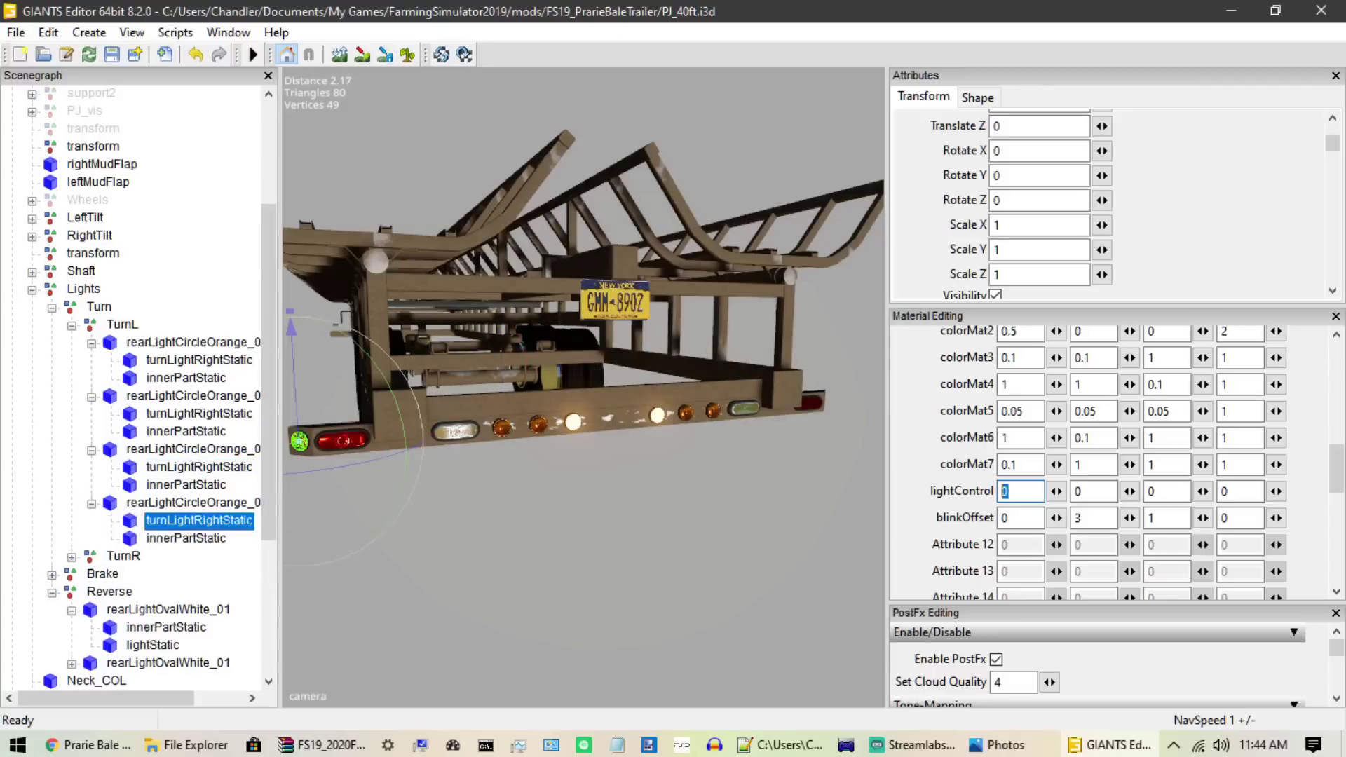
pyautogui.click(546, 514)
pyautogui.moveTo(539, 499)
pyautogui.mouseDown(button='middle')
pyautogui.moveTo(498, 491)
pyautogui.moveTo(526, 485)
pyautogui.mouseUp(button='middle')
pyautogui.moveTo(395, 474); pyautogui.dragTo(408, 476, button='middle')
pyautogui.moveTo(405, 474)
pyautogui.keyDown('alt'); pyautogui.mouseDown()
pyautogui.moveTo(393, 465)
pyautogui.moveTo(415, 468)
pyautogui.moveTo(411, 490)
pyautogui.mouseUp(); pyautogui.keyUp('alt')
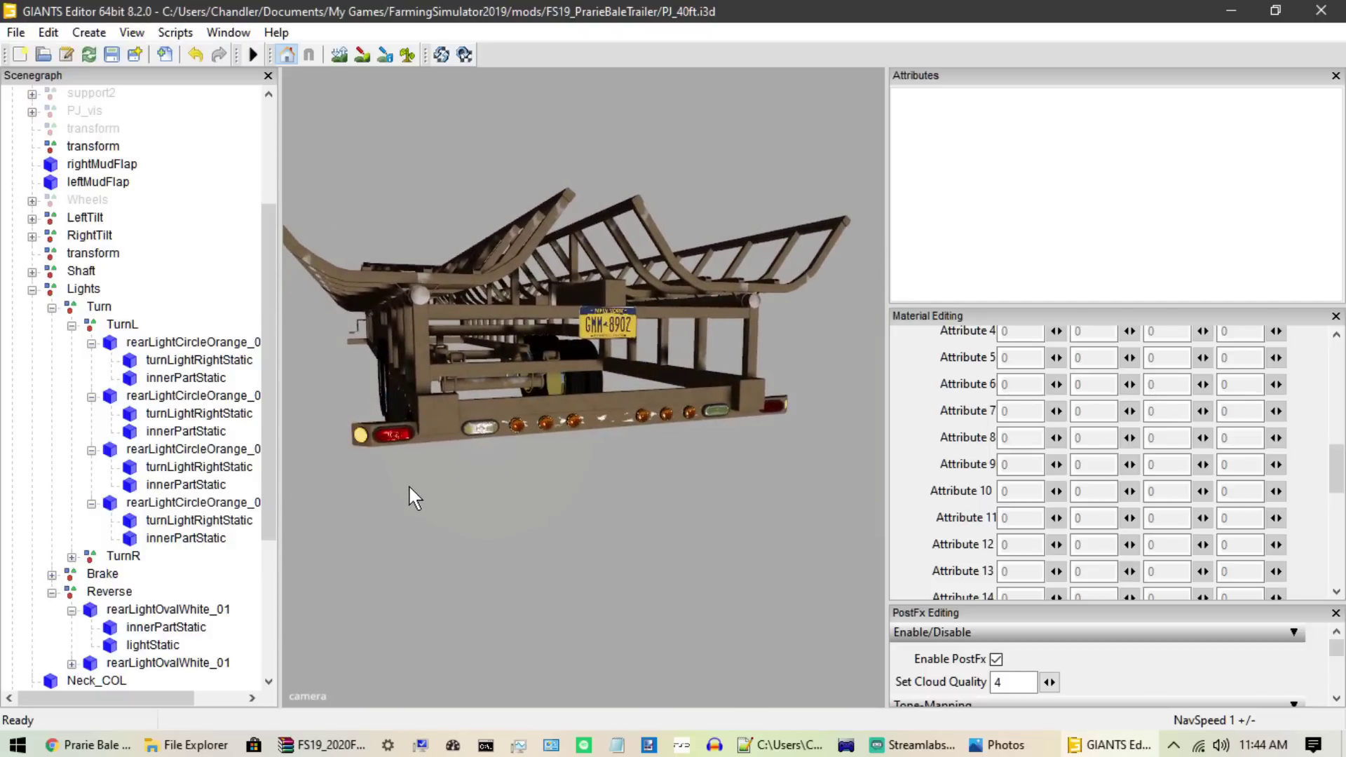
pyautogui.keyDown('alt'); pyautogui.moveTo(540, 465); pyautogui.dragTo(619, 466); pyautogui.keyUp('alt')
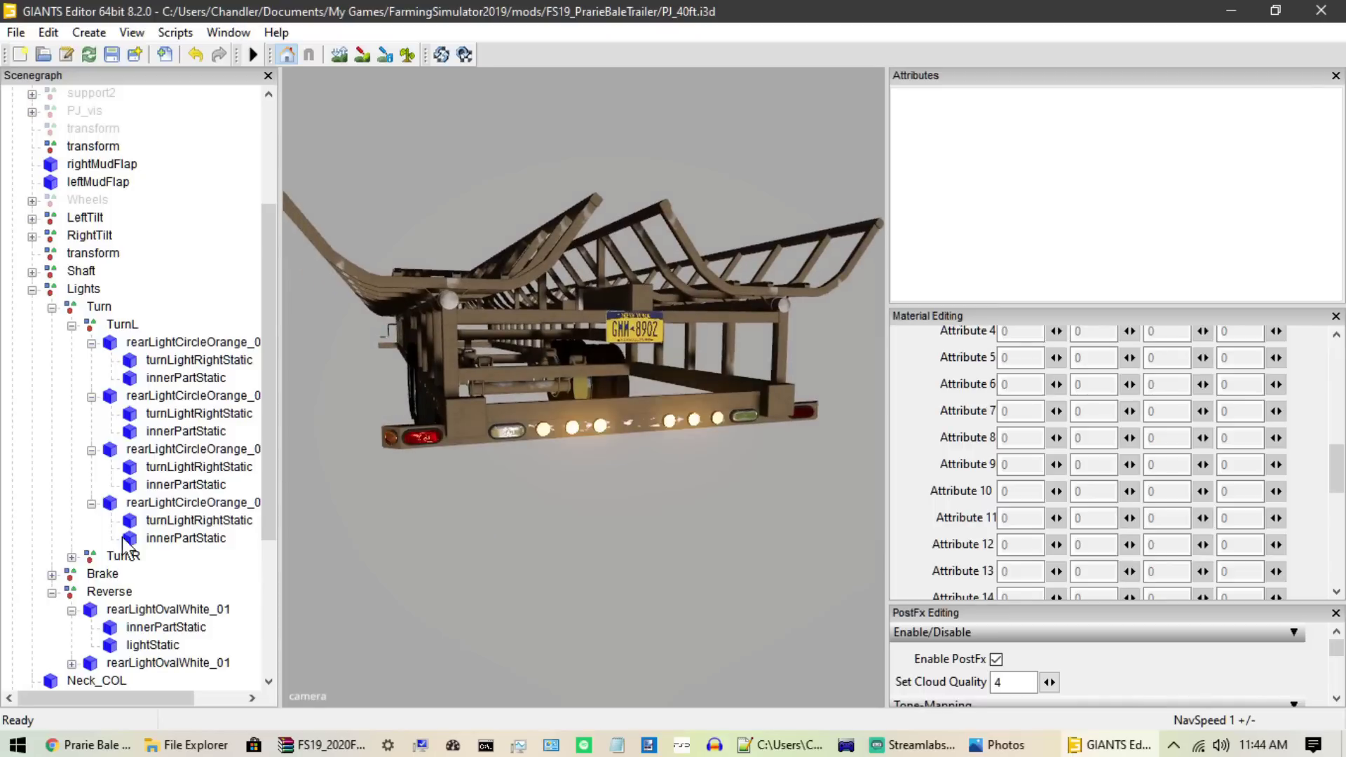
# Step: Reset the first lightControl value to 0 on the turnLightRightStatic parts of the TurnL lights
pyautogui.click(160, 521)
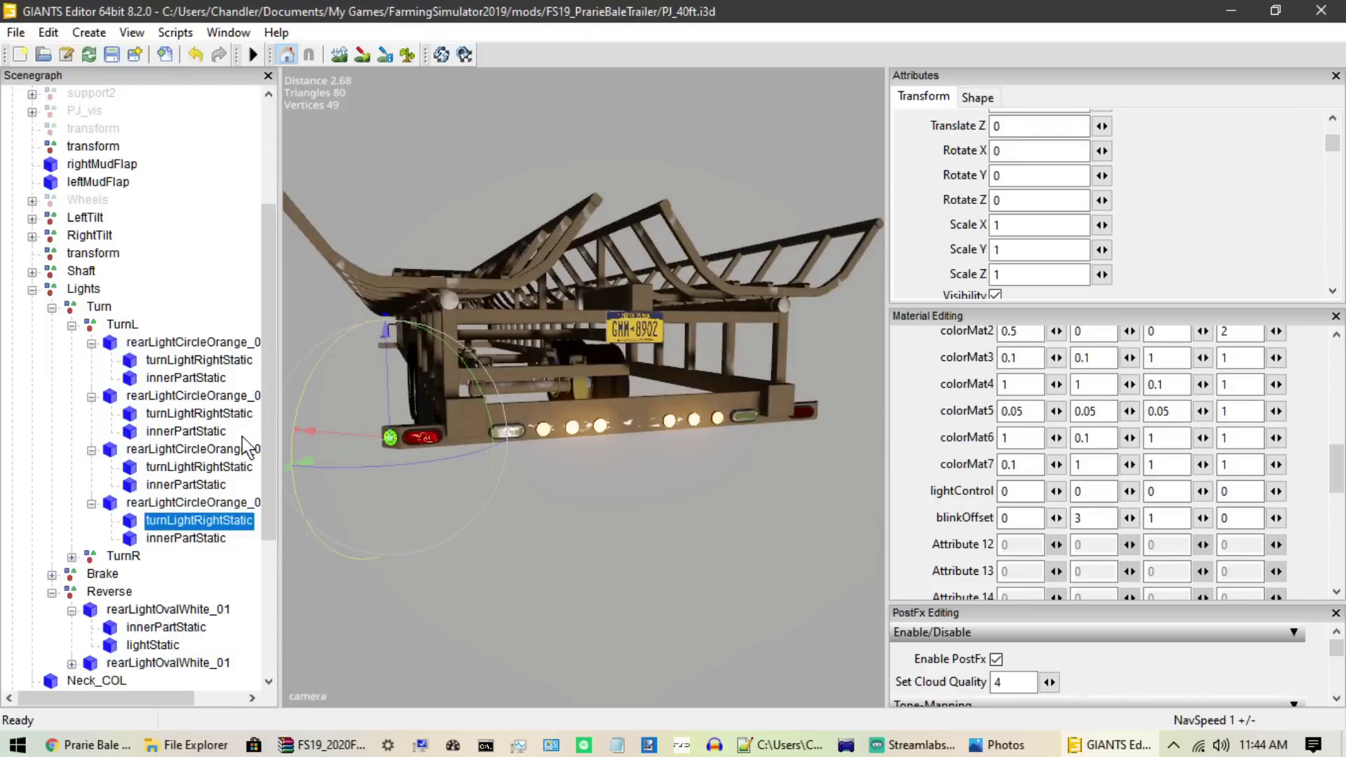
pyautogui.click(184, 467)
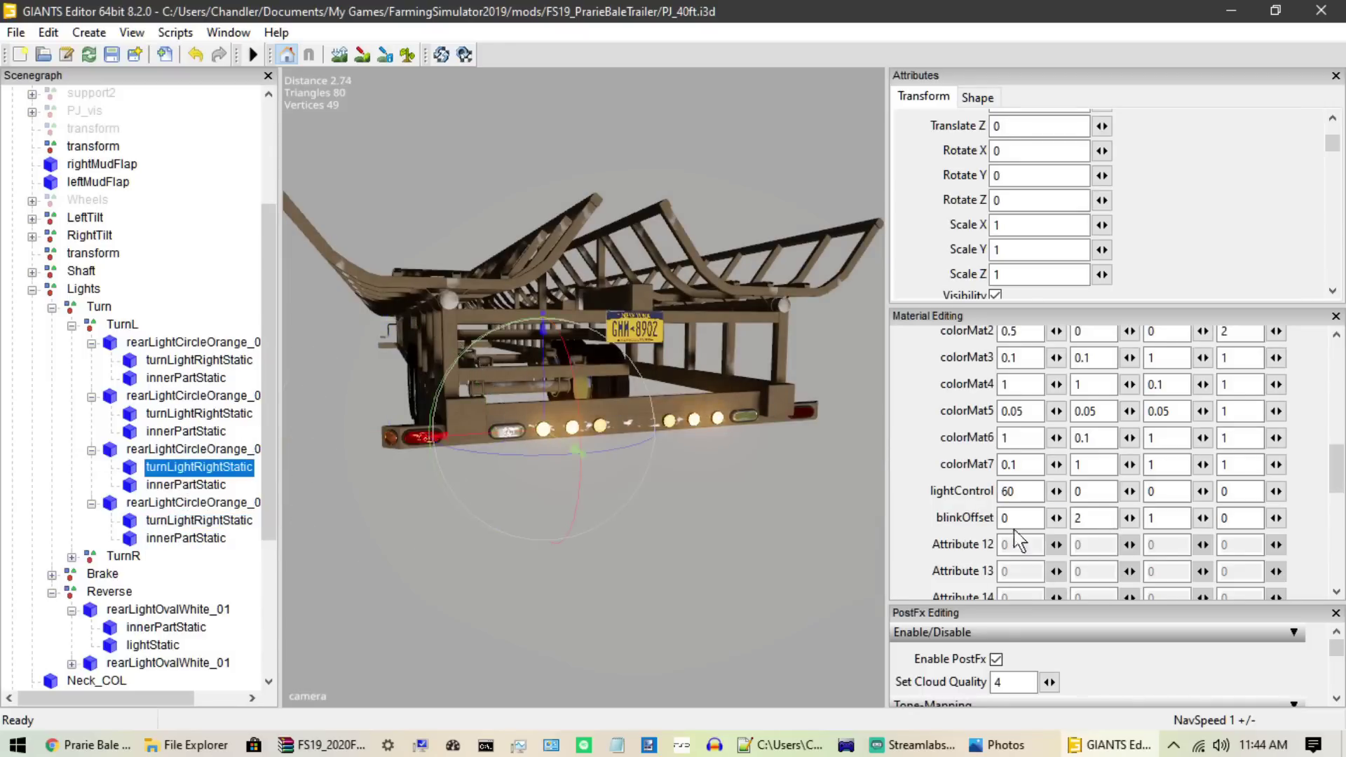
pyautogui.doubleClick(1020, 491)
pyautogui.write('0')
pyautogui.press('Return')
pyautogui.click(180, 414)
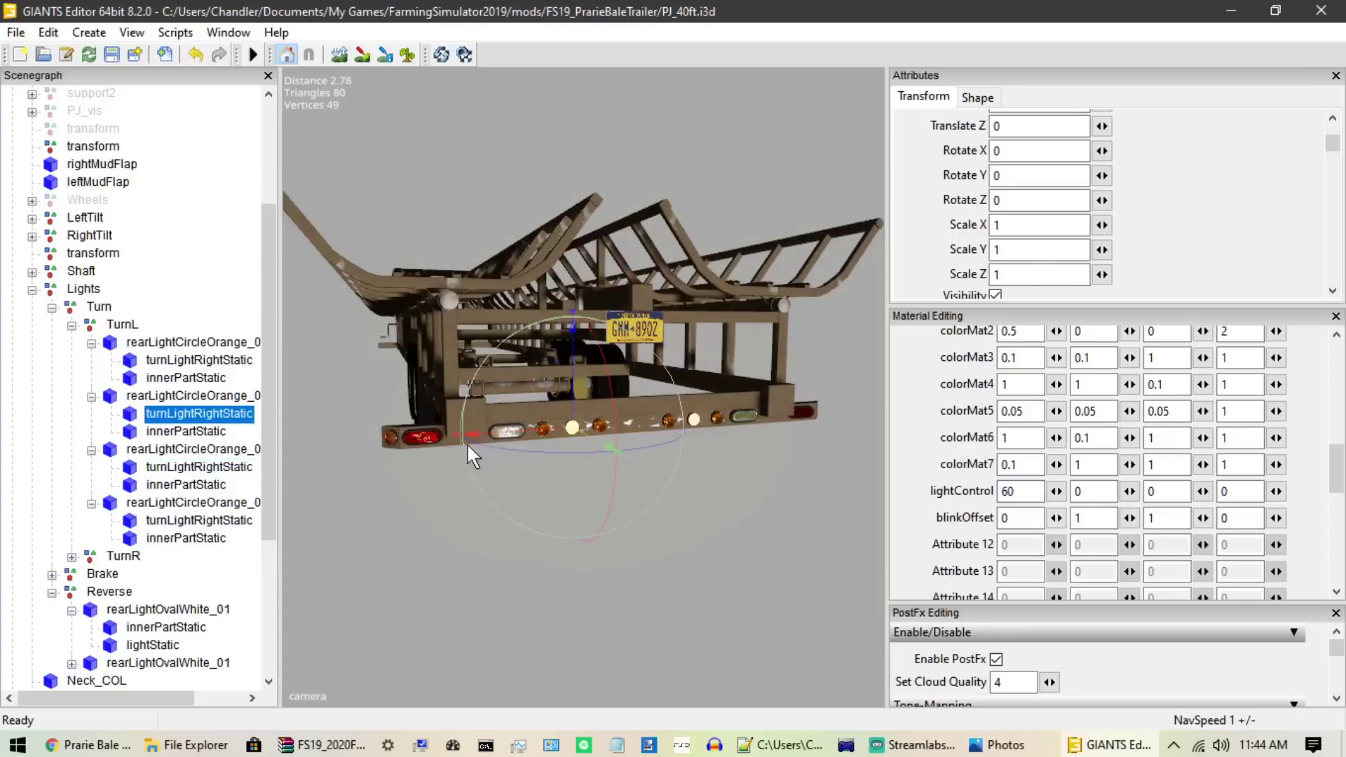
pyautogui.doubleClick(1020, 491)
pyautogui.press('BackSpace')
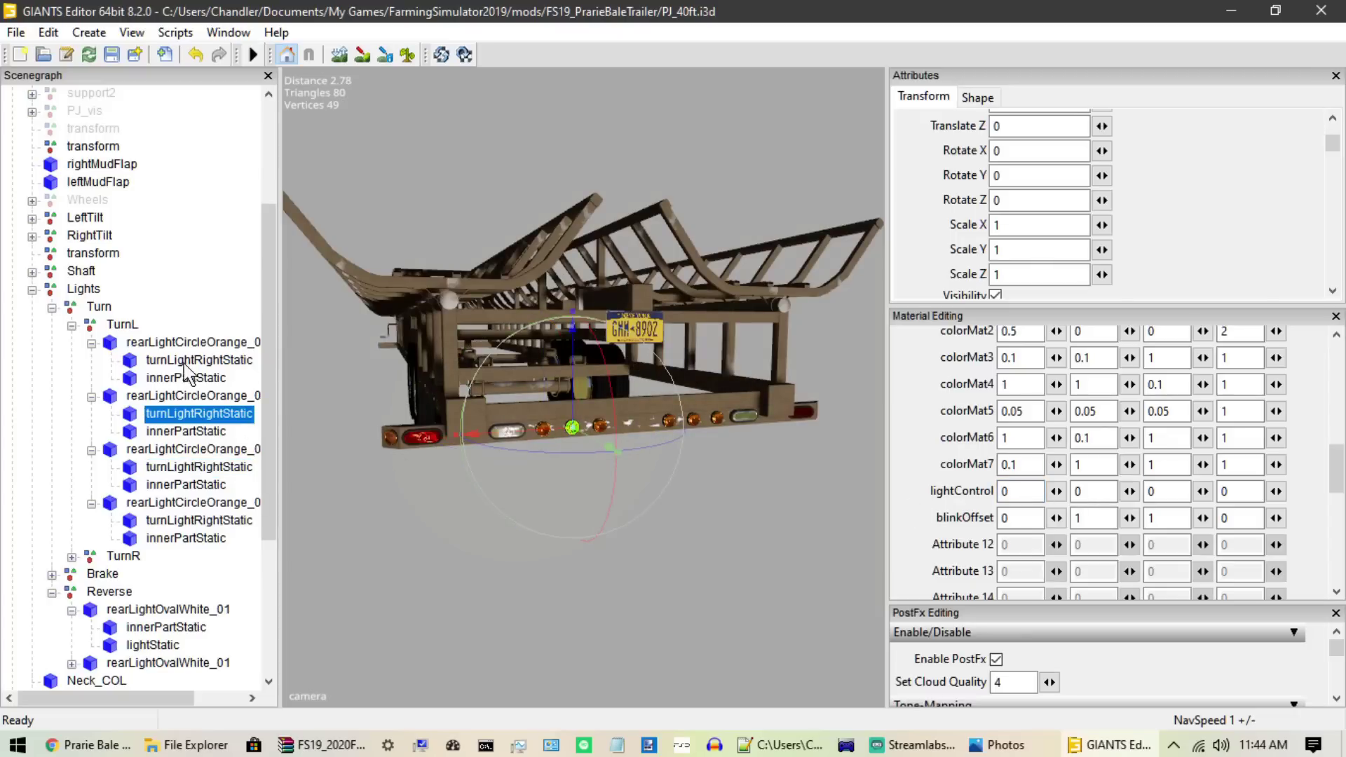
pyautogui.click(193, 361)
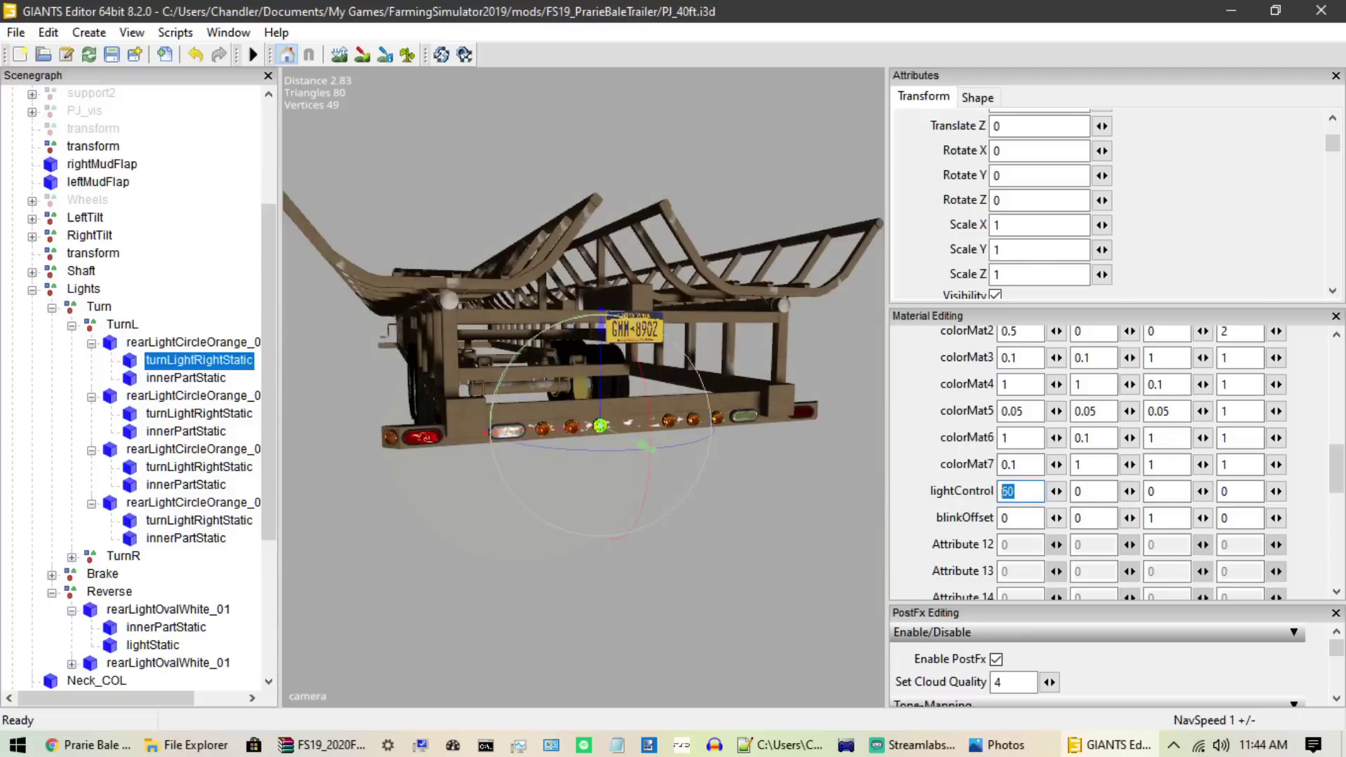
pyautogui.click(462, 412)
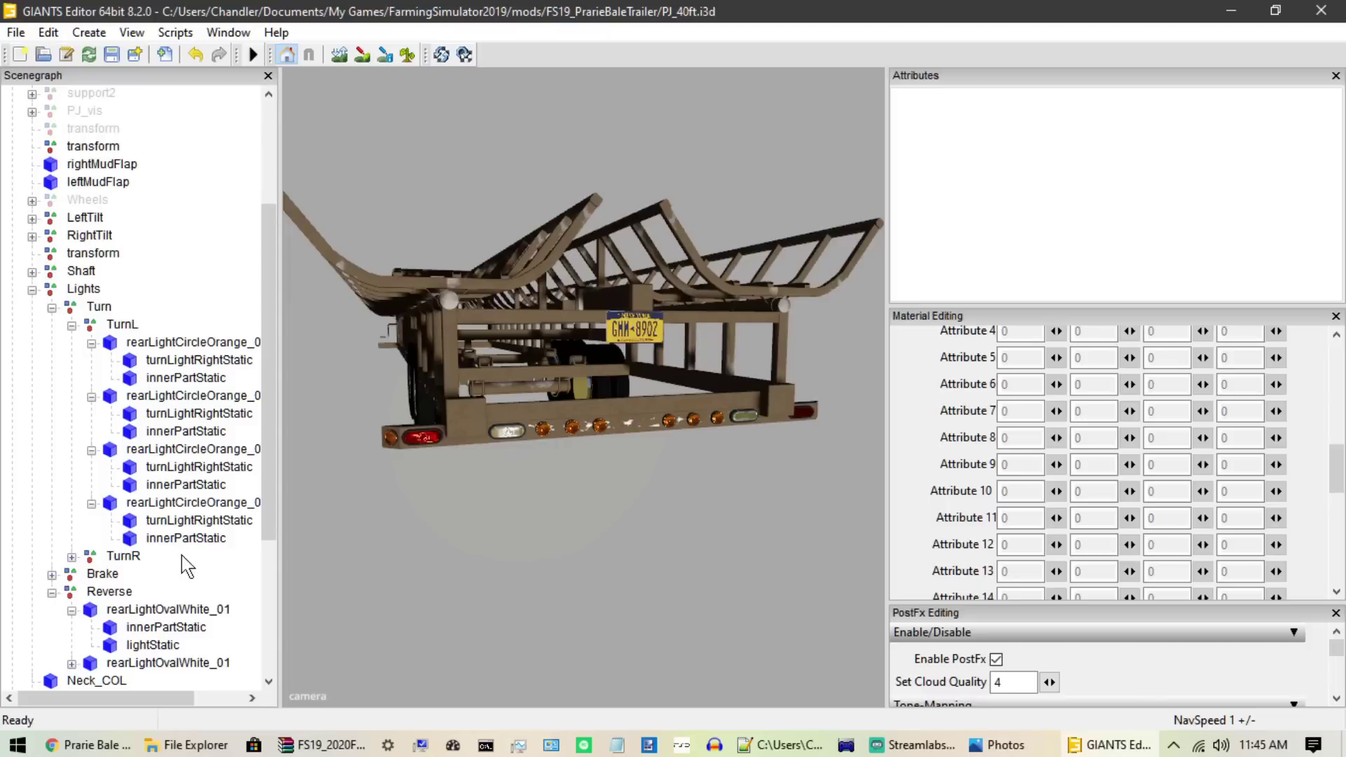
# Step: Switch to Notepad++ and examine the turnLights section of FSeriesGas.xml, including its turnLightLeft and turnLightRight shaderNode entries
pyautogui.click(780, 746)
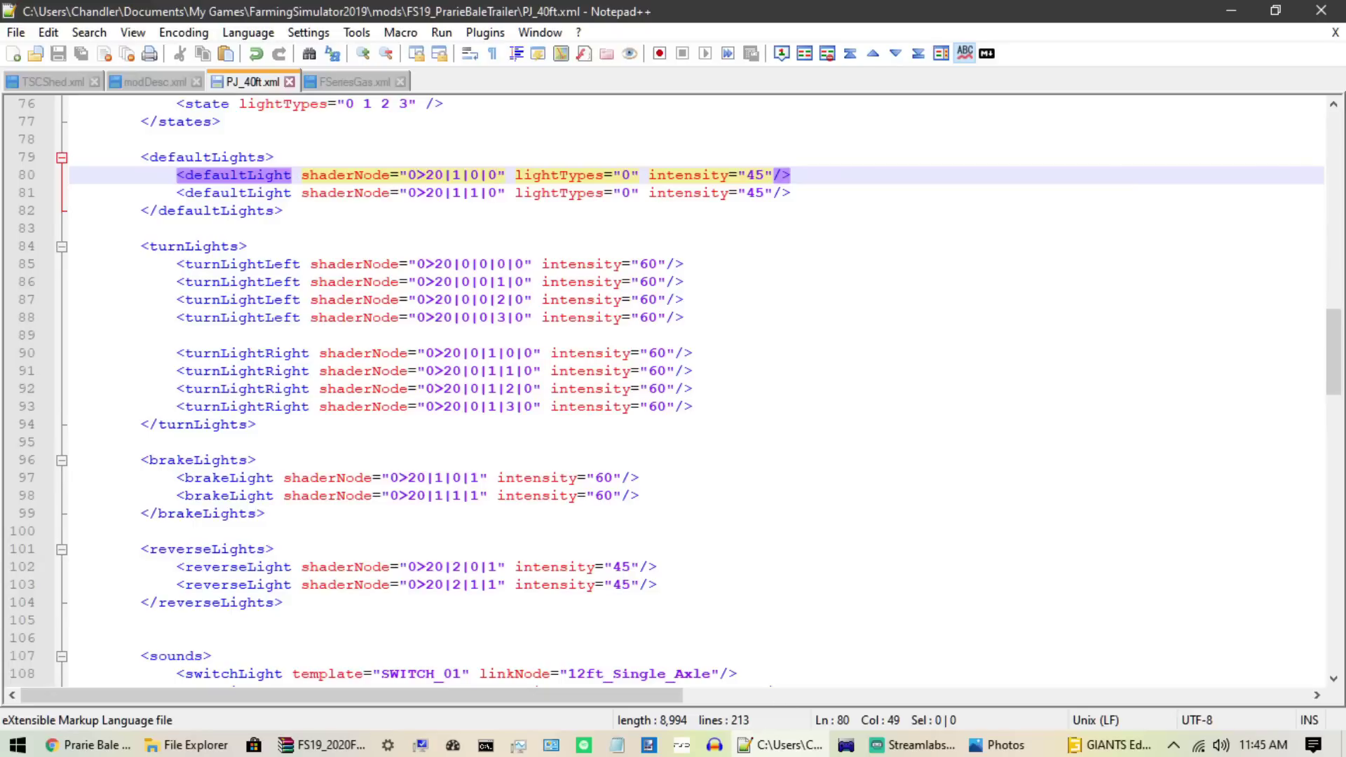
pyautogui.scroll(1, 666, 393)
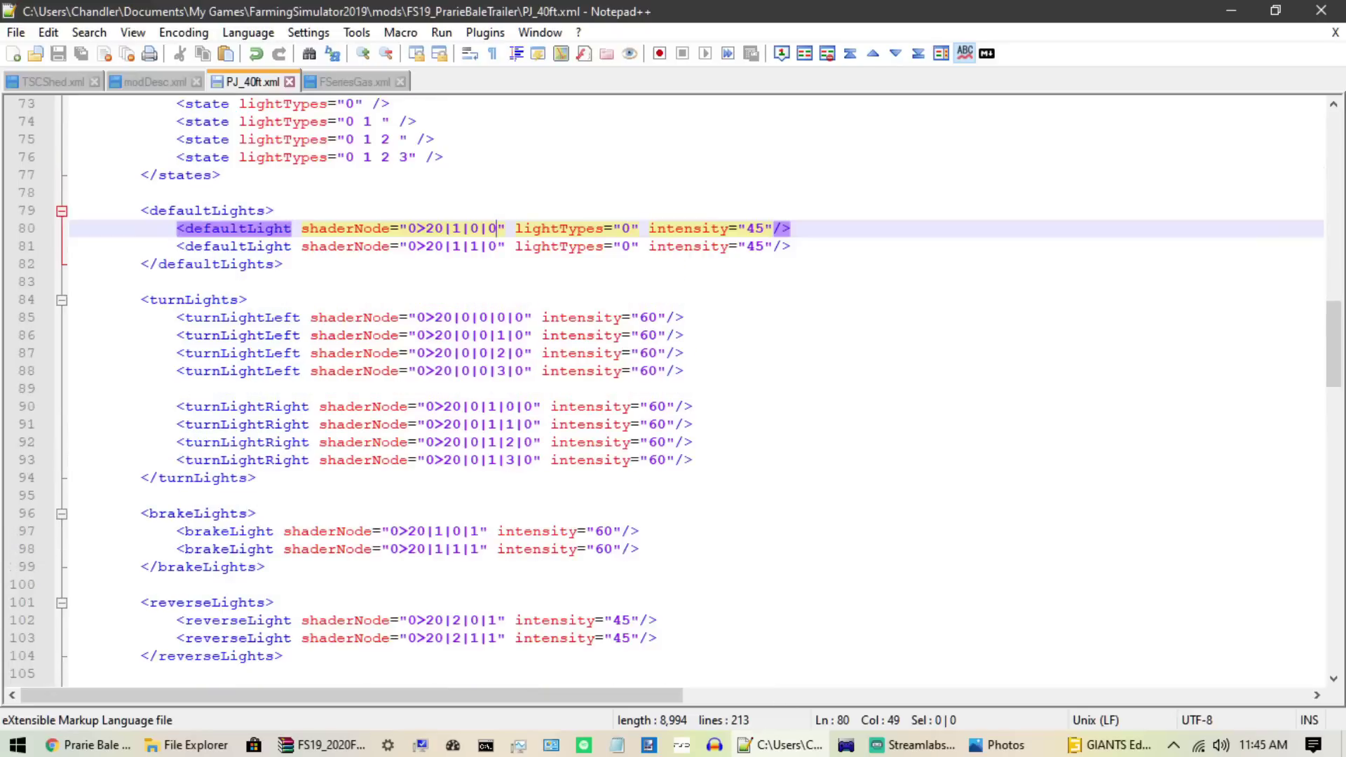
pyautogui.click(348, 82)
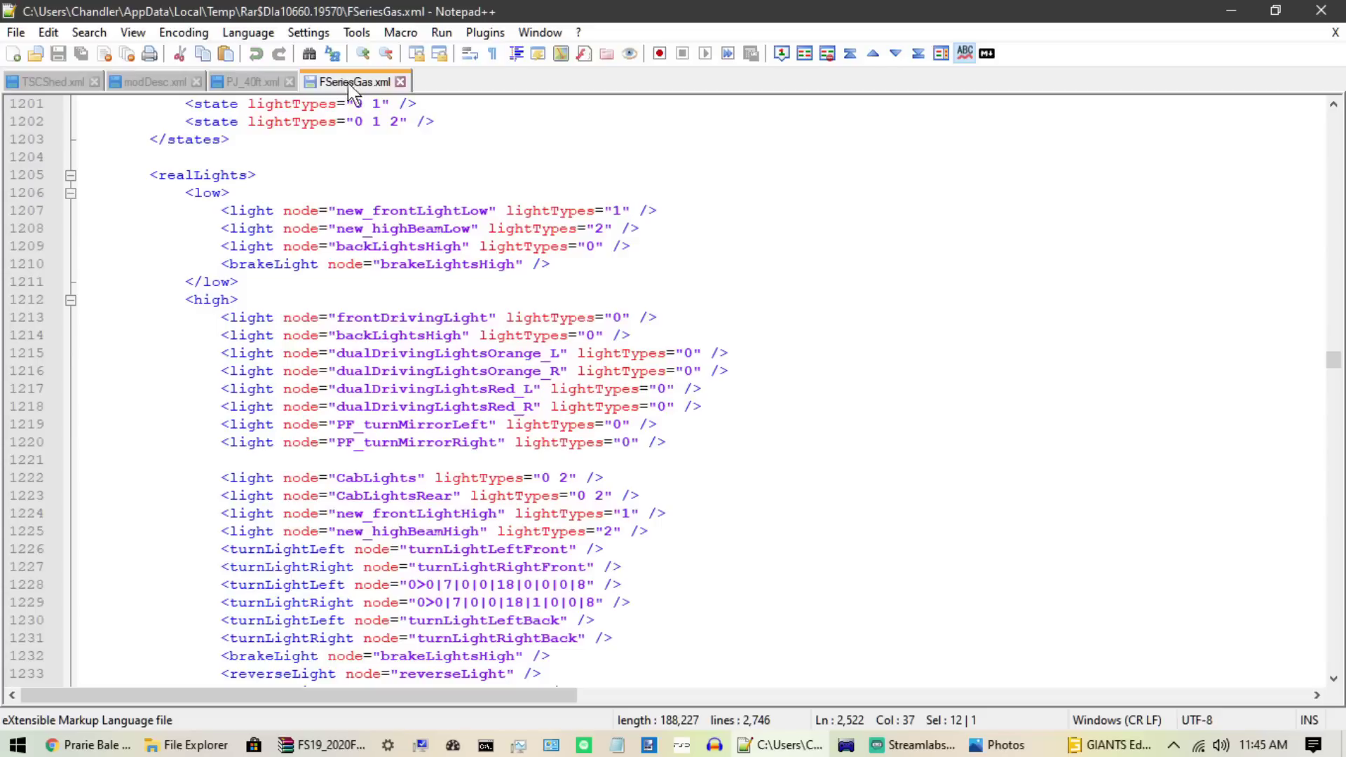
pyautogui.scroll(-20, 673, 389)
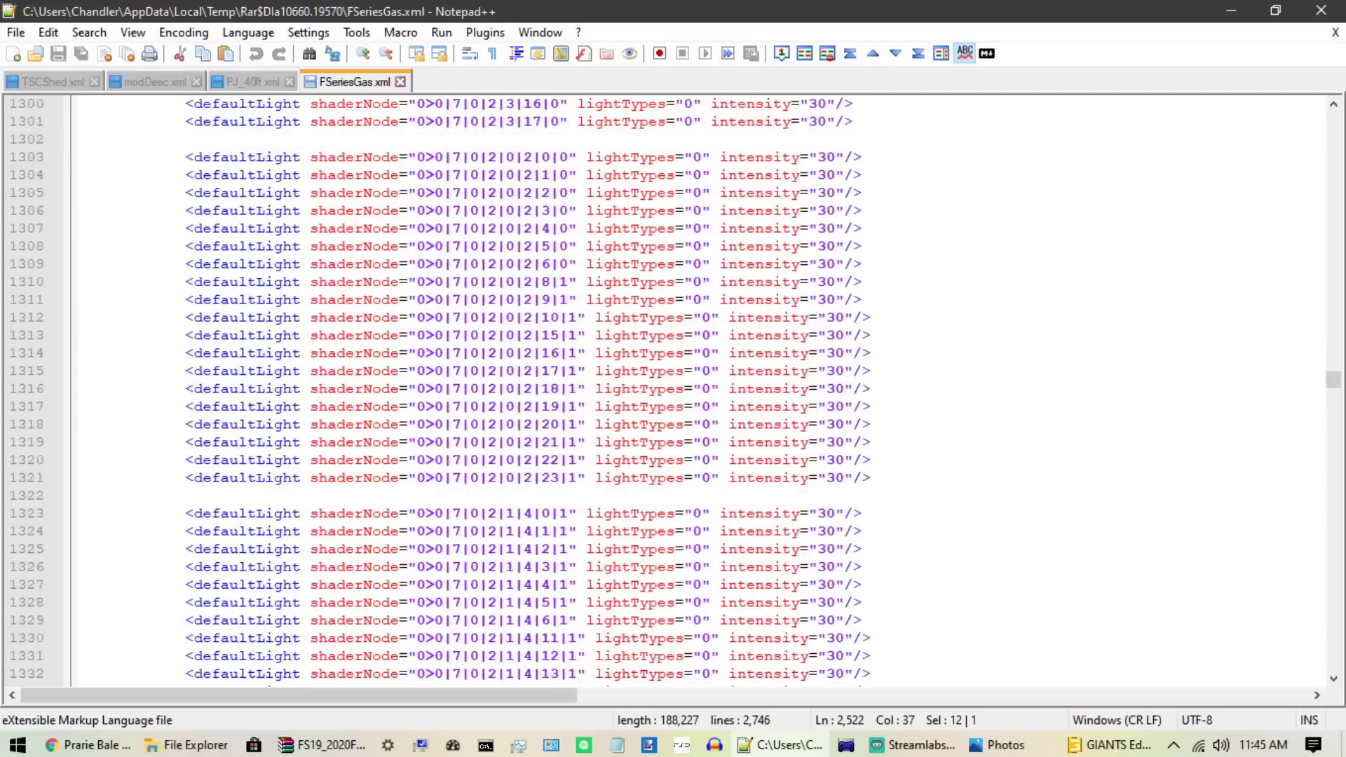
pyautogui.scroll(-20, 673, 389)
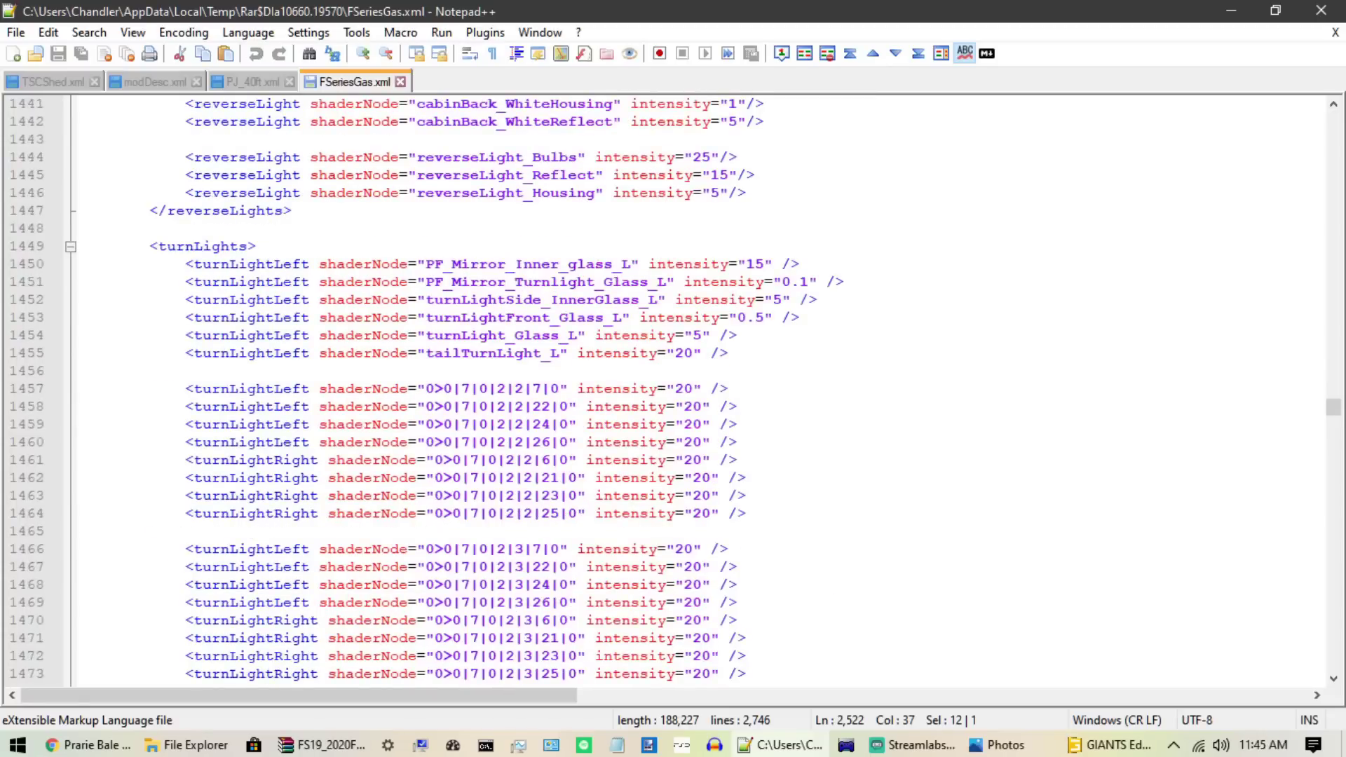
pyautogui.scroll(-5, 673, 389)
pyautogui.scroll(4, 673, 389)
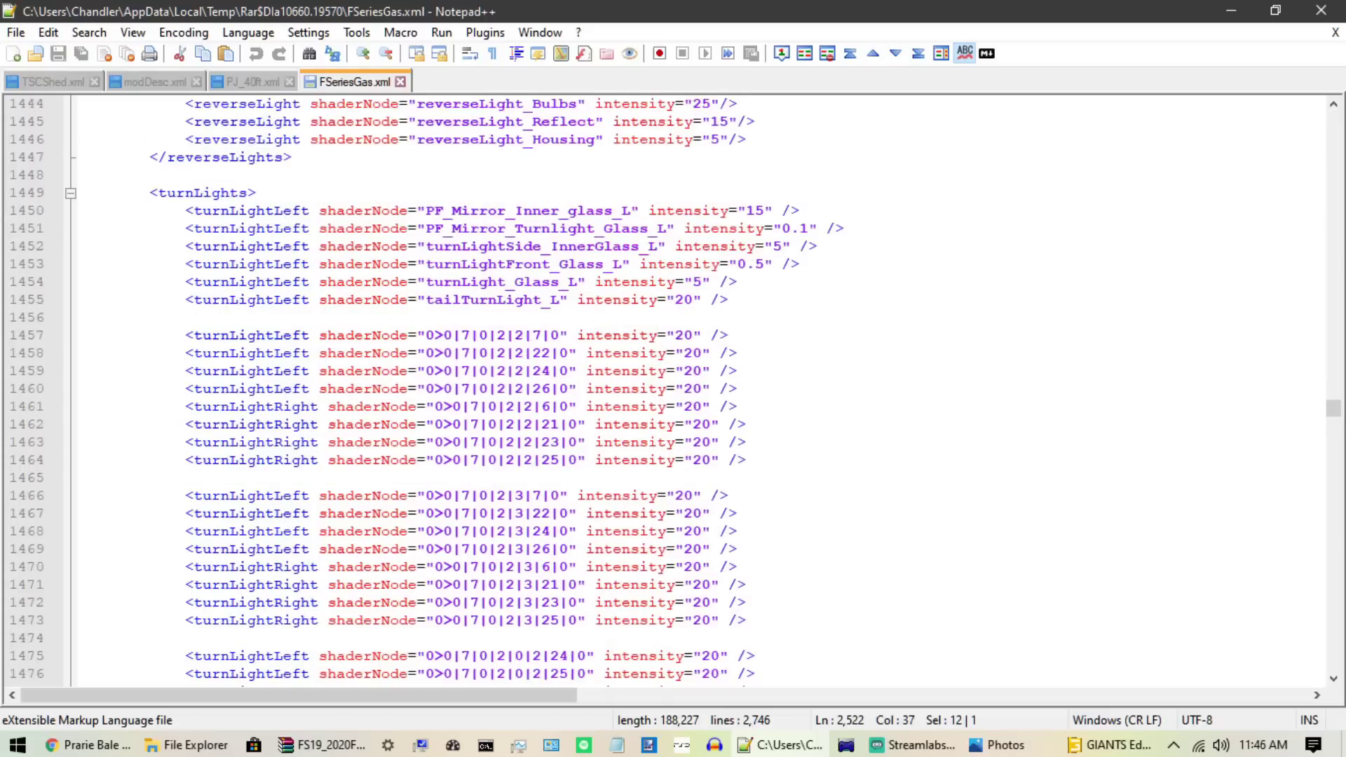
pyautogui.scroll(3, 673, 389)
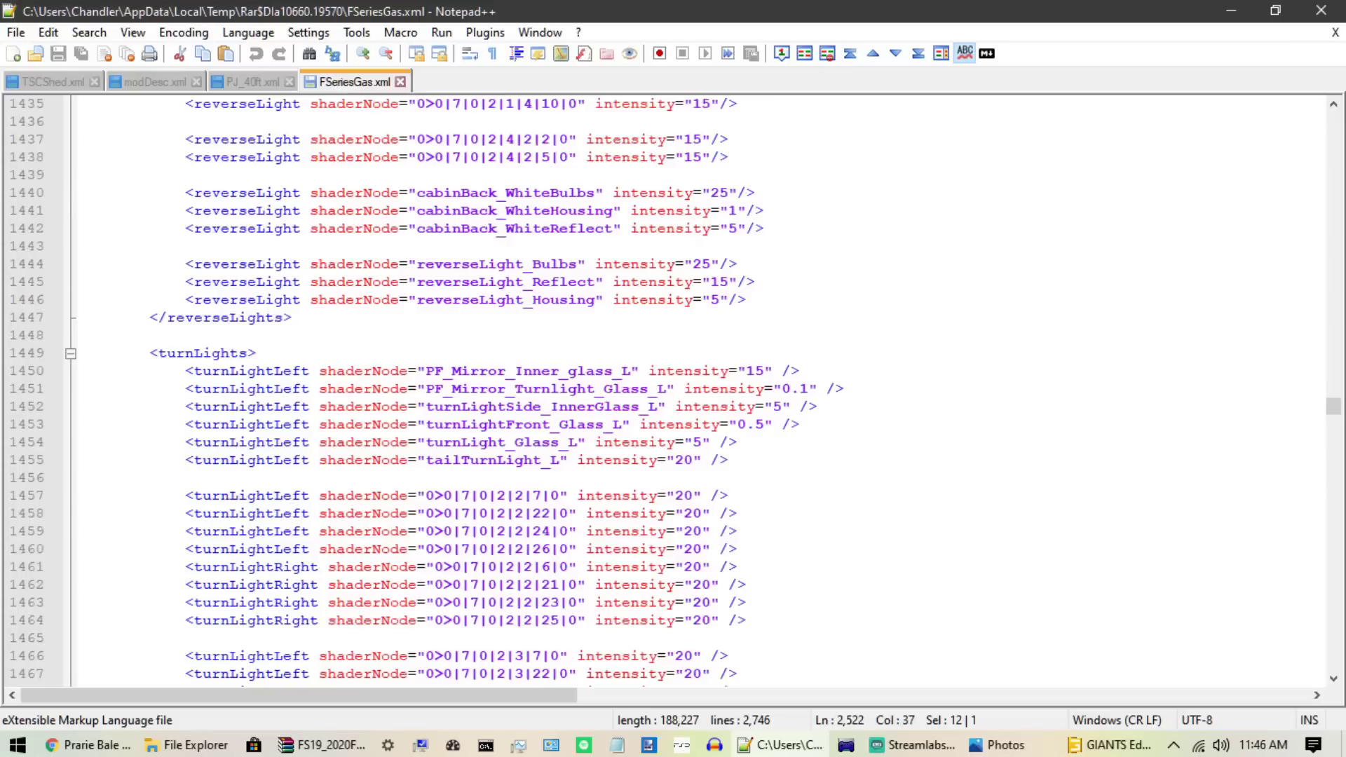
pyautogui.scroll(-10, 673, 389)
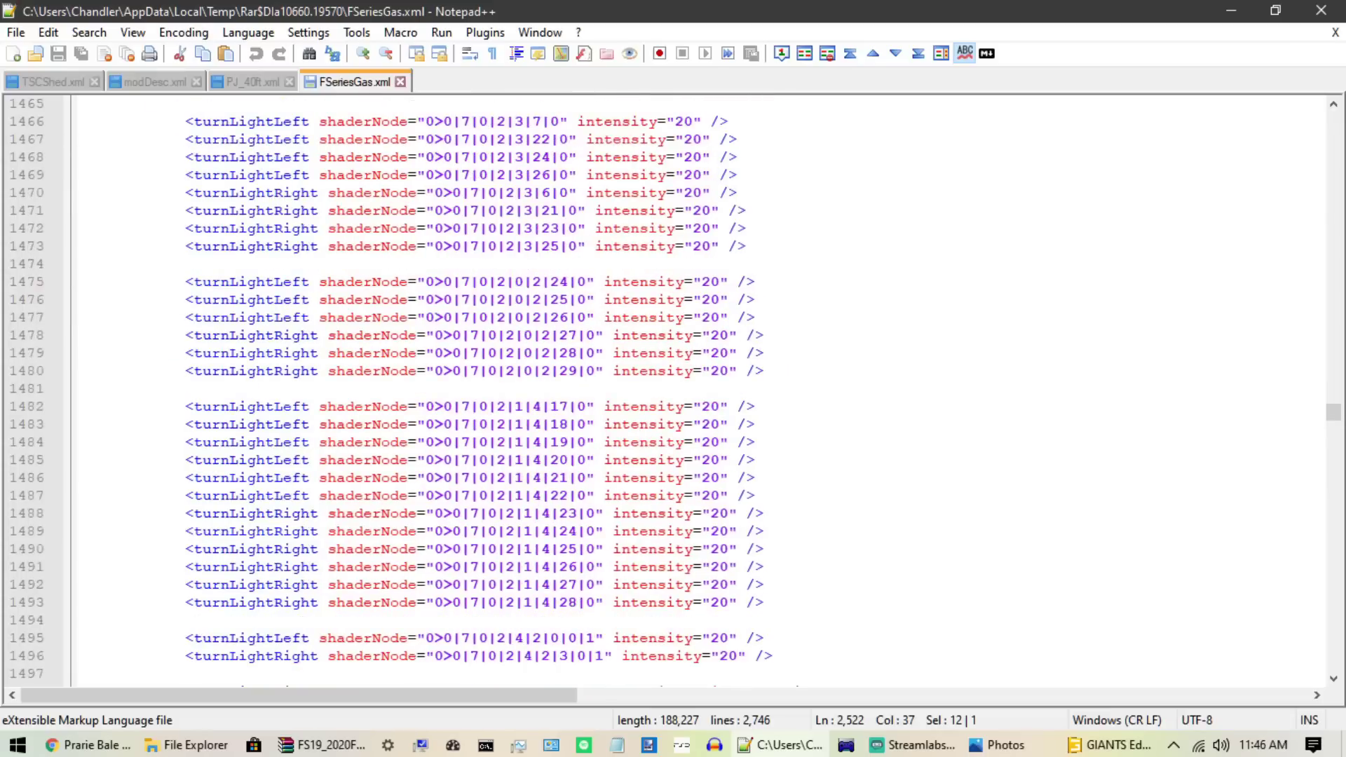
# Step: Compare the turnLights block of PJ_40ft.xml with the turnLightLeft and turnLightRight entries in FSeriesGas.xml
pyautogui.click(245, 82)
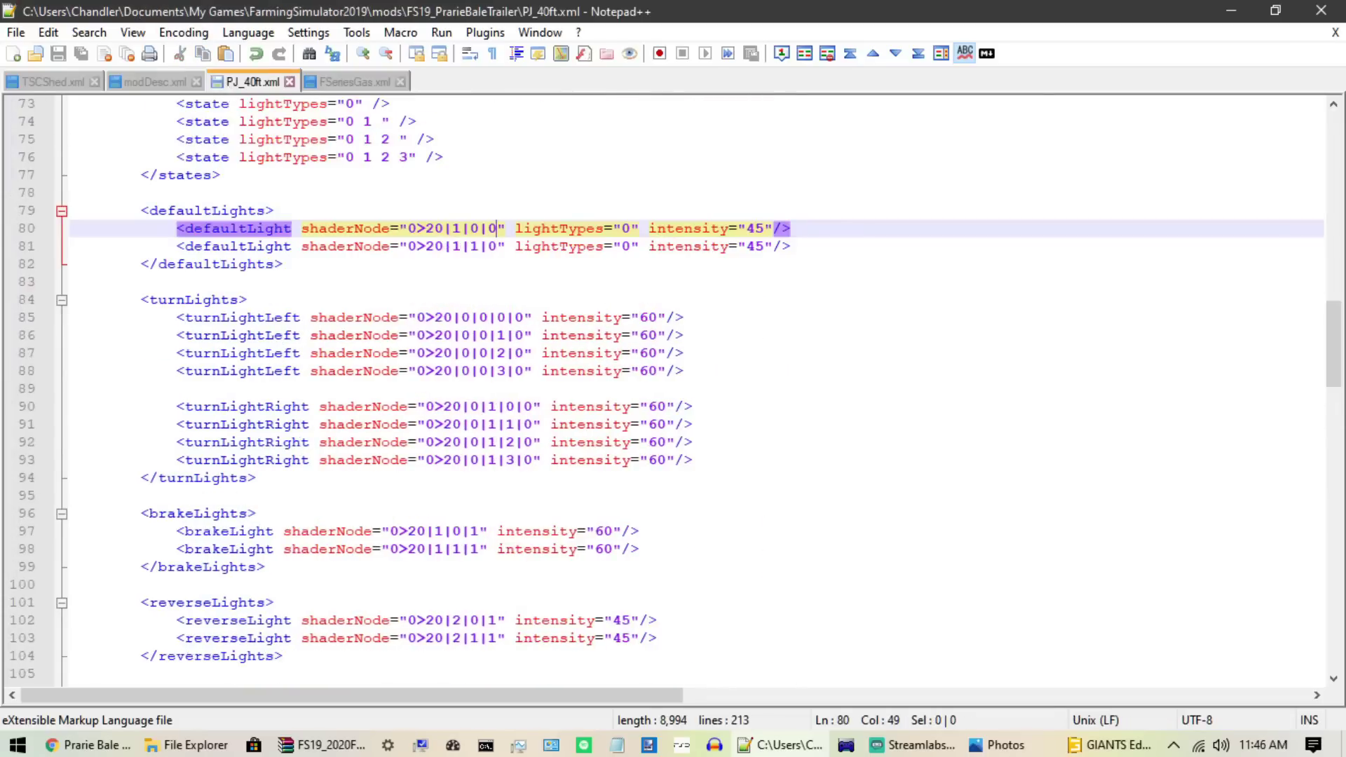
pyautogui.moveTo(141, 299); pyautogui.dragTo(258, 478)
pyautogui.click(327, 86)
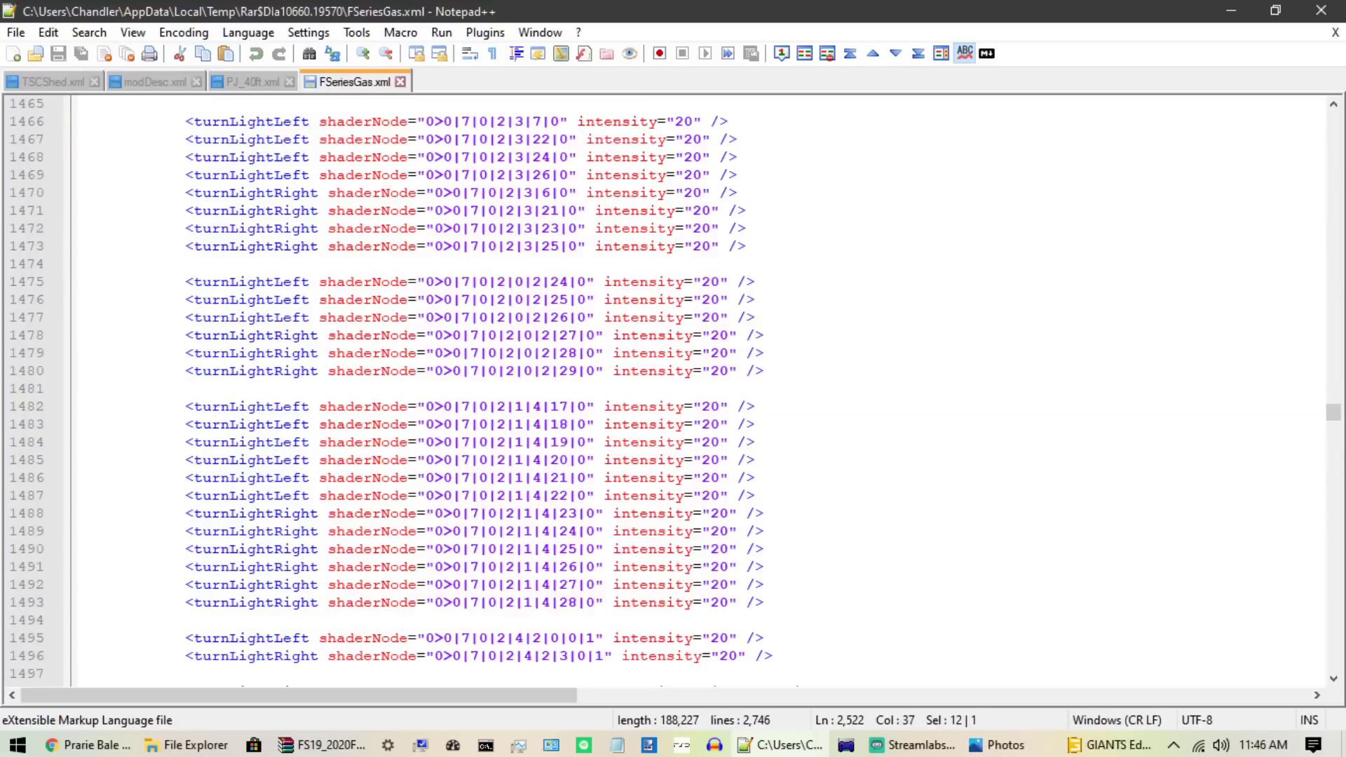
pyautogui.moveTo(157, 266); pyautogui.dragTo(379, 586)
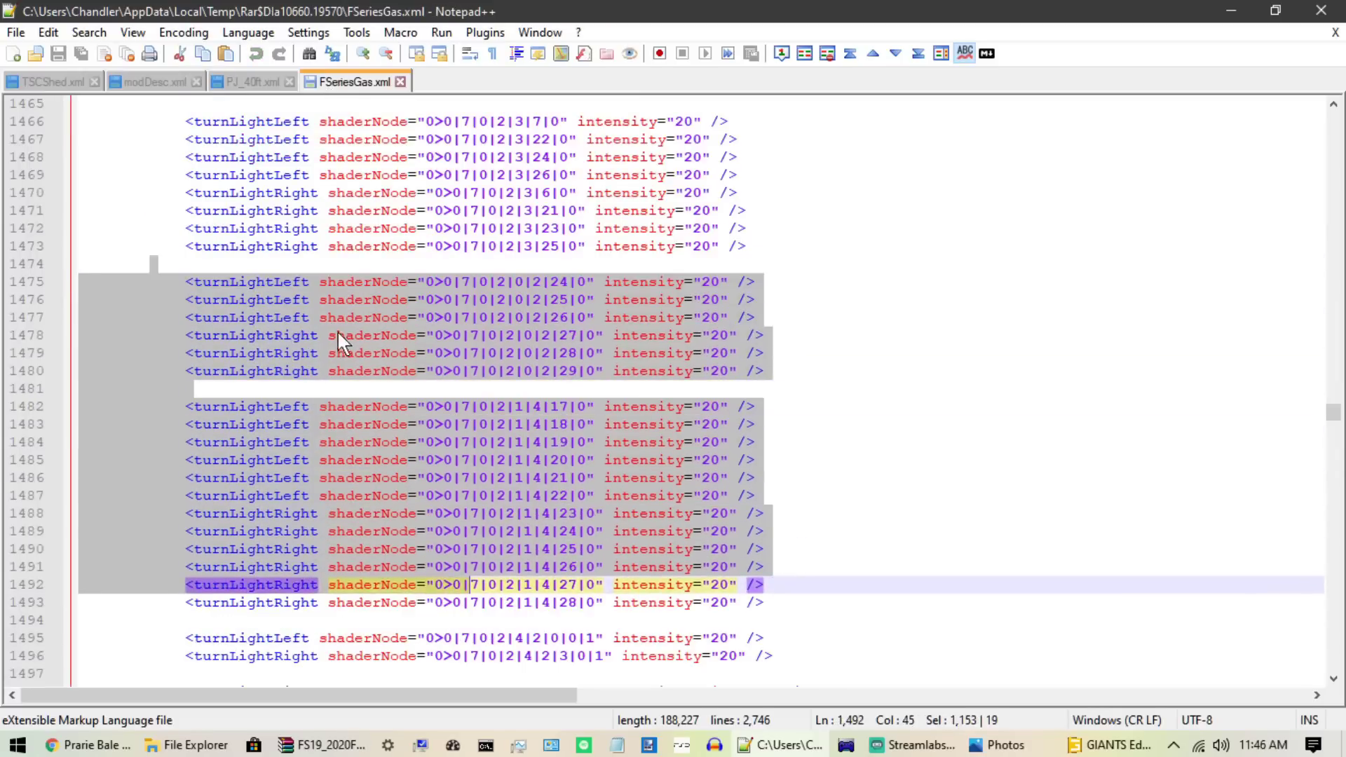
pyautogui.click(319, 335)
pyautogui.scroll(5, 673, 392)
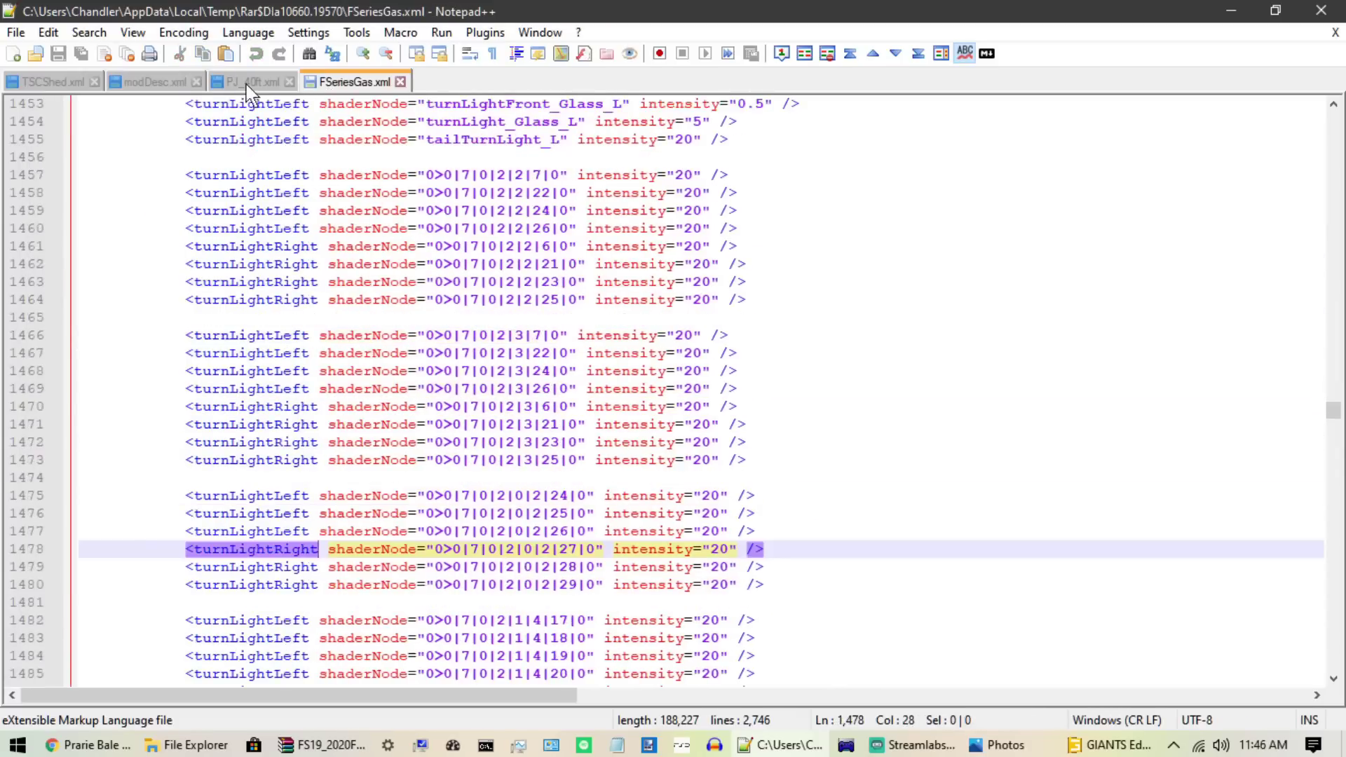
pyautogui.click(249, 82)
pyautogui.click(777, 336)
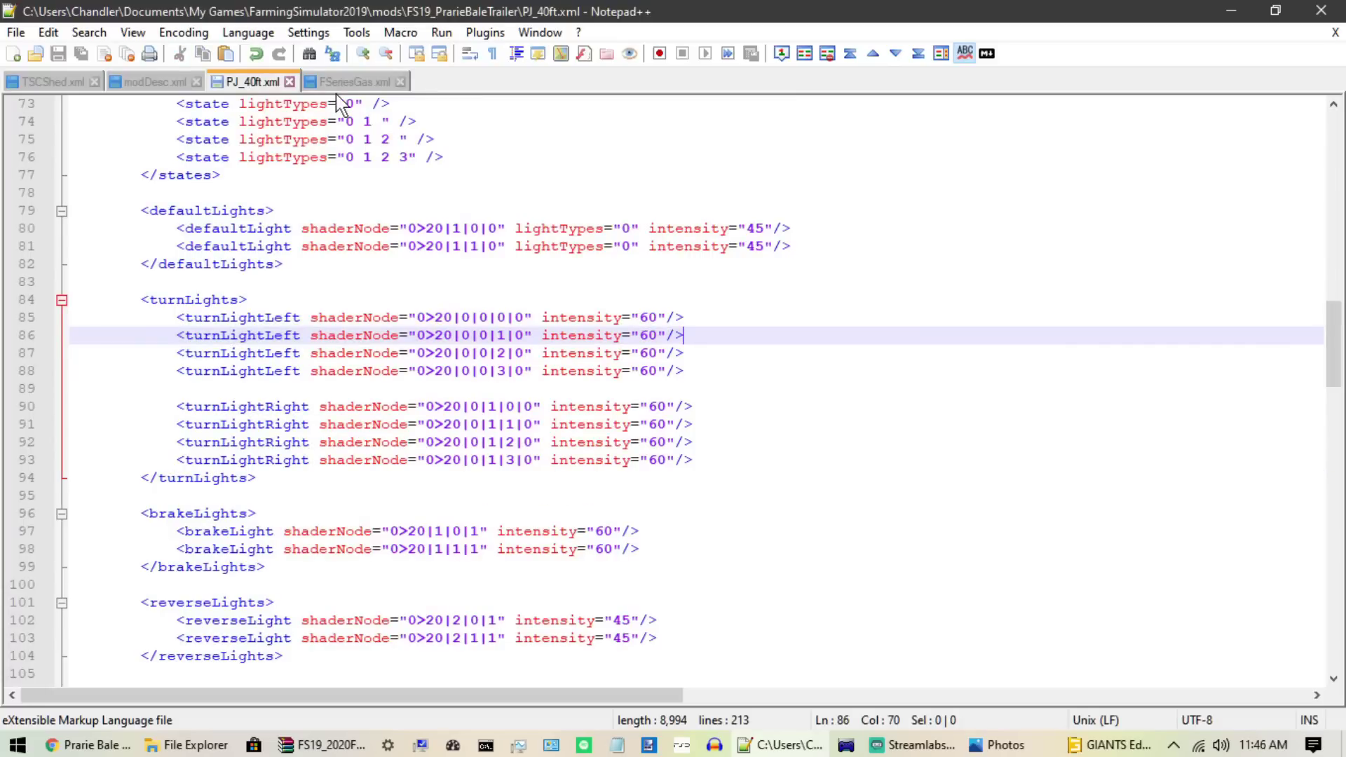
# Step: Return to GIANTS Editor and collapse the TurnL, Turn and Lights groups in the scenegraph
pyautogui.click(1130, 743)
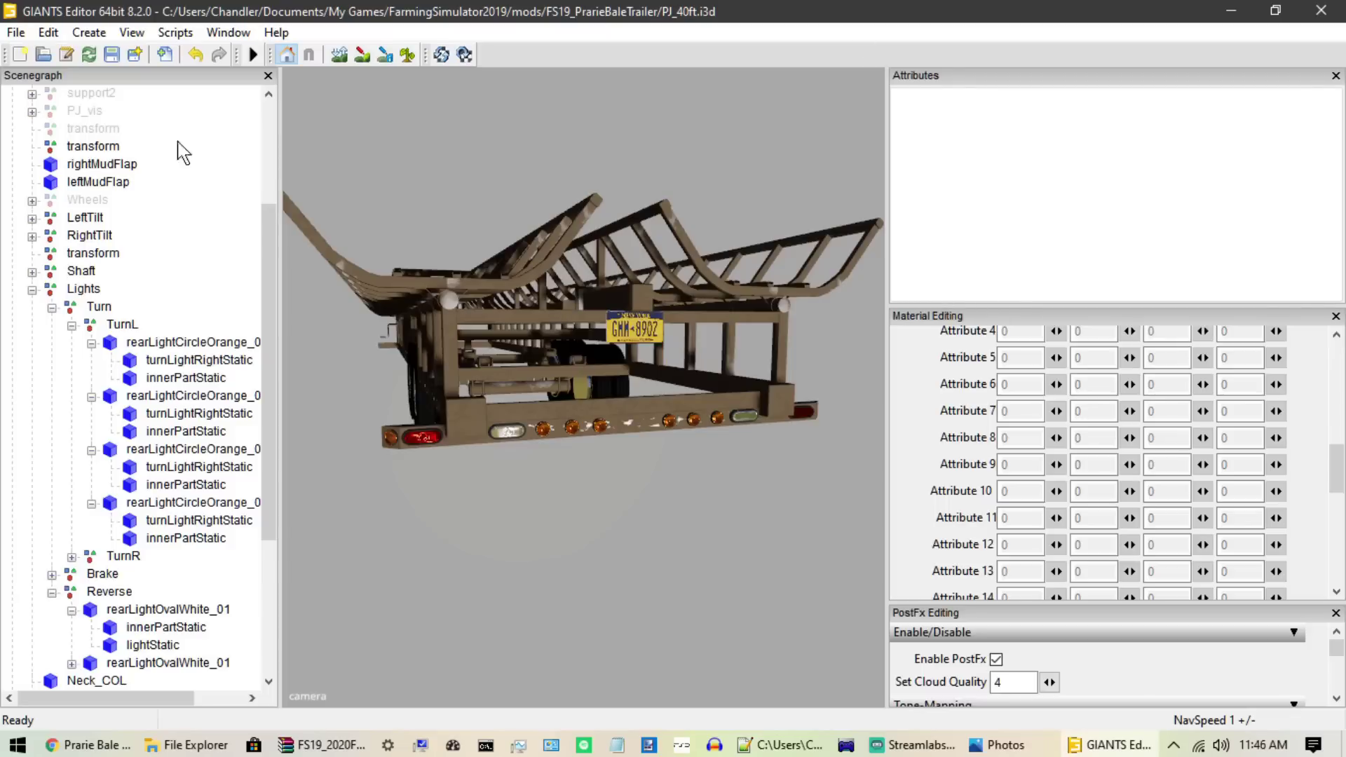
pyautogui.click(72, 325)
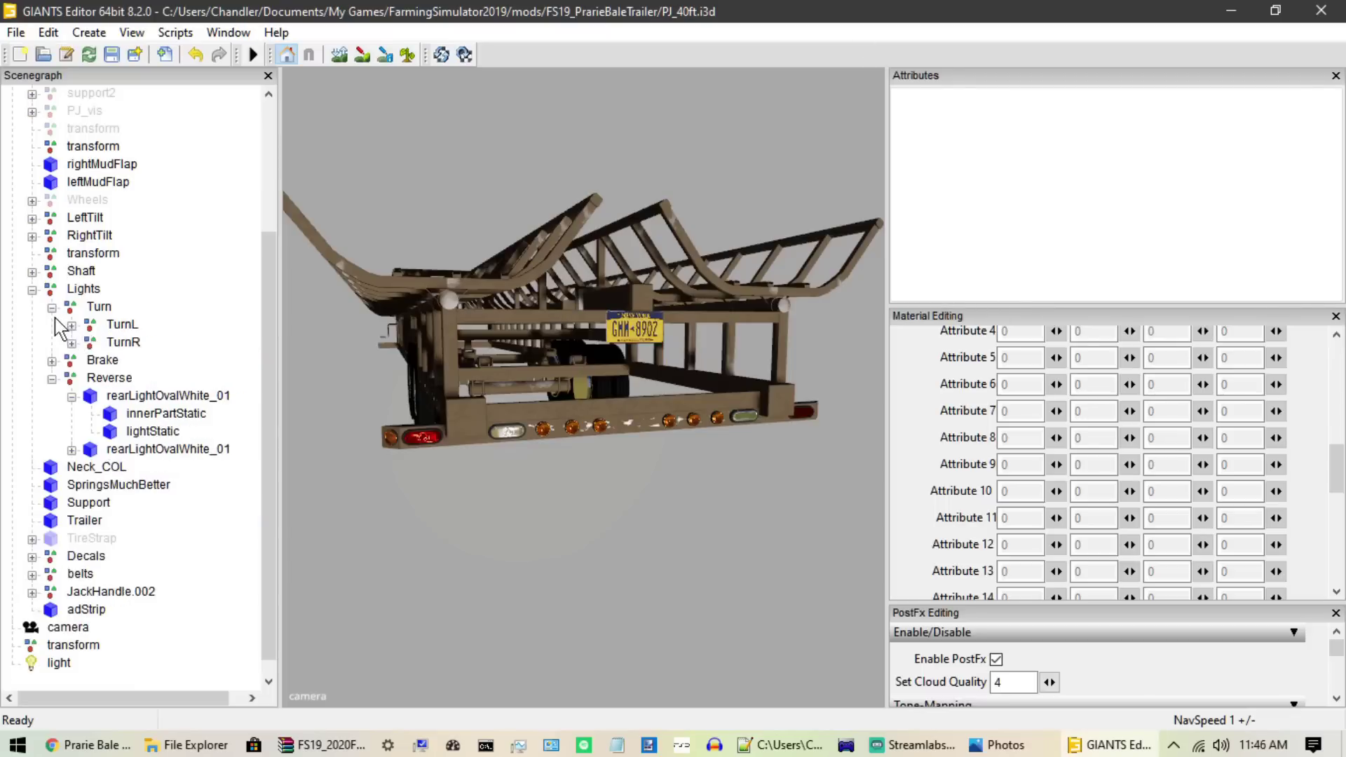
pyautogui.click(52, 308)
pyautogui.click(32, 308)
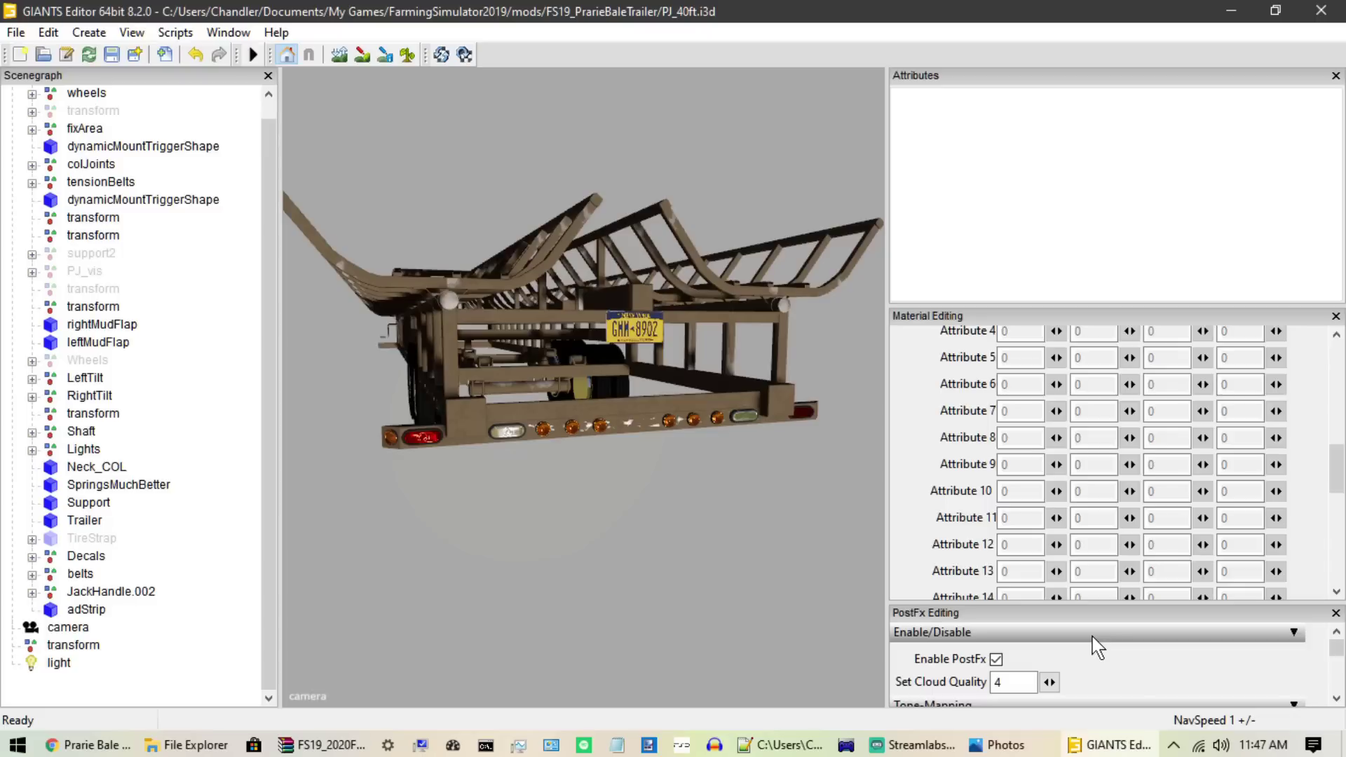
# Step: Switch to Photos and look over the full allLights.png chart of available light models
pyautogui.click(997, 745)
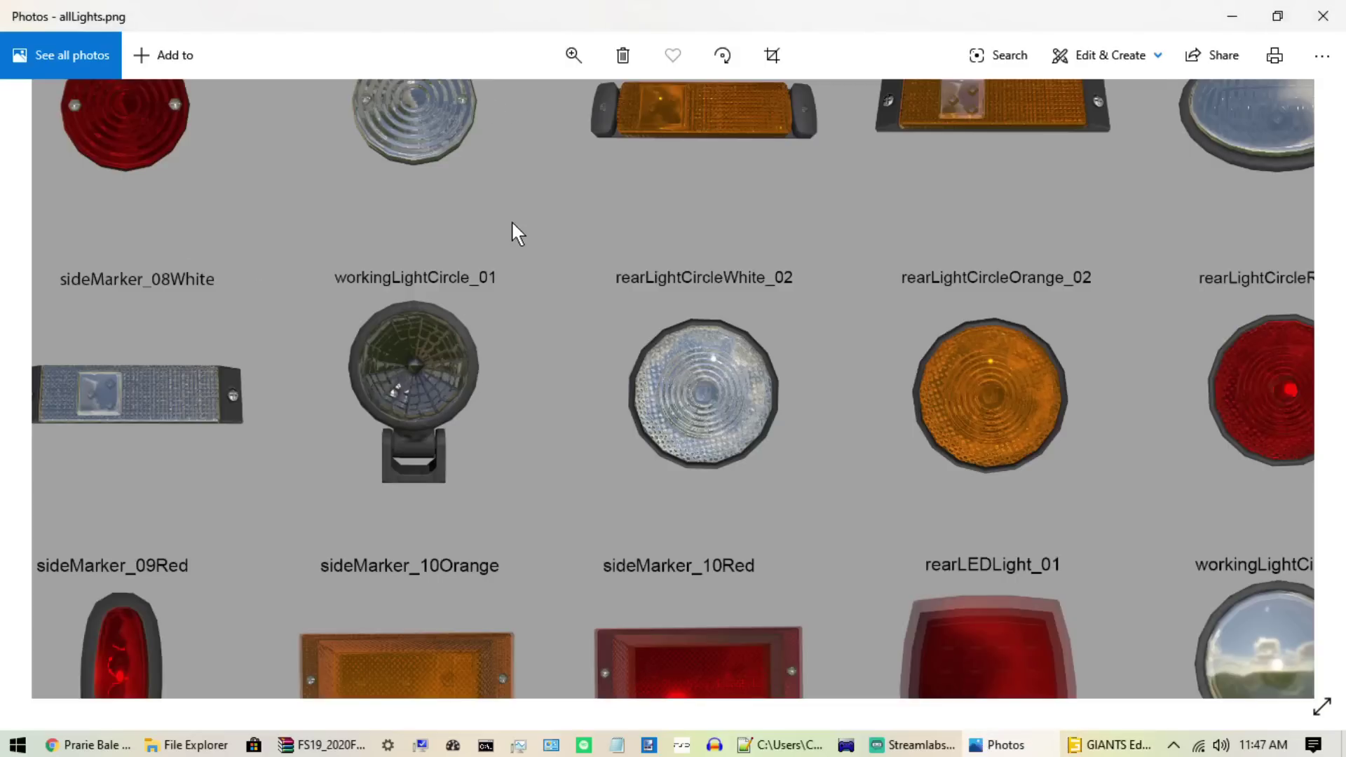
pyautogui.scroll(-5, 511, 220)
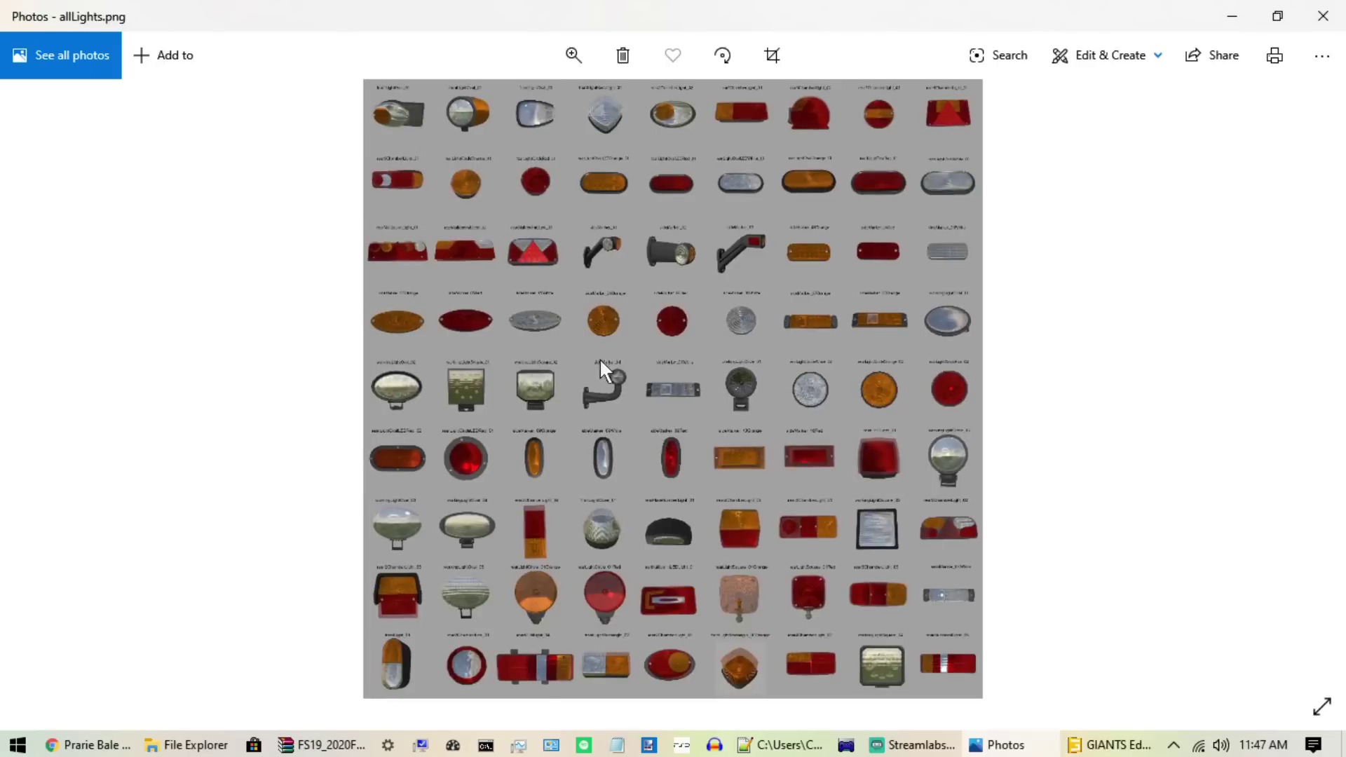
pyautogui.scroll(4, 817, 401)
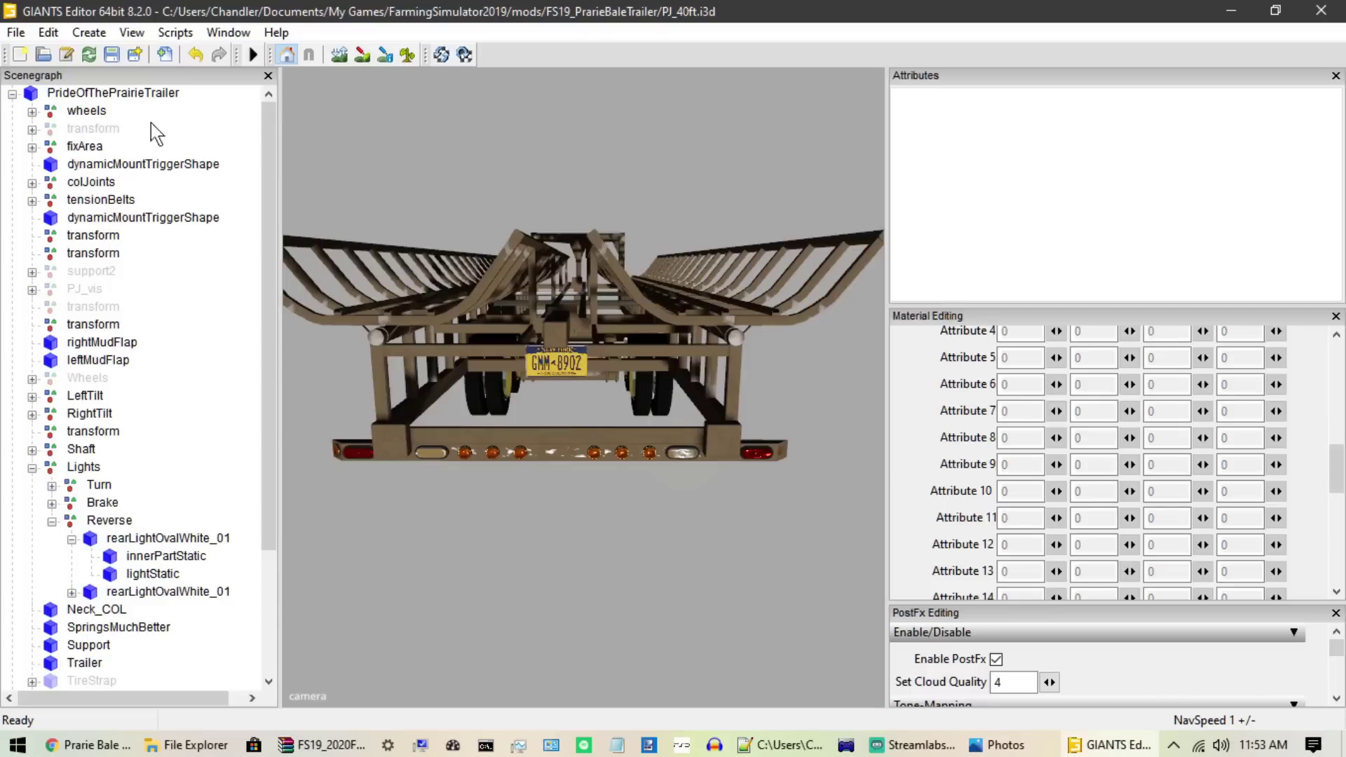
# Step: Delete the standalone light node after the transform group in the PJ_40ft.i3d scenegraph and save the file
pyautogui.scroll(-3, 177, 526)
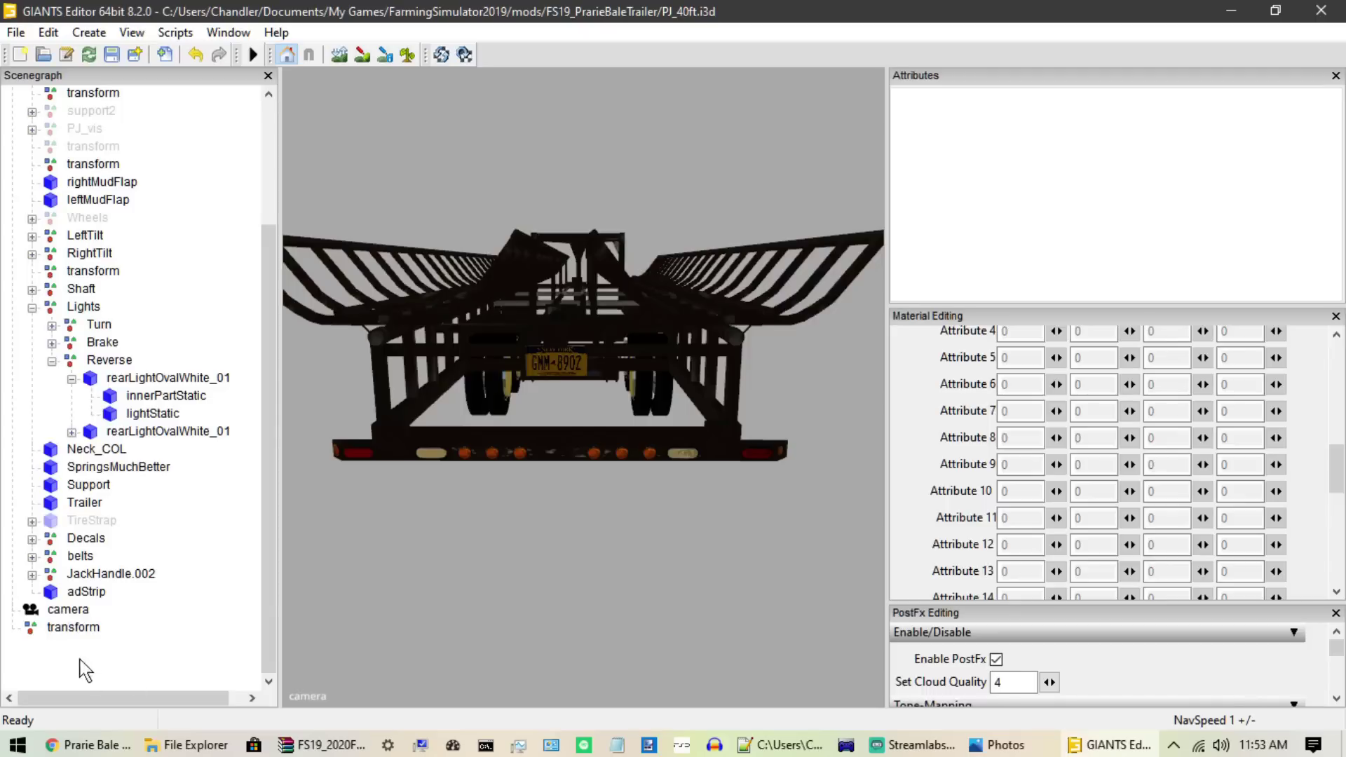
pyautogui.click(195, 54)
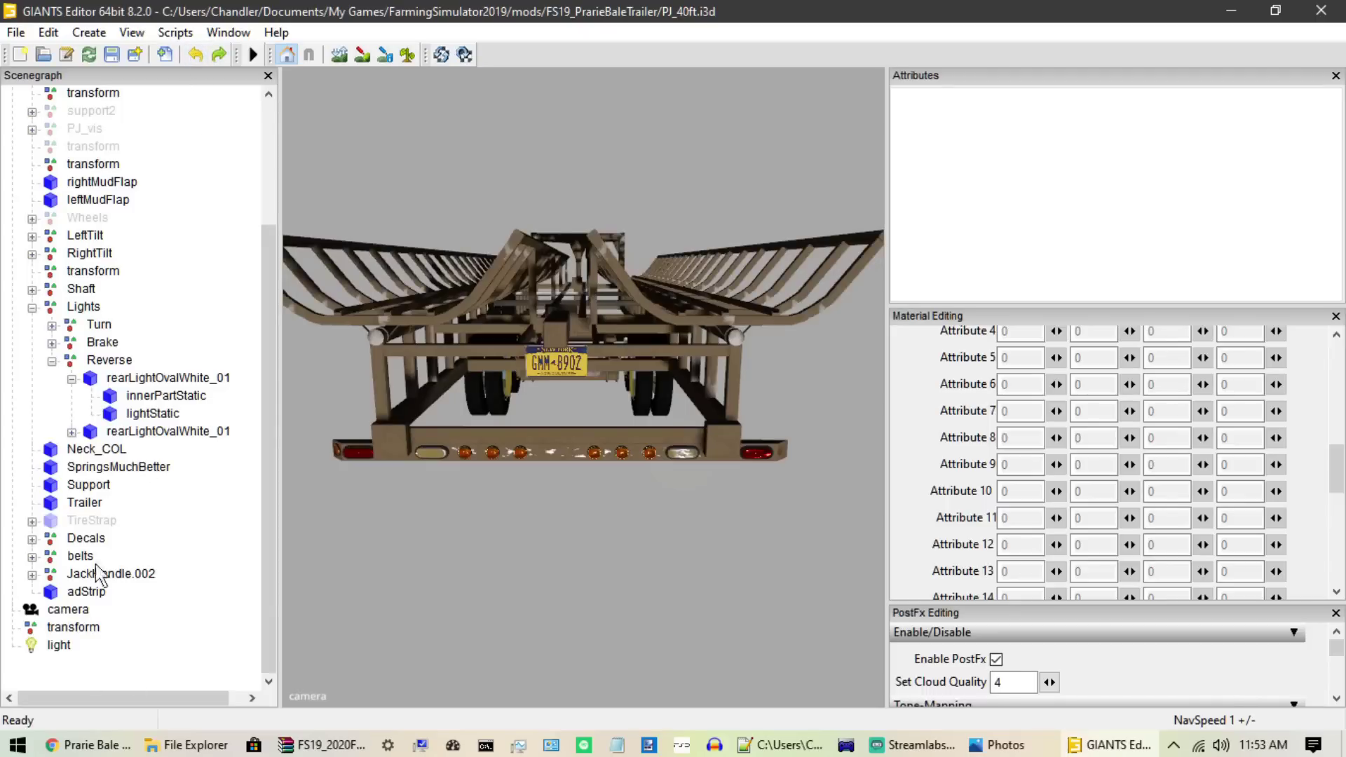
pyautogui.click(57, 646)
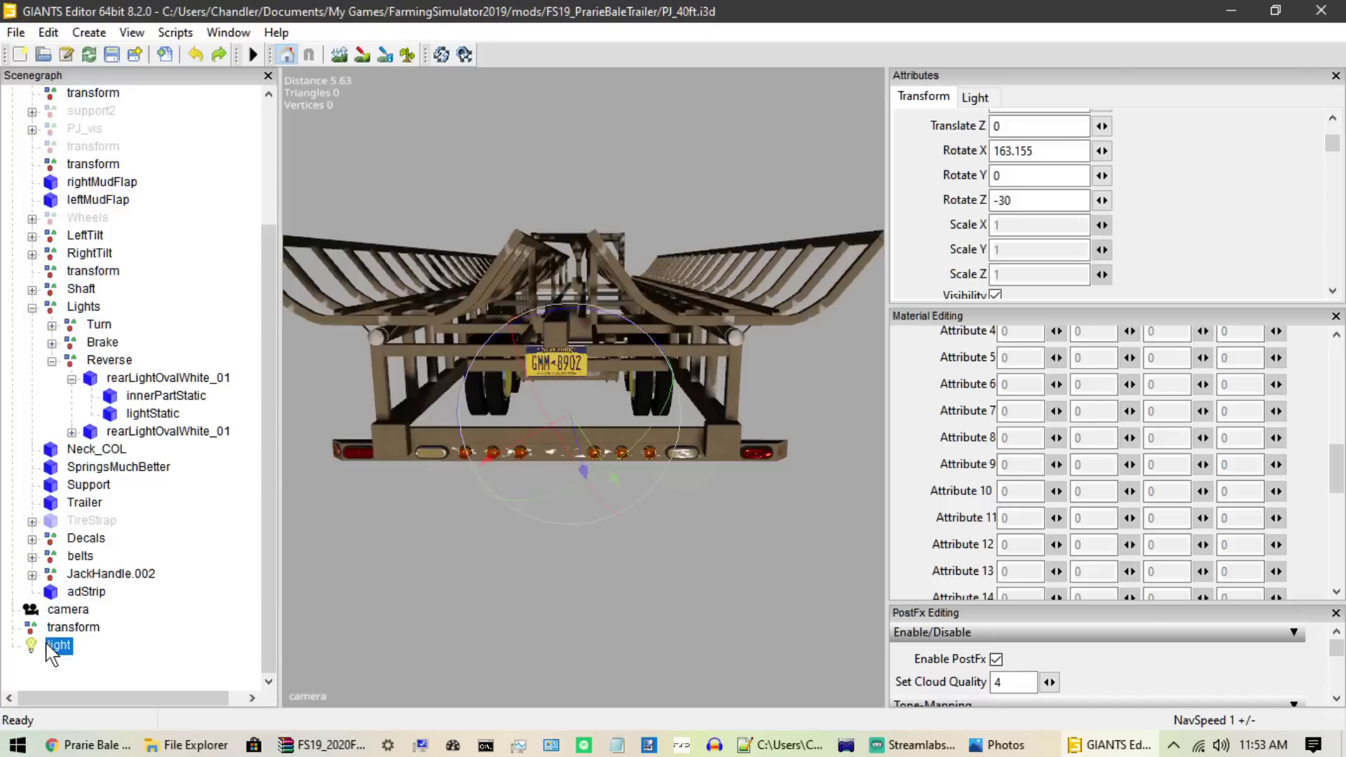
pyautogui.press('Delete')
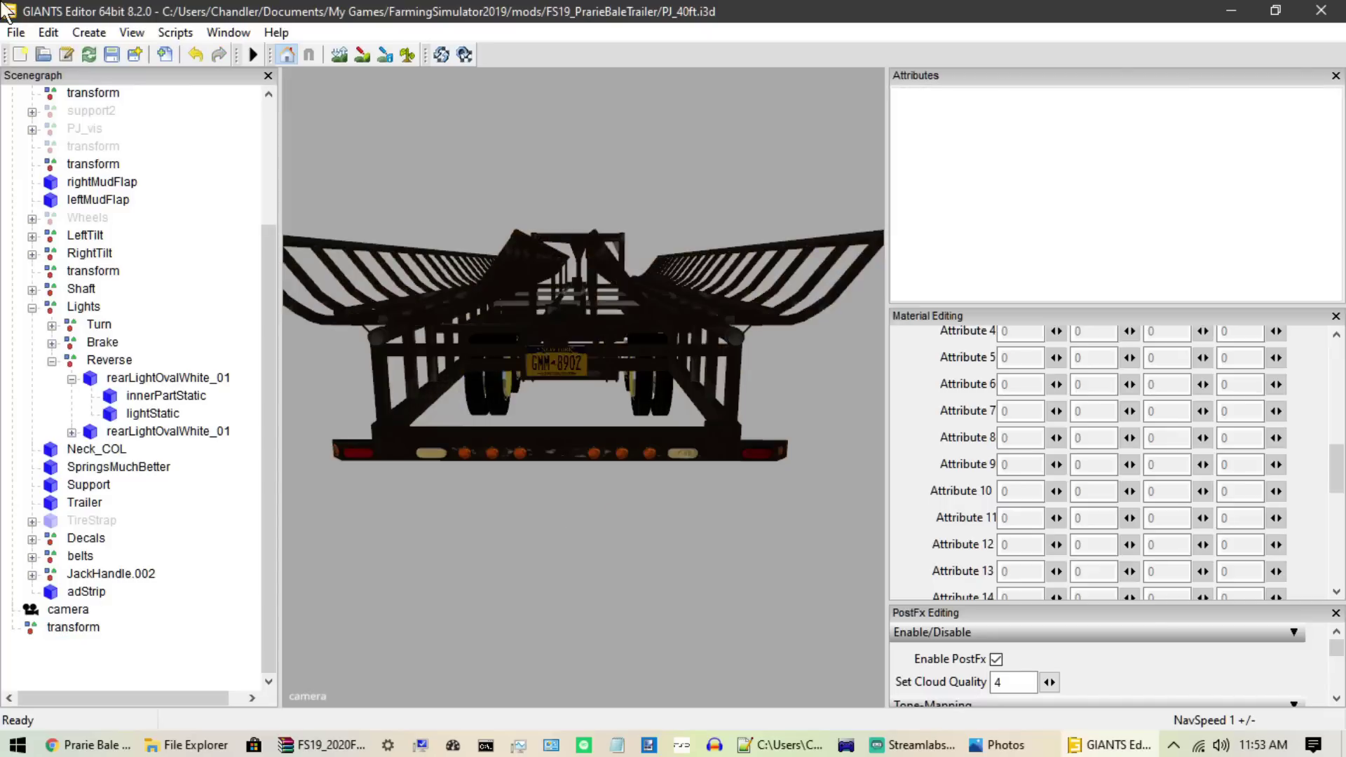
pyautogui.click(113, 54)
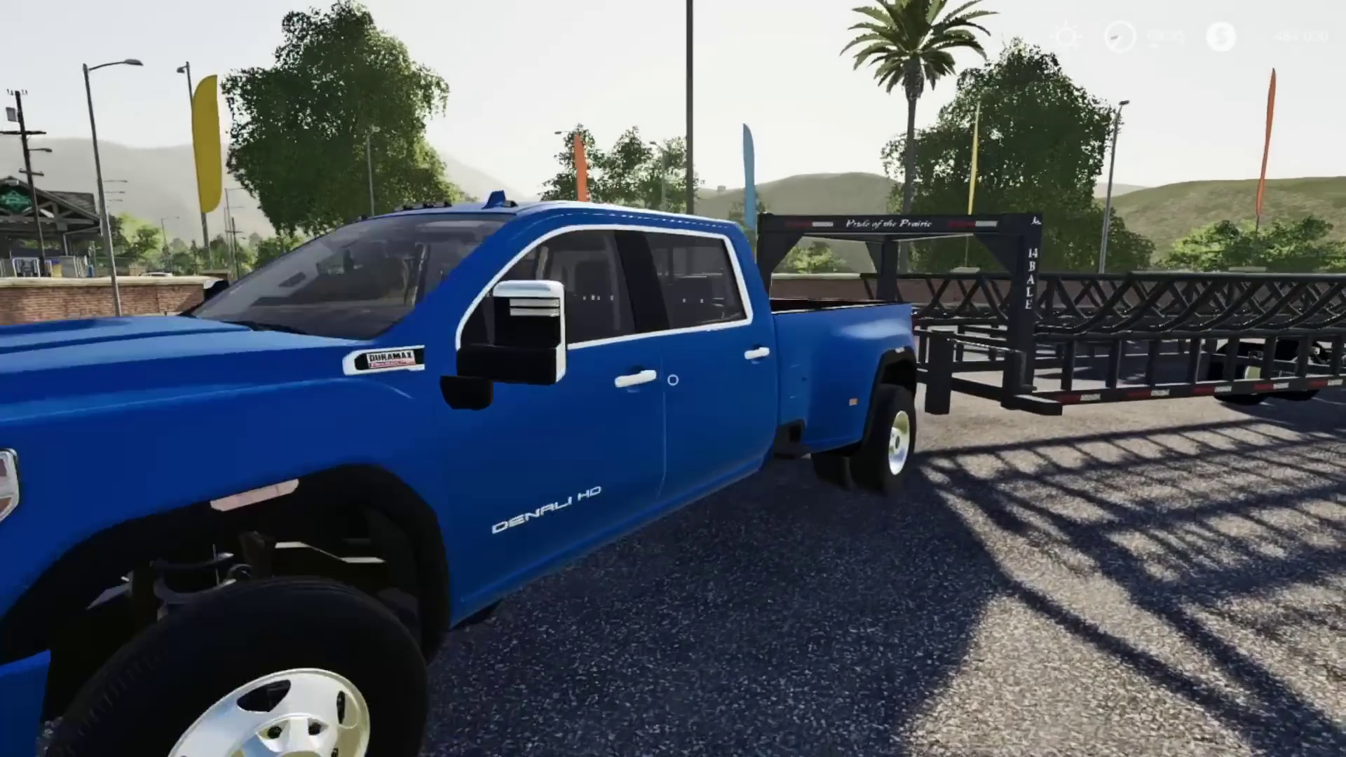
# Step: In Farming Simulator 19, leave the truck and go along the trailer to inspect the turn lights on its rear
pyautogui.press('d')
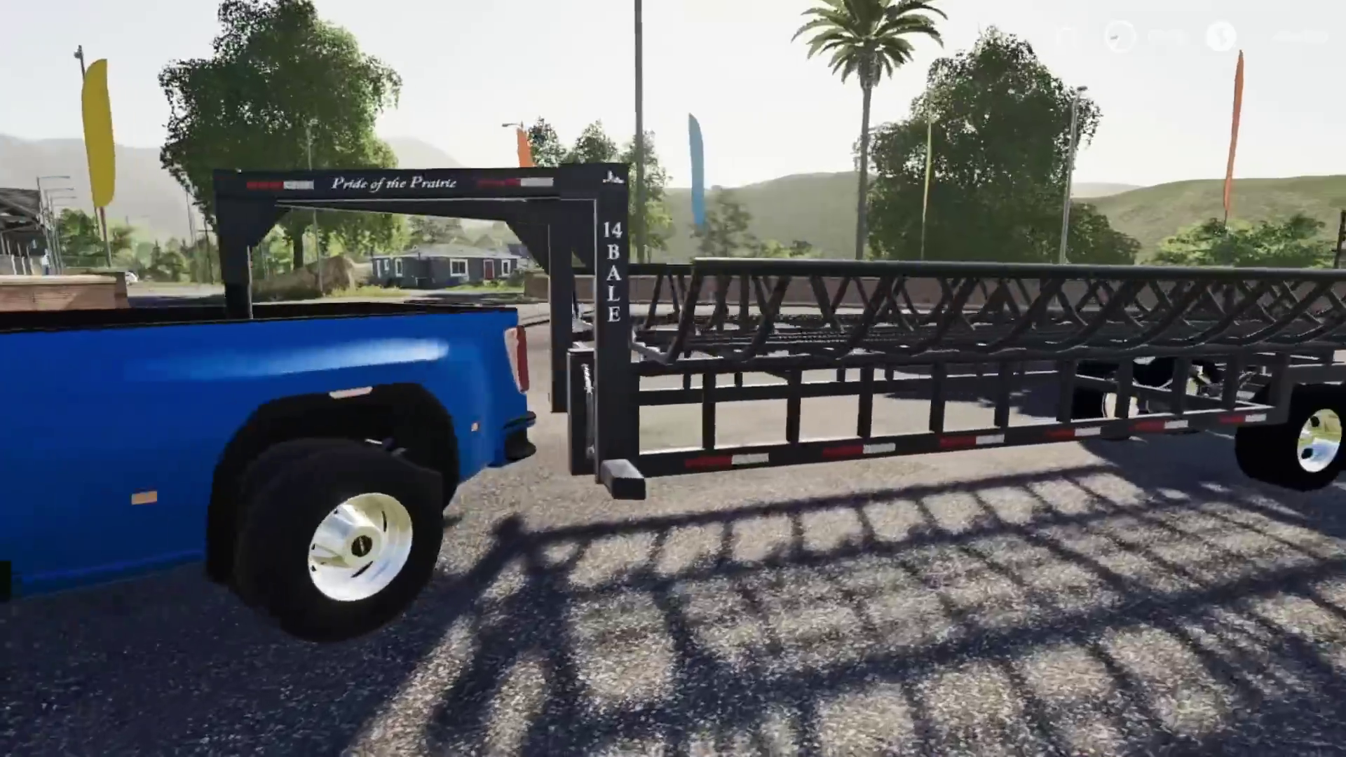
pyautogui.press('d')
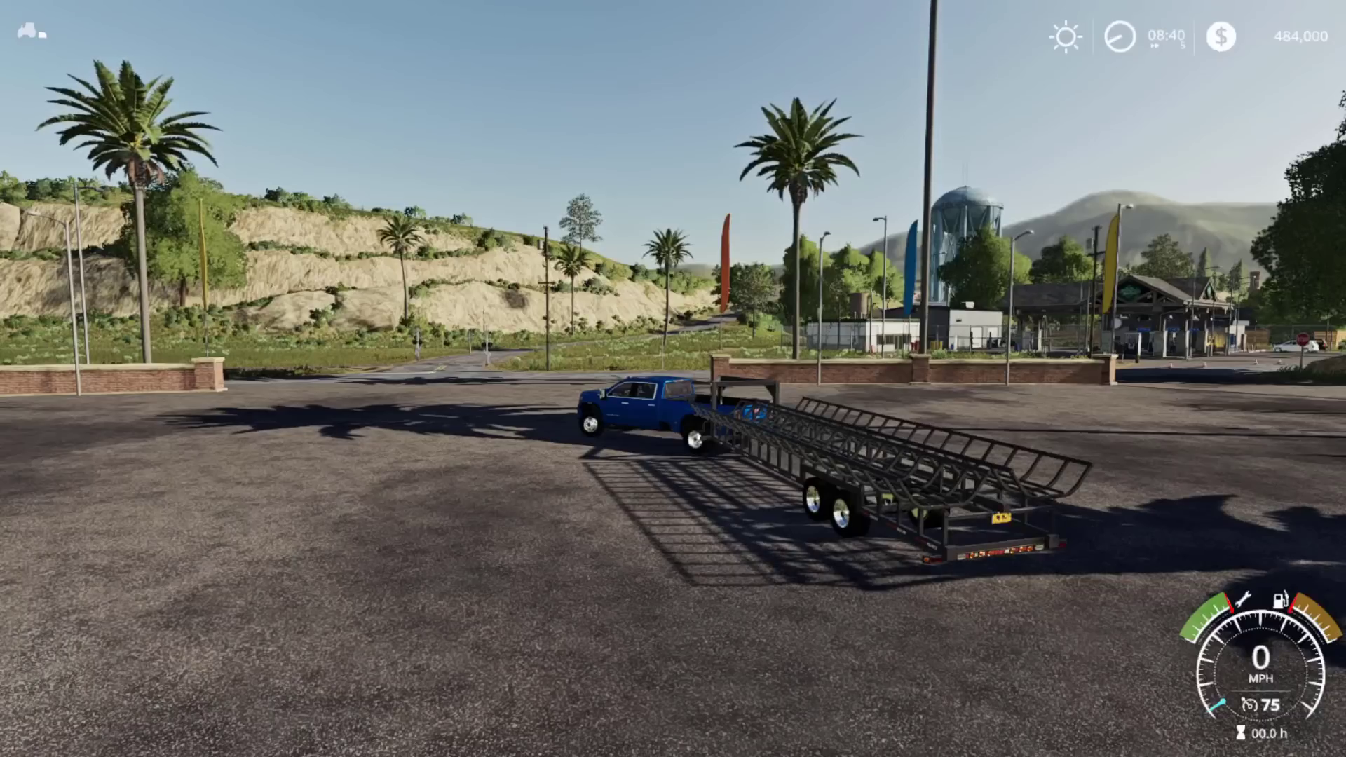
pyautogui.press('s')
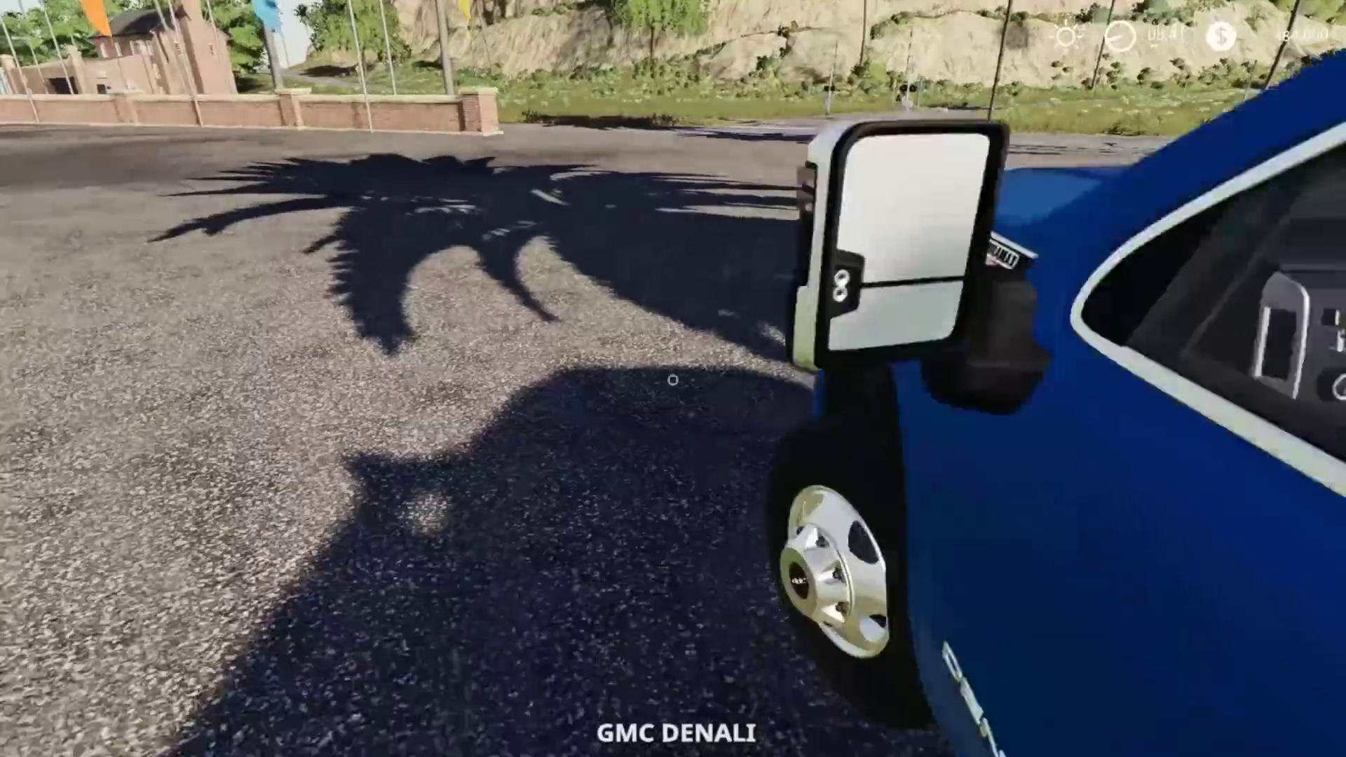
pyautogui.press('s')
pyautogui.press('w')
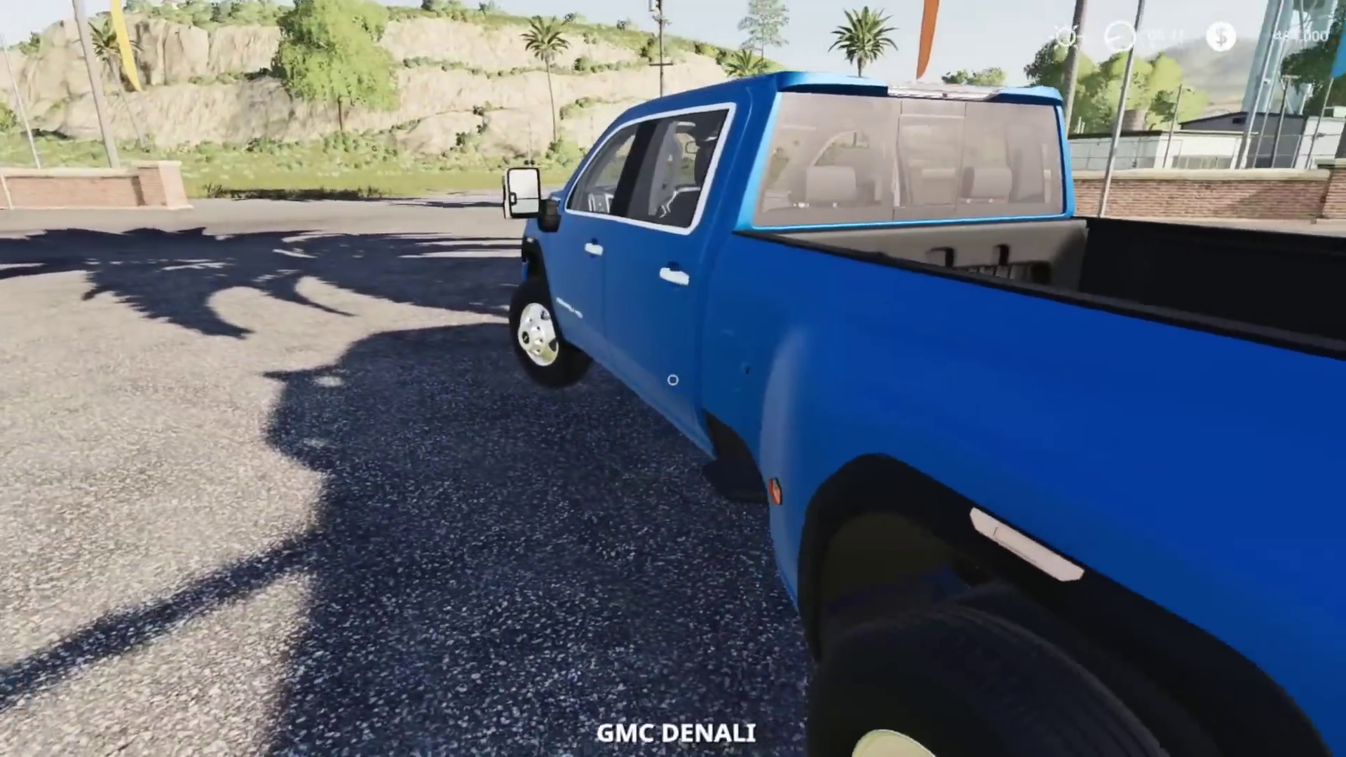
pyautogui.press('w')
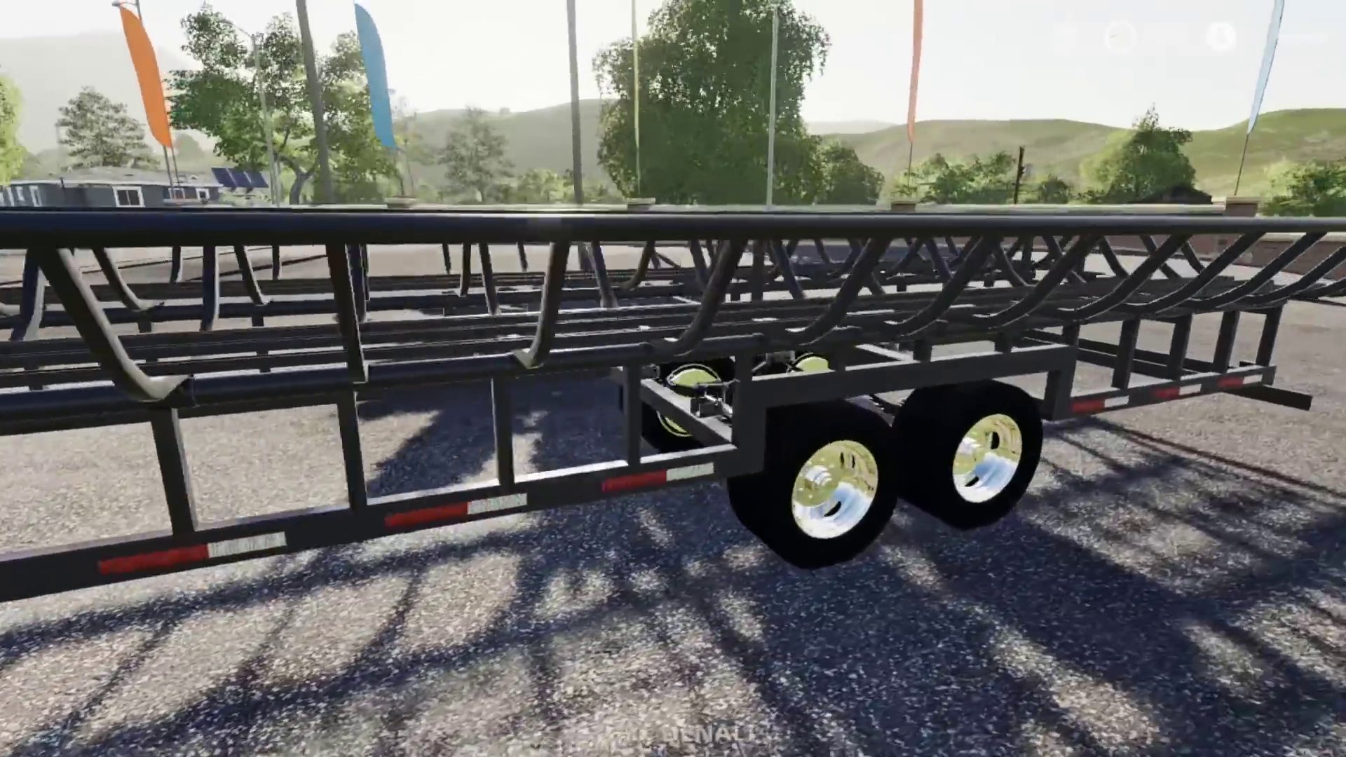
pyautogui.press('w')
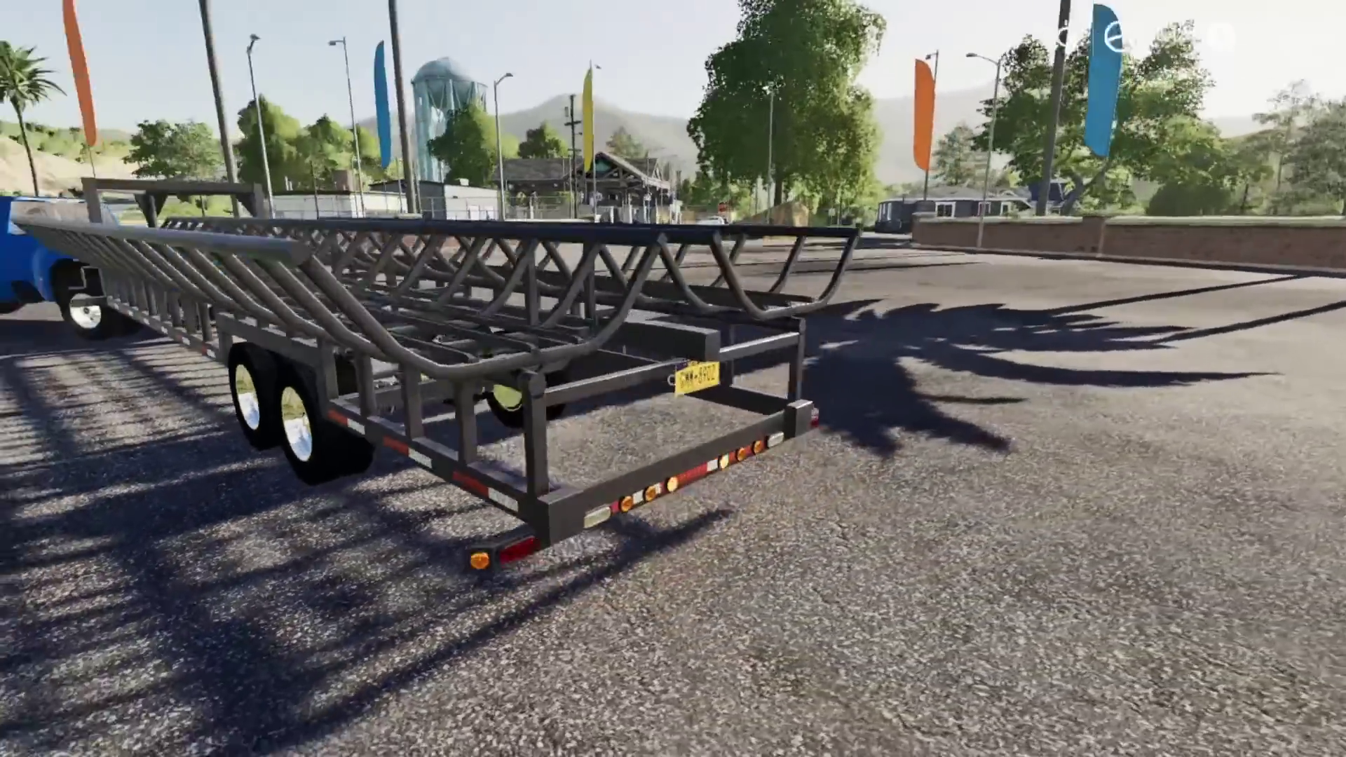
pyautogui.press('w')
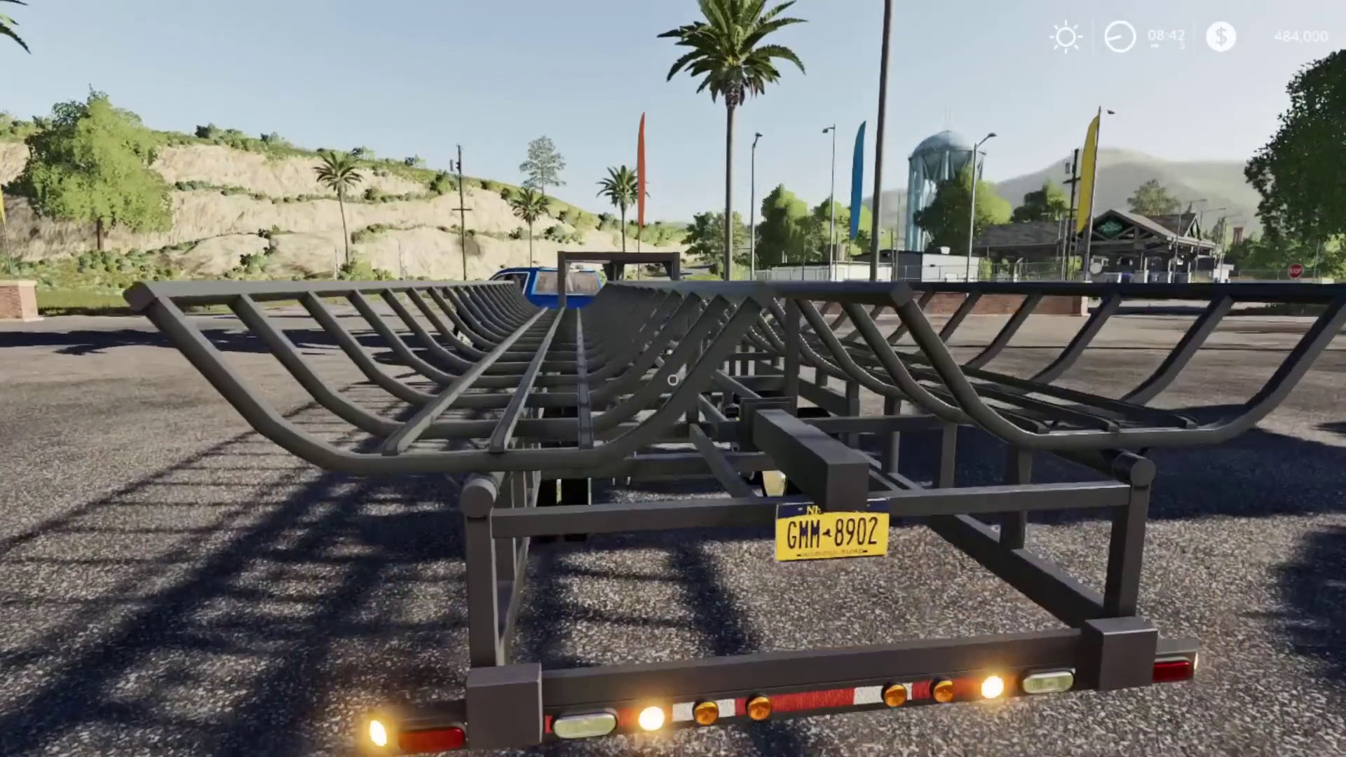
# Step: Examine the blinking sequence of the trailer's rear orange lights from several distances and angles
pyautogui.press('s')
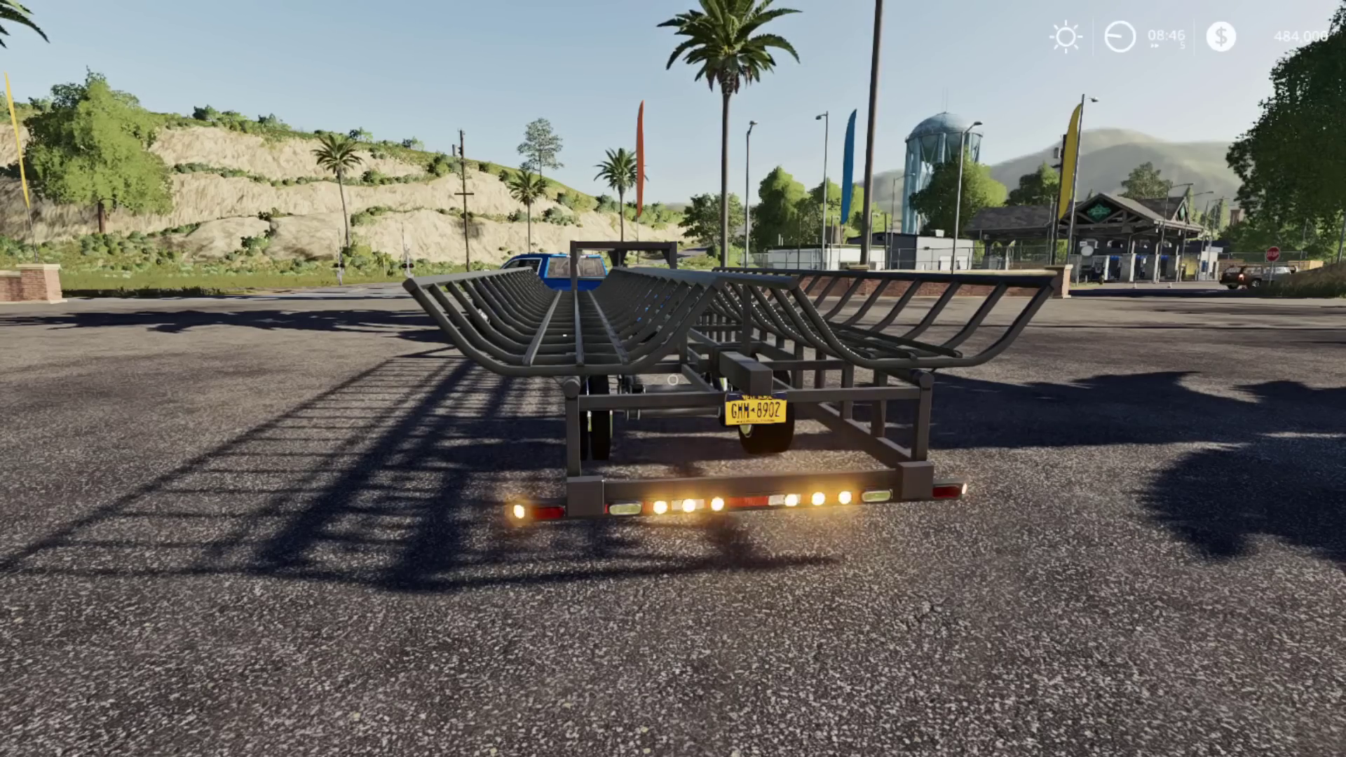
pyautogui.press('w')
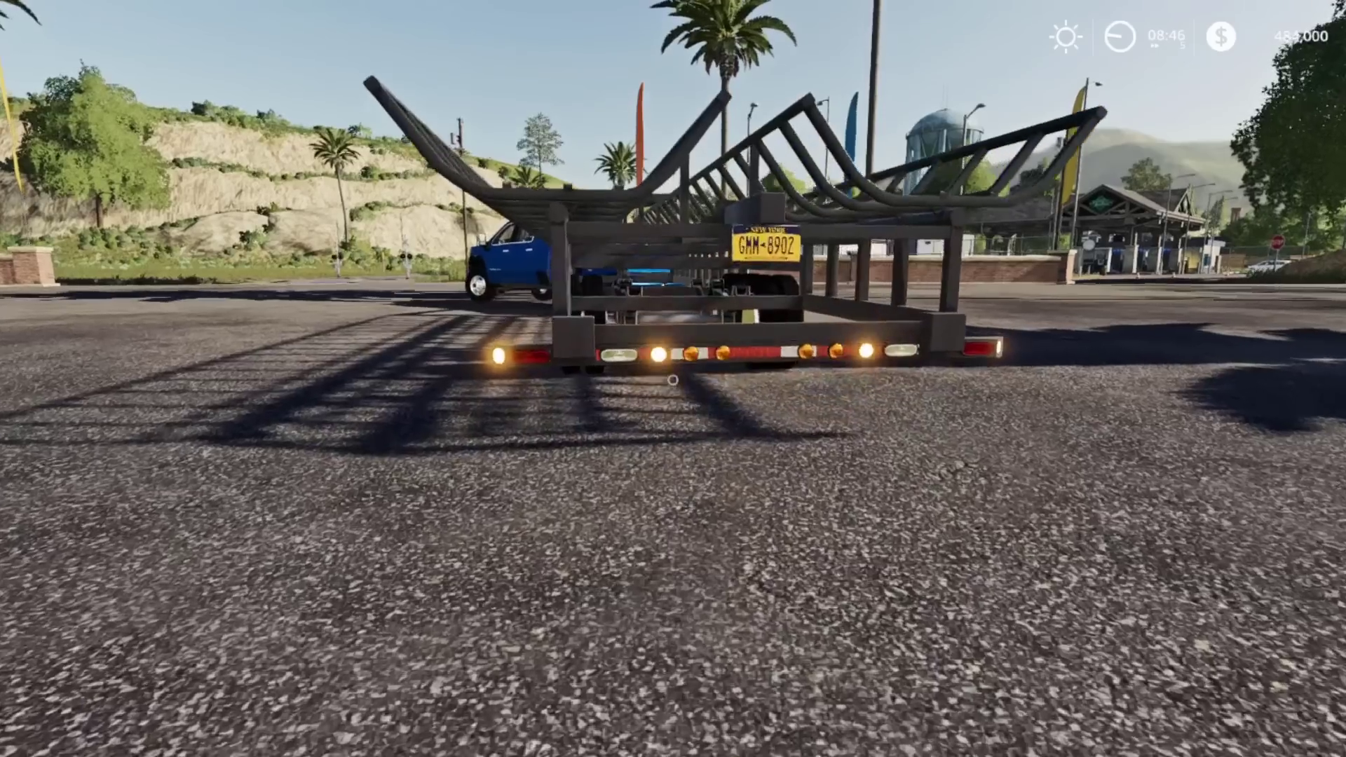
pyautogui.press('s')
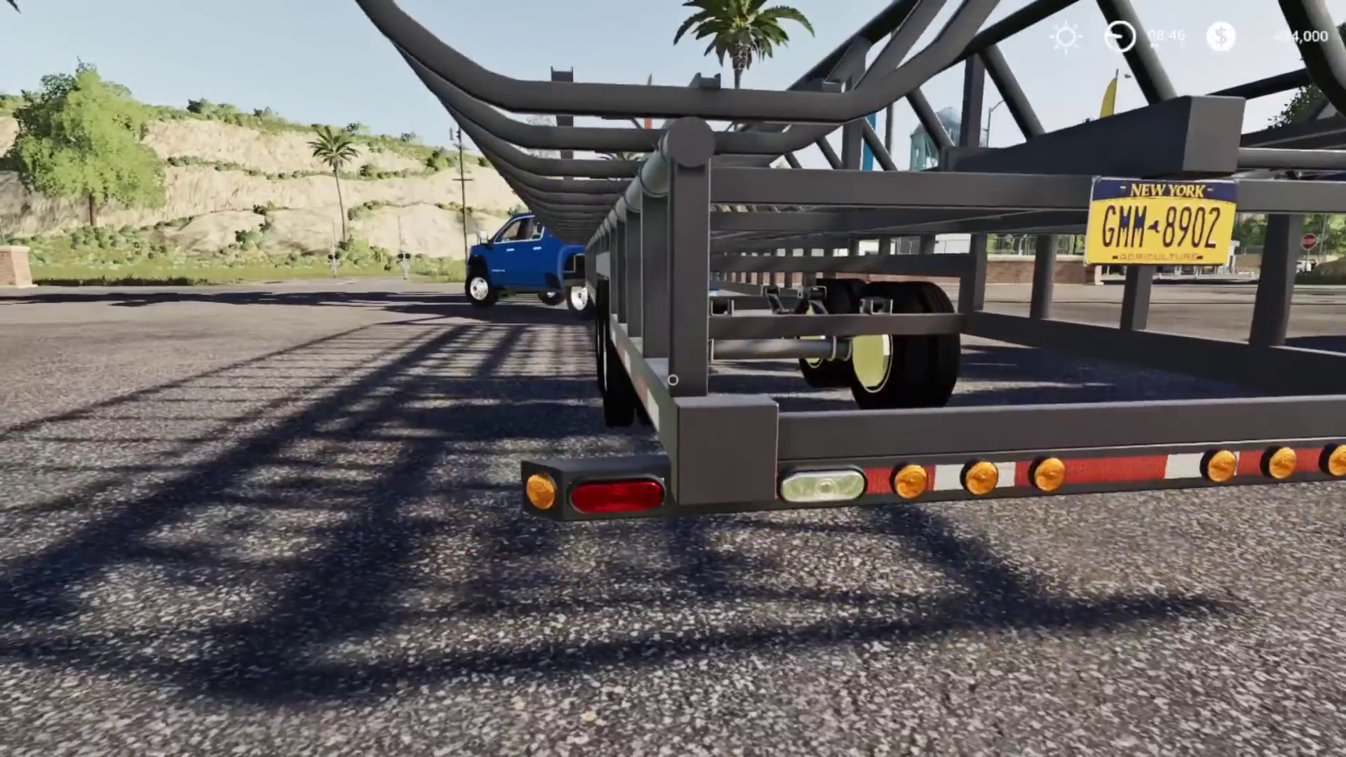
pyautogui.press('d')
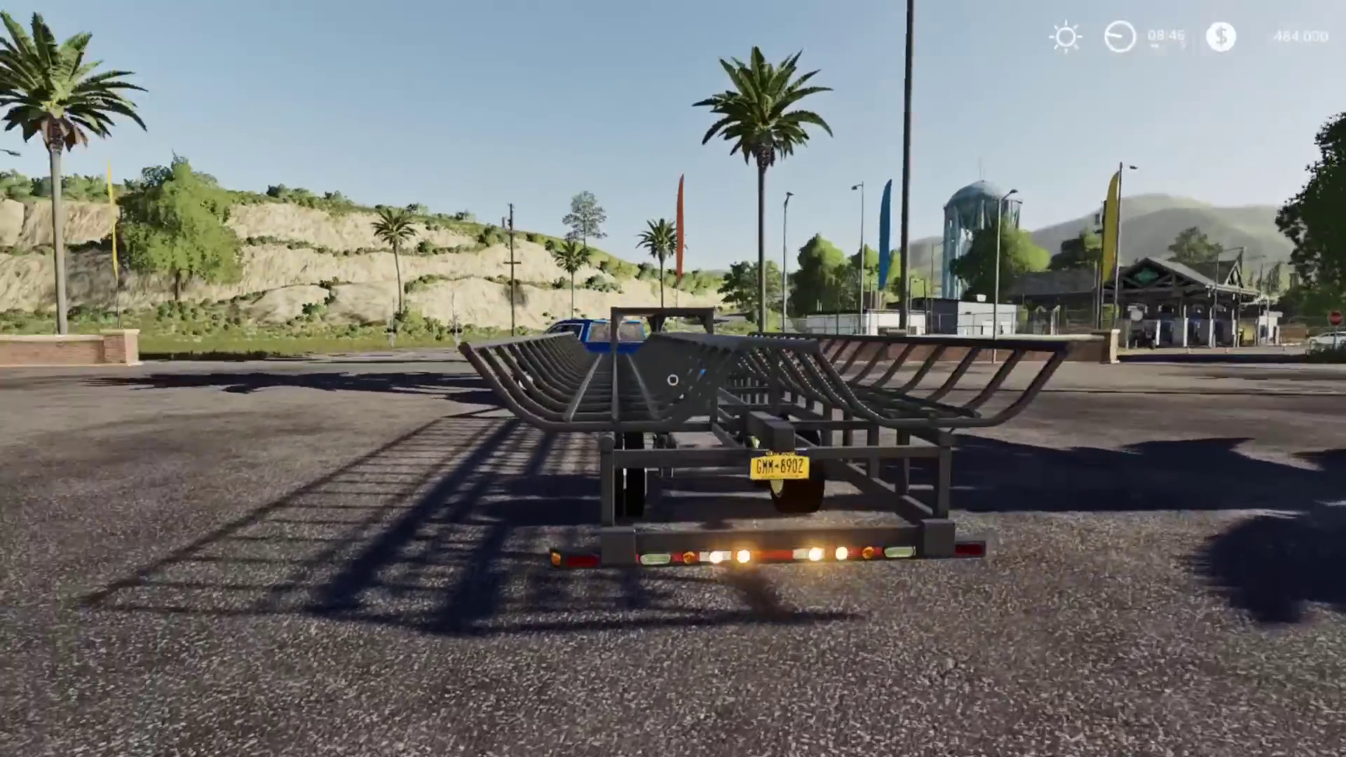
pyautogui.press('w')
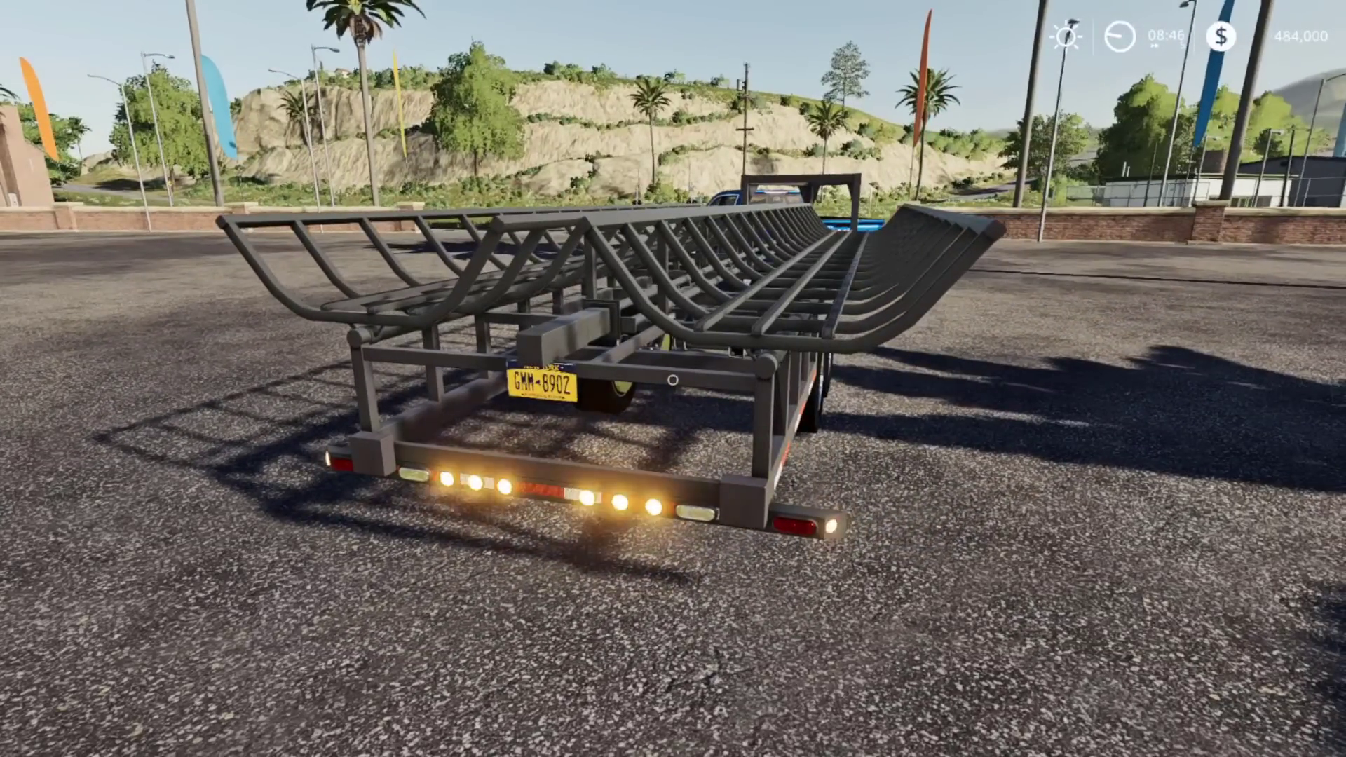